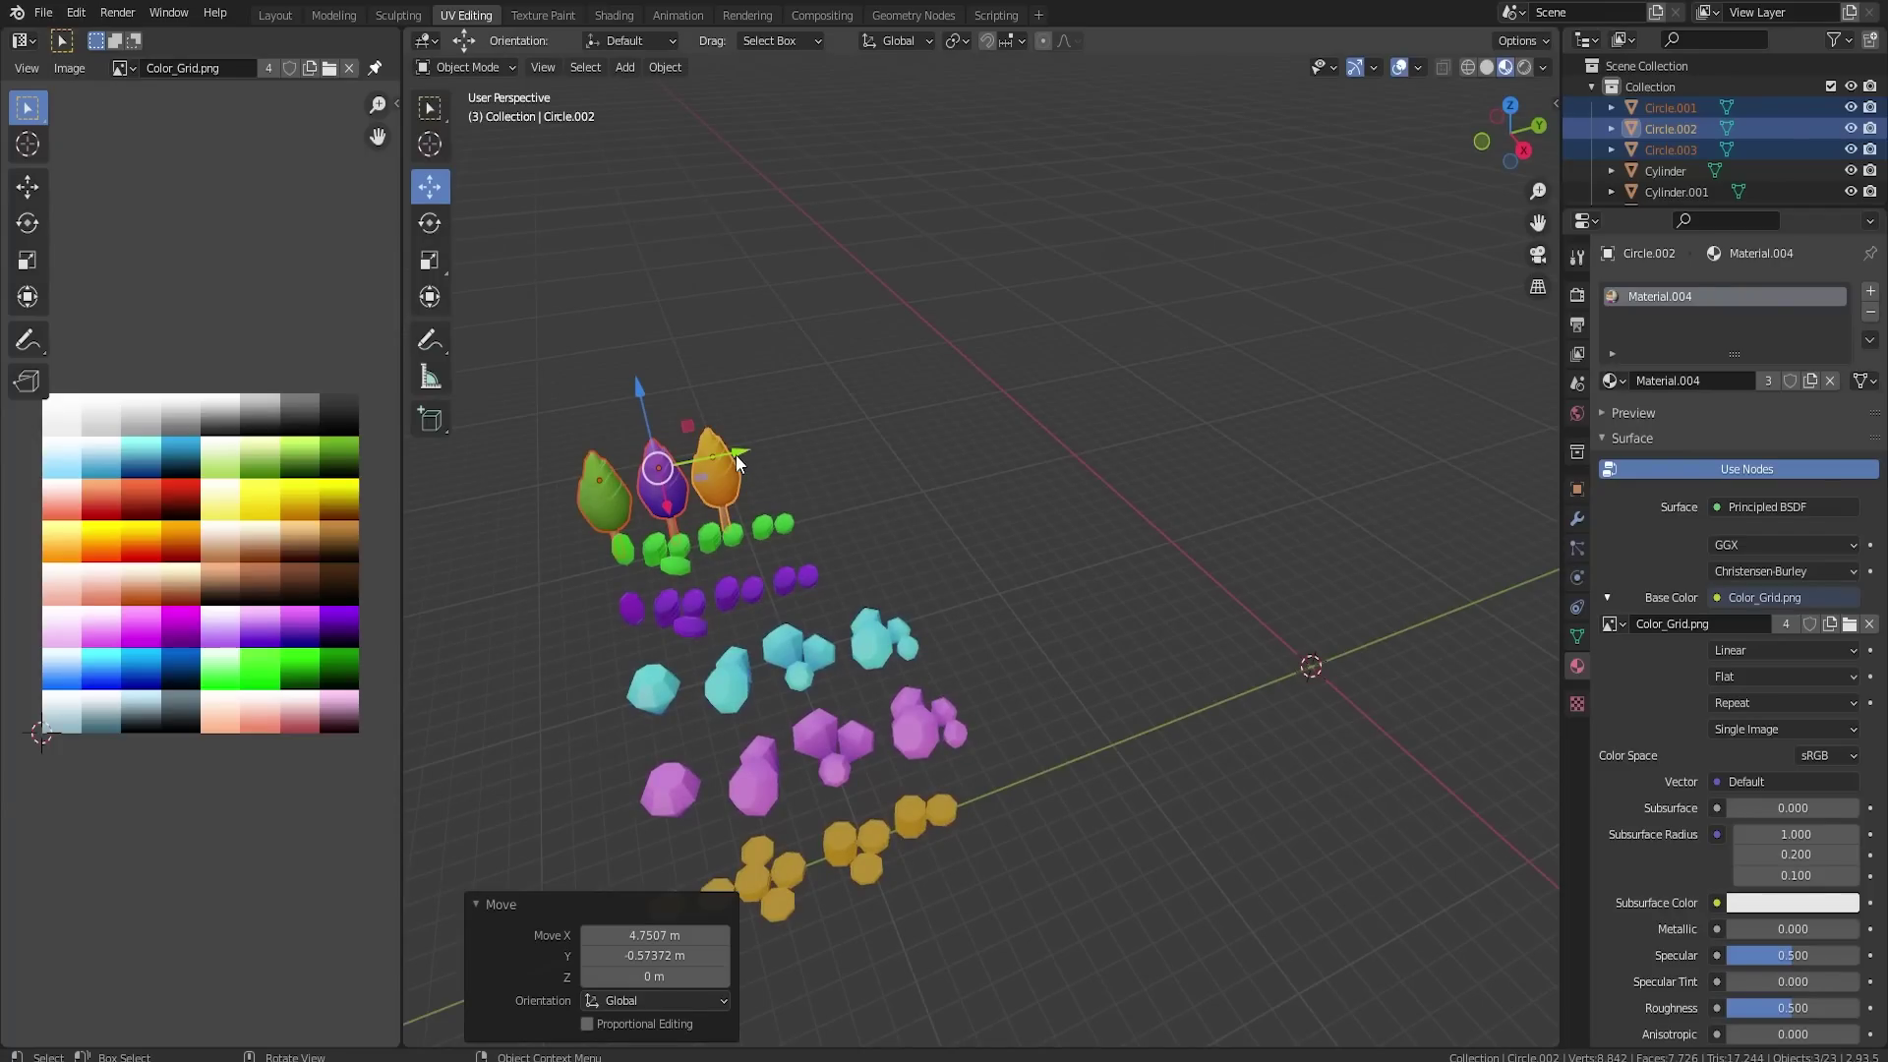
- Reposition the three selected trees behind the bright green plants, shifting them about 1.39 m along Y and raising them about 1.21 m
left_click_drag(735, 455, 763, 446)
middle_click_drag(722, 547, 929, 574)
left_click_drag(1035, 591, 1023, 593)
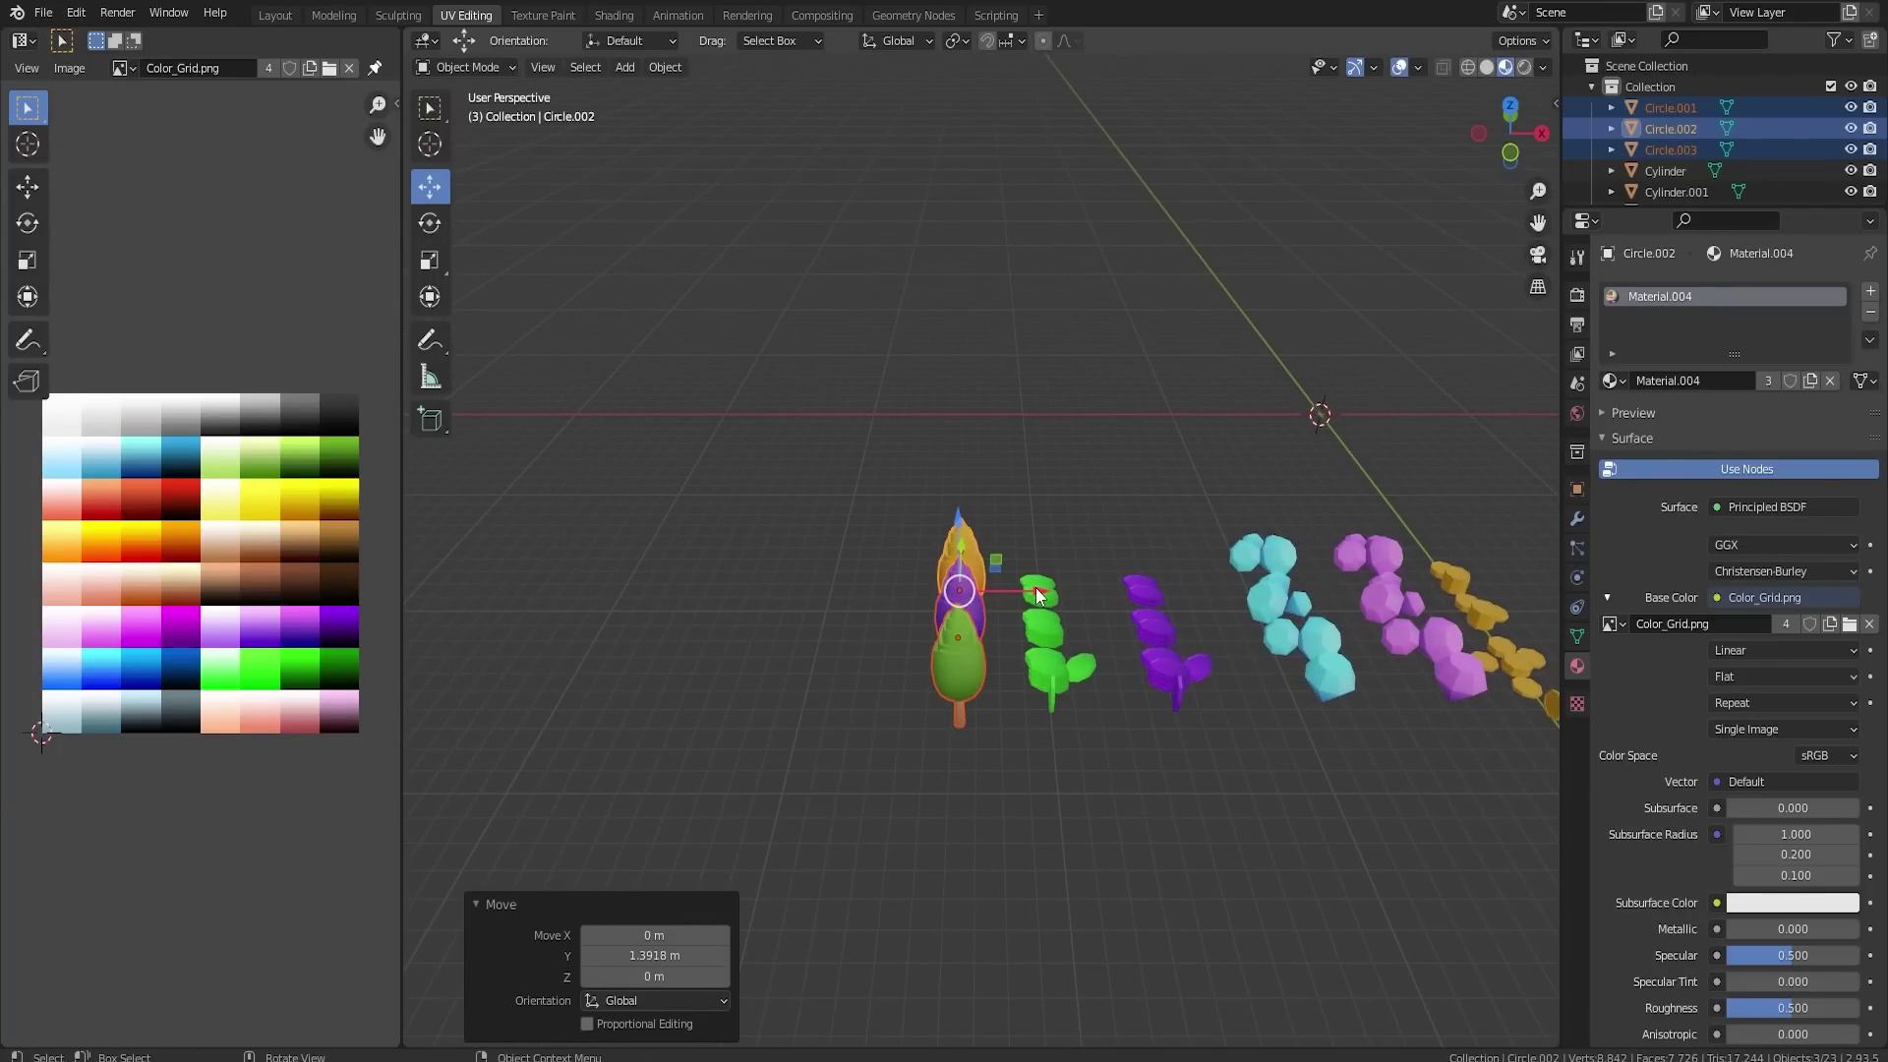
middle_click_drag(1251, 665, 1012, 580)
left_click(974, 501)
middle_click_drag(875, 429, 867, 449)
left_click_drag(615, 341, 795, 435)
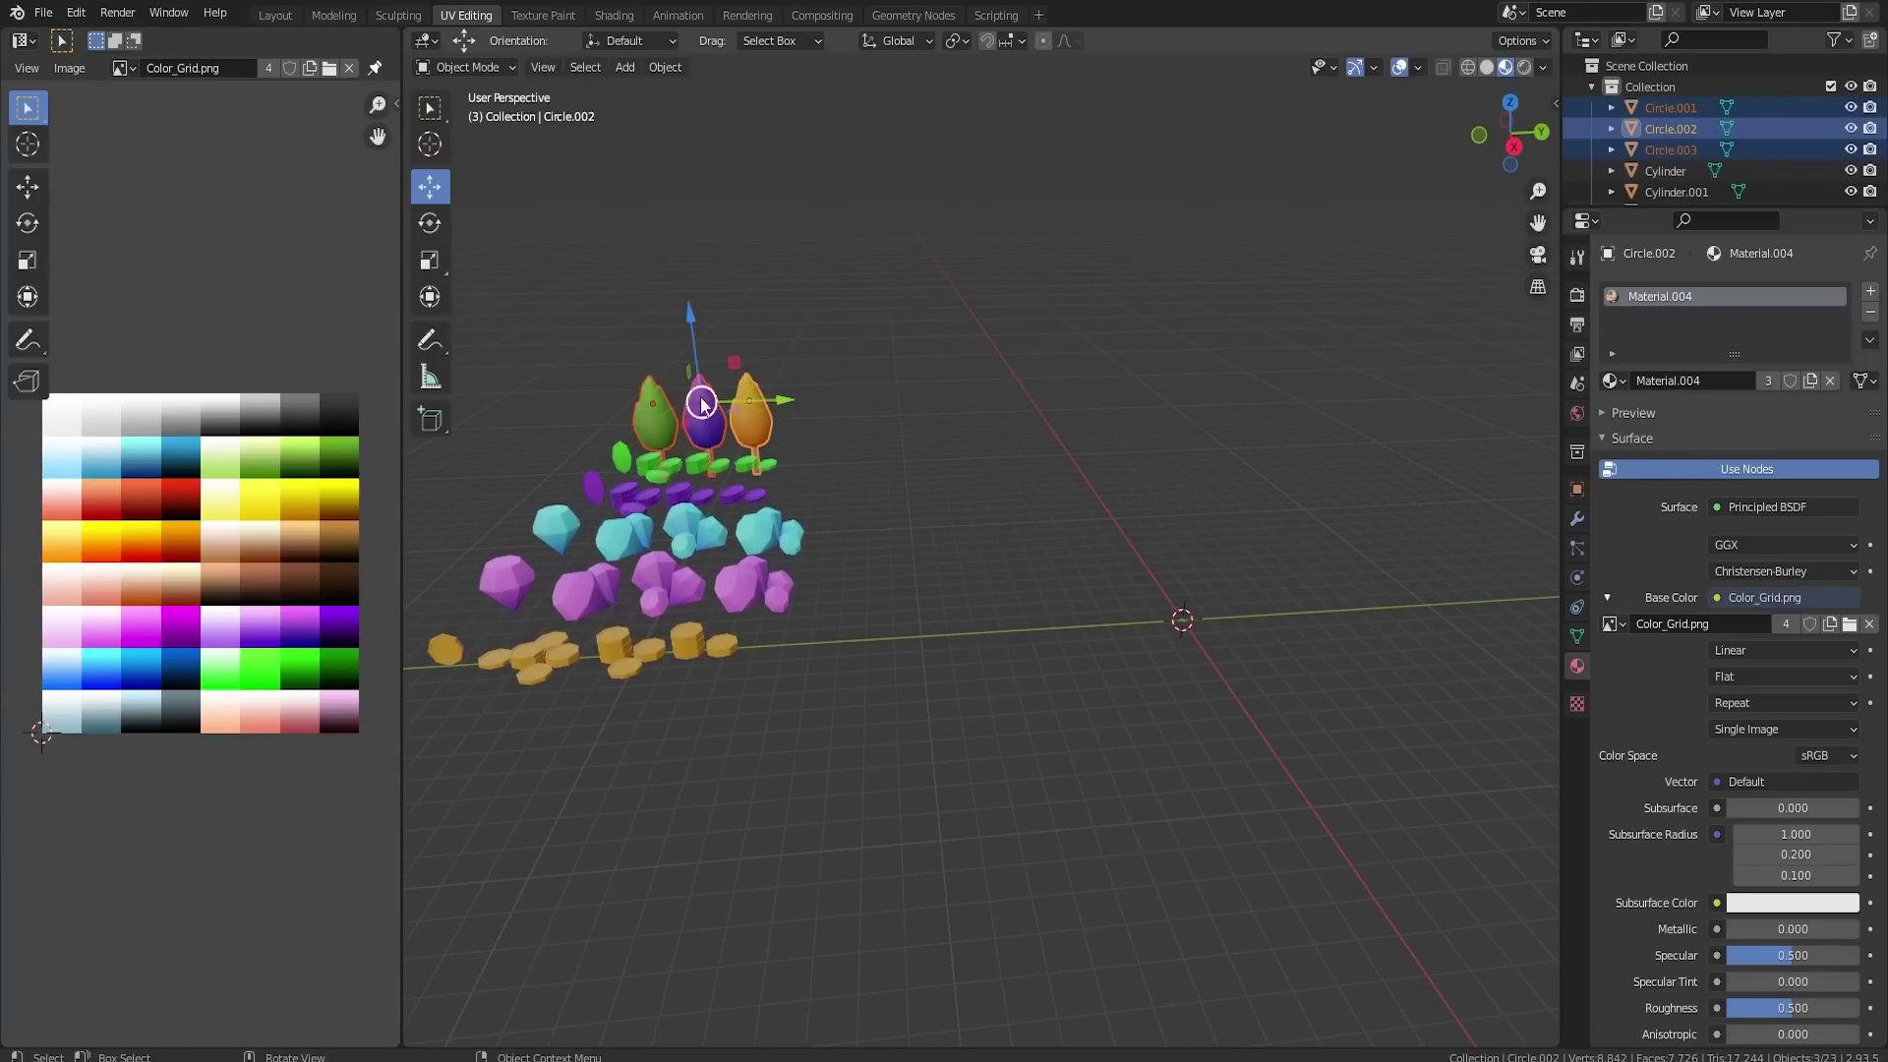
left_click_drag(696, 352, 698, 316)
middle_click_drag(1056, 598, 1045, 662)
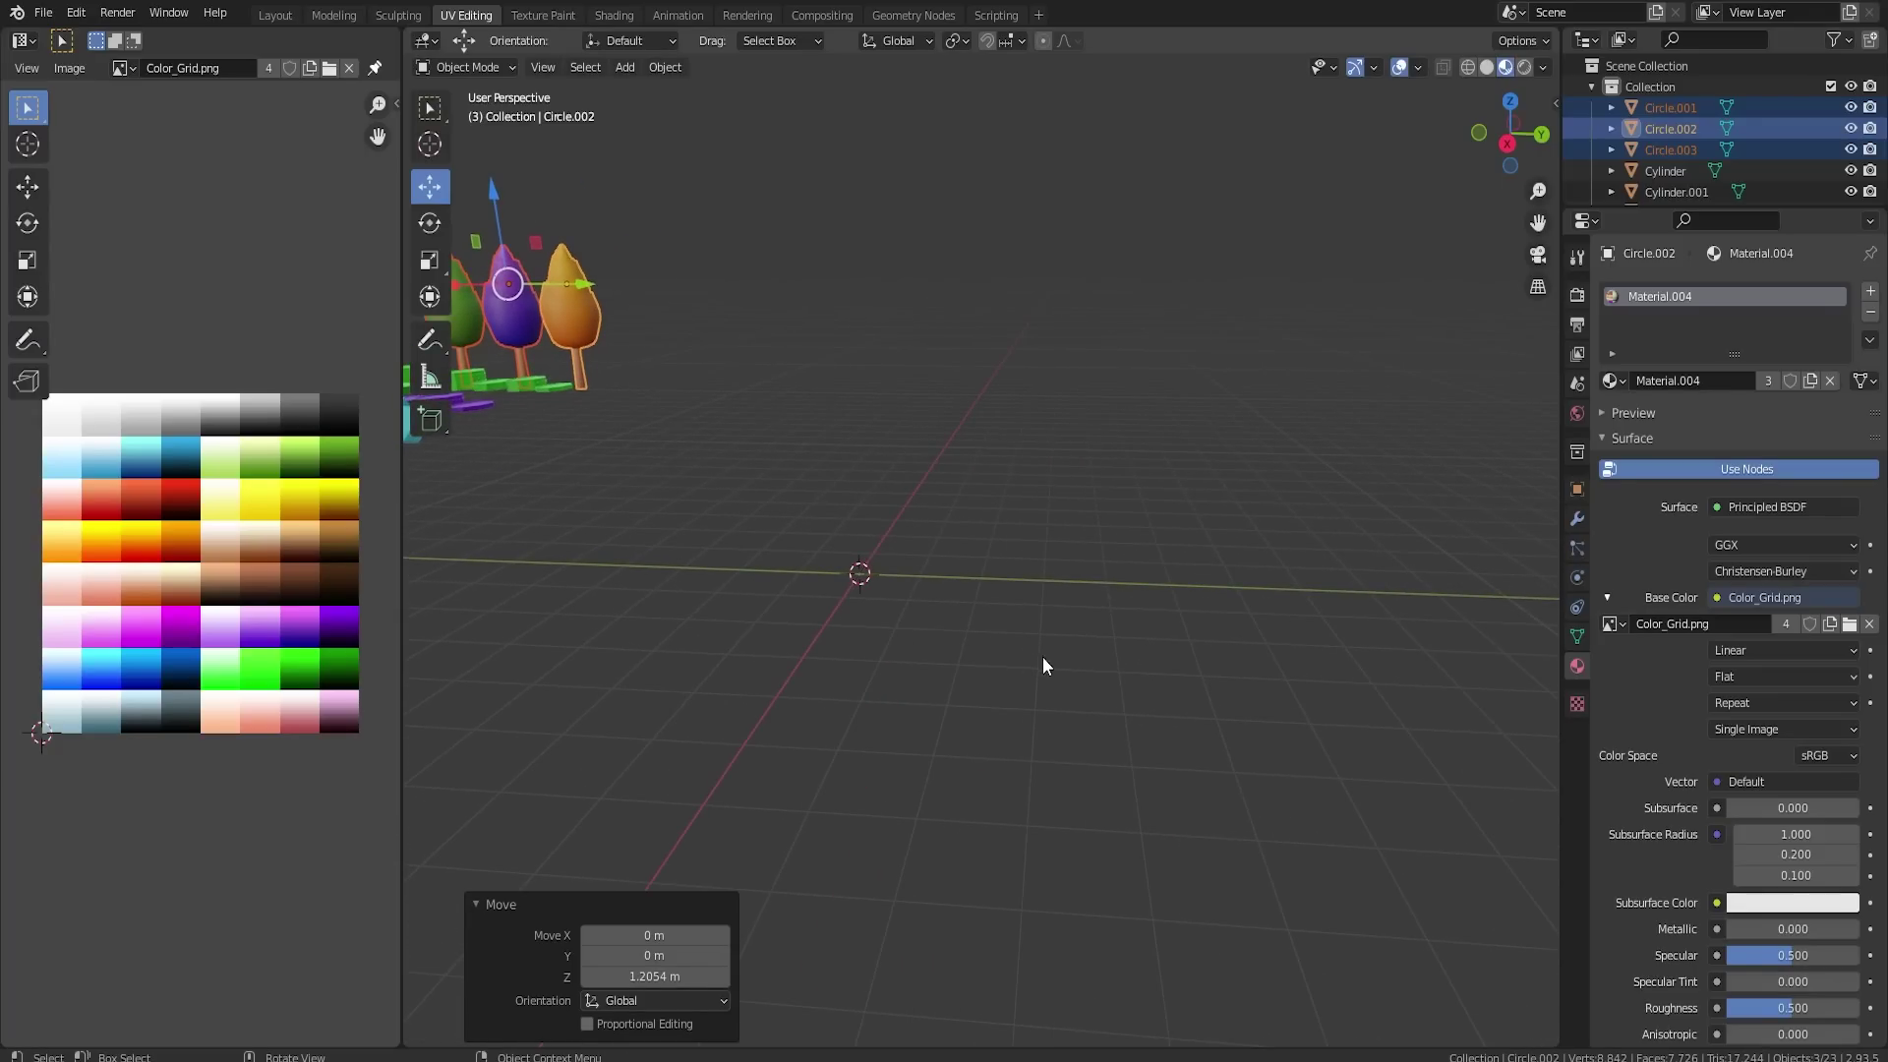
key("alt+a")
- Examine the green, purple and orange trees up close, and return to the empty area around the world origin
middle_click_drag(863, 594, 1185, 759, "shift")
scroll(875, 517, "up", 4)
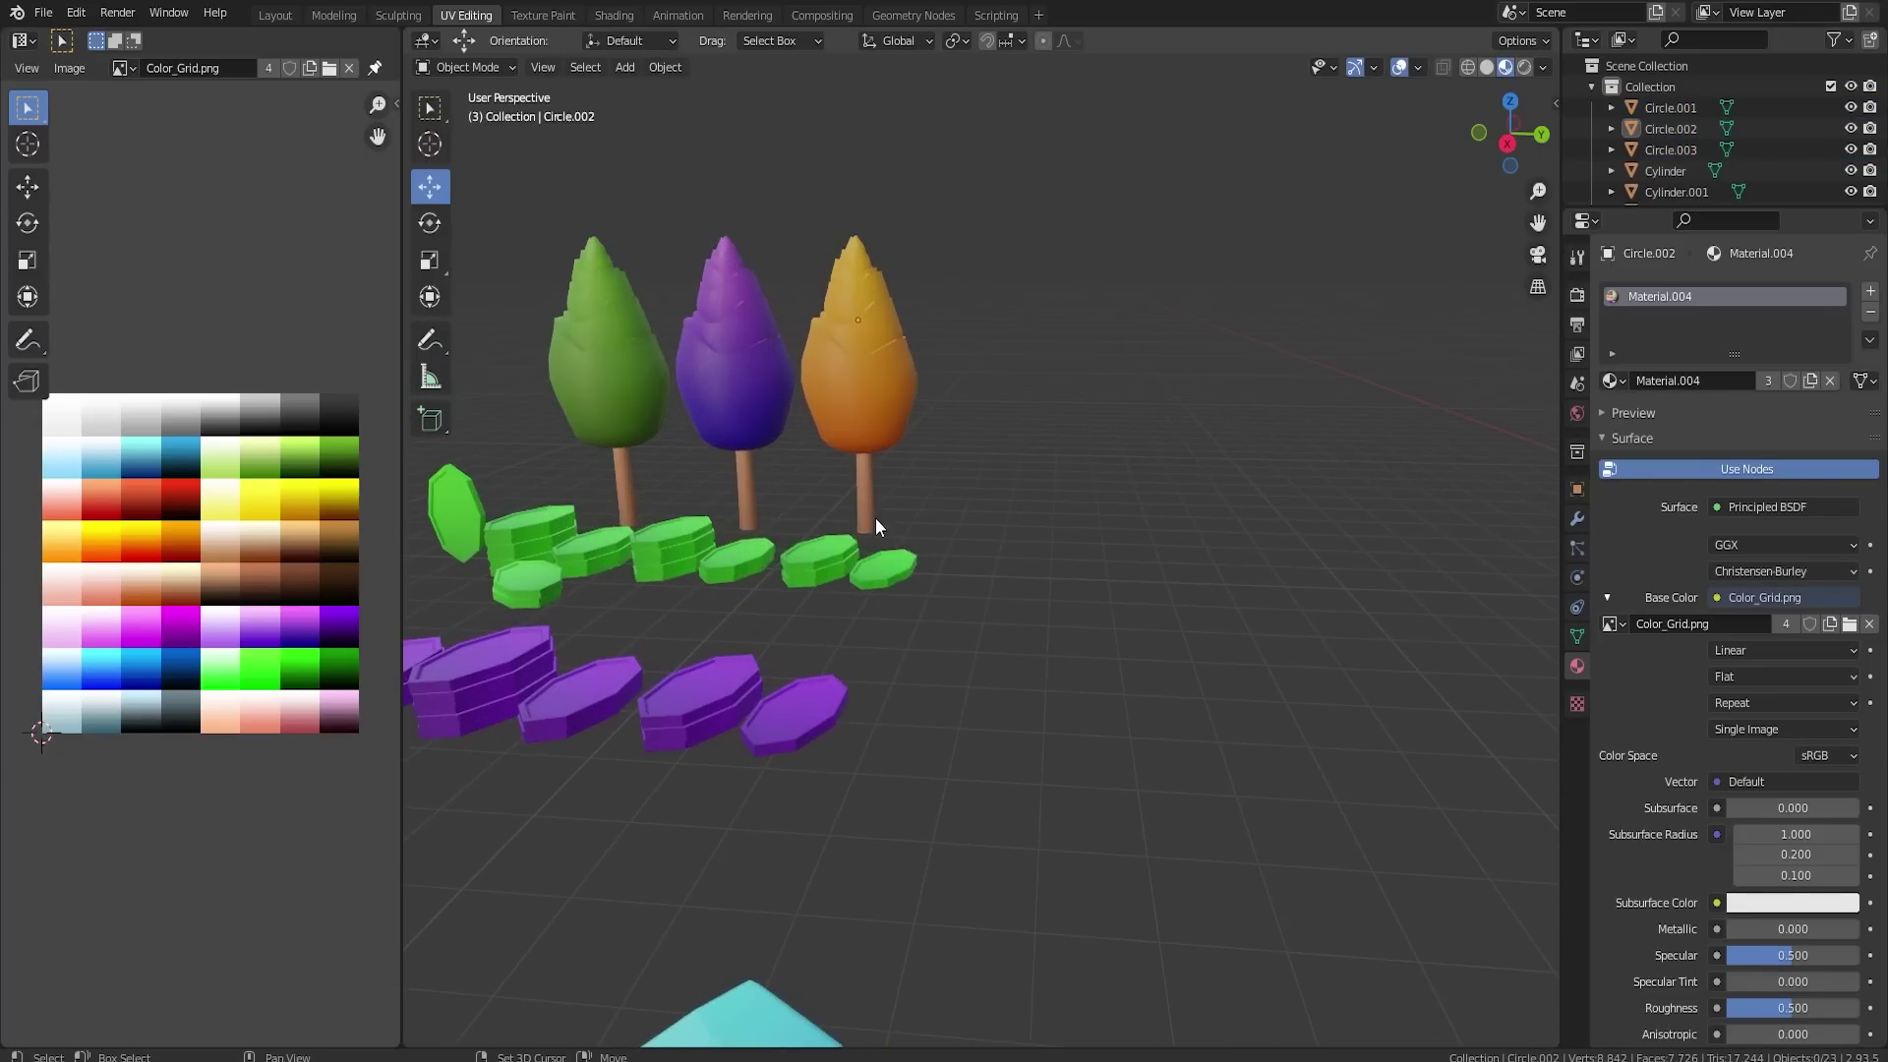
middle_click_drag(875, 517, 1136, 716, "shift")
scroll(1136, 718, "up", 4)
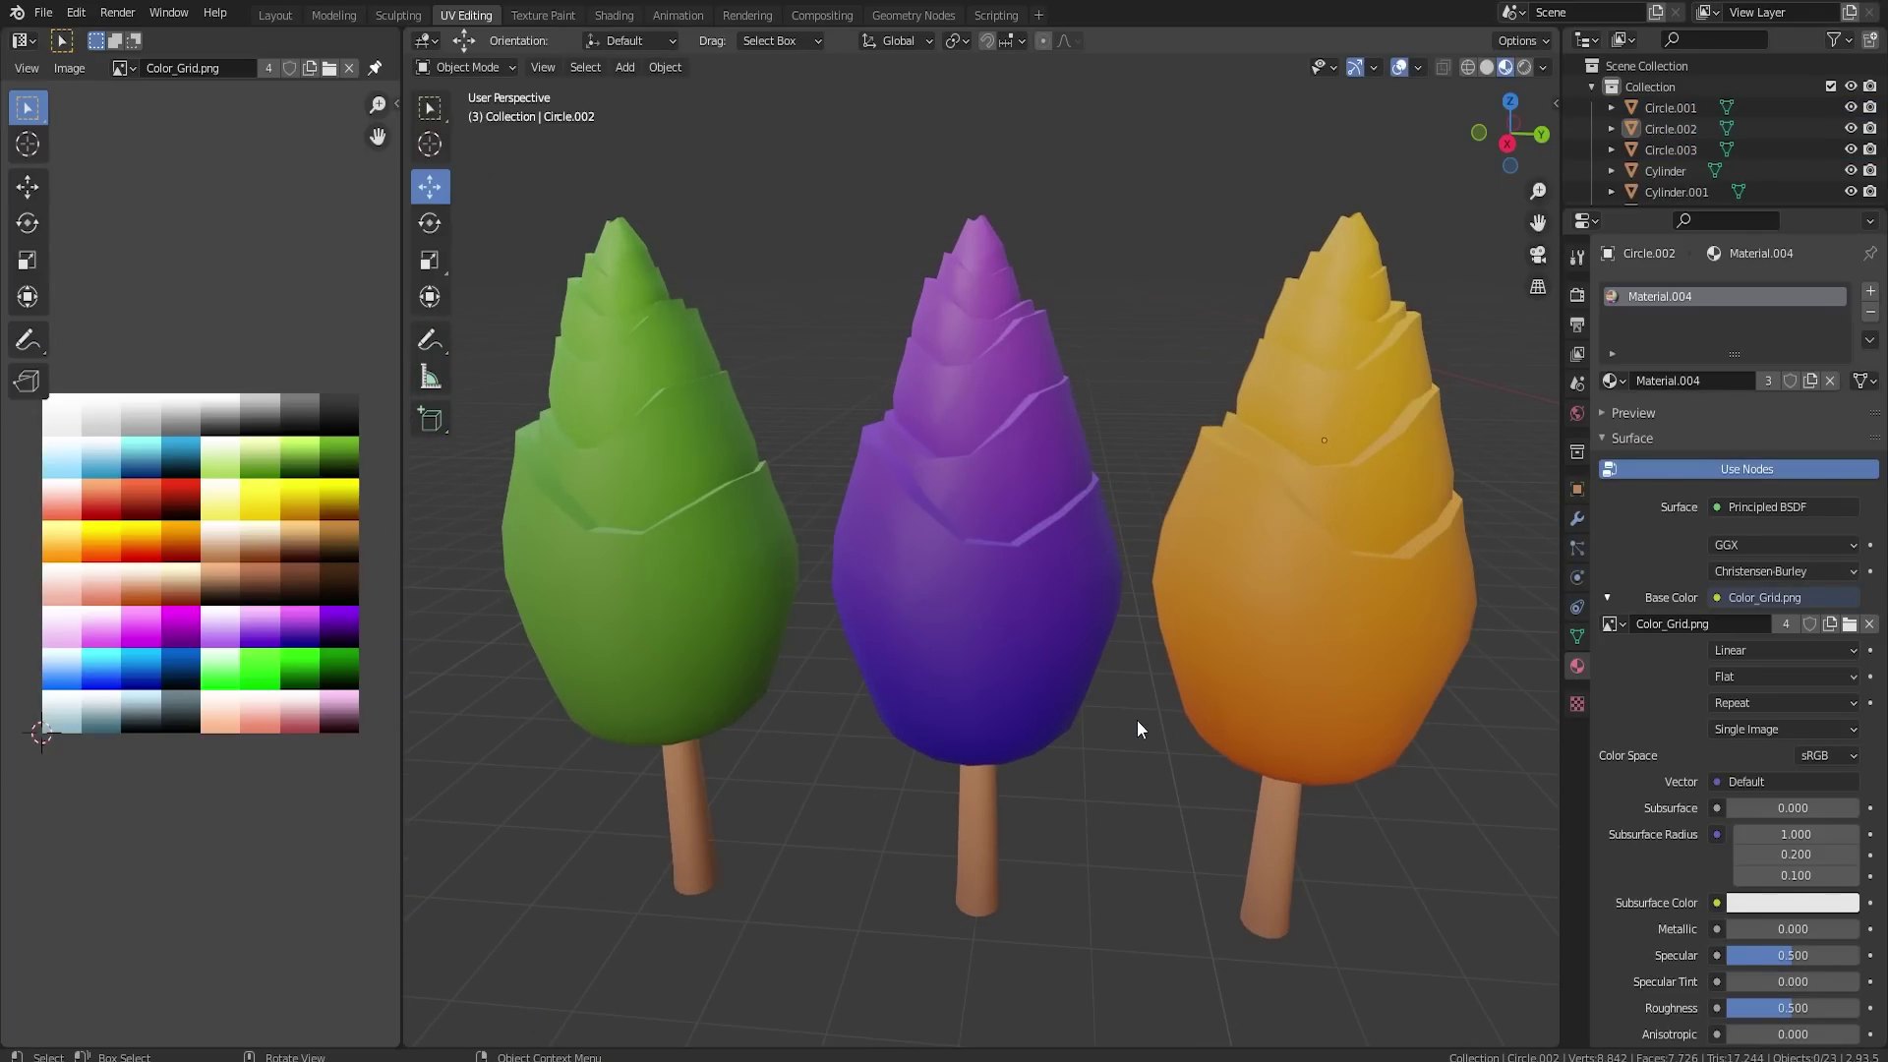
scroll(1137, 721, "down", 8)
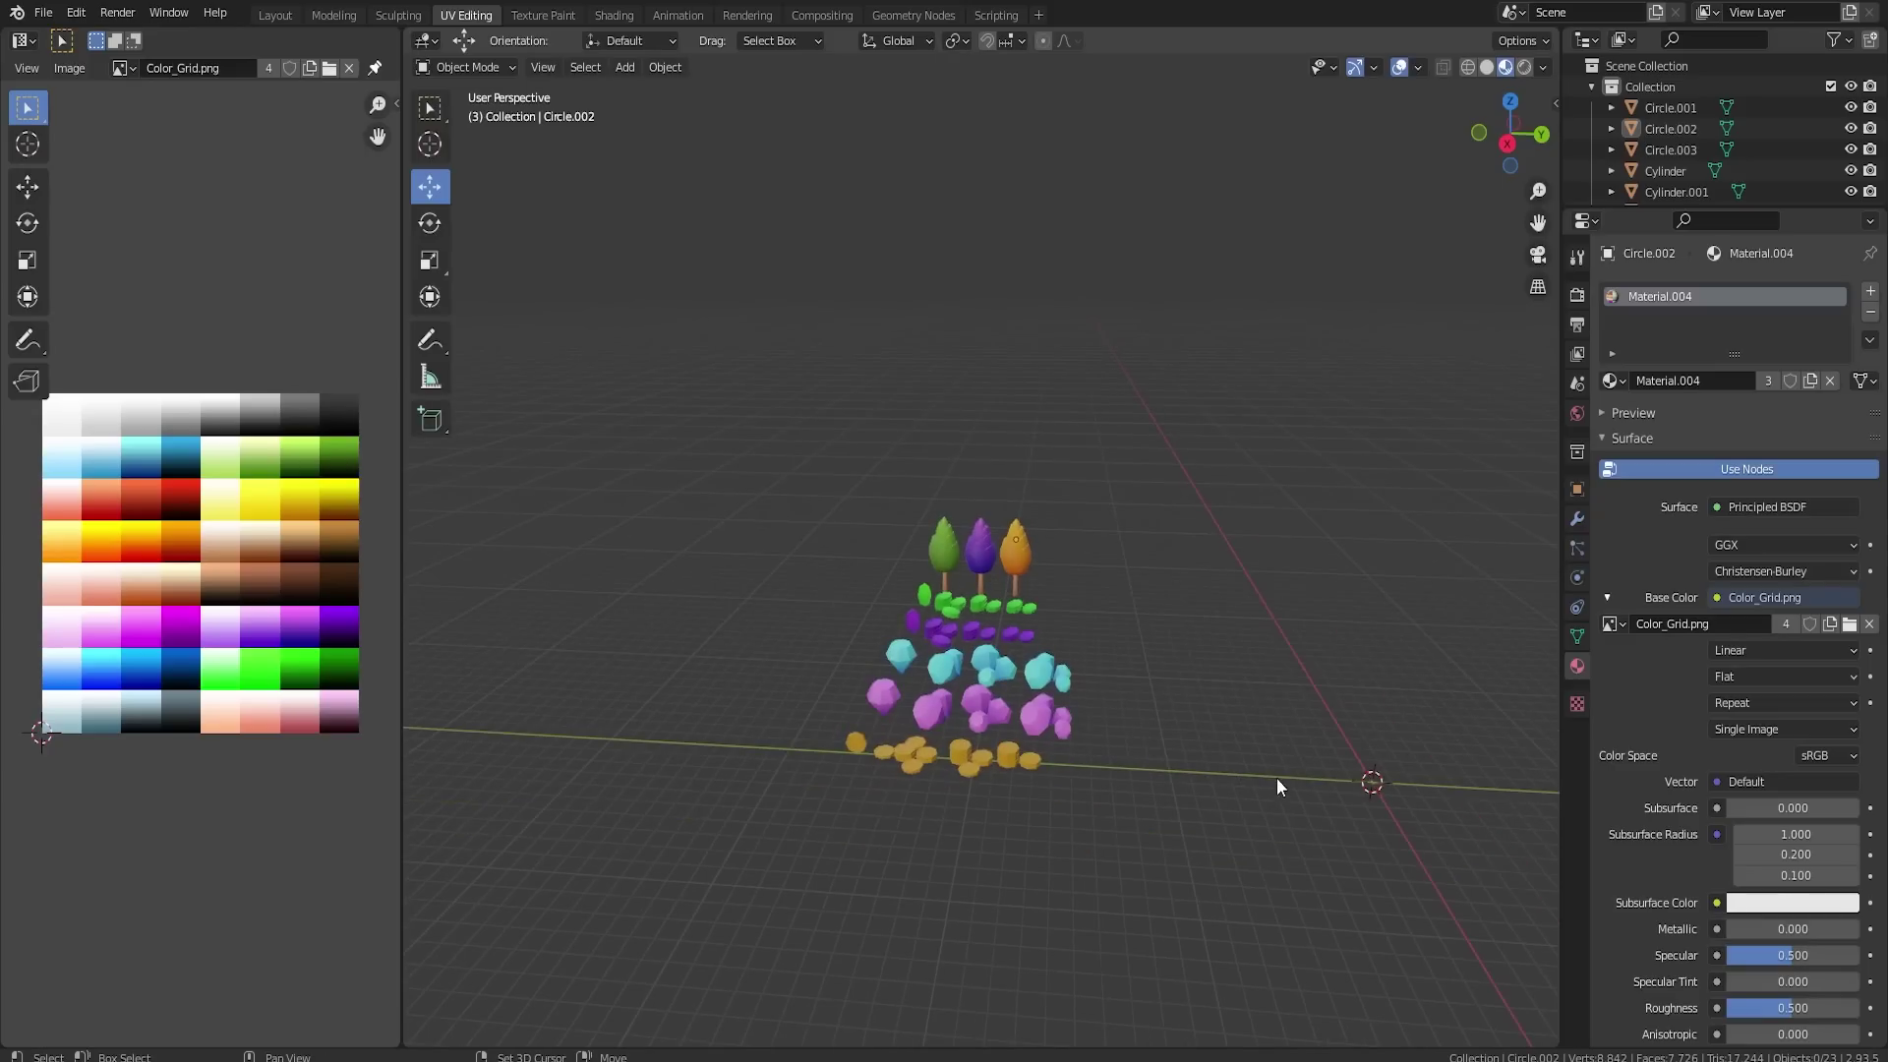
middle_click_drag(1277, 777, 981, 649, "shift")
scroll(1059, 657, "up", 3)
scroll(1135, 654, "up", 2)
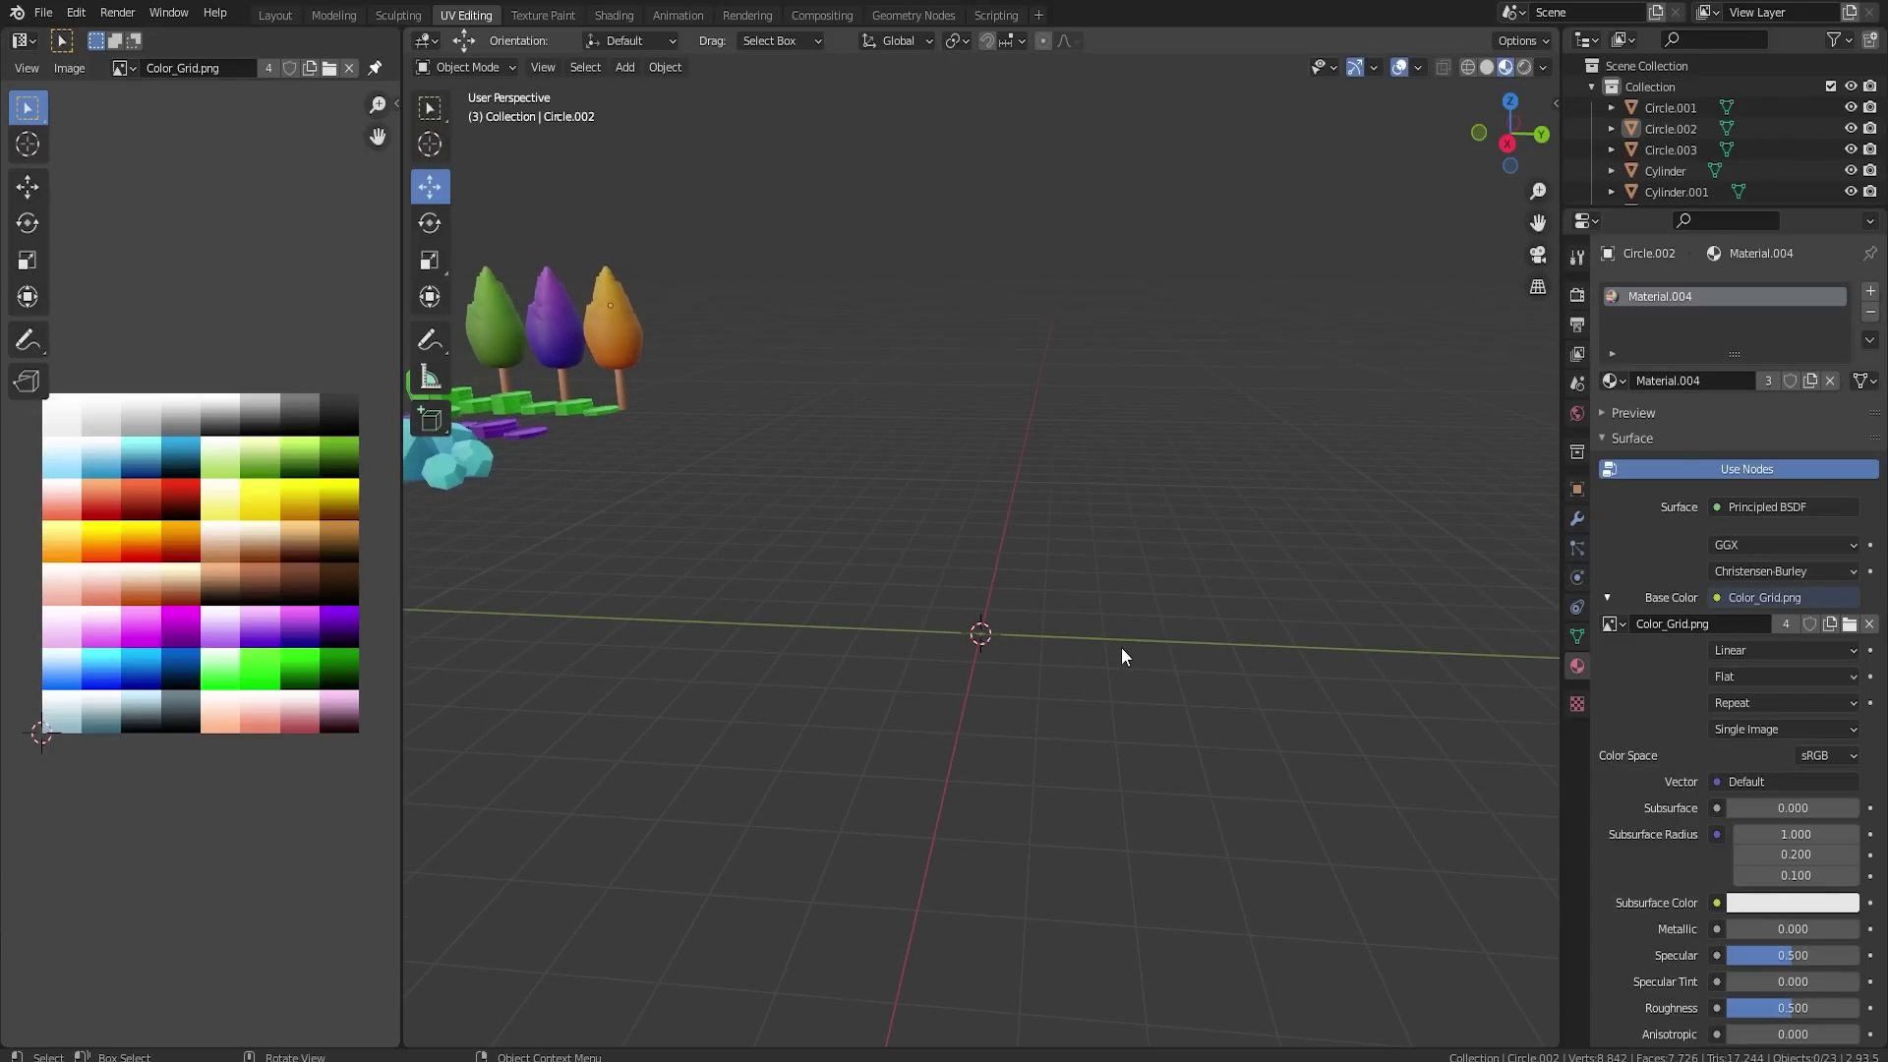
- Add a cylinder mesh at the world origin with 12 vertices
key("shift+a")
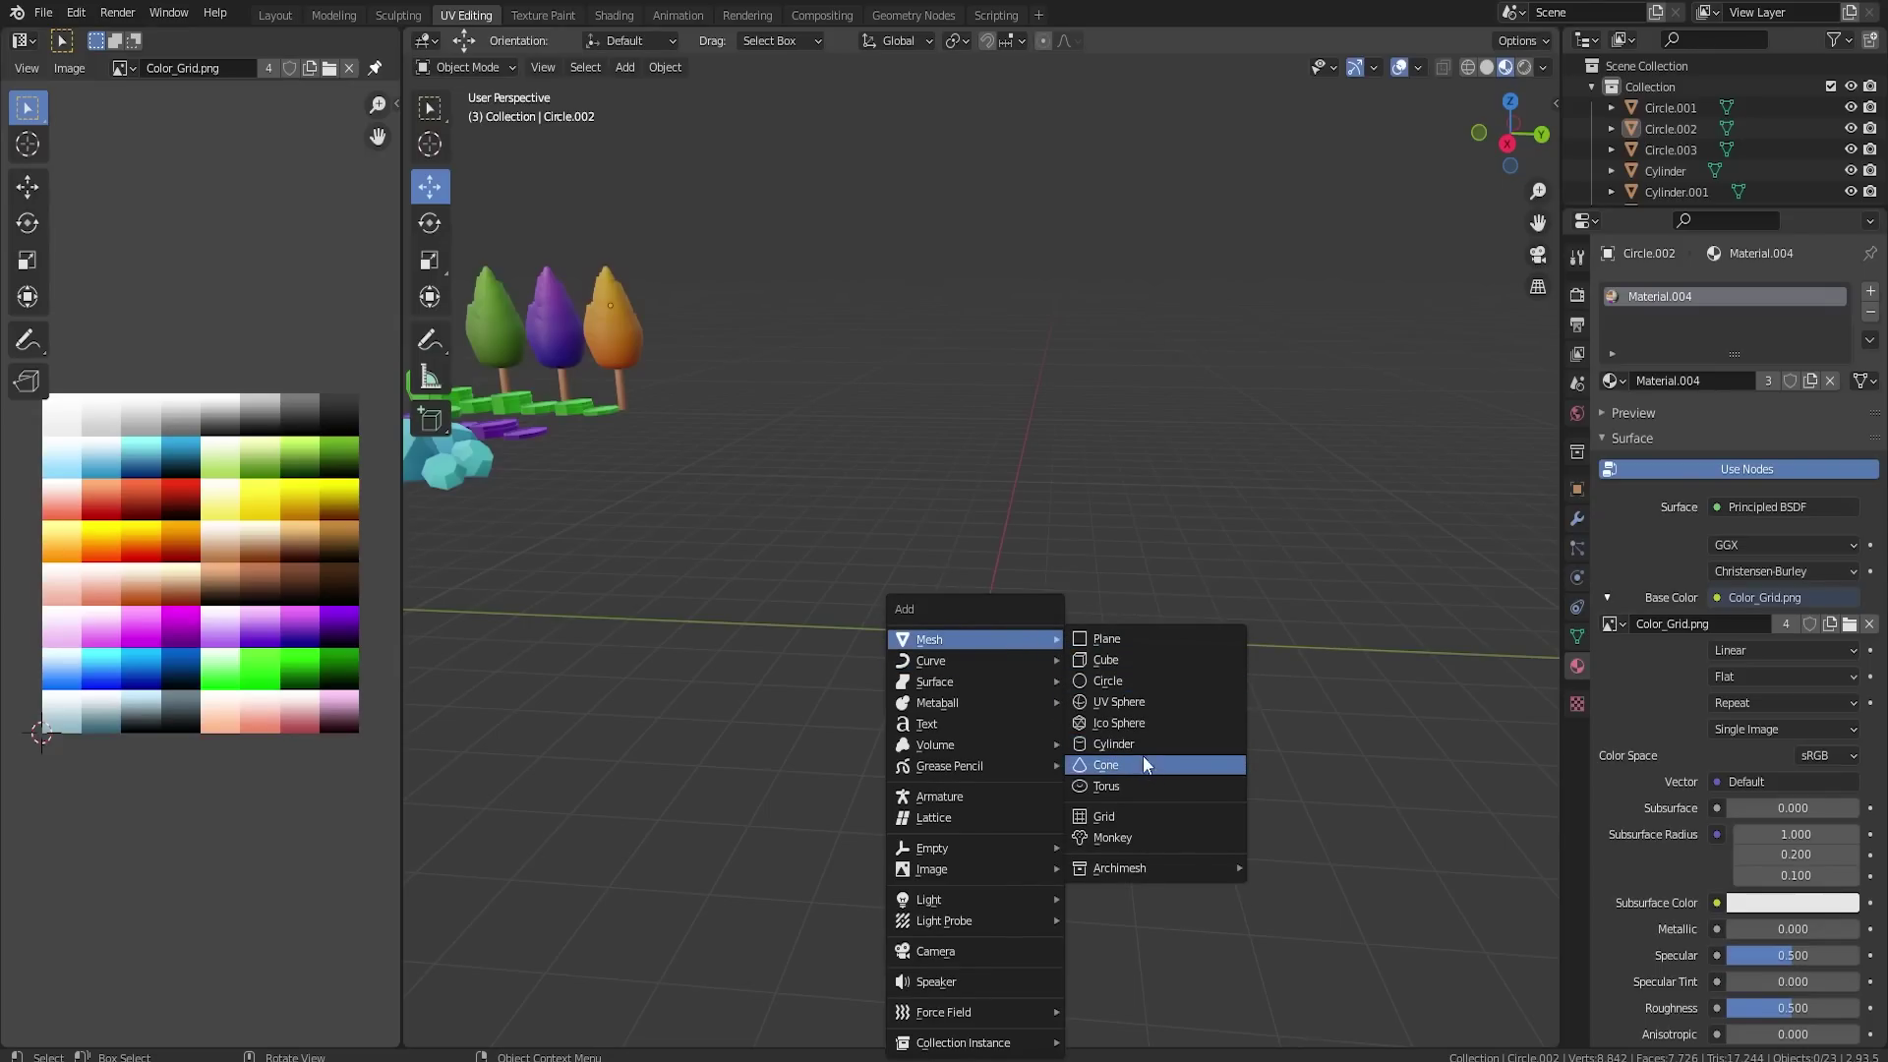
left_click(1143, 745)
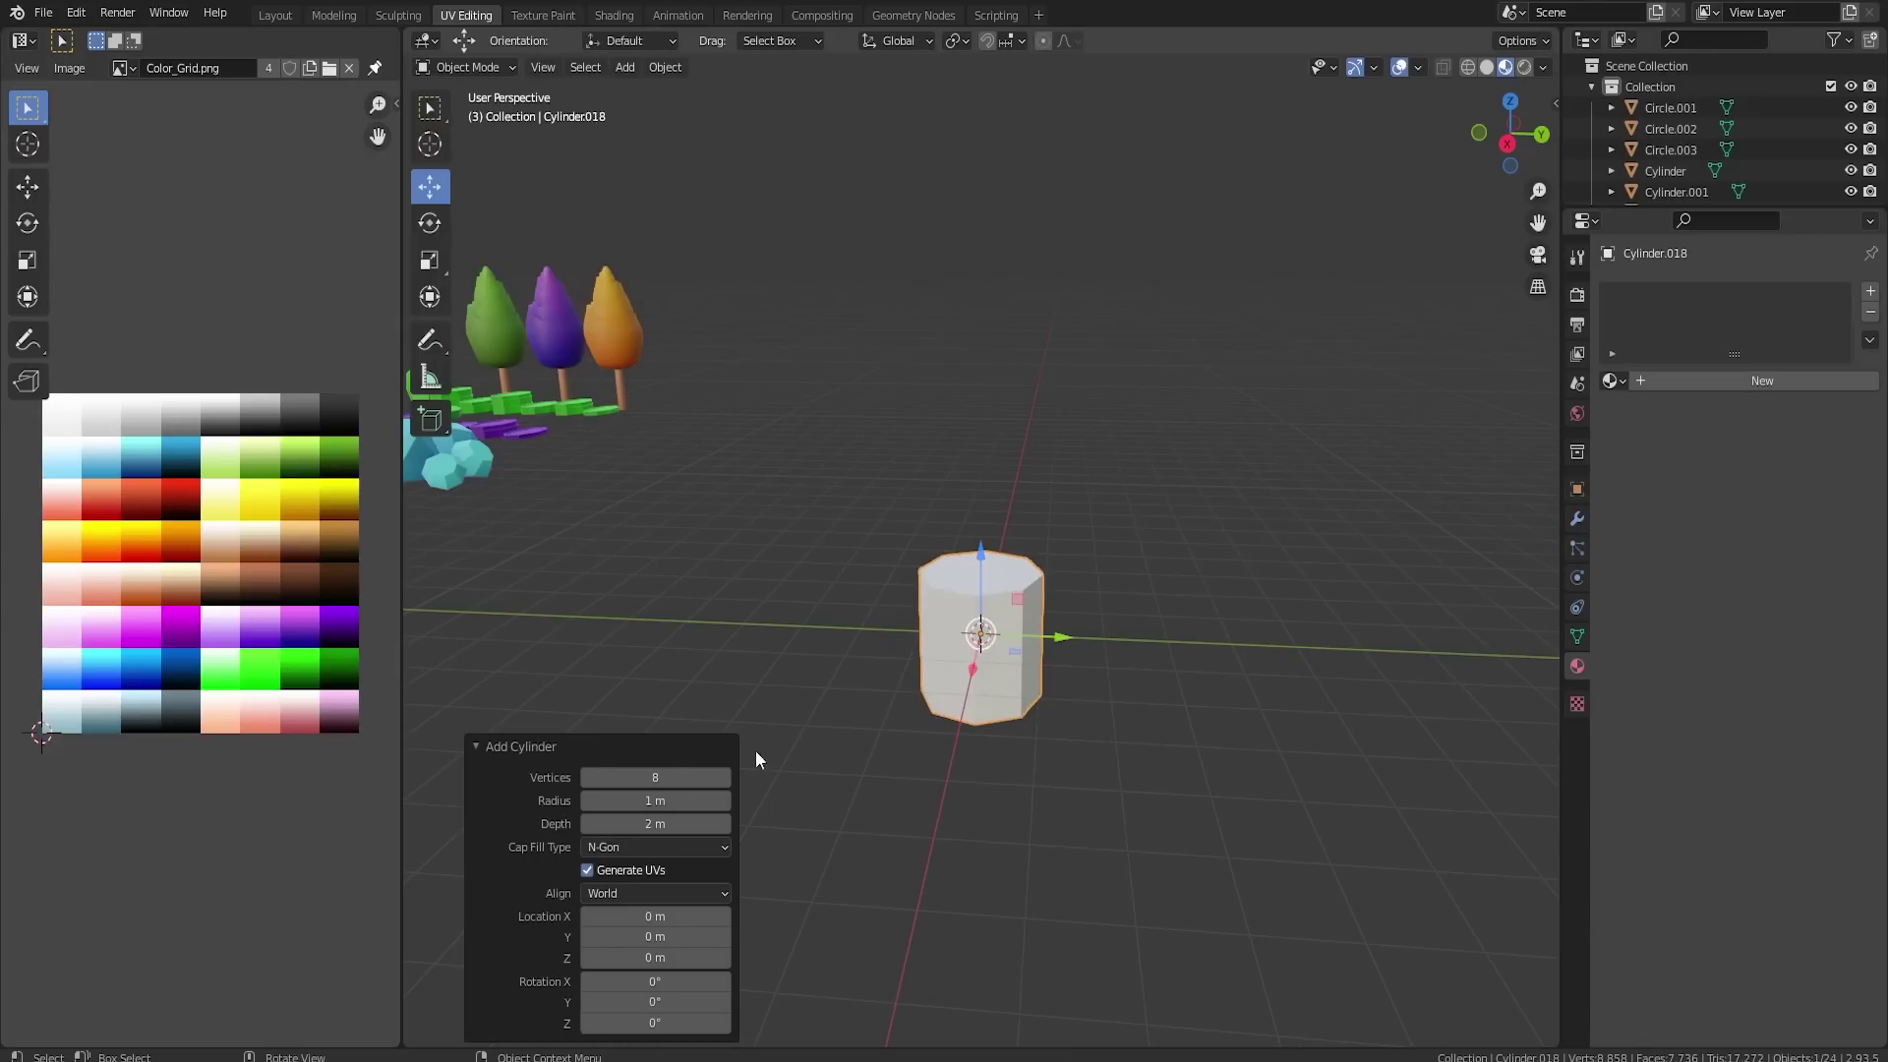
left_click(662, 777)
key("Return")
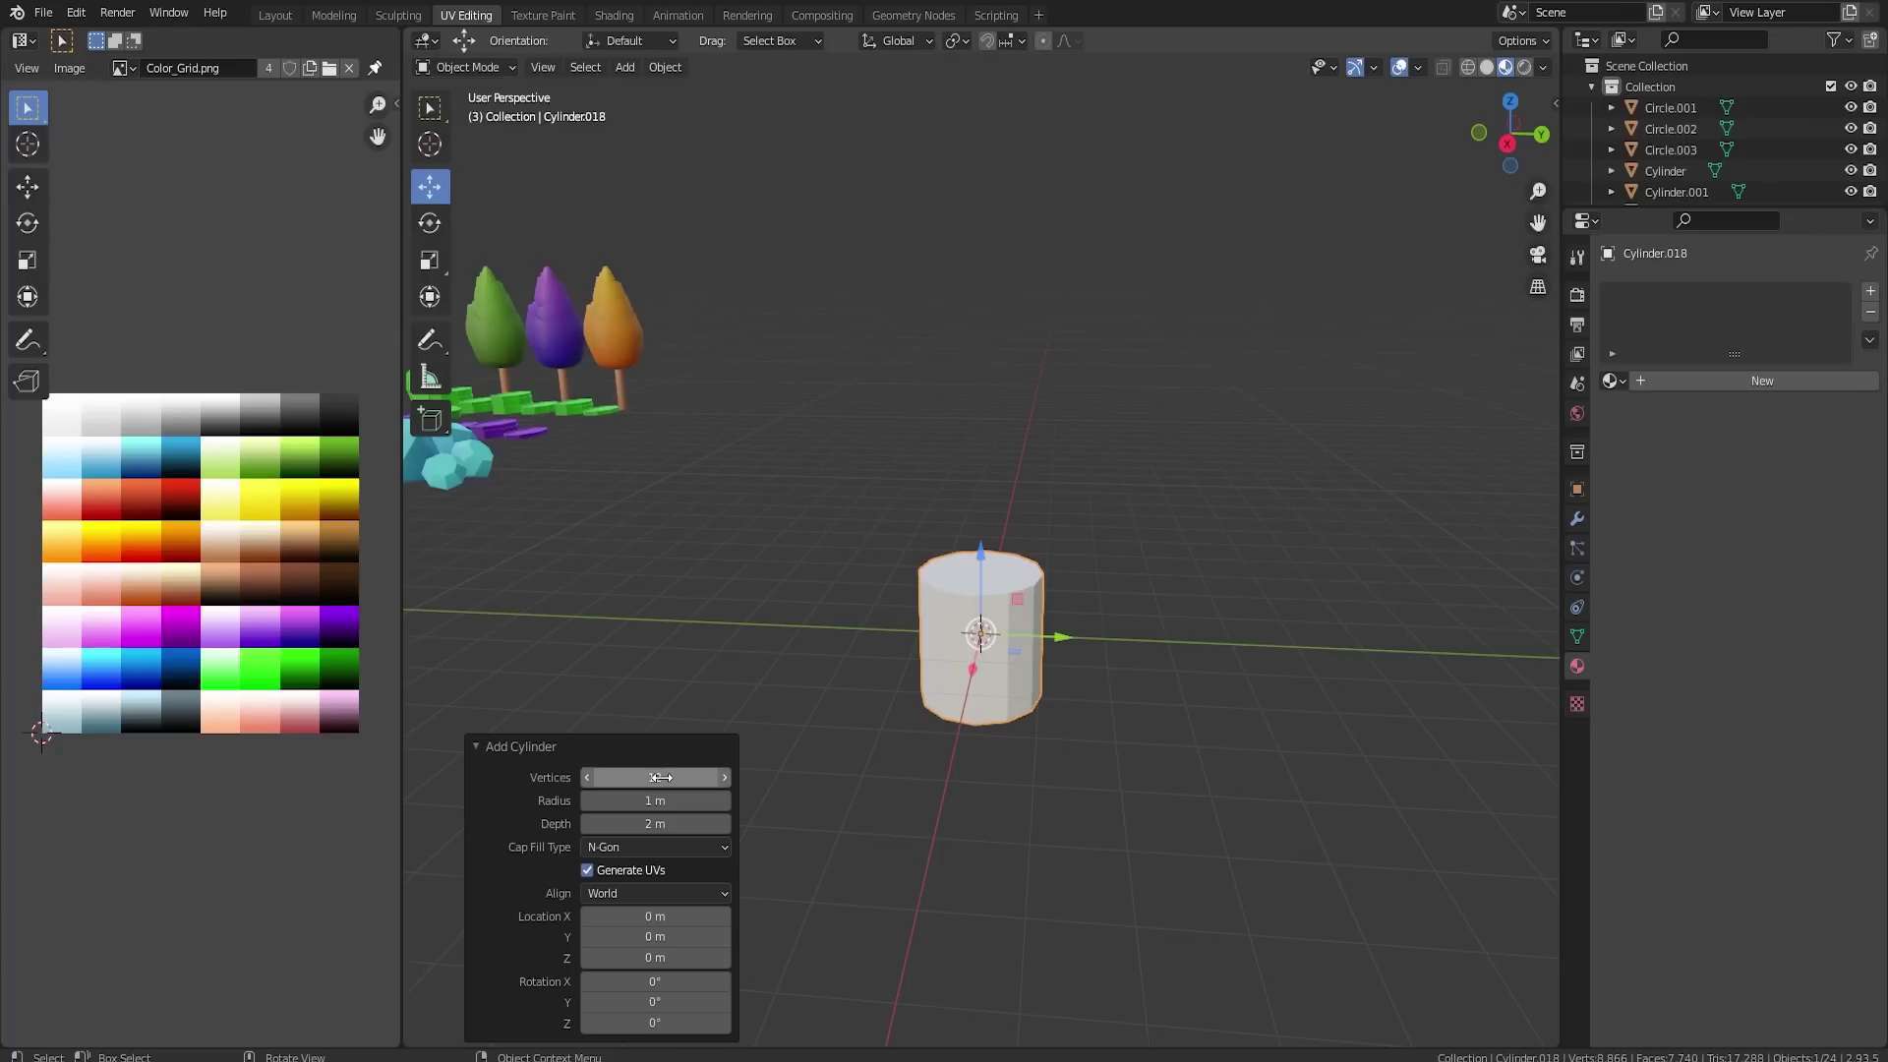
- Raise the cylinder's top face along Z to stretch it into a tall column
key("Tab")
left_click(977, 568)
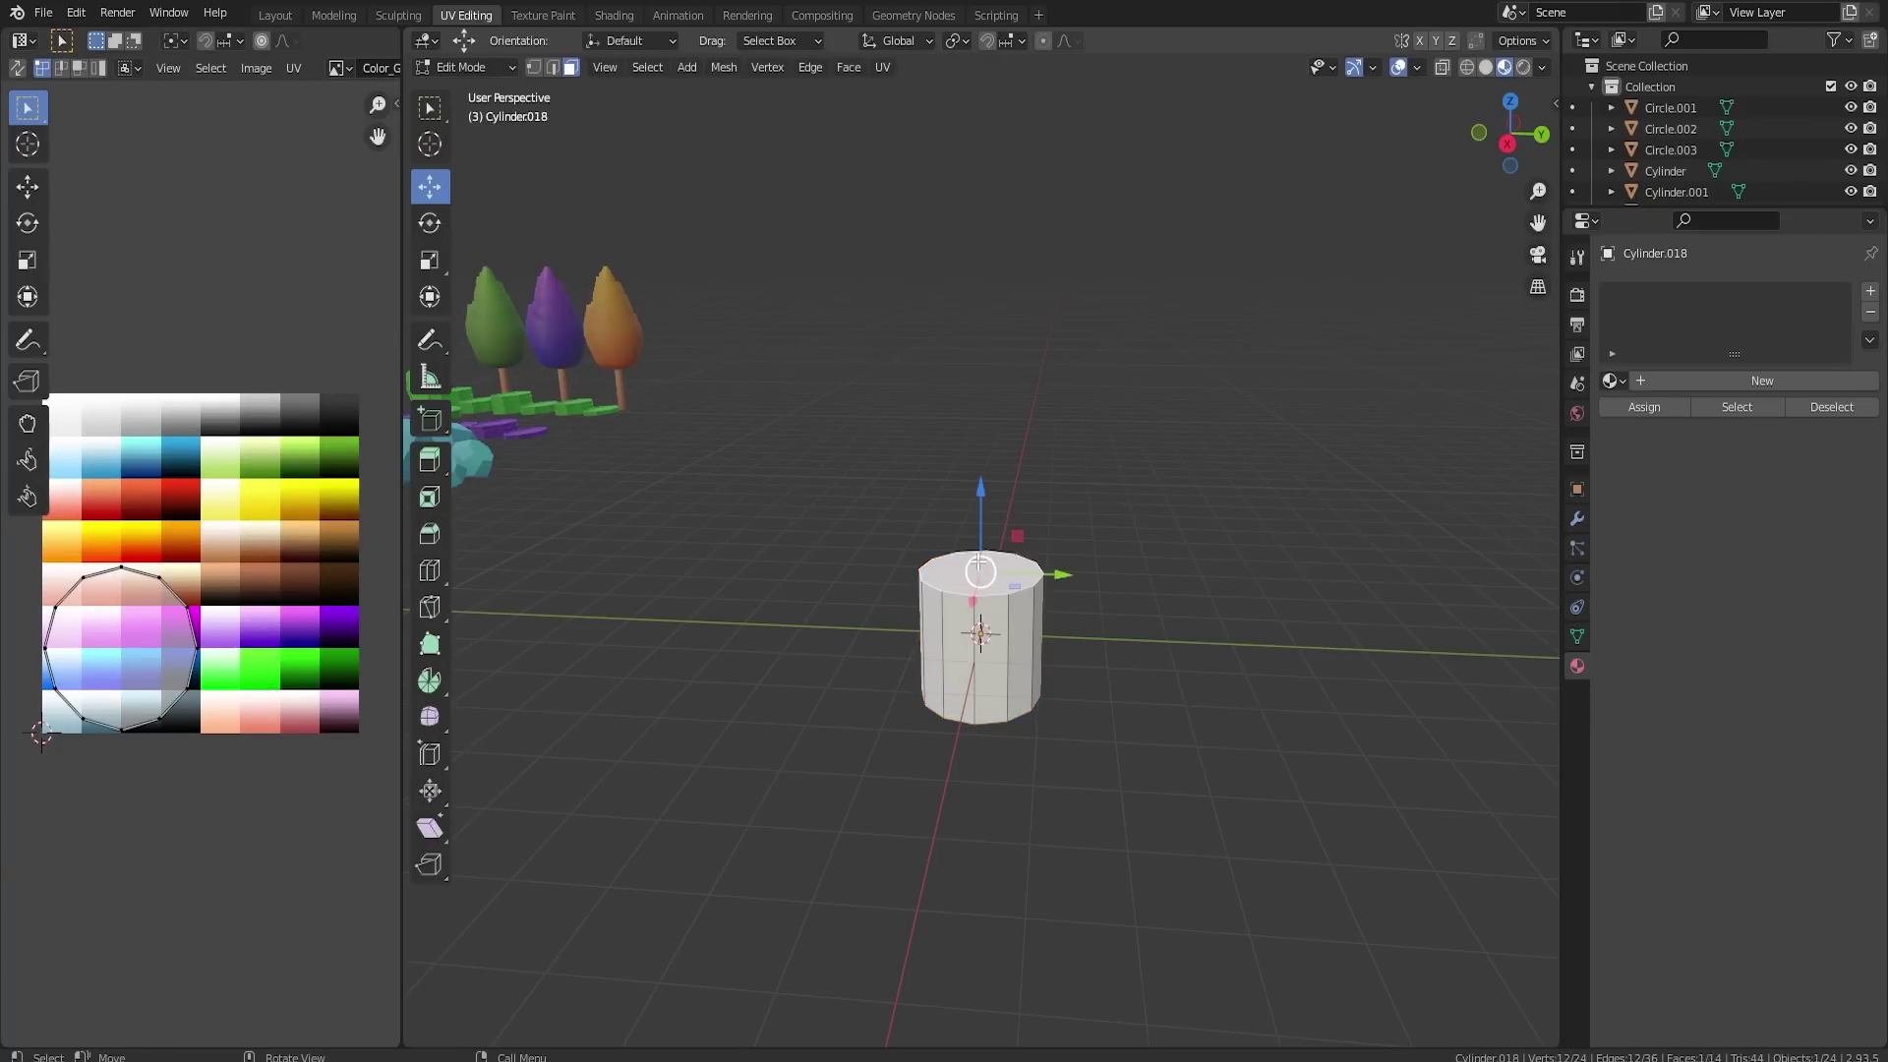
left_click_drag(979, 489, 953, 95)
scroll(1020, 354, "down", 9)
left_click_drag(981, 421, 969, 379)
scroll(1112, 540, "up", 5)
- Scale the whole column uniformly to about 0.381, and stretch it along Z by about 2.11
key("a")
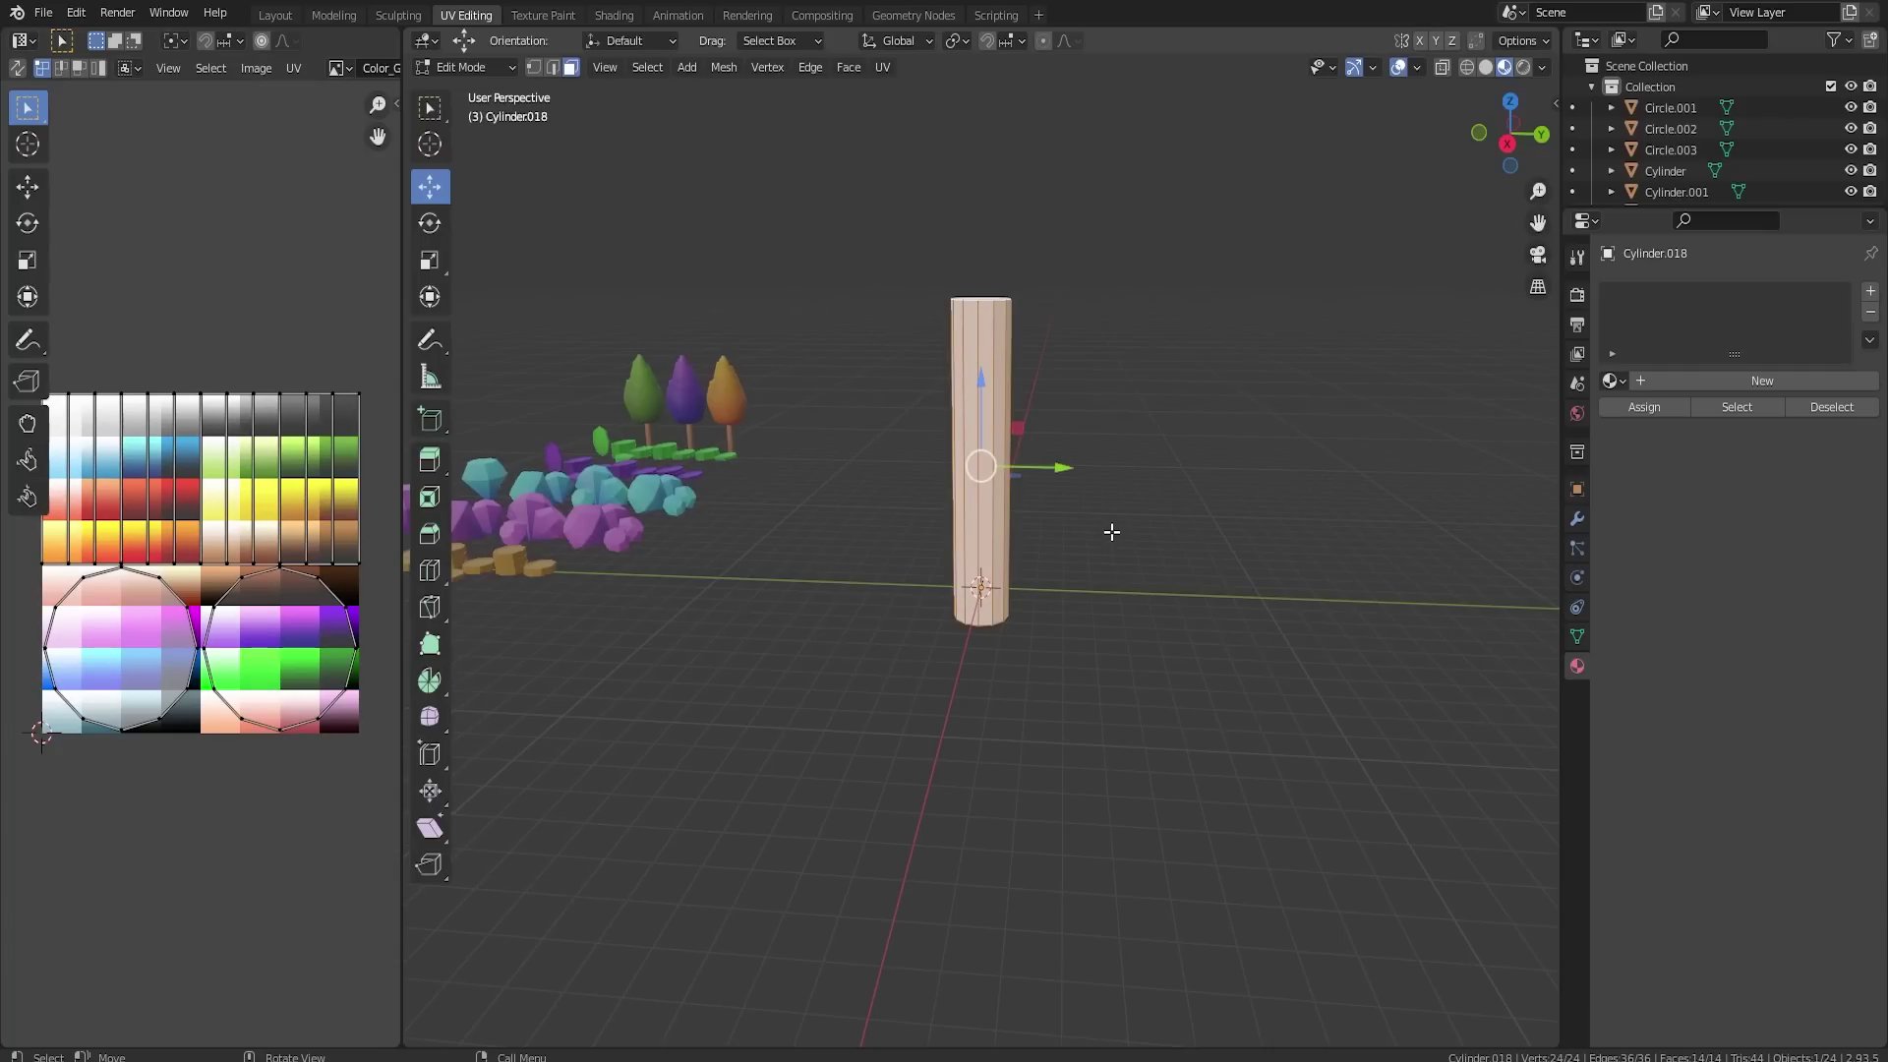
key("s")
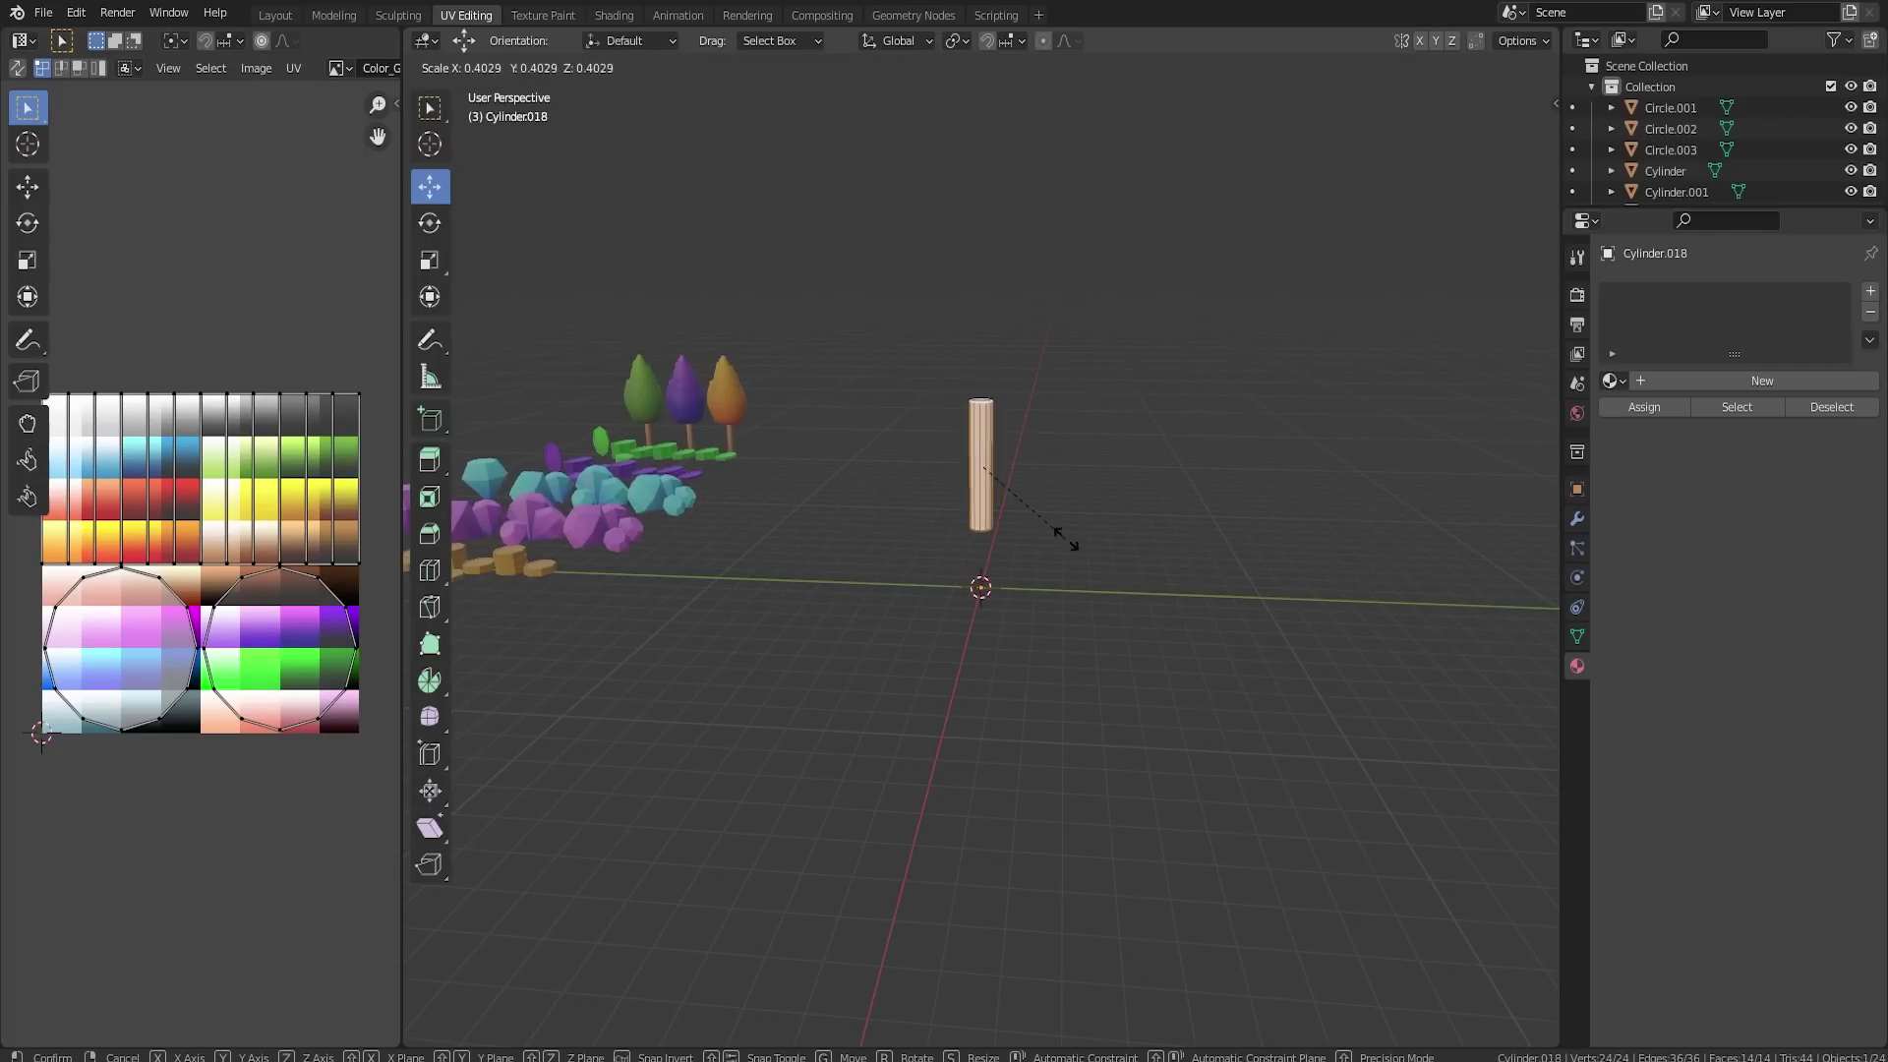
left_click(1059, 537)
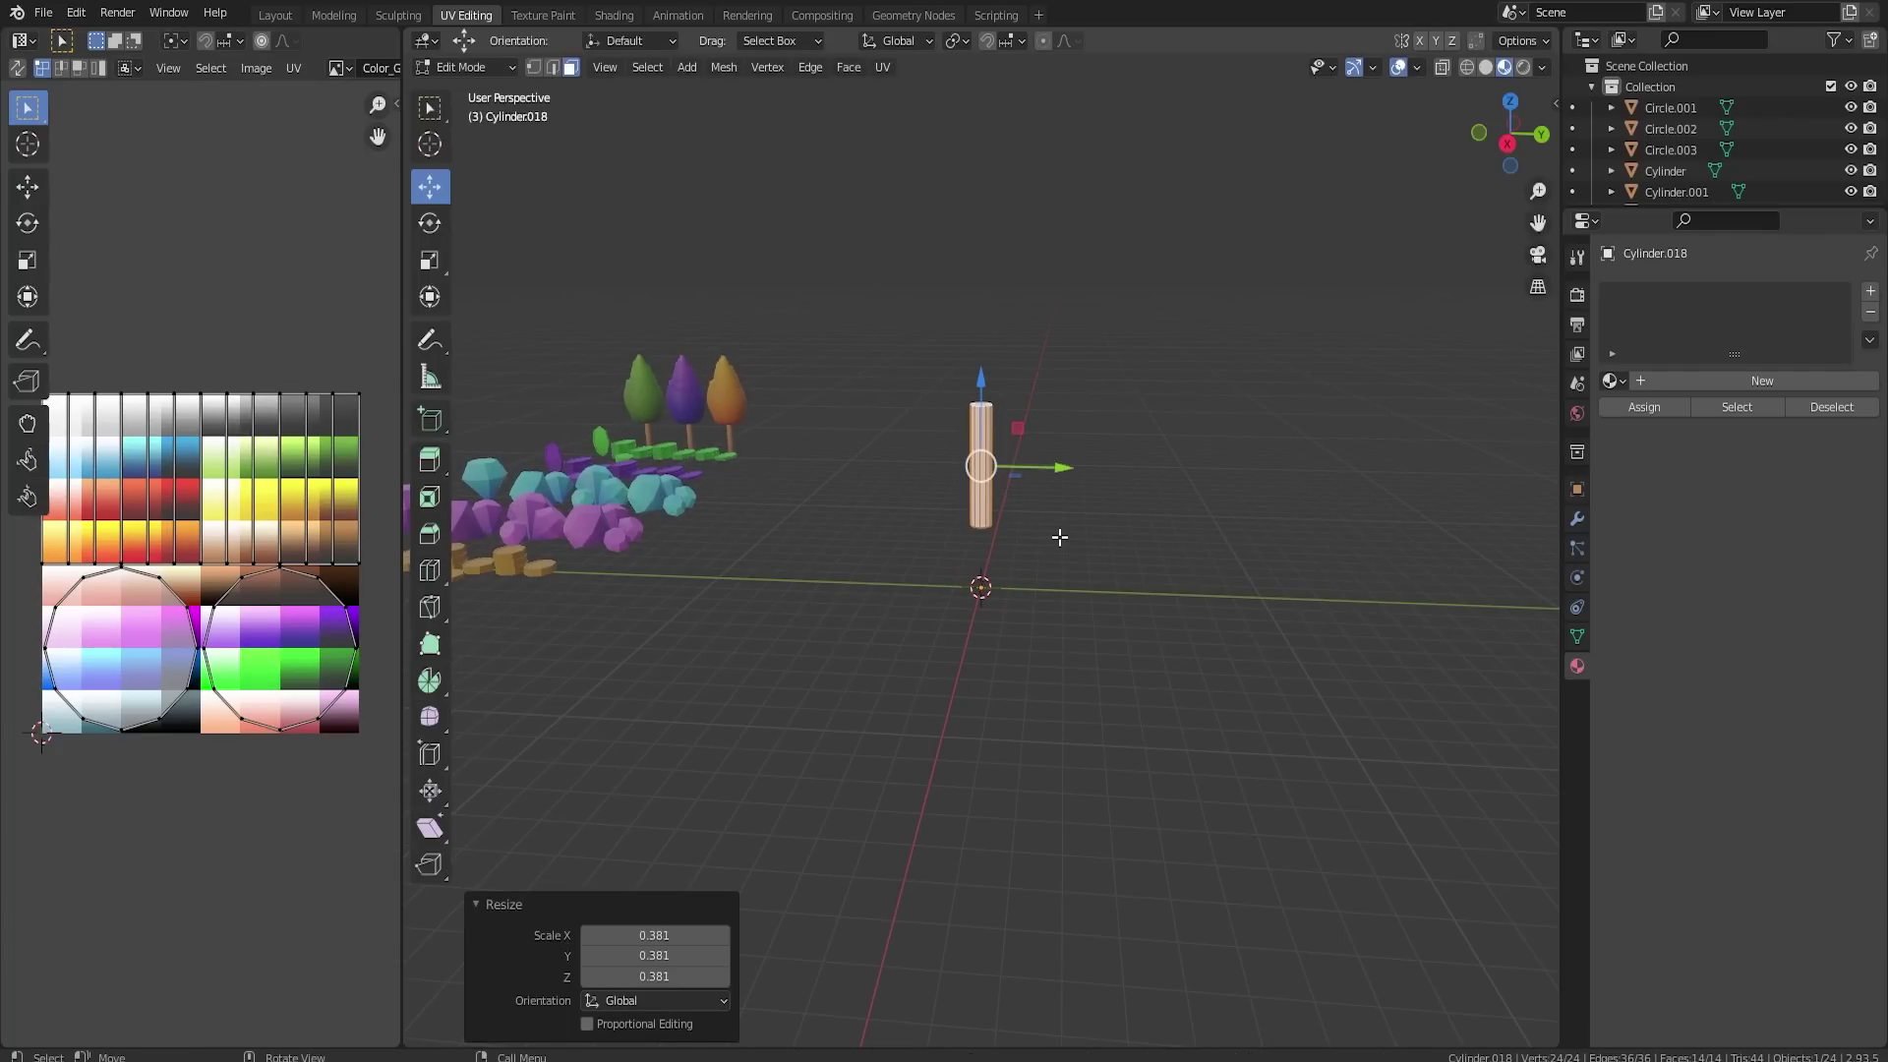
key("s")
key("z")
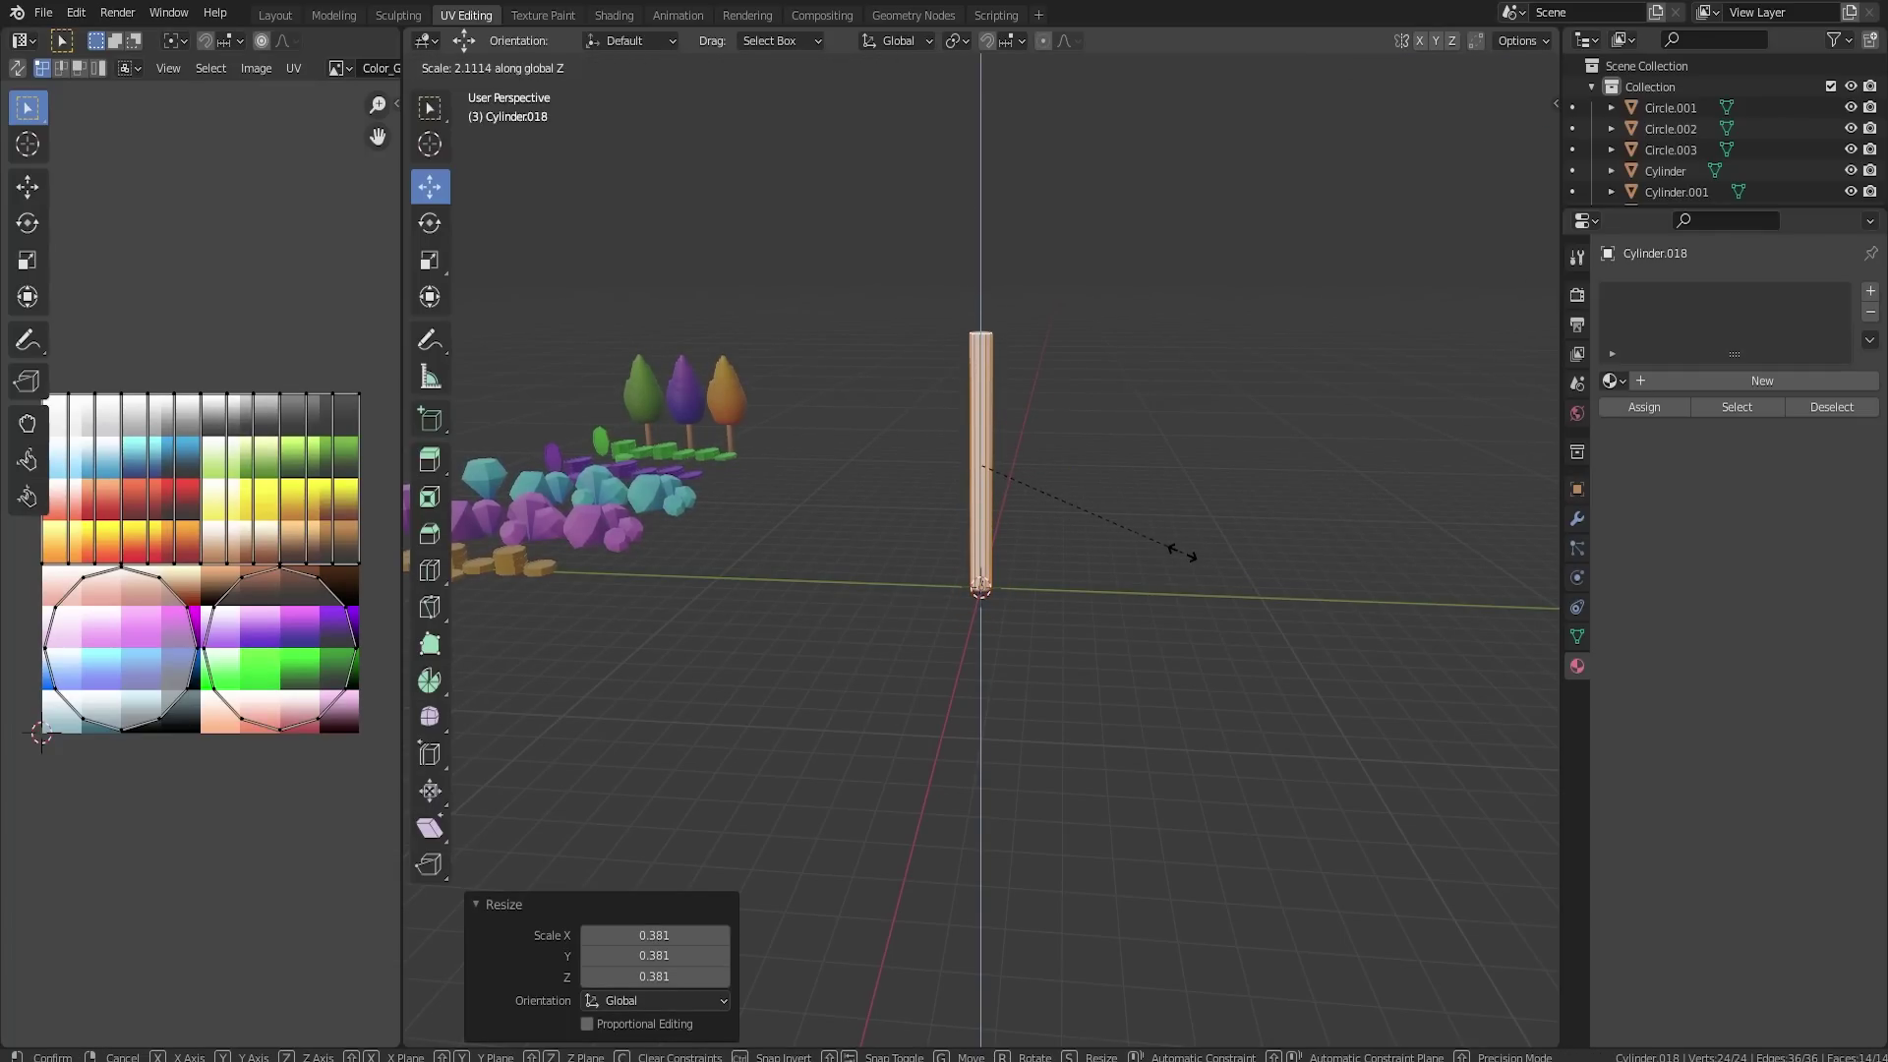
left_click(1180, 552)
- Scale down the column's top face to taper it into a slim tree trunk, and finish mesh editing
scroll(1059, 379, "up", 9)
middle_click_drag(1059, 379, 1067, 506, "shift")
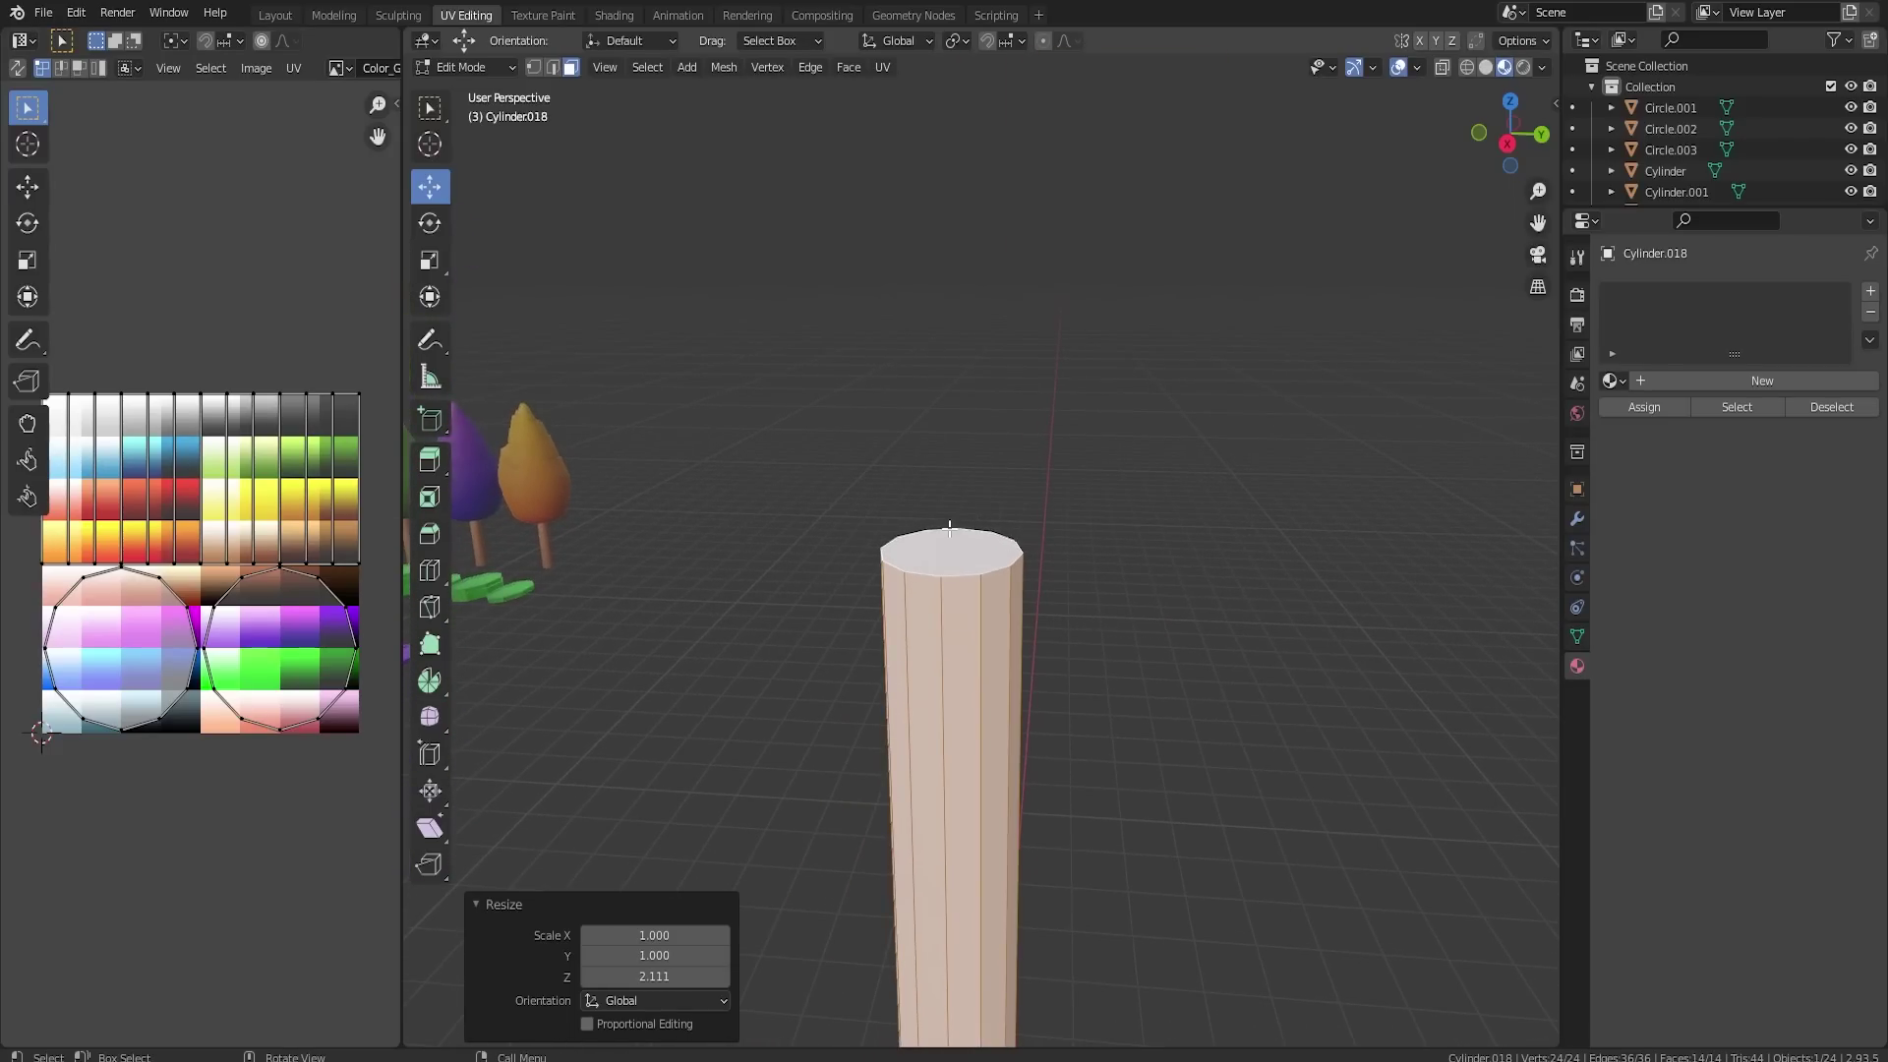
left_click(950, 528)
key("s")
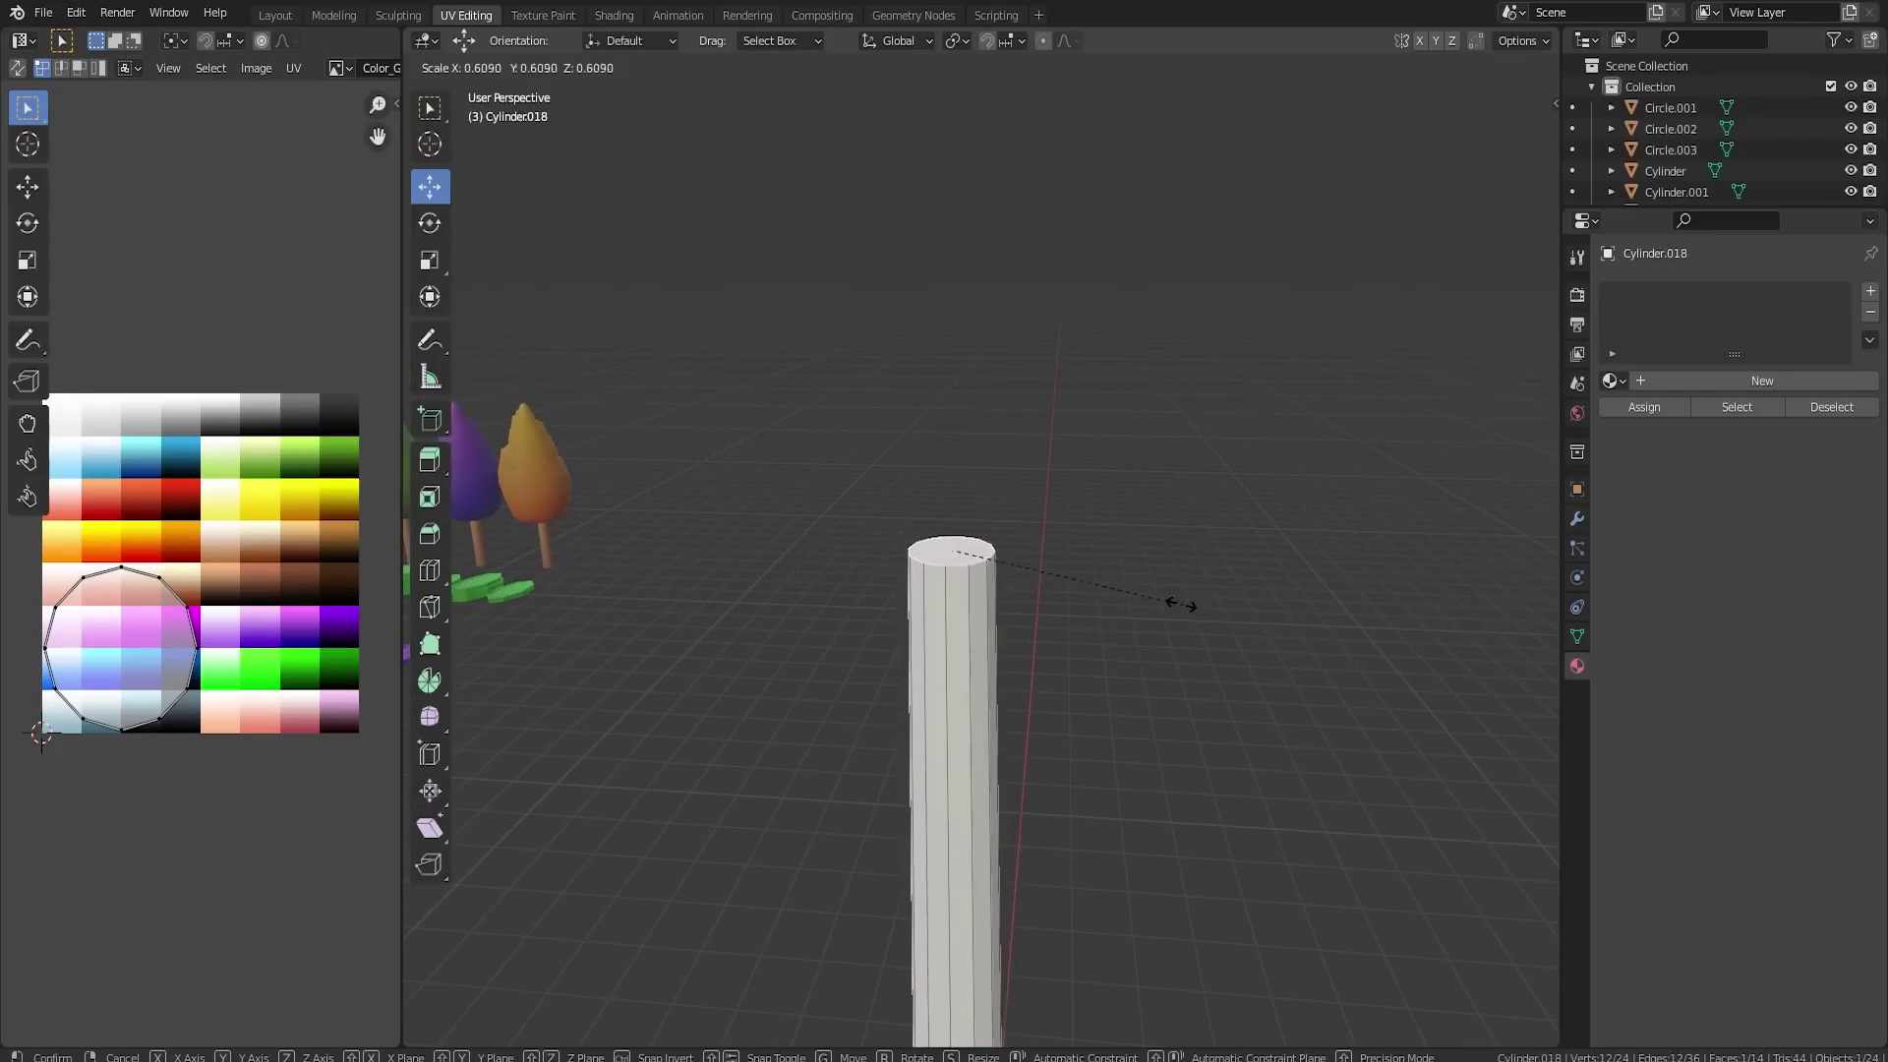
left_click(1049, 551)
middle_click_drag(1050, 551, 901, 586)
key("s")
left_click(1222, 564)
key("Tab")
- Shade the tapered trunk smooth and enable Auto Smooth for its normals
right_click(865, 600)
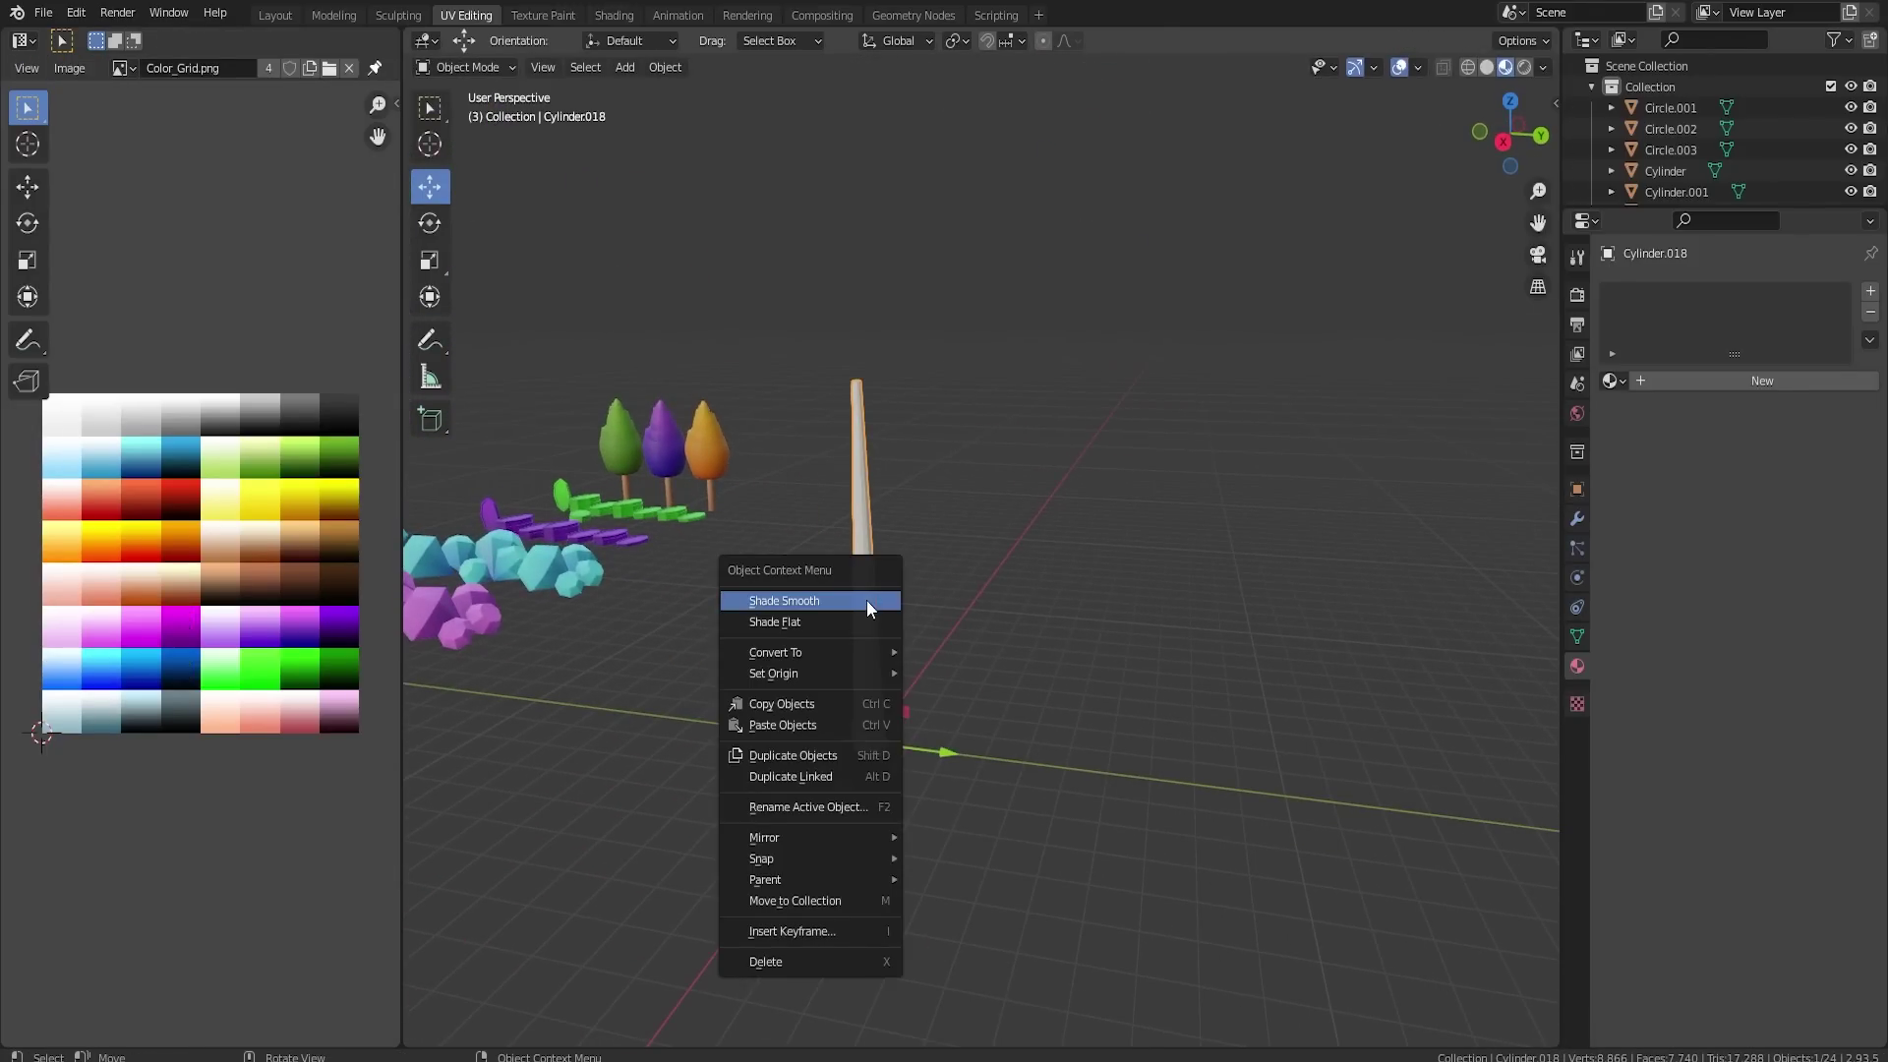
key("Escape")
left_click(1577, 638)
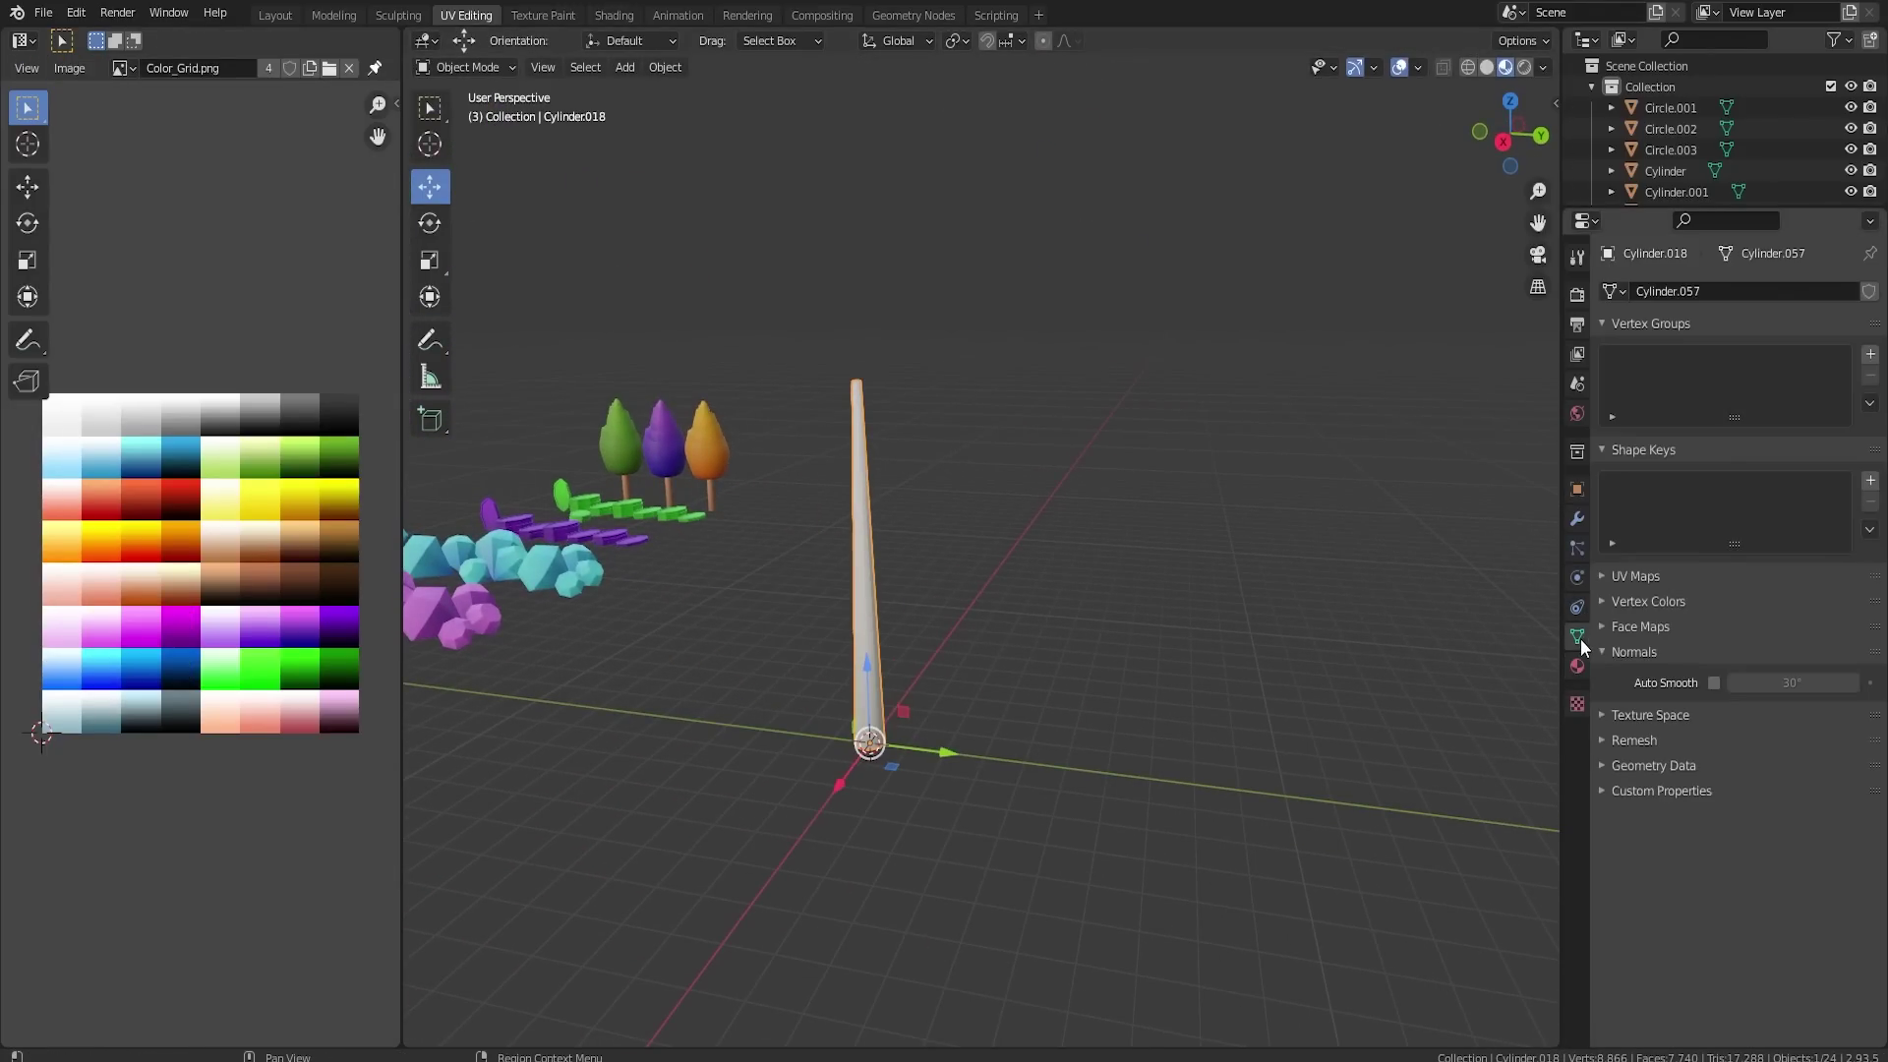
left_click(1713, 683)
left_click(871, 639)
middle_click_drag(872, 639, 906, 629)
scroll(911, 633, "up", 2)
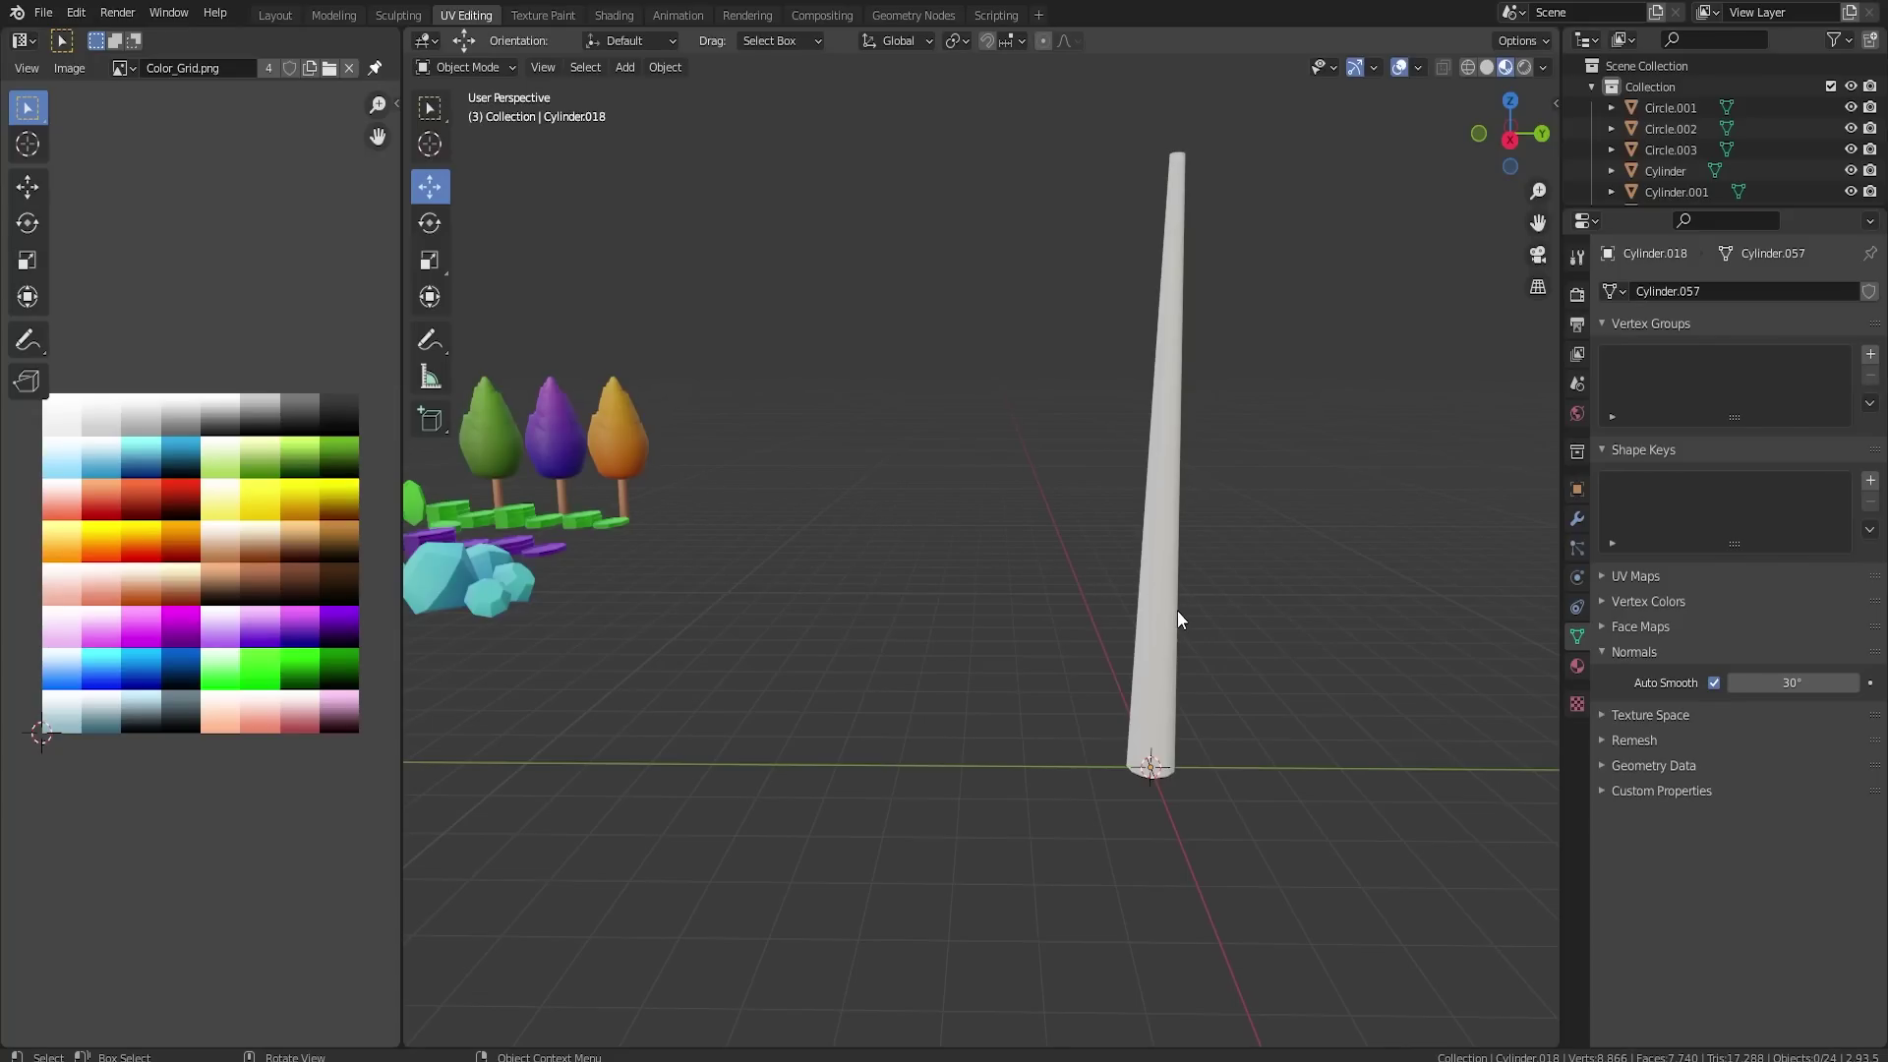
- Give the trunk a new material with the Color_Grid.png image texture as its Base Color
middle_click_drag(1243, 290, 1037, 581)
left_click(1036, 581)
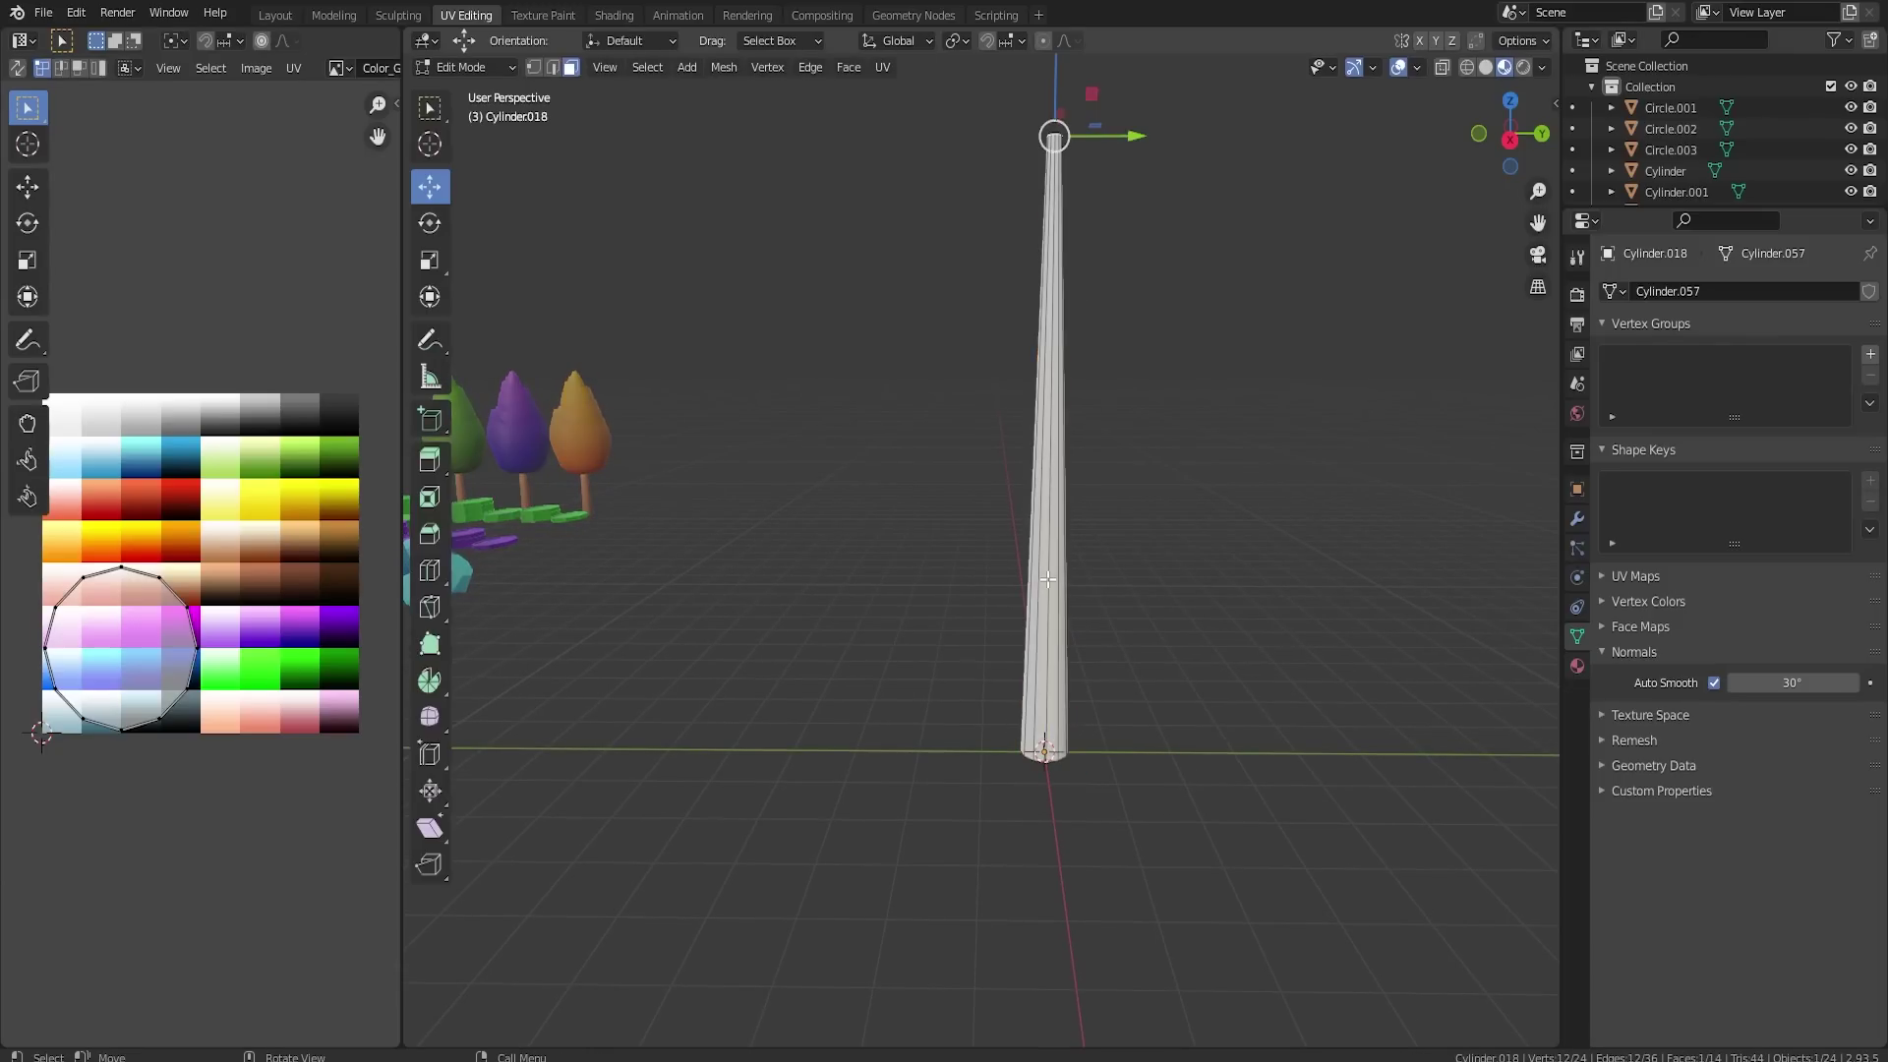
left_click(1579, 665)
left_click(1721, 380)
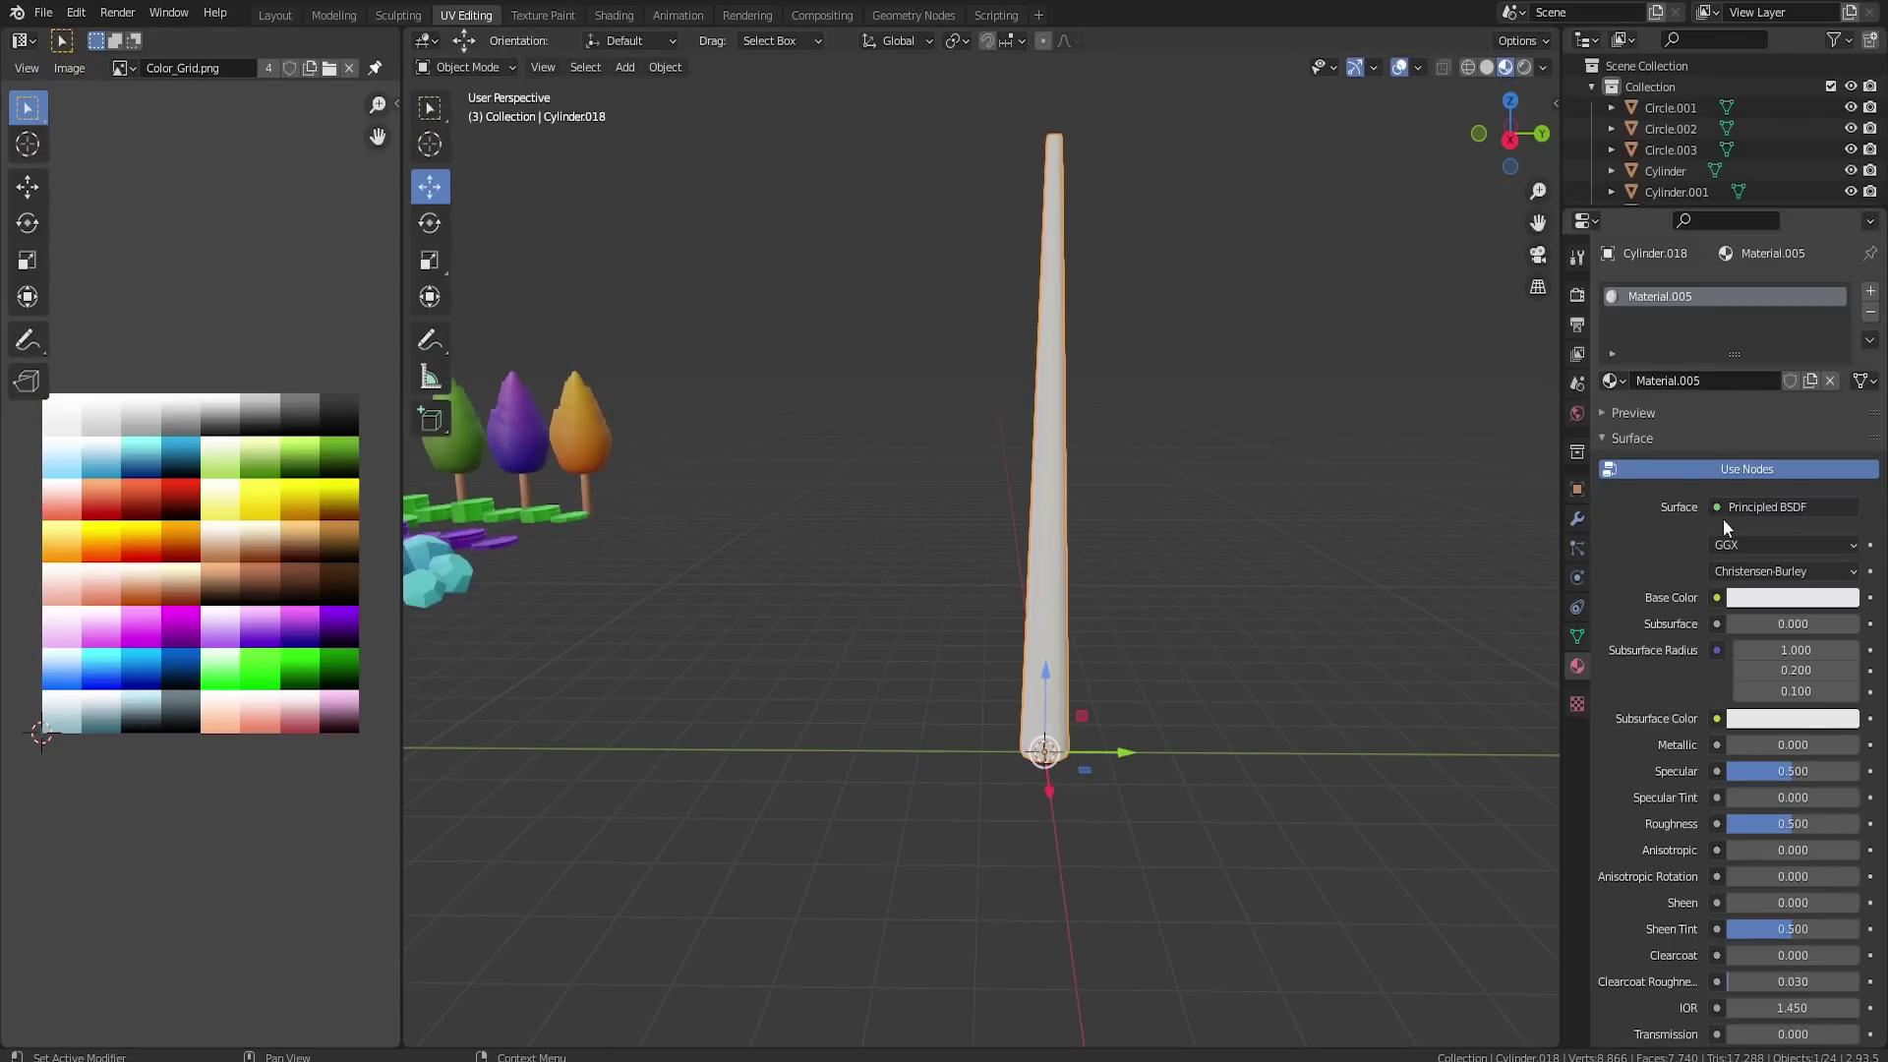
left_click(1717, 598)
left_click(1329, 739)
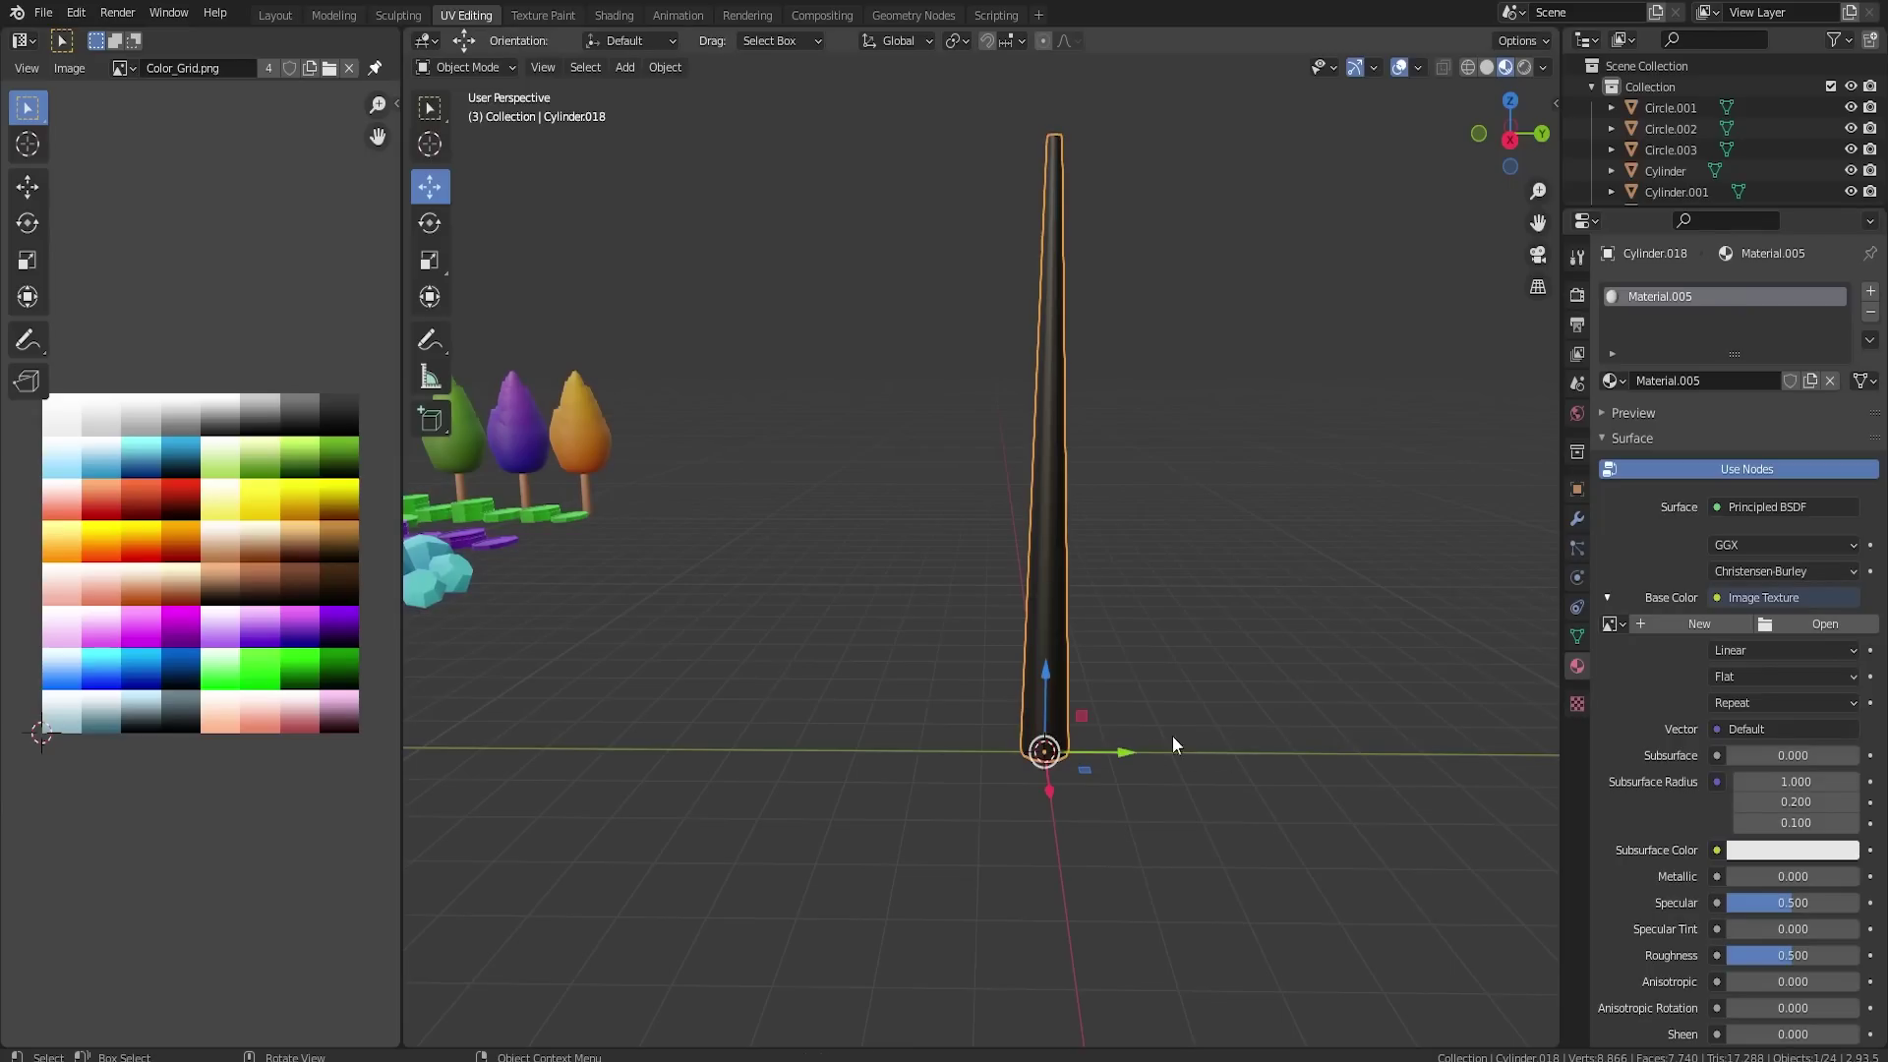
left_click(1618, 624)
left_click(1609, 661)
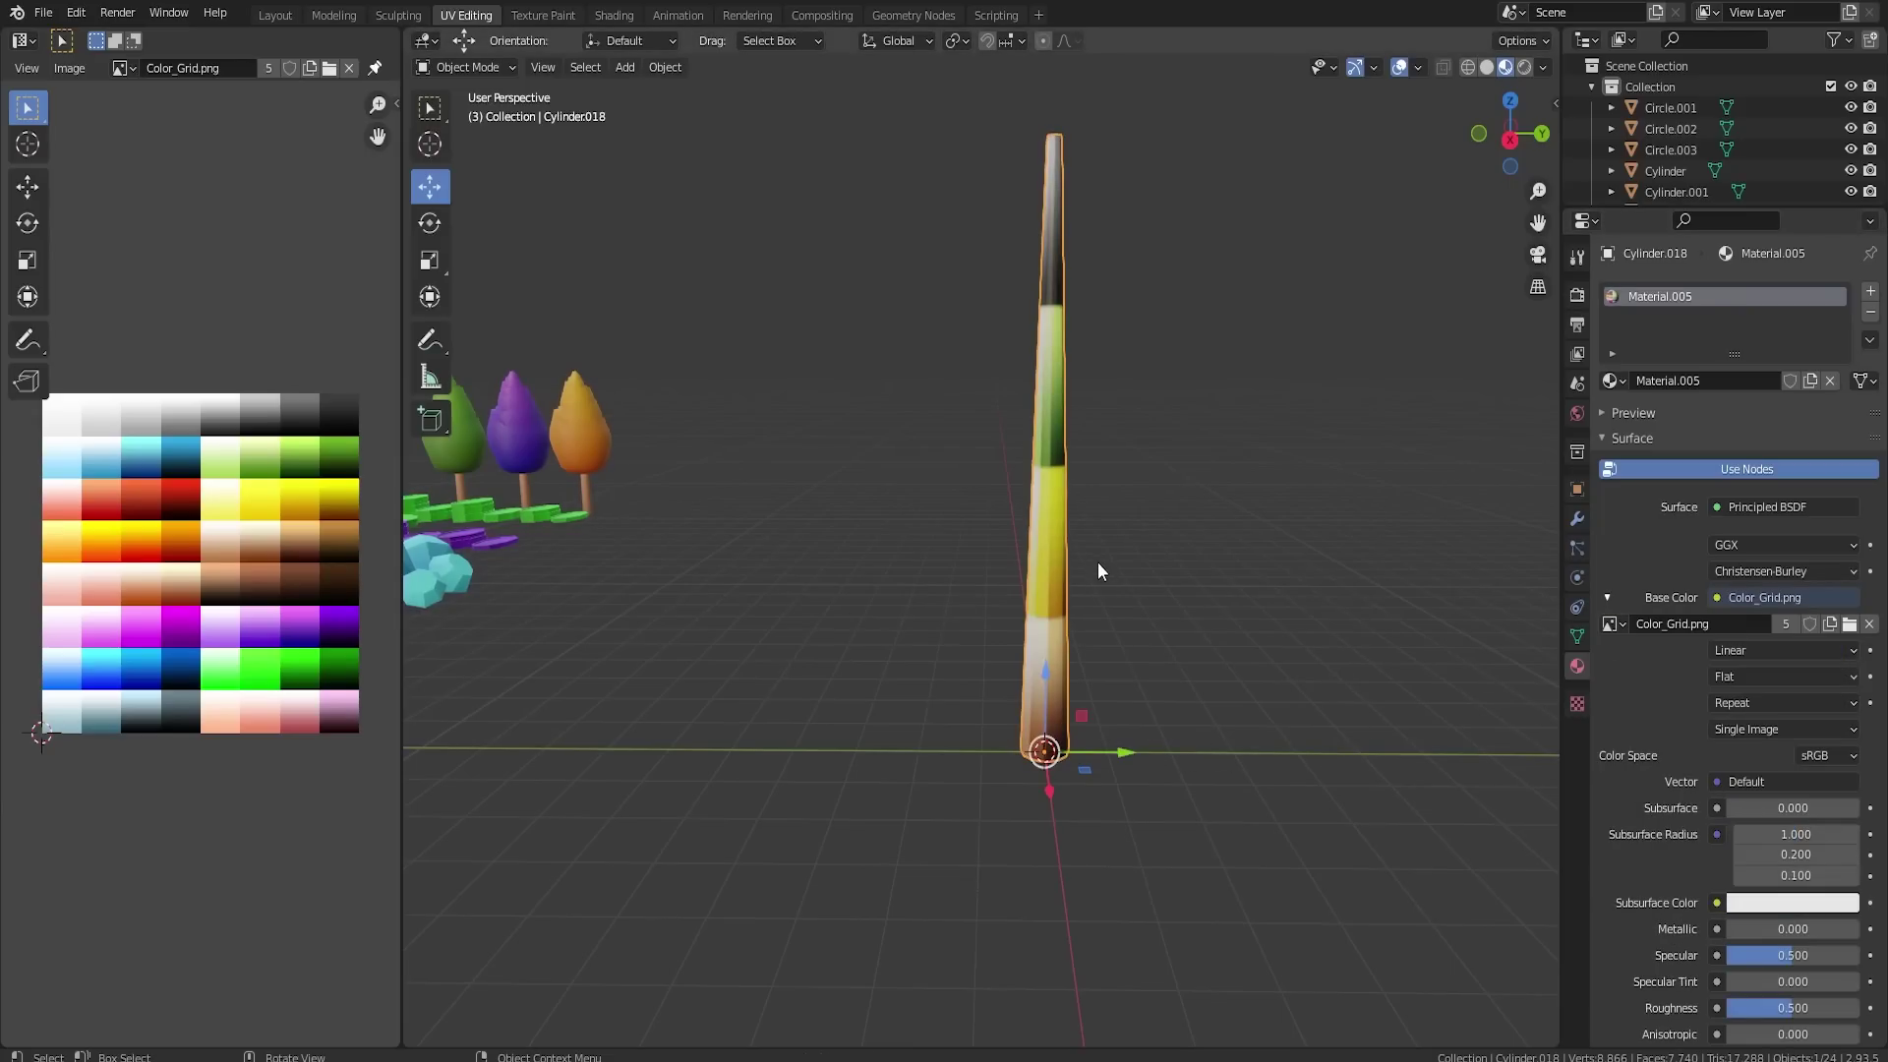
- Unwrap all of the trunk's faces with Project from View in the right orthographic view
key("KP_3")
key("Tab")
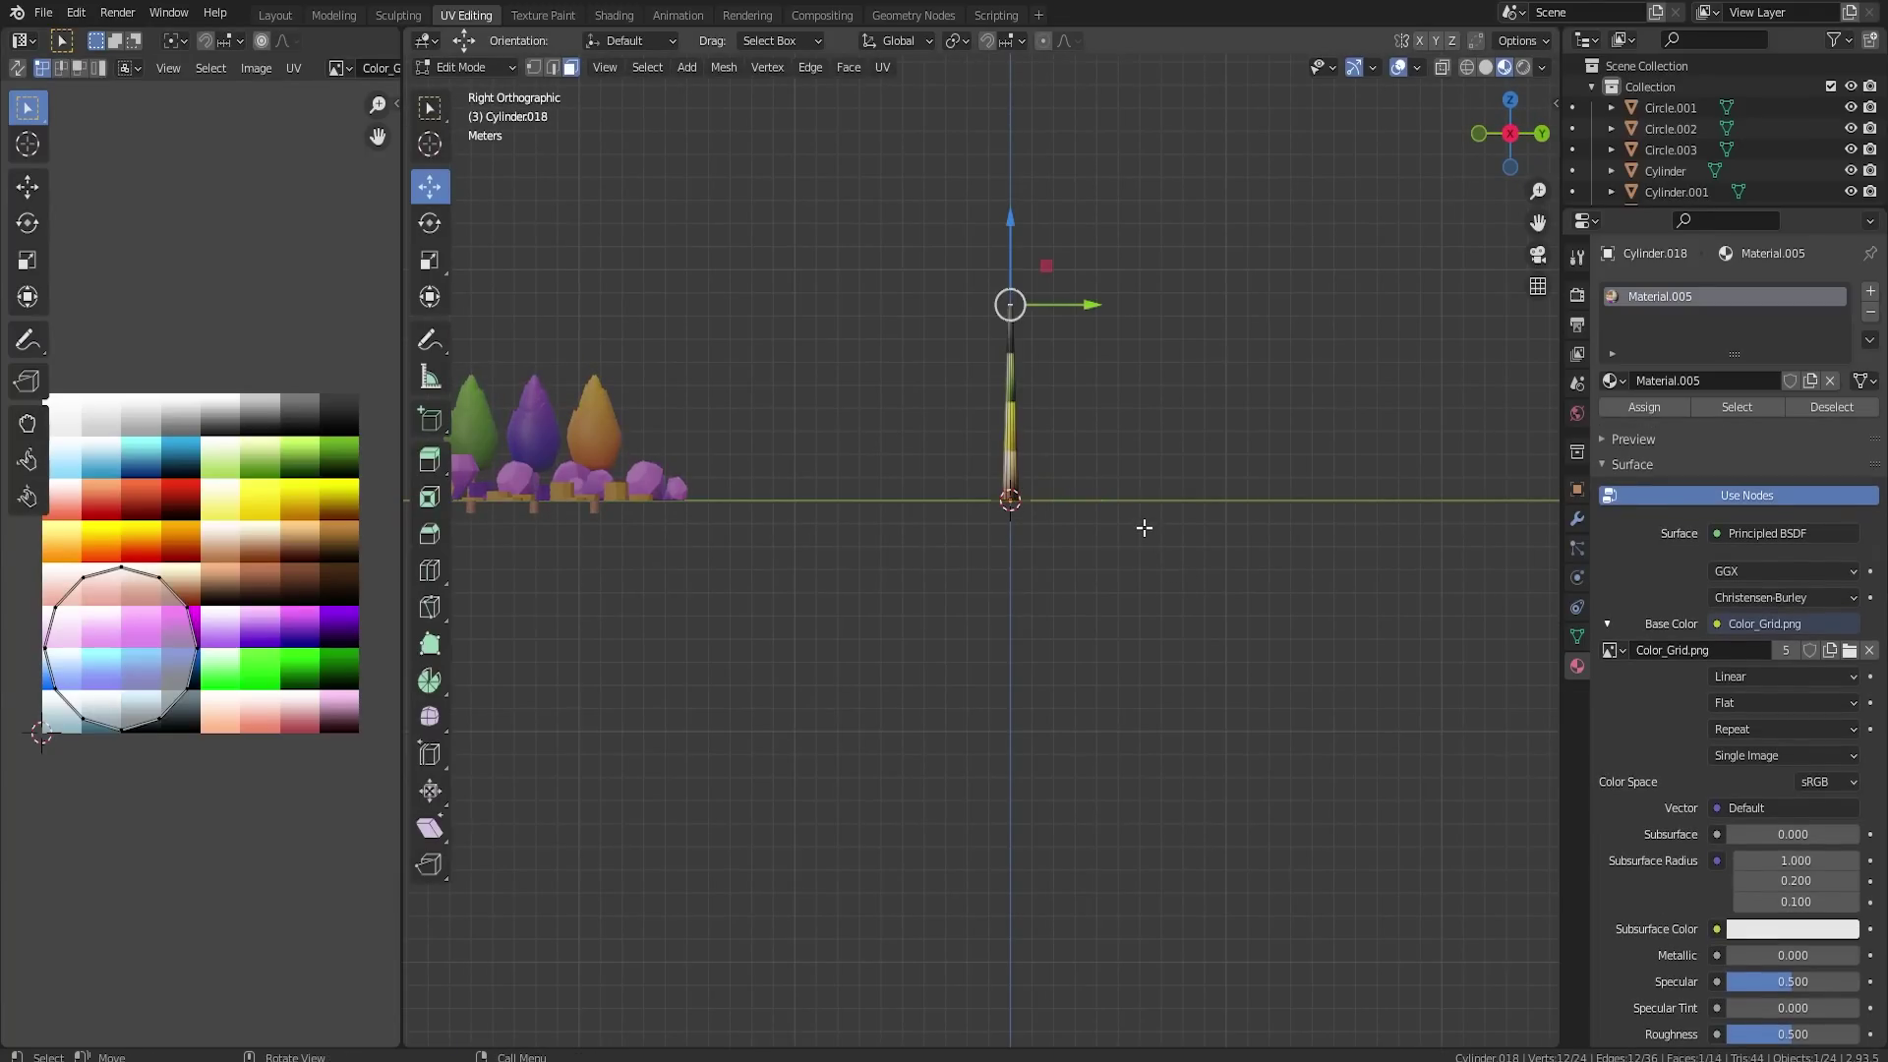
key("a")
key("u")
left_click(1143, 529)
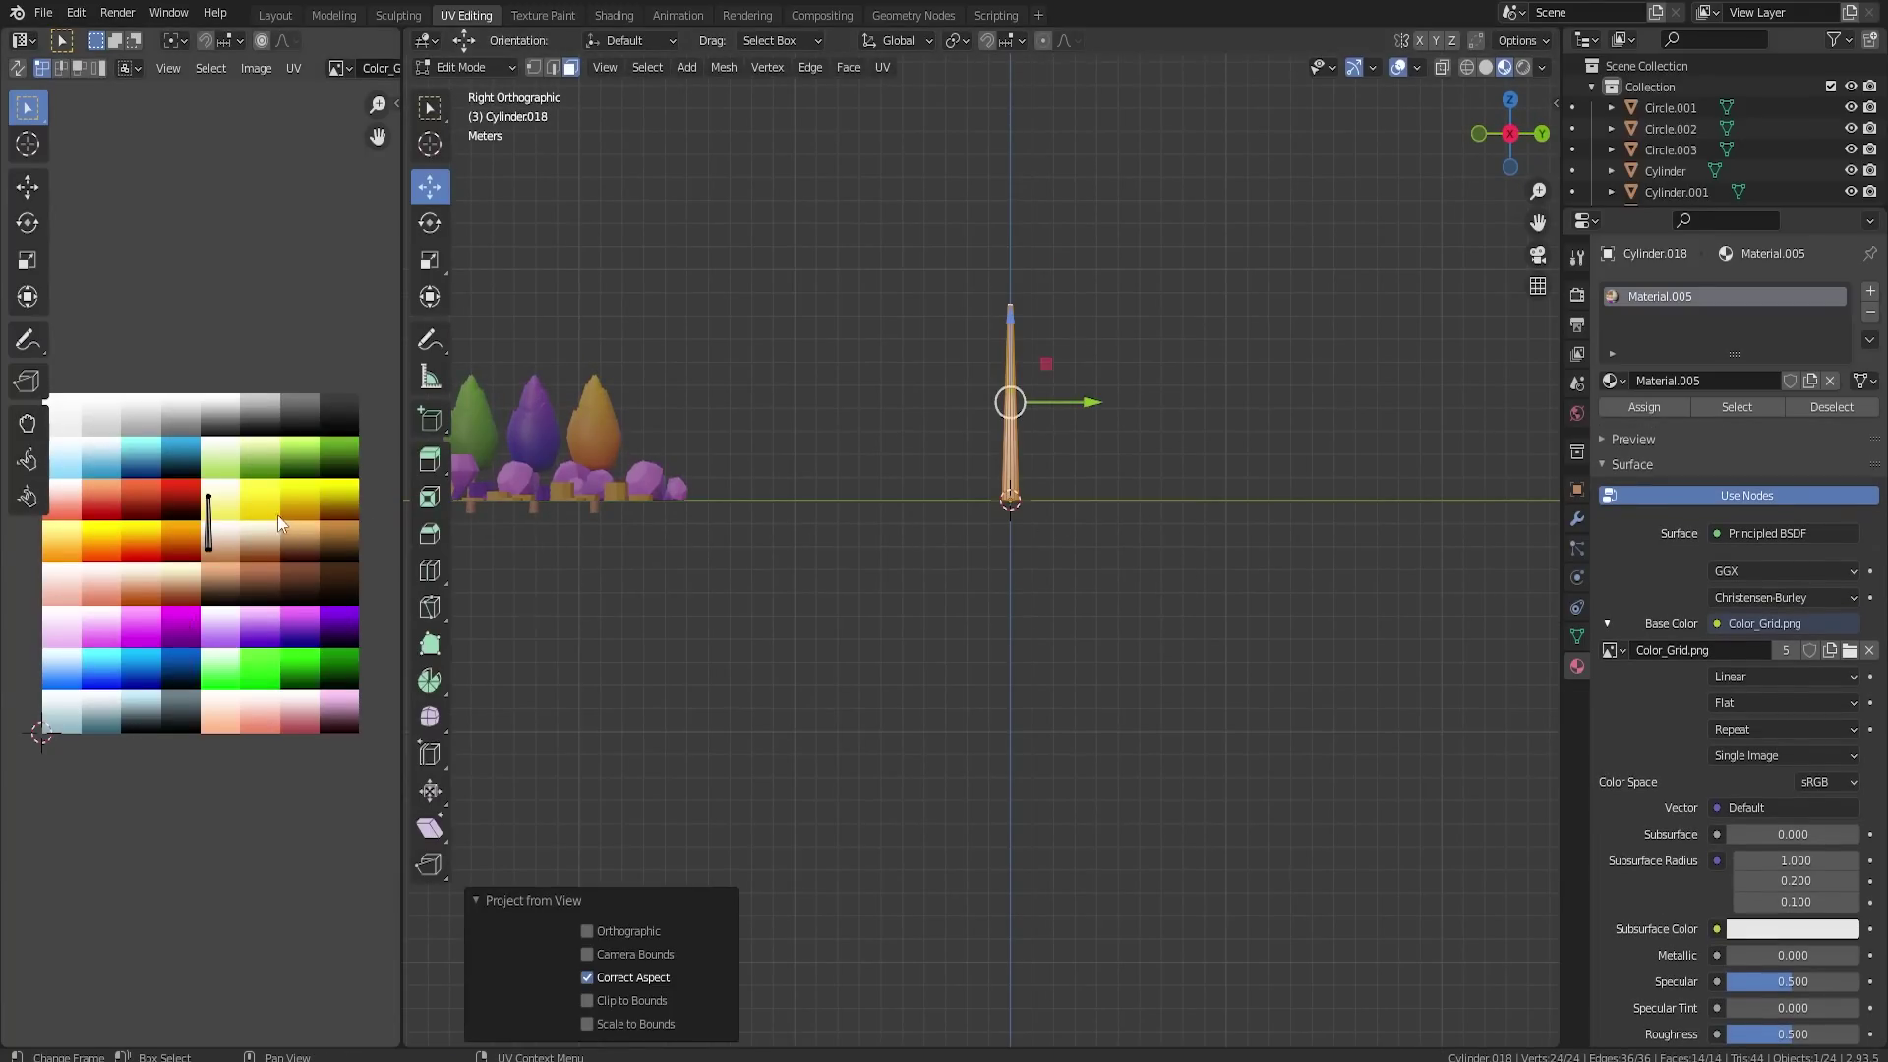
- Move the trunk's UVs onto a brown swatch of the colour grid and shrink them to fit within it
key("g")
left_click(300, 577)
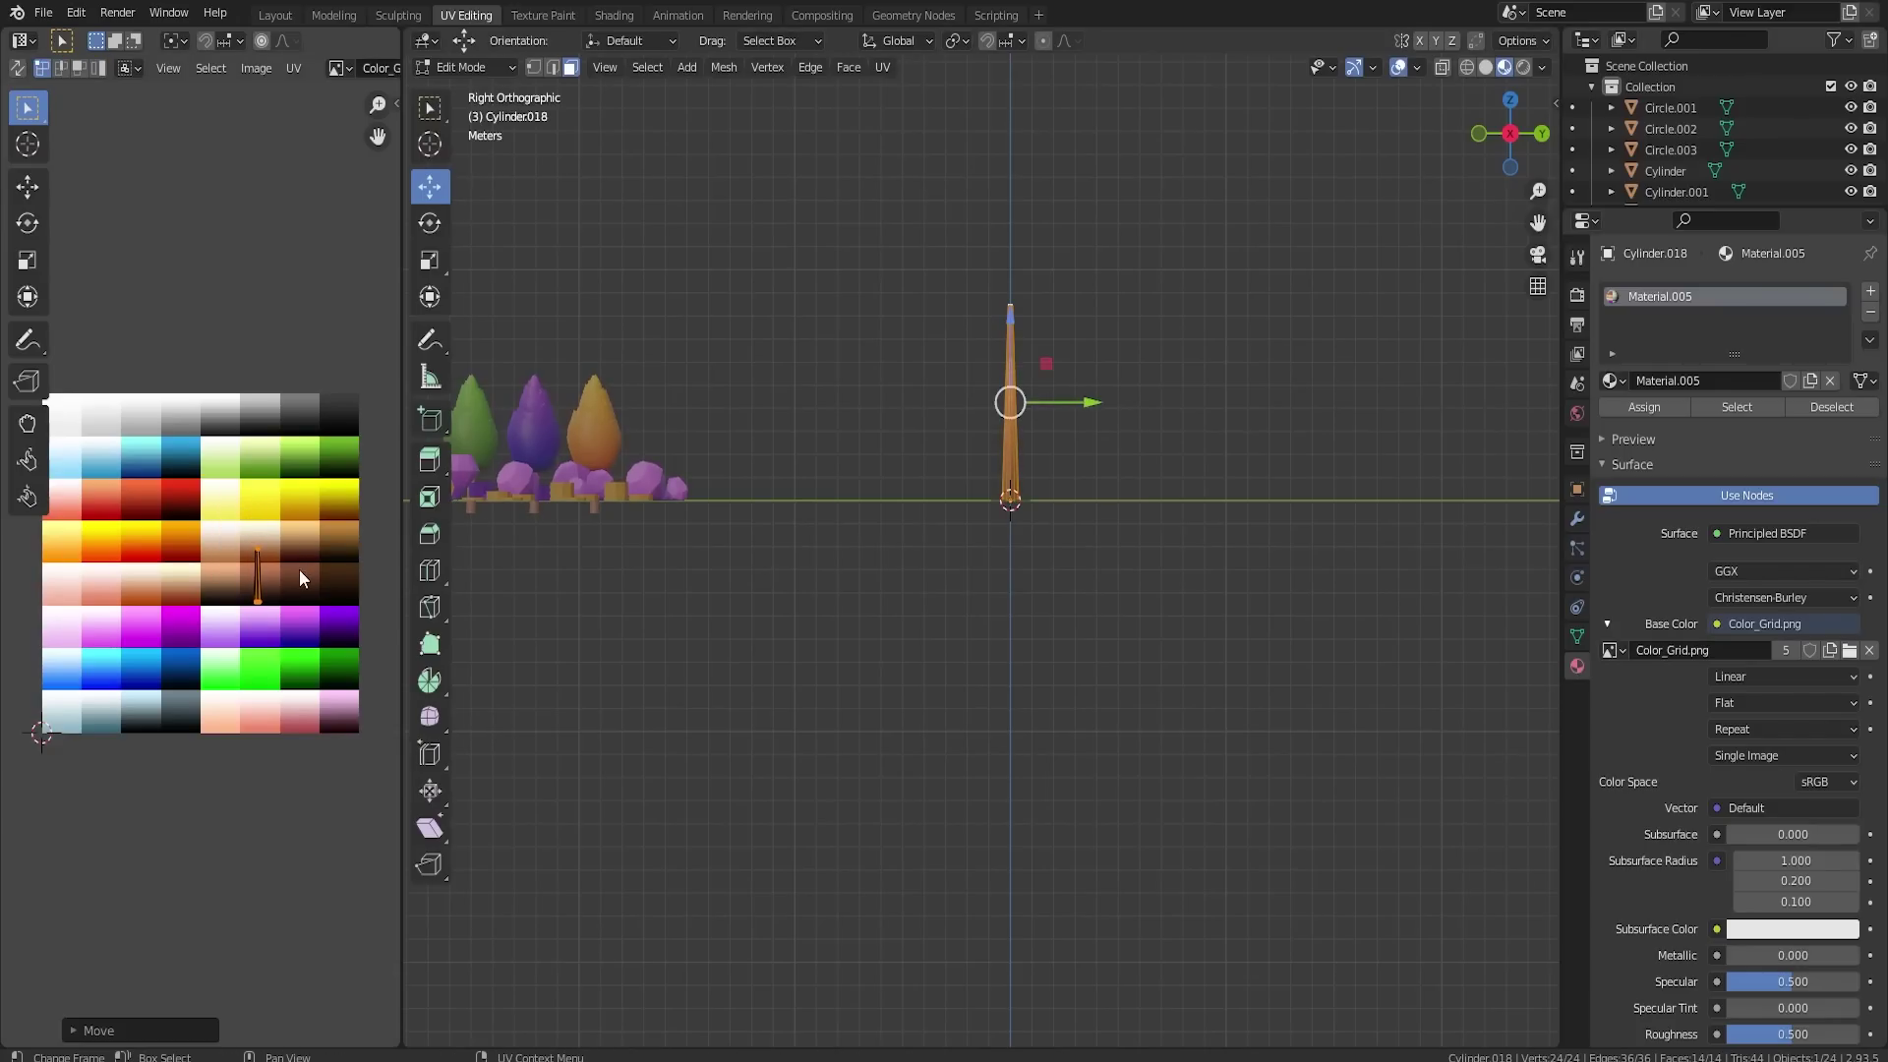
key("s")
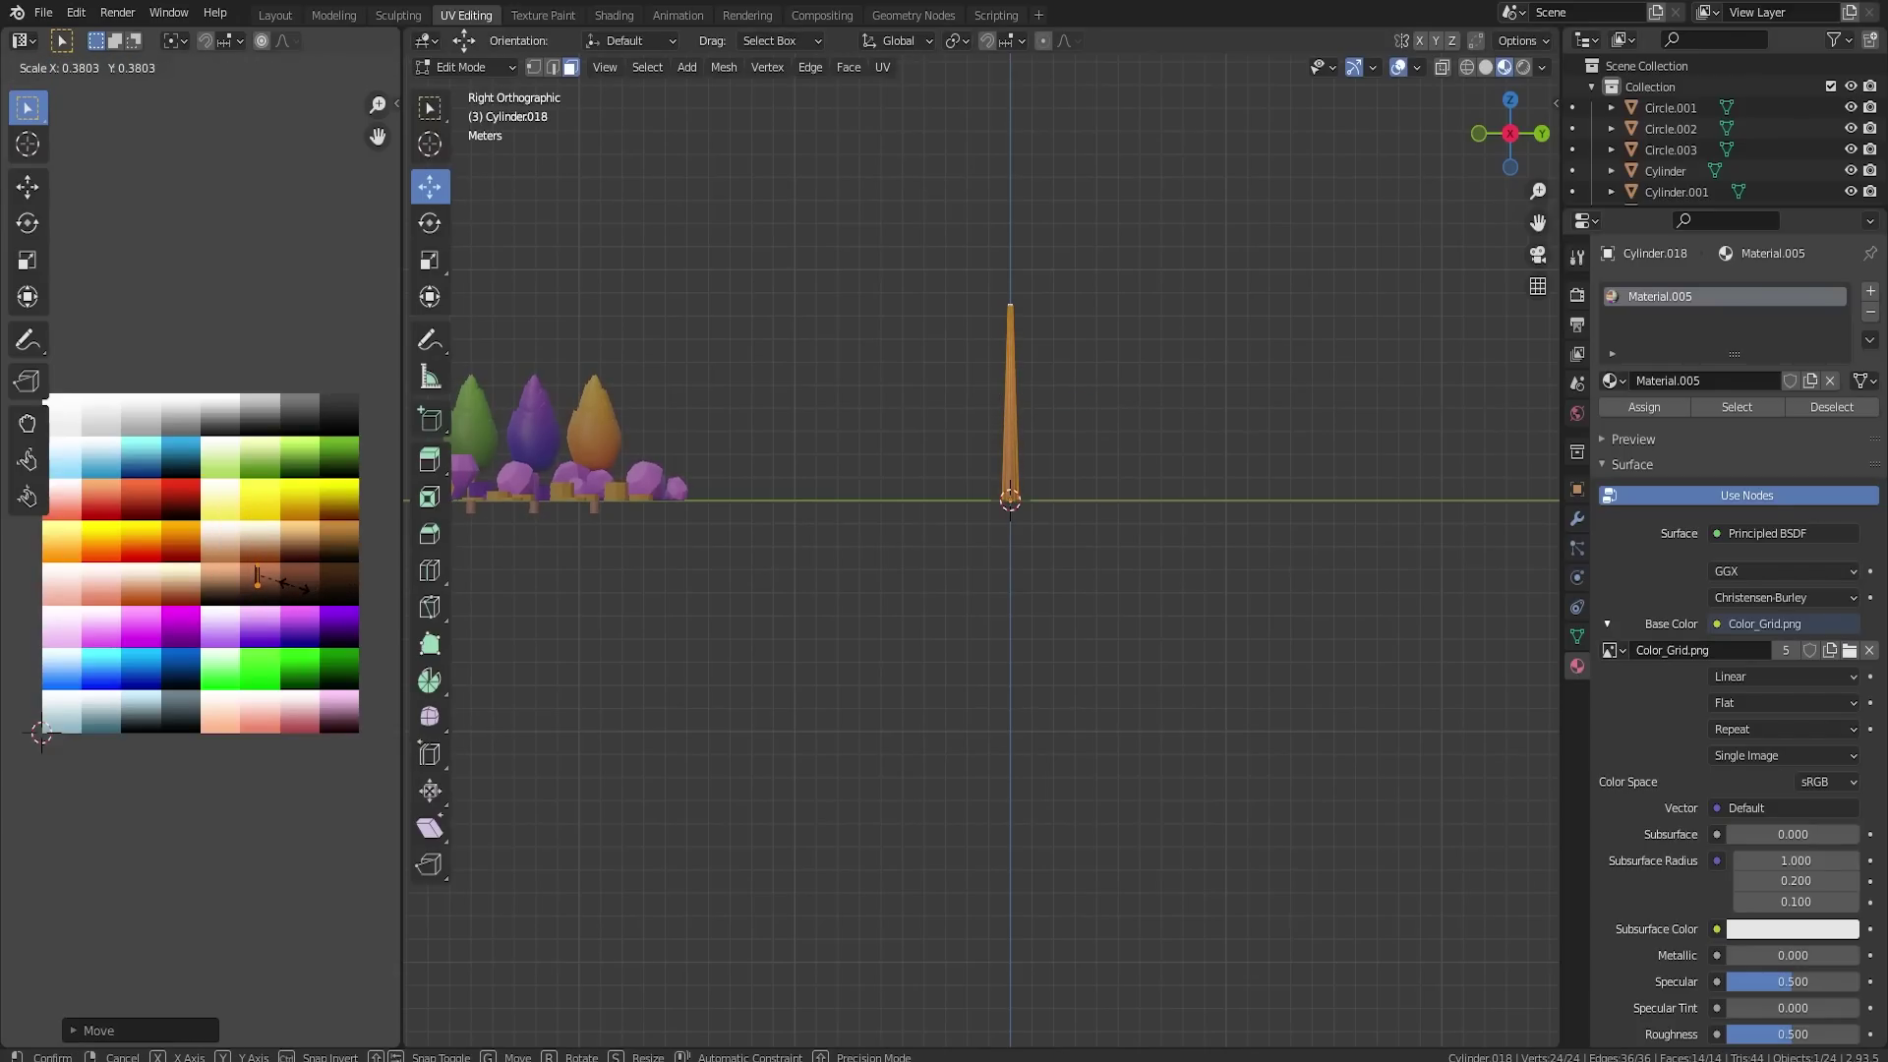
left_click(300, 590)
key("Tab")
scroll(973, 614, "up", 1)
left_click(1094, 493)
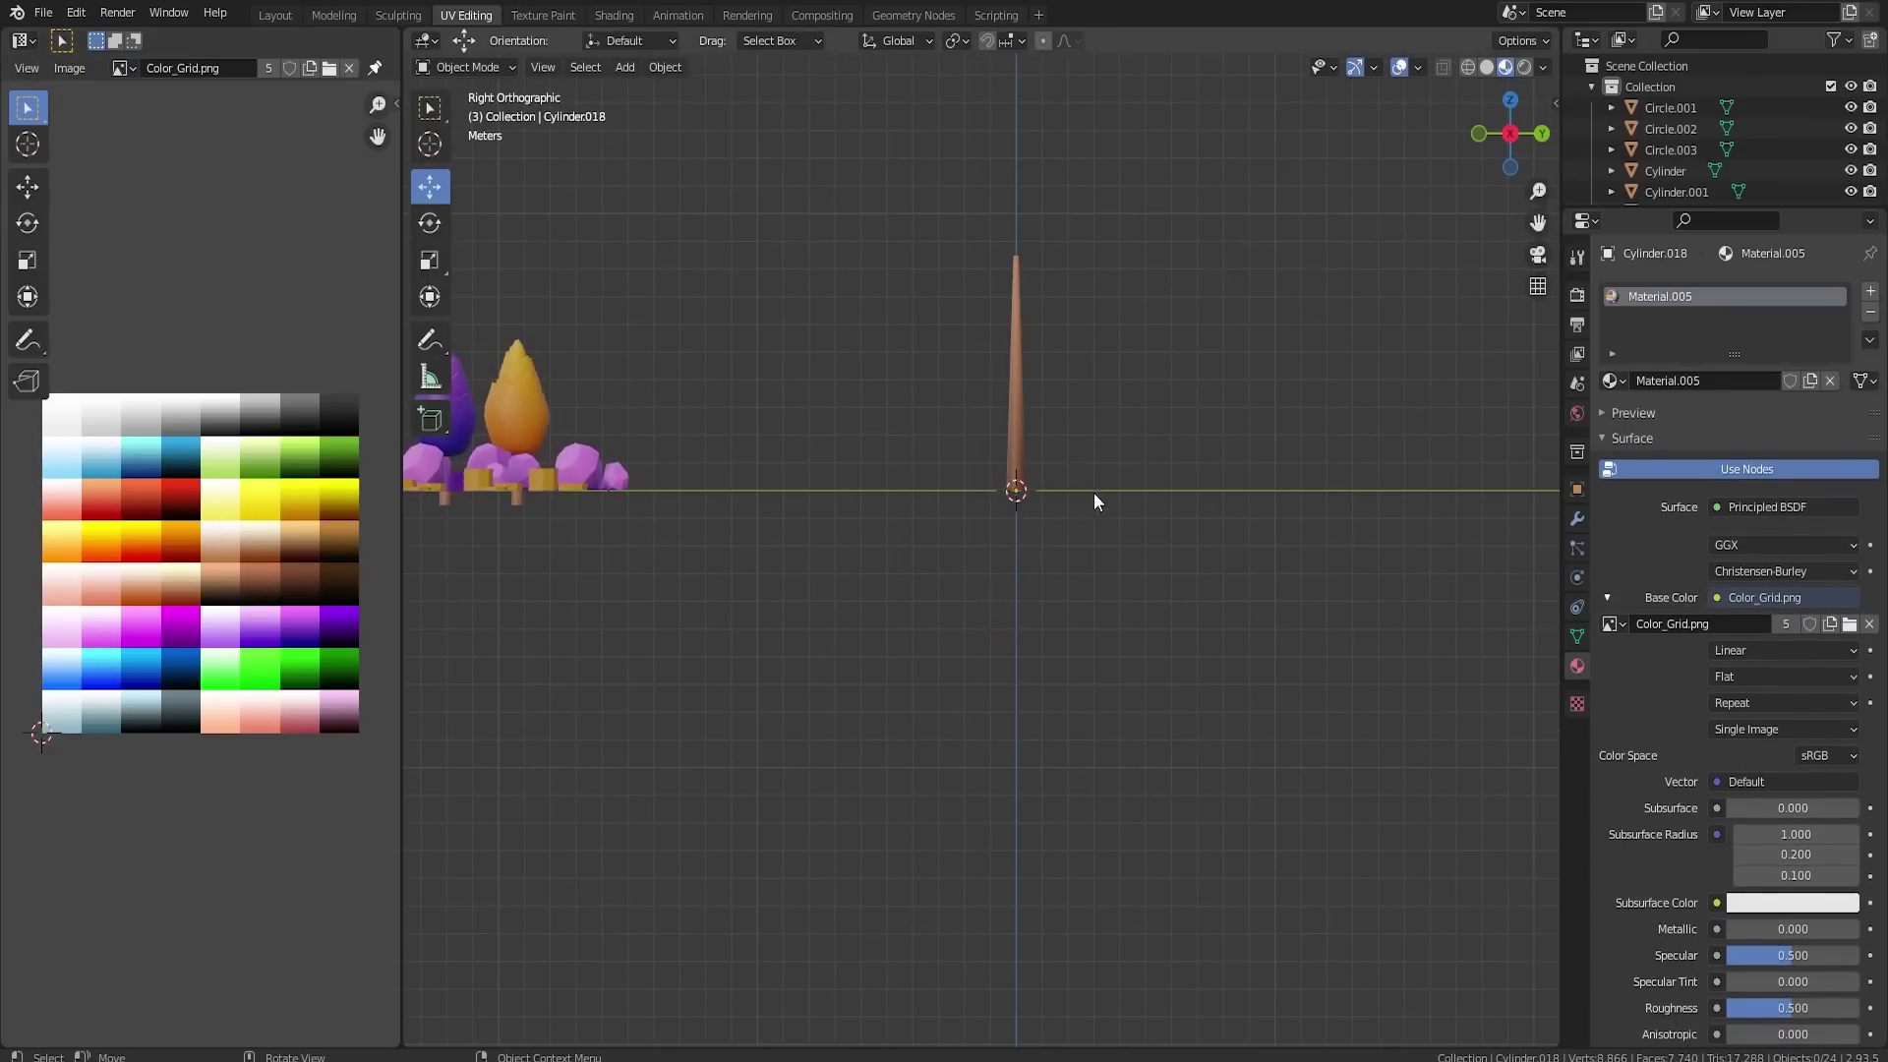
- Add a plane mesh and move it about 2.66 m along Y, beside the trunk
middle_click_drag(1094, 493, 1064, 614, "shift")
scroll(1065, 616, "up", 5)
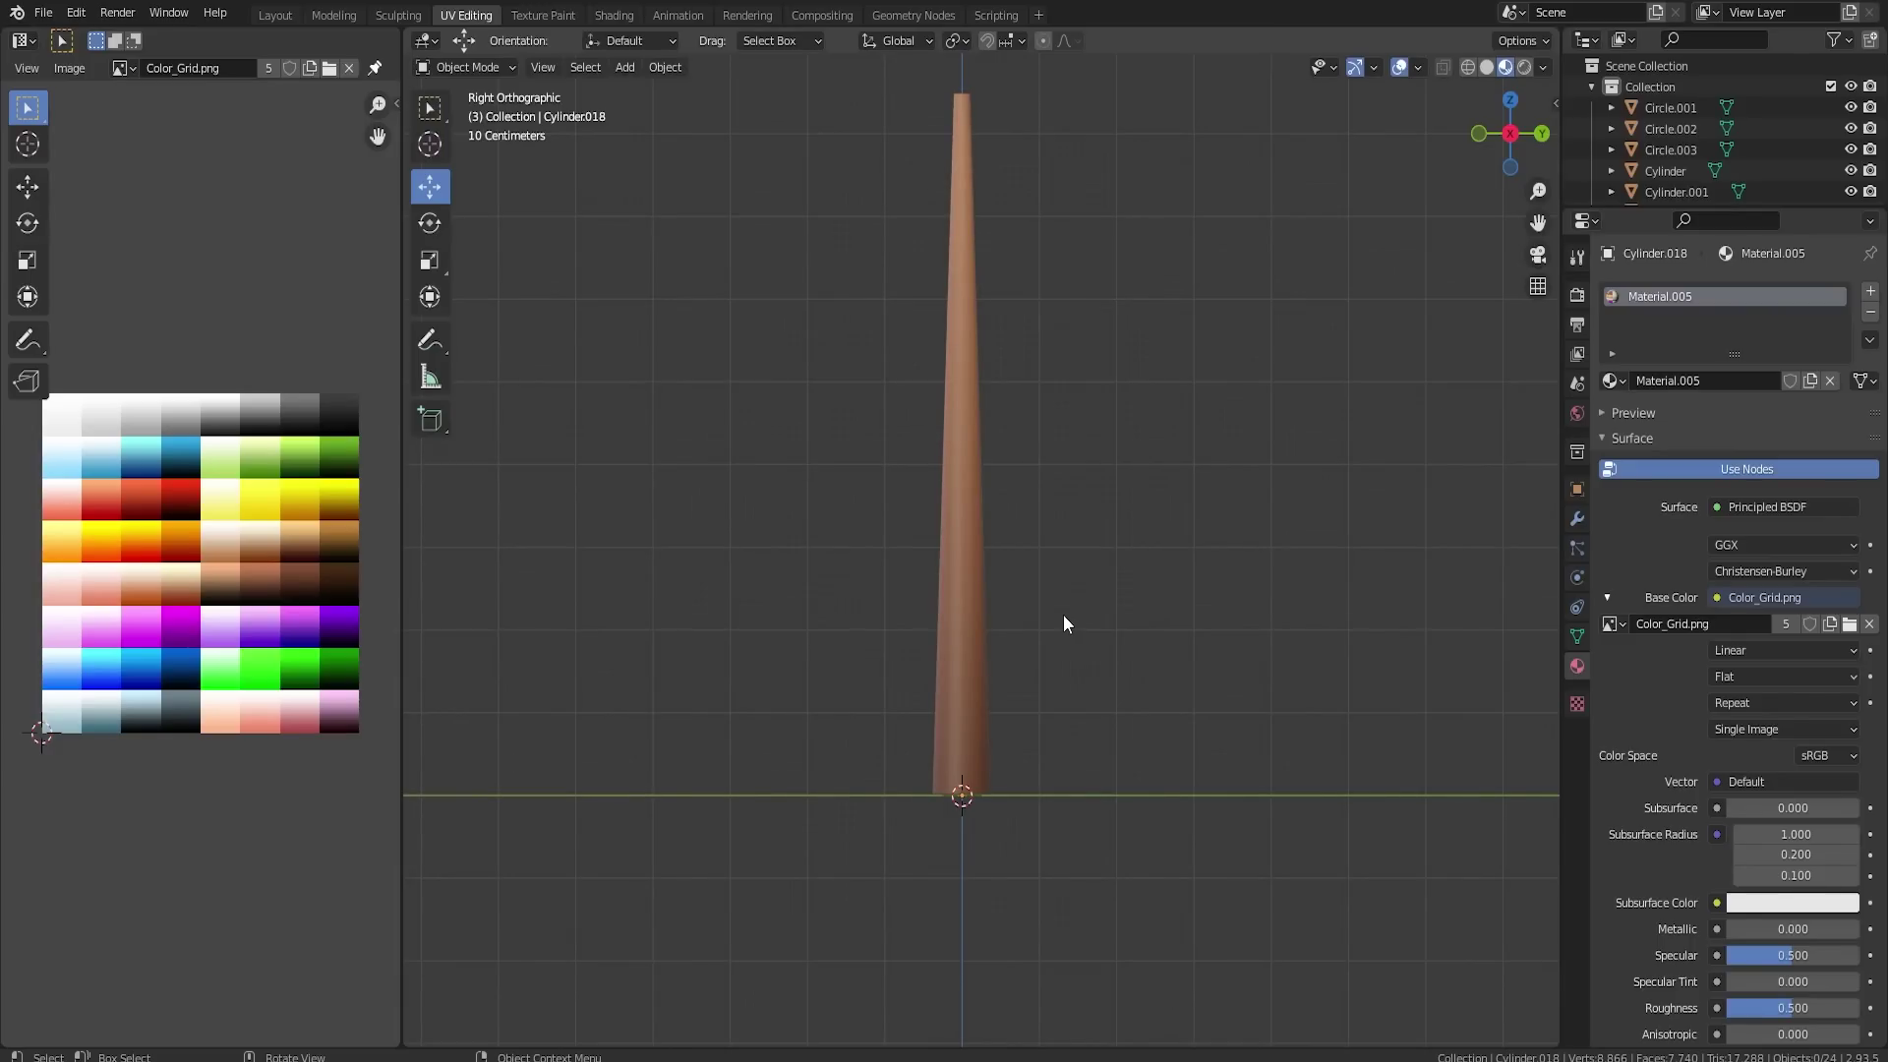
scroll(1005, 599, "down", 3)
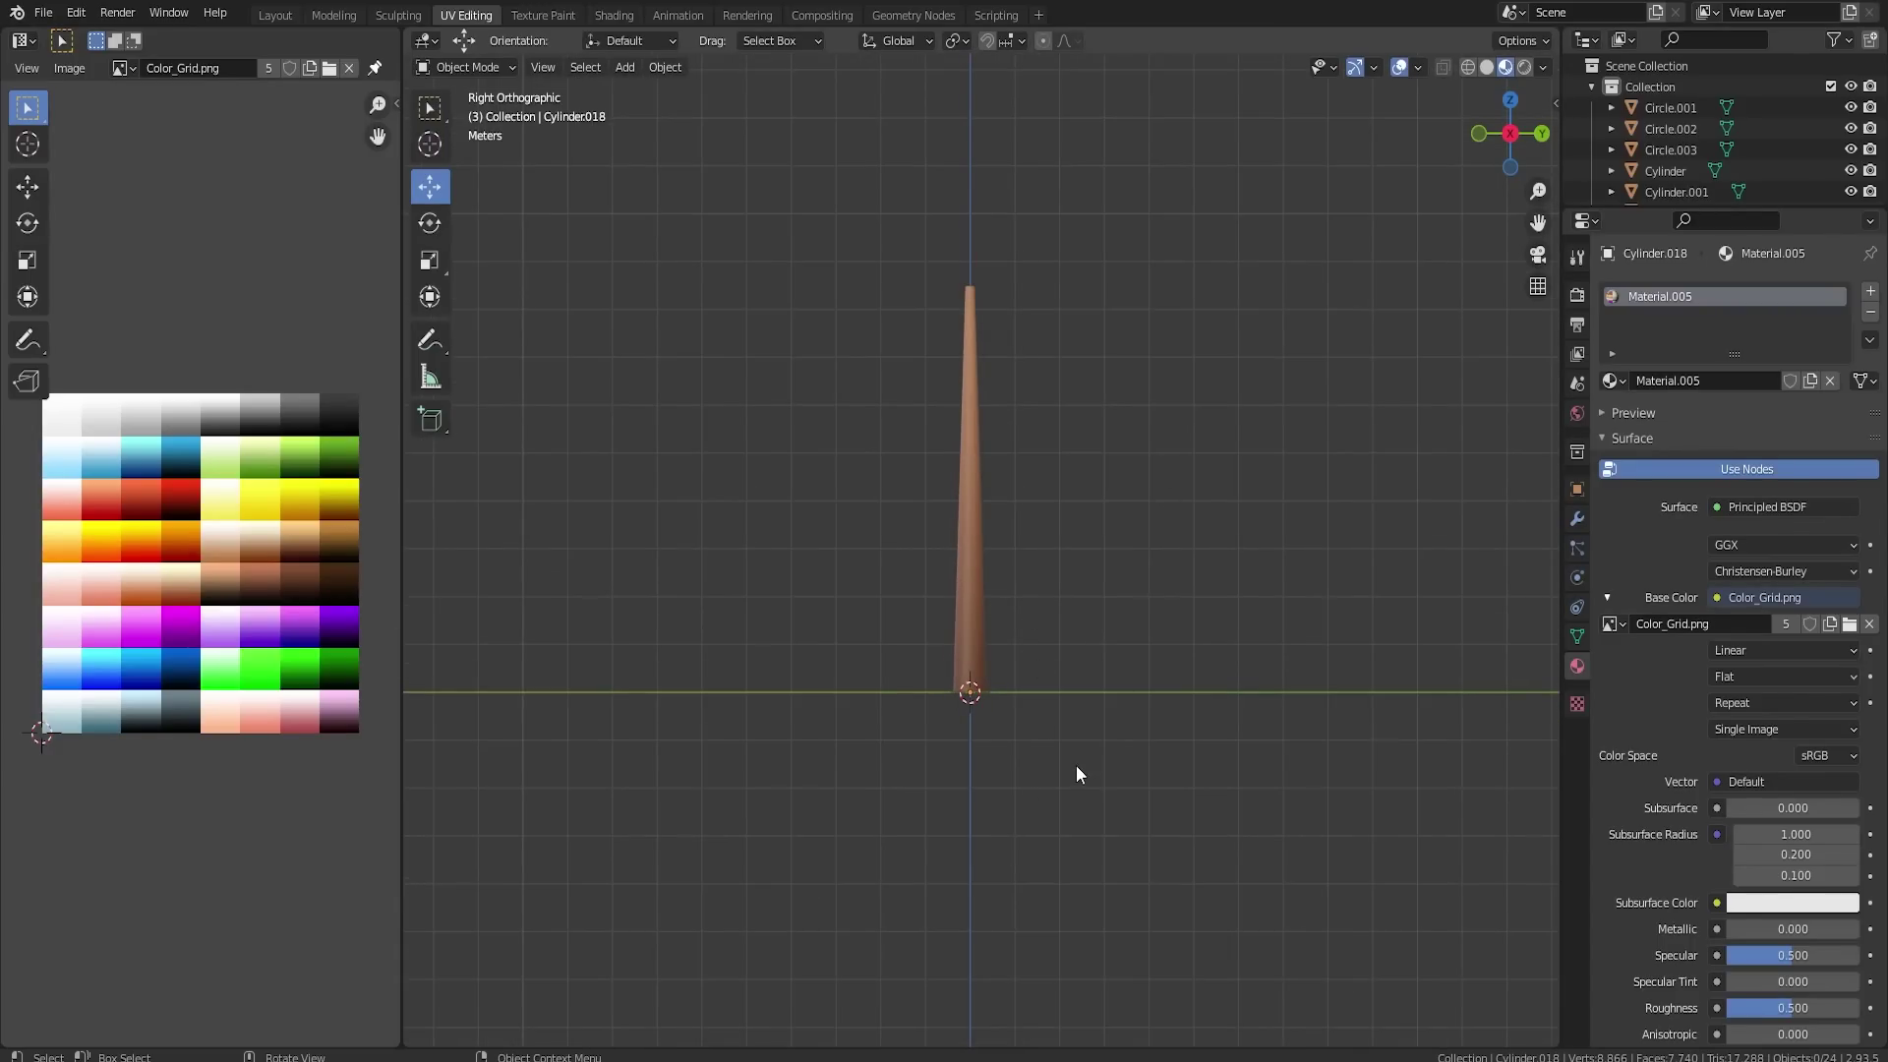
key("shift+a")
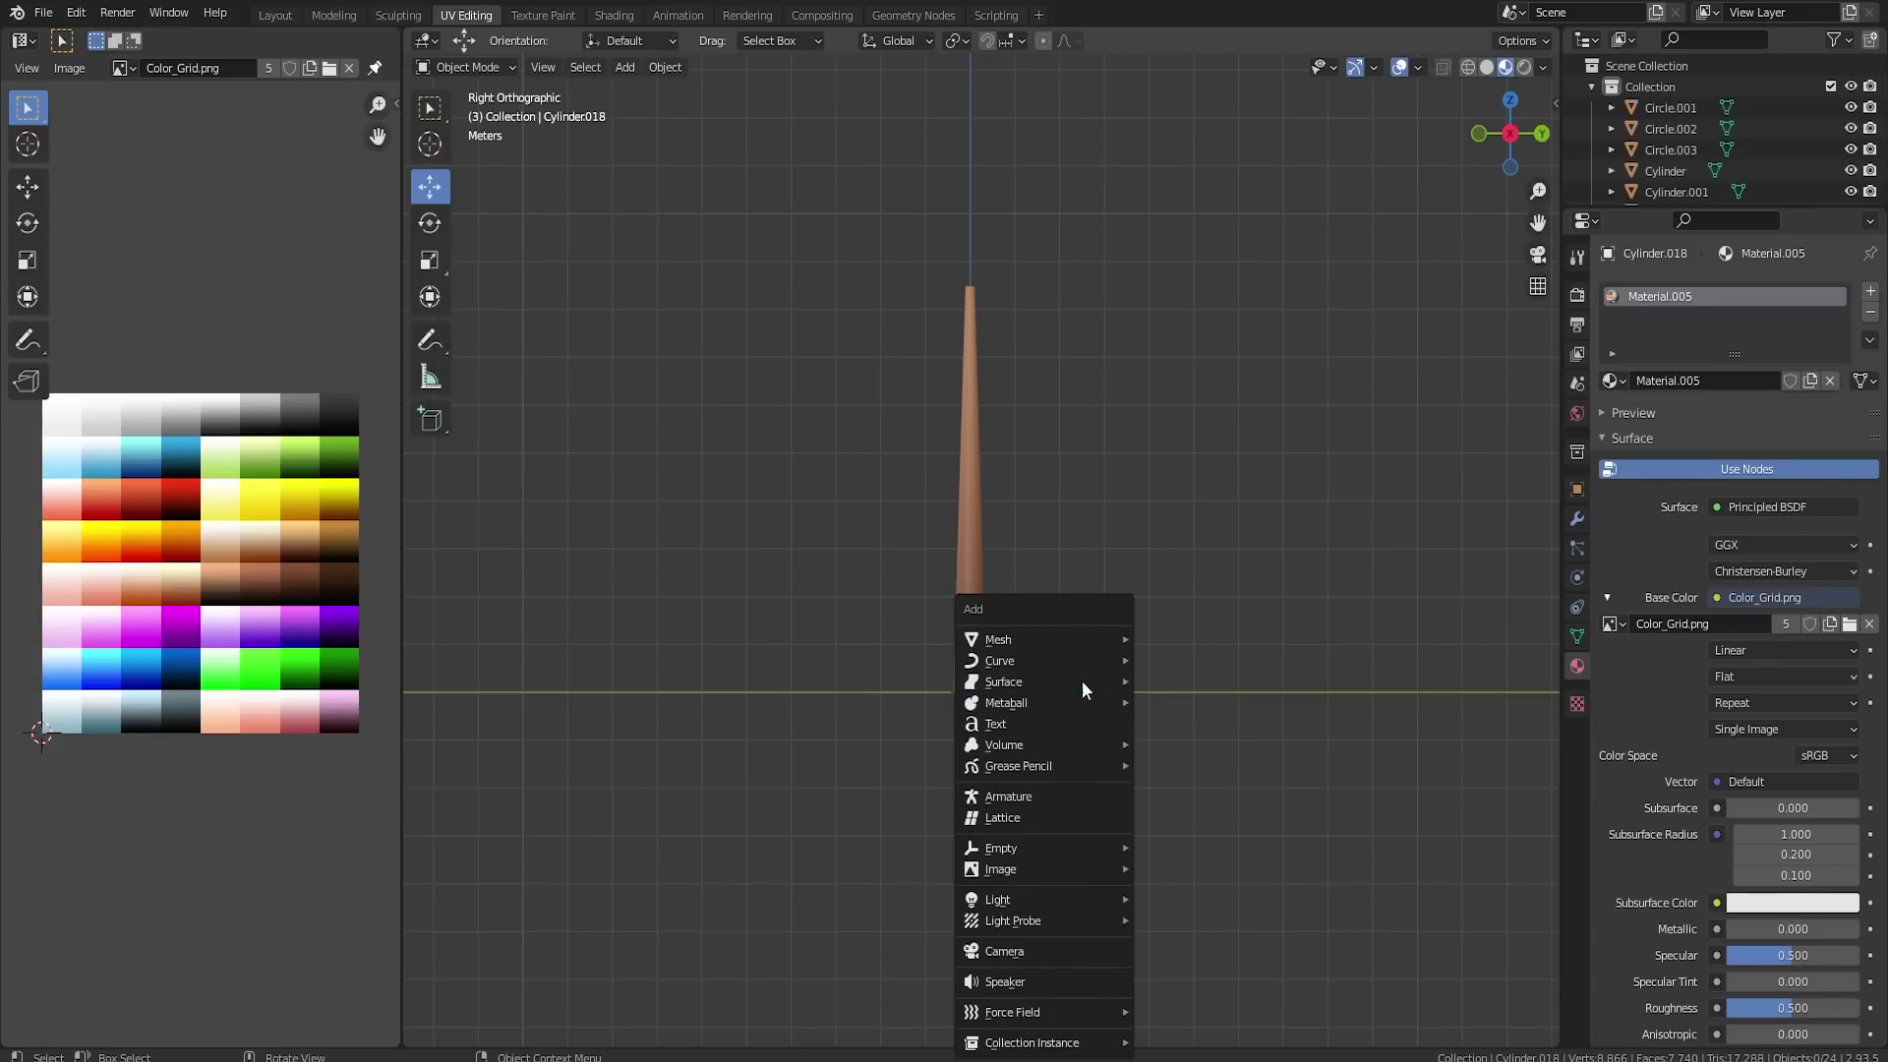
mouse_move(1064, 633)
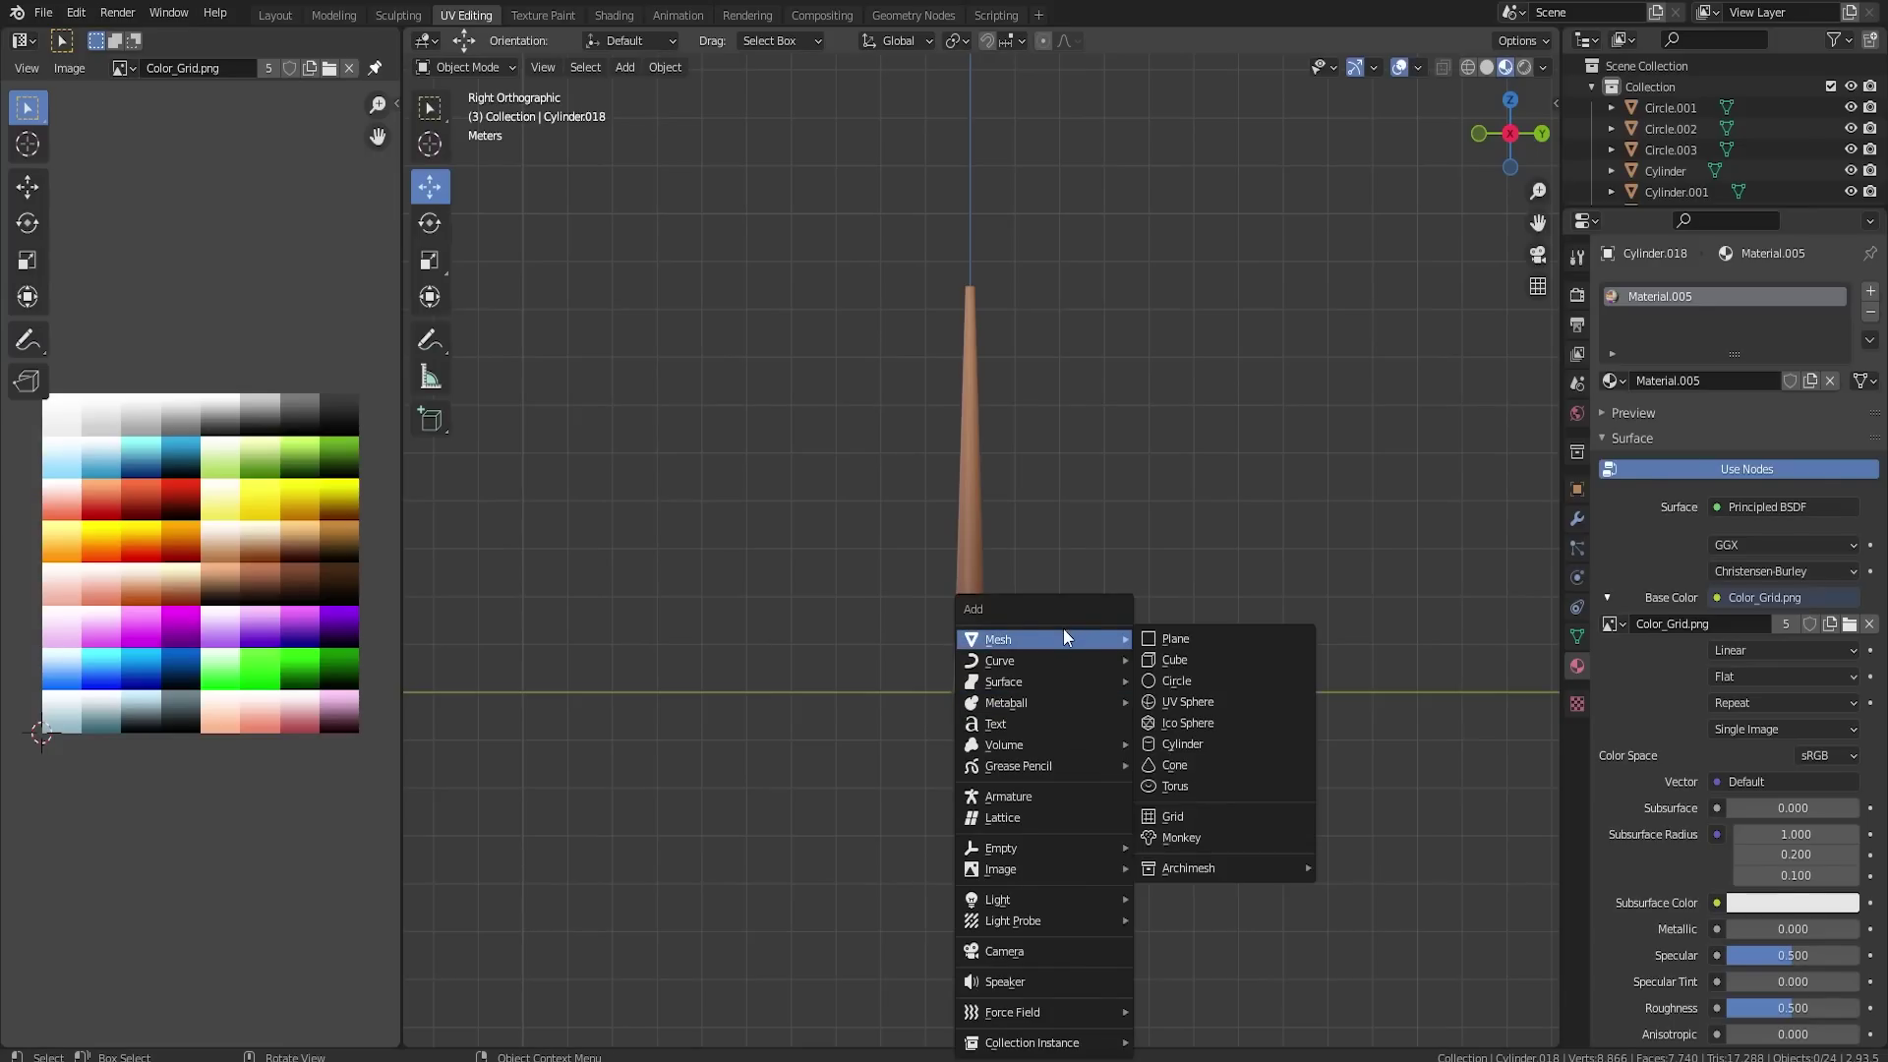
left_click(1202, 639)
left_click_drag(1048, 695, 1180, 691)
key("KP_7")
middle_click_drag(1089, 747, 1064, 440, "shift")
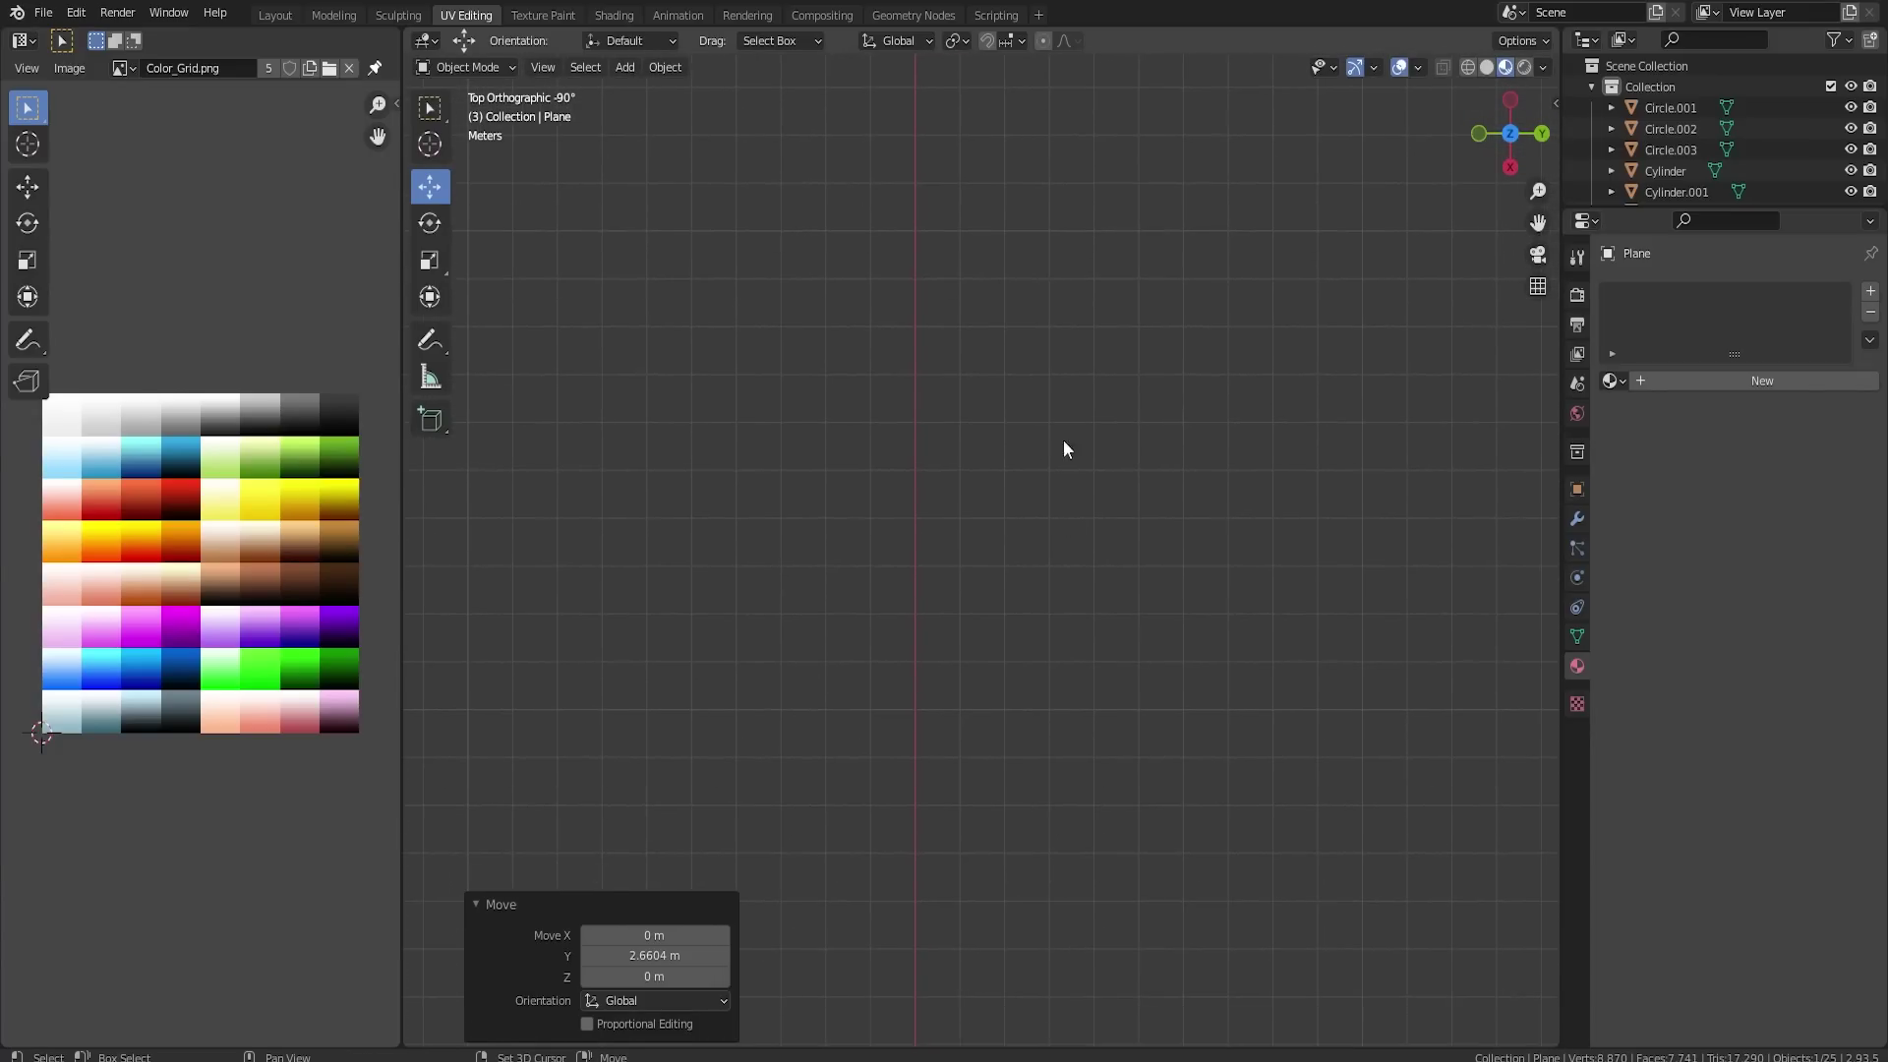
middle_click_drag(1023, 786, 1037, 350, "shift")
scroll(1021, 651, "up", 4)
middle_click_drag(1019, 688, 975, 562, "shift")
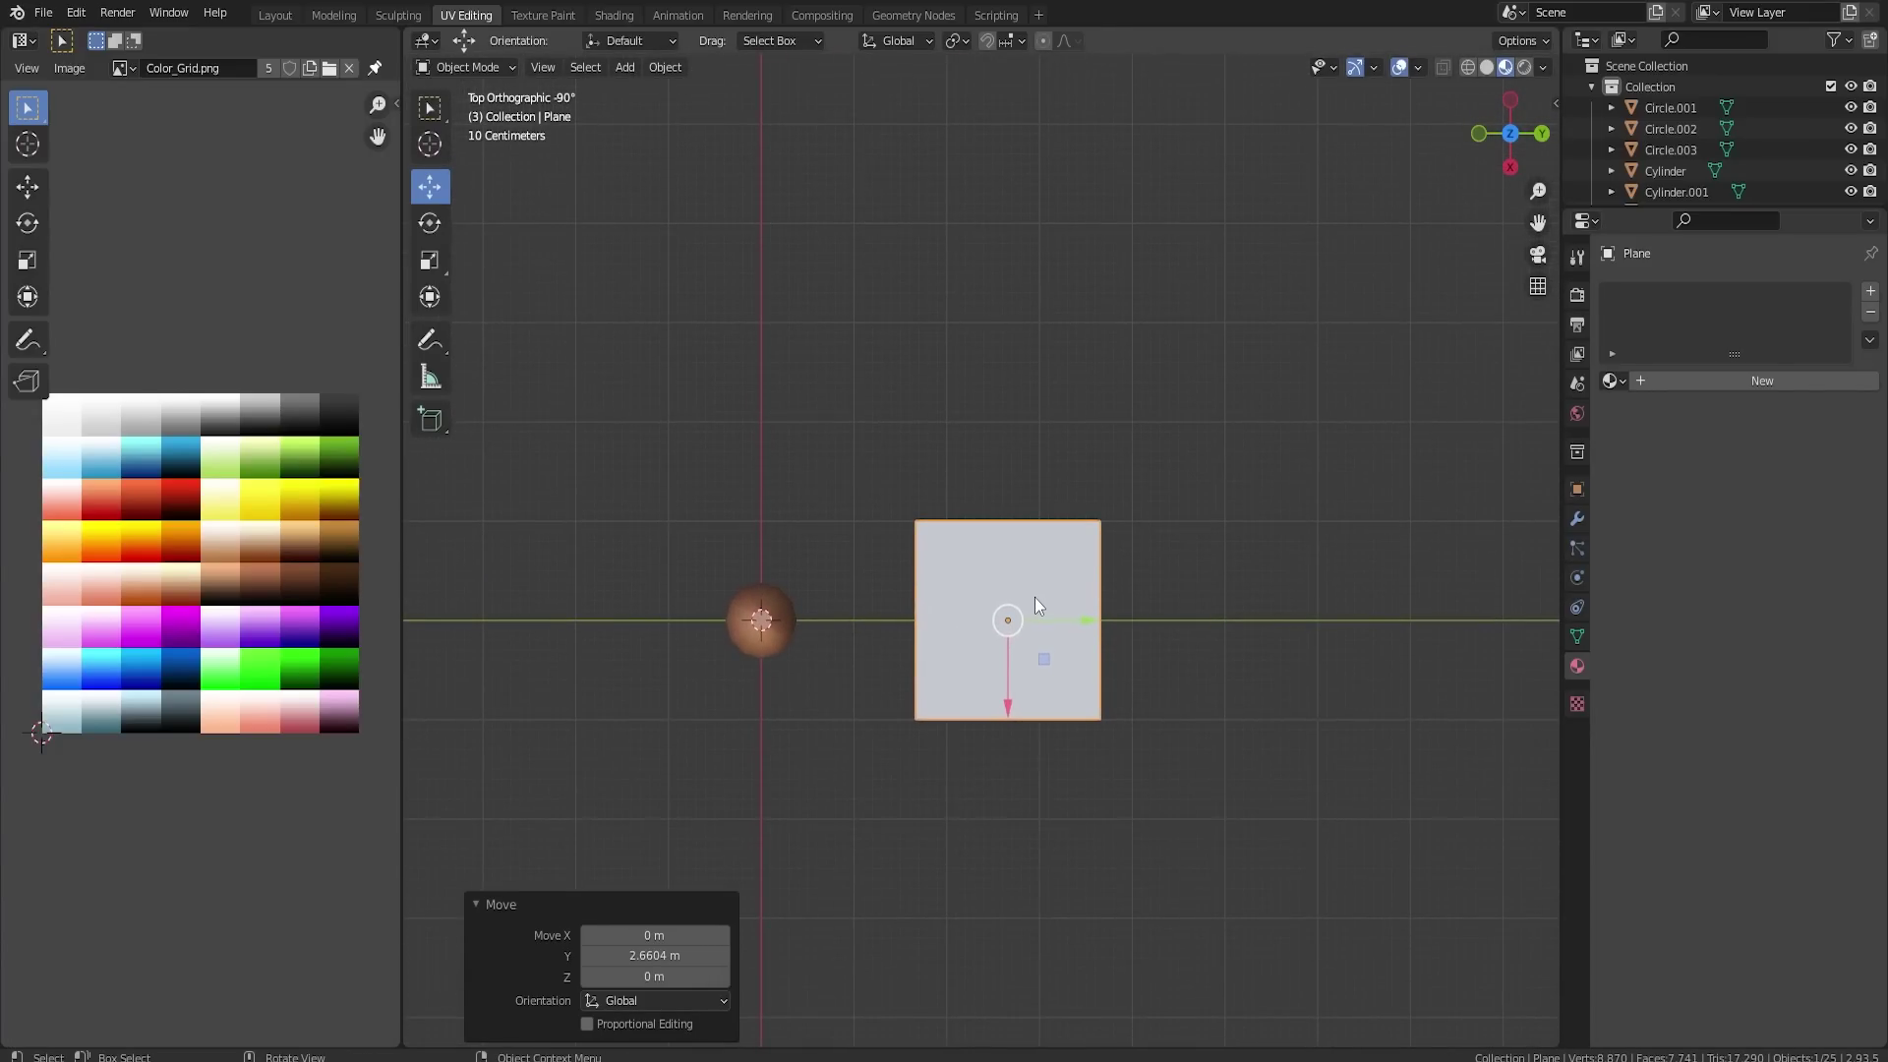
key("s")
key("x")
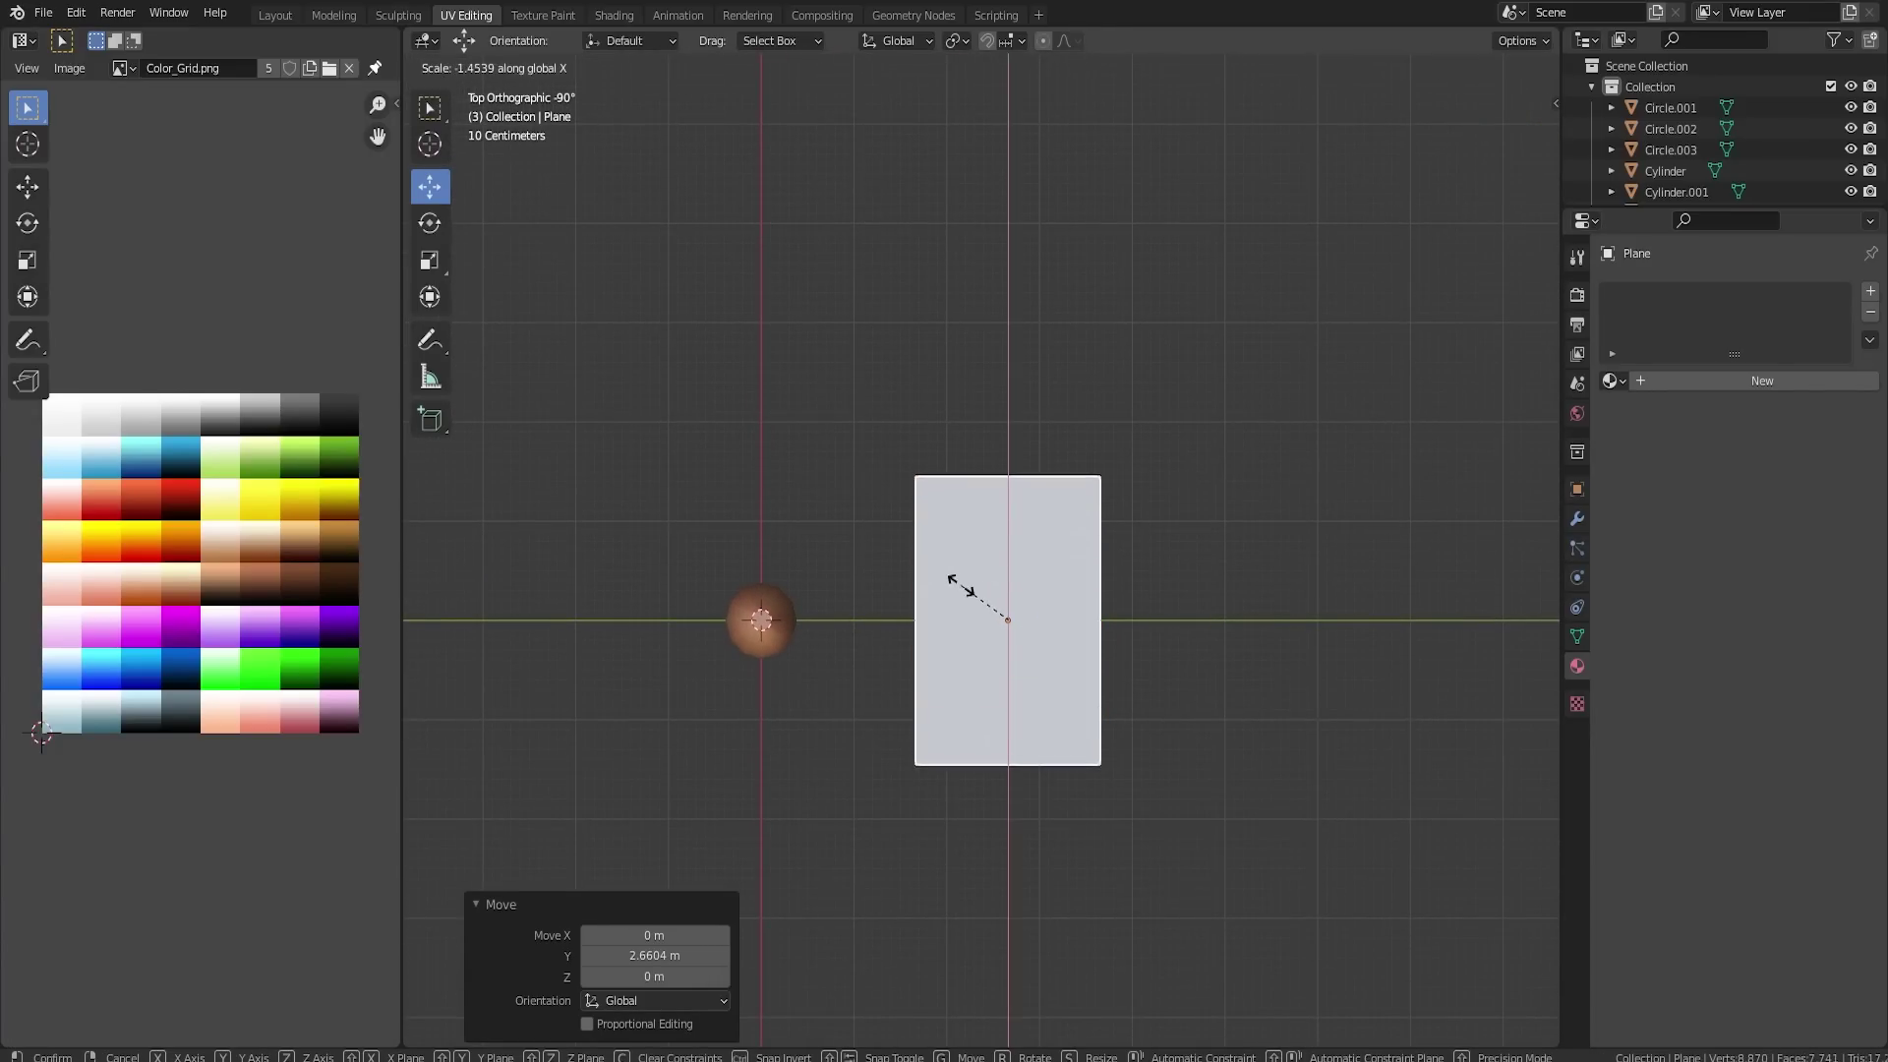
key("Escape")
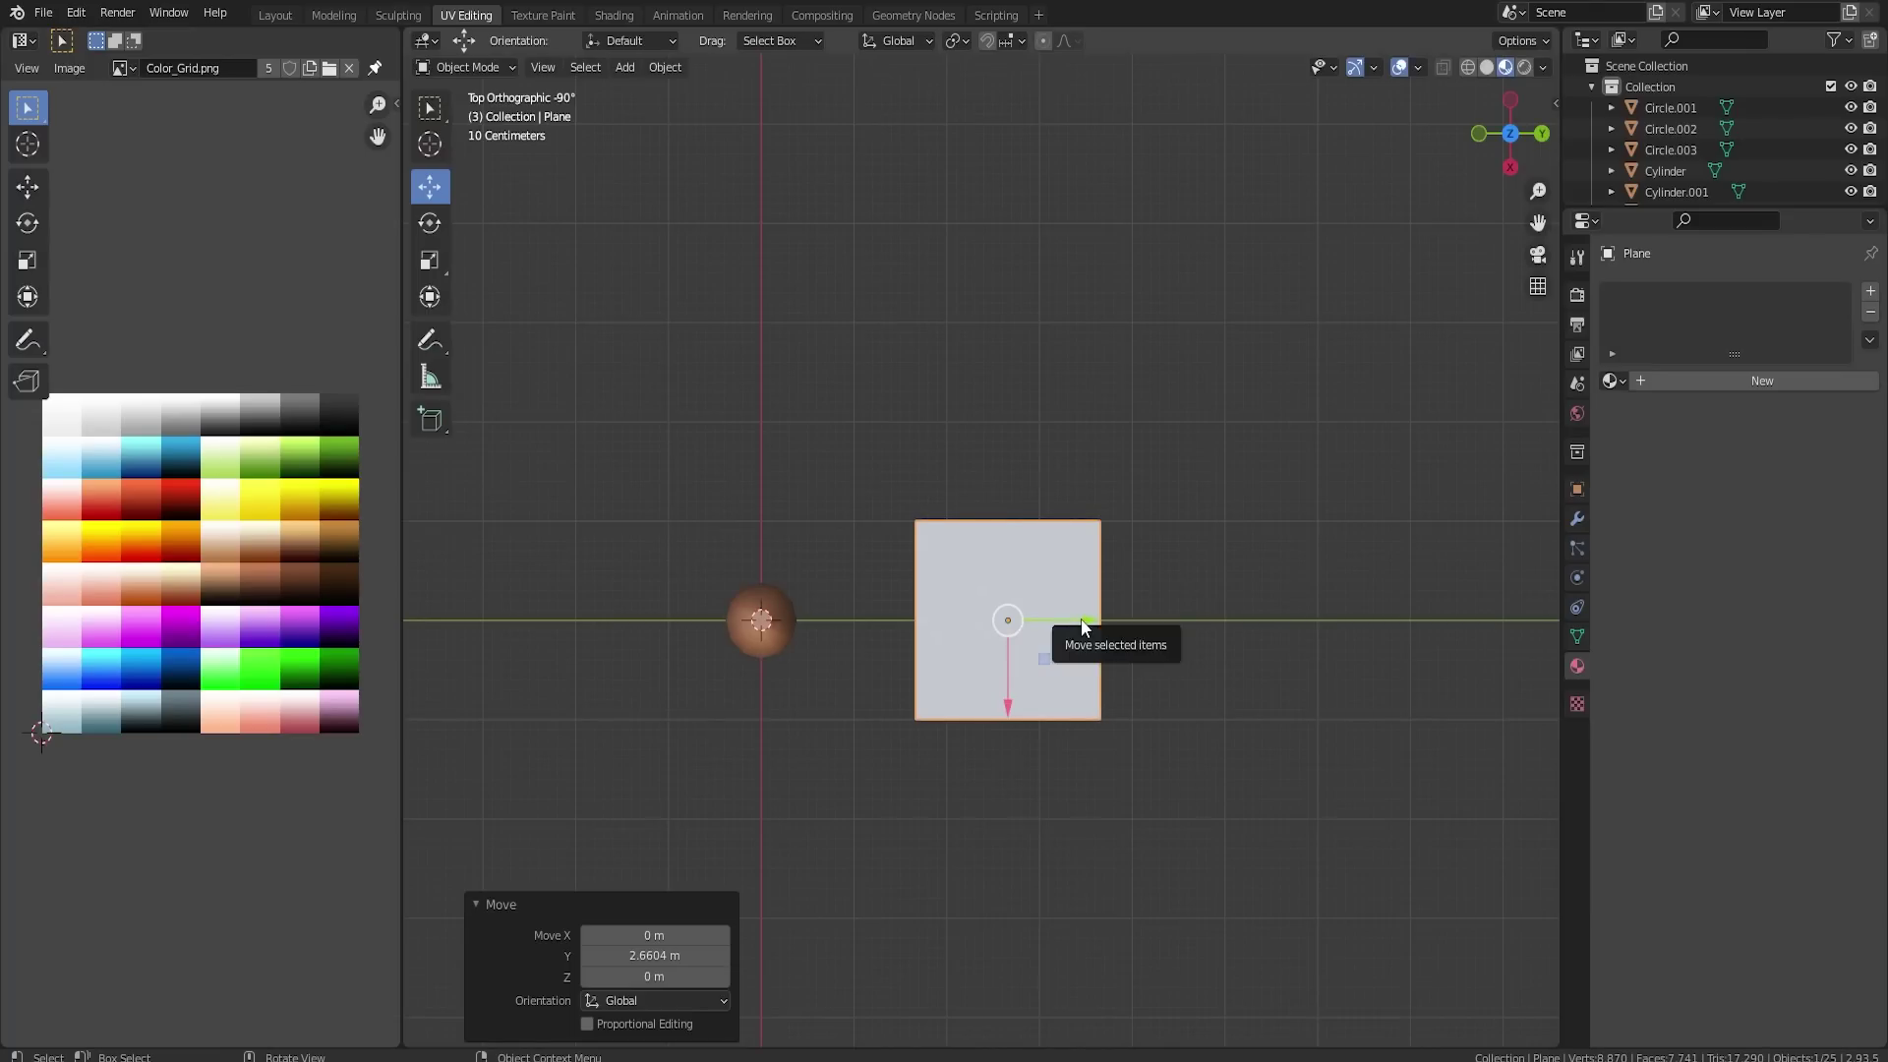
key("s")
key("z")
key("Escape")
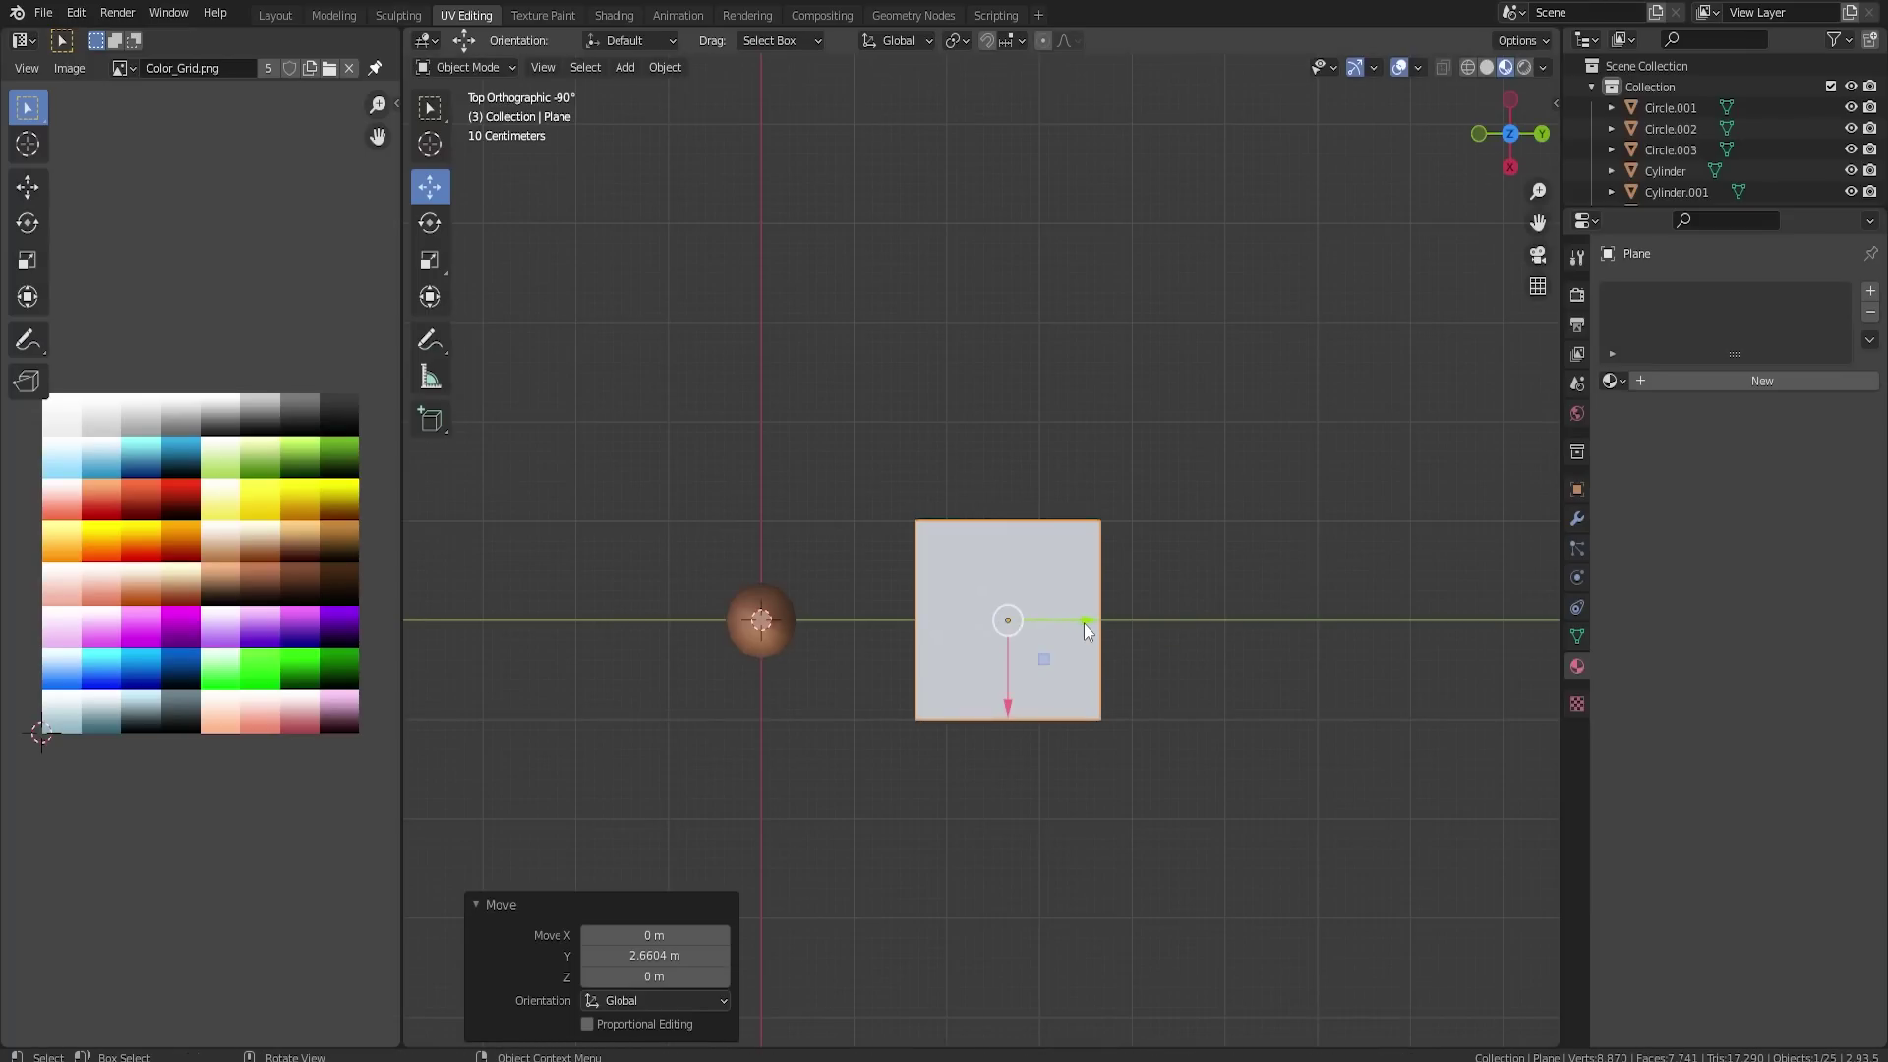
- Scale the plane down along the X axis to turn it into a narrow strip
key("s")
key("x")
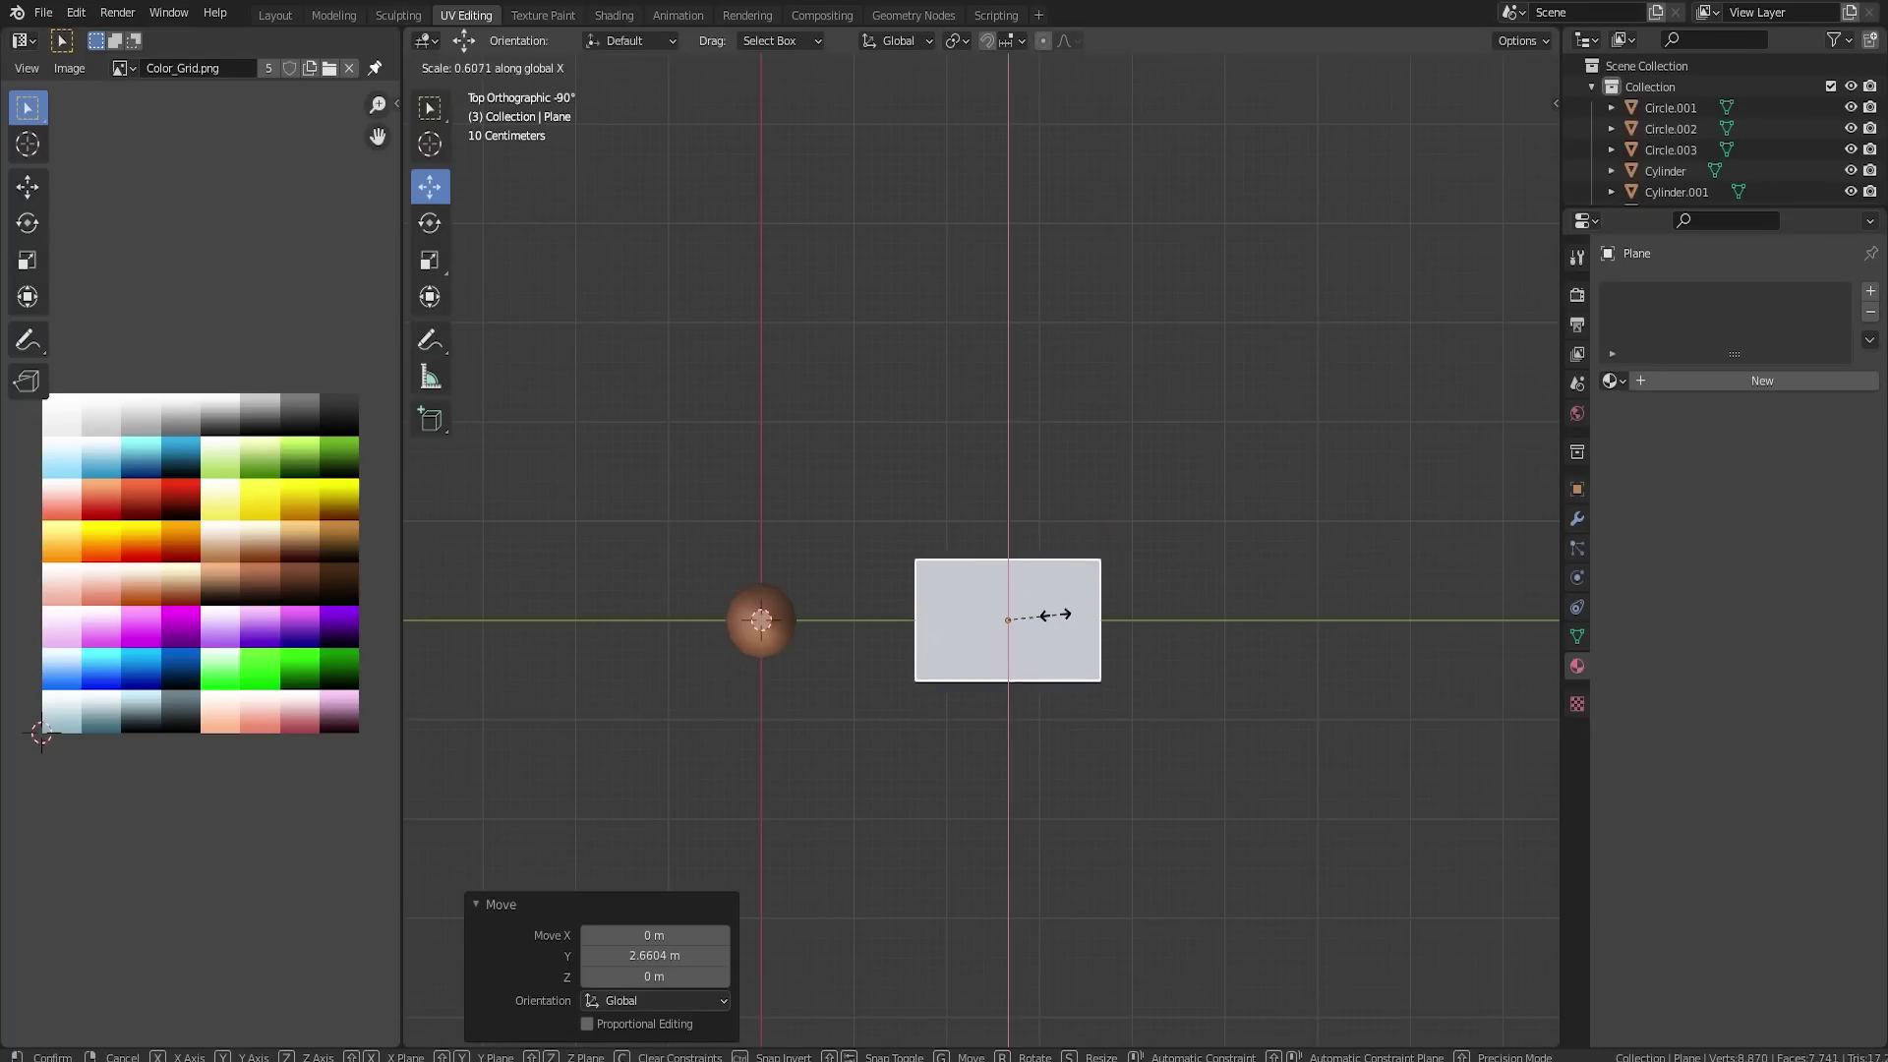
left_click(1030, 619)
- Add 7 evenly spaced loop cuts across the strip's length
middle_click_drag(1075, 647, 953, 594)
key("Tab")
scroll(953, 594, "up", 3)
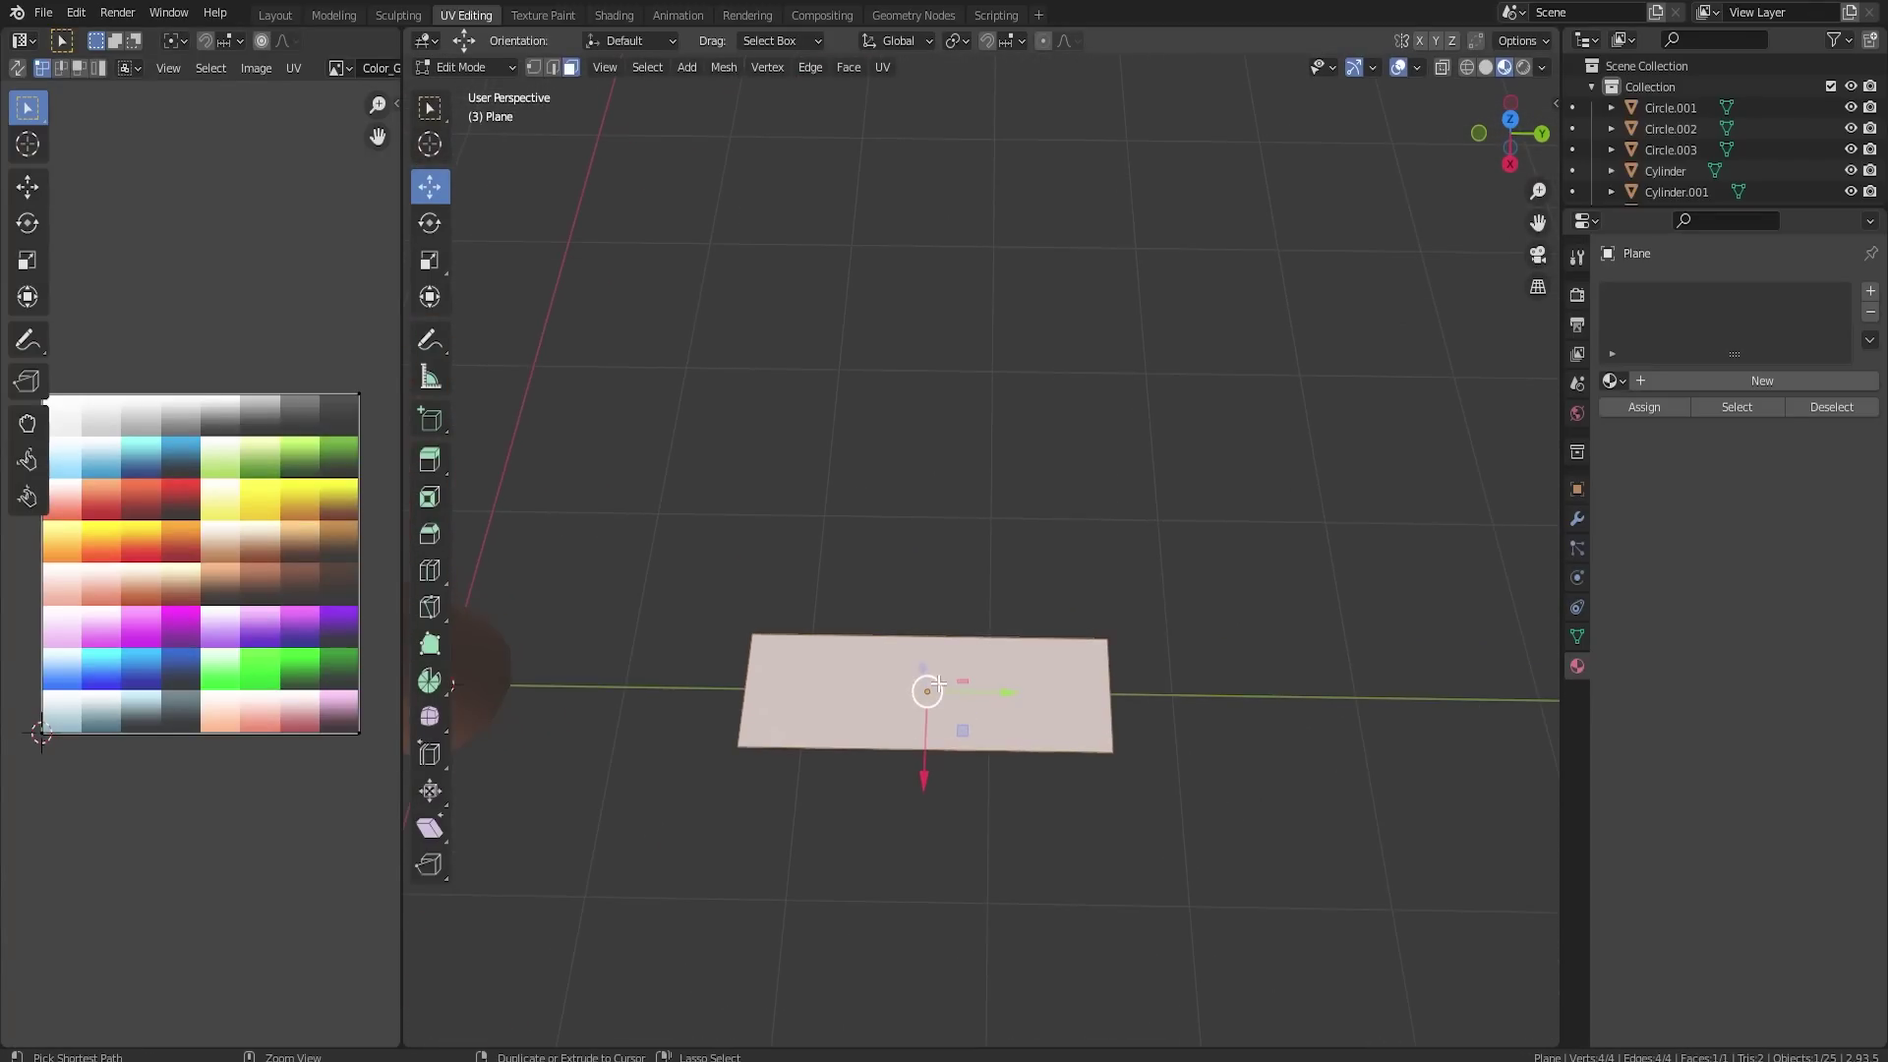
key("ctrl+r")
scroll(923, 637, "up", 6)
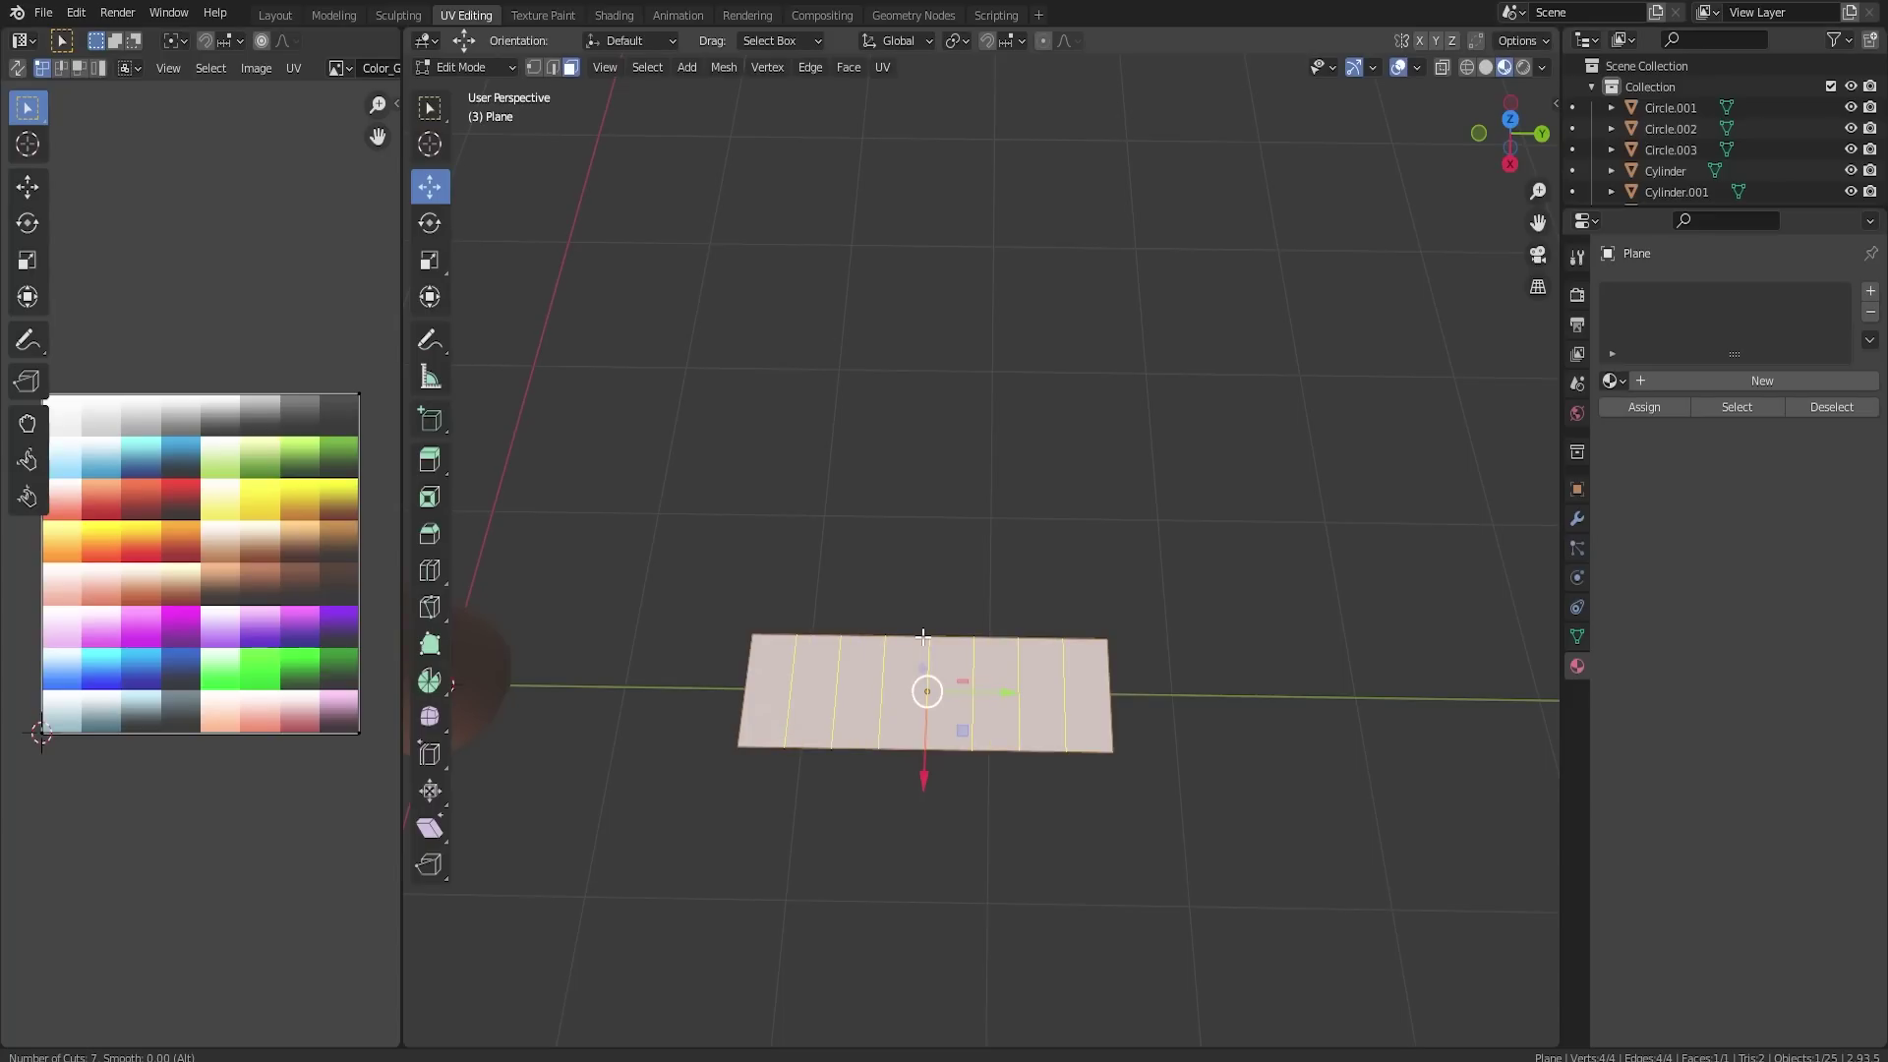
left_click(923, 638)
right_click(923, 638)
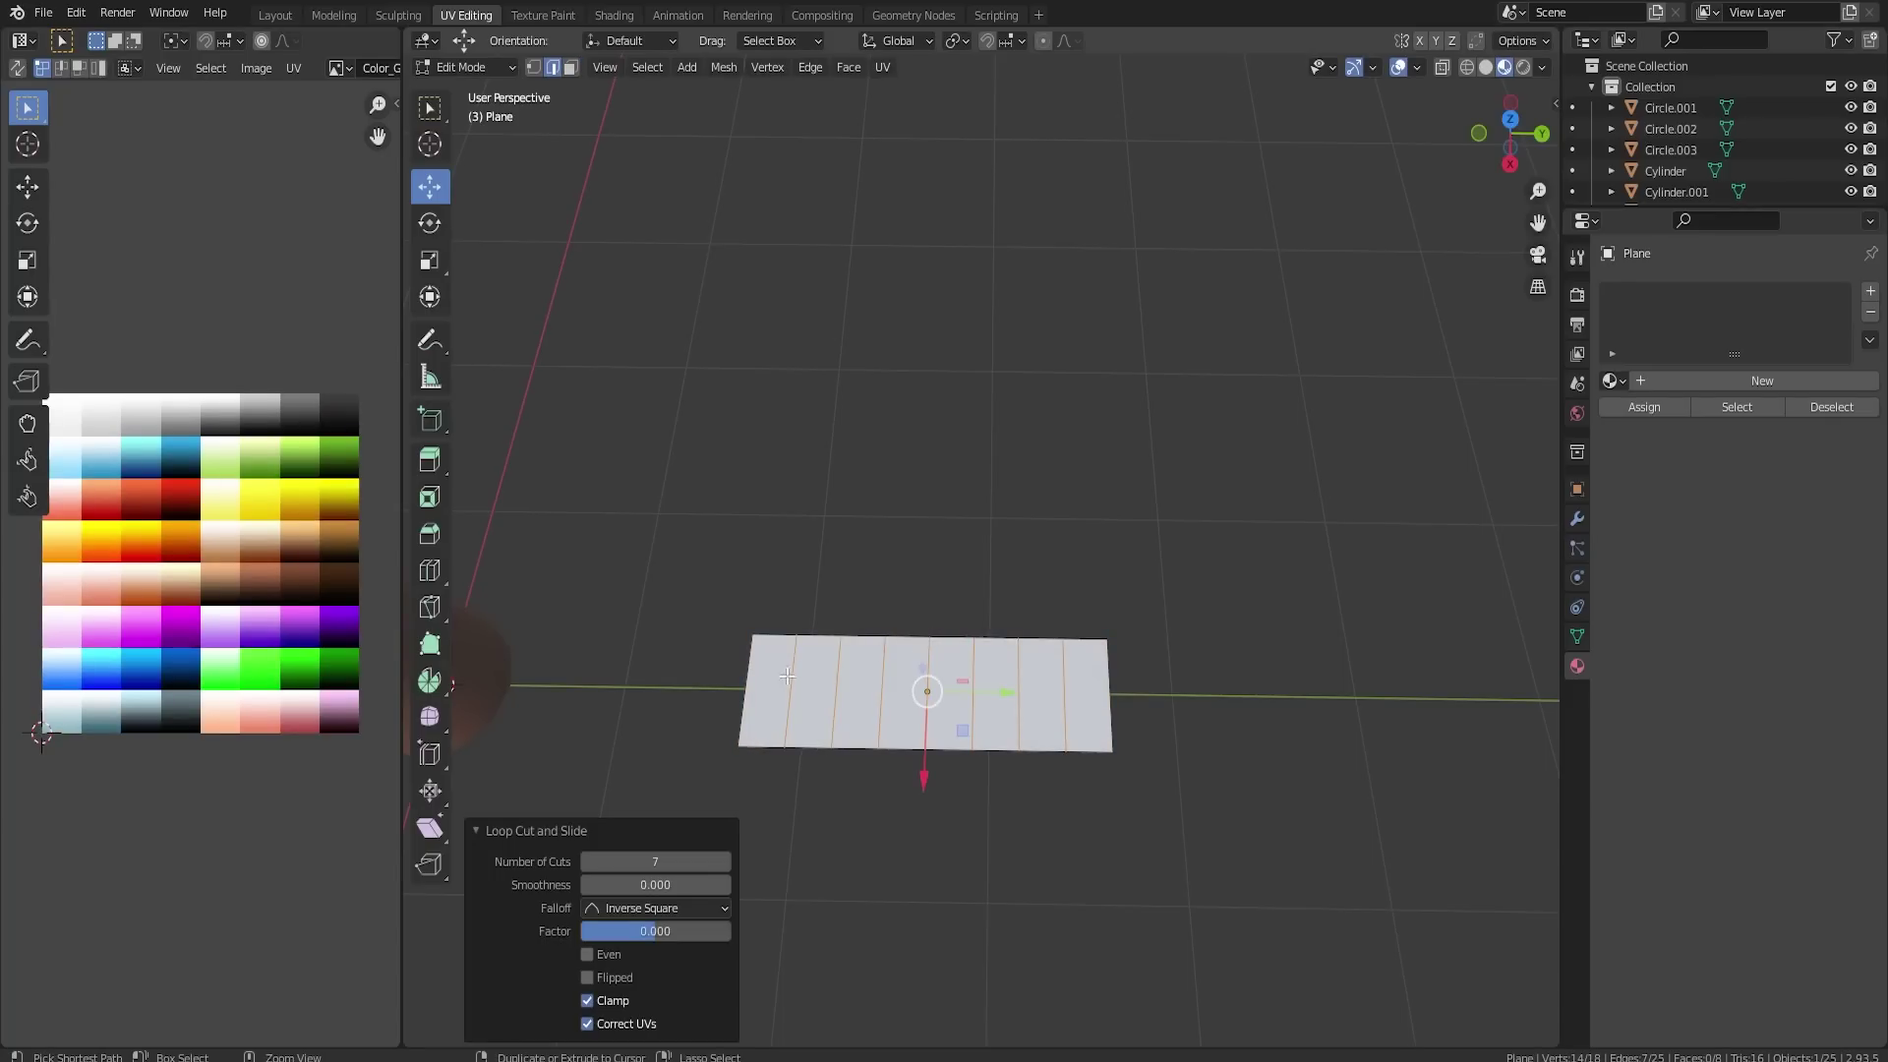
- Add one centred lengthwise loop cut to the strip and raise it along Z to form a ridge
key("ctrl+r")
left_click(771, 686)
right_click(771, 686)
middle_click_drag(770, 685, 906, 605)
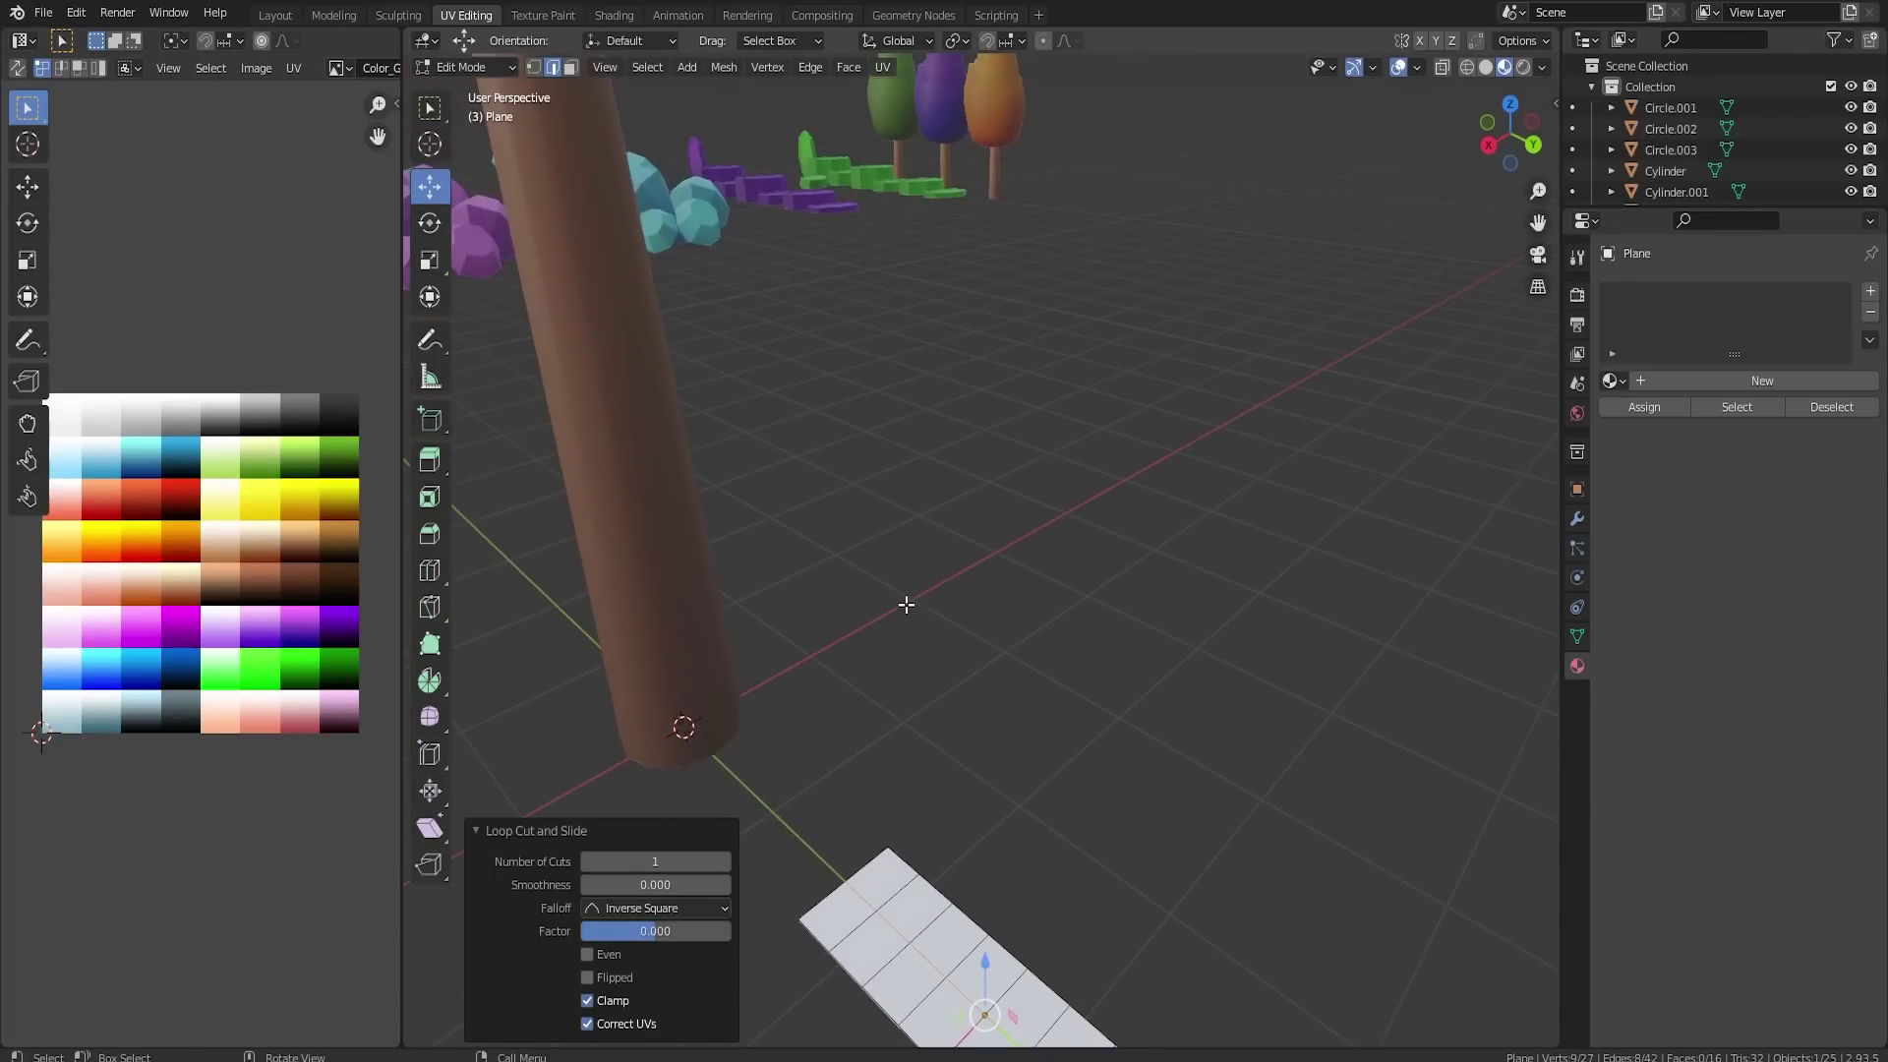
middle_click_drag(977, 851, 924, 587, "shift")
left_click_drag(931, 716, 915, 671)
middle_click_drag(916, 671, 920, 733)
left_click_drag(977, 742, 978, 754)
middle_click_drag(928, 844, 983, 883)
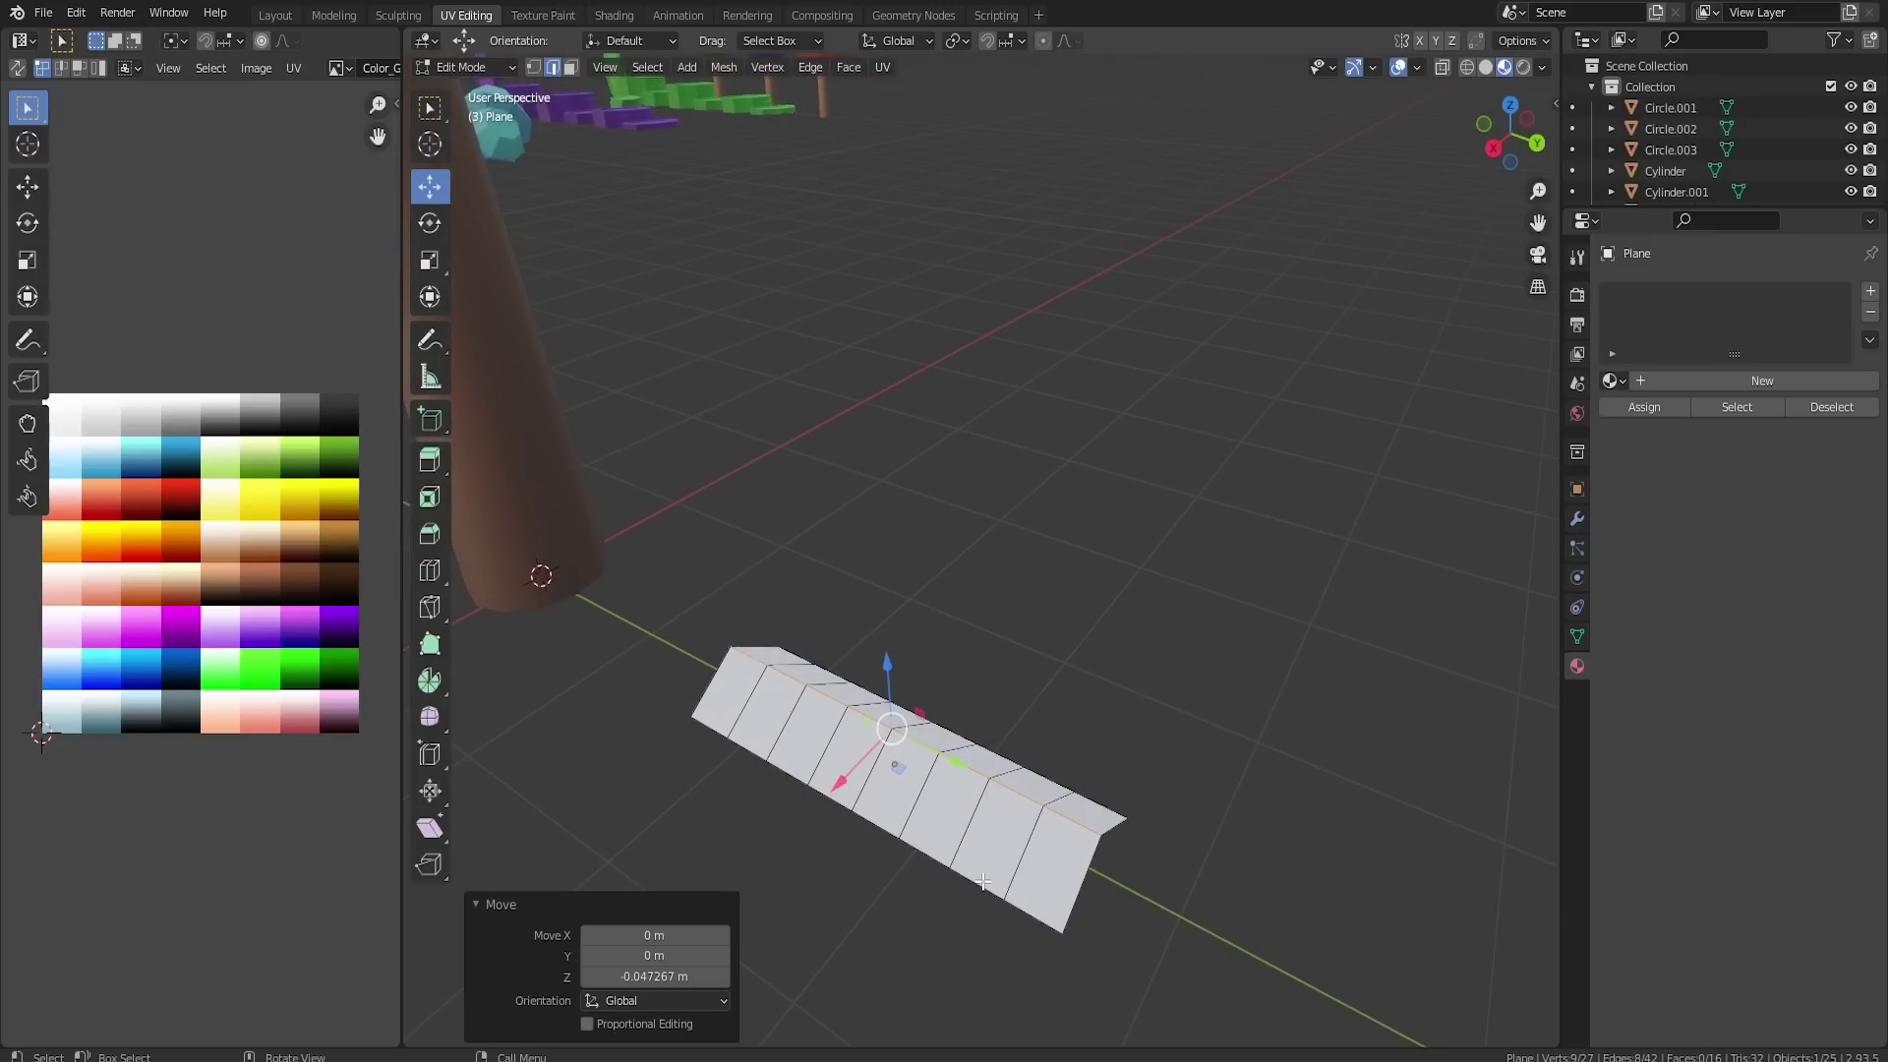
- Lower the ridge's middle vertex about 0.18 m along Z using smooth proportional editing with a size of about 1.33
left_click(534, 66)
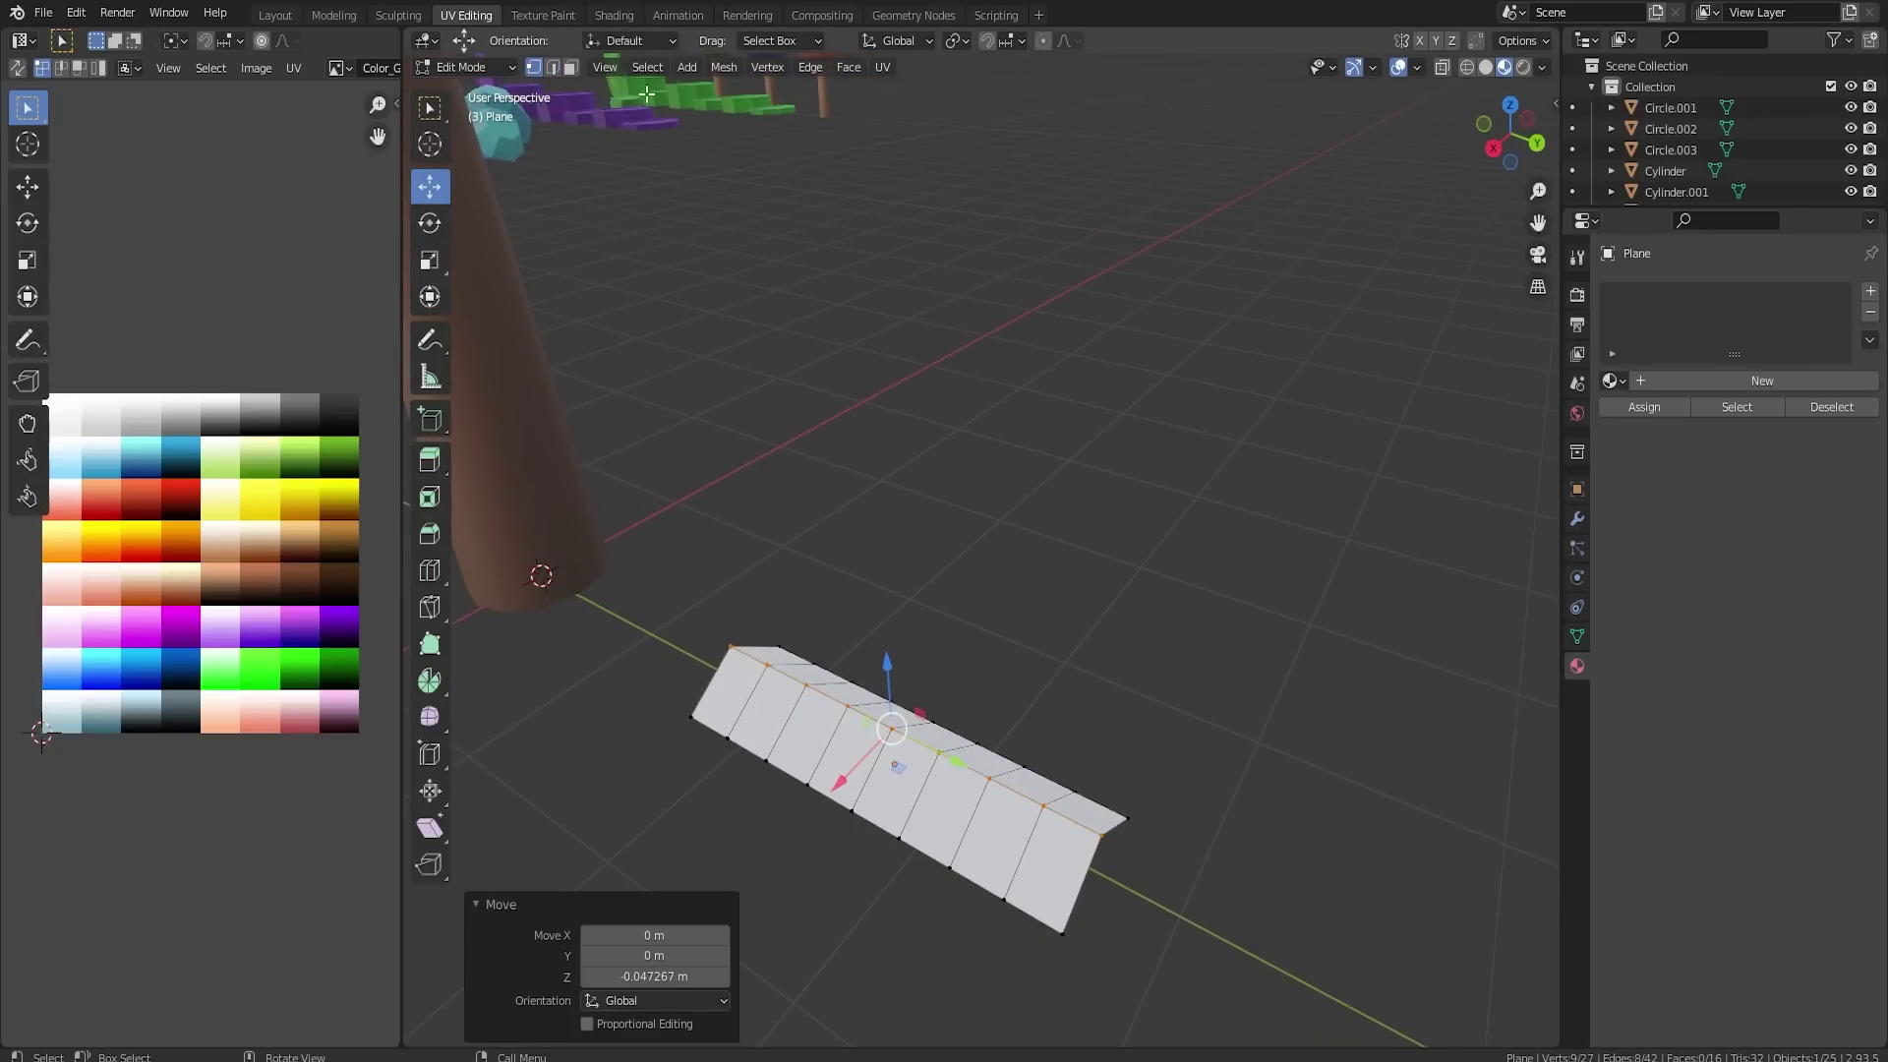
left_click(890, 725)
middle_click_drag(890, 725, 944, 628)
mouse_move(926, 676)
left_mouse_down()
mouse_move(930, 629)
mouse_move(936, 706)
left_mouse_up()
key("ctrl+z")
key("g")
scroll(931, 627, "down", 2)
right_click(930, 628)
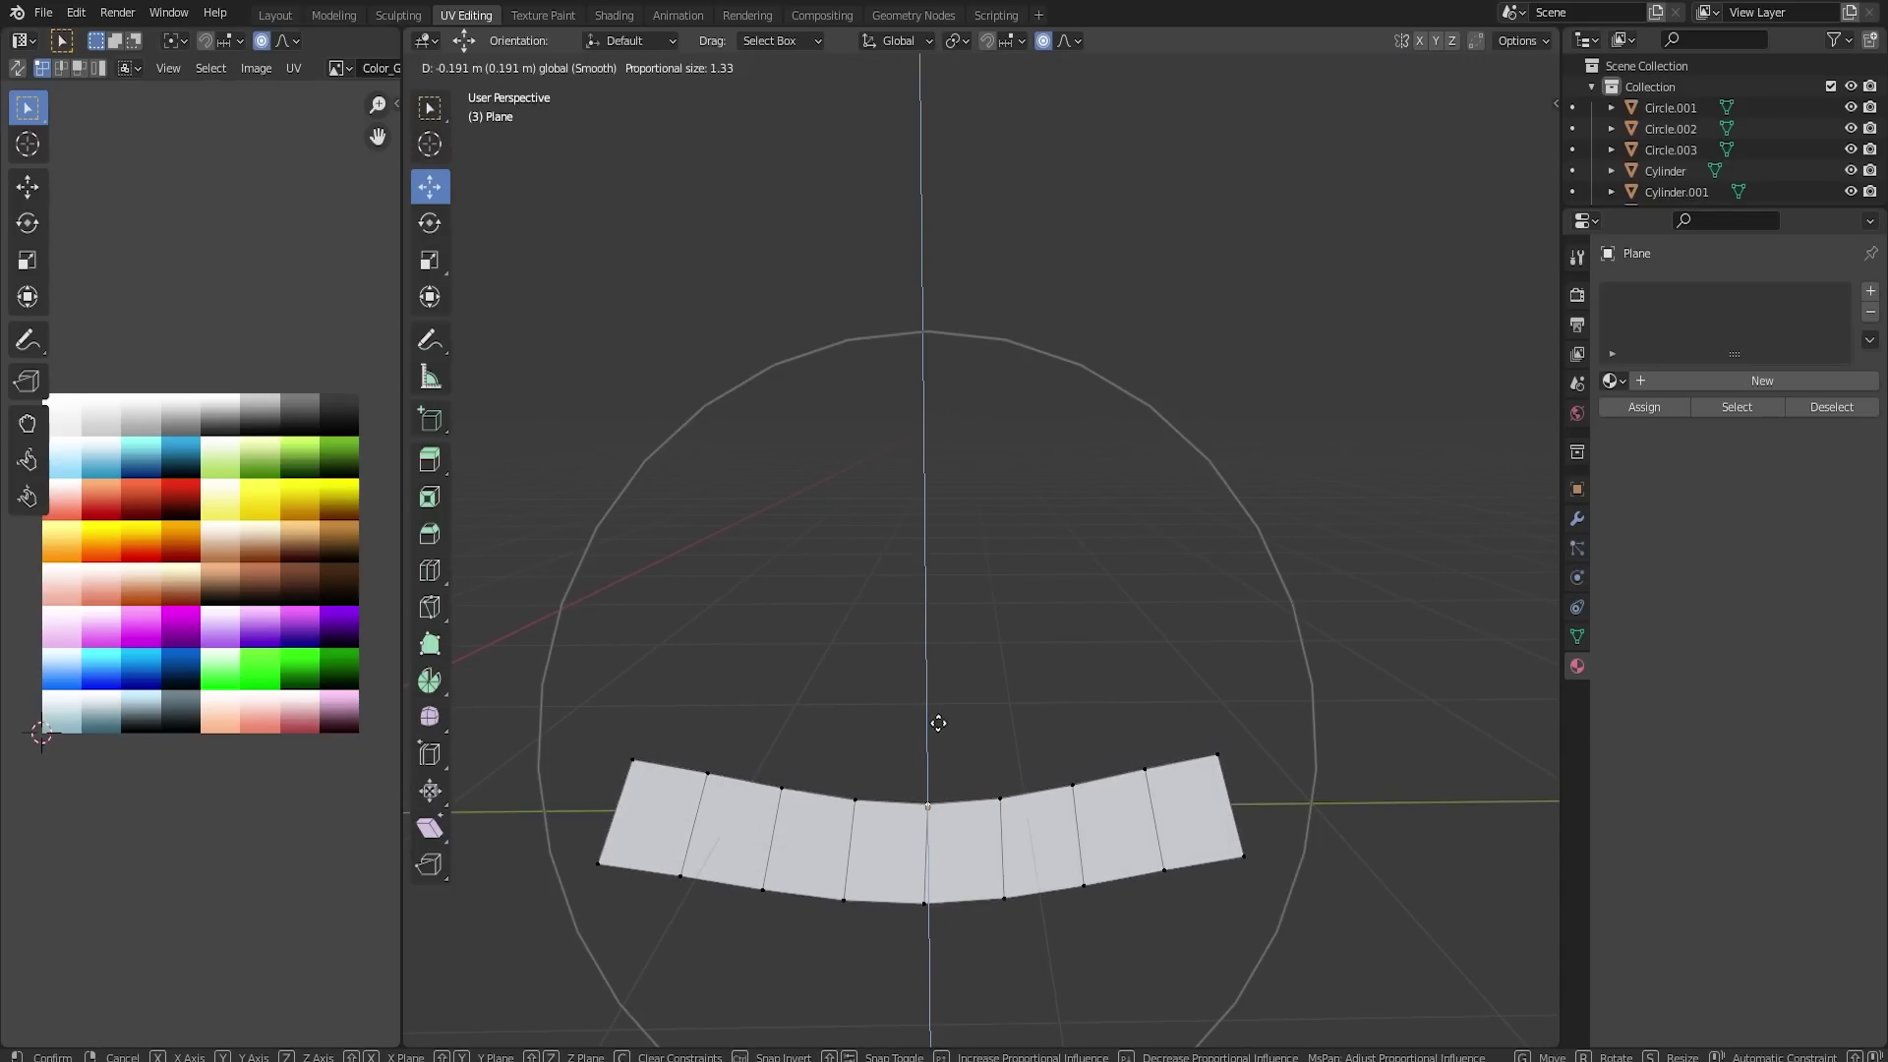
left_click(941, 729)
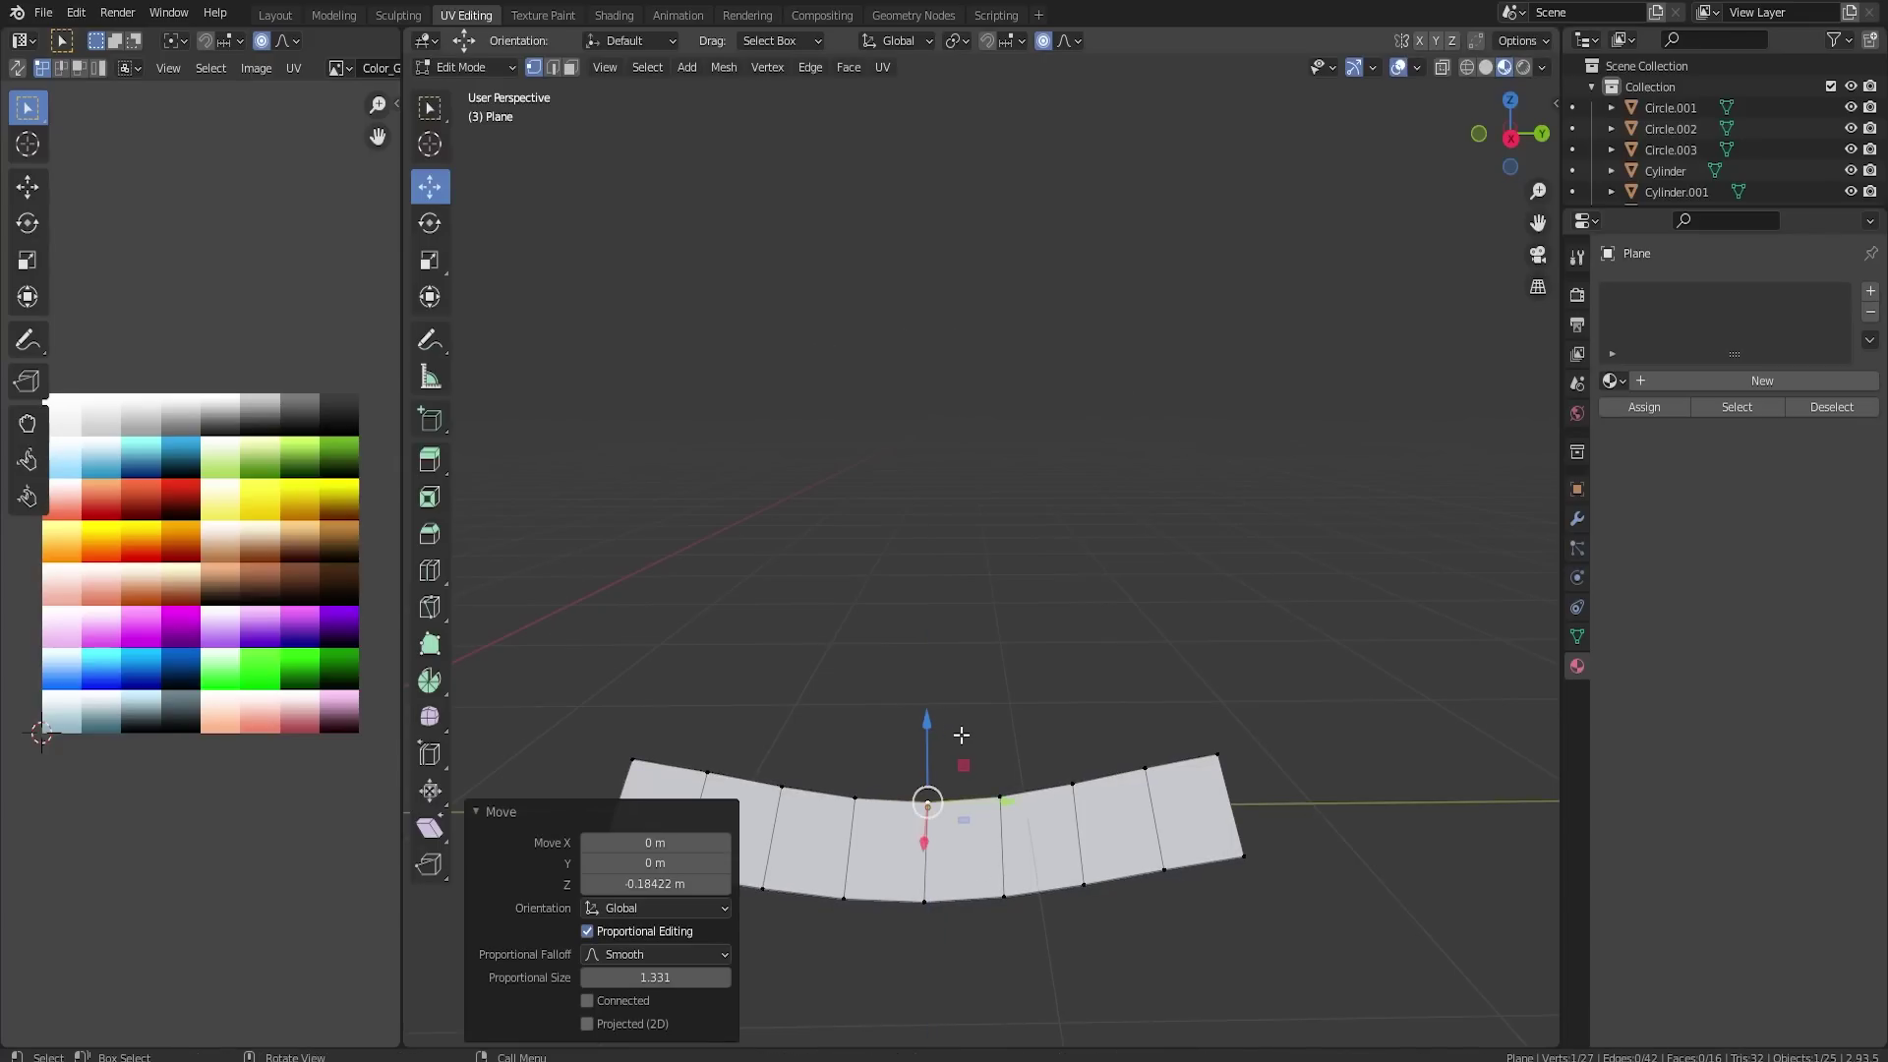
- Scale the two middle outer-edge vertices by about 1.66 with proportional editing to widen the leaf's centre
middle_click_drag(961, 735, 931, 767)
middle_click_drag(1411, 859, 1285, 725)
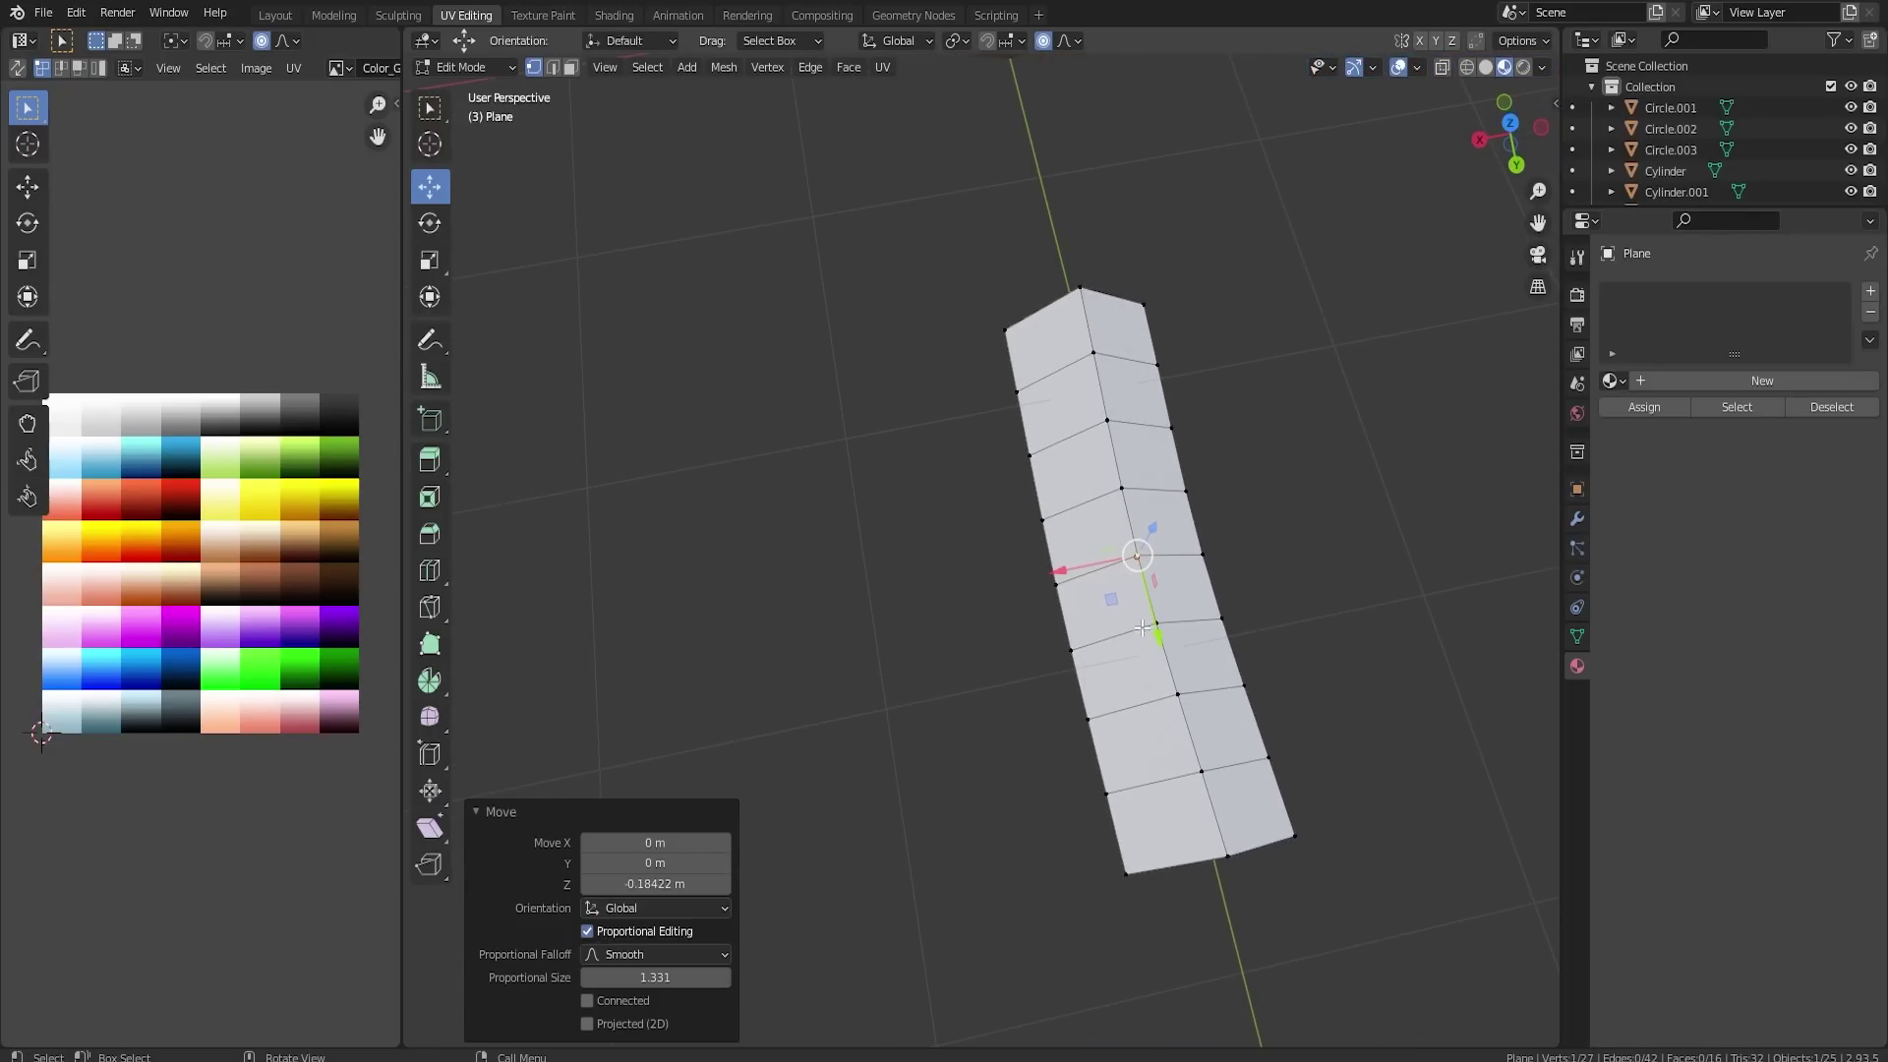
left_click(1203, 554, "shift")
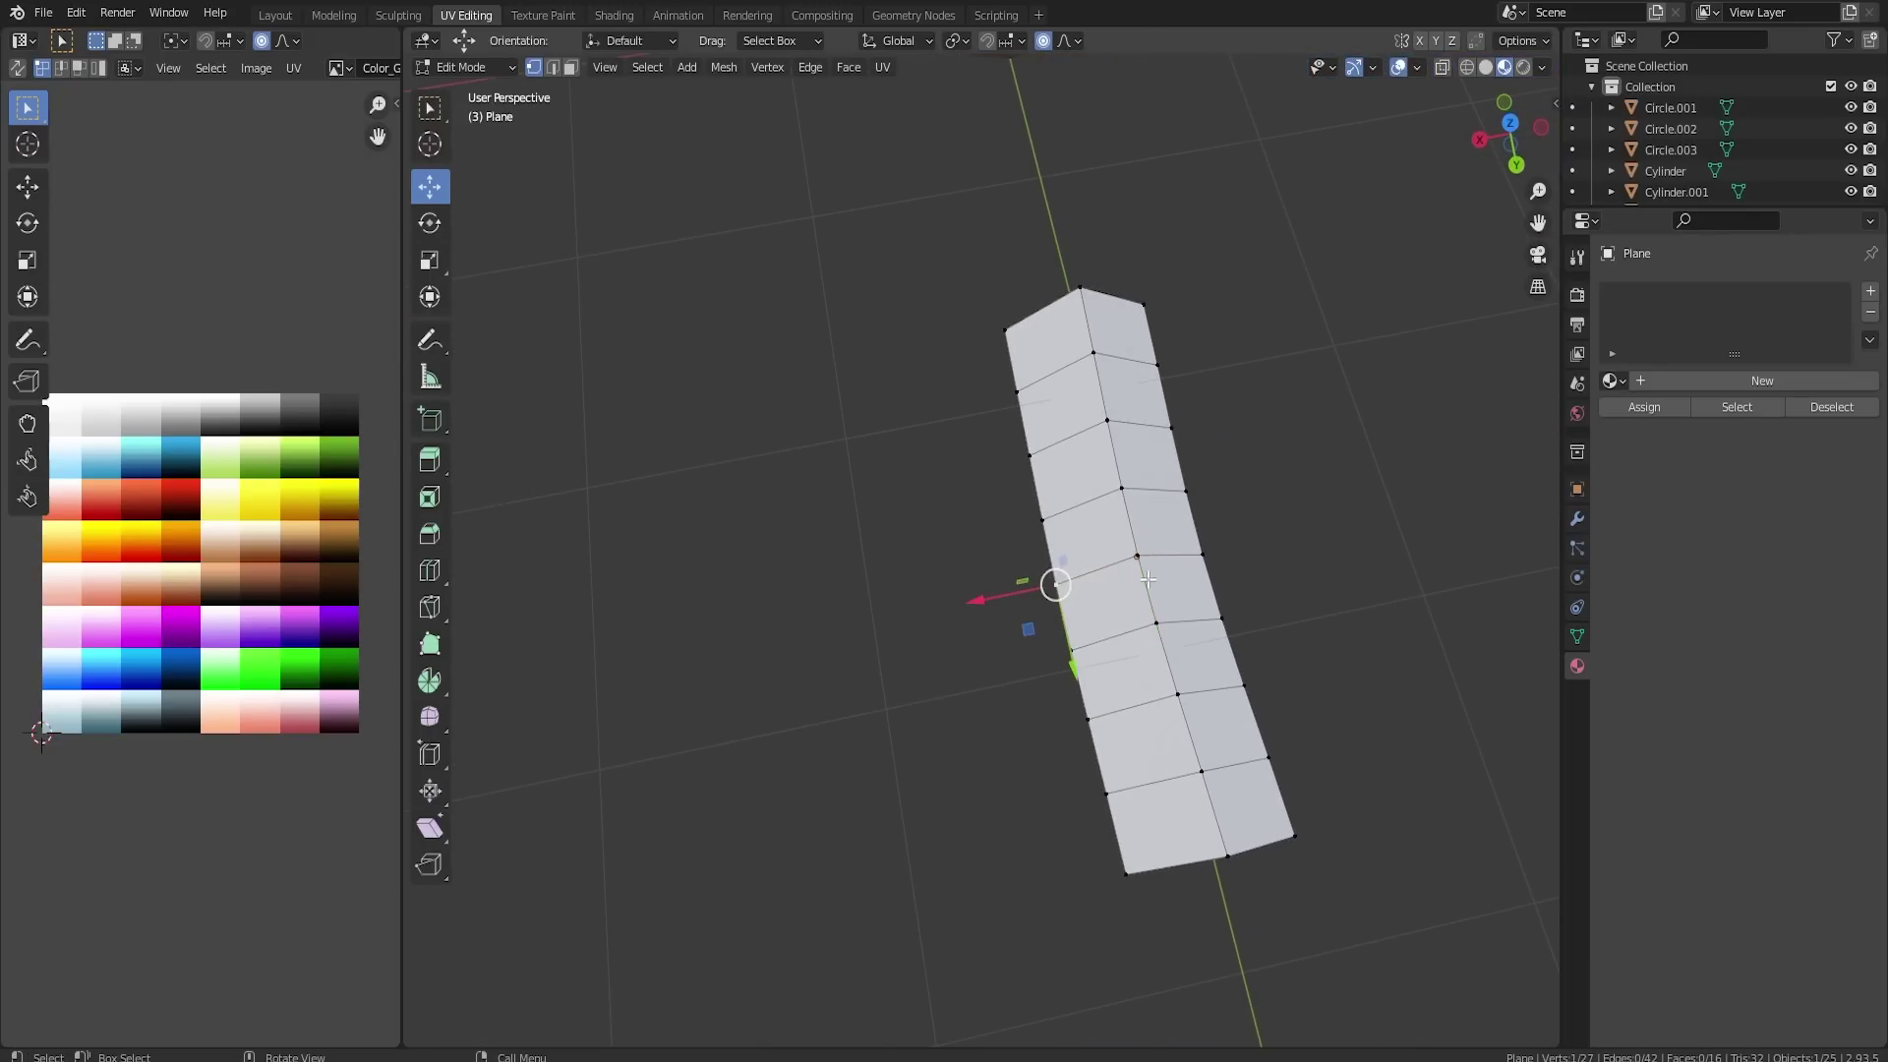
key("s")
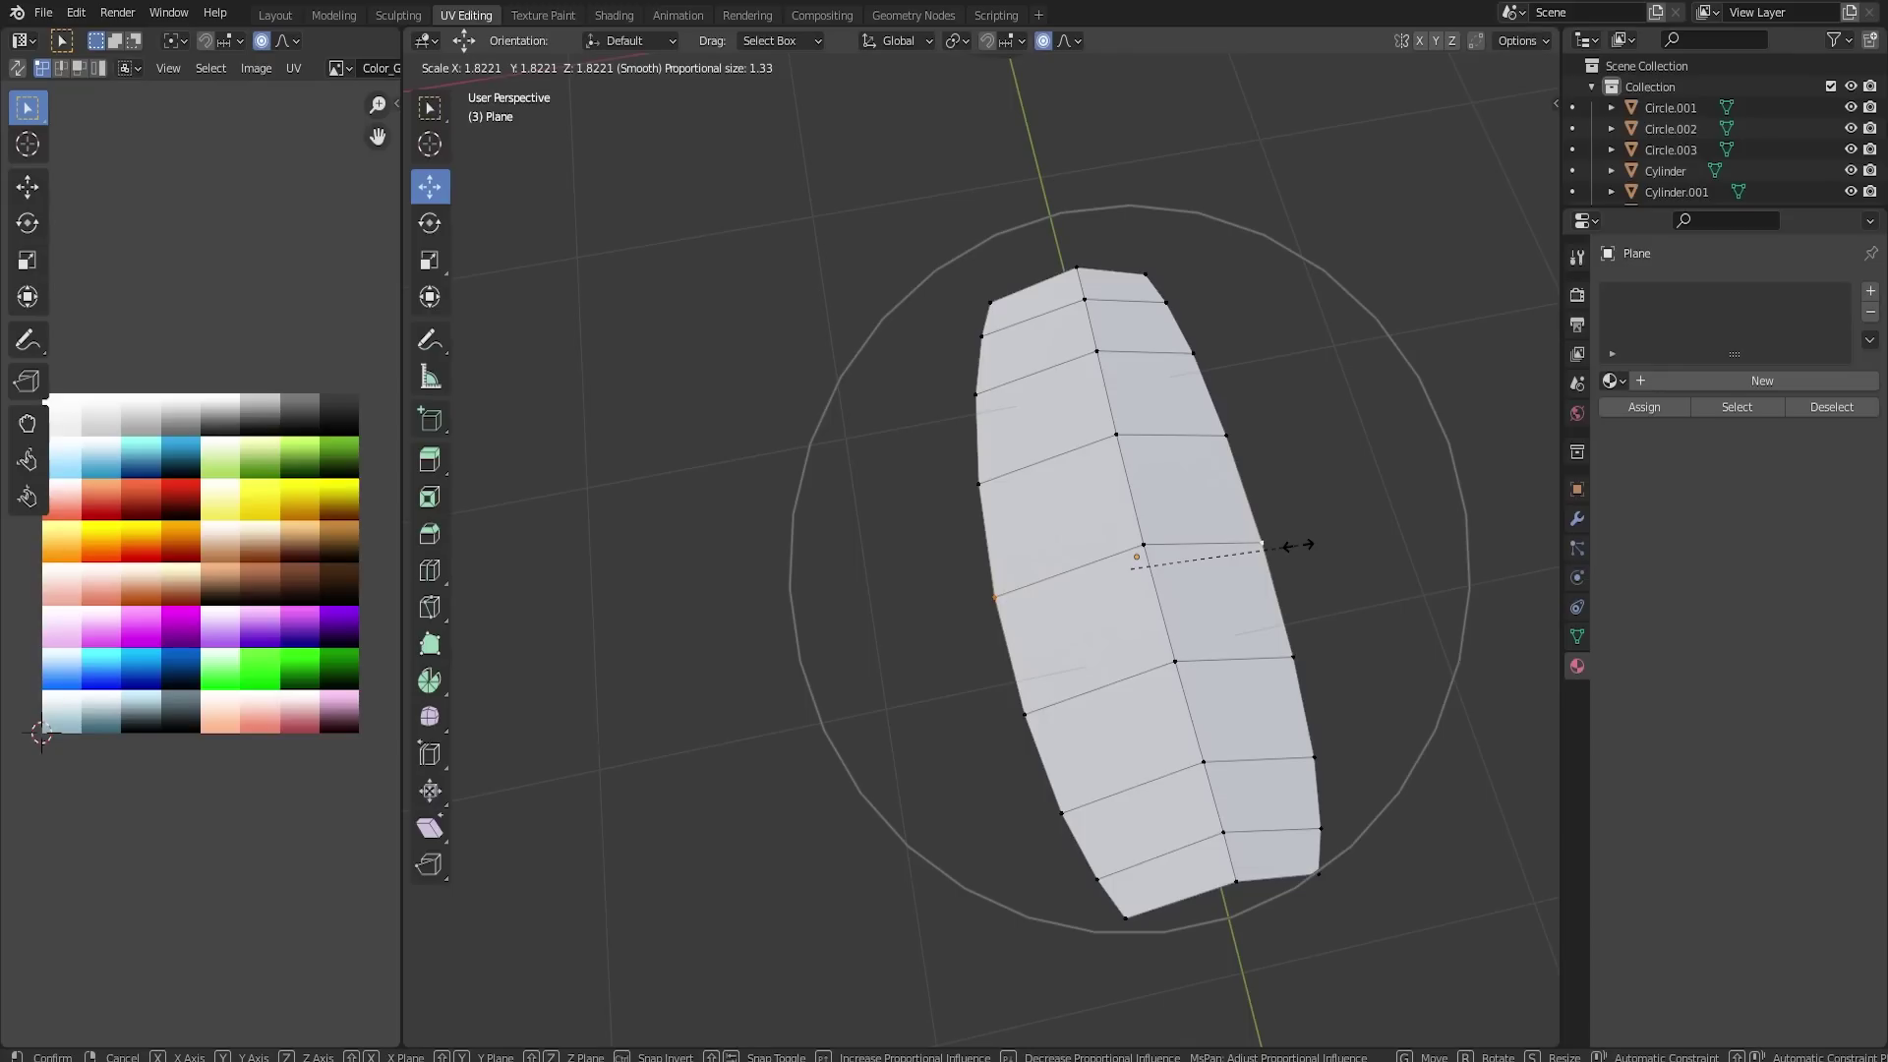
left_click(1283, 540)
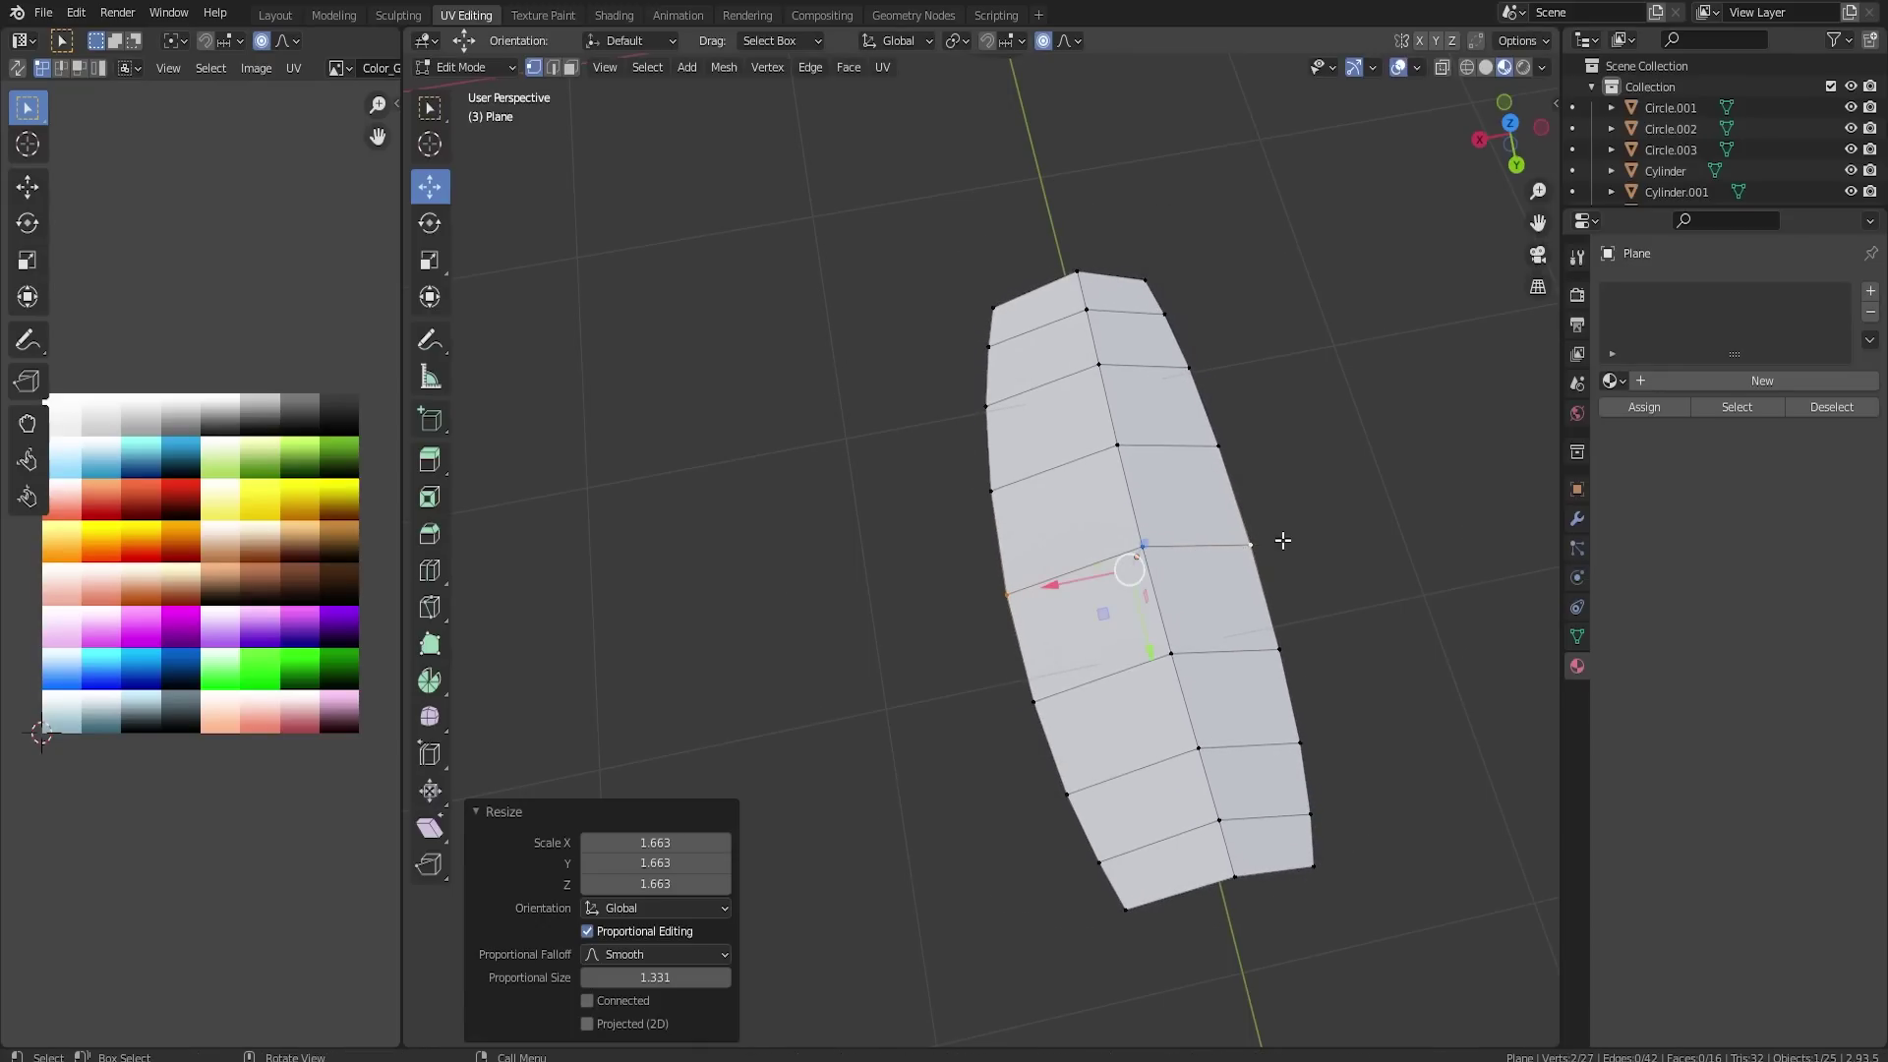
- Pull the ridge vertex at the far end about 0.69 m along Y with proportional editing, and turn proportional editing off
middle_click_drag(1283, 540, 1317, 713)
left_click(1318, 713)
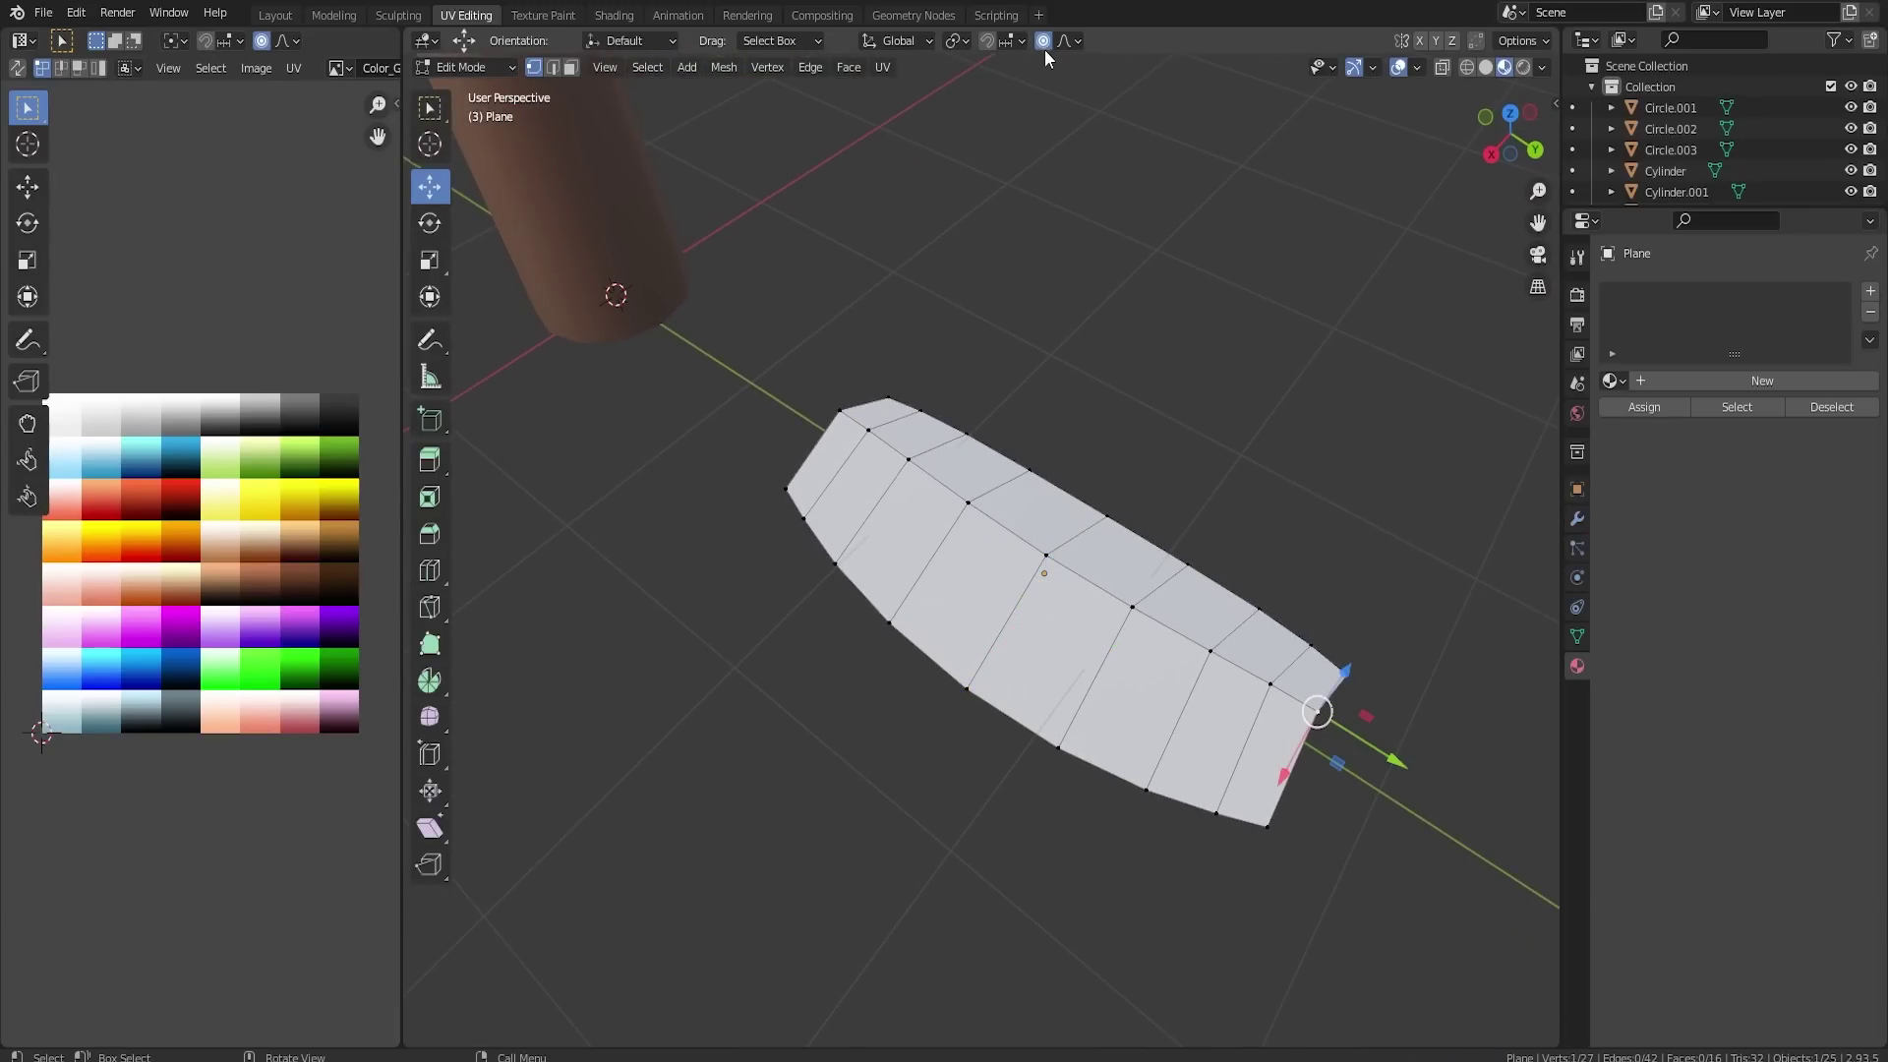
left_click_drag(1399, 752, 970, 714)
middle_click_drag(1024, 805, 1138, 787)
key("o")
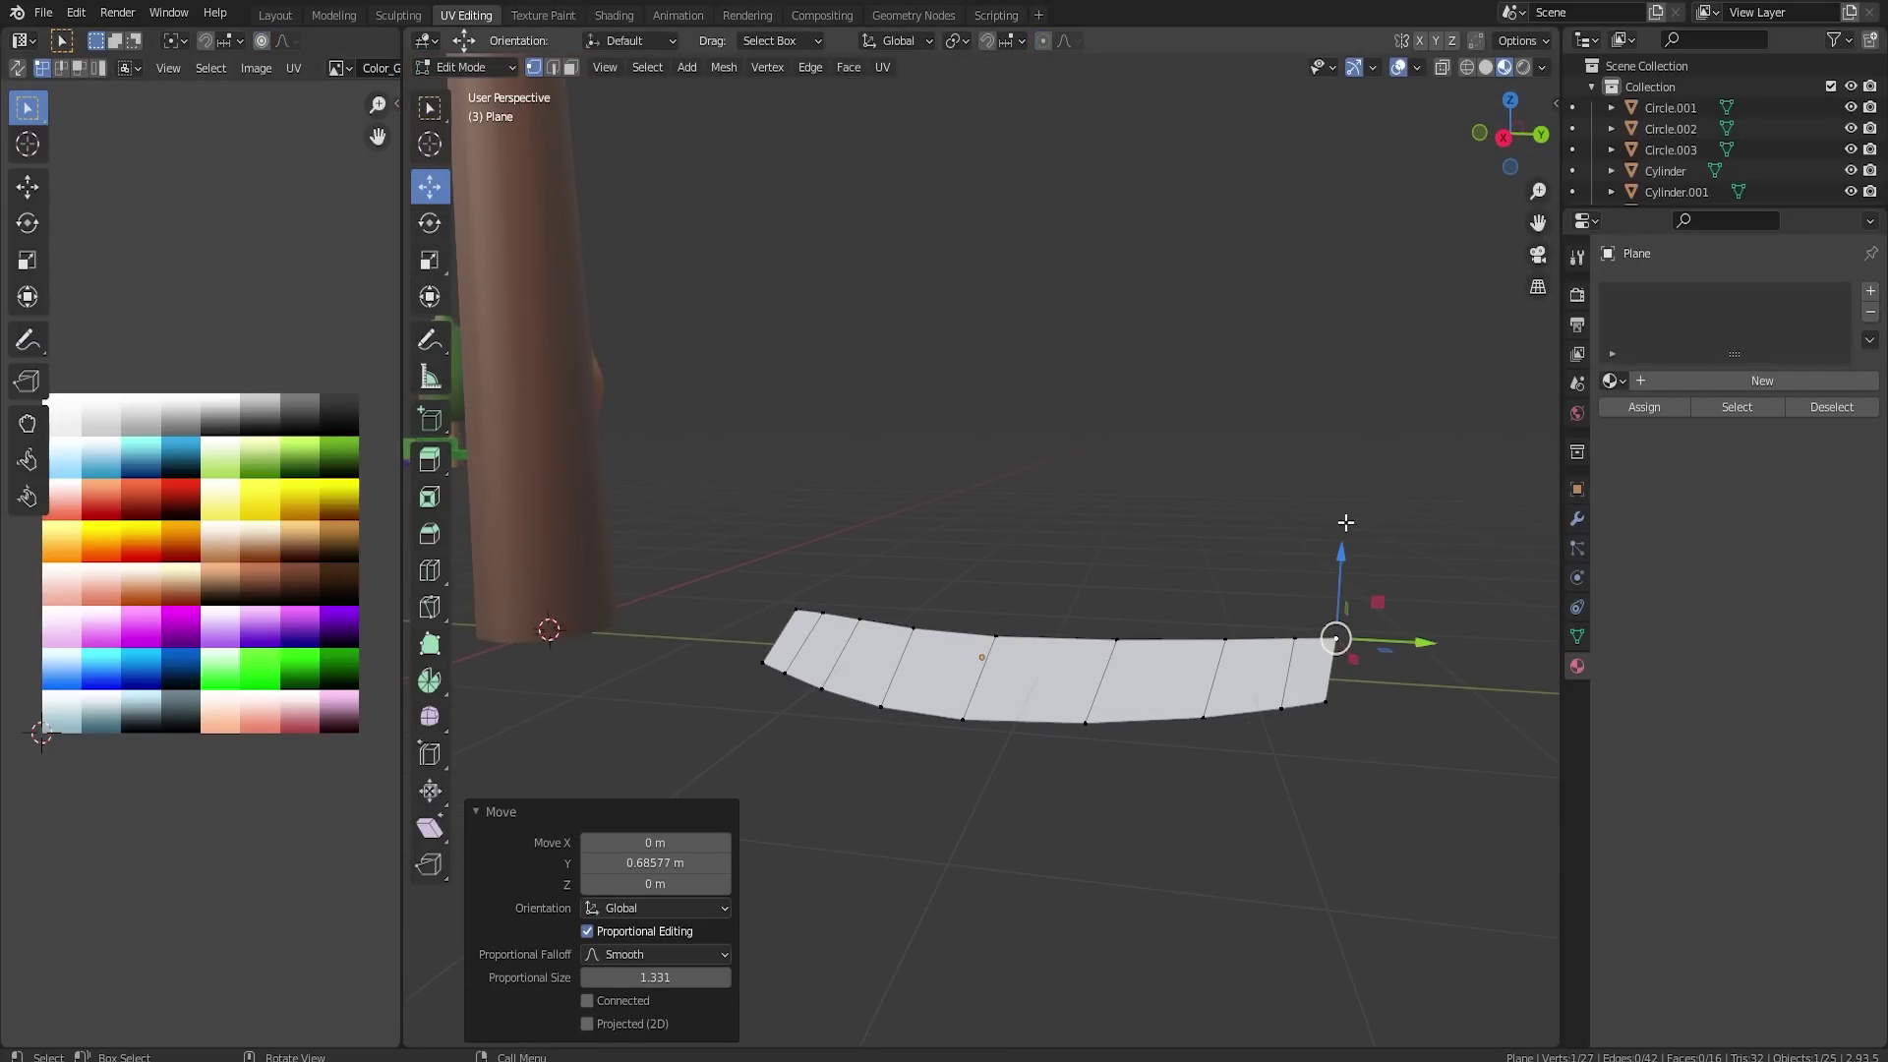
- Pull the far-end ridge vertex further out along Y and draw its two neighbouring corners back to shape a pointed leaf tip
left_click_drag(1384, 649, 1422, 645)
key("ctrl+z")
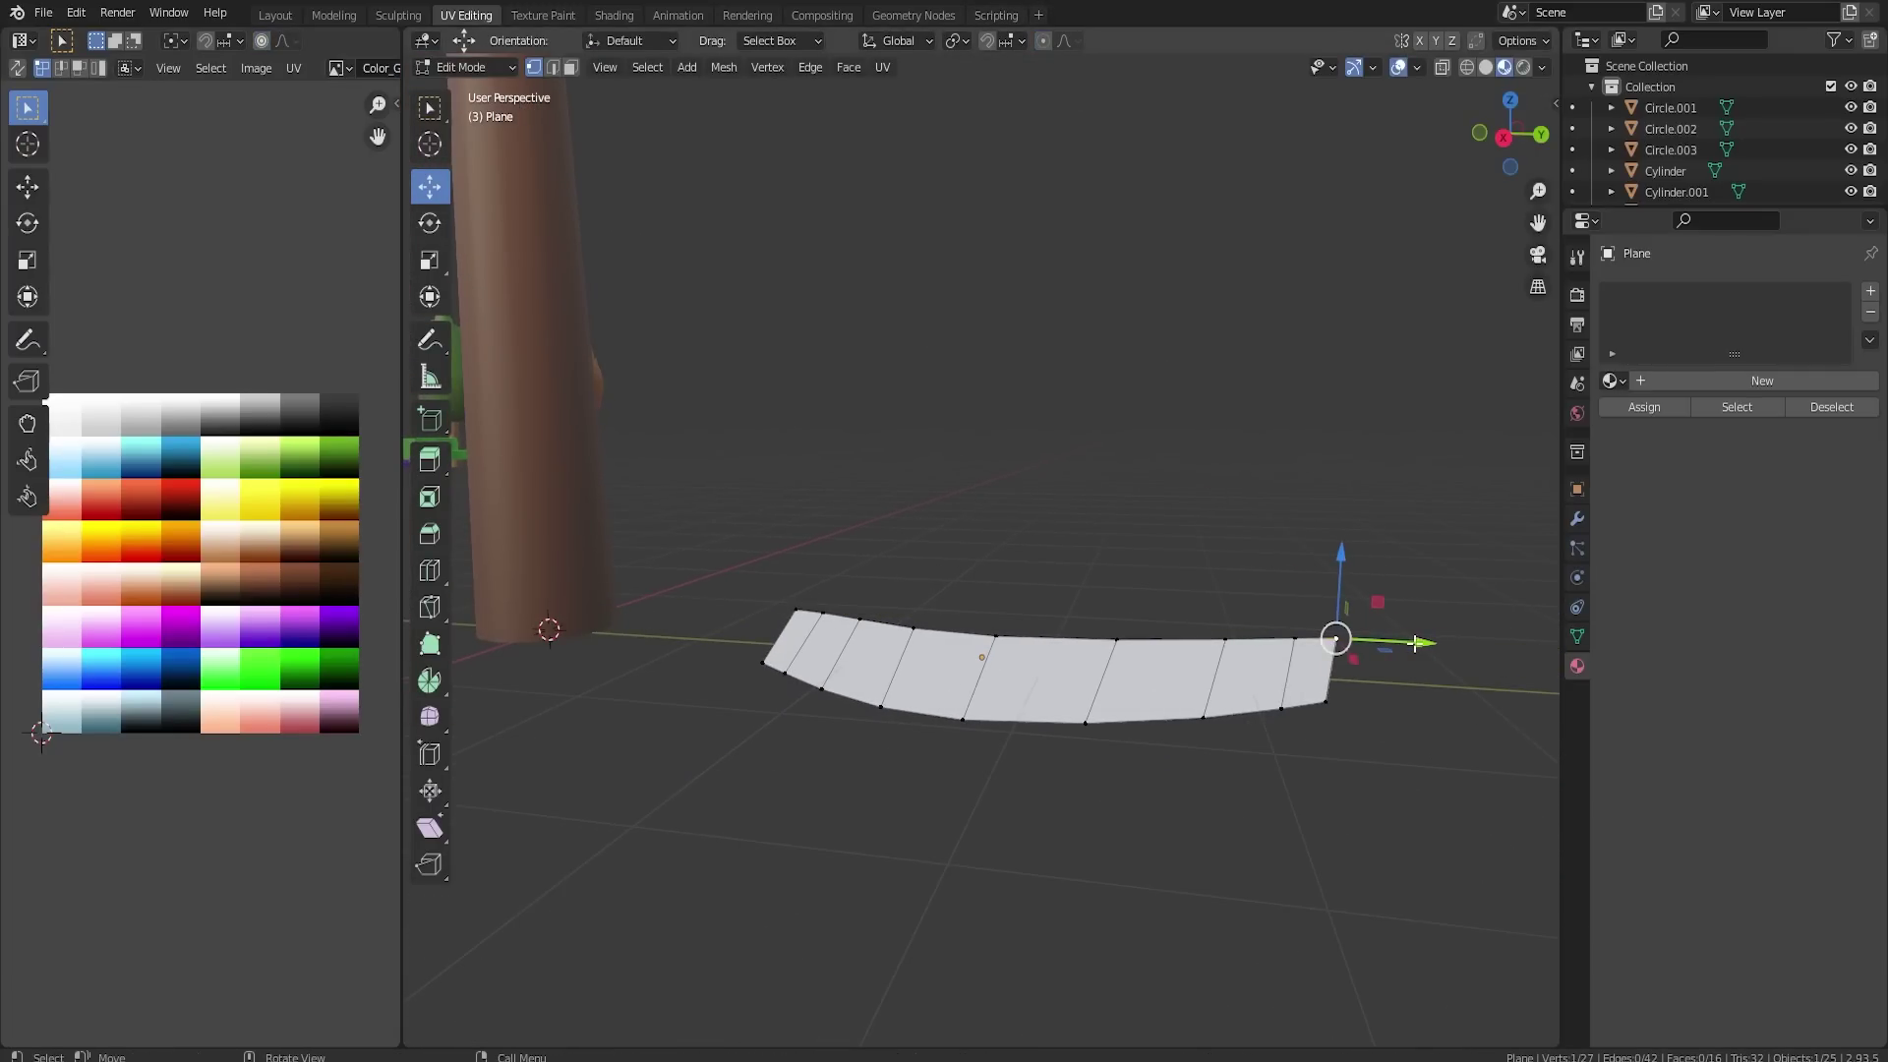
key("ctrl+shift+z")
left_click(1328, 704, "shift")
middle_click_drag(1327, 704, 1367, 769)
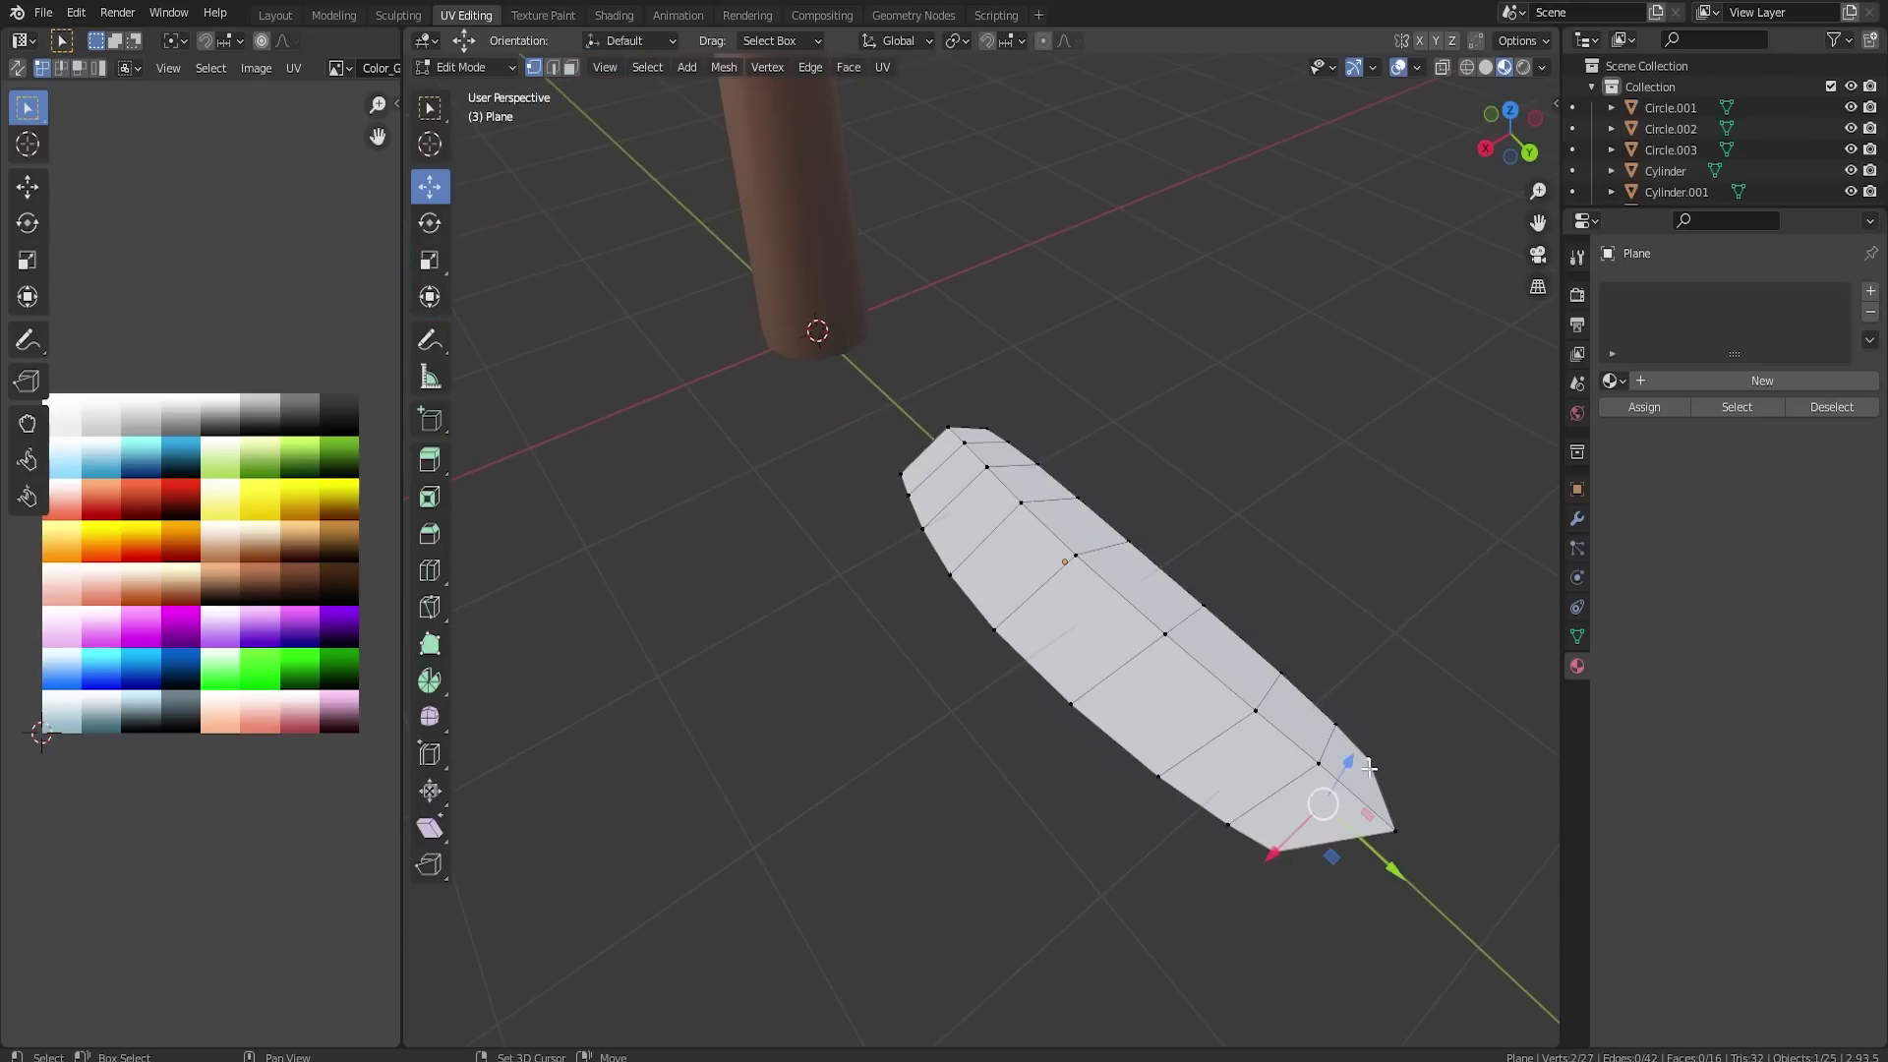
left_click_drag(1370, 852, 1333, 841)
key("Tab")
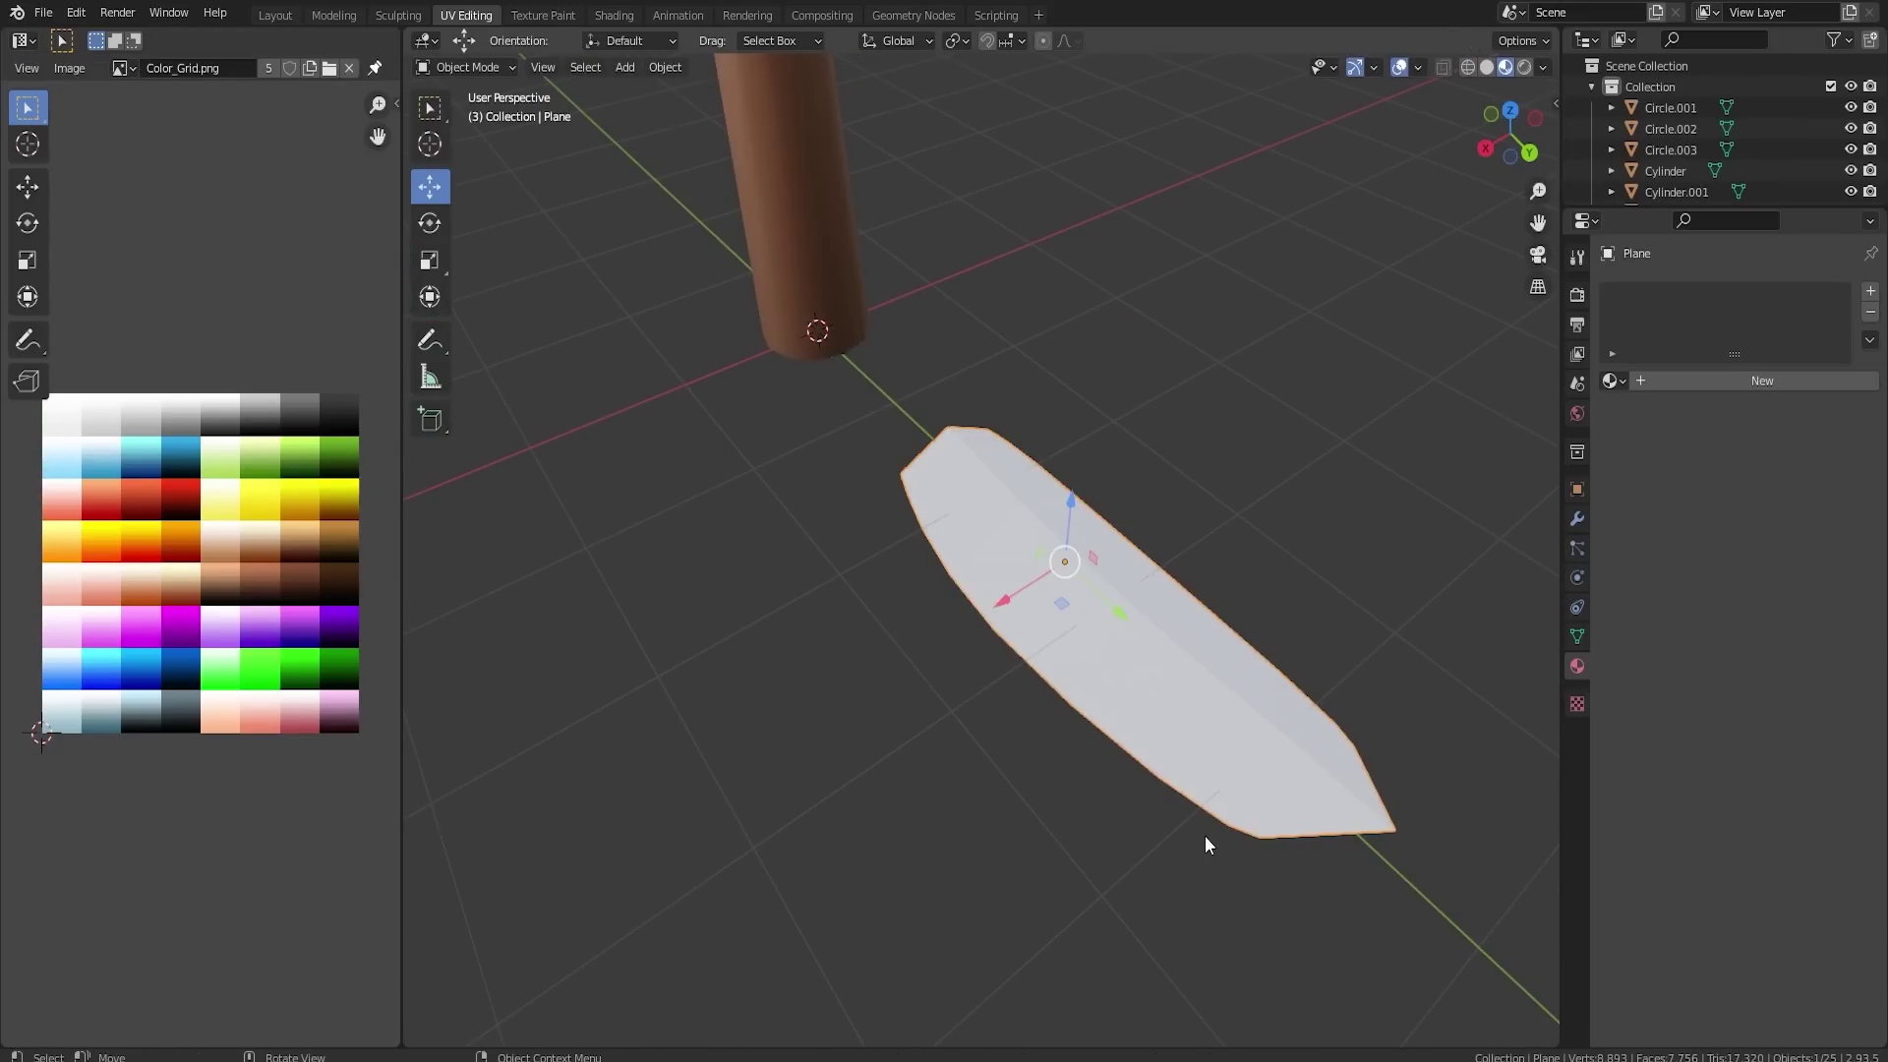
- Move the ridge vertex at the leaf's trunk-side end about 0.04 m along Y, into the leaf
middle_click_drag(1205, 836, 1218, 793)
key("Tab")
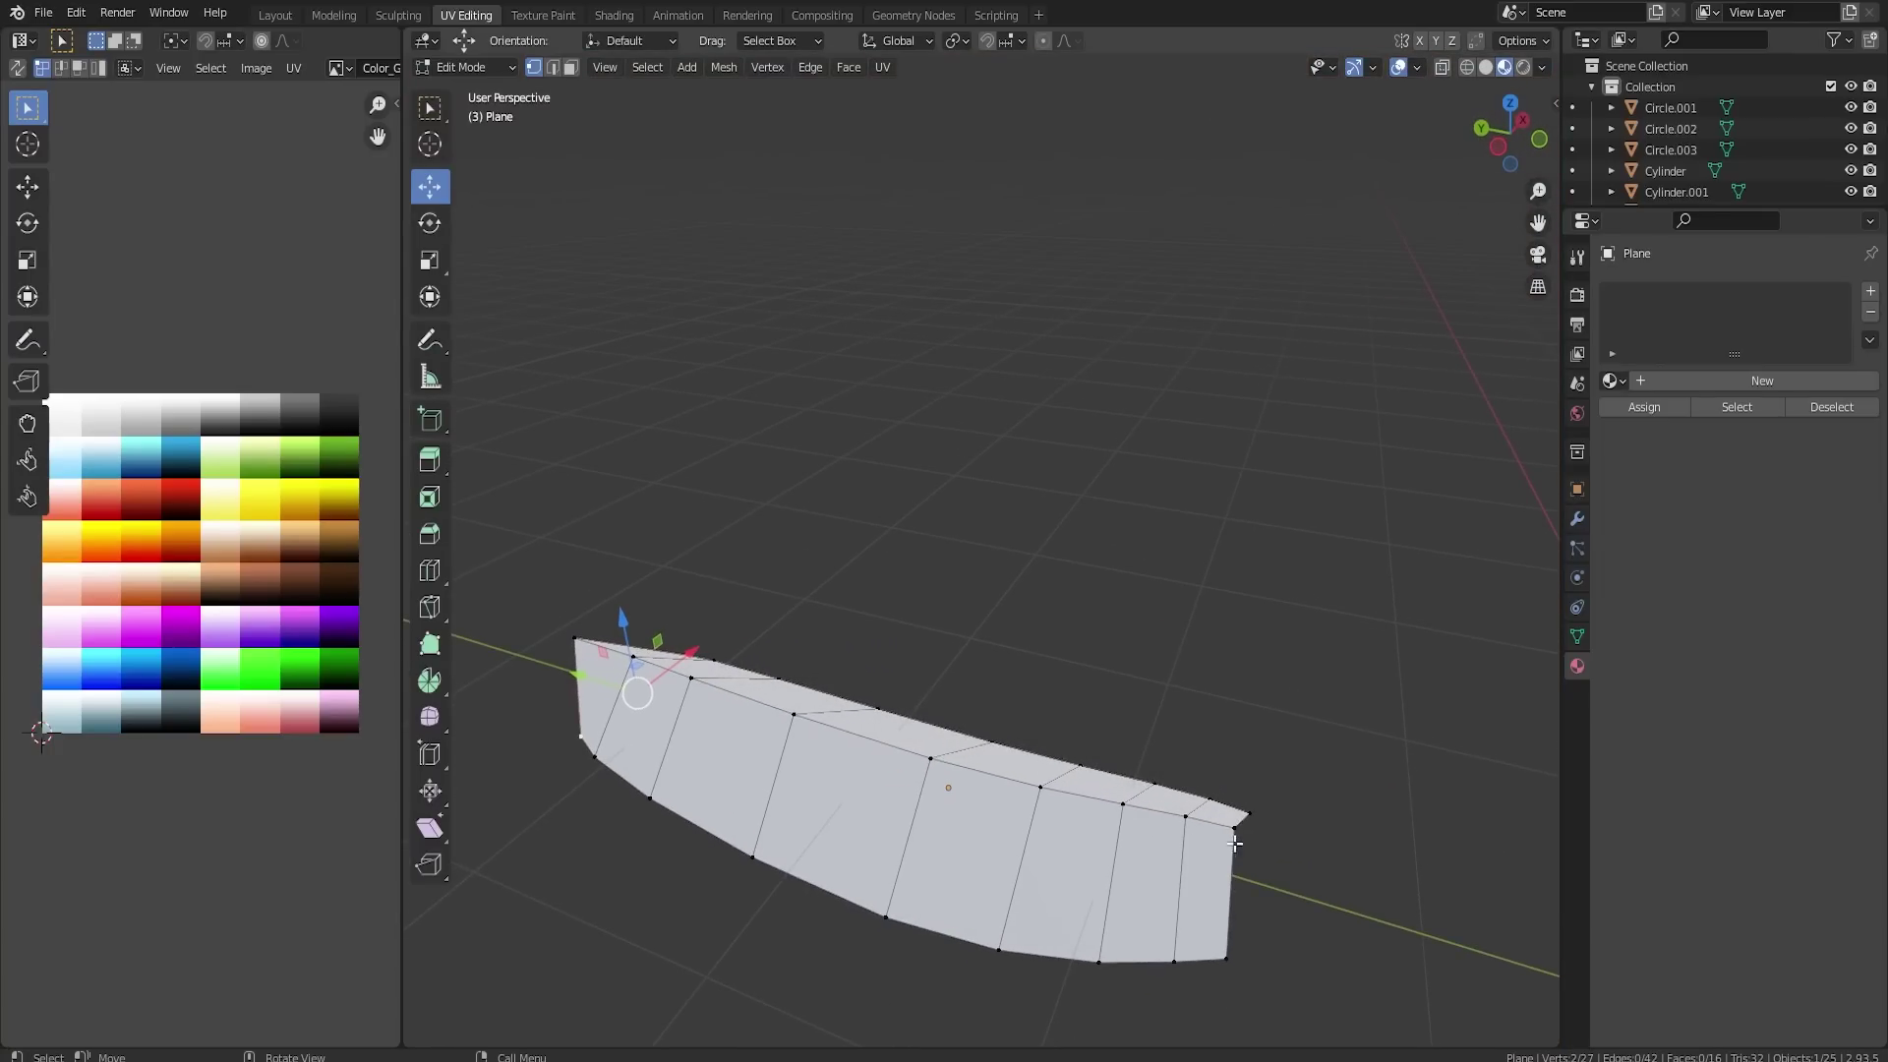
left_click(1235, 828)
left_click_drag(1197, 820, 1186, 819)
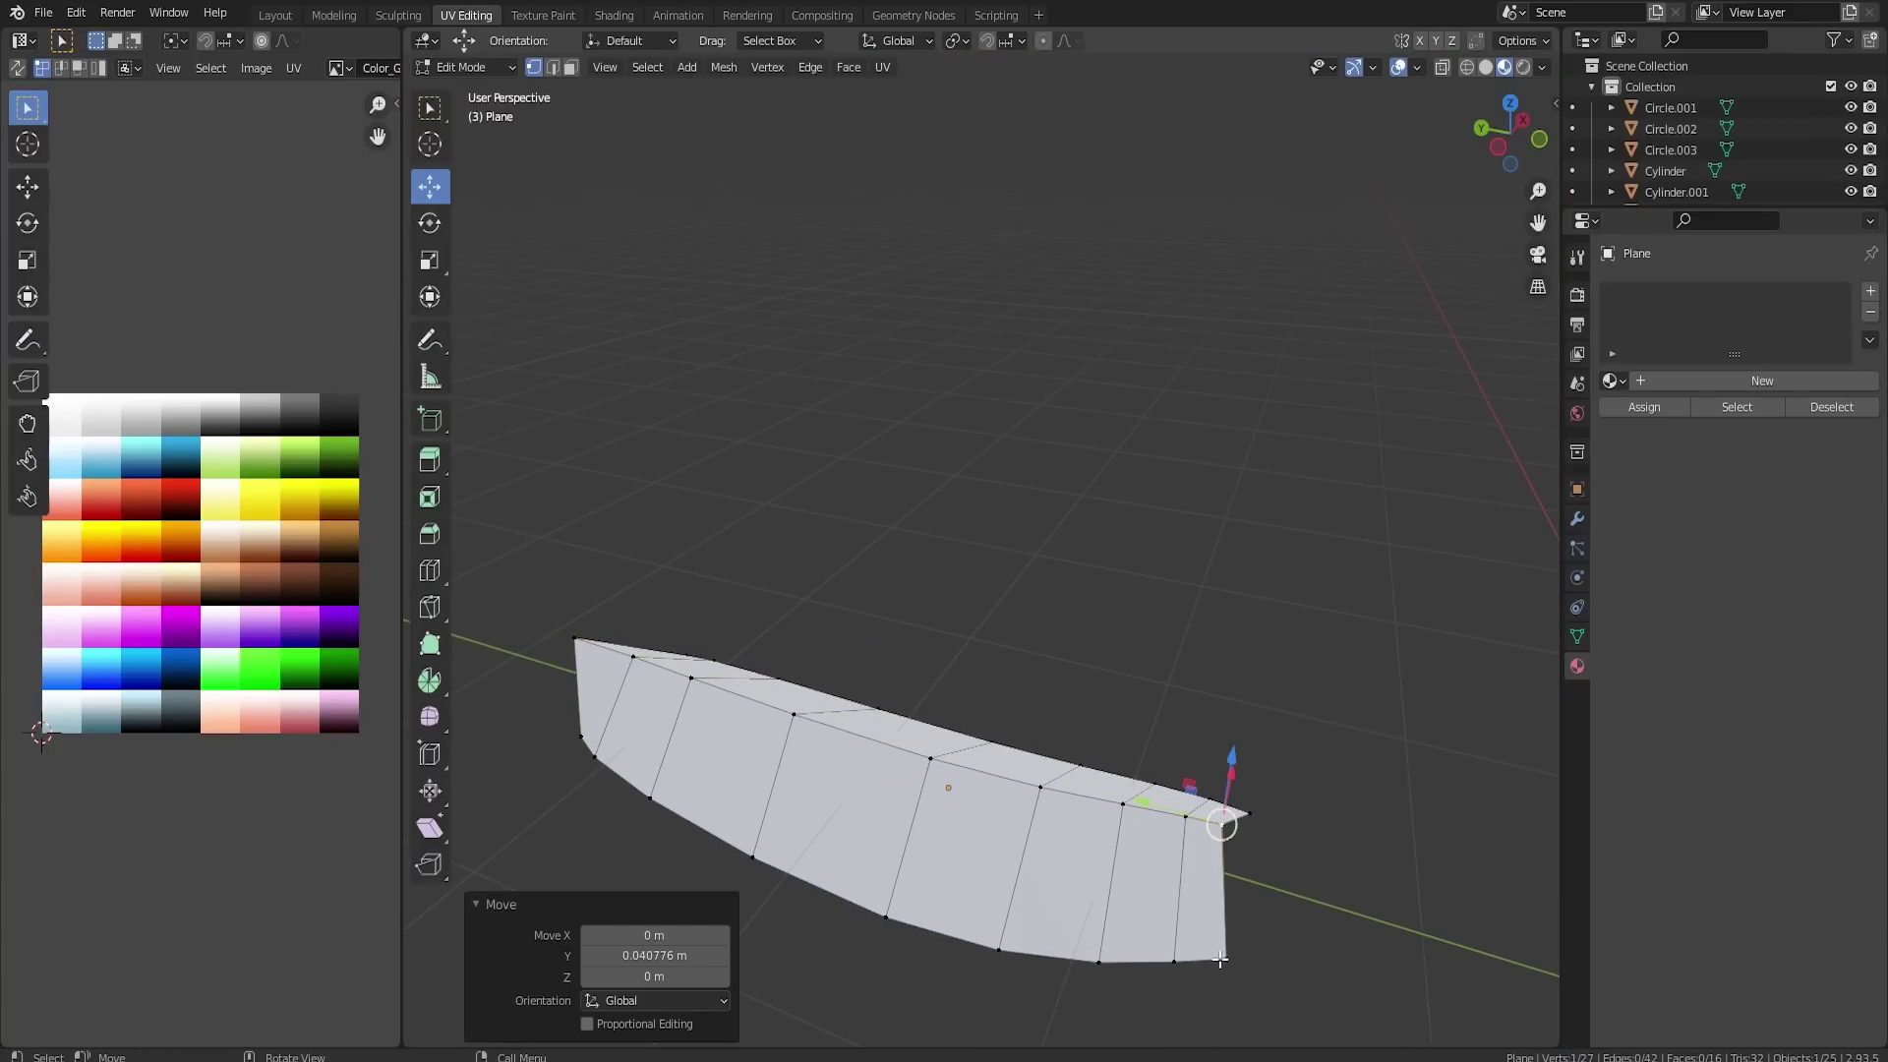
- Scale the two outer corner vertices at the trunk-side end closer together to narrow the leaf's base
left_click(1224, 960)
middle_click_drag(1224, 959, 1259, 899)
left_click(1184, 872, "shift")
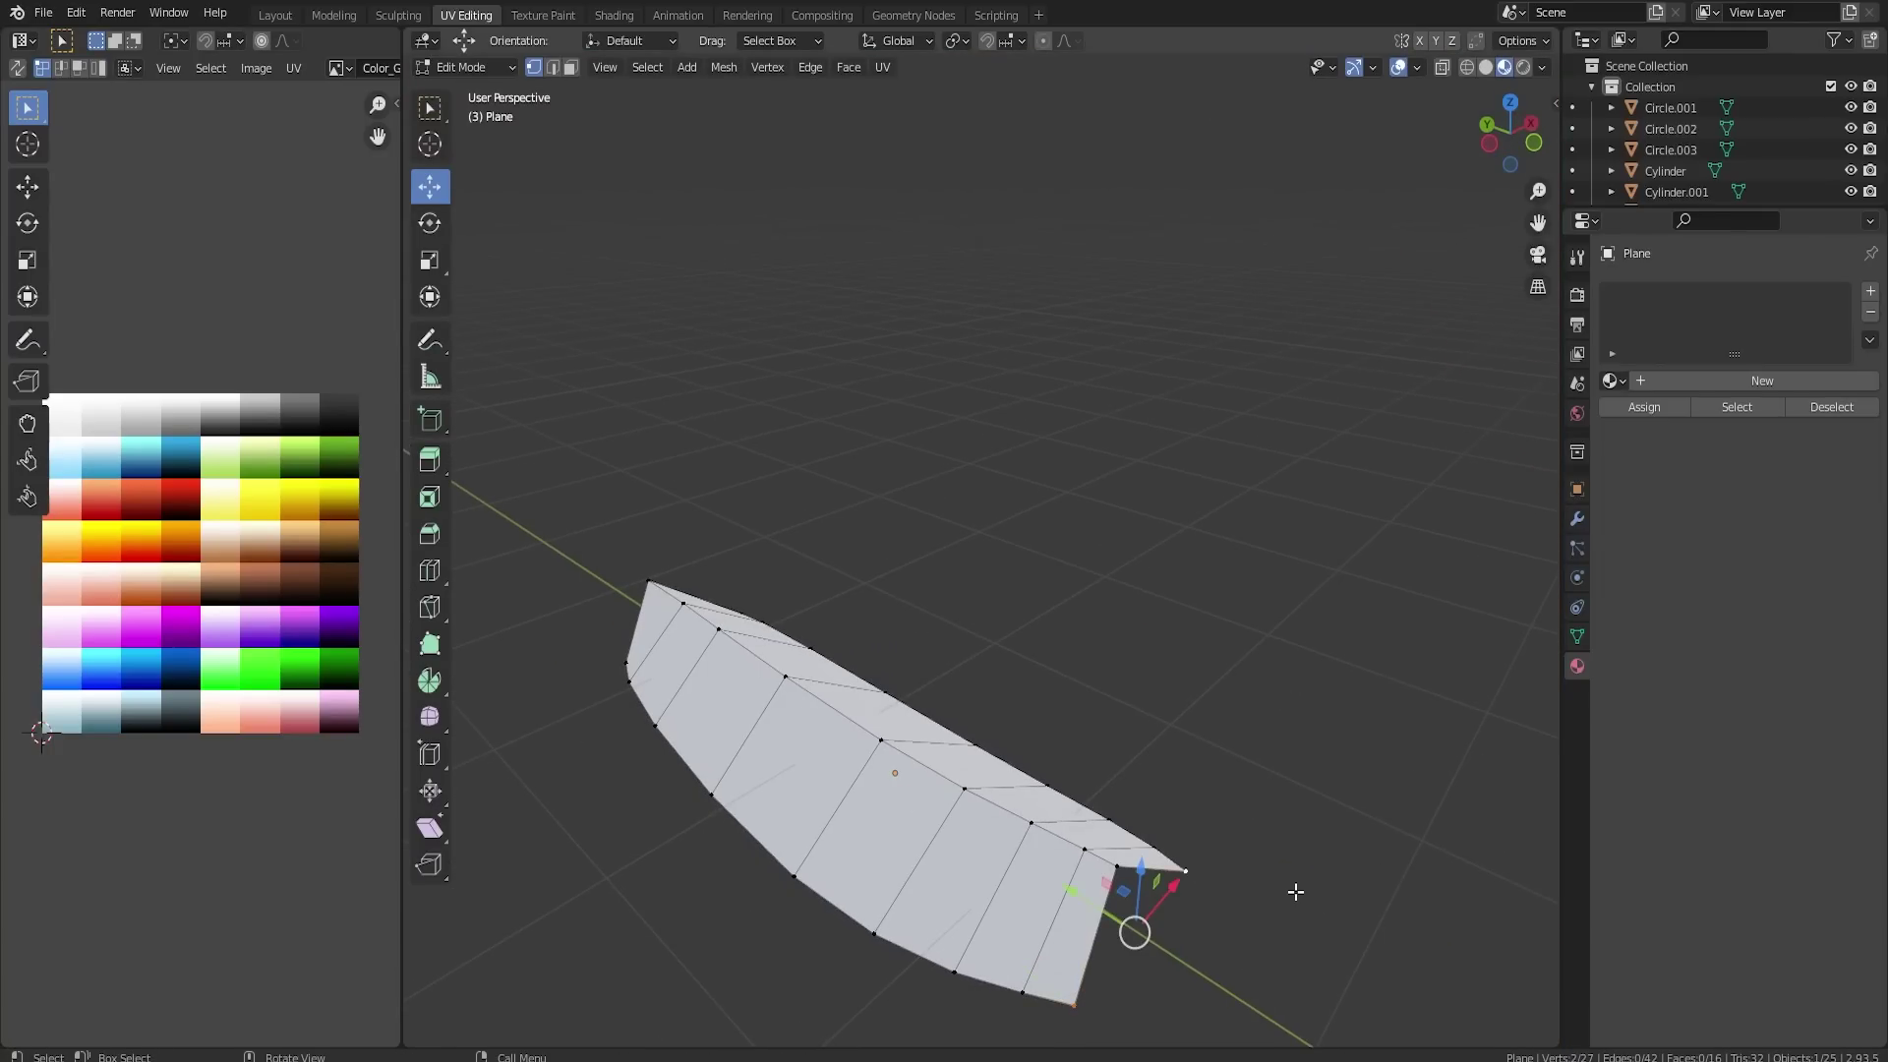
key("s")
left_click(1270, 895)
middle_click_drag(1215, 910, 964, 901)
key("Tab")
- Try the leaf against the trunk by moving it along Y and about 1.44 m up, and undo the moves
scroll(1017, 728, "down", 3)
middle_click_drag(1017, 737, 1003, 560)
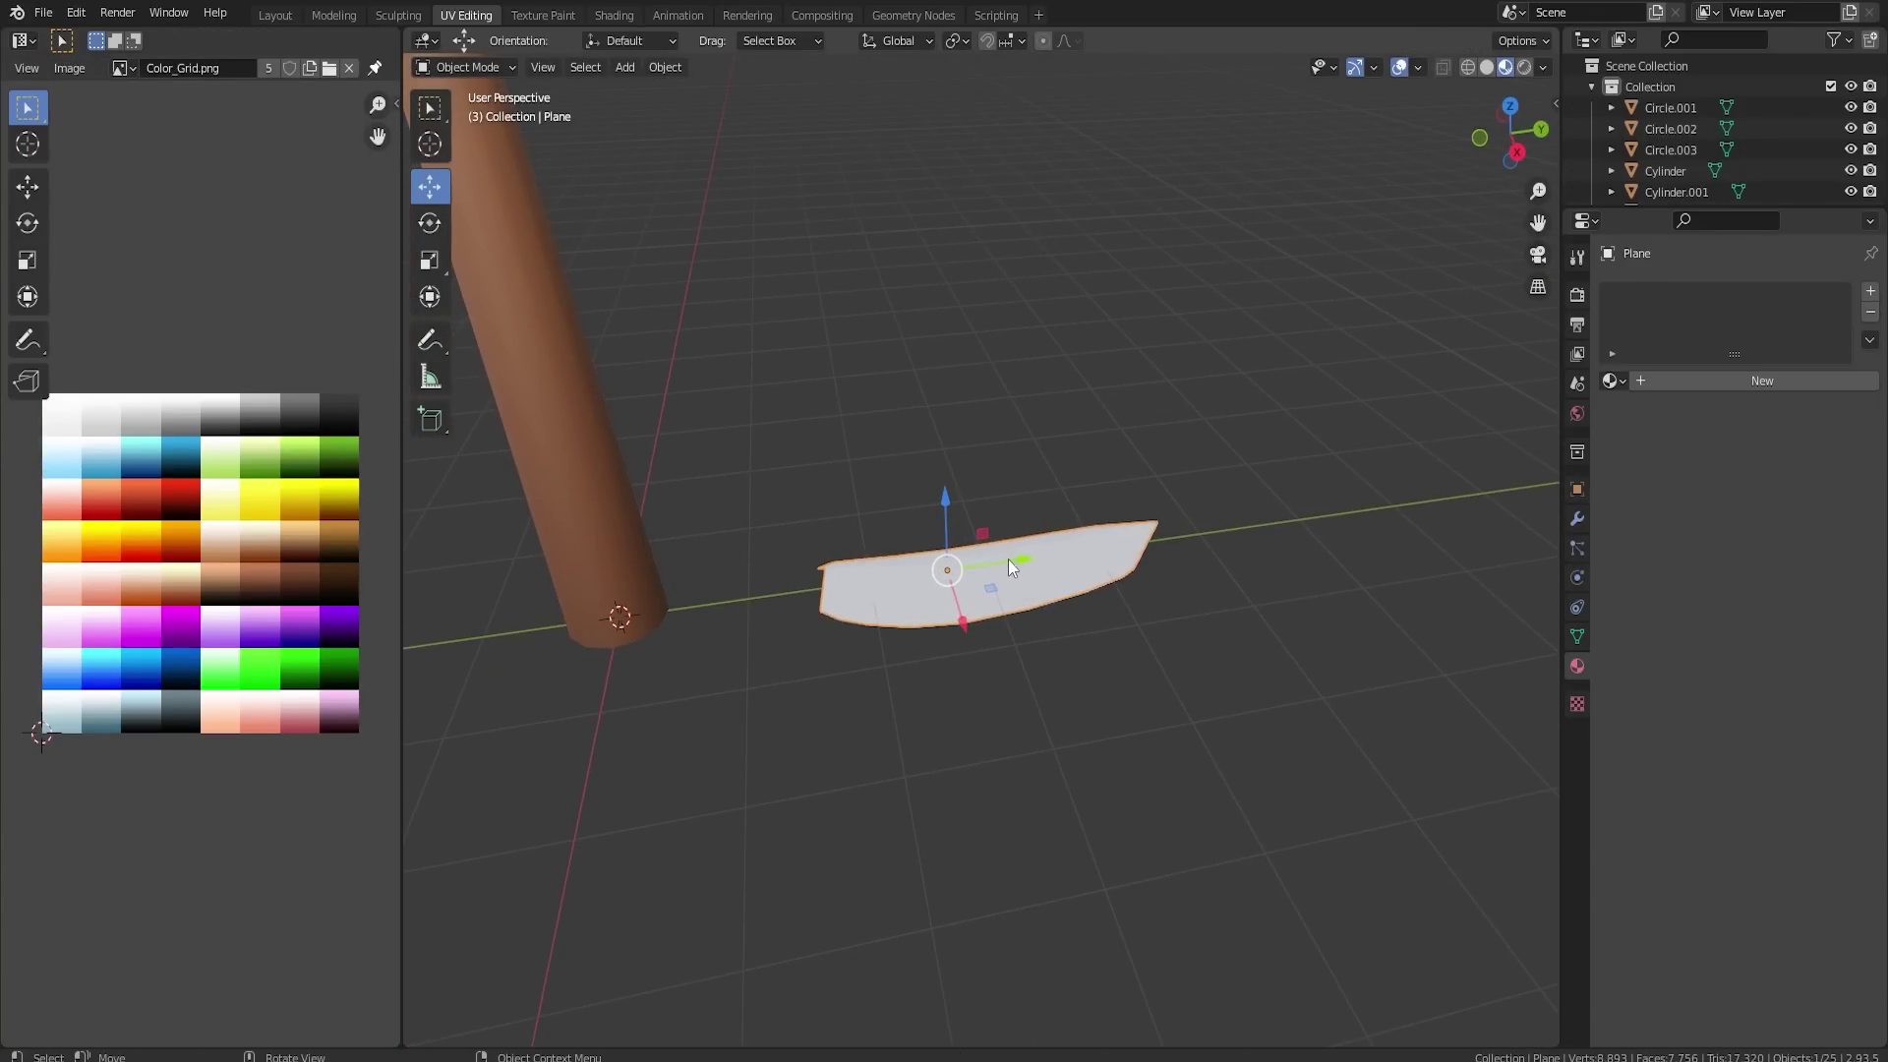
left_click_drag(1006, 558, 744, 346)
scroll(873, 635, "down", 3)
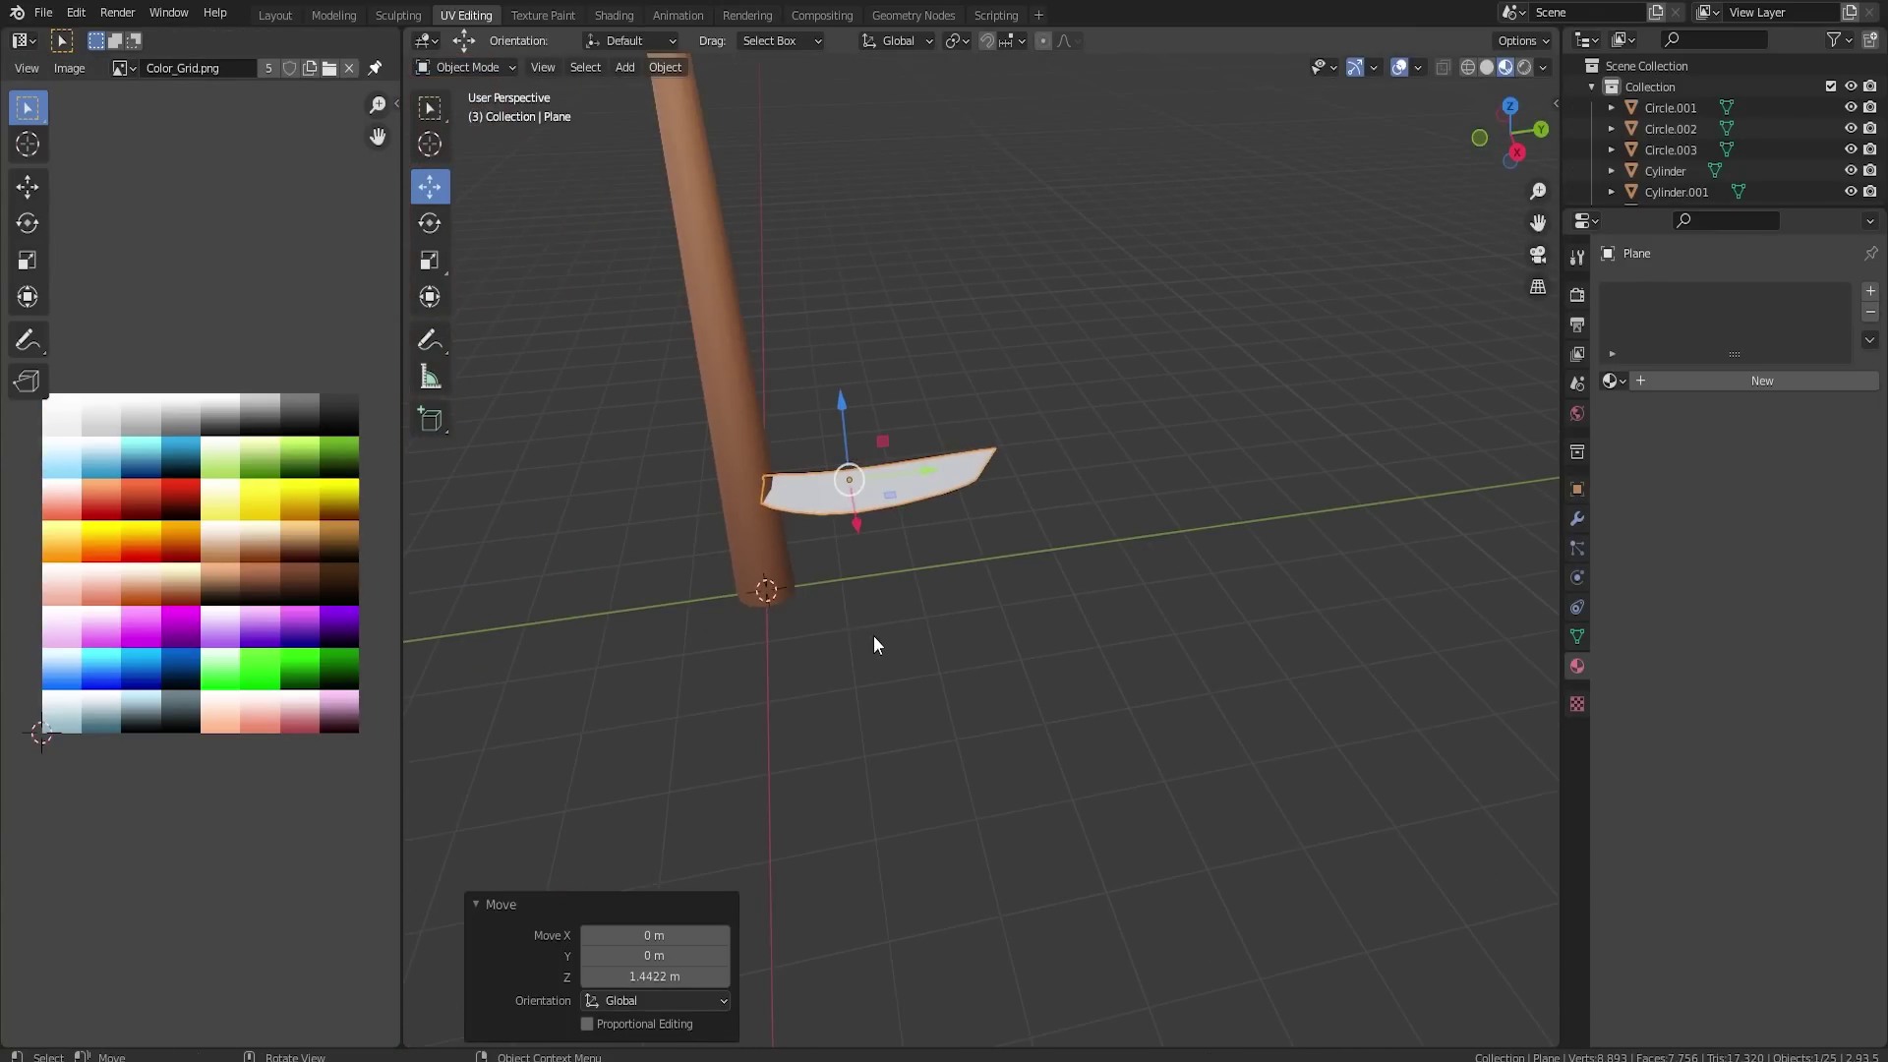
middle_click_drag(873, 645, 842, 668)
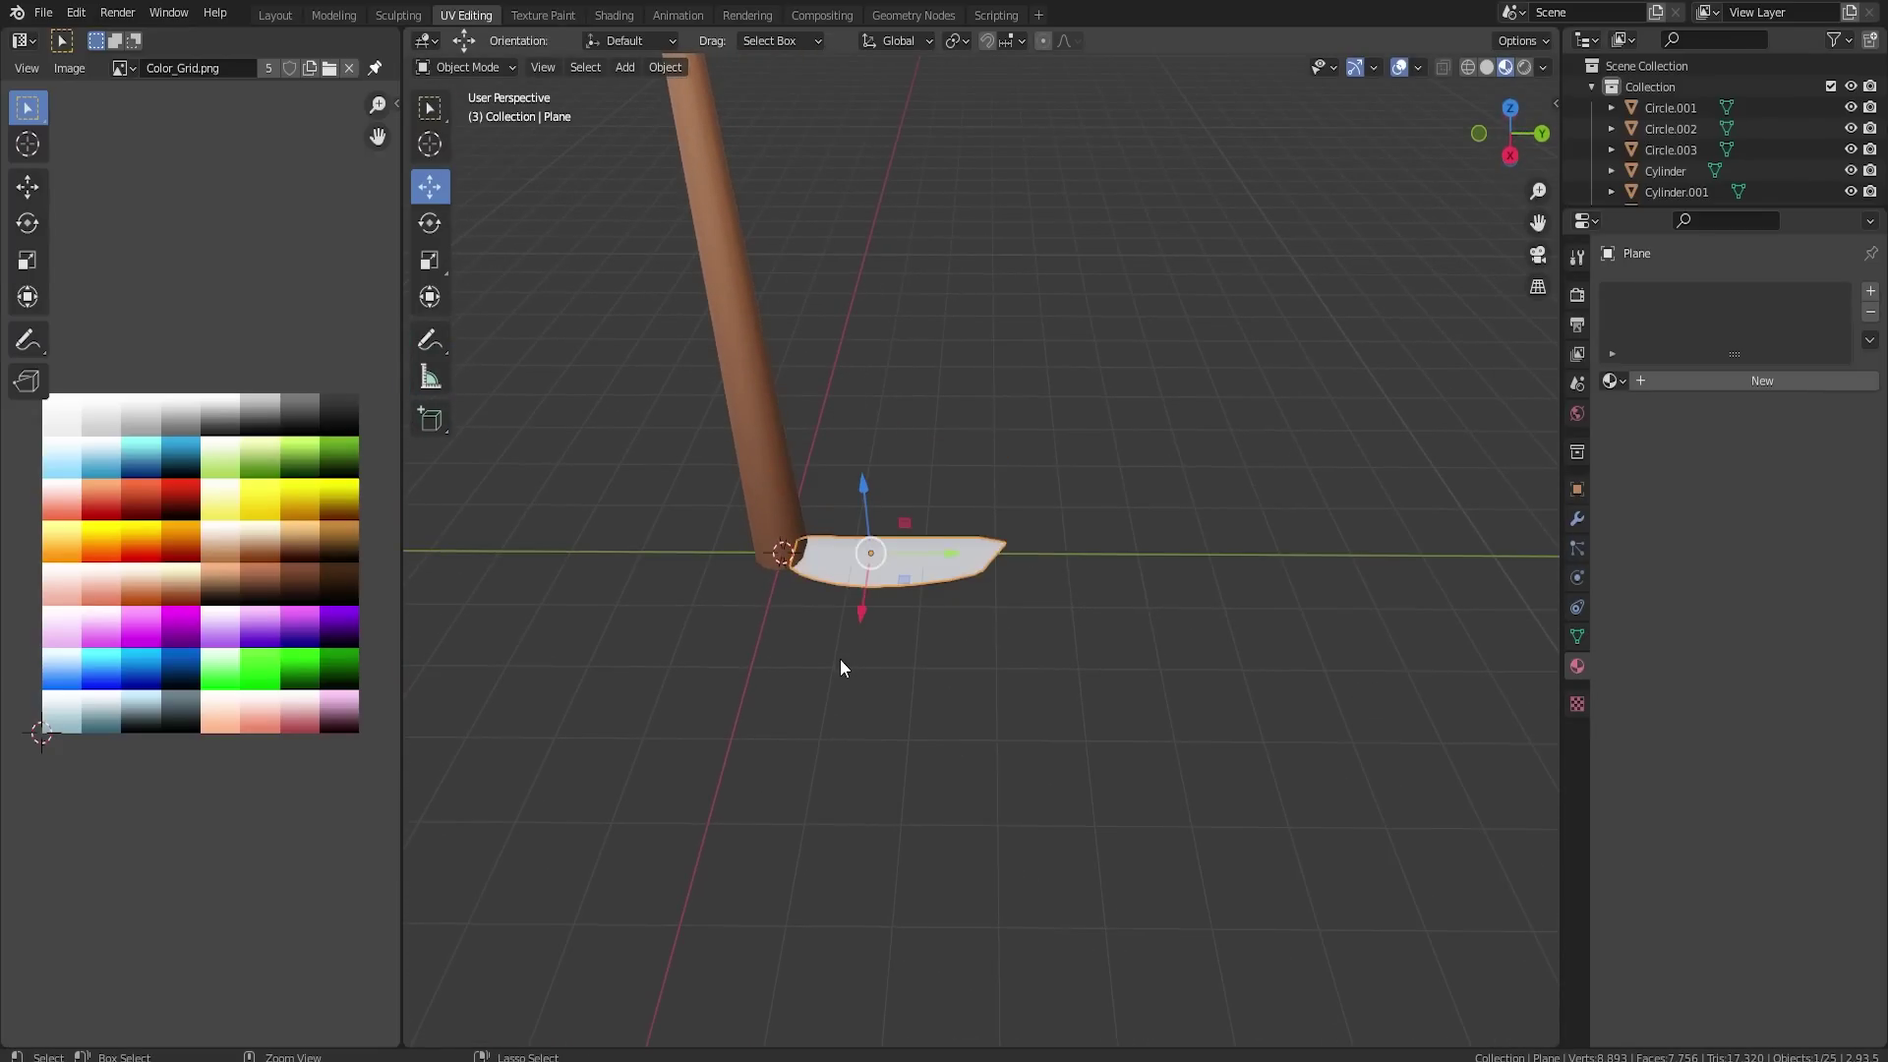
key("ctrl+z")
- Add one centred lengthwise loop cut to the leaf half on the positive X side of the ridge
scroll(987, 628, "up", 5)
key("Tab")
scroll(979, 626, "up", 2)
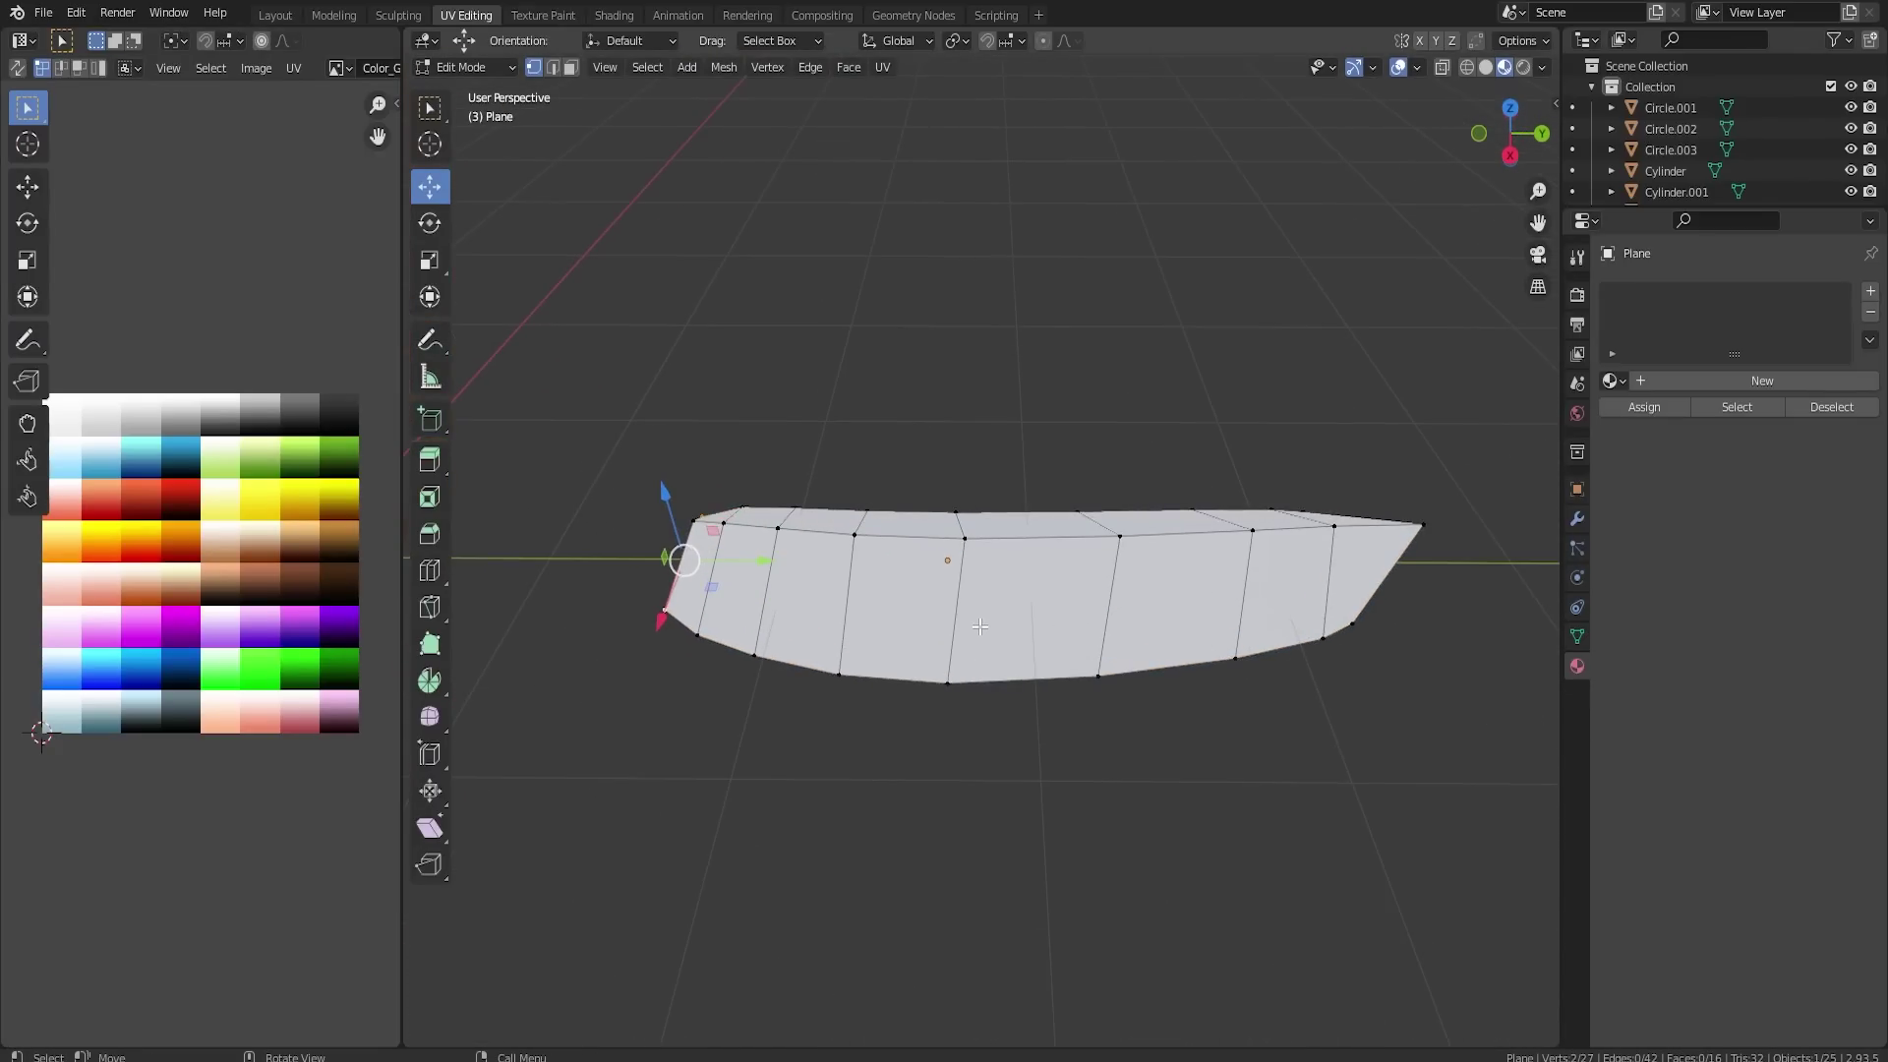
middle_click_drag(1042, 529, 1054, 589)
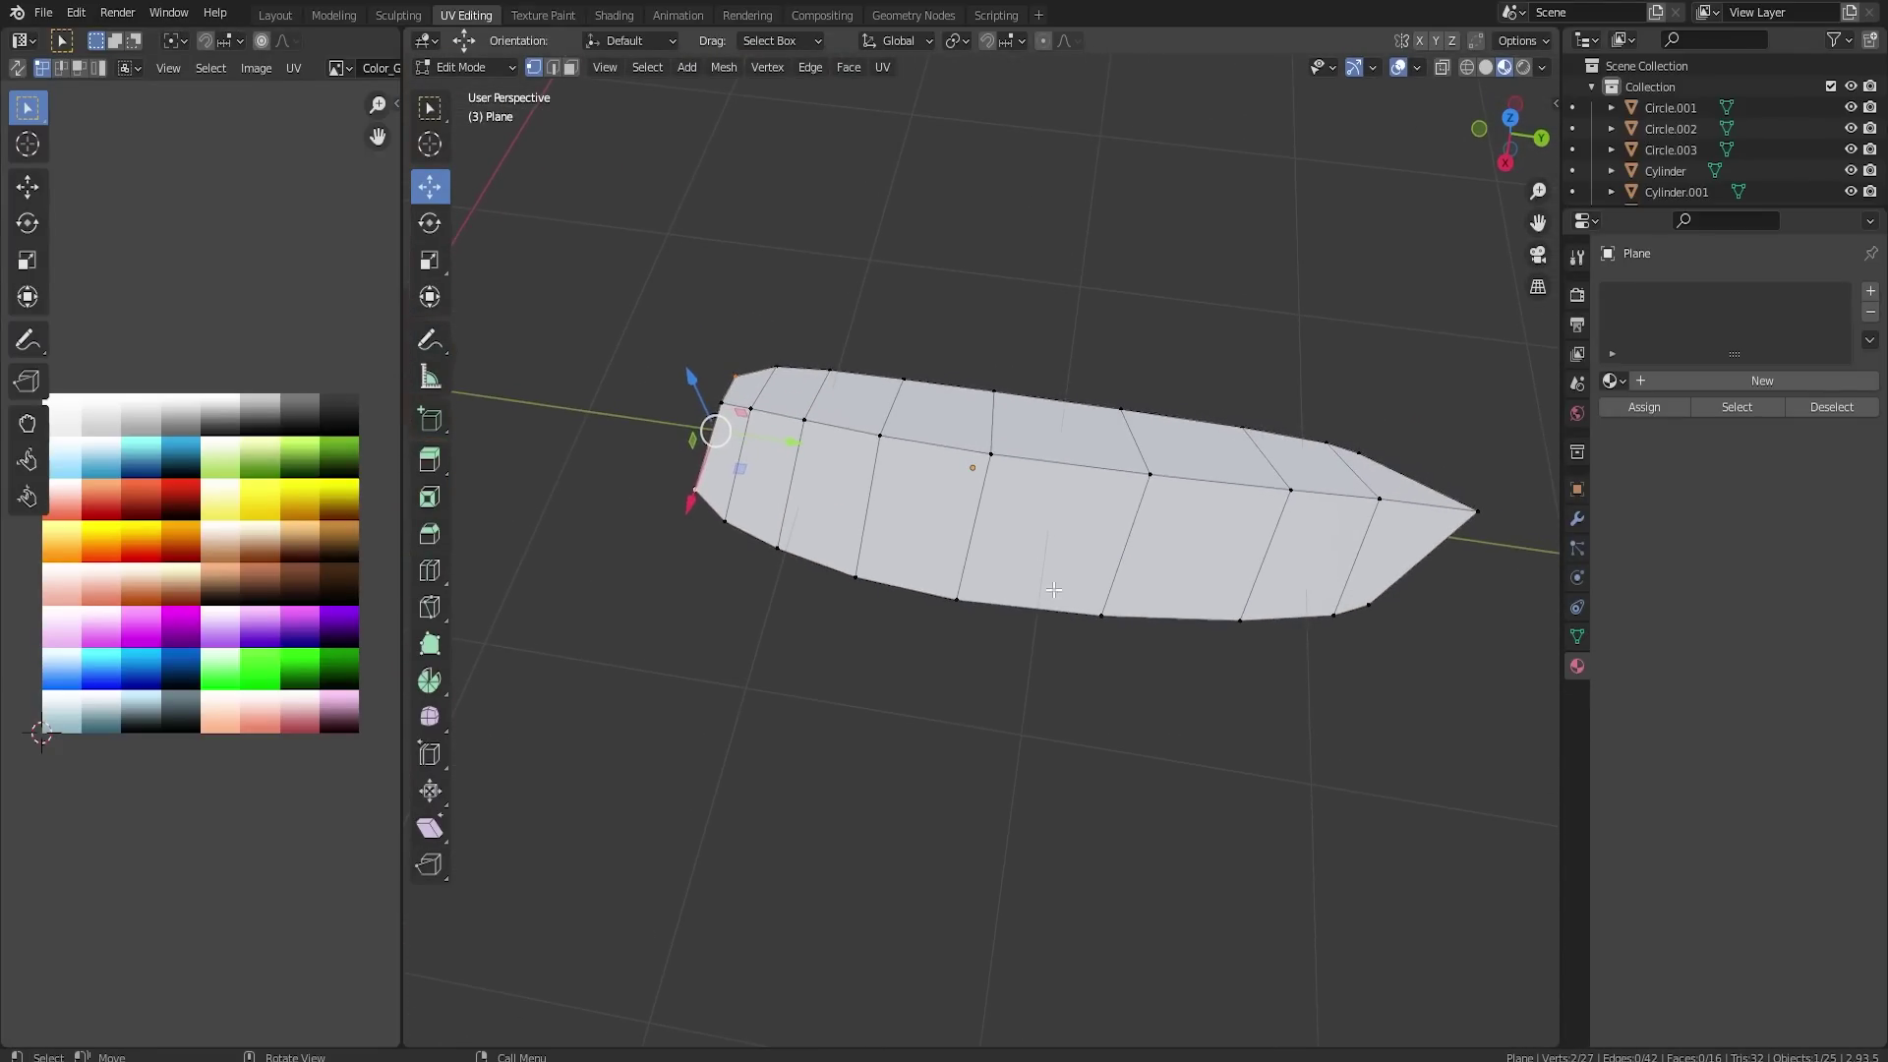
key("ctrl+r")
left_click(732, 470)
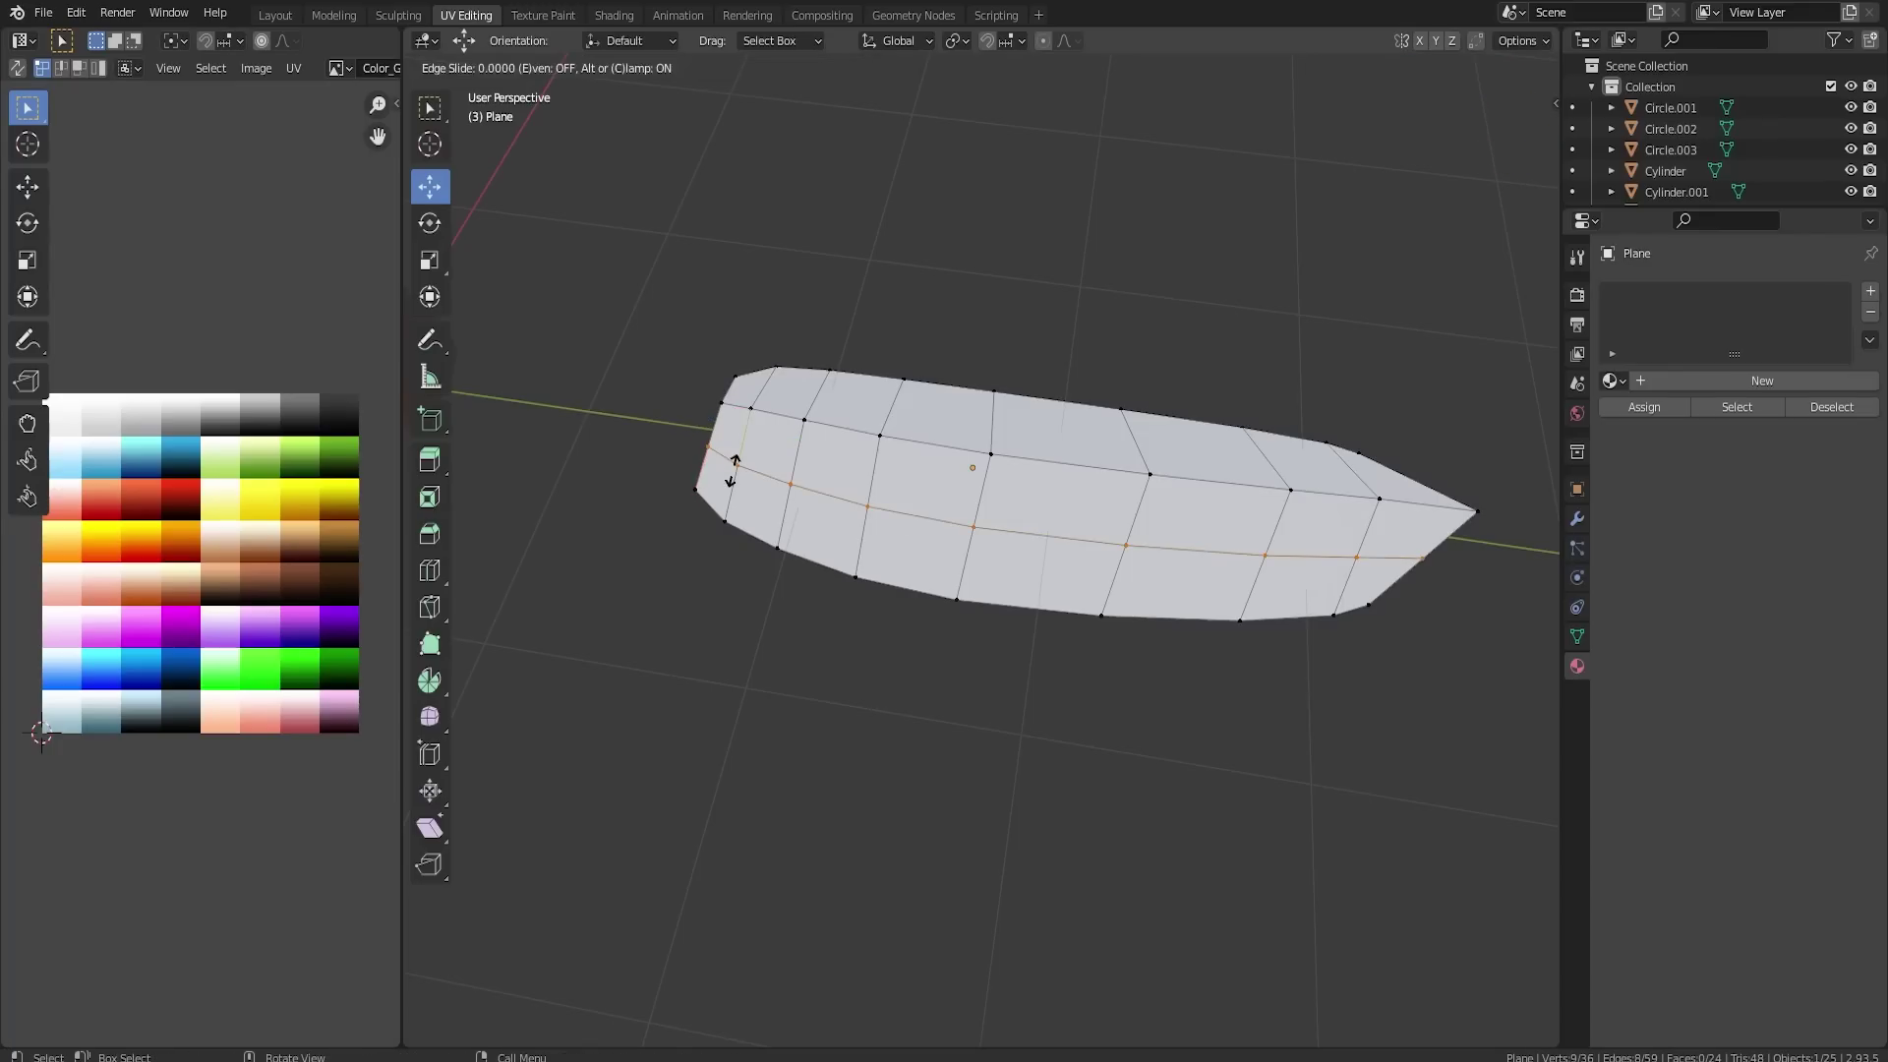
right_click(730, 512)
- Try ripping the outer-edge vertex next to the leaf's trunk-side corner, offsetting it about 0.025 m along Y to open a narrow notch
left_click(724, 521)
scroll(788, 543, "up", 4)
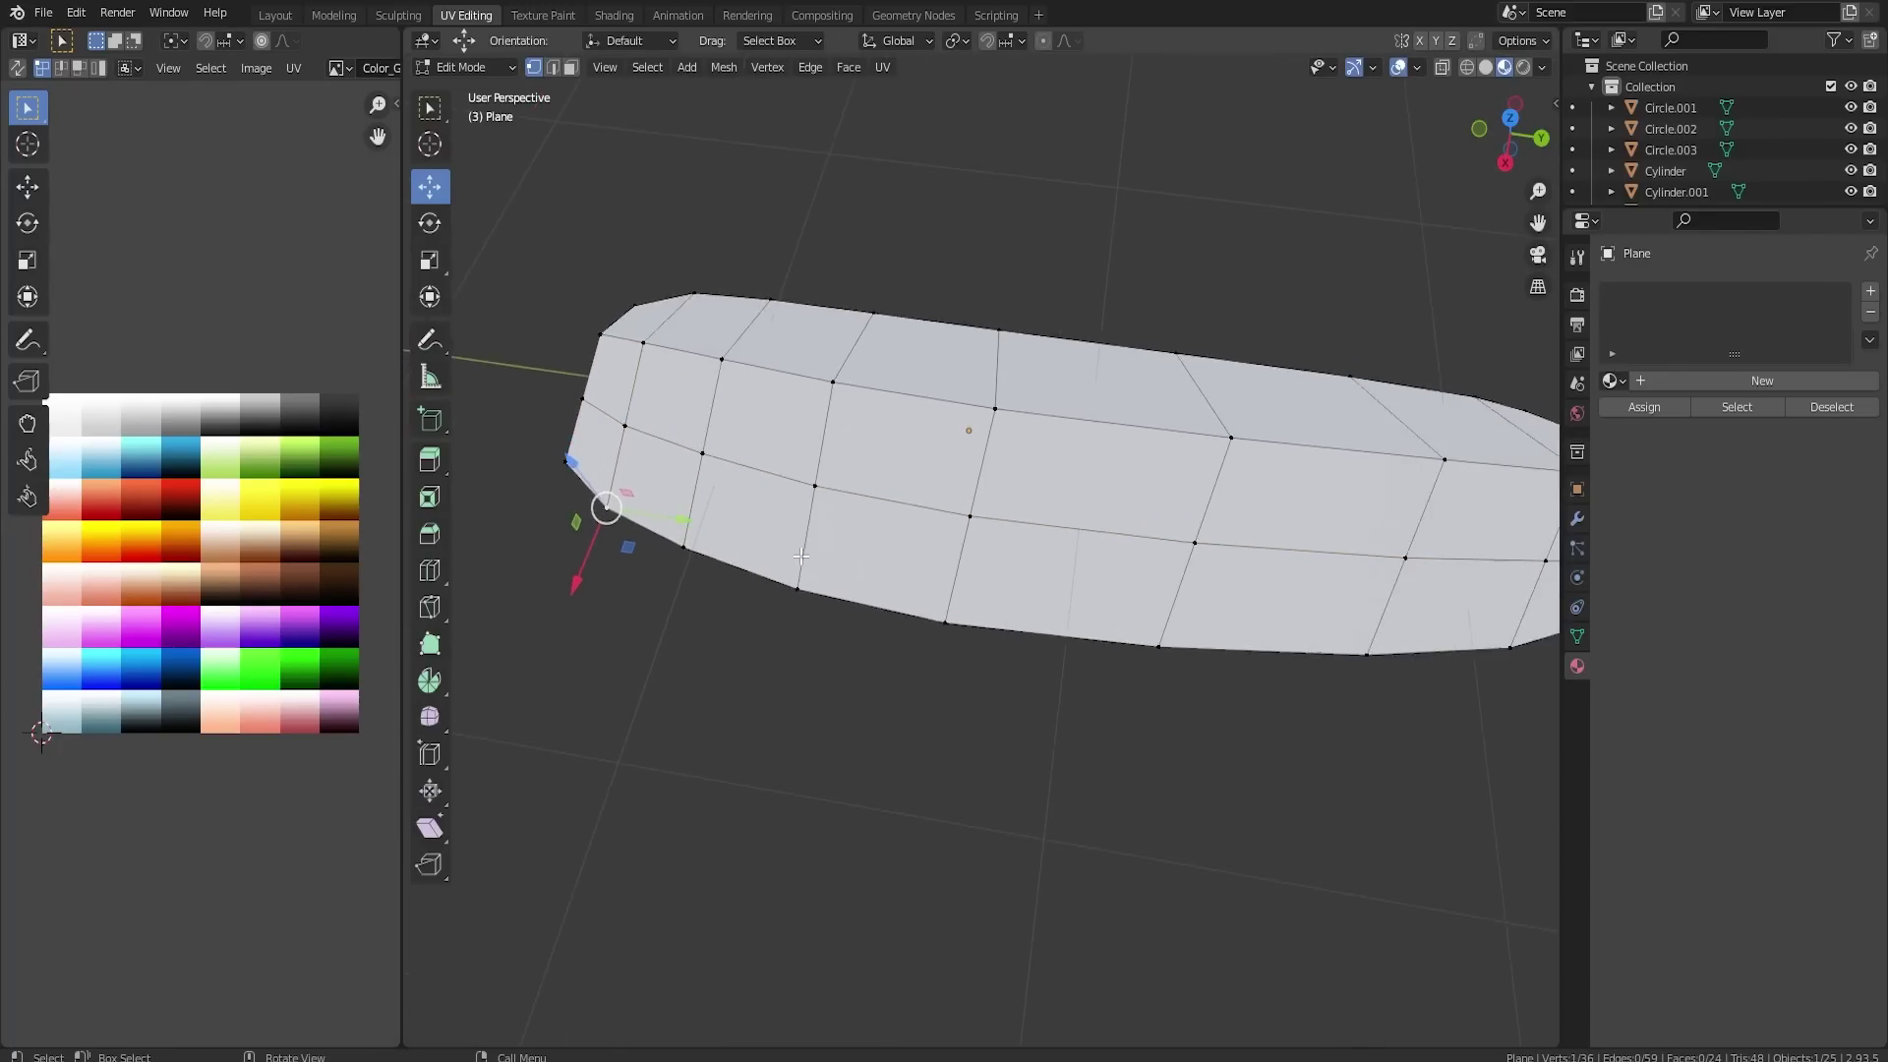
middle_click_drag(558, 519, 1012, 598, "shift")
scroll(895, 565, "up", 2)
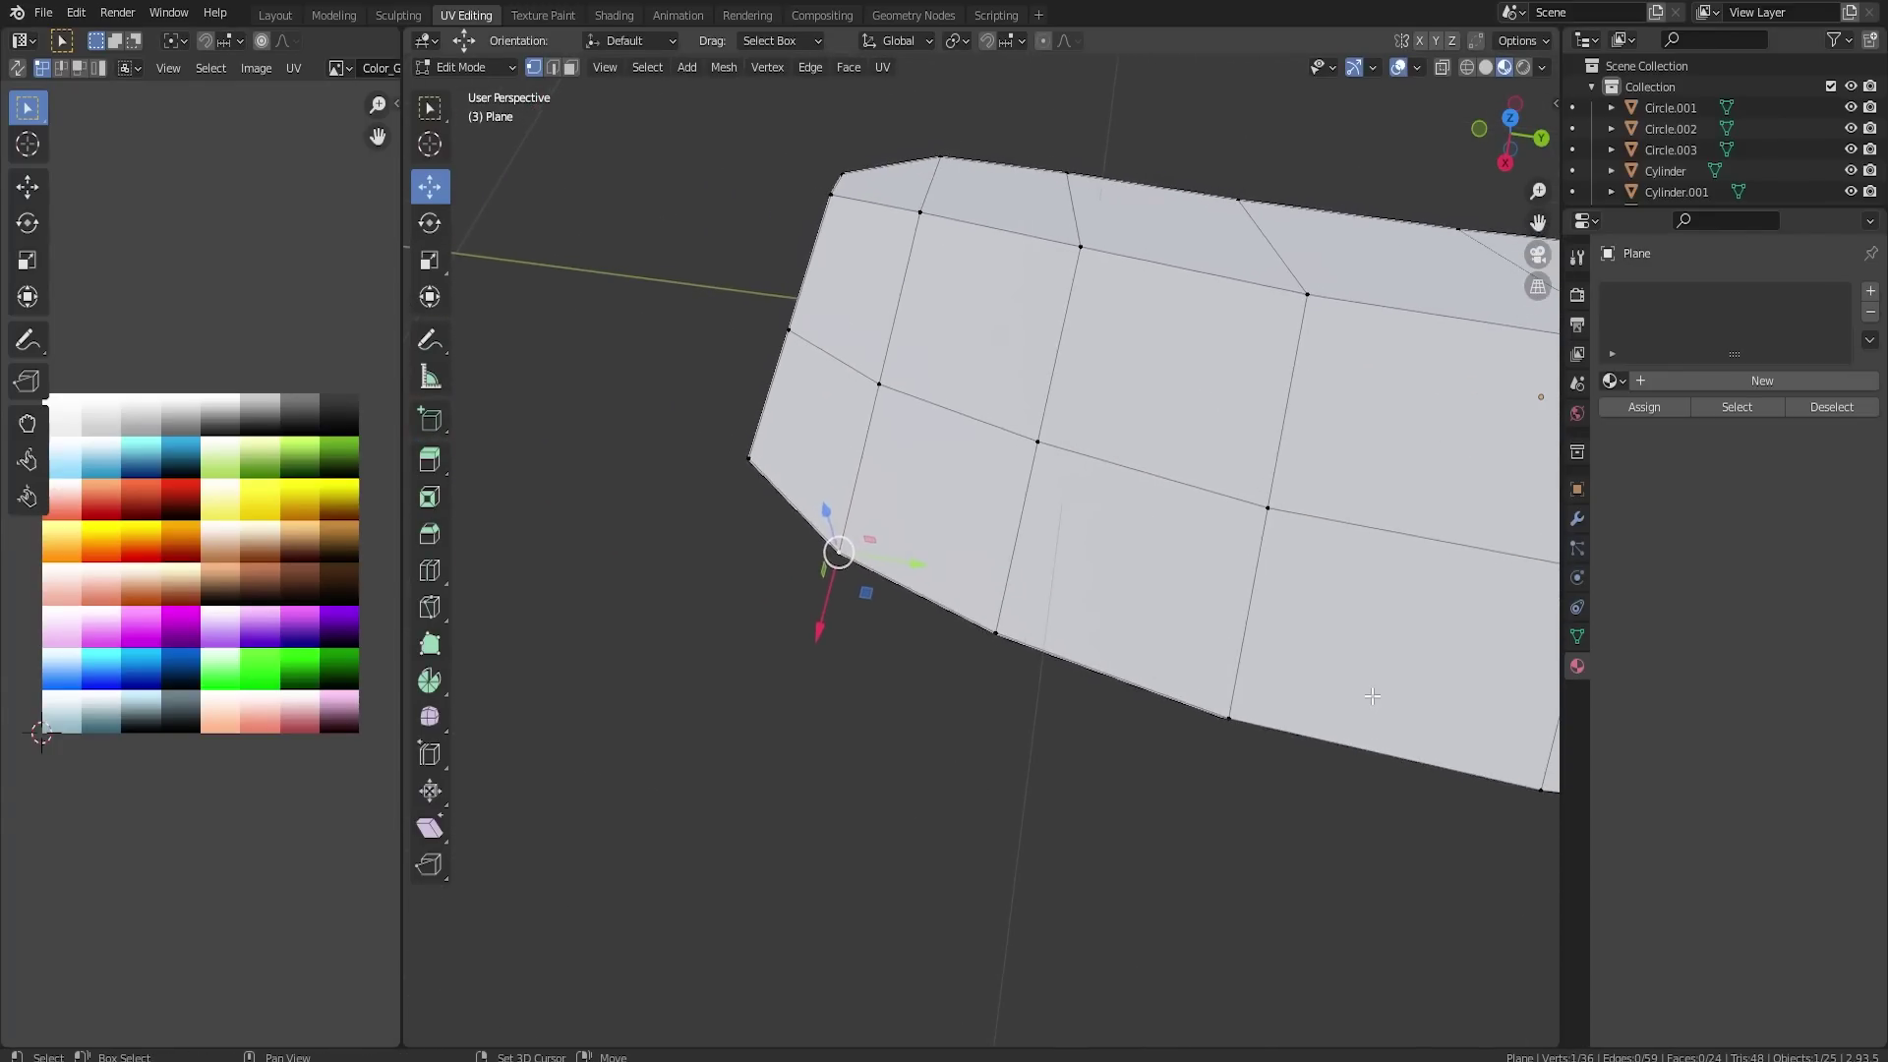
key("v")
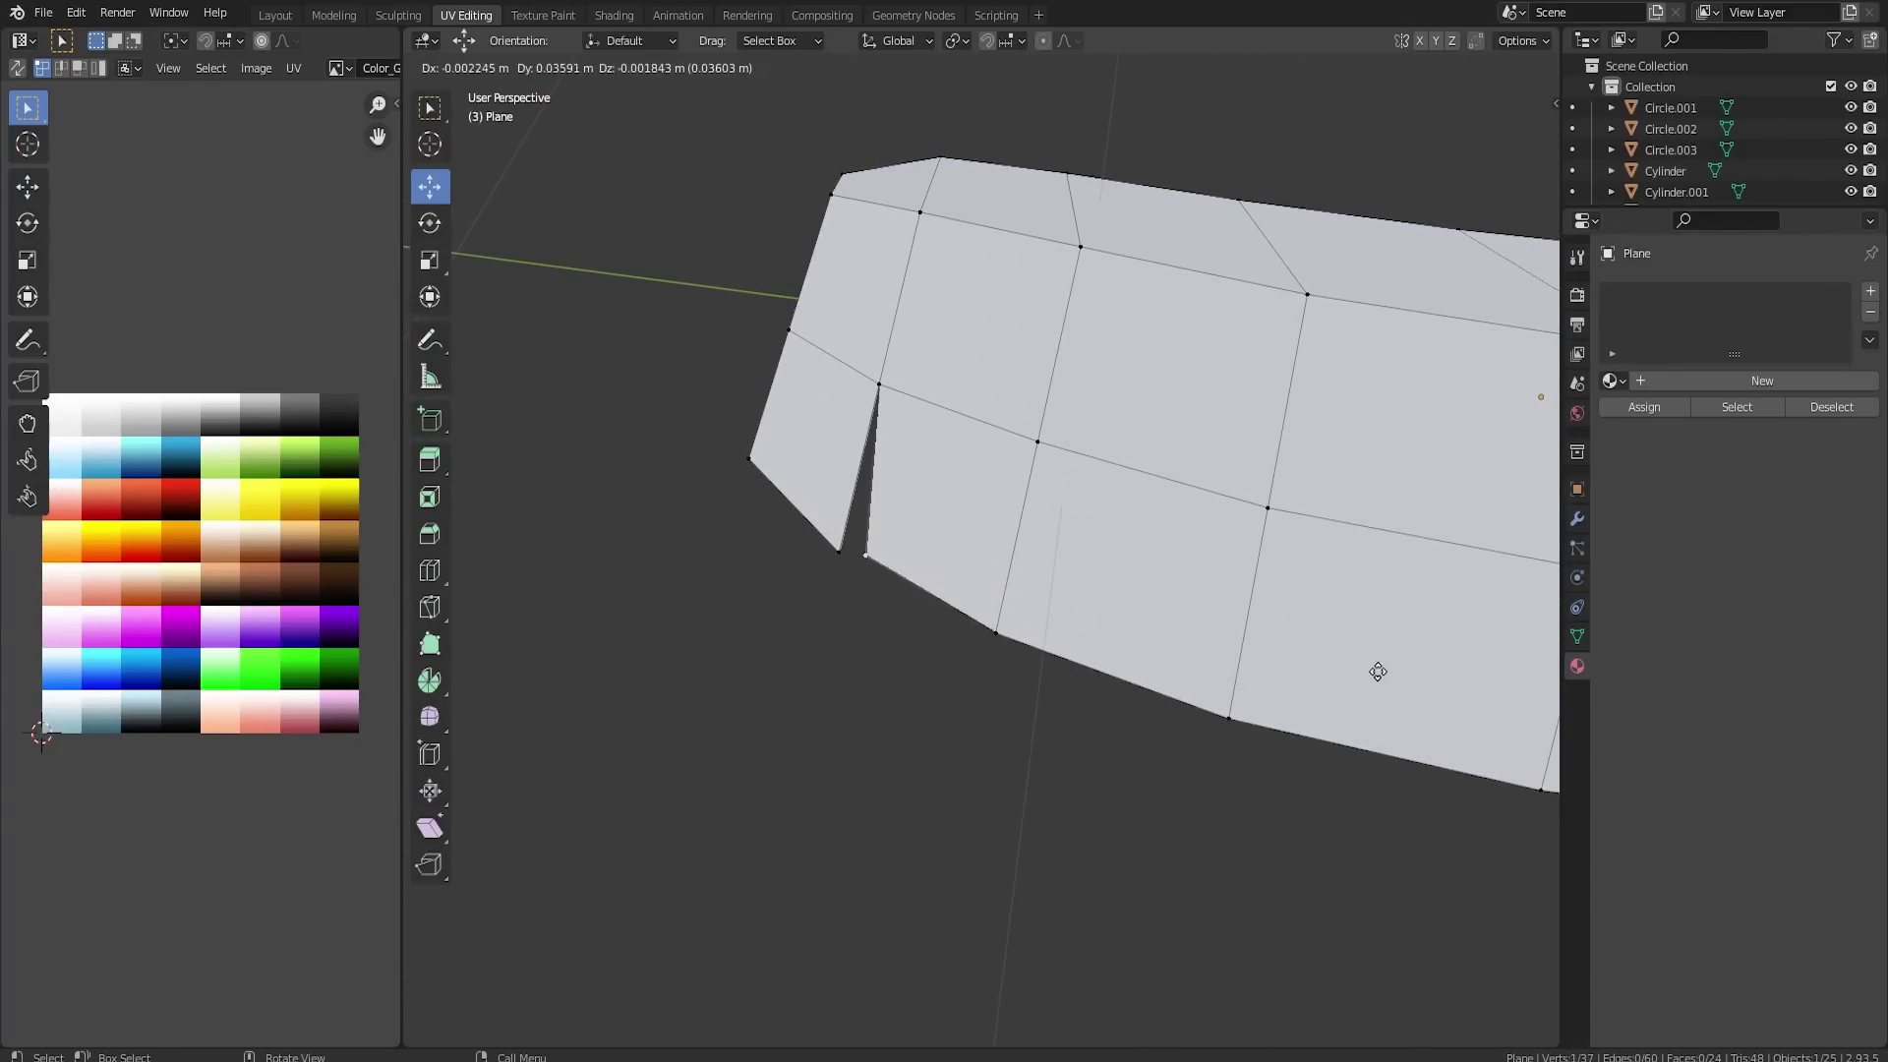
left_click(1239, 665)
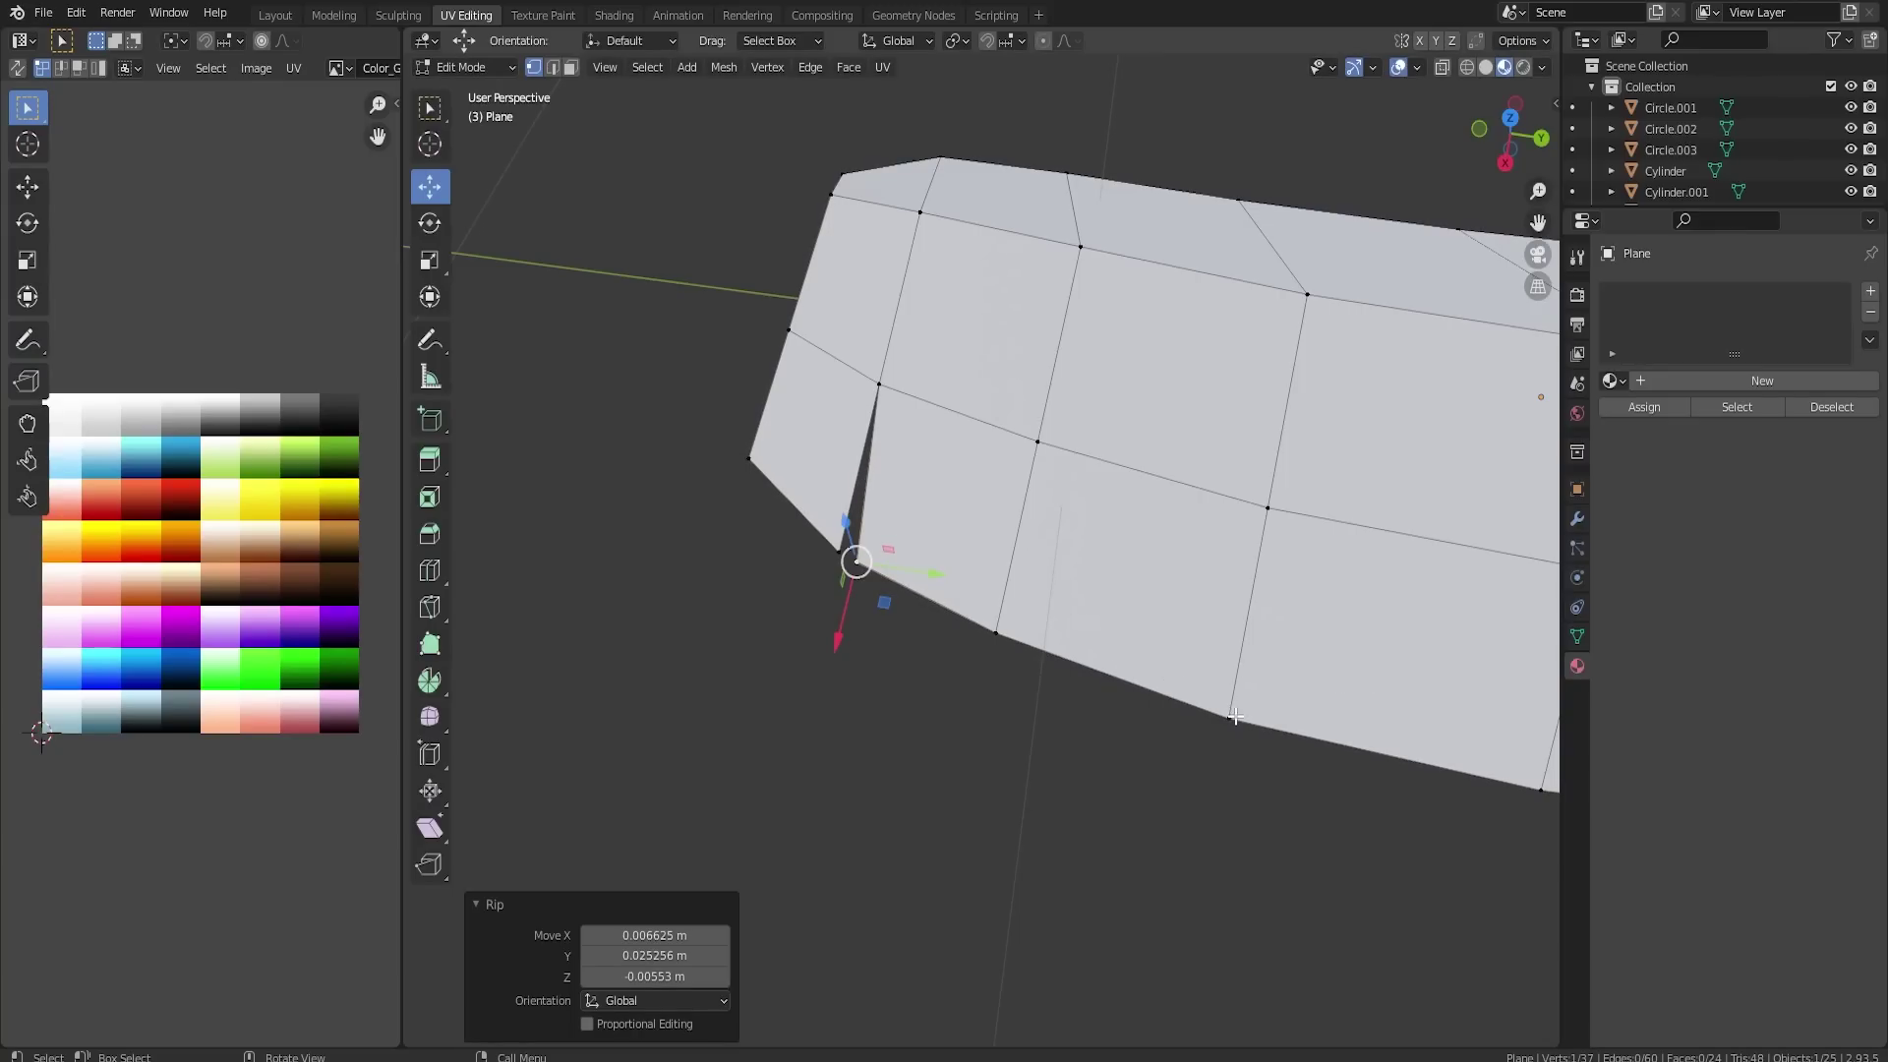
- Slide the loop-cut vertex on the fourth cross edge toward the ridge and rip the outer-edge vertex below it about 0.03 m along Y
left_click(1271, 513)
key("shift+v")
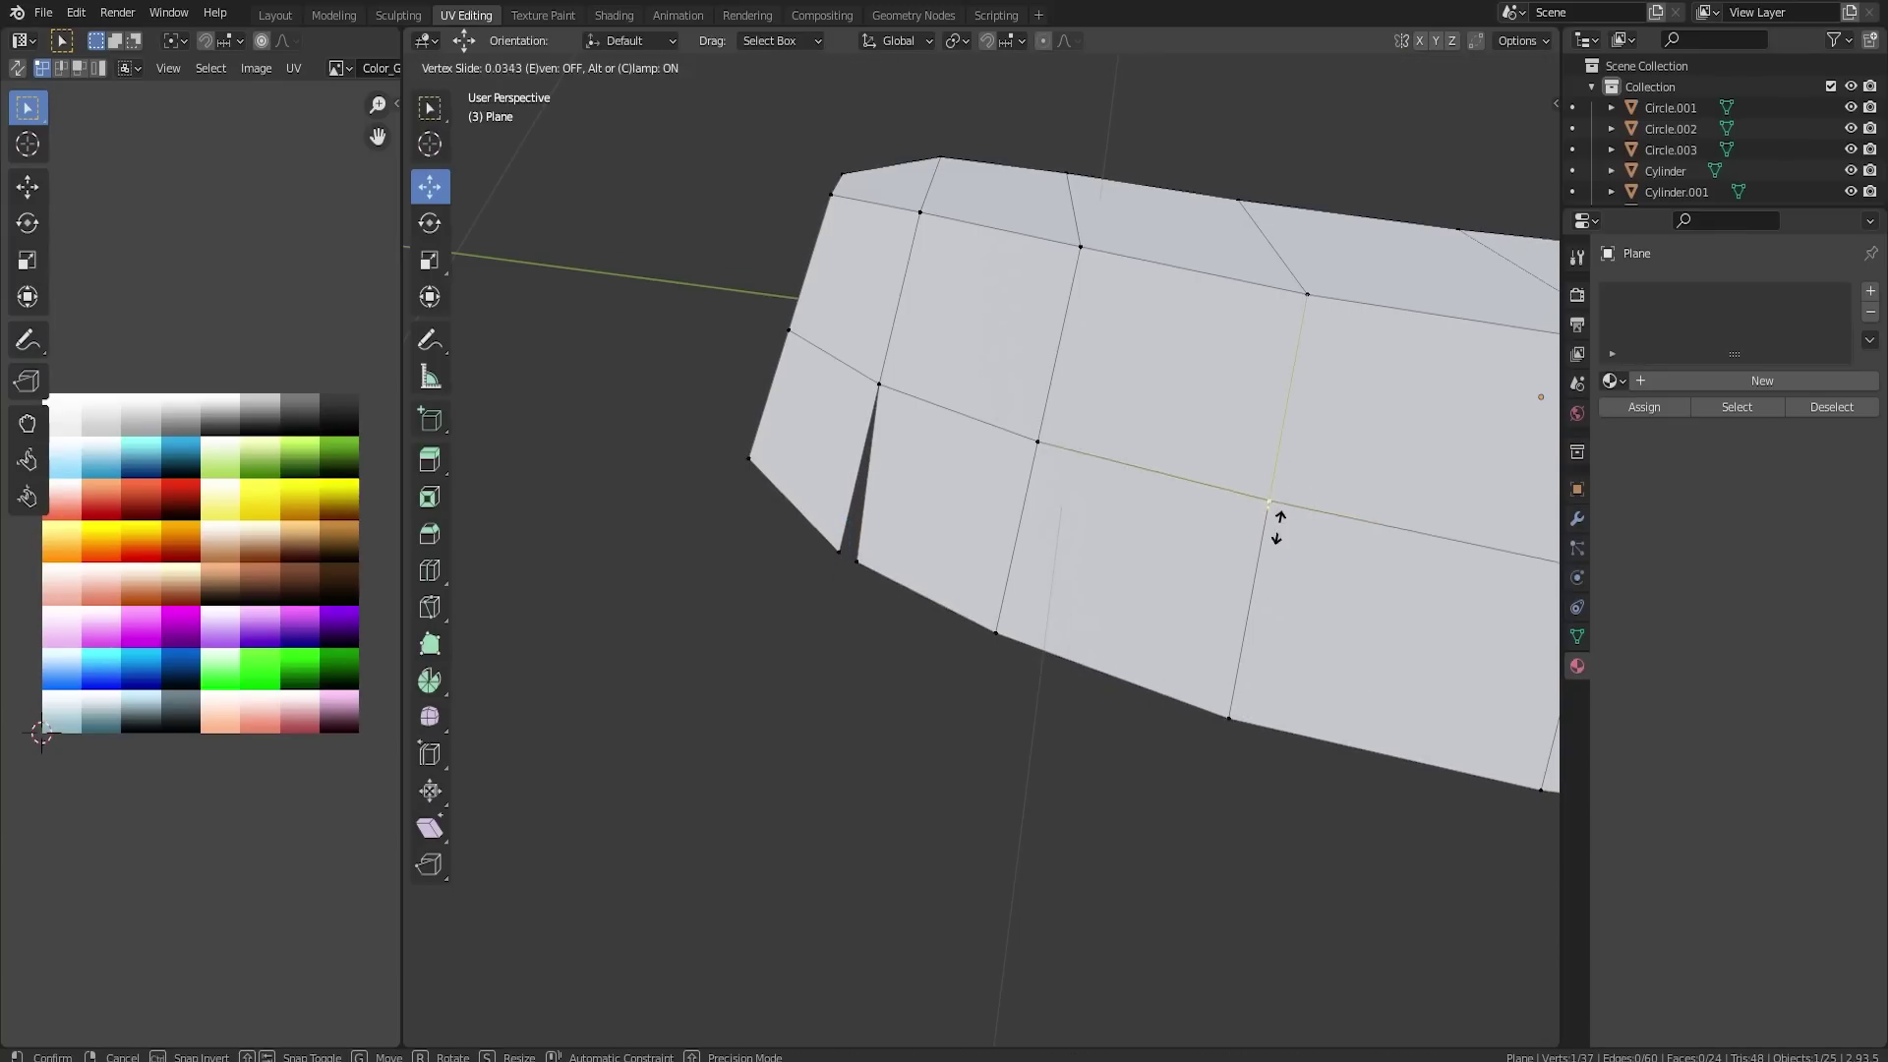
left_click(1287, 453)
left_click(1237, 712)
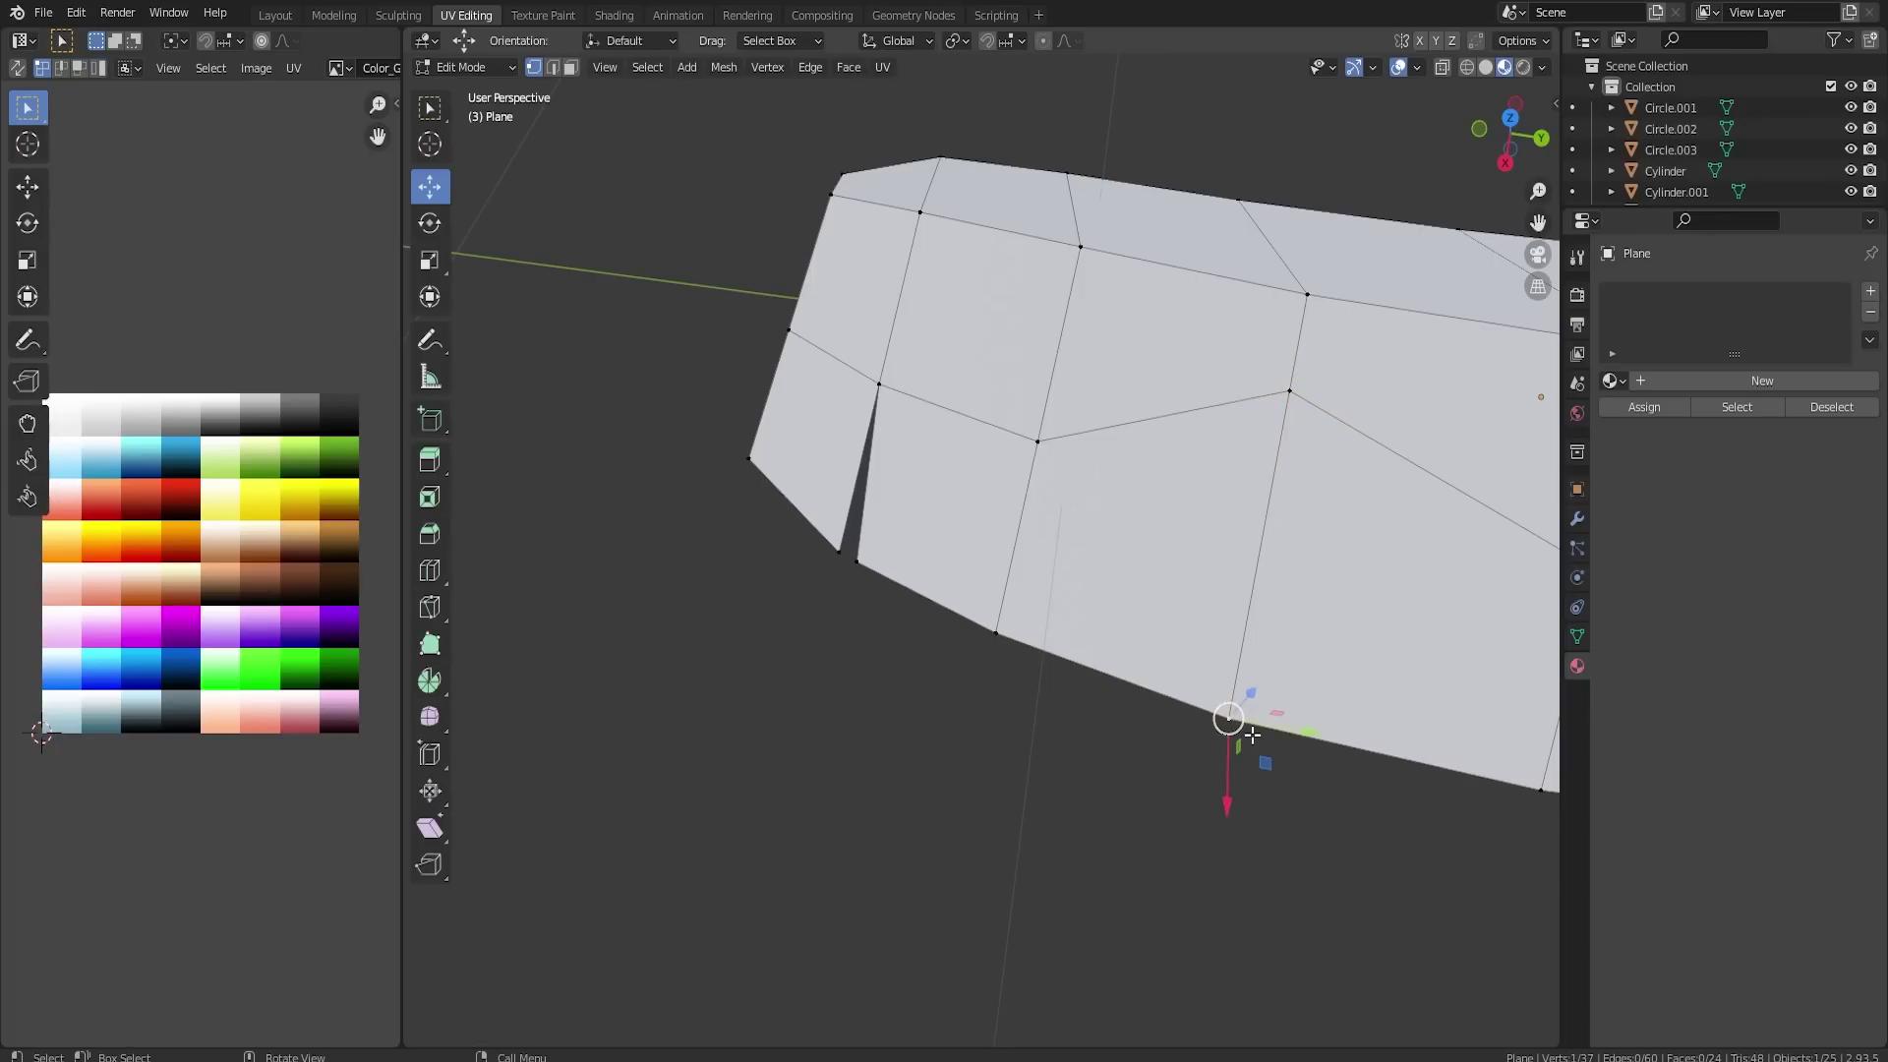
key("v")
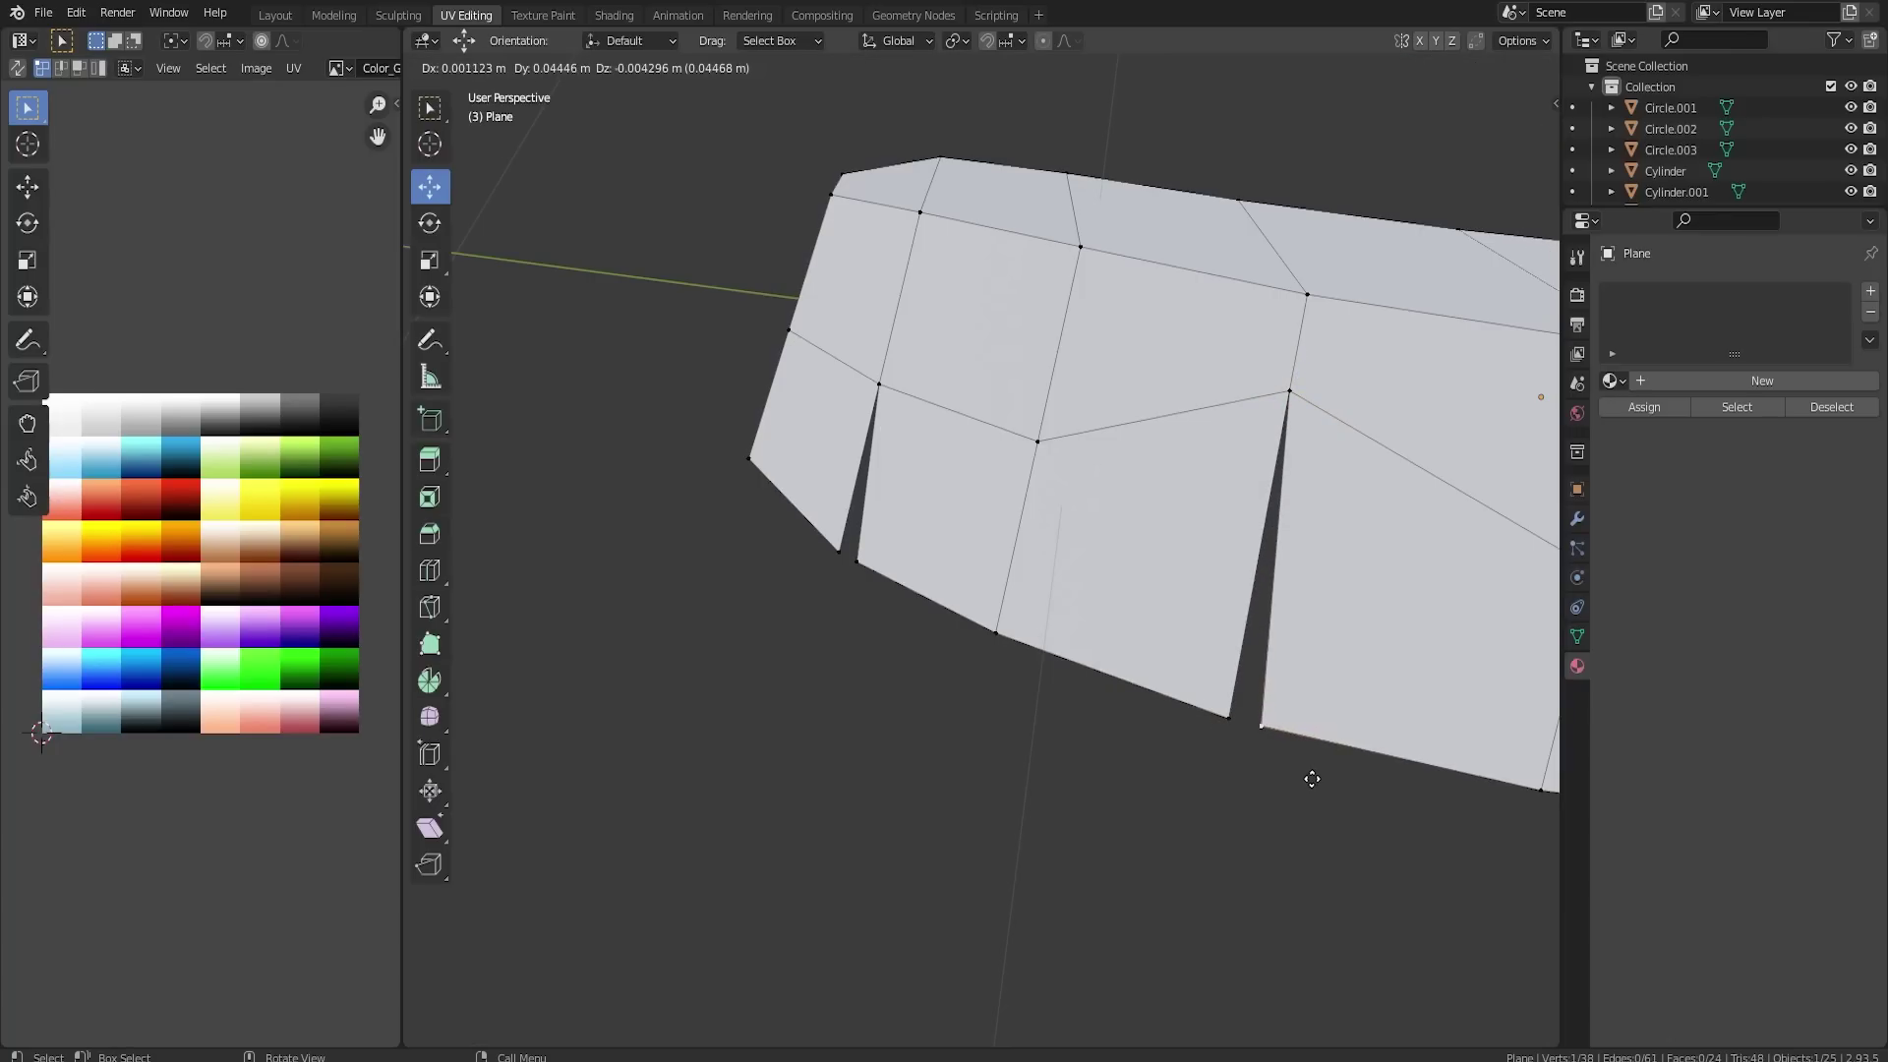
left_click(1276, 762)
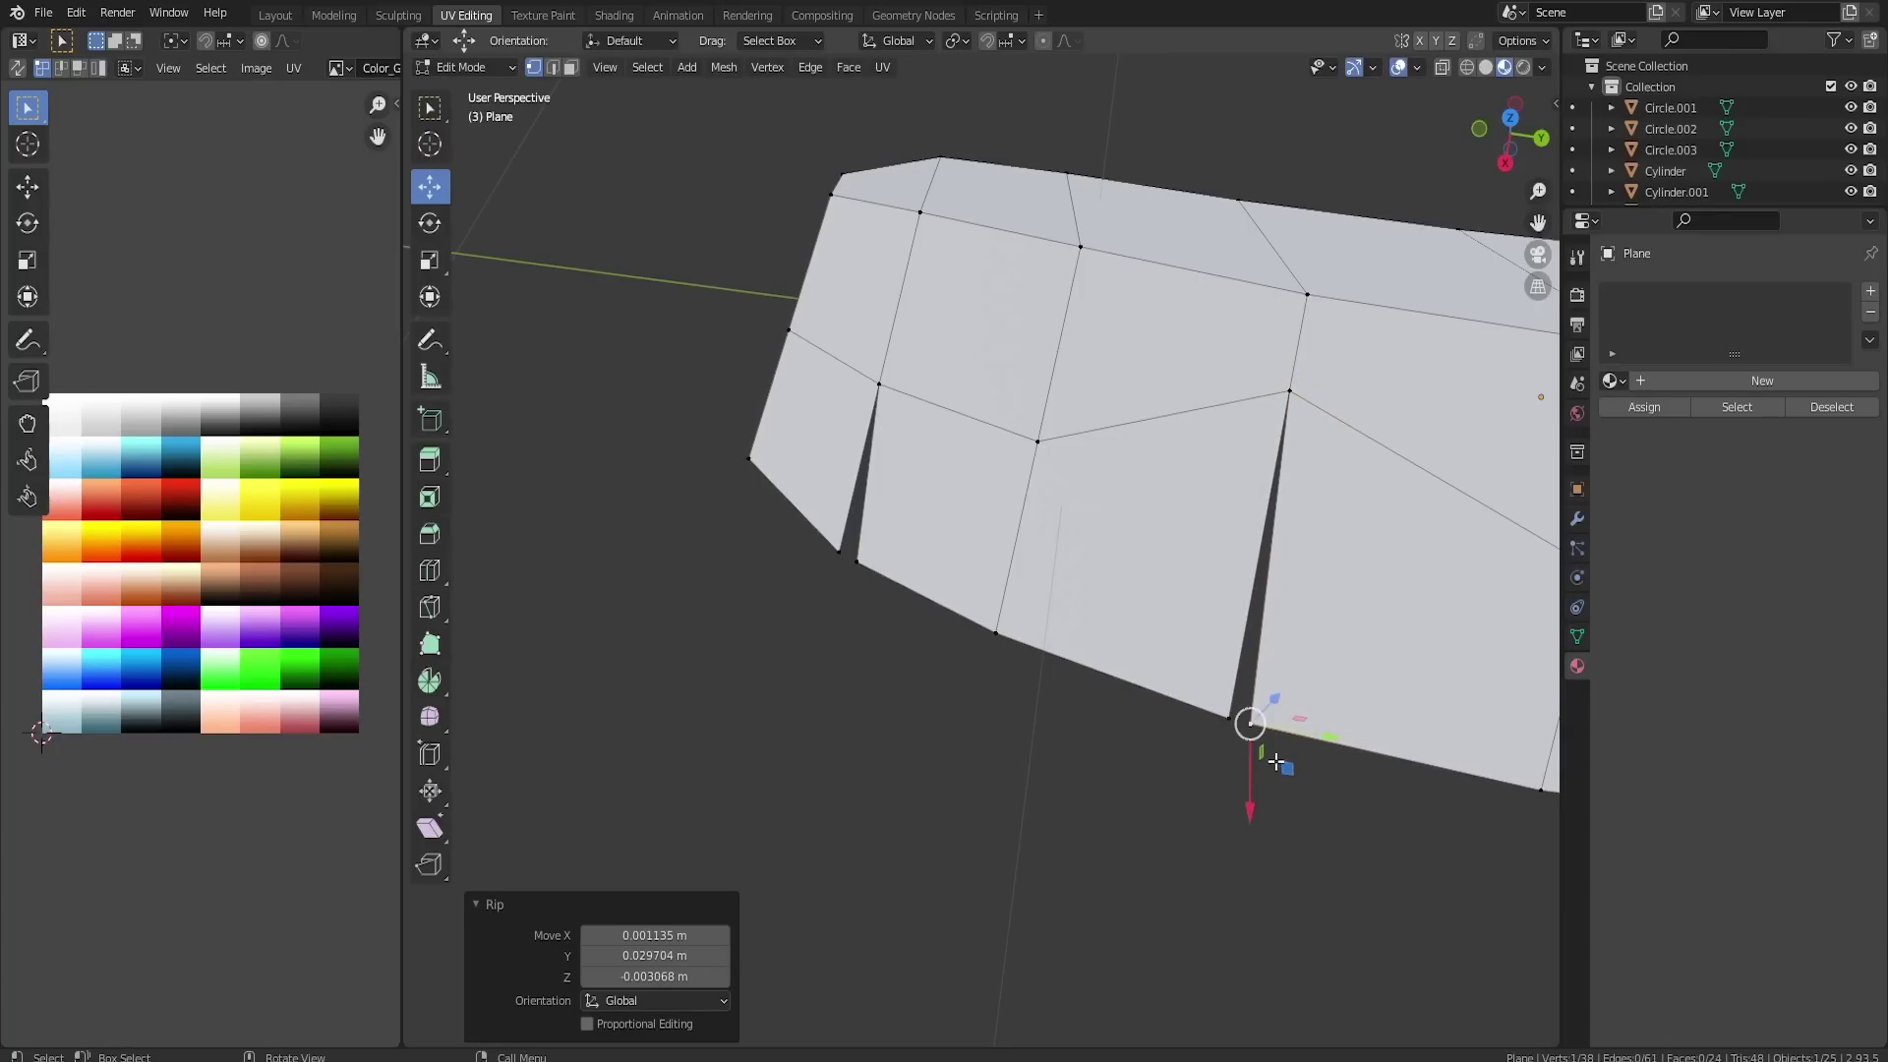
- Try widening the longer notch by moving its trunk-side lip vertex about 0.019 m along negative Y
left_click(1224, 721)
left_click_drag(1272, 734, 1254, 728)
scroll(1315, 723, "down", 1)
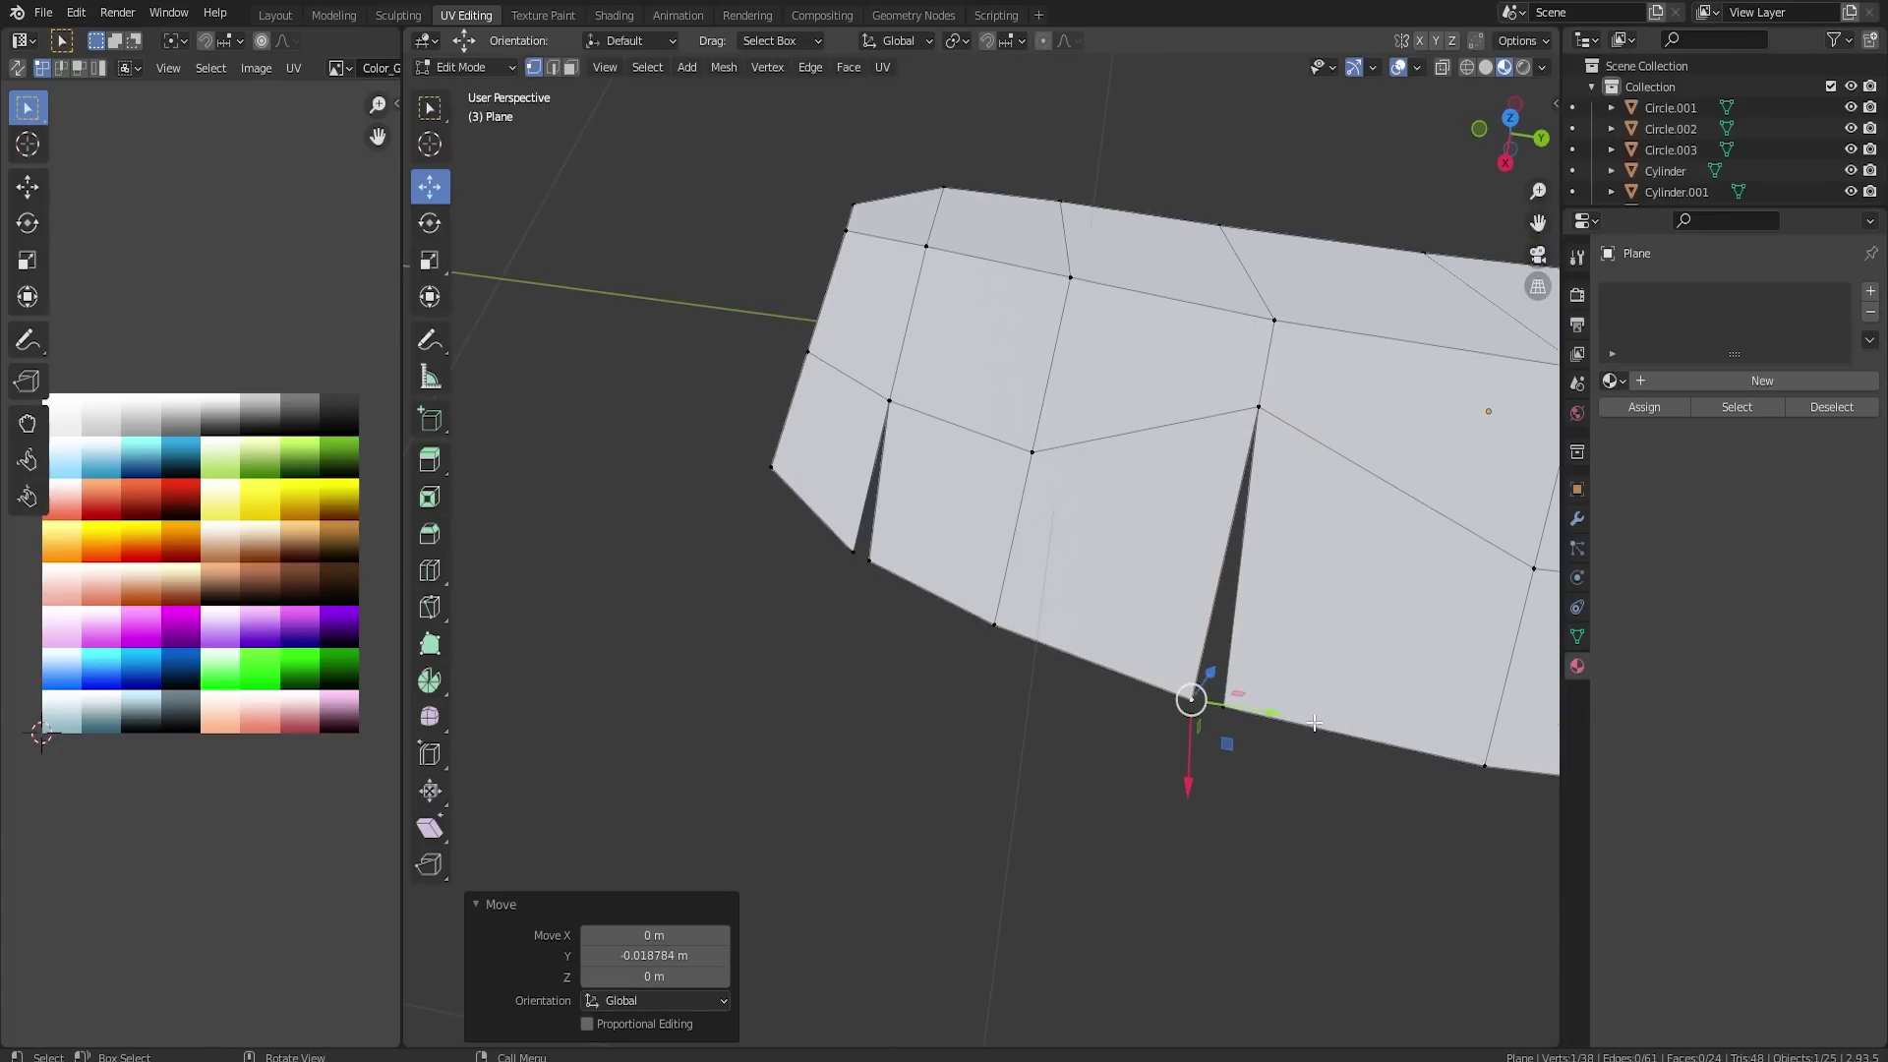
scroll(1315, 723, "down", 1)
middle_click_drag(699, 702, 405, 637, "shift")
middle_click_drag(1541, 636, 967, 572, "shift")
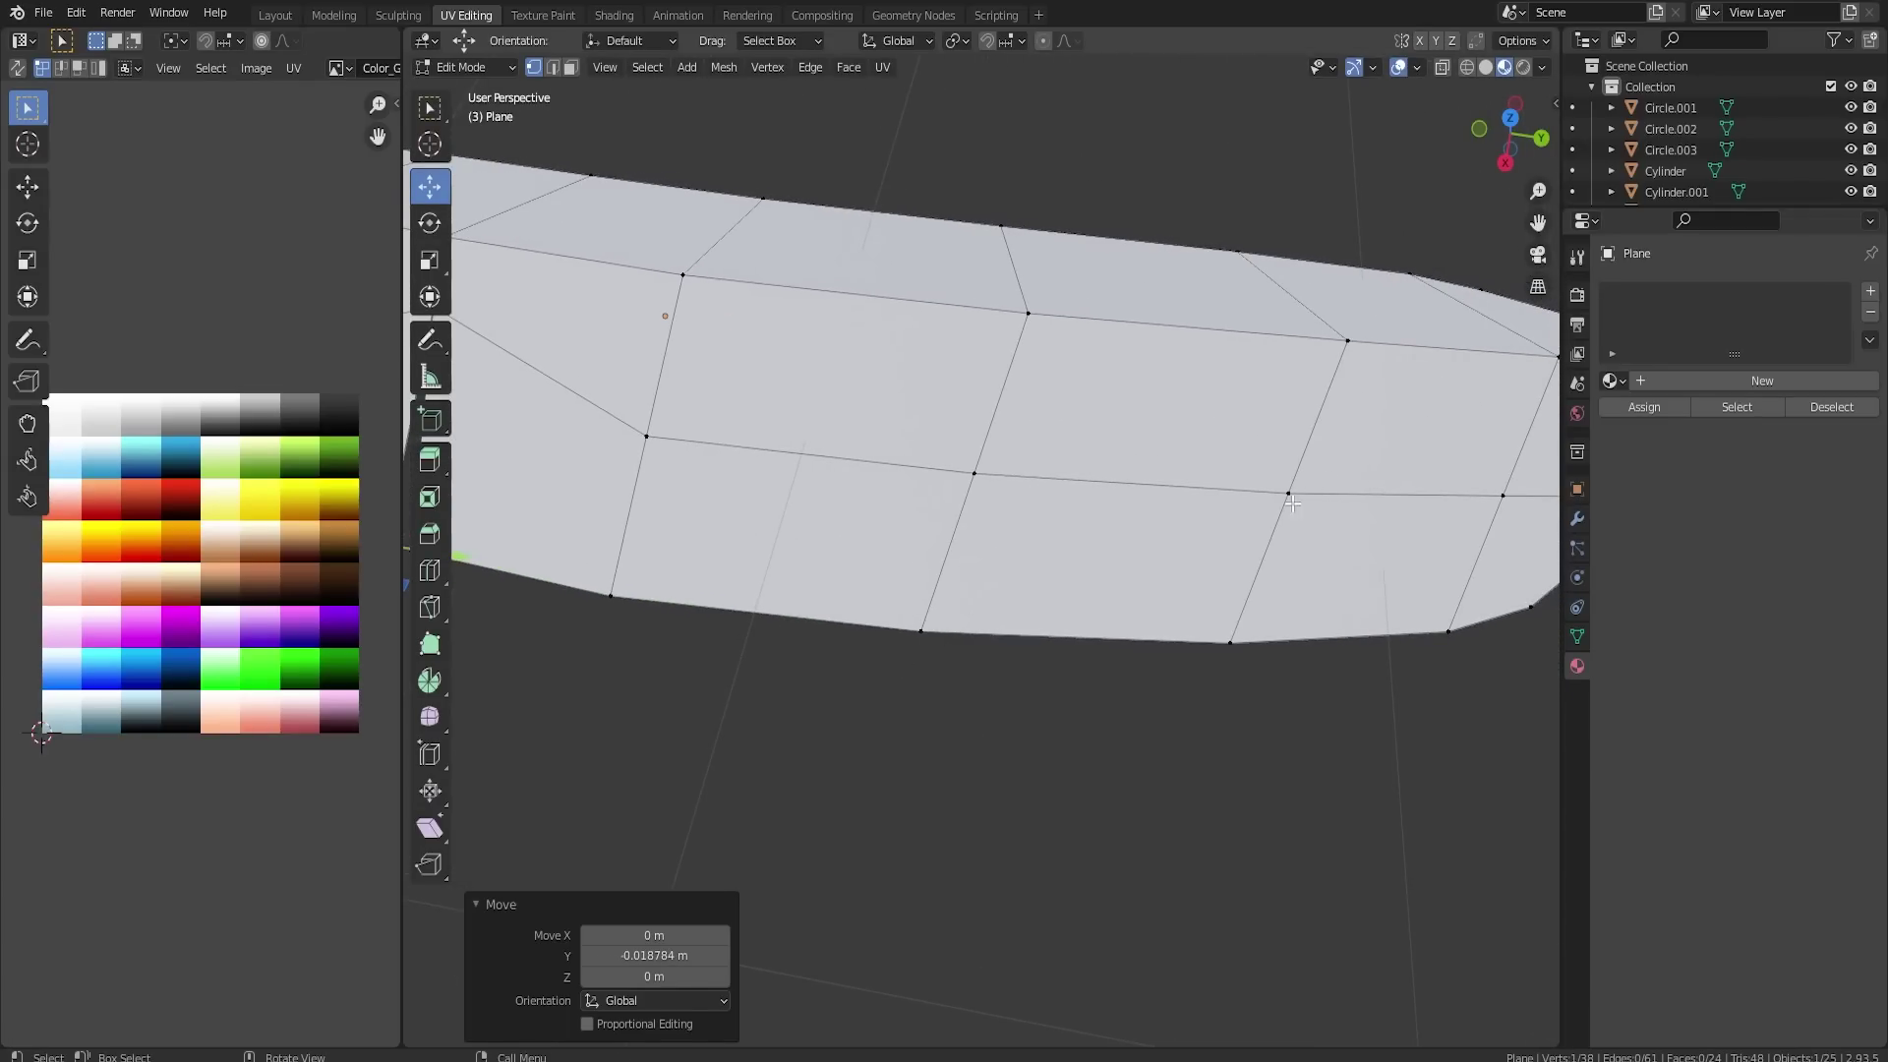
scroll(1292, 503, "down", 6)
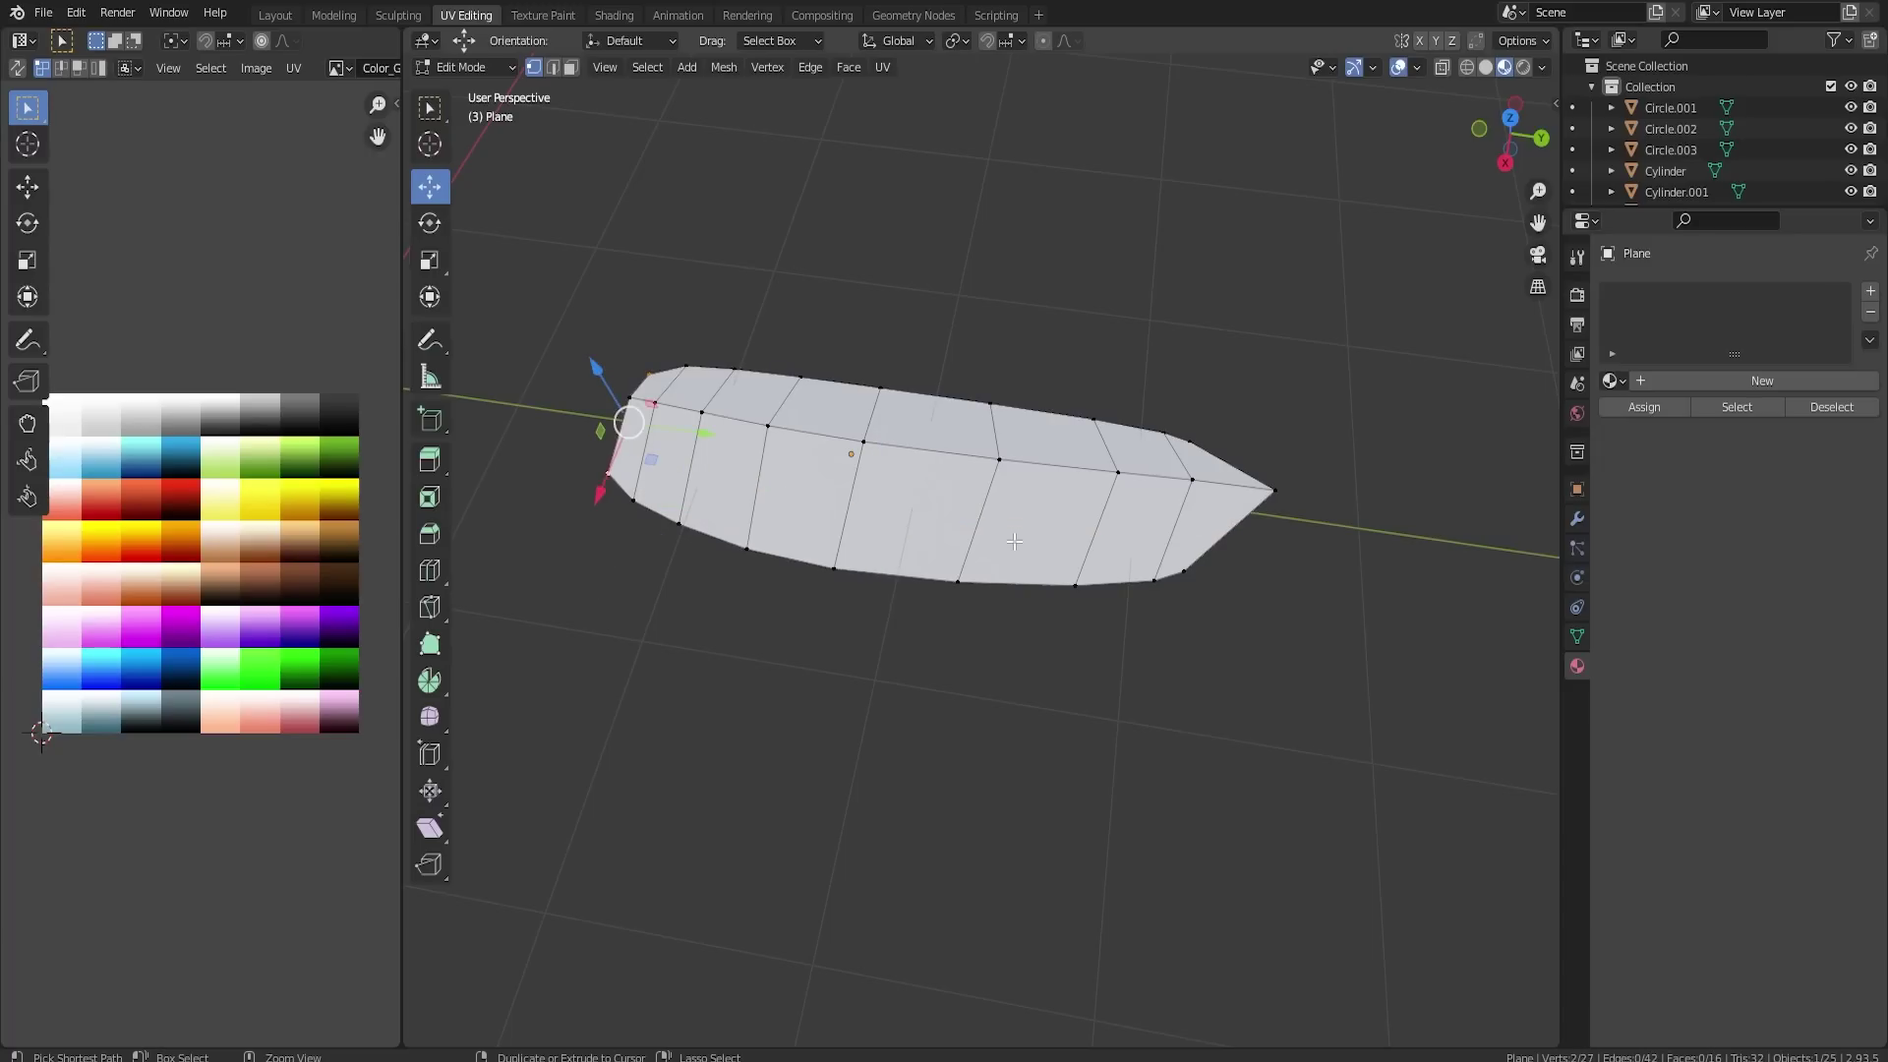
- Duplicate the leaf object and move the copy about 3.13 m along Y, beyond the original leaf's tip
key("Tab")
key("shift+d")
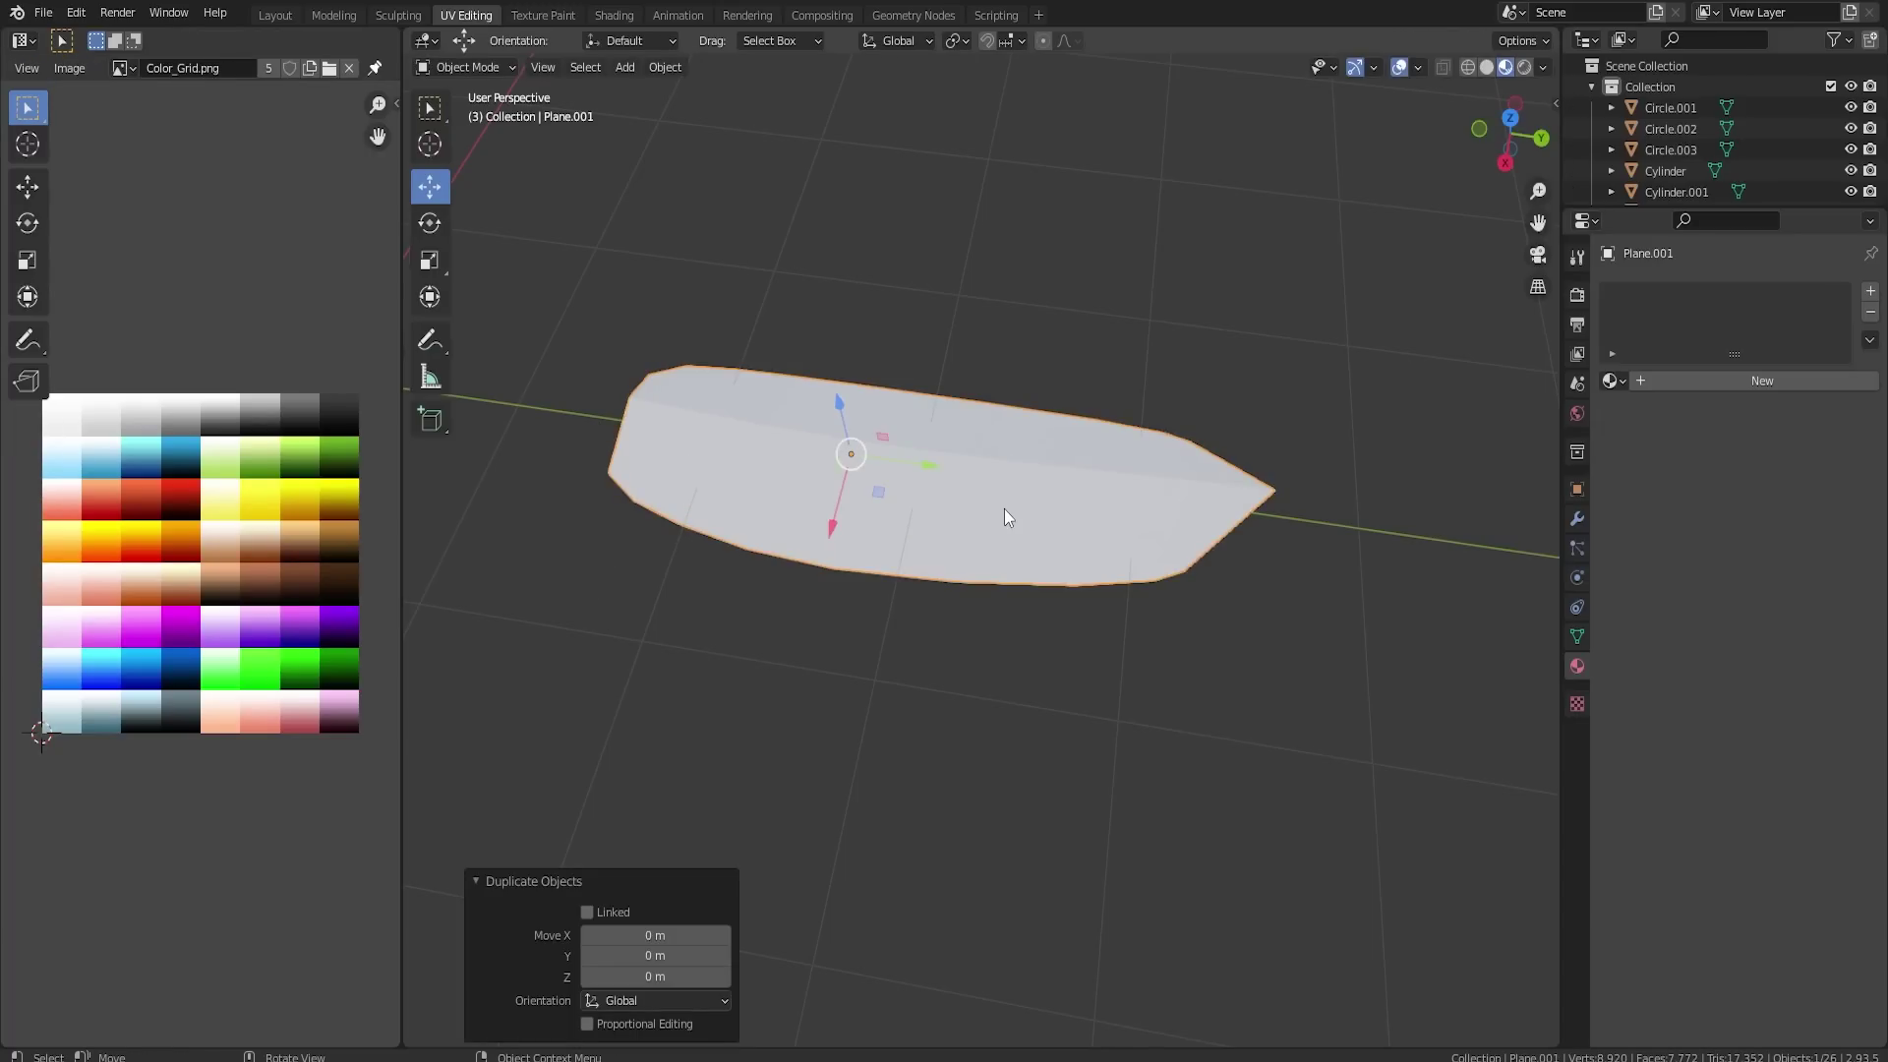
scroll(1005, 509, "down", 3)
left_click(1338, 547)
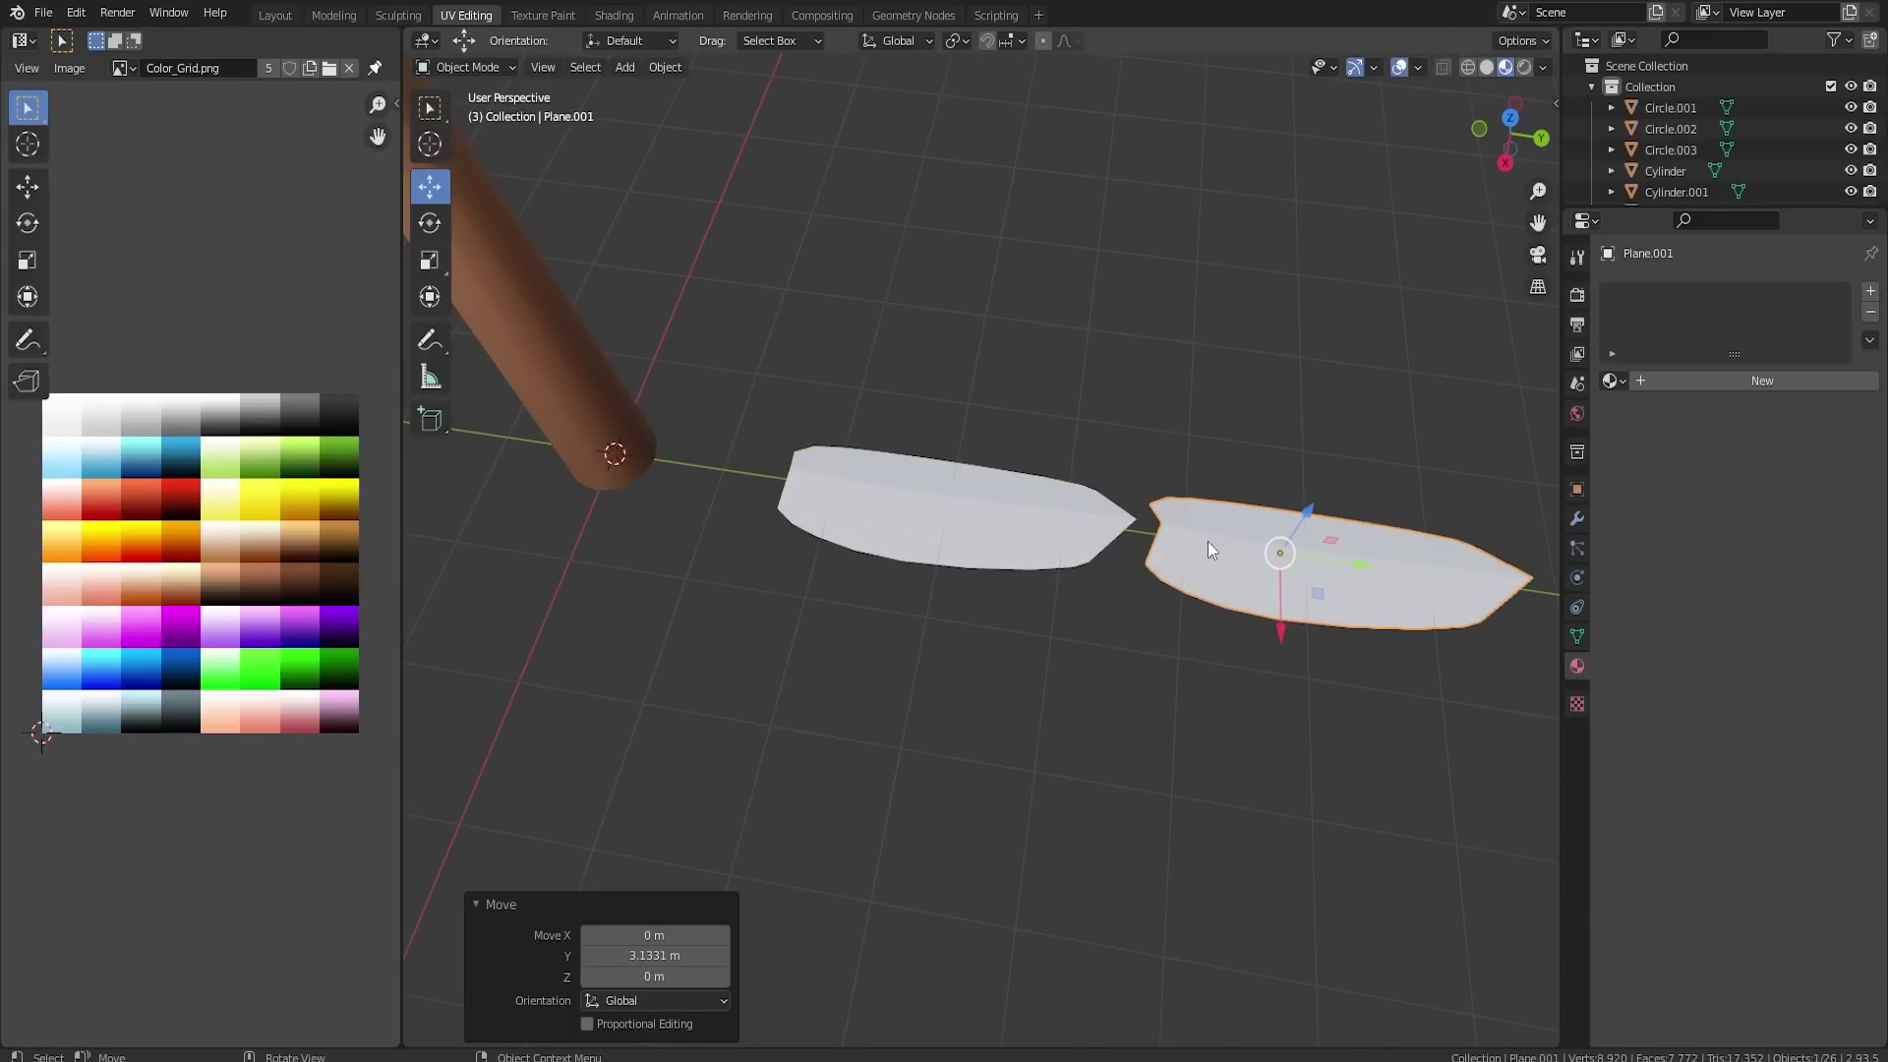
middle_click_drag(1207, 549, 1013, 536, "shift")
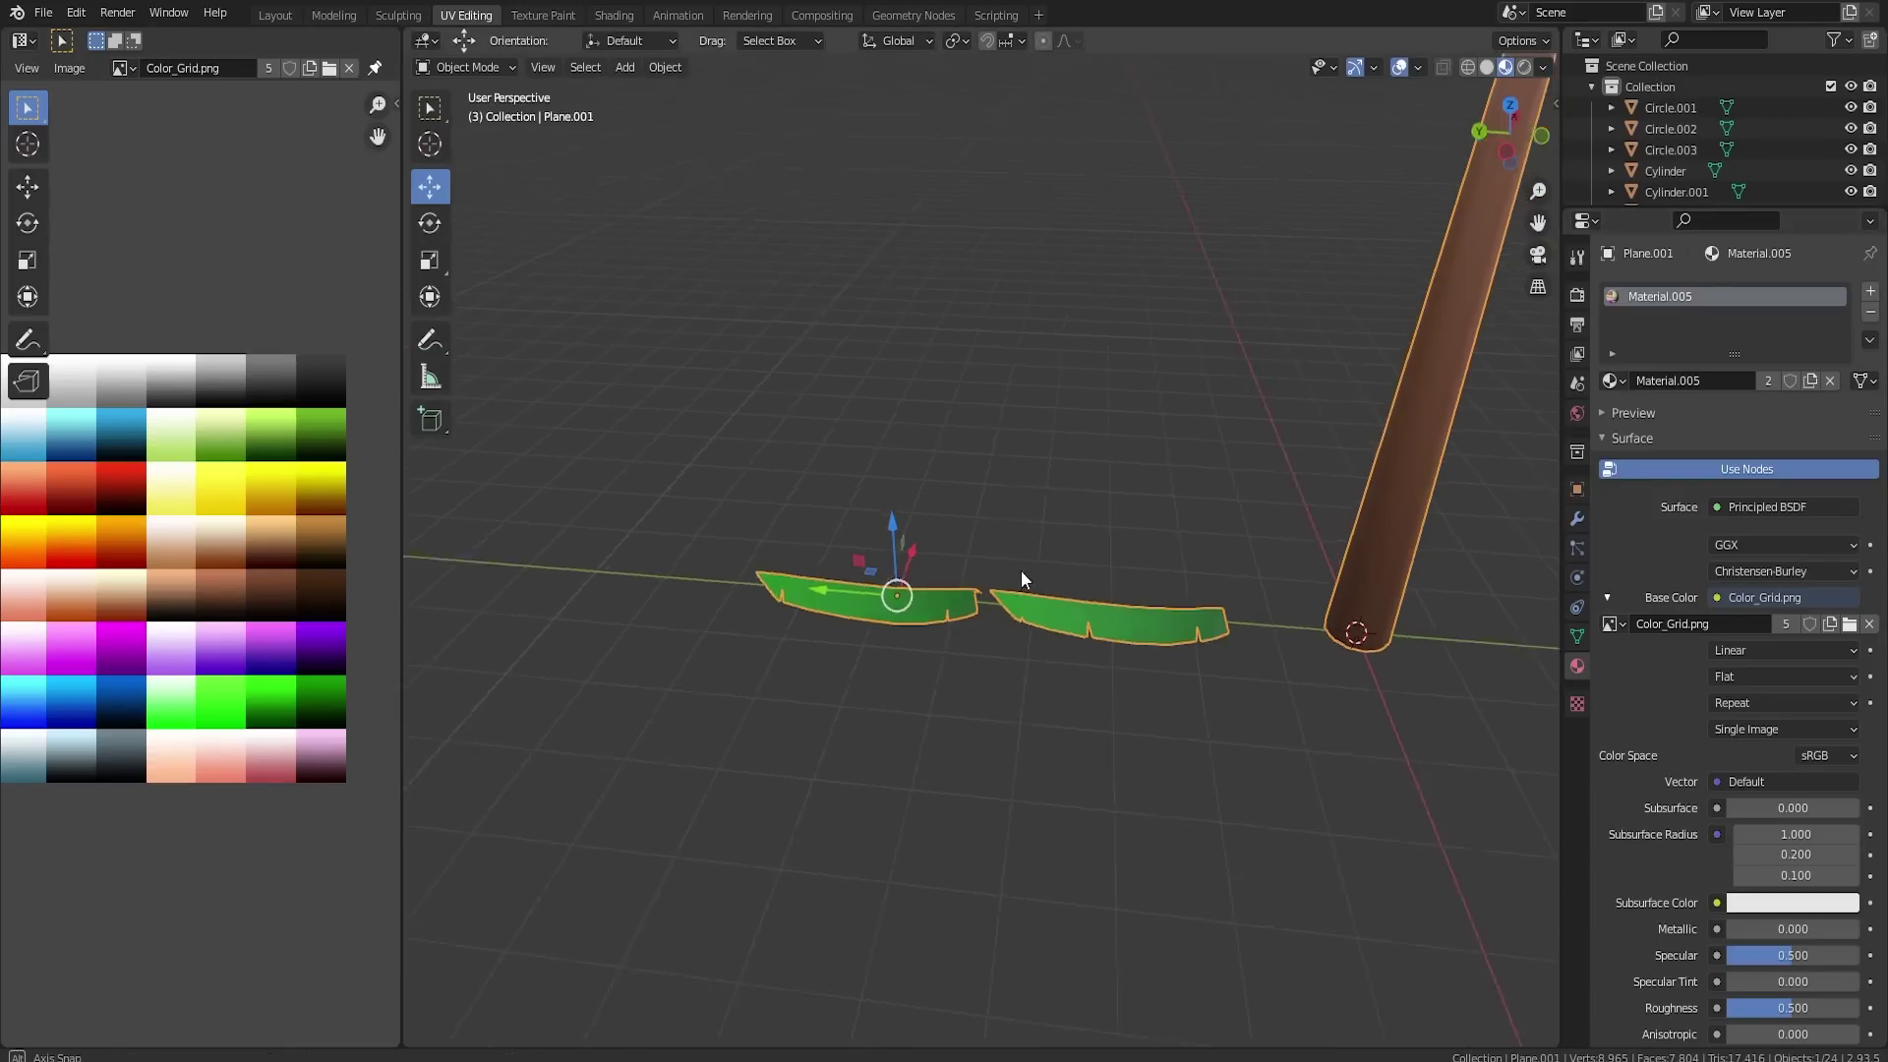
- Select the whole leaf nearer the trunk in Edit Mode, raise it about 2.36 m, and bring its base against the trunk along Y
middle_click_drag(1021, 575, 1392, 689)
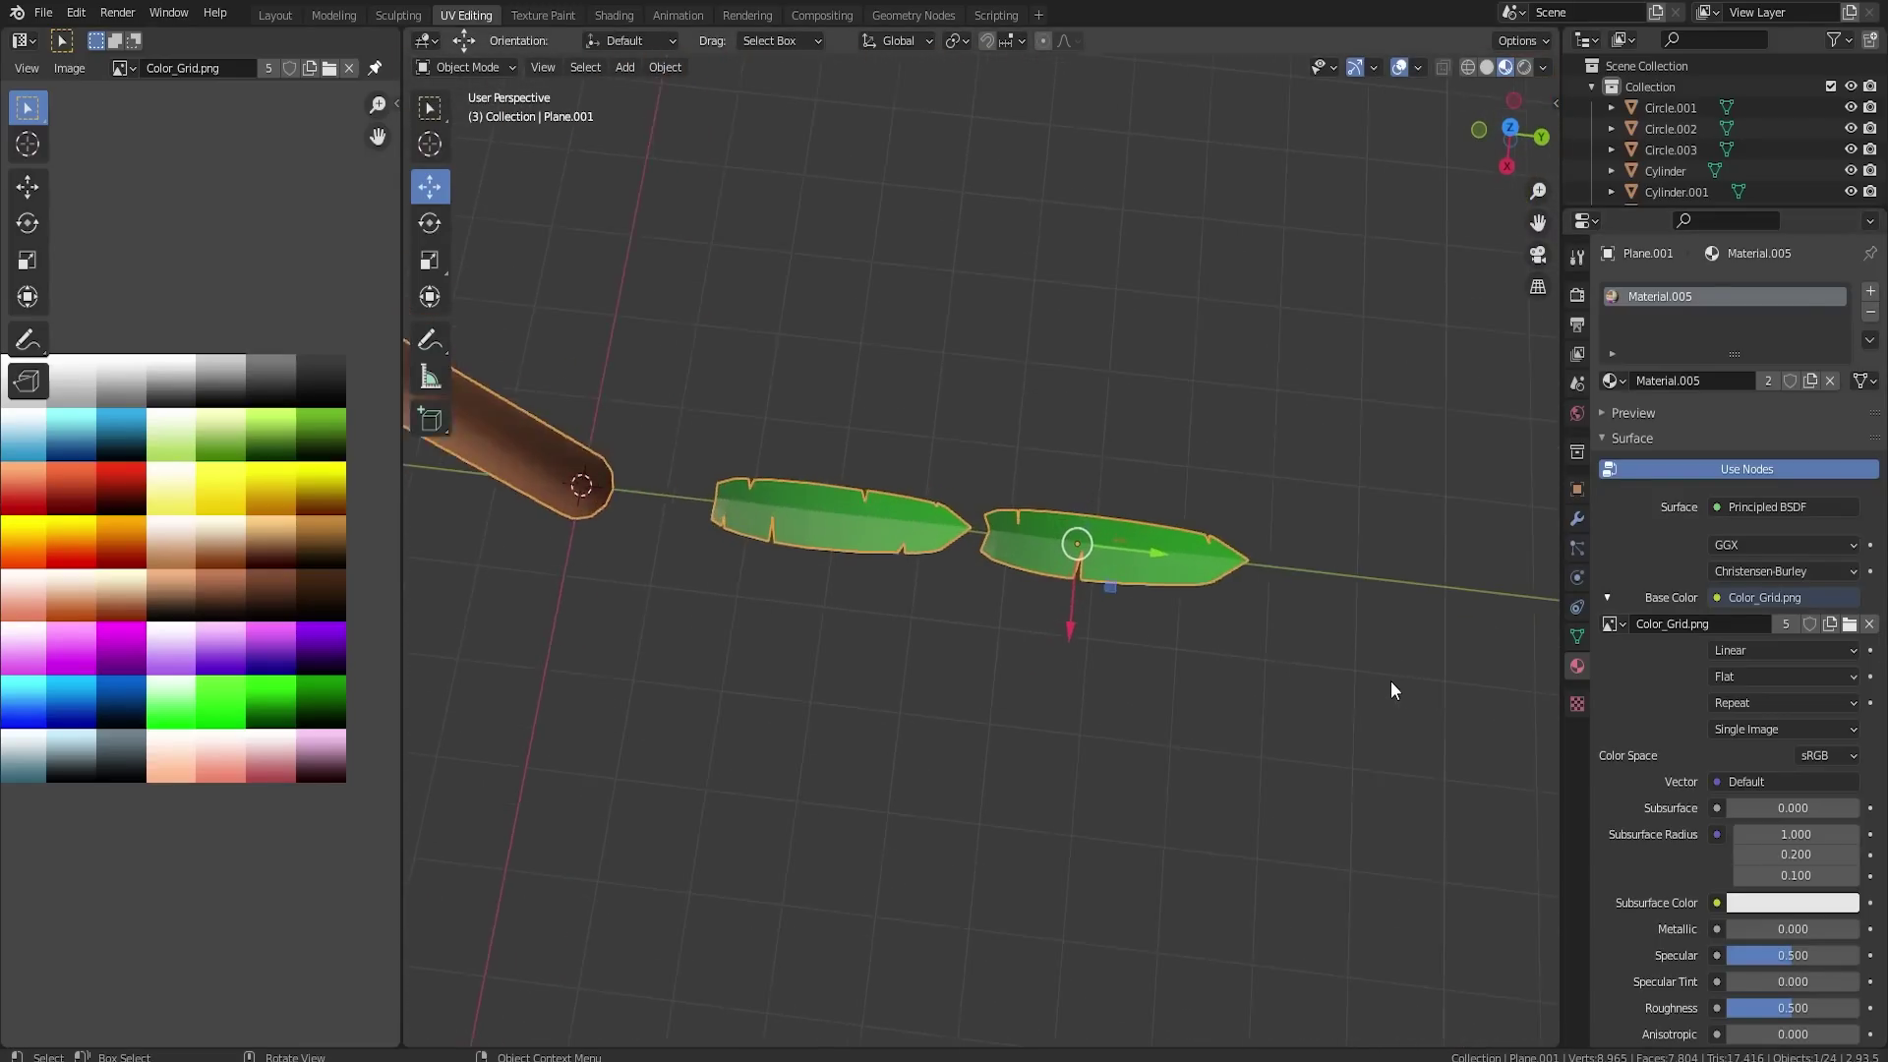
scroll(875, 604, "up", 3)
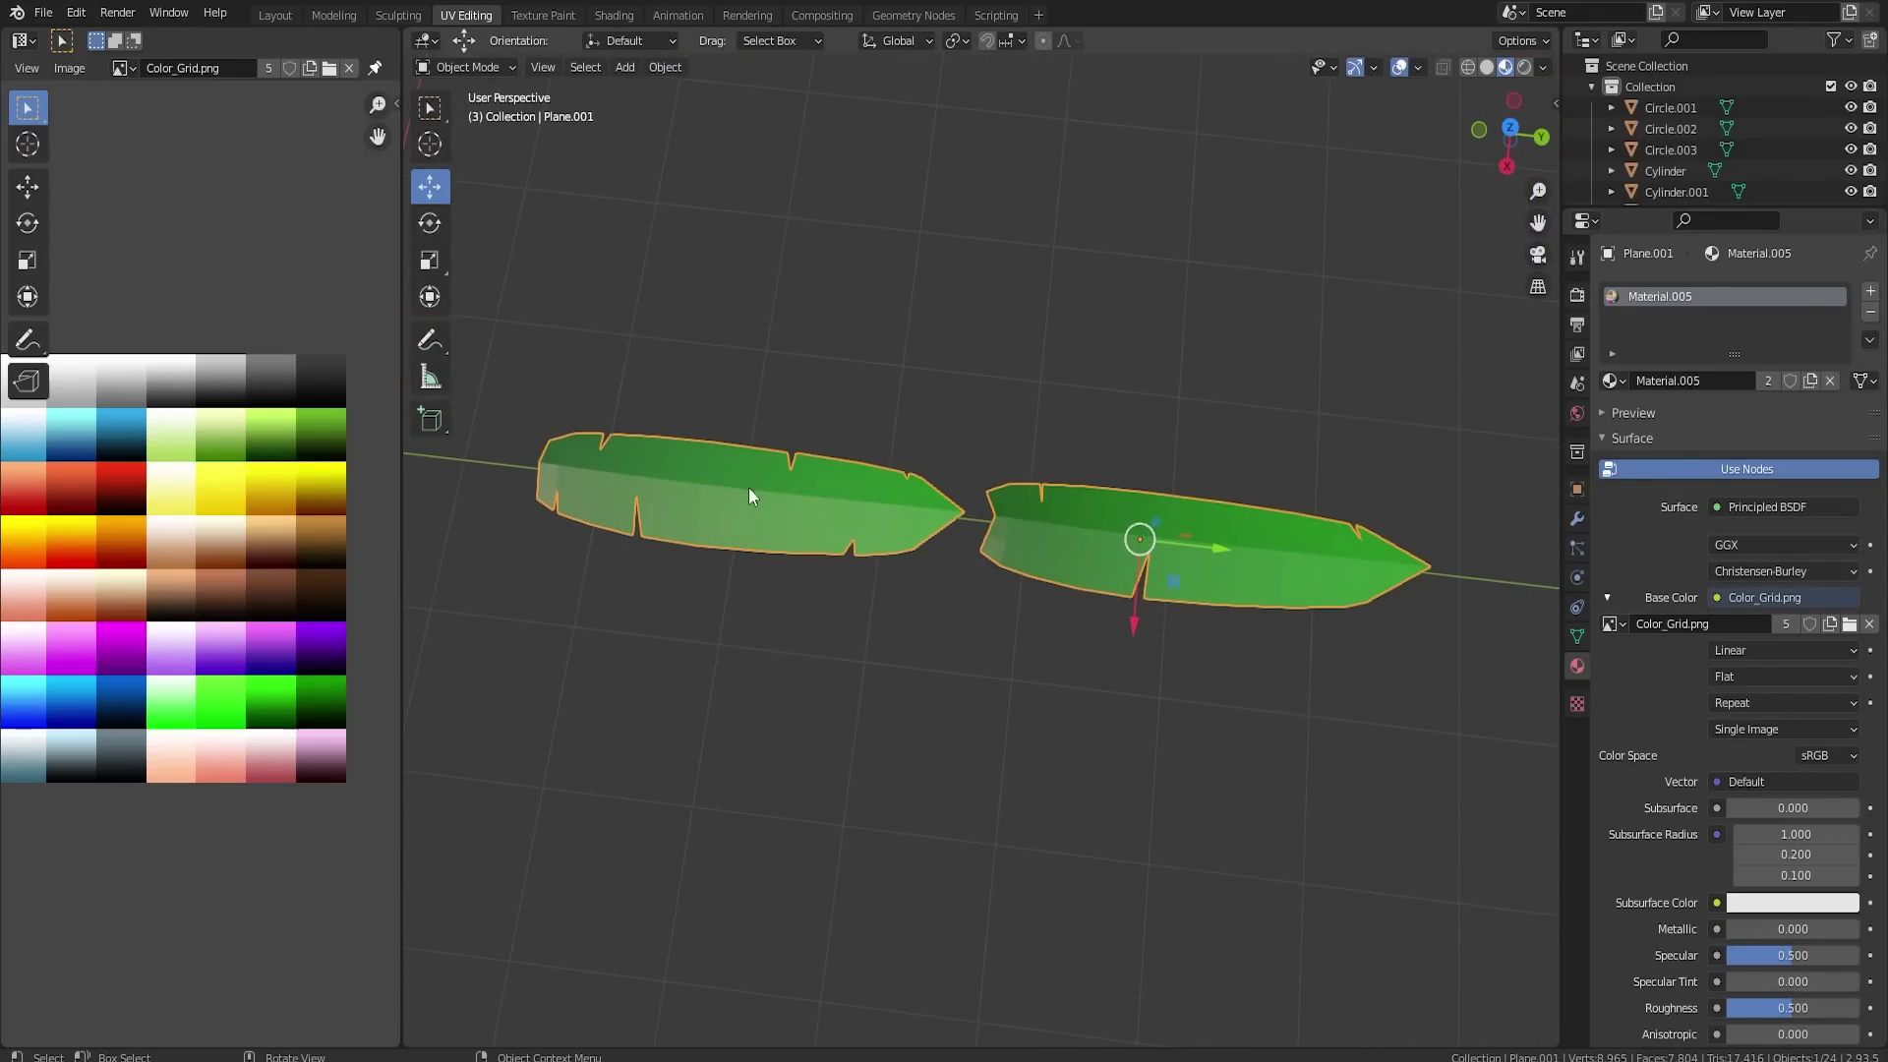
left_click(1170, 393)
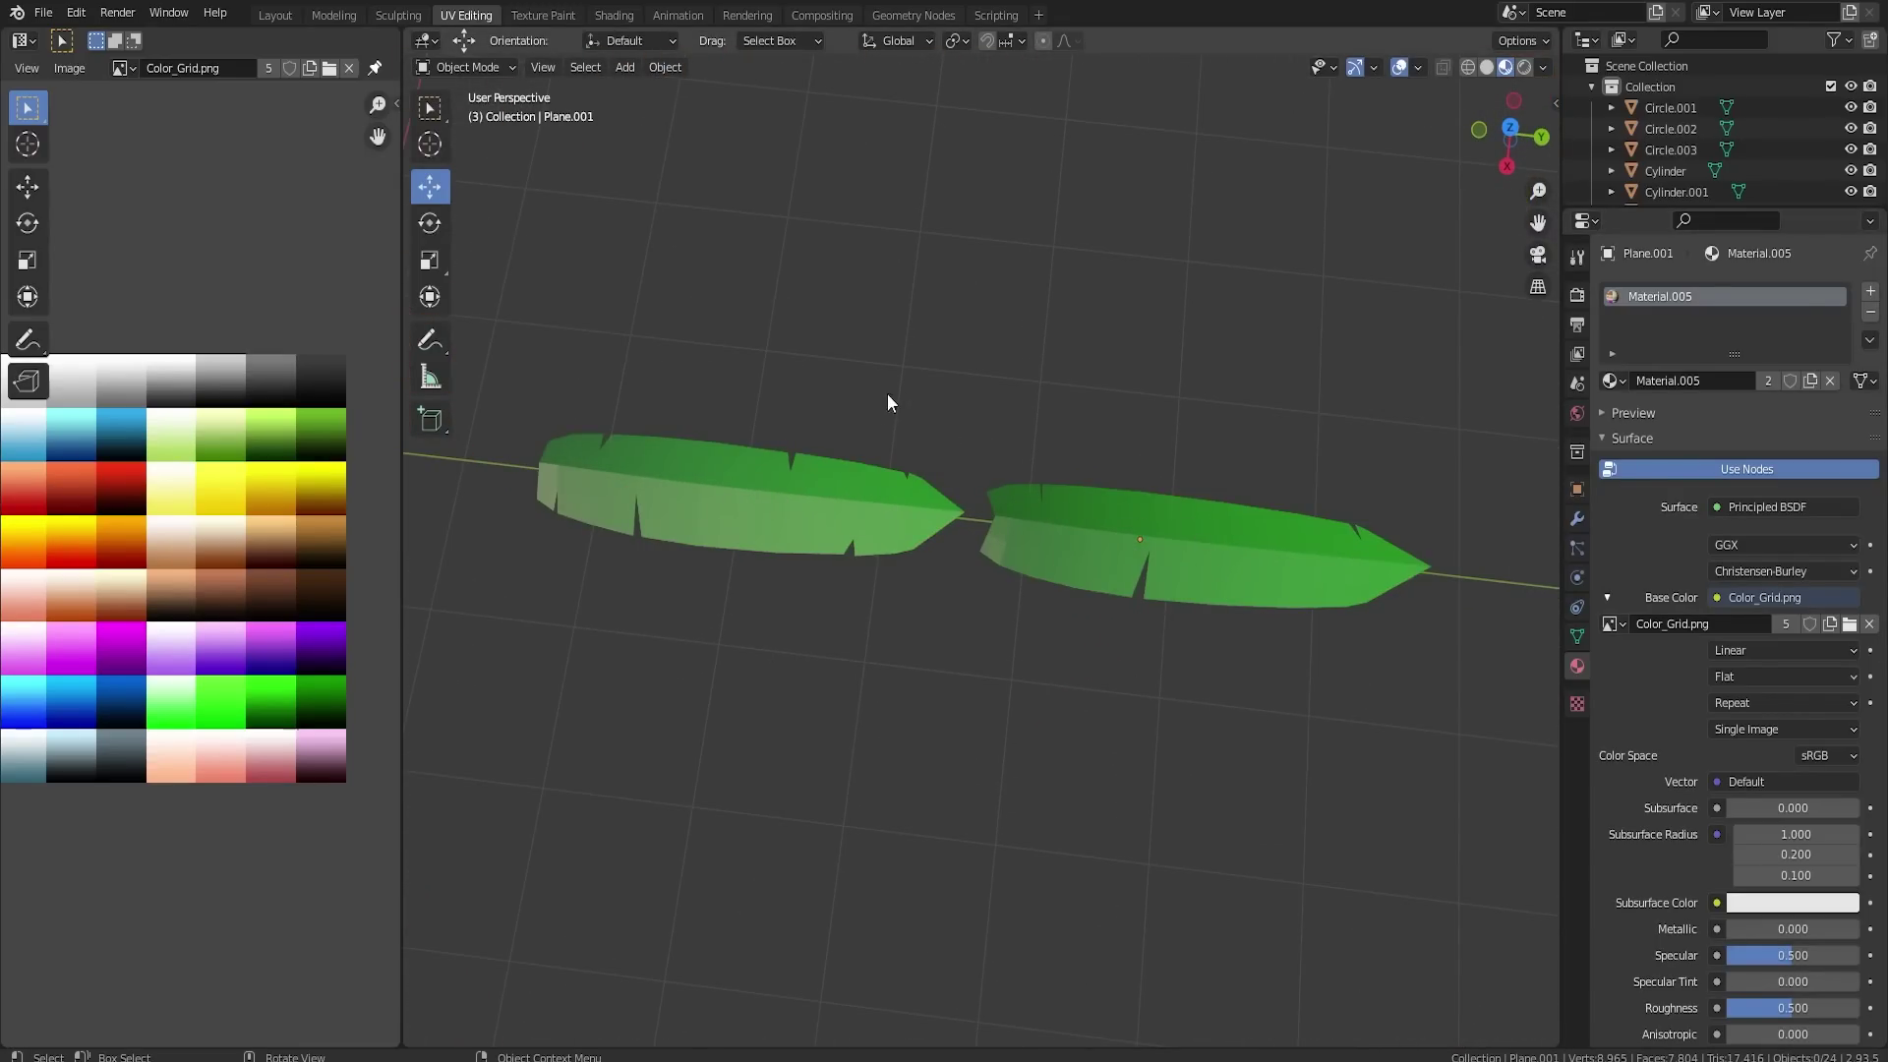
left_click(866, 518)
scroll(865, 517, "down", 4)
key("Tab")
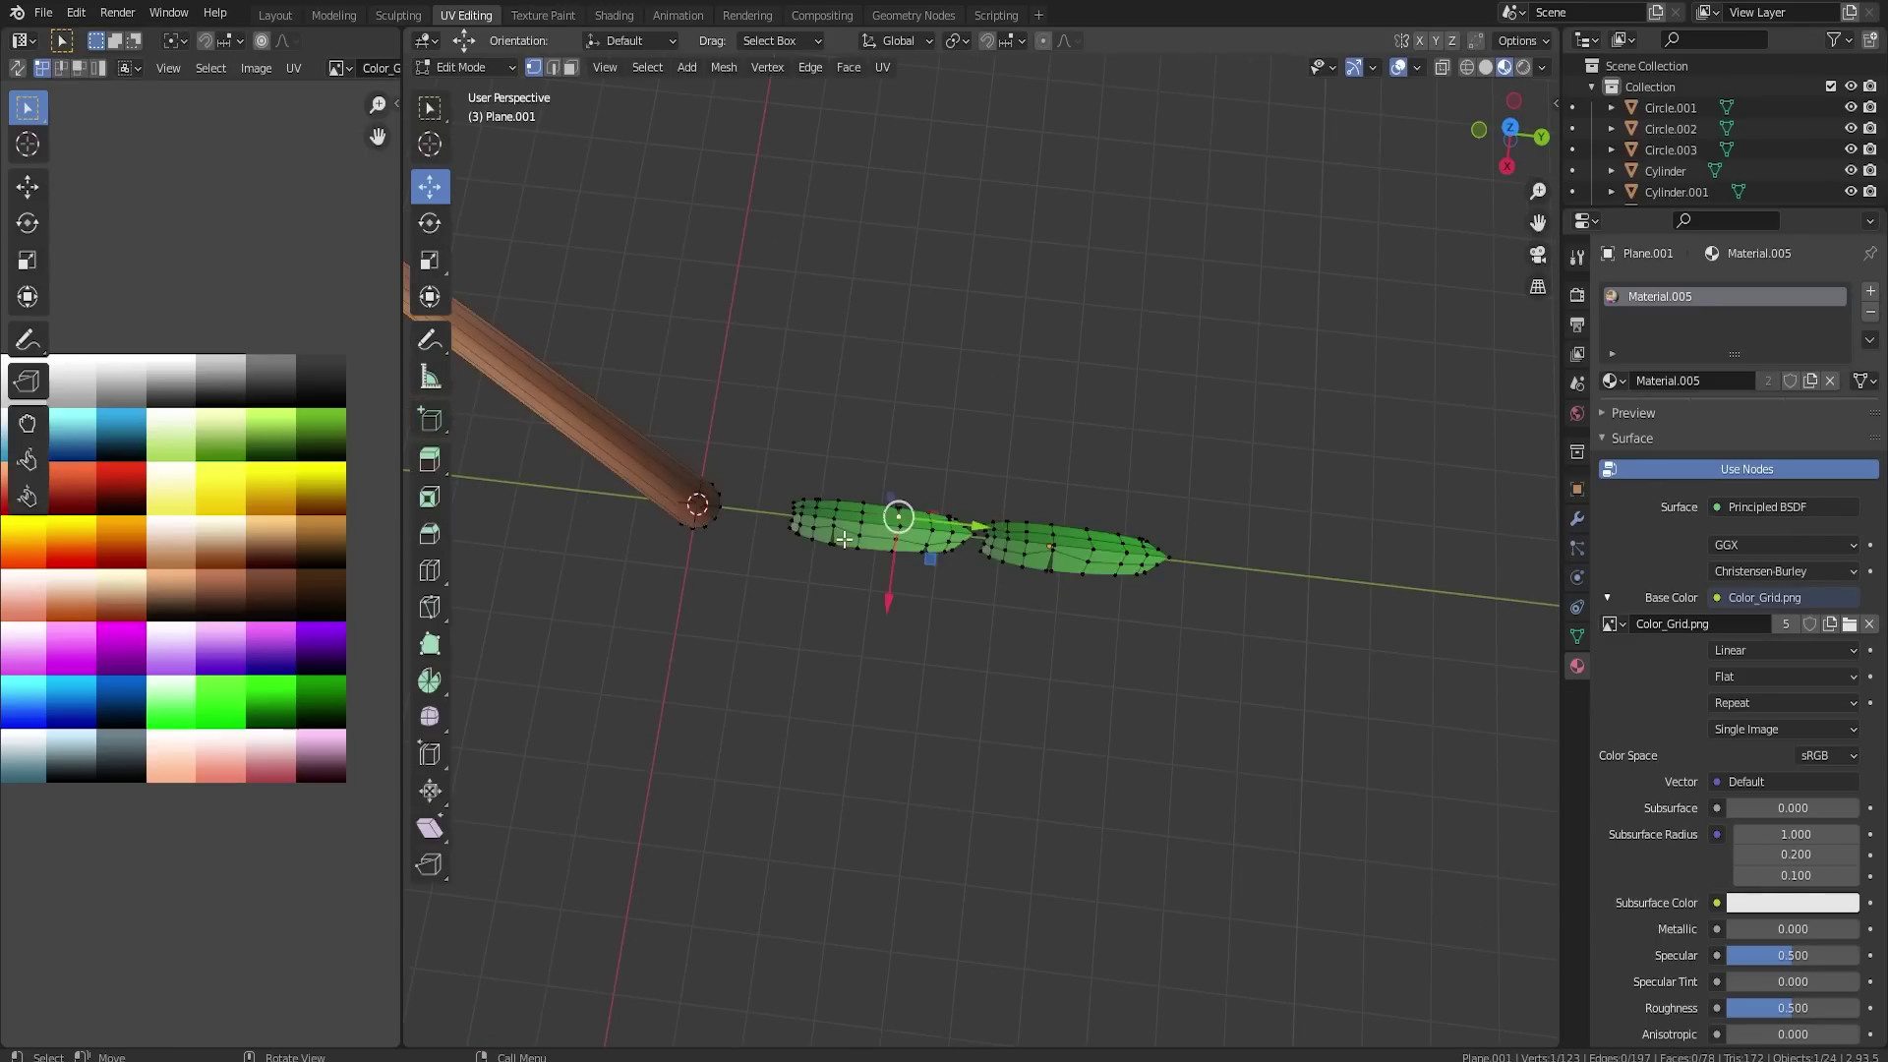
key("l")
middle_click_drag(882, 529, 900, 398)
left_click_drag(942, 564, 813, 437)
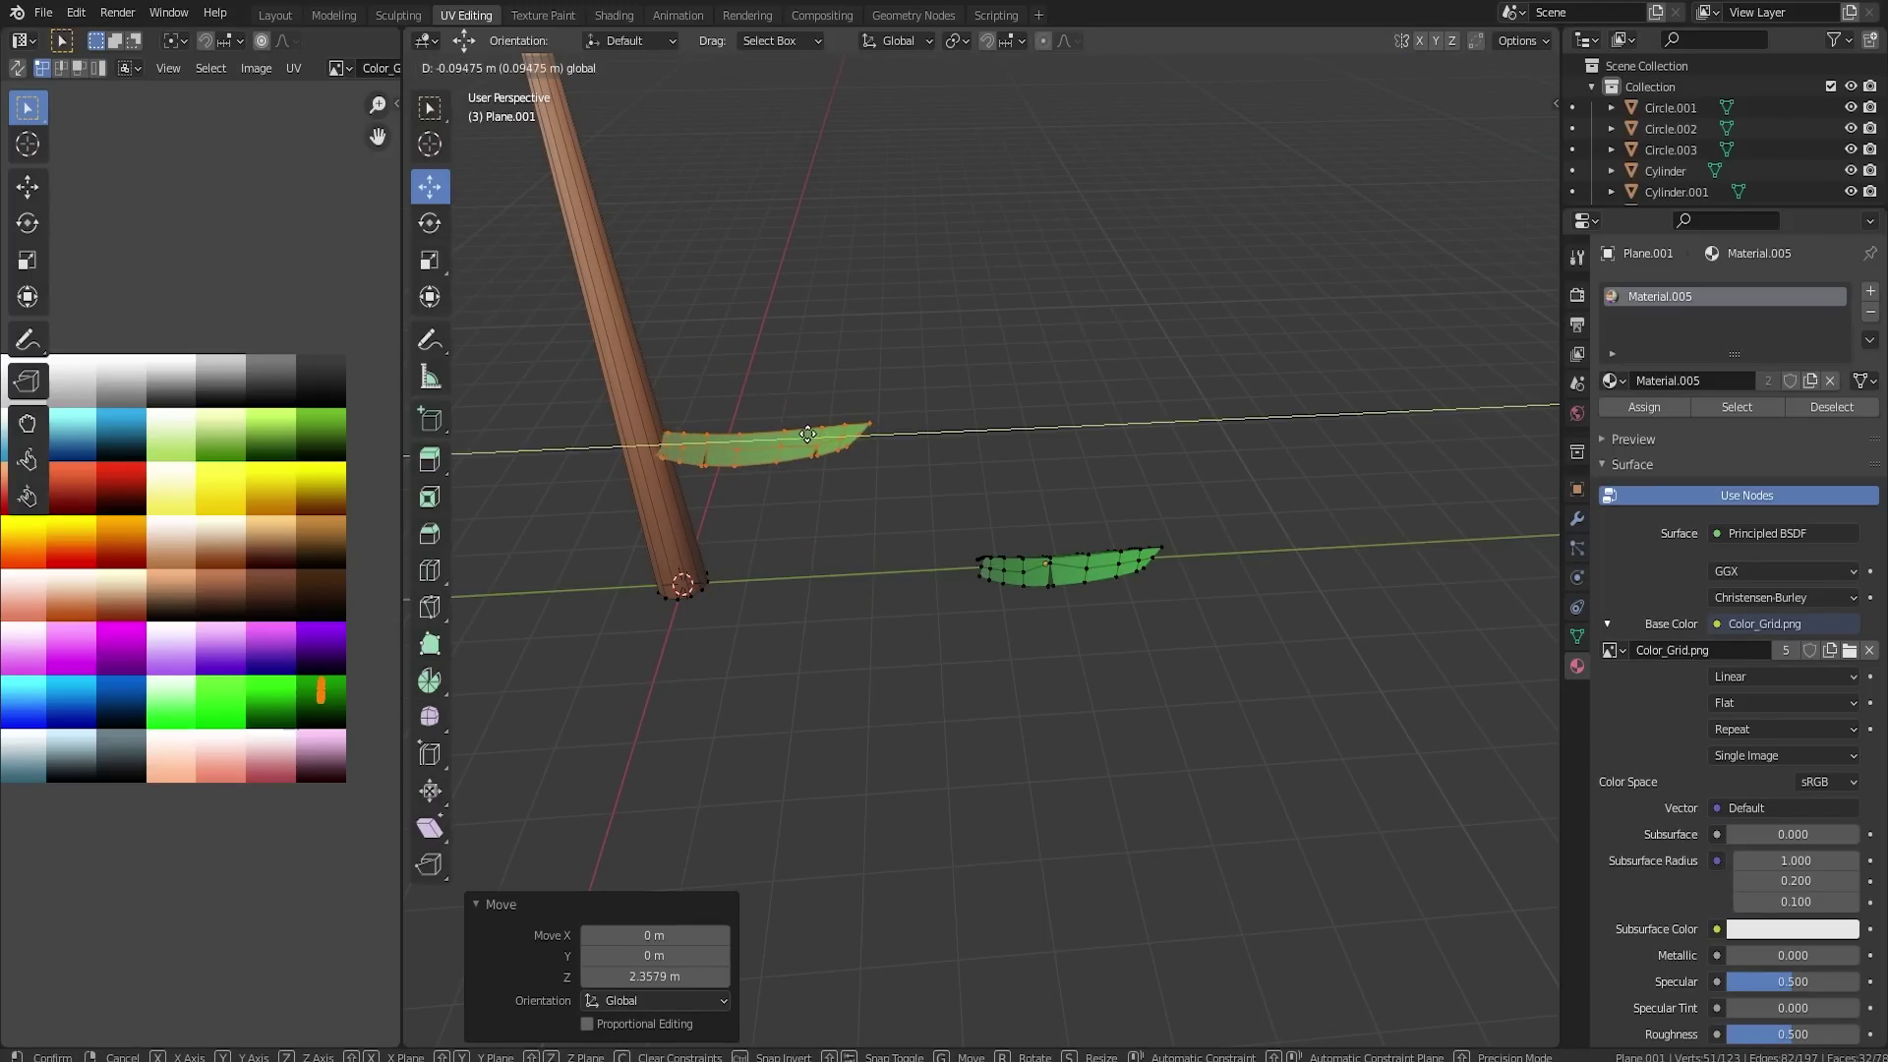
middle_click_drag(772, 511, 753, 462)
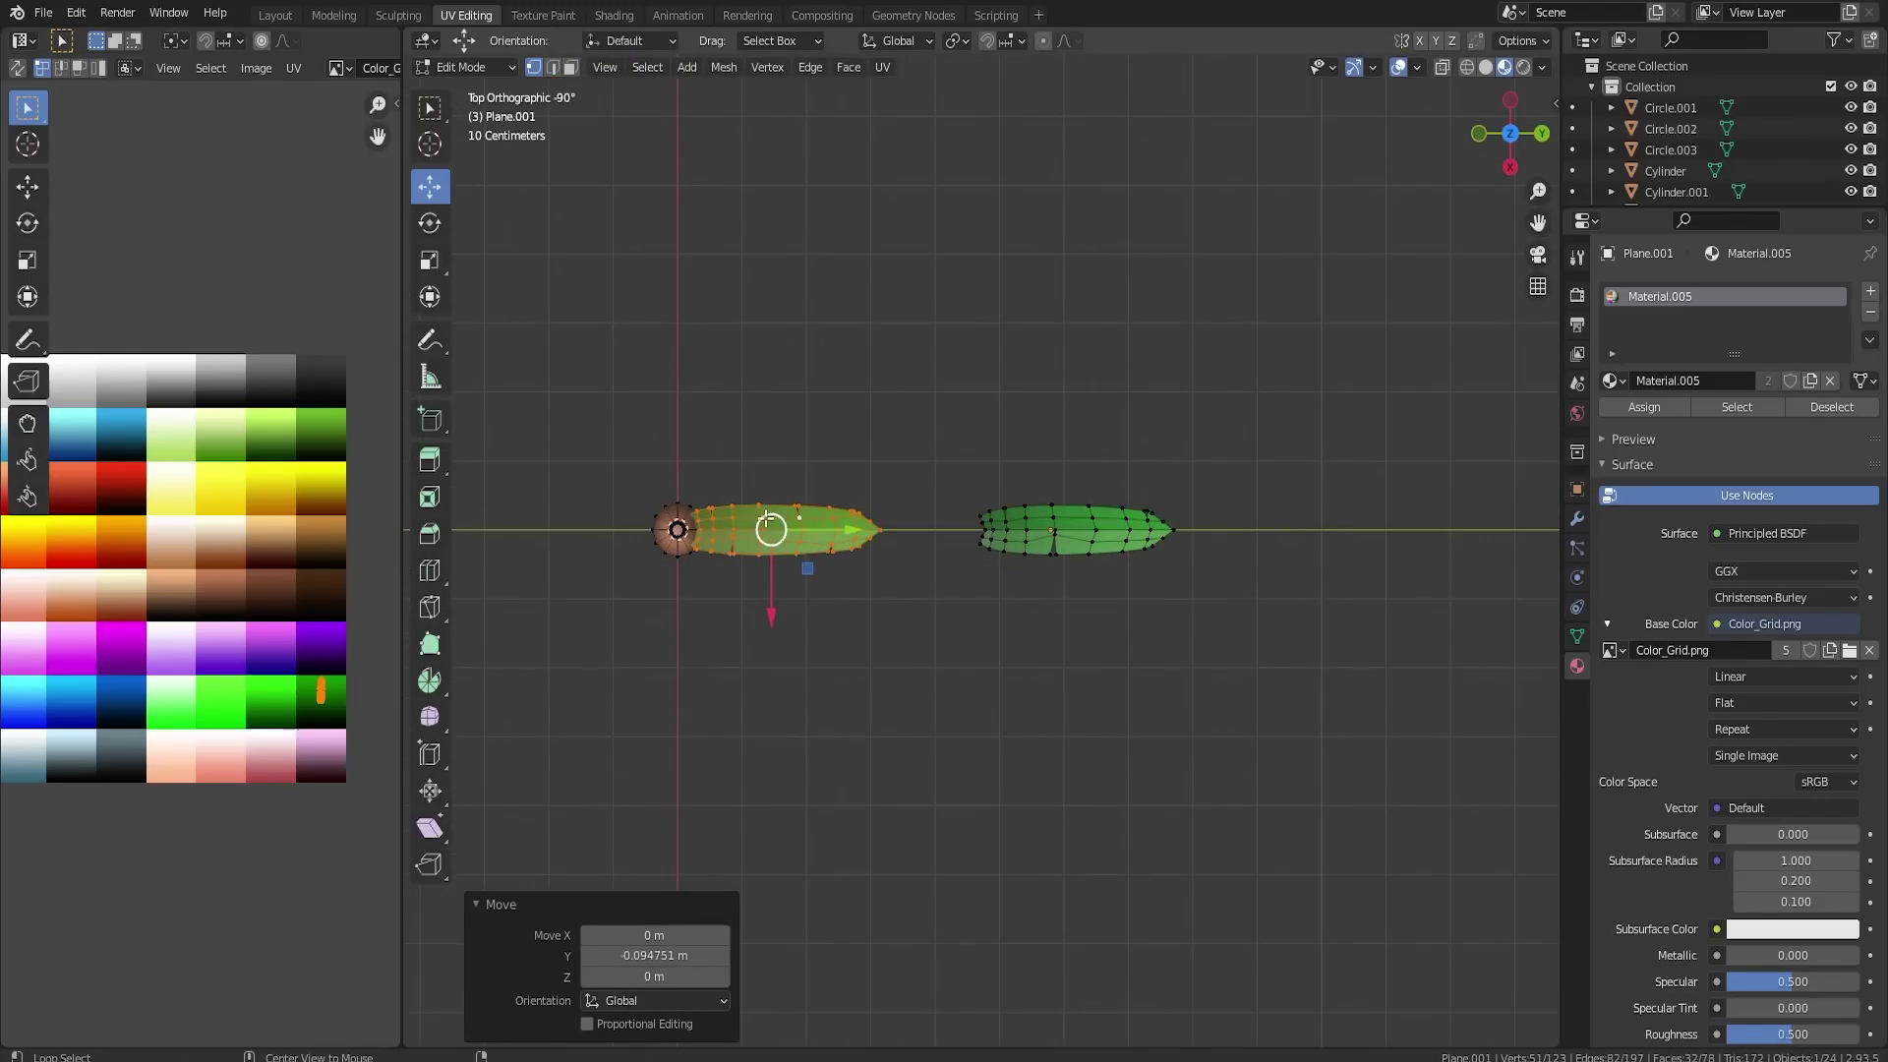
- Lower the attached leaf about 0.11 m and tilt it 19.8° in the right view, keeping its base against the trunk
middle_click_drag(758, 553, 780, 364, "alt")
scroll(783, 377, "down", 5)
scroll(784, 379, "up", 3)
scroll(828, 475, "down", 3)
scroll(827, 475, "up", 4)
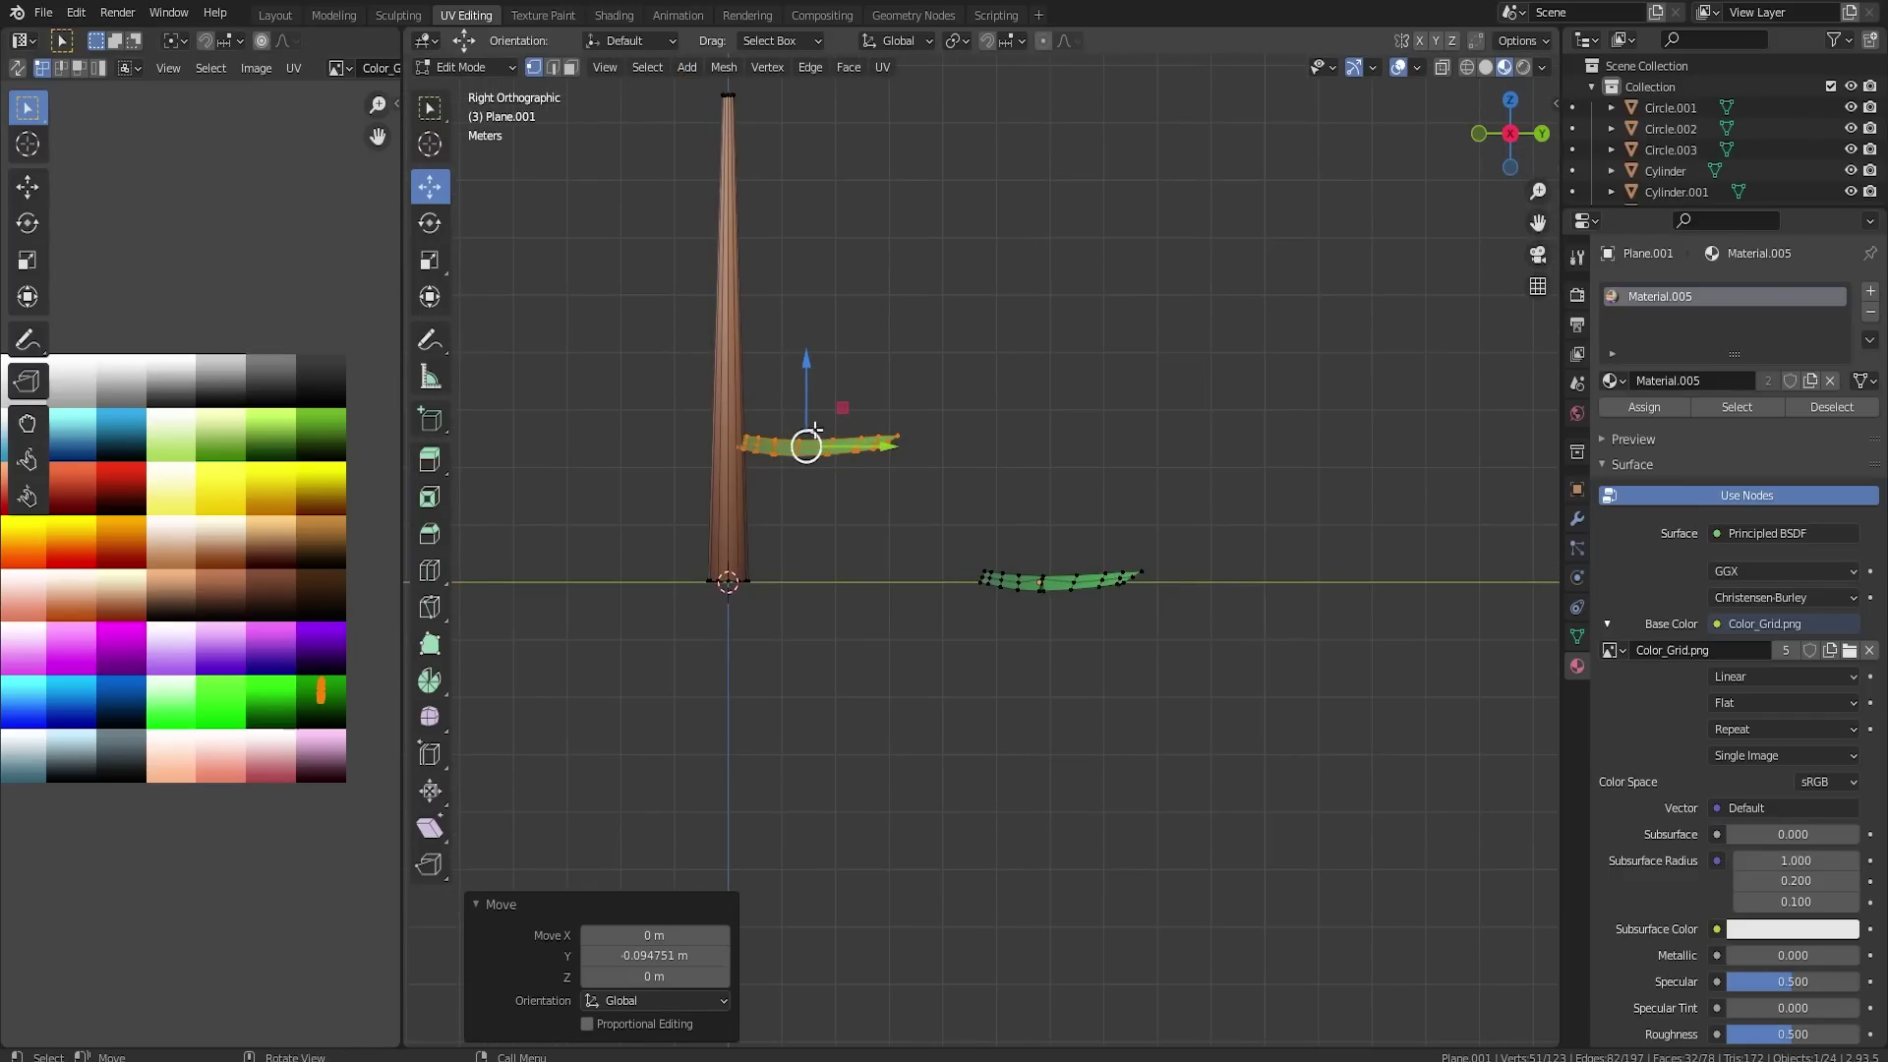
left_click_drag(806, 380, 869, 389)
key("r")
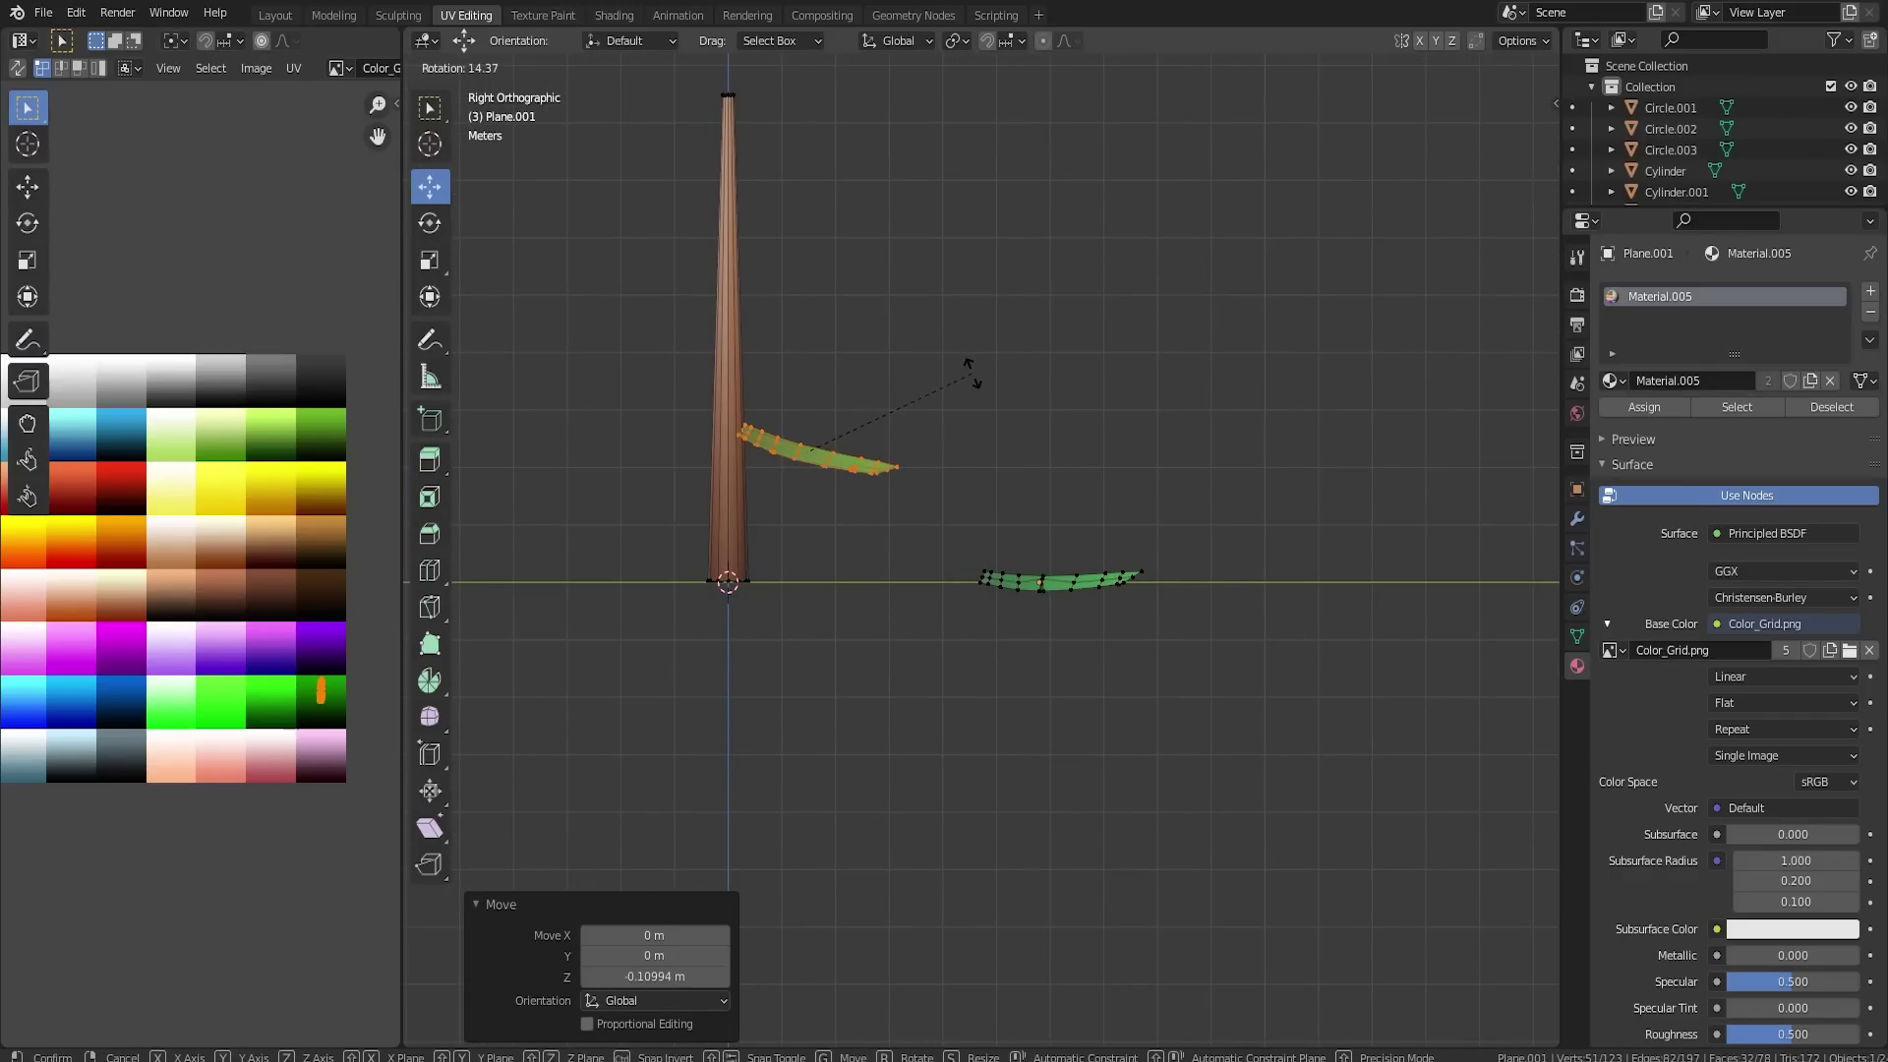
left_click(978, 390)
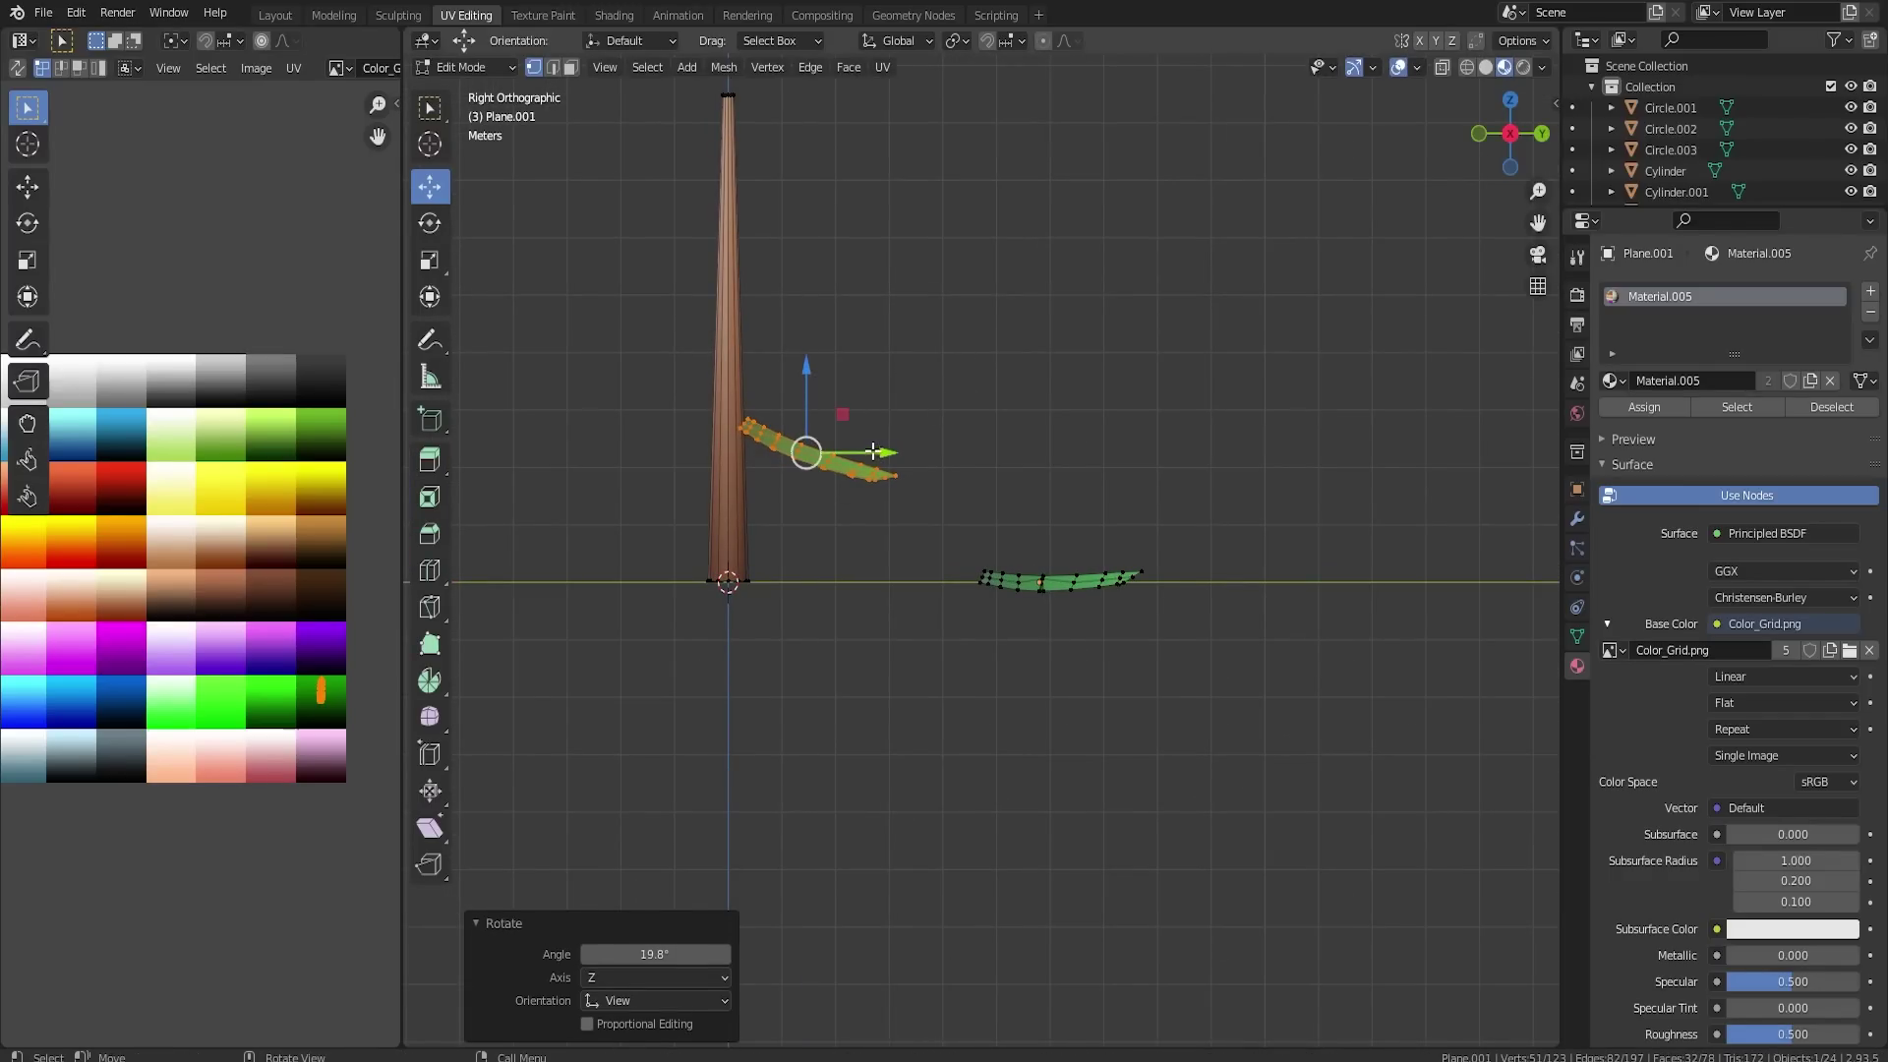
left_click_drag(873, 451, 852, 452)
middle_click_drag(851, 451, 1005, 573)
key("Tab")
key("Tab")
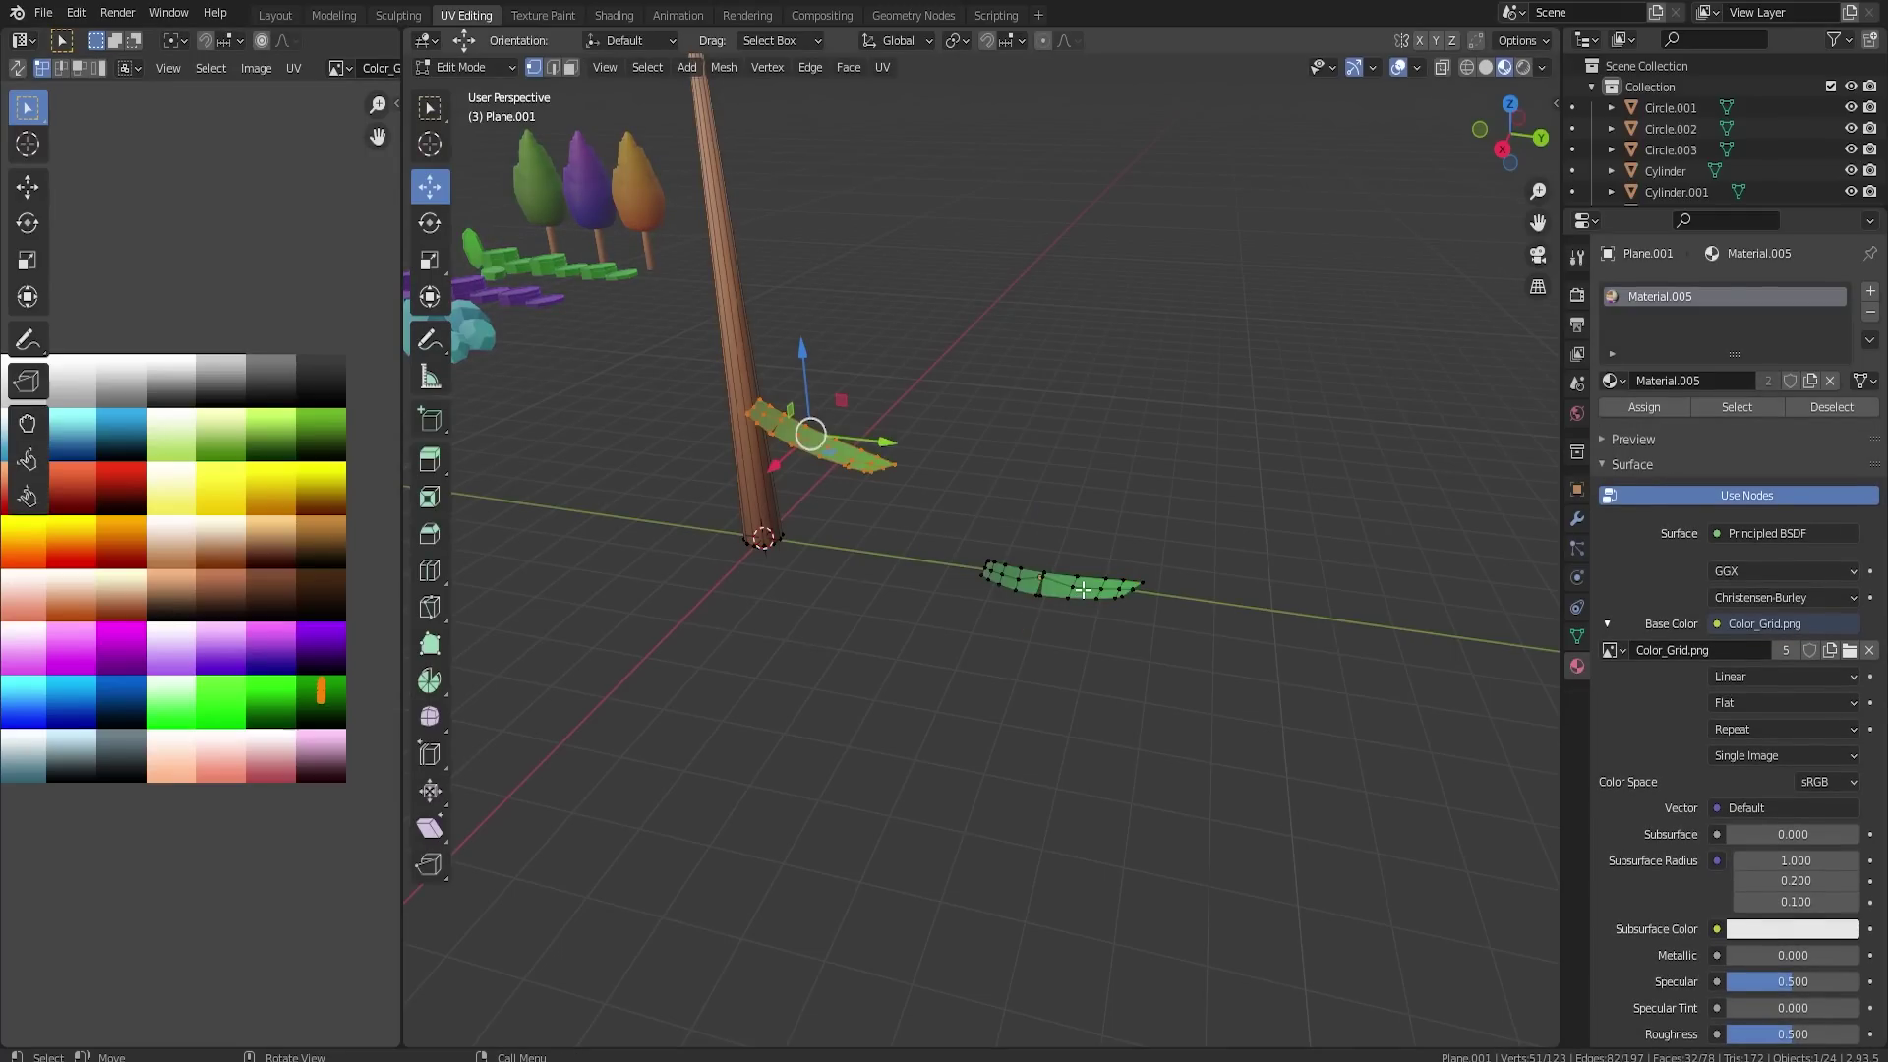
- Select the second leaf and rotate it 180° in the top view
key("l")
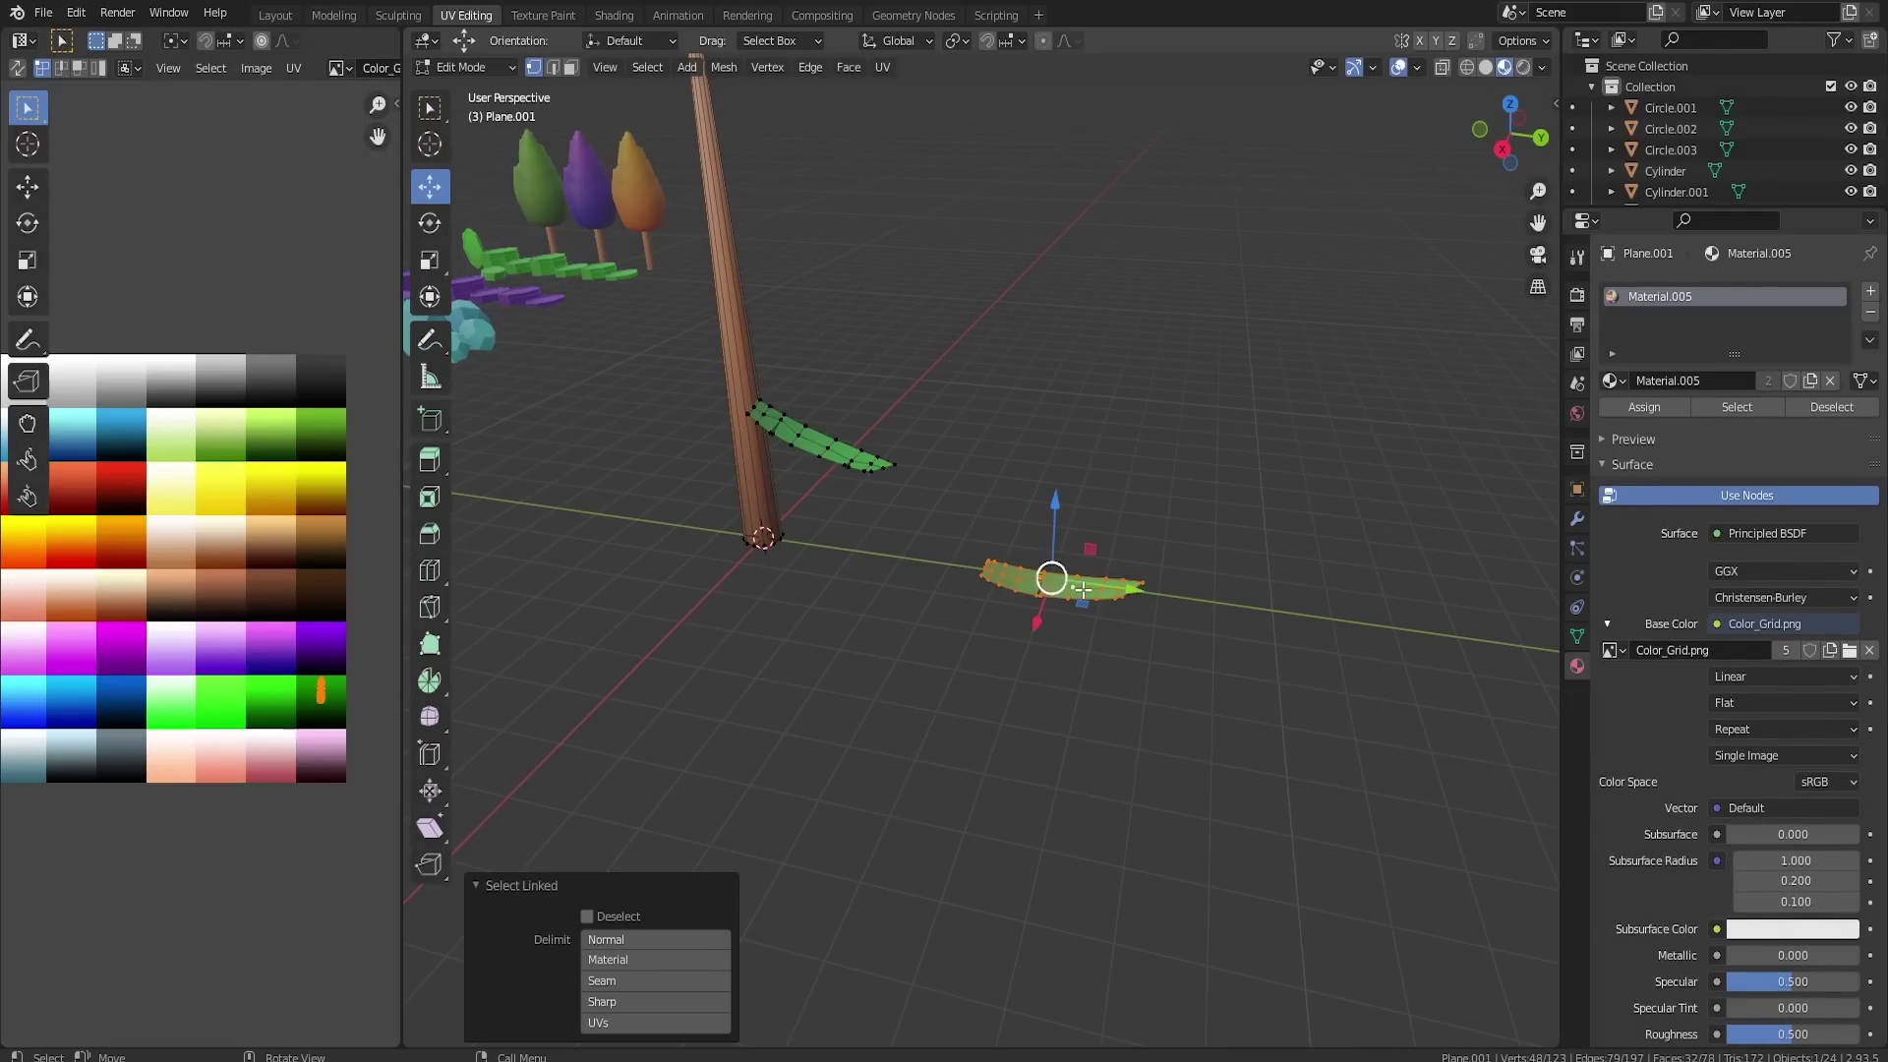
middle_click_drag(1069, 540, 1056, 660, "alt")
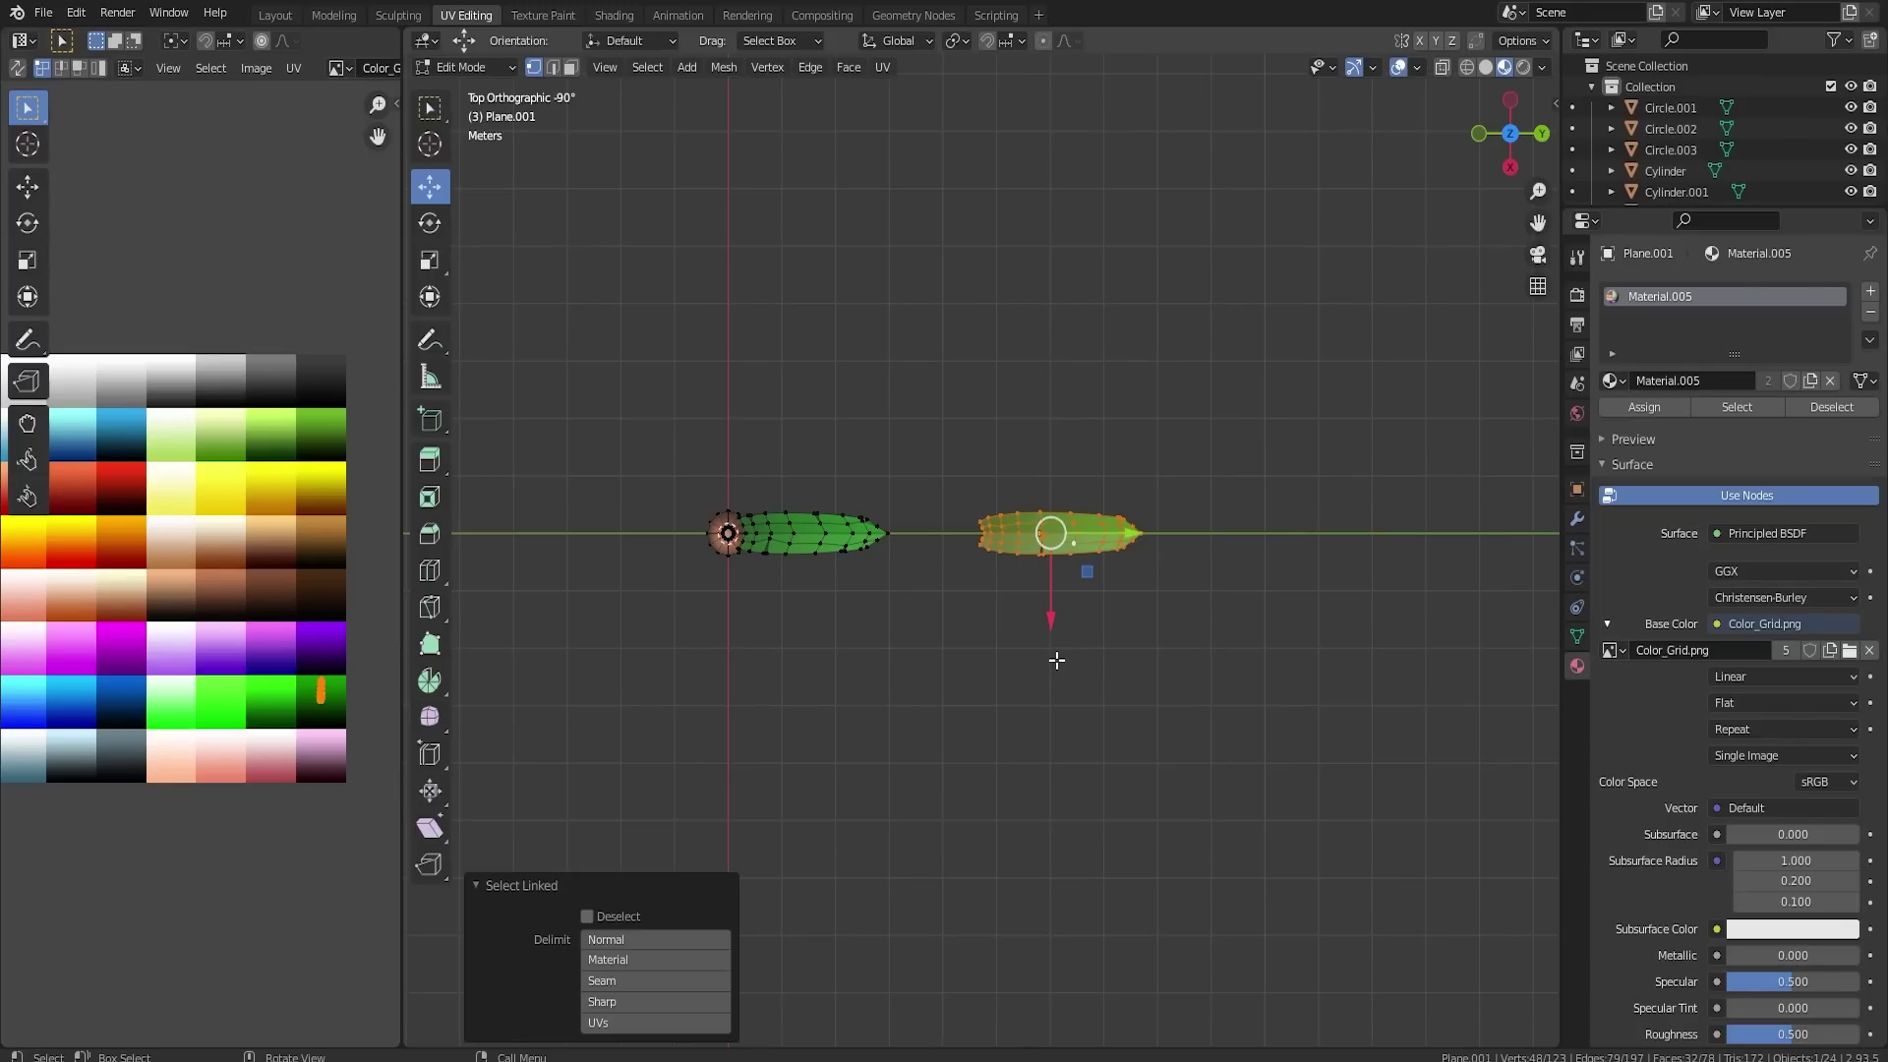
type("r180")
key("Return")
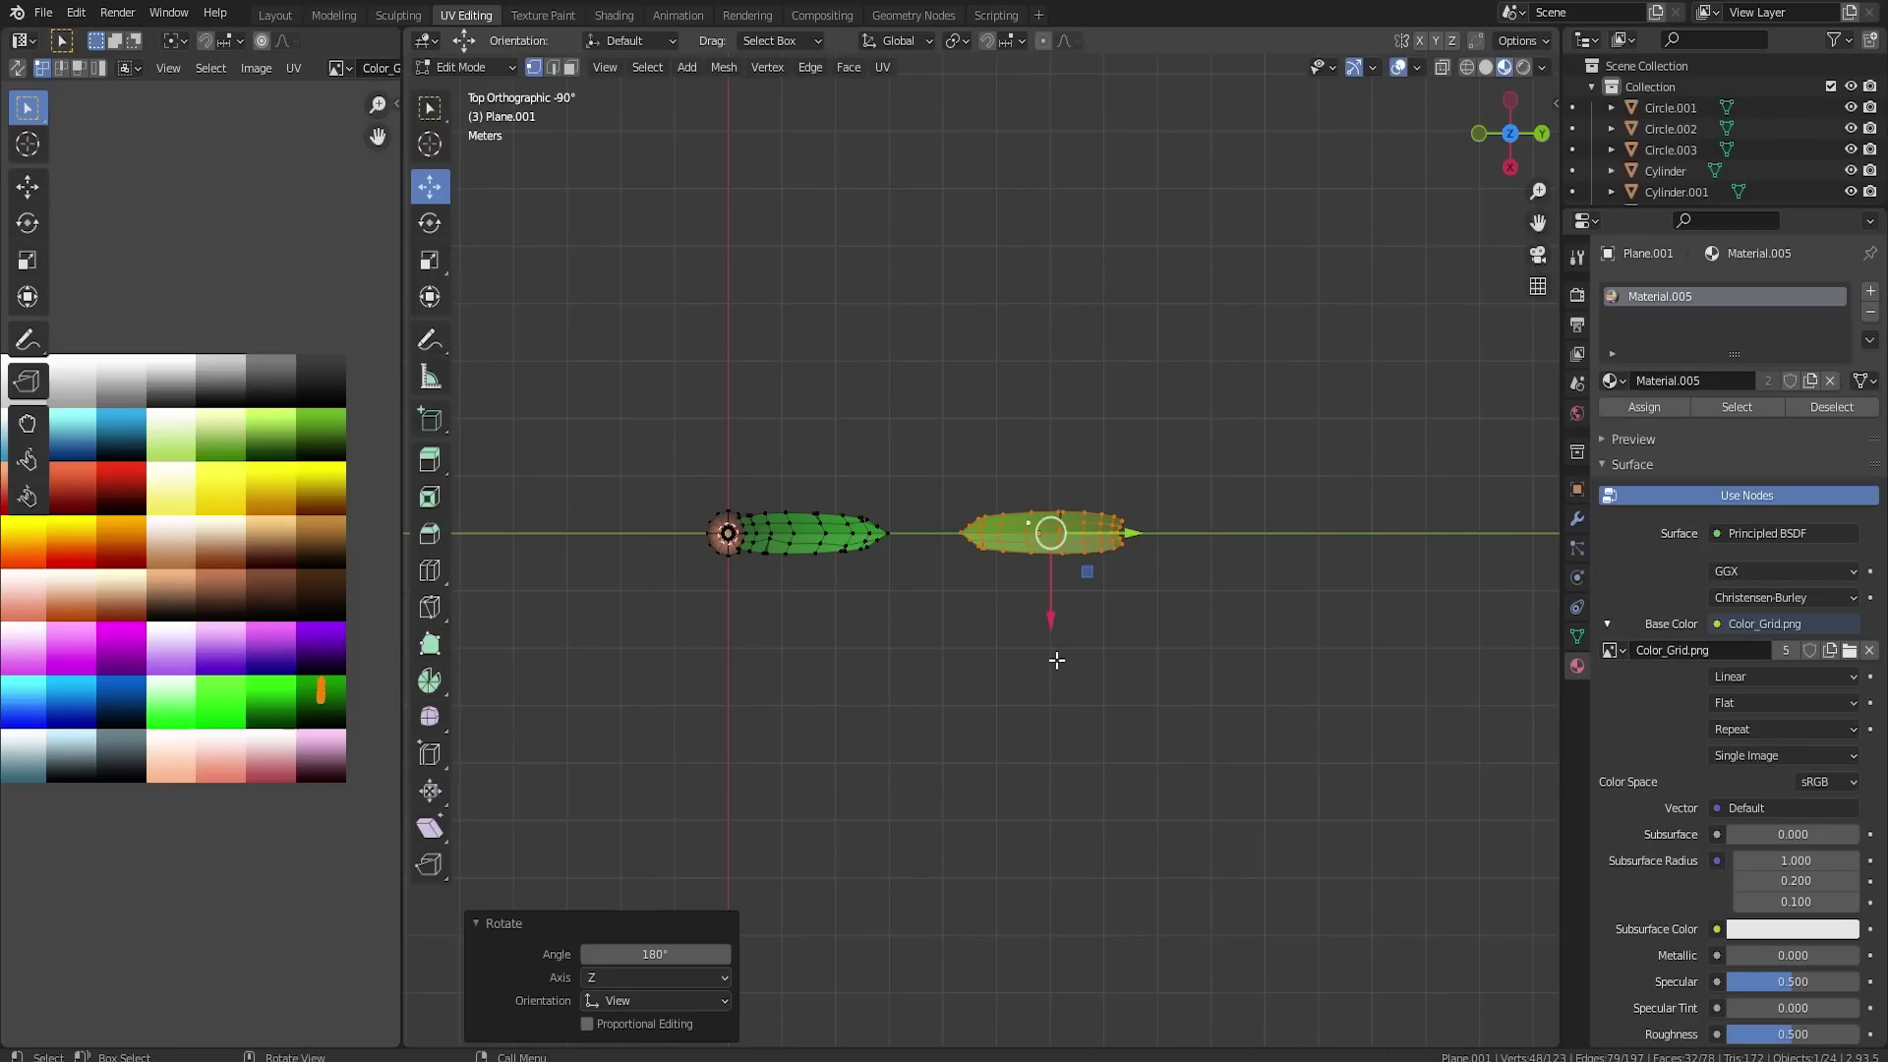
- Move the second leaf to the opposite side of the trunk, about 2.16 m up, and tilt it downward in the side view
middle_click_drag(1046, 618, 1057, 550, "alt")
left_click_drag(1111, 582, 666, 388)
key("r")
left_click(916, 493)
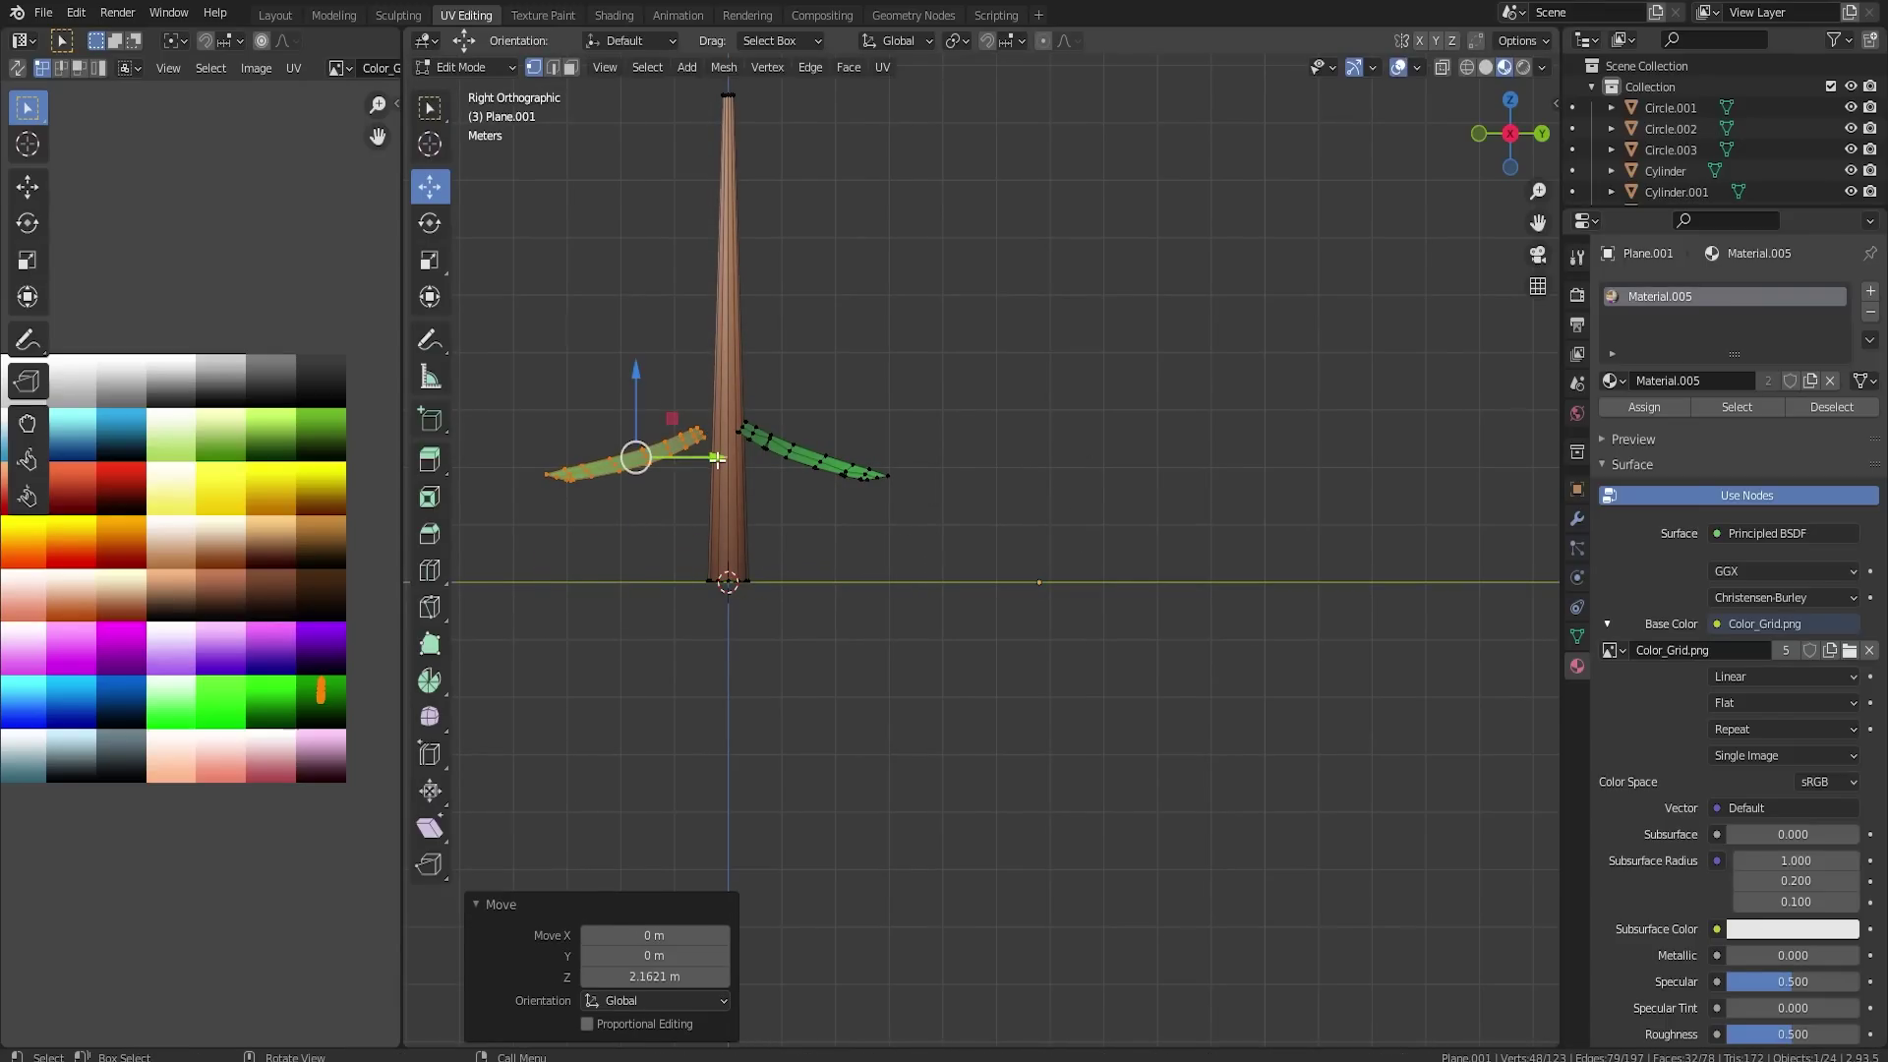
- Shift the second leaf about 0.29 m along Y into the trunk and rotate it a further 2.36°
key("g")
key("y")
left_click(747, 462)
key("r")
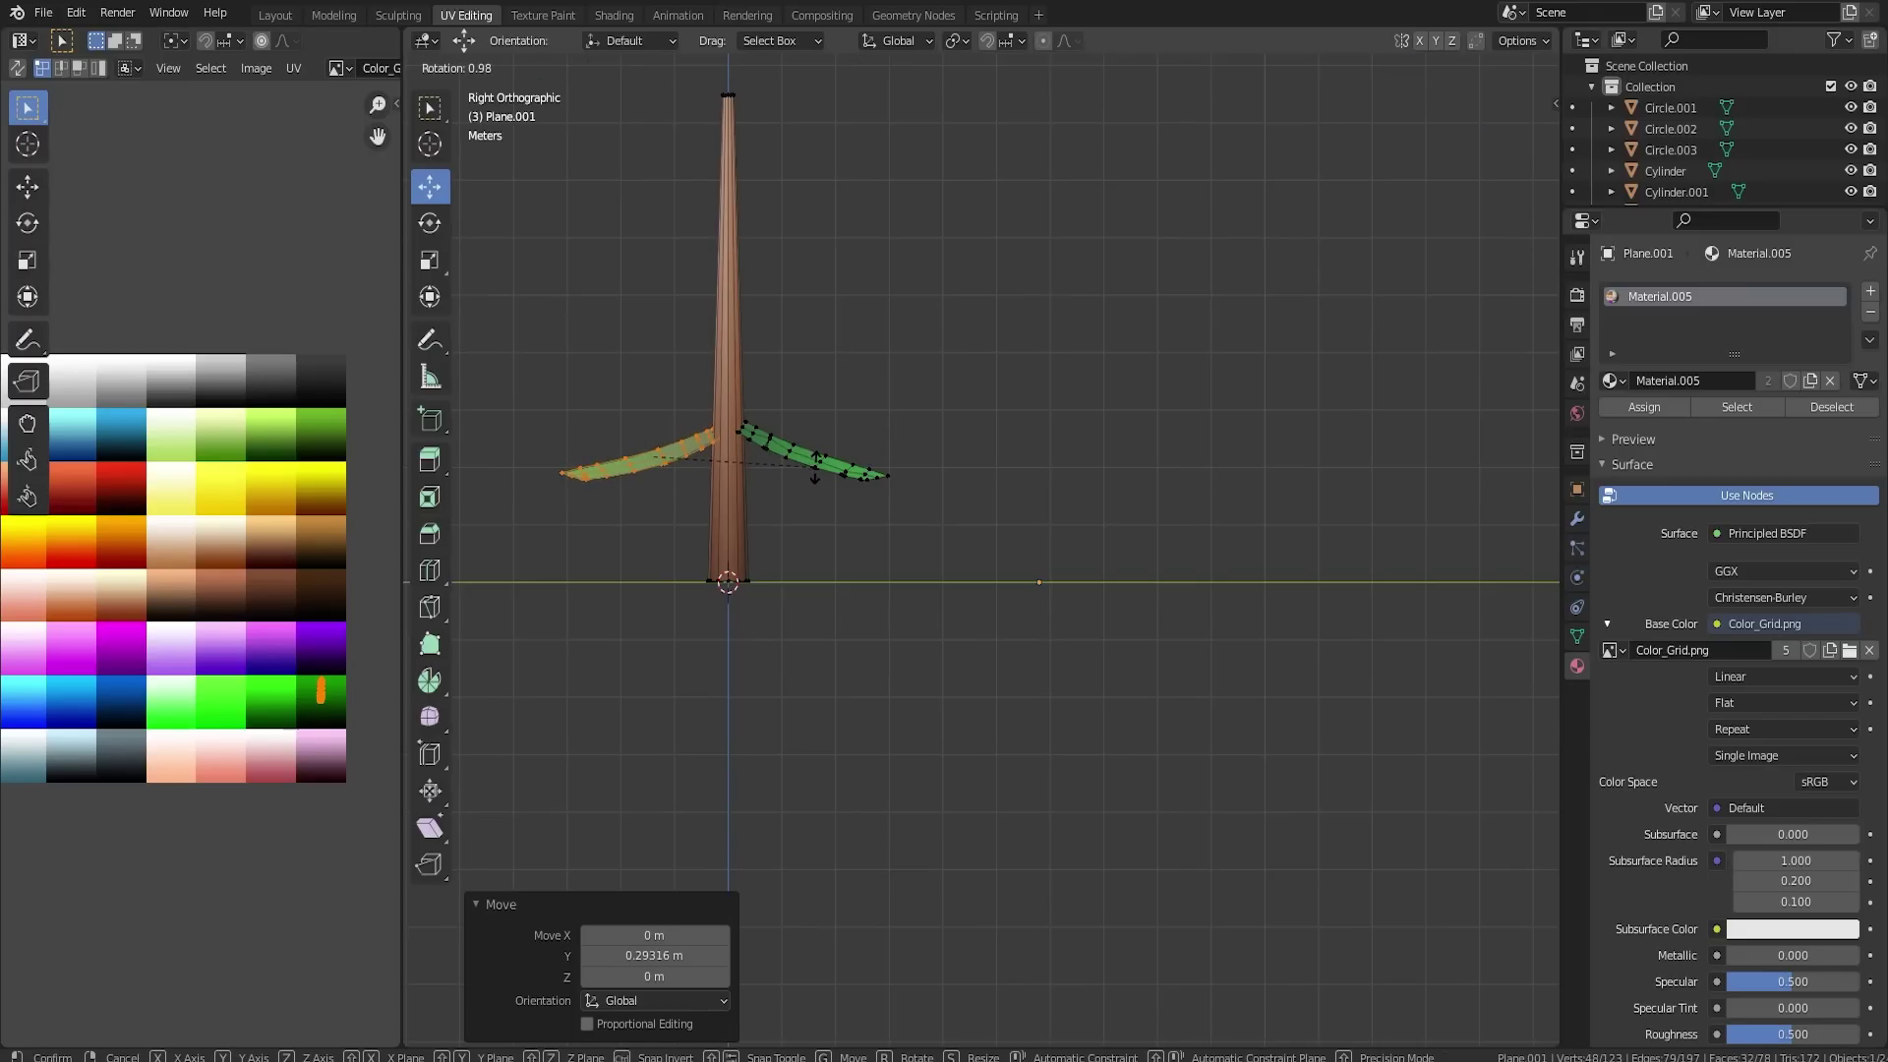
left_click(815, 474)
middle_click_drag(736, 430, 812, 724)
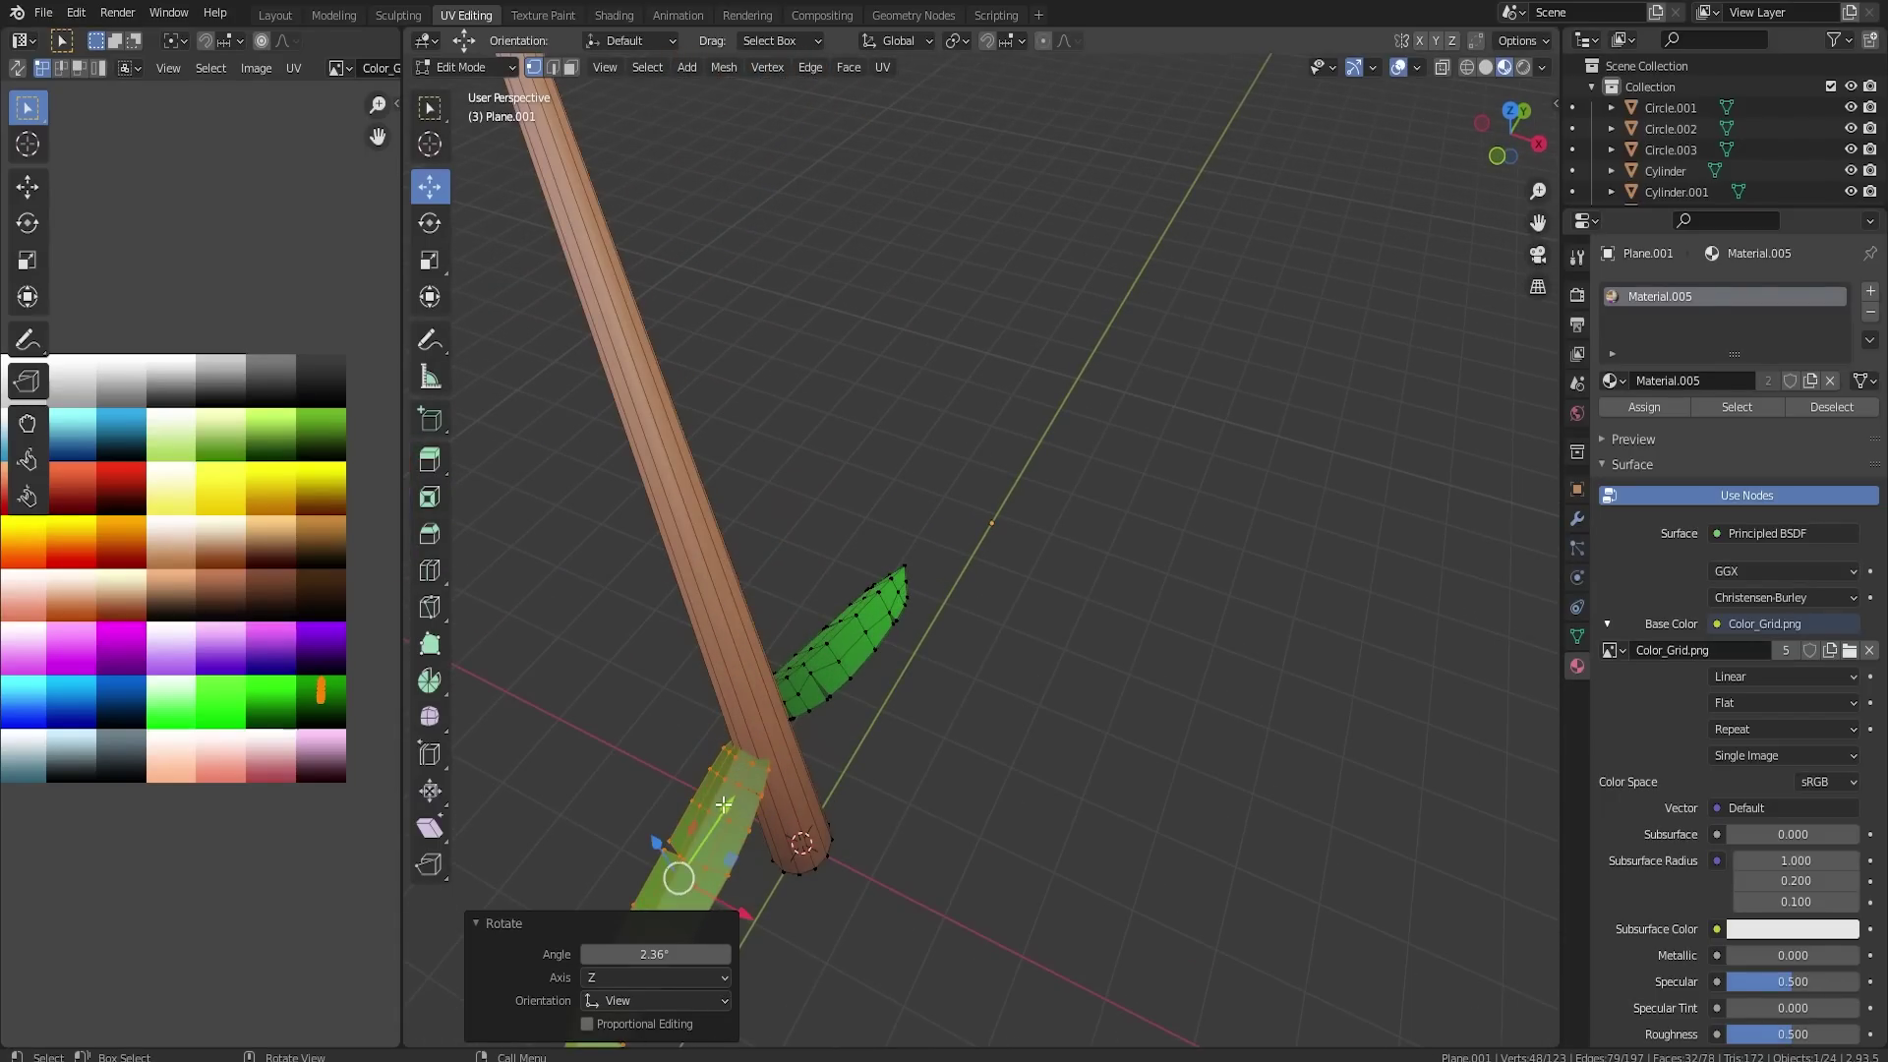
left_click_drag(724, 805, 727, 800)
- Duplicate both attached leaves in place and rotate the copies 90° around the trunk in the top view
key("l")
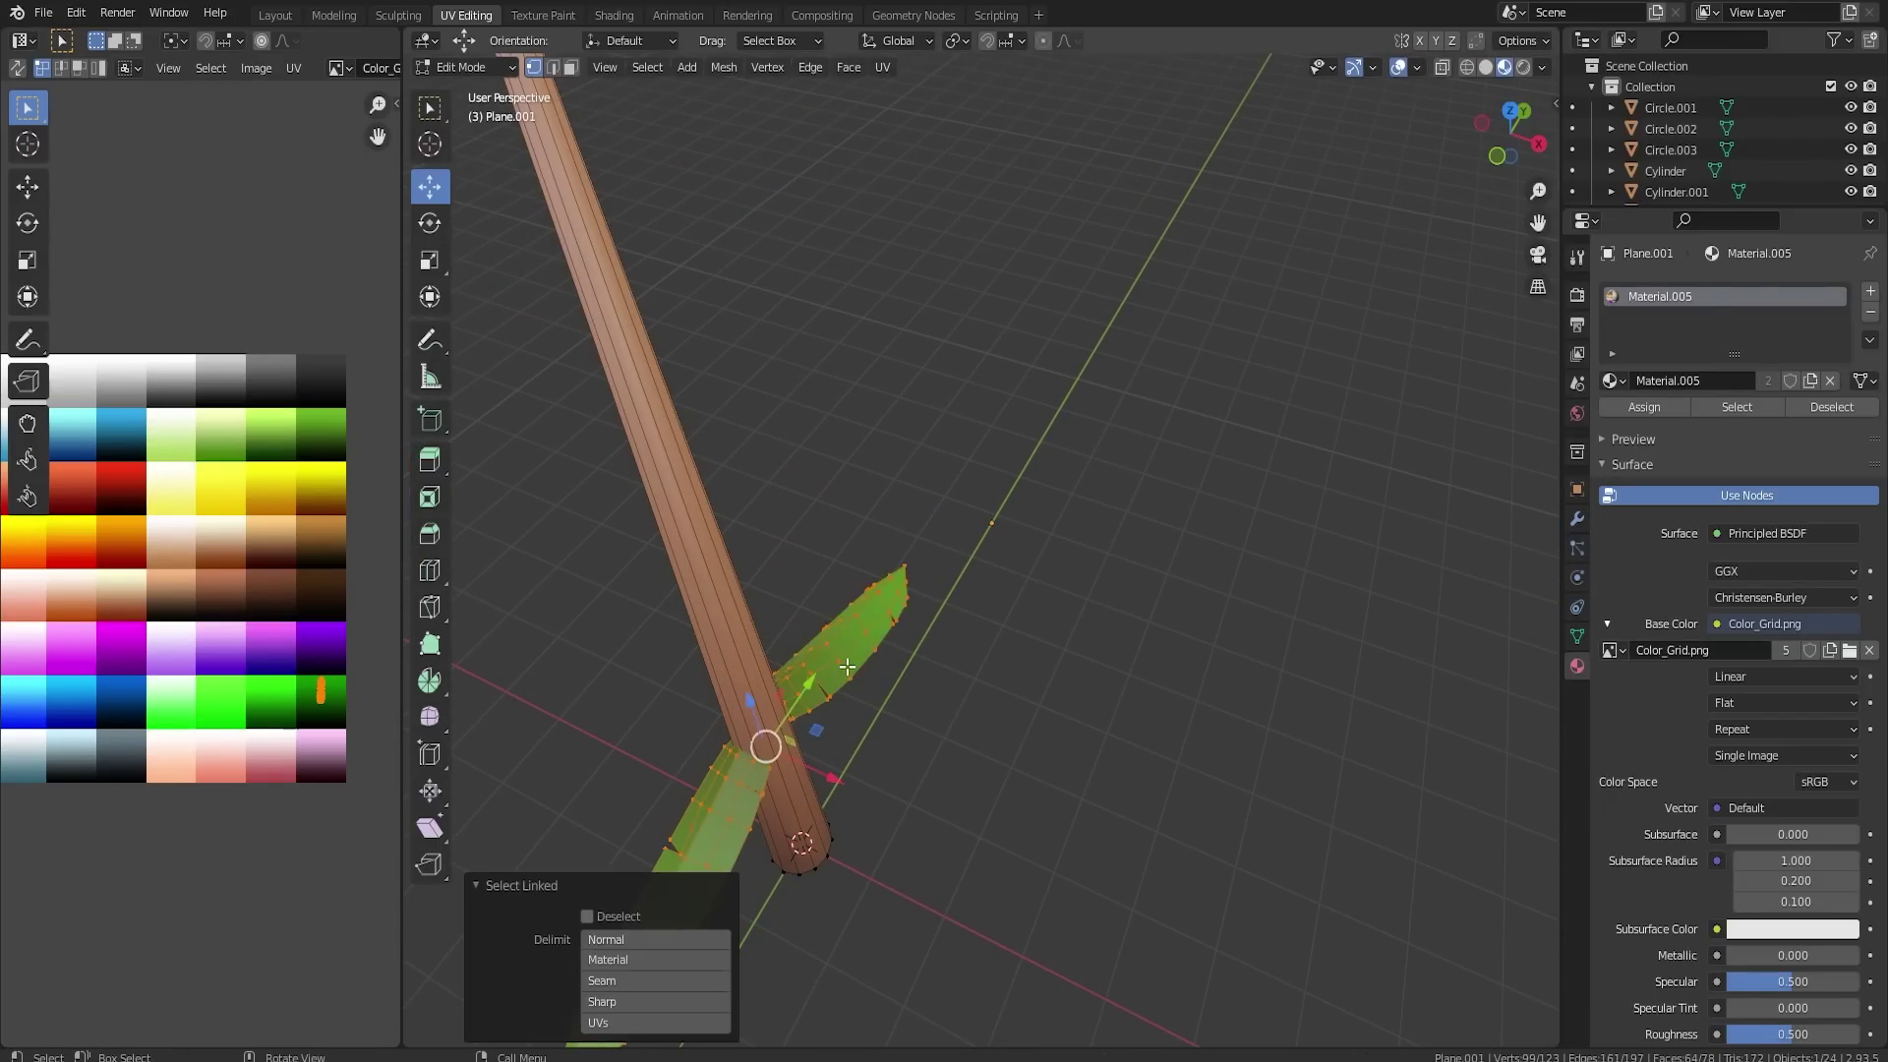
middle_click_drag(859, 662, 934, 652, "alt")
key("shift+d")
key("Escape")
type("r")
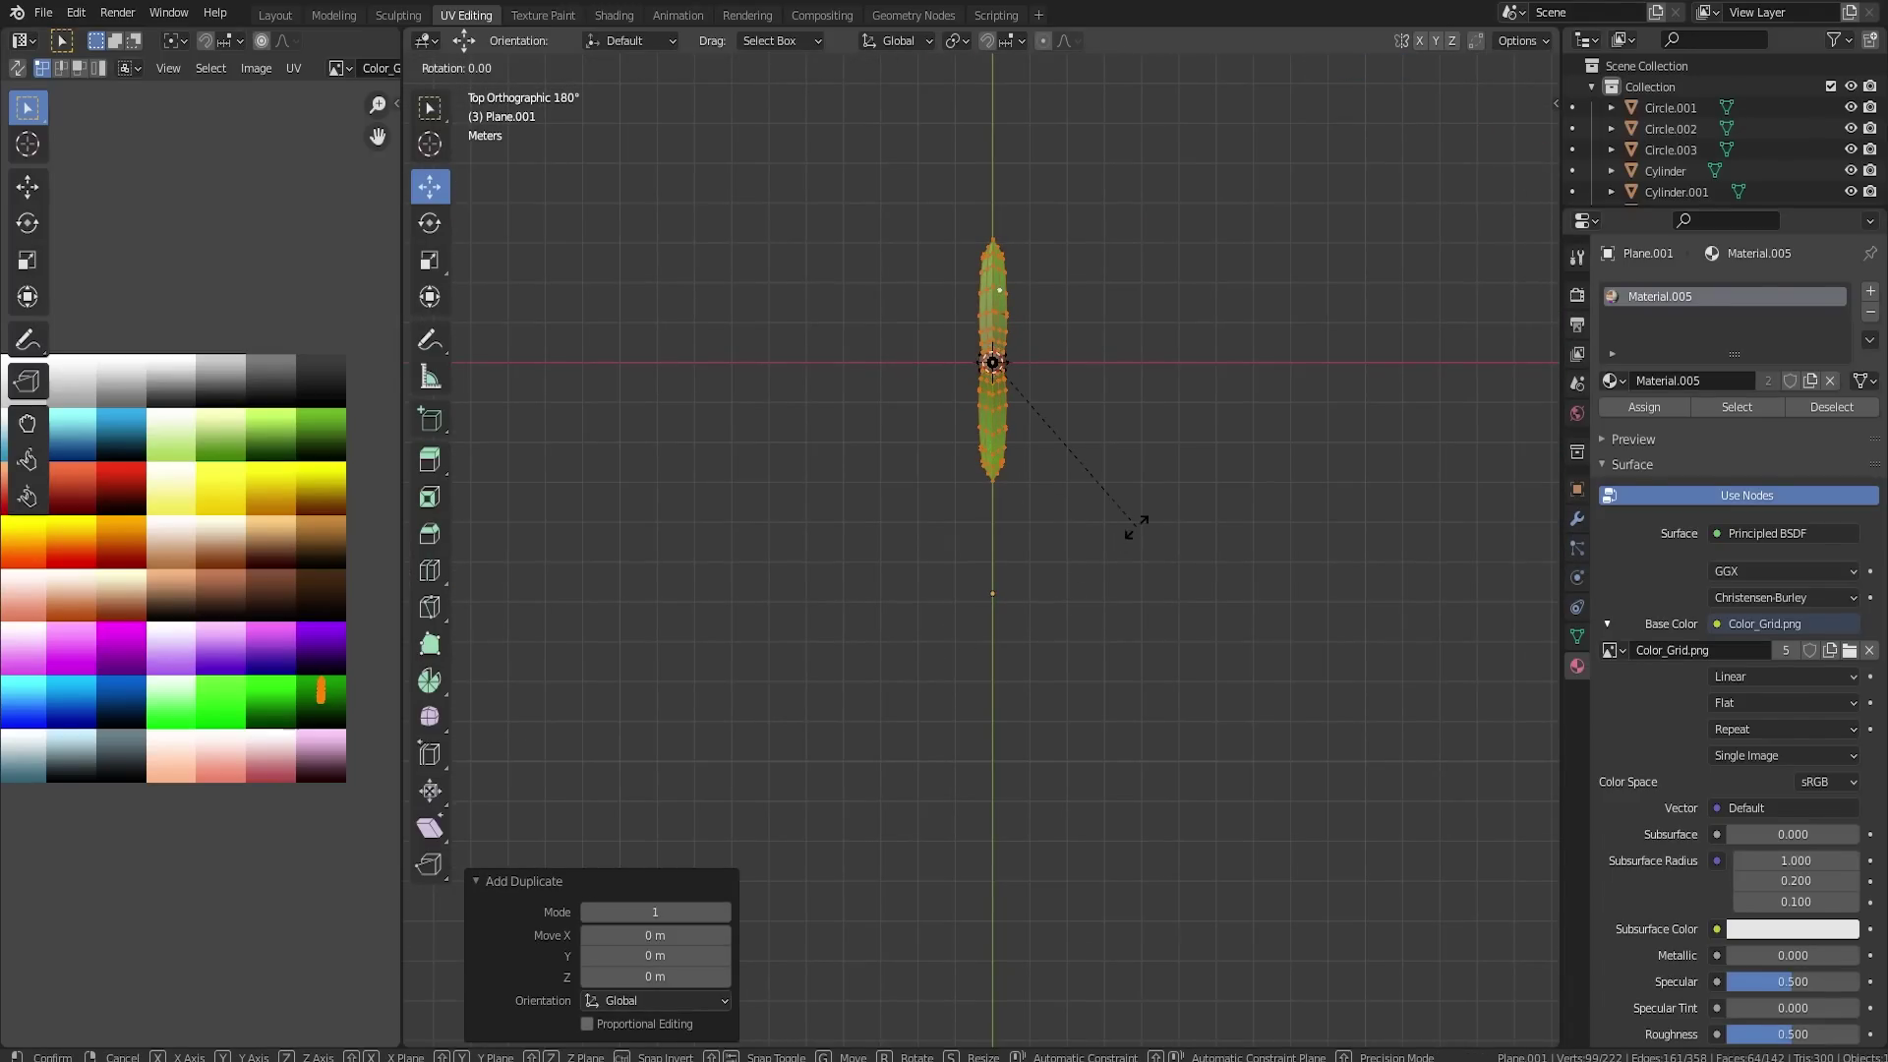
type("90")
key("Return")
- Duplicate all four leaves of the first ring and raise the copies about 0.76 m up the trunk
middle_click_drag(1118, 462, 1116, 420)
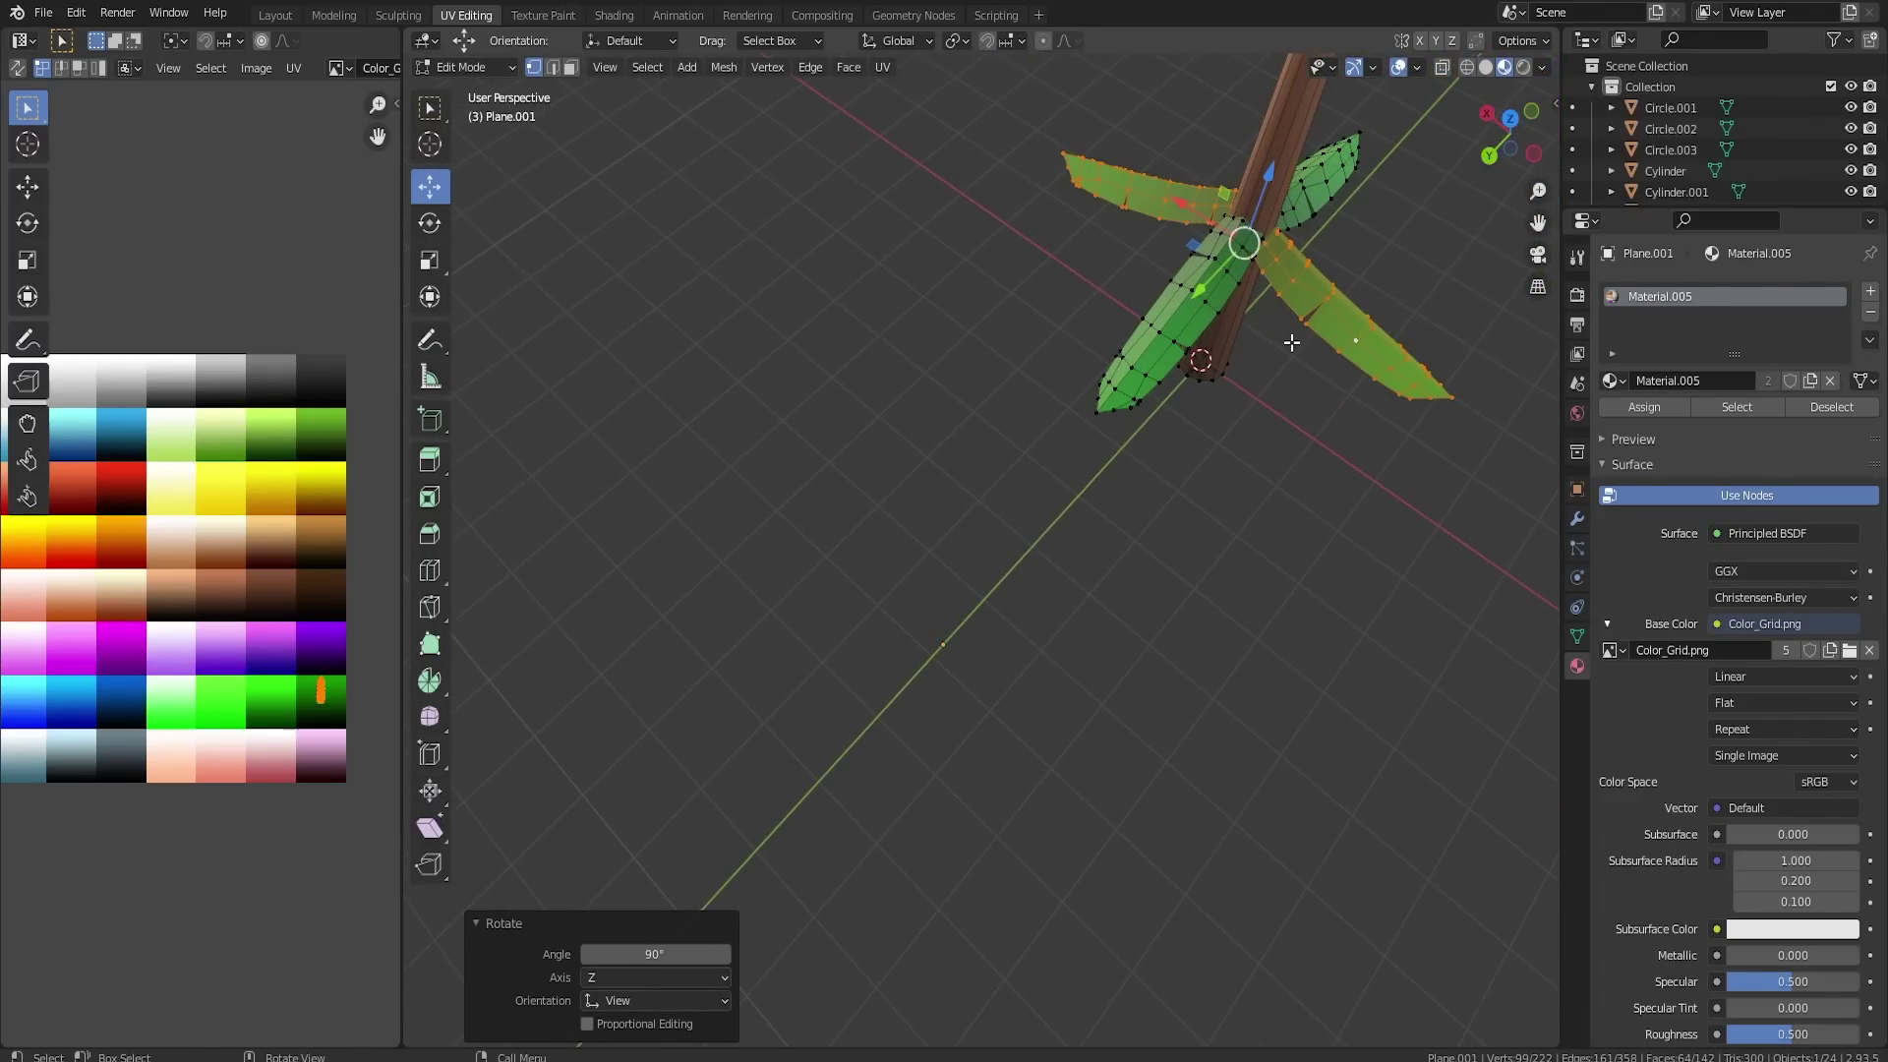
middle_click_drag(1291, 342, 1244, 344)
key("l")
key("l")
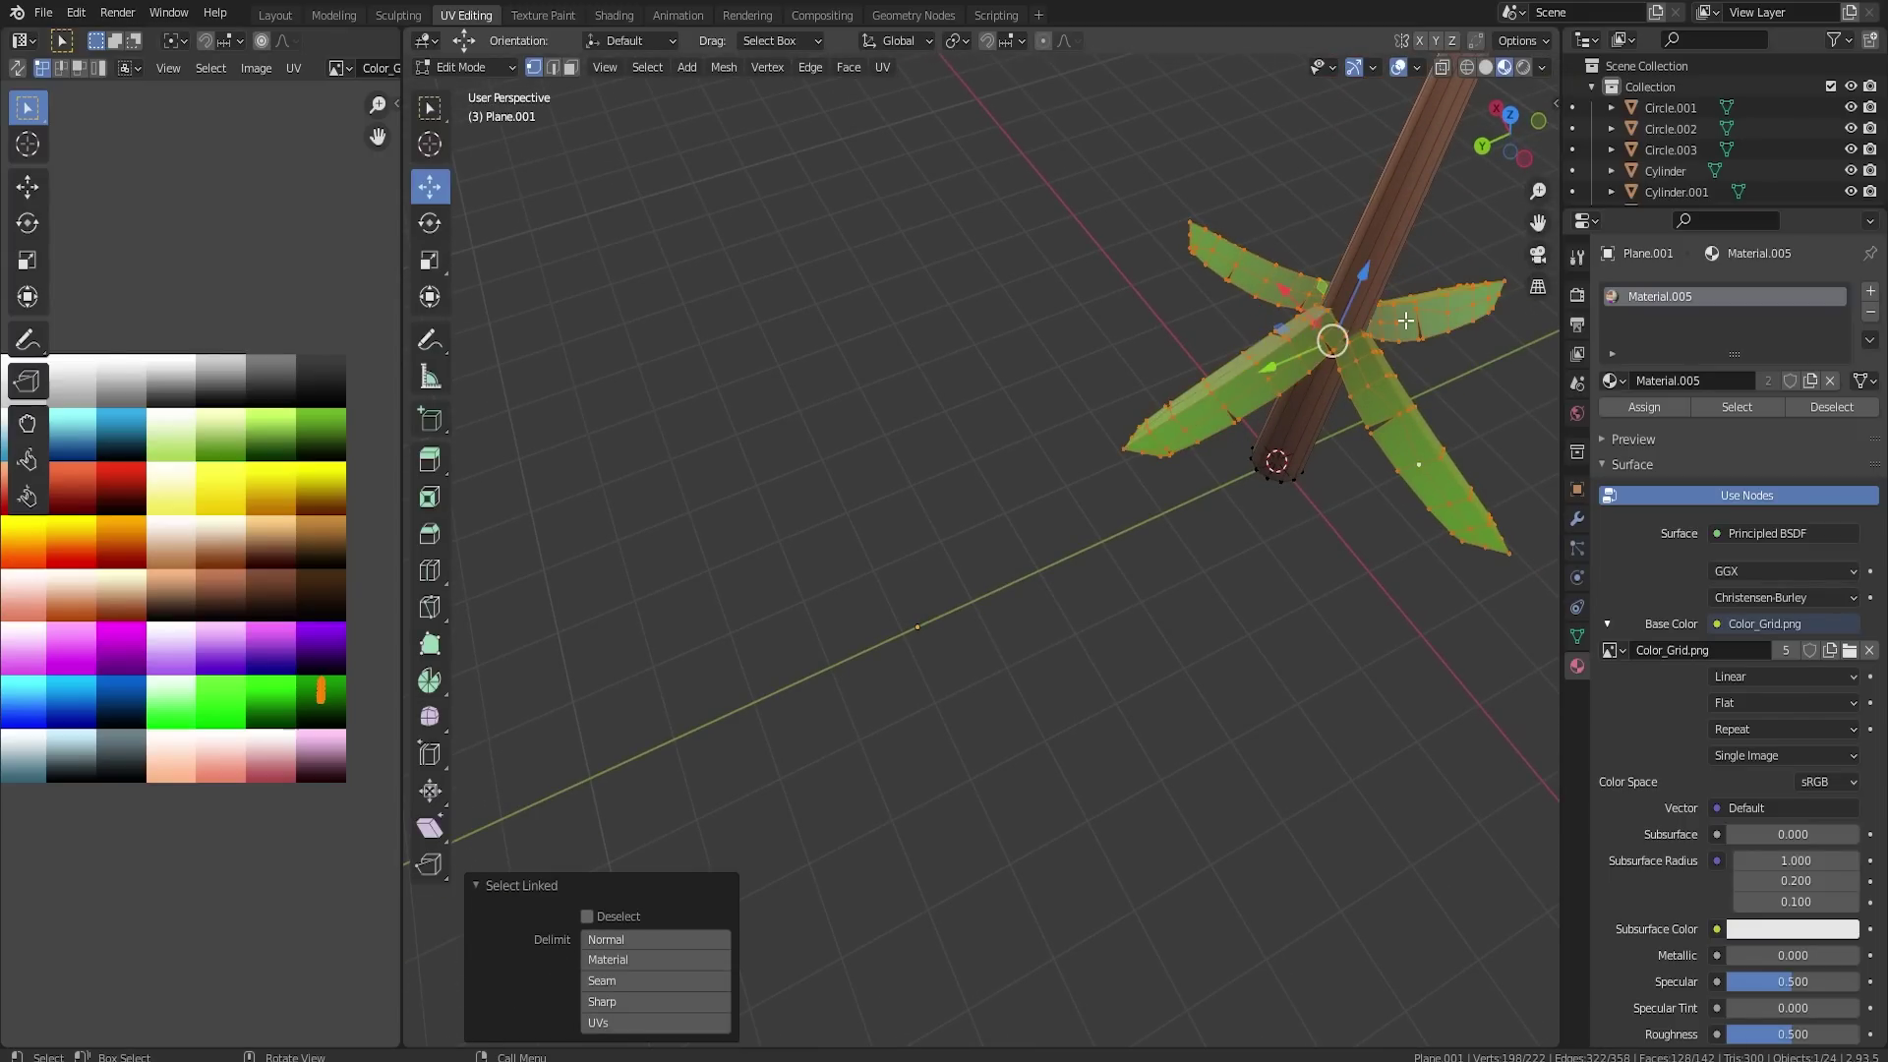
key("shift+d")
key("ctrl+KP_3")
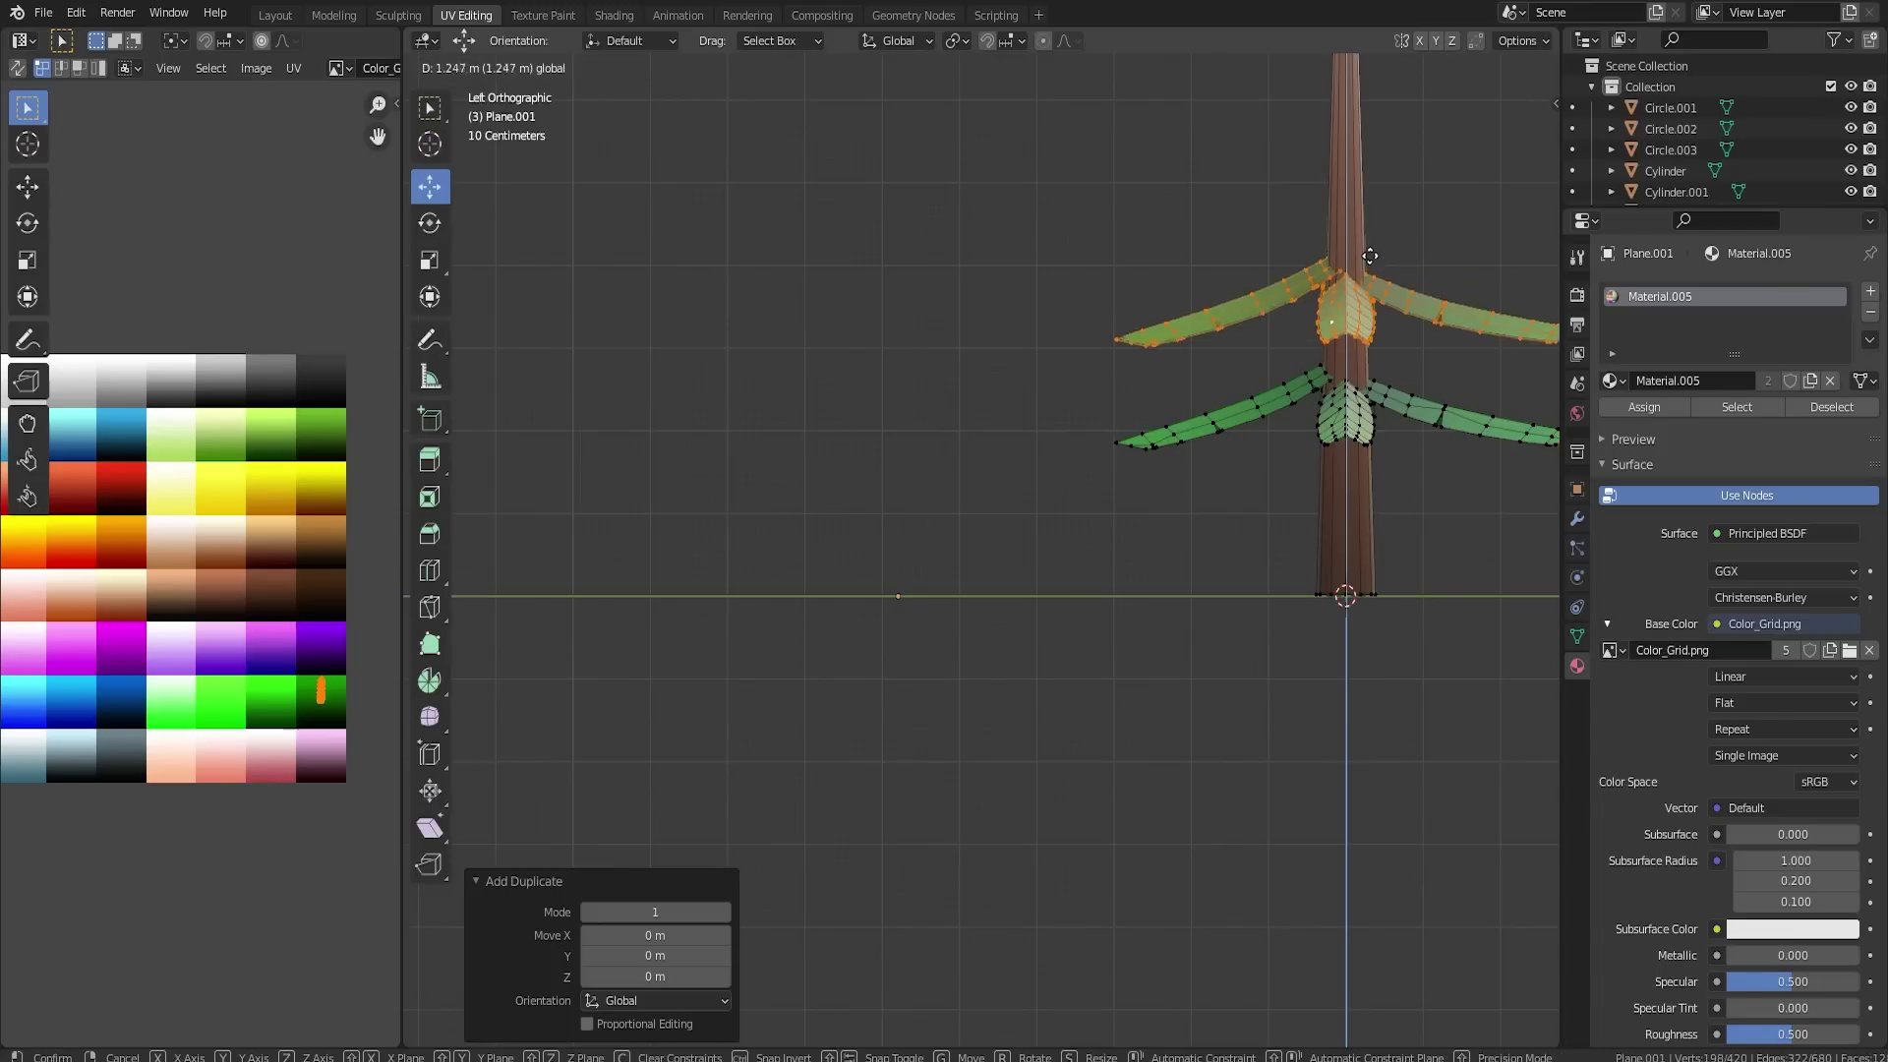
left_click(1373, 290)
- Scale the second leaf ring to 0.915 and rotate it about -39.1° around the trunk in the top view
key("s")
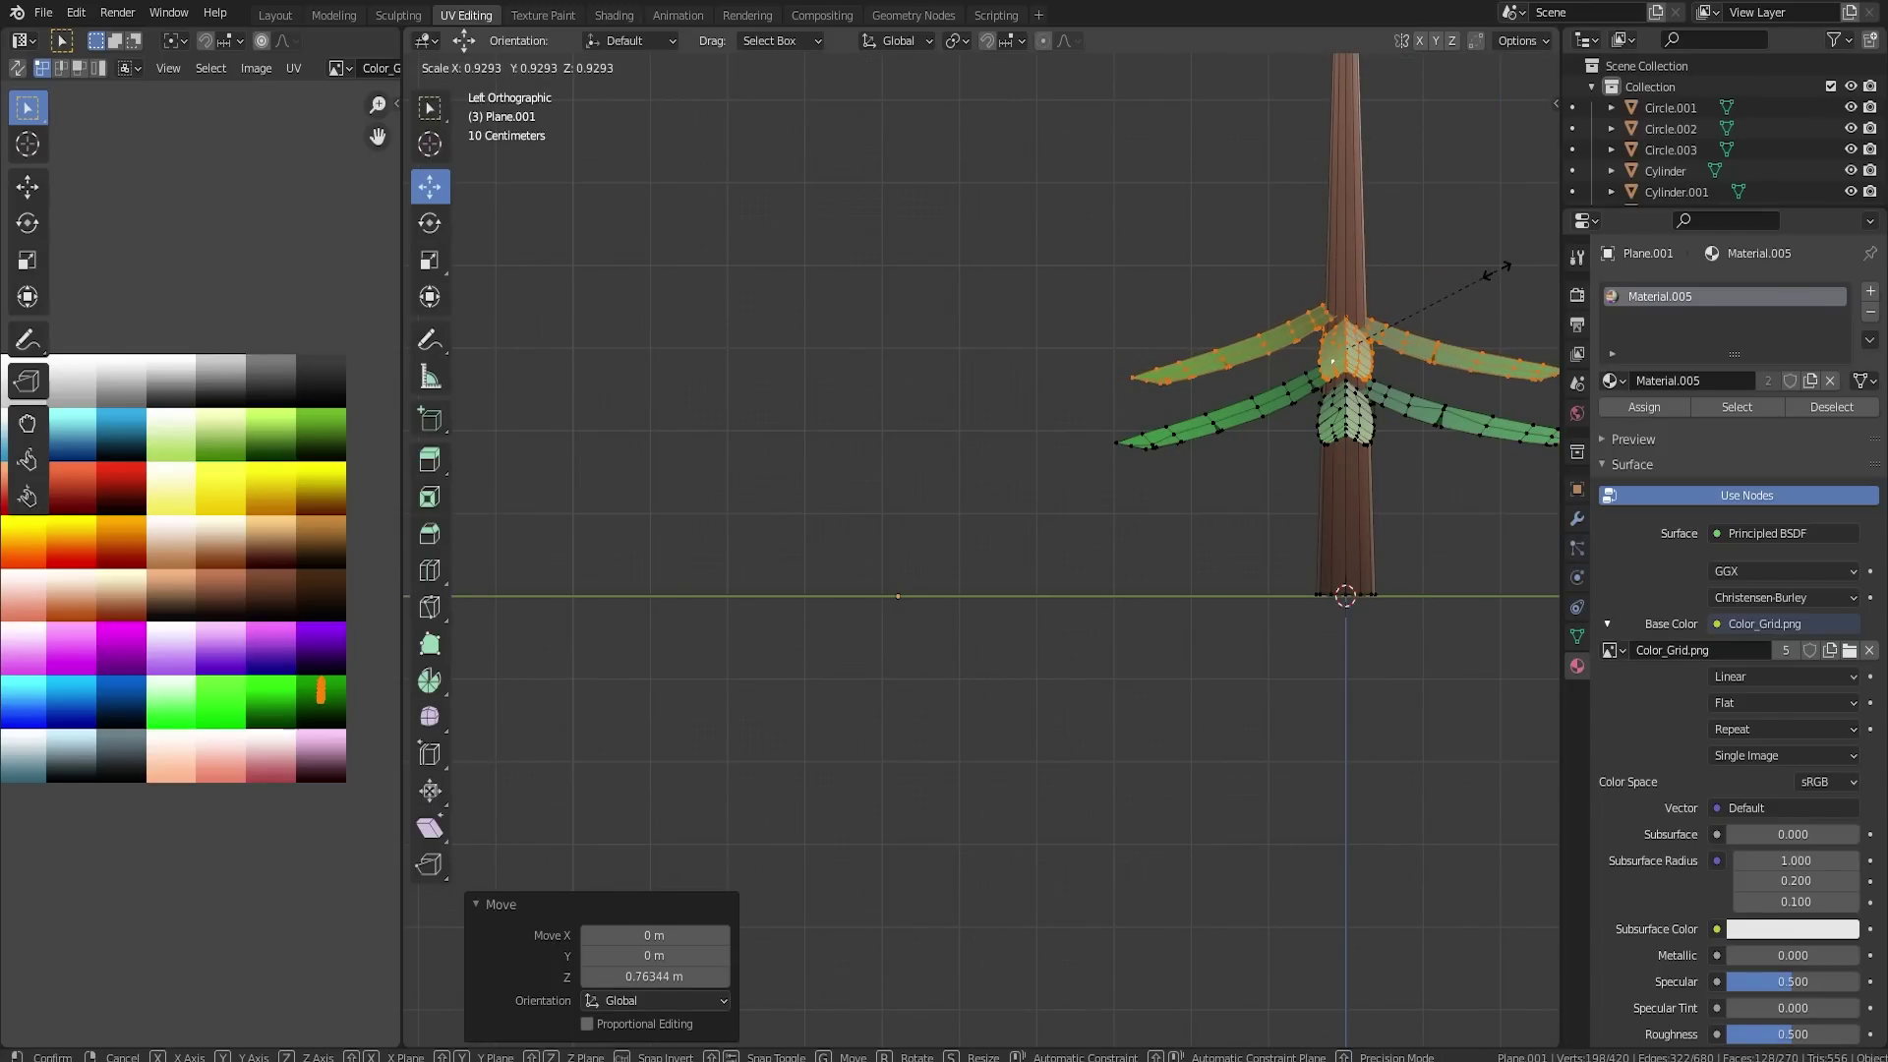
left_click(1486, 277)
key("KP_7")
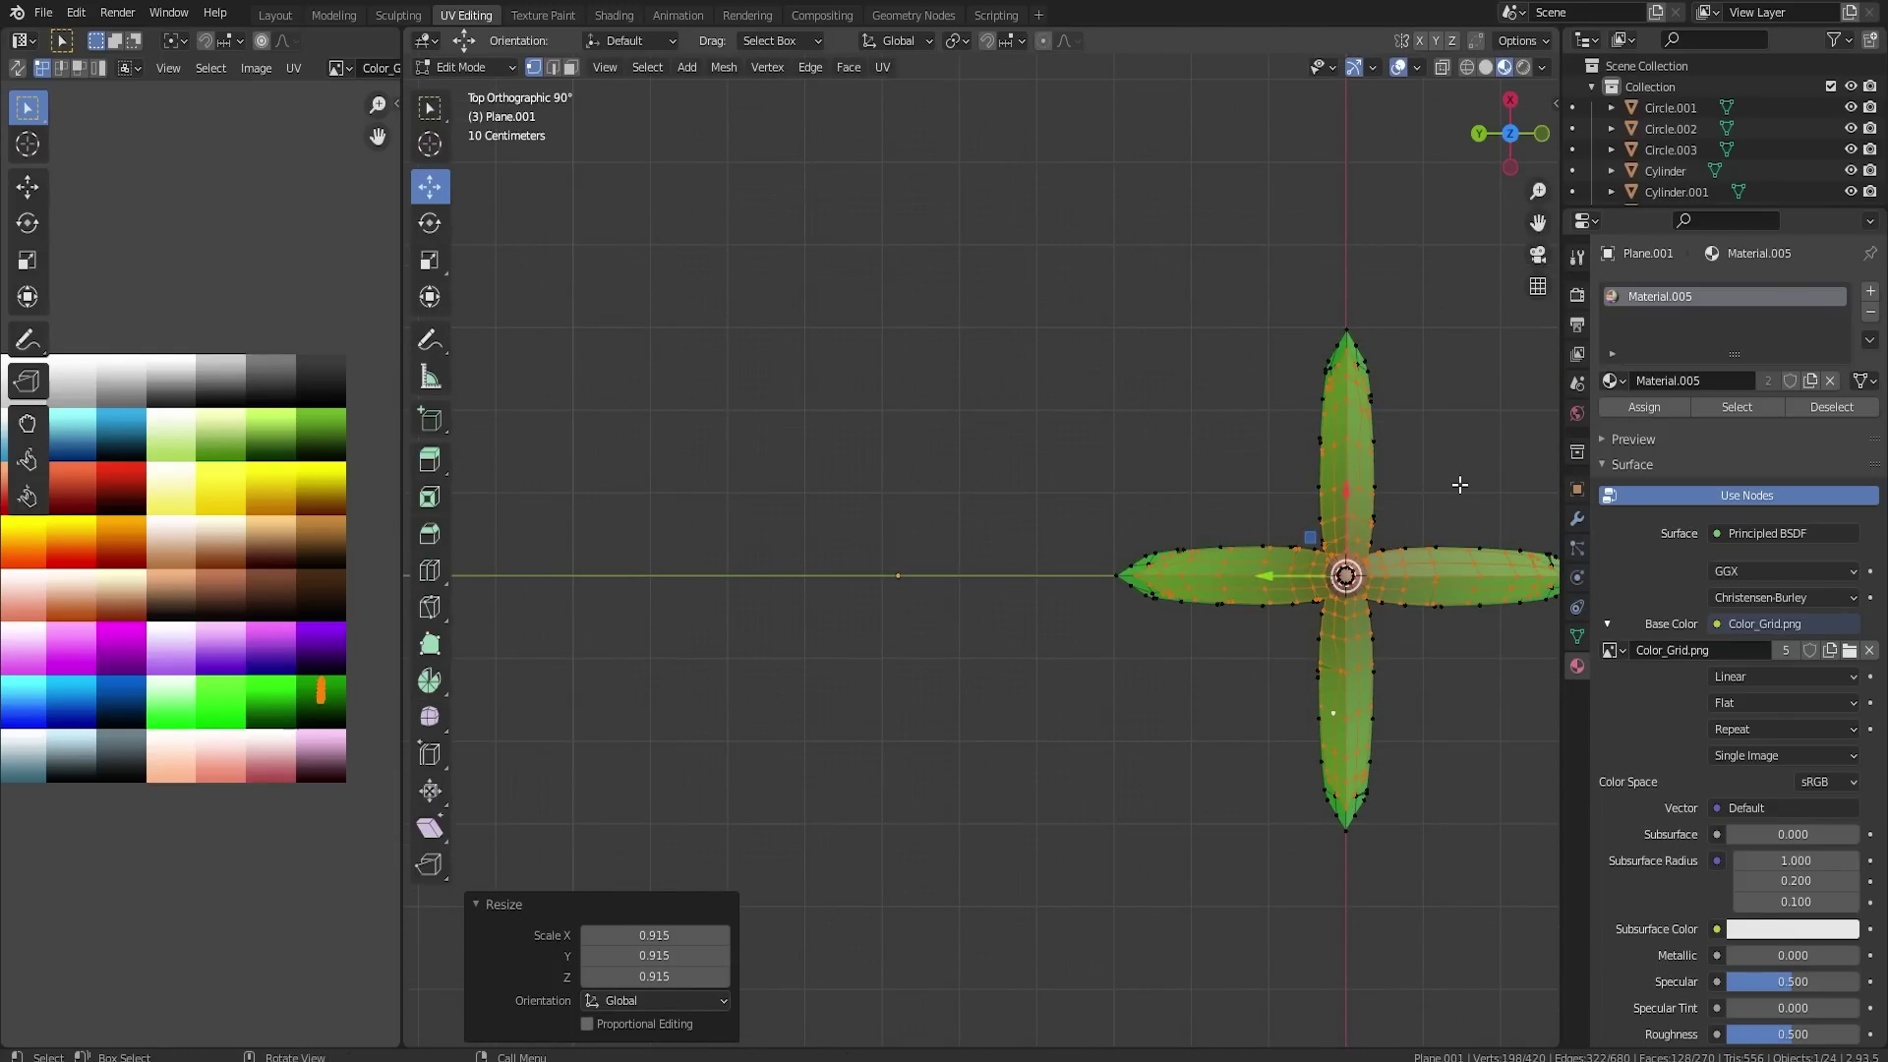
key("r")
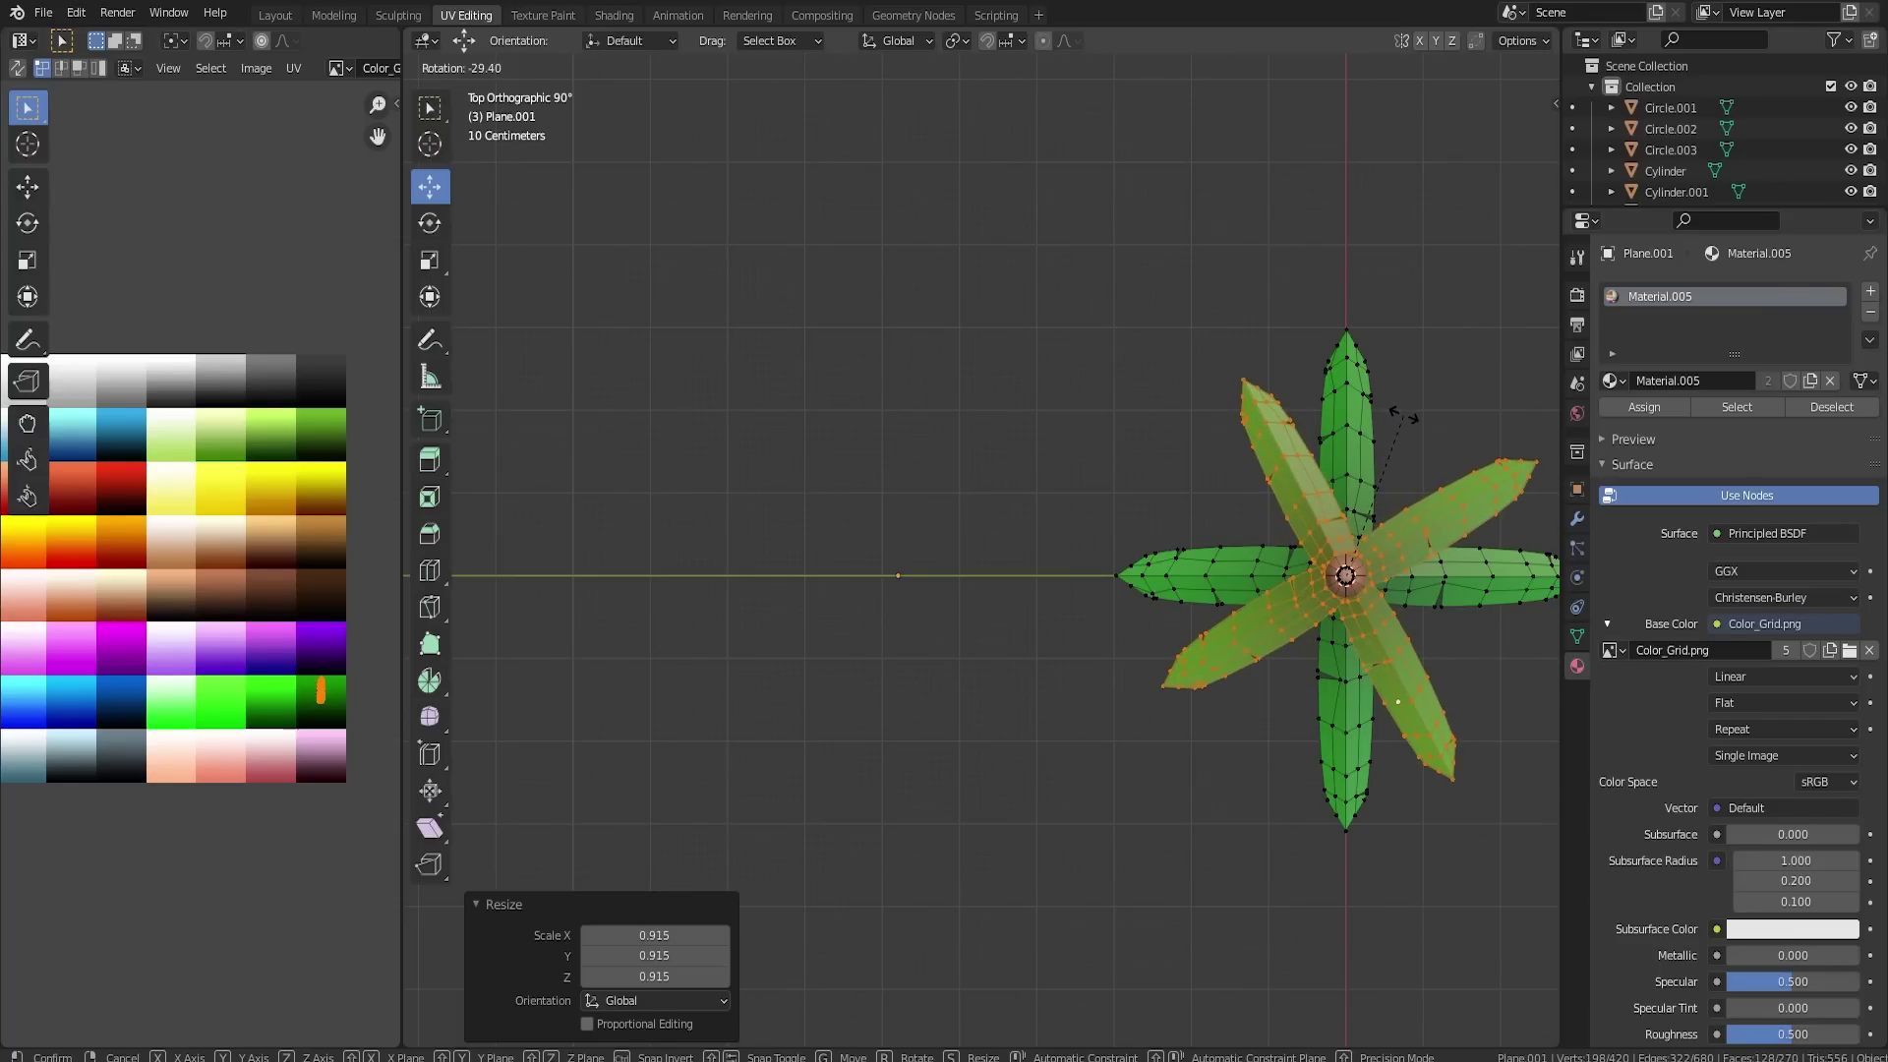
left_click(1377, 423)
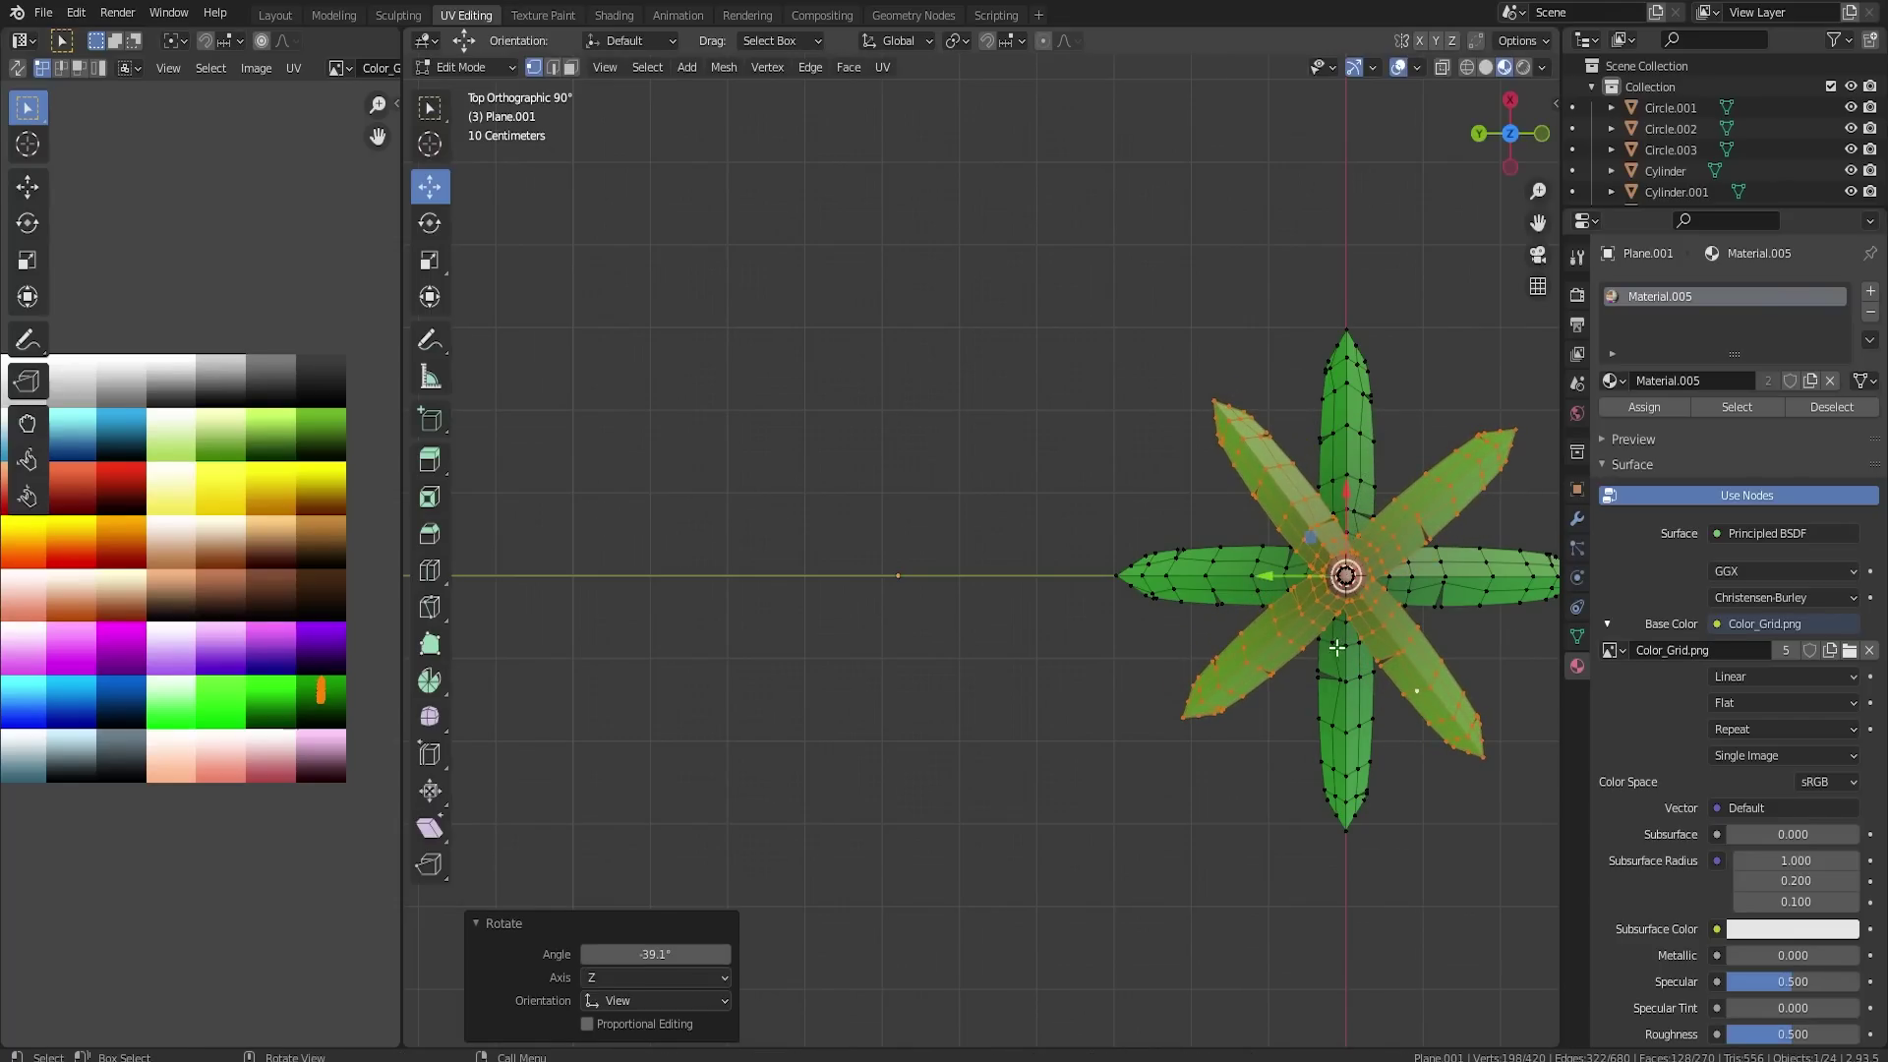
- Lower the second leaf ring about 0.045 m and duplicate it higher up the trunk as a third ring
middle_click_drag(1337, 647, 1453, 461)
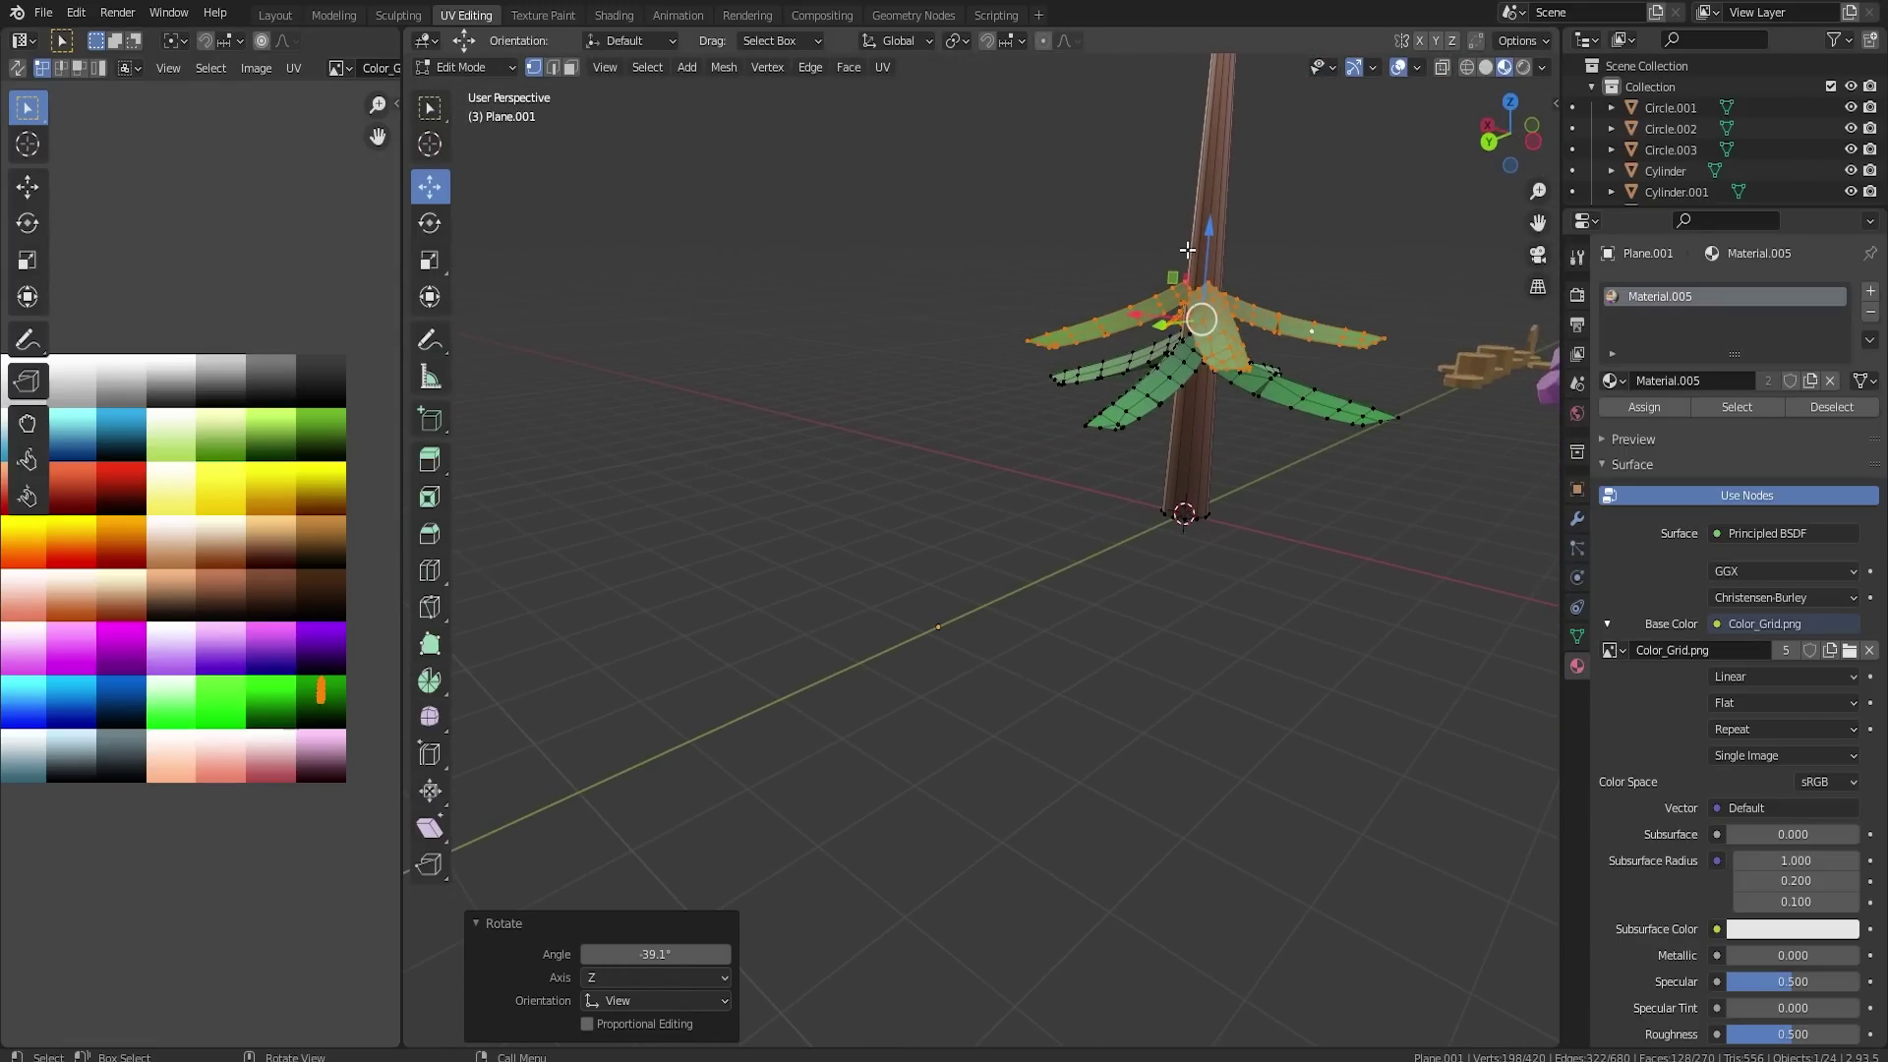
left_click_drag(1211, 244, 1211, 251)
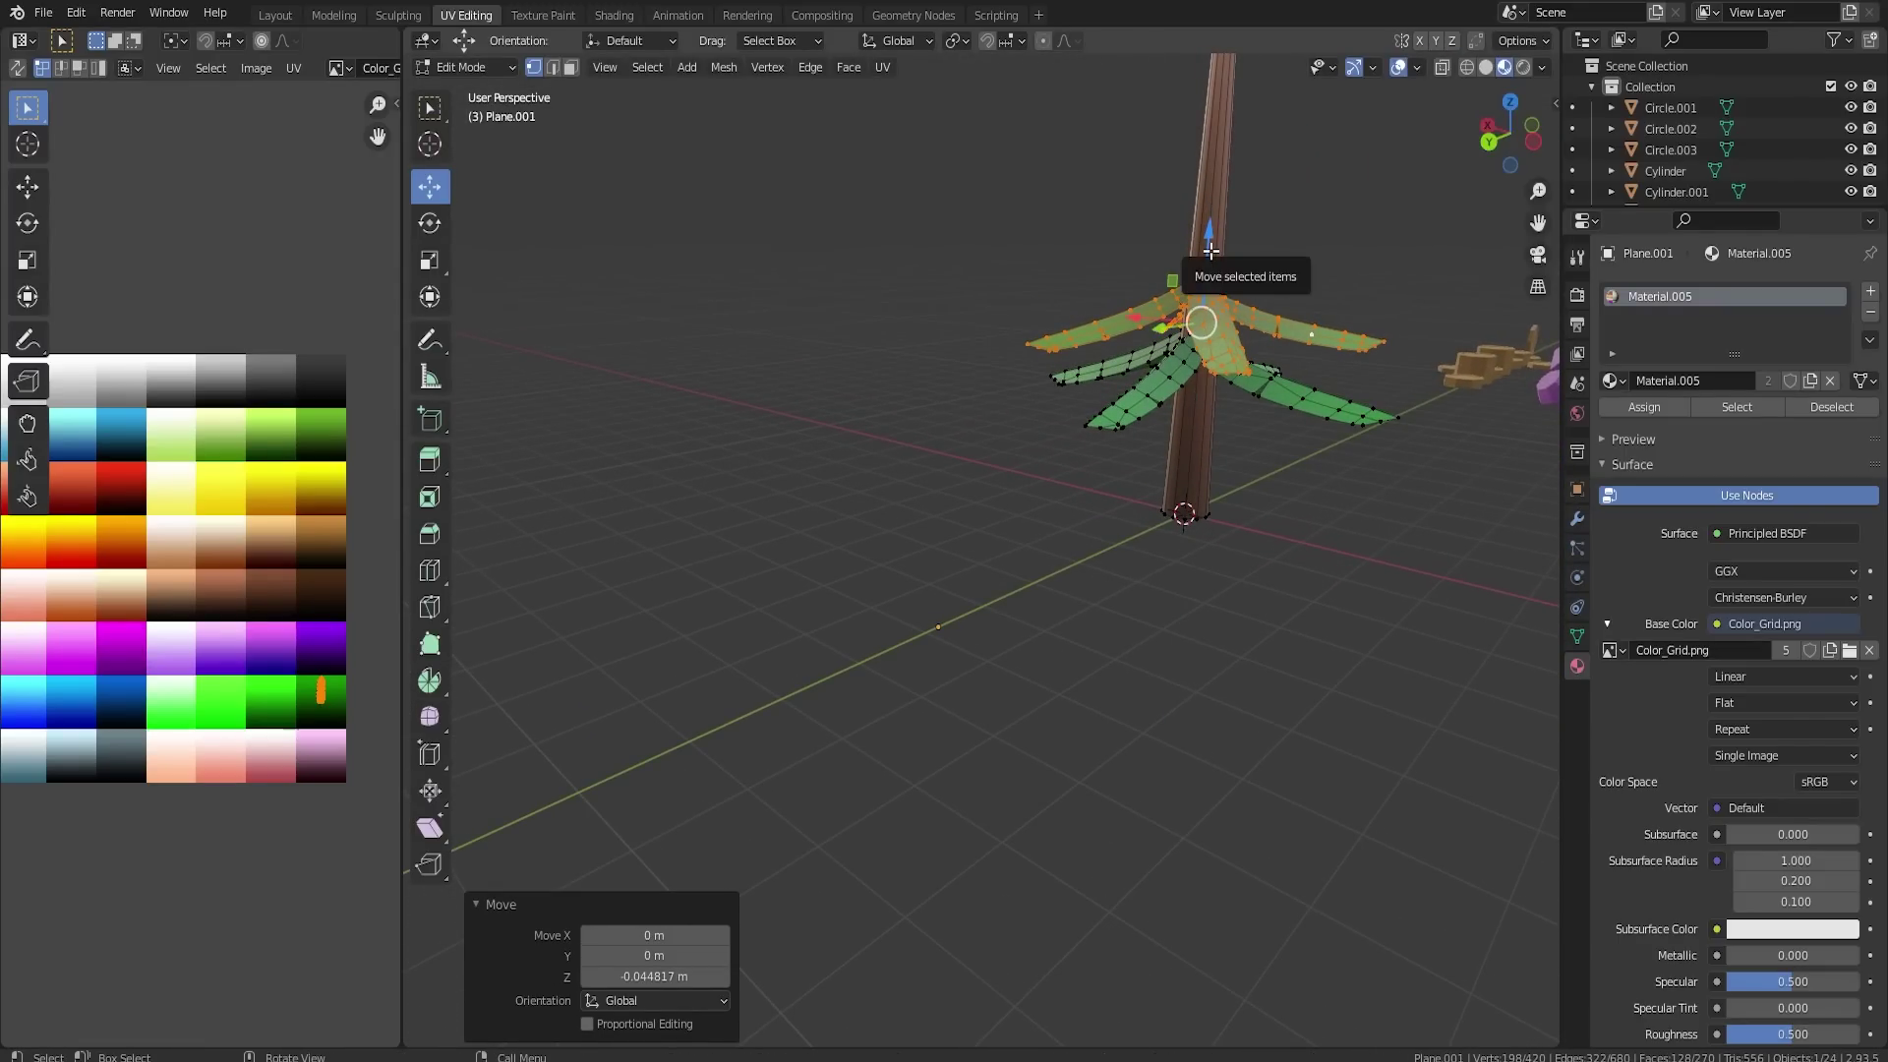
key("g")
key("z")
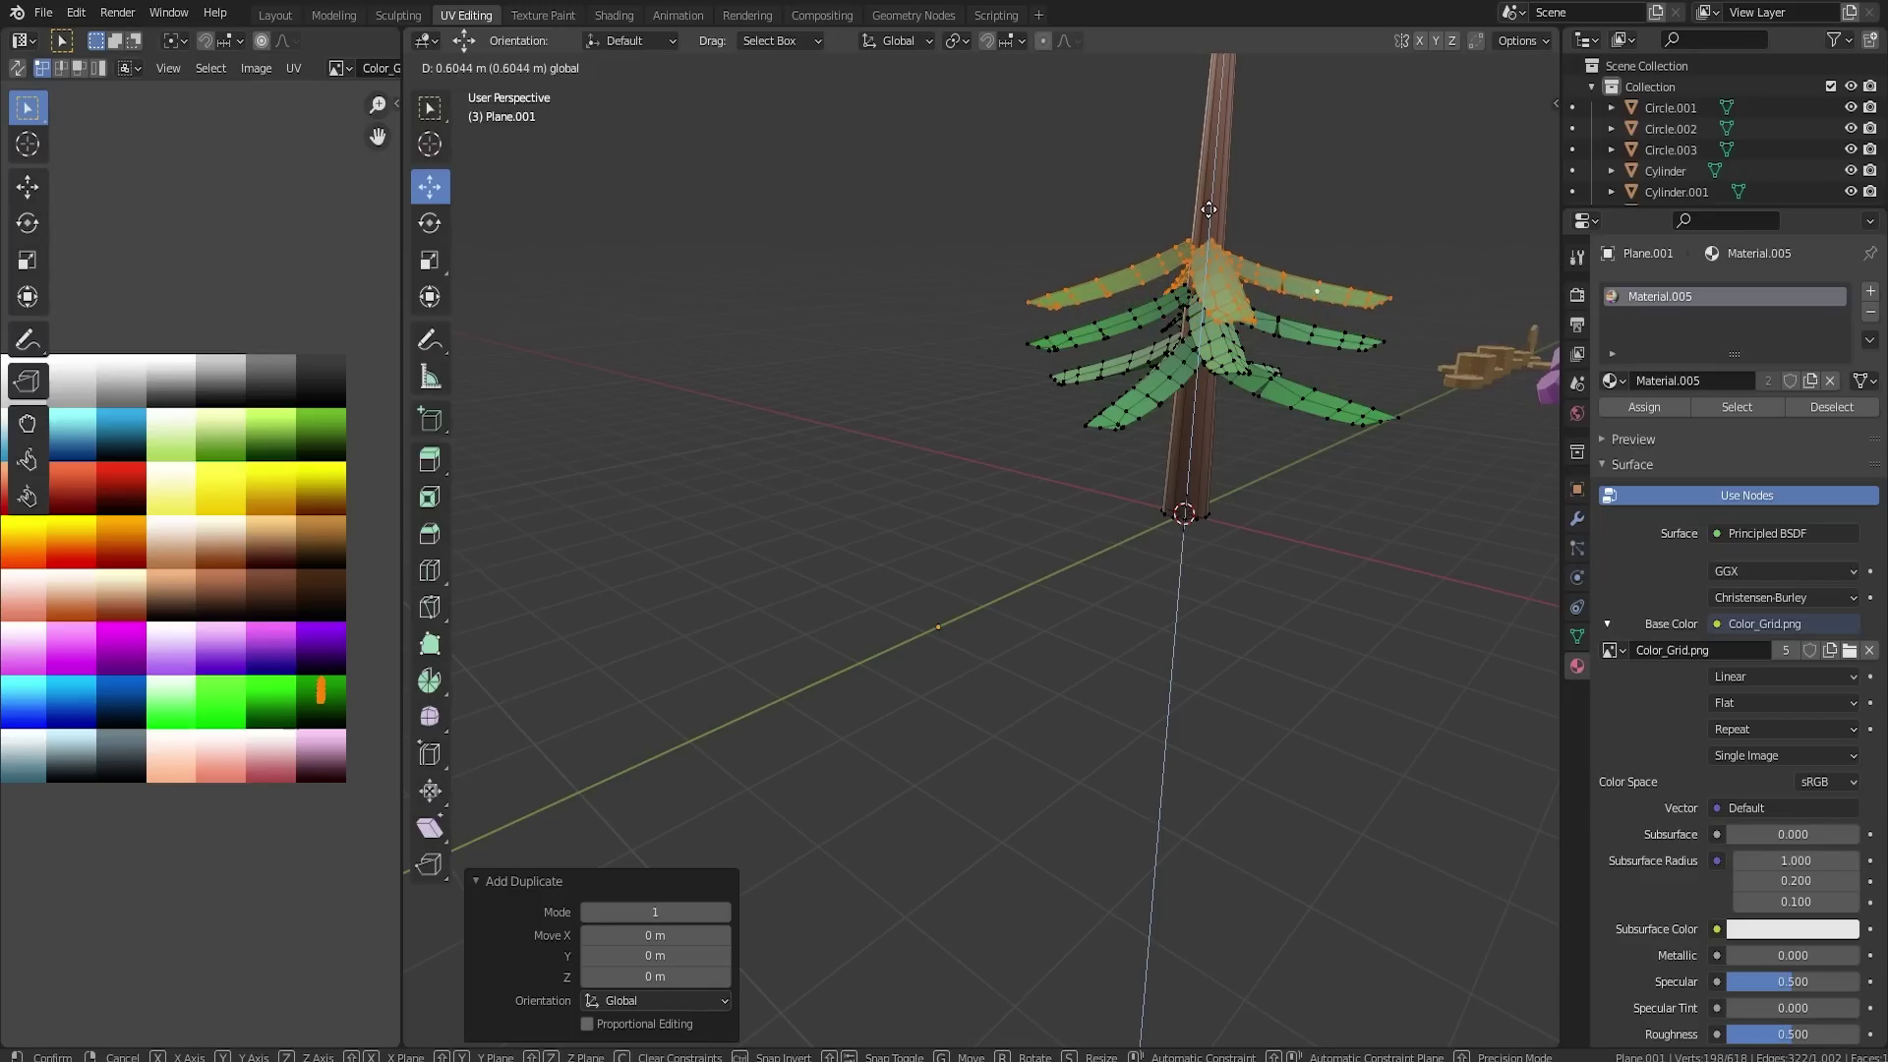
left_click(1345, 266)
- Scale the third leaf ring to 0.897 and rotate it about -51.3° around the trunk in the top view
key("s")
left_click(1353, 253)
key("KP_7")
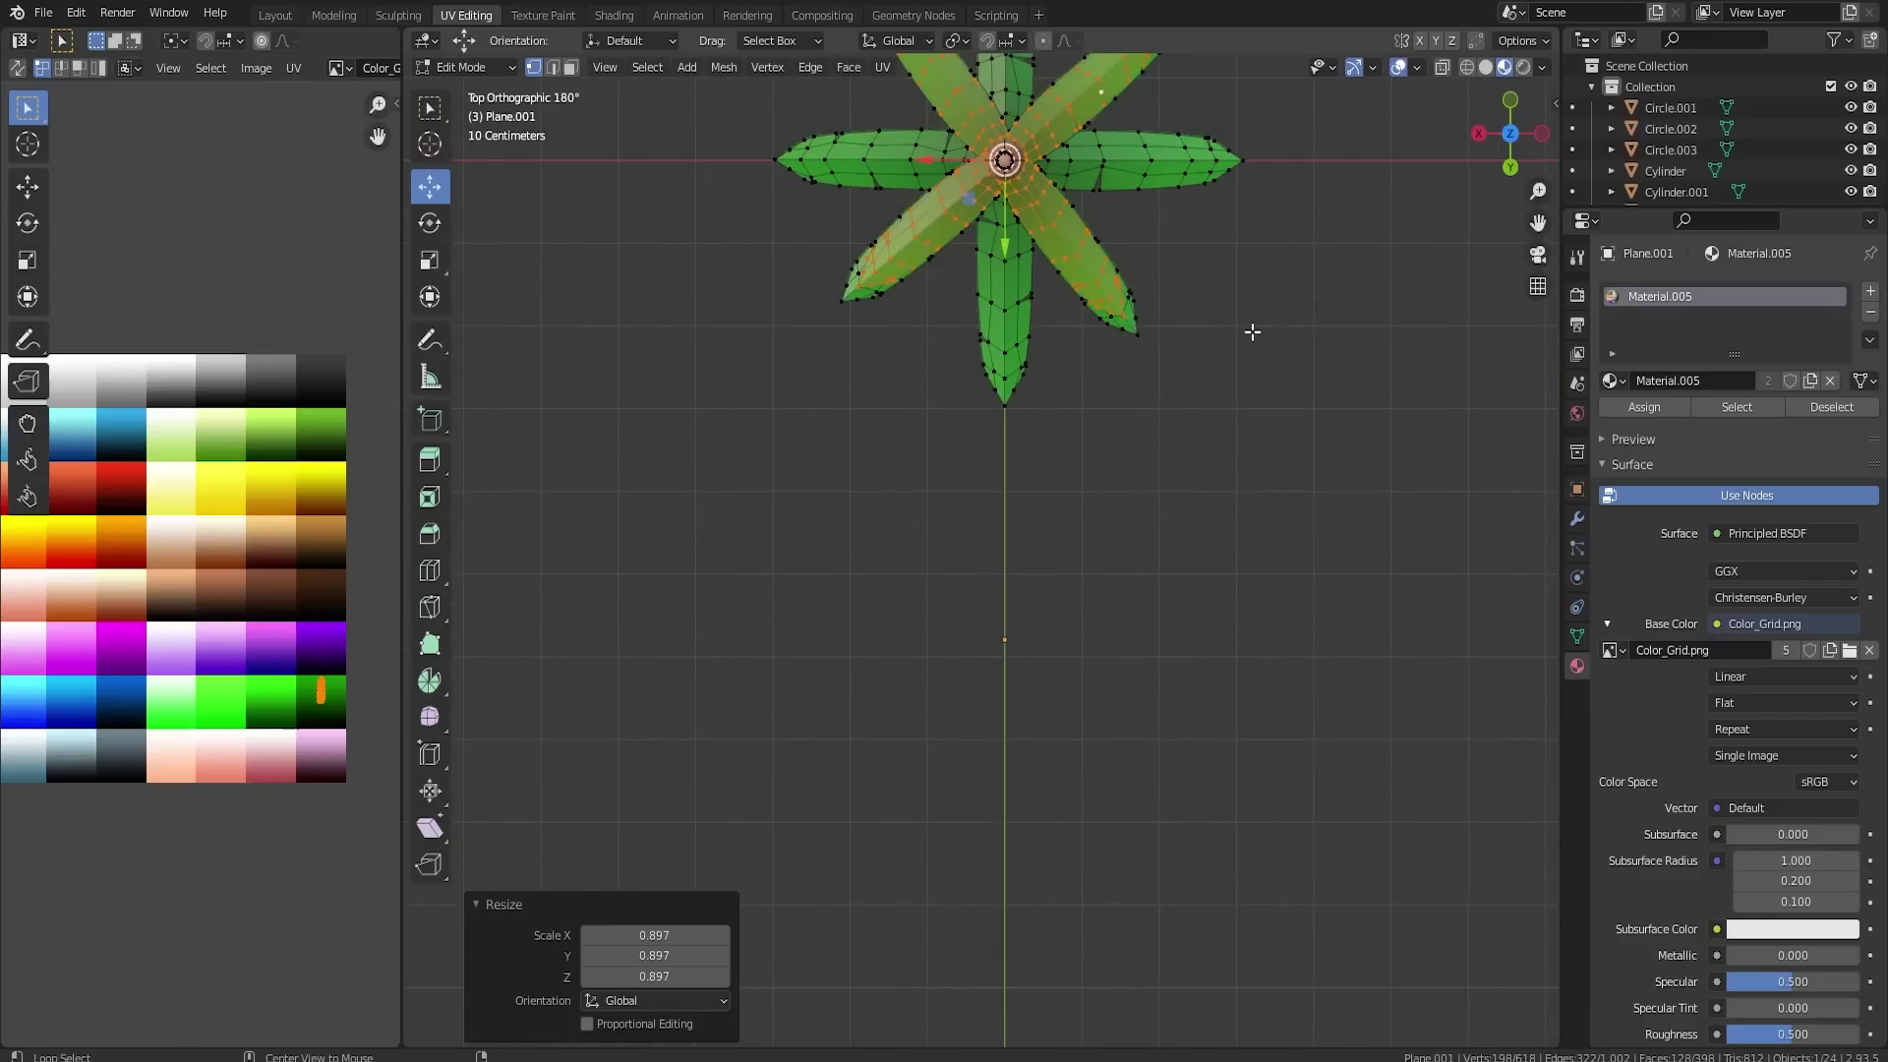
key("r")
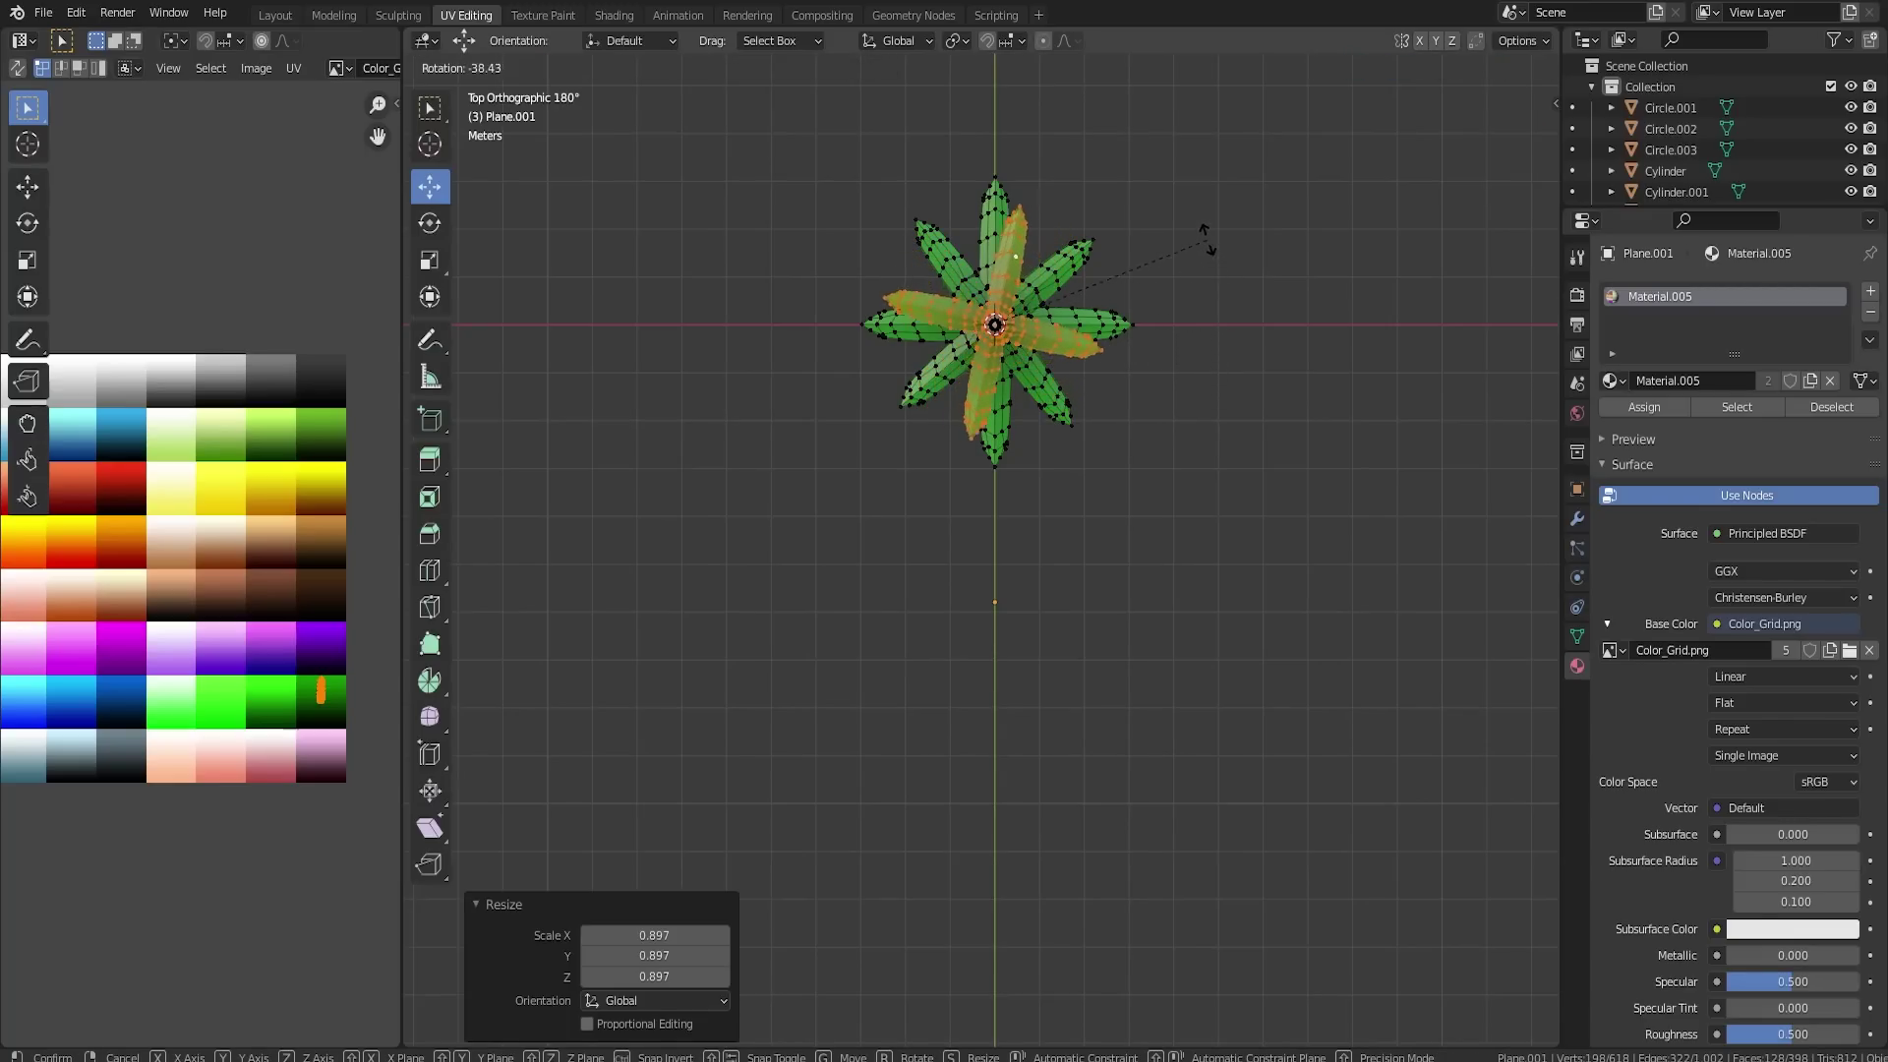
left_click(1187, 190)
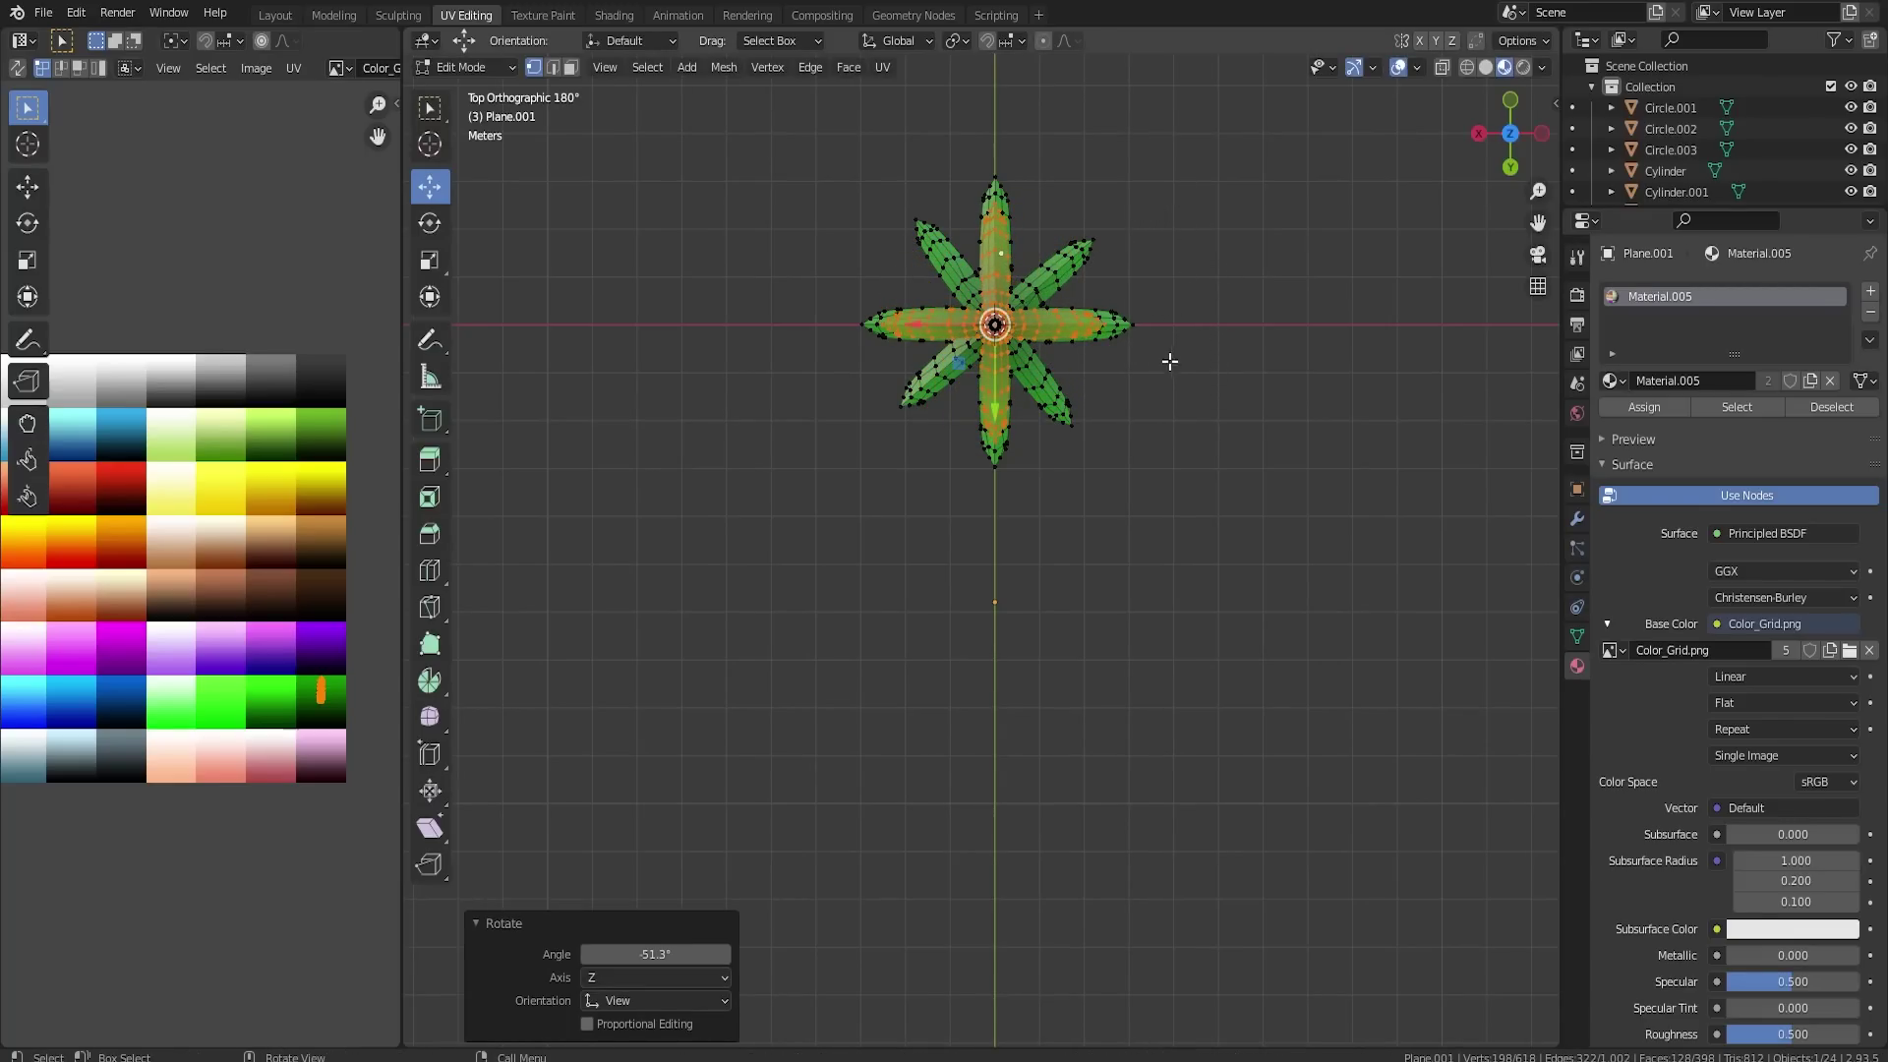
- Check the tree in Object Mode and raise the third leaf ring farther up the trunk, enlarging it slightly
middle_click_drag(1170, 358, 1154, 189)
key("Tab")
middle_click_drag(1112, 354, 1119, 599)
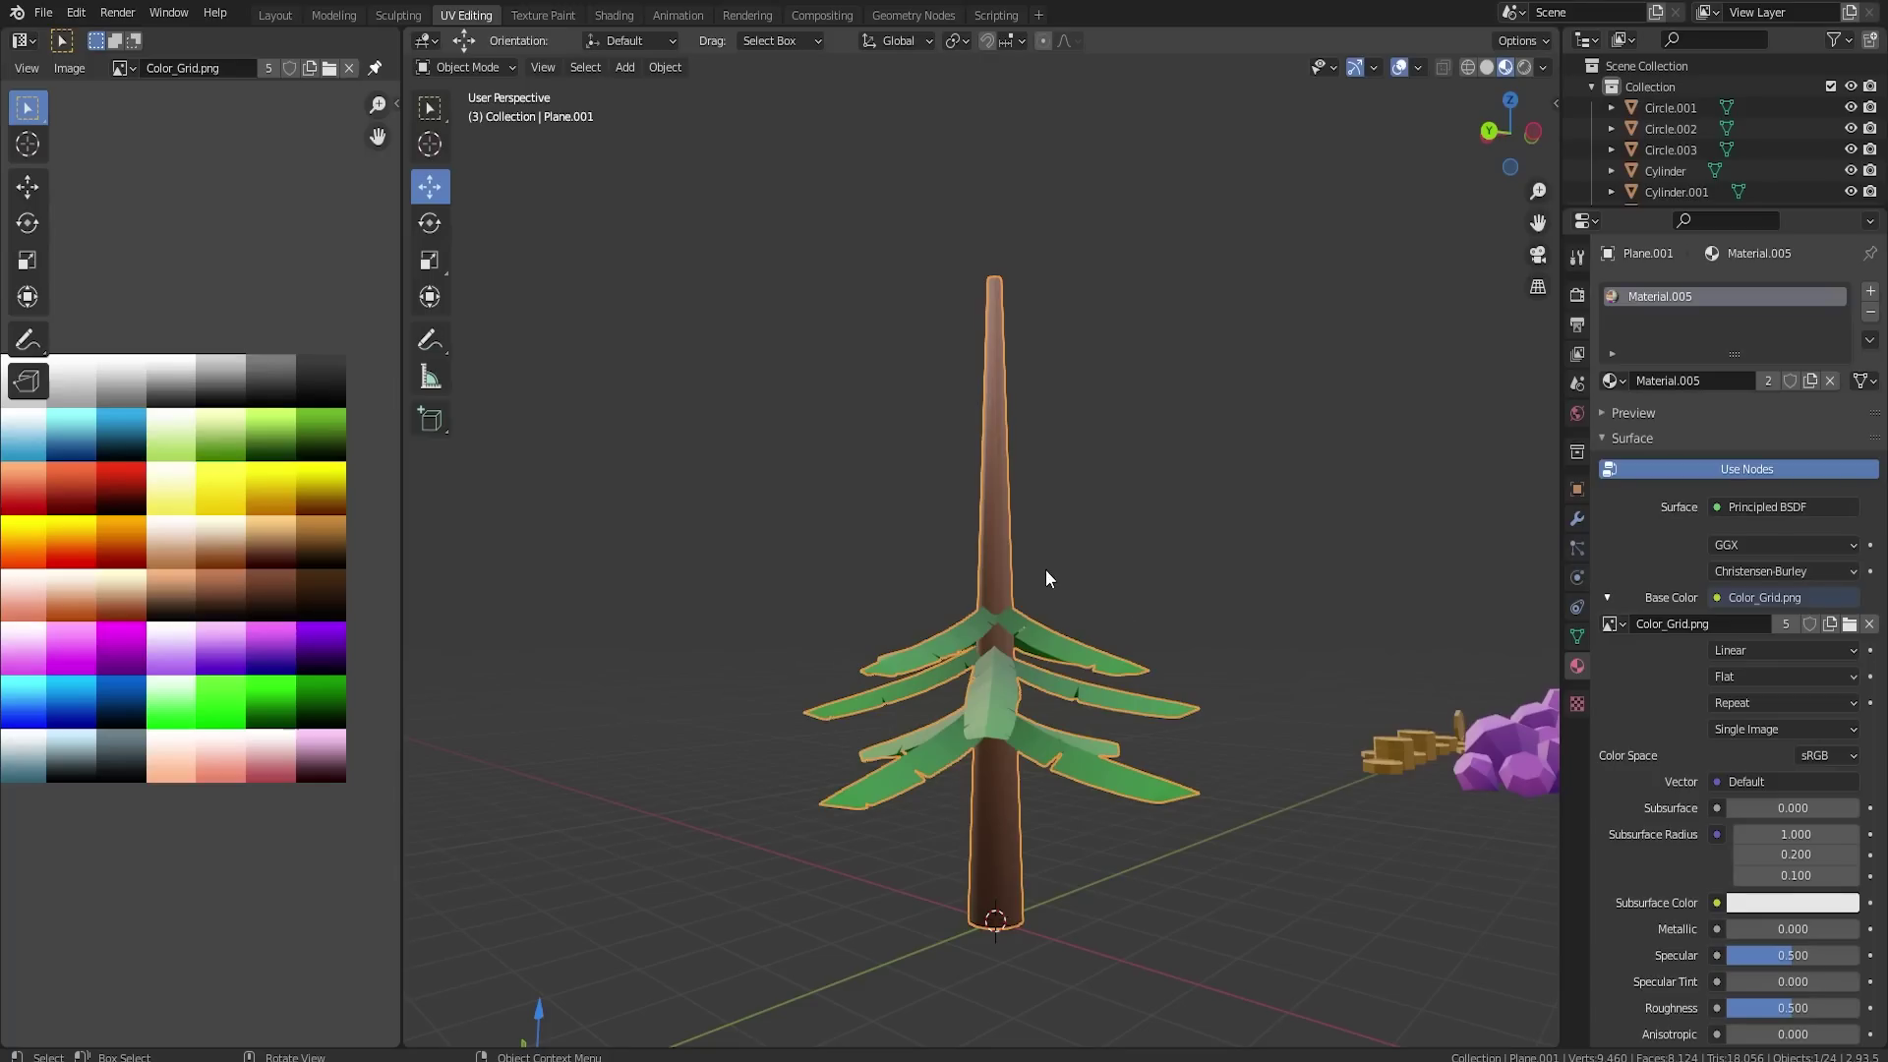
middle_click_drag(1046, 569, 1000, 544)
key("Tab")
key("s")
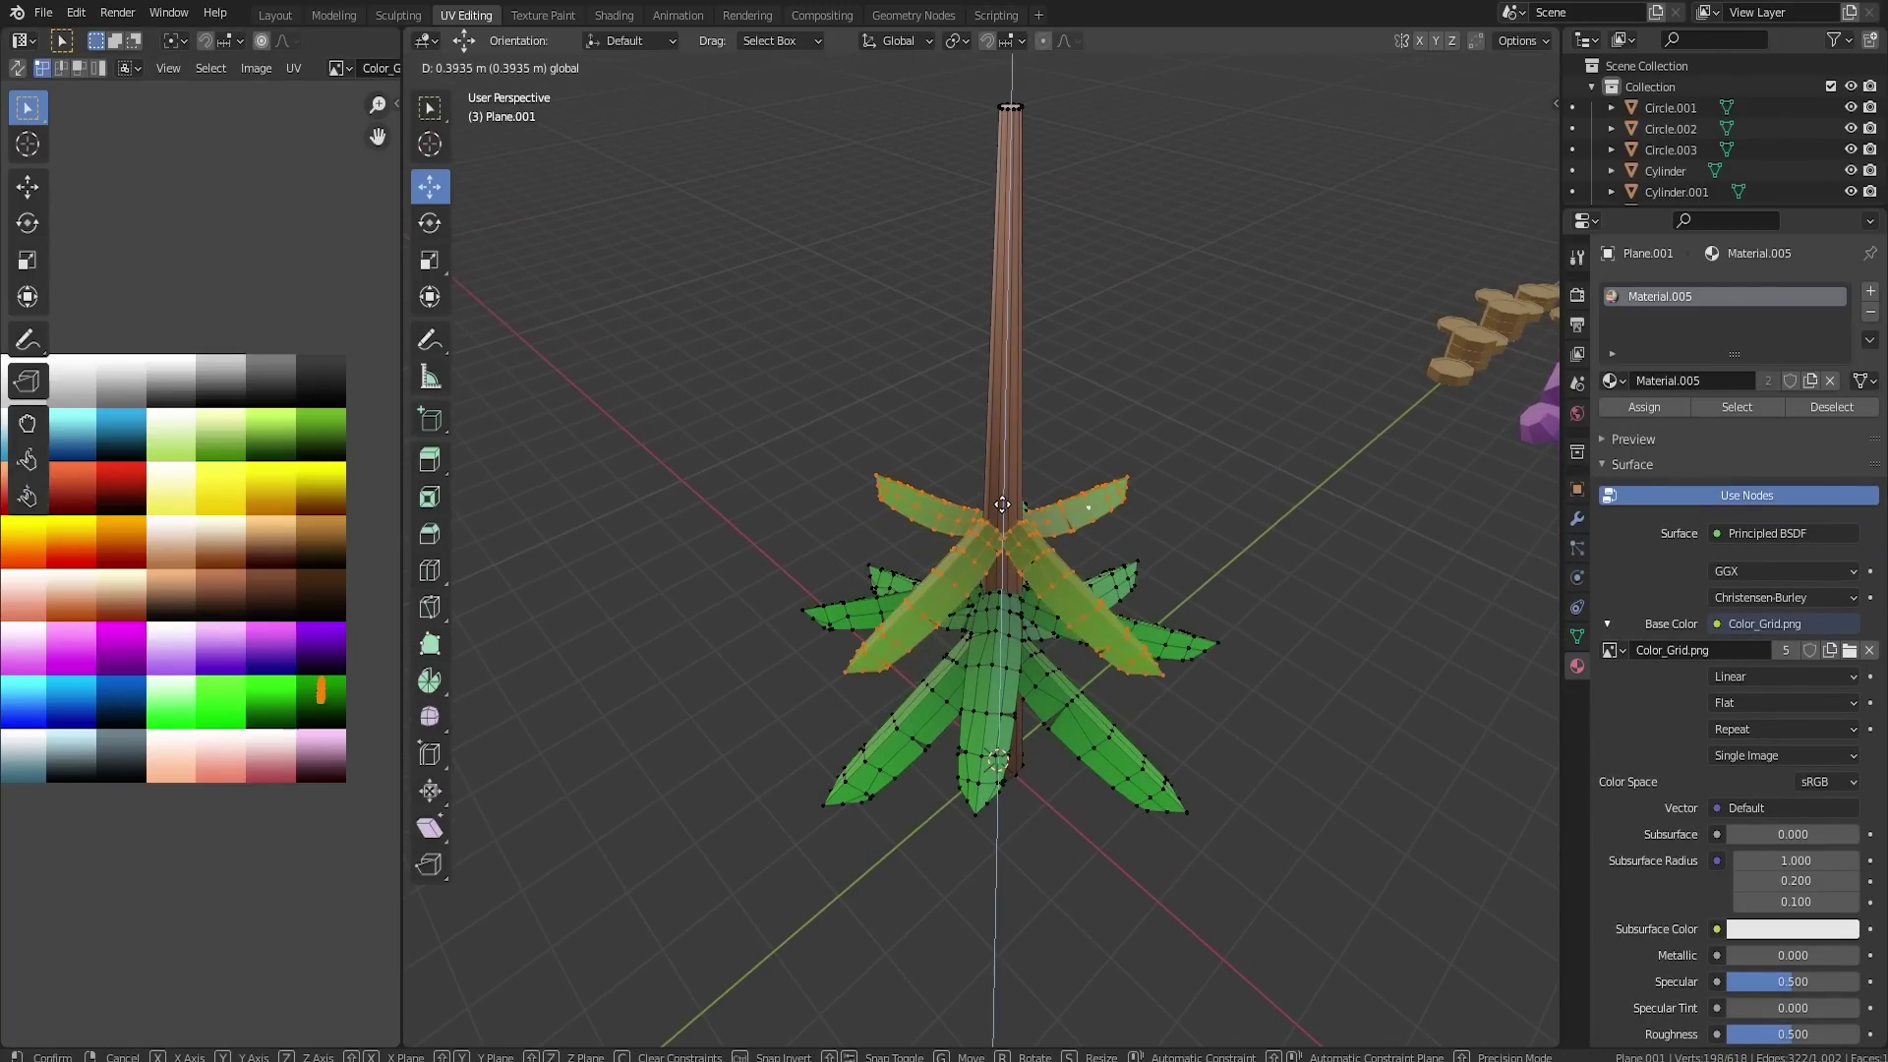
left_click(1001, 513)
- Select the four leaves of the middle ring and scale them to 1.038
left_click(1001, 649)
key("l")
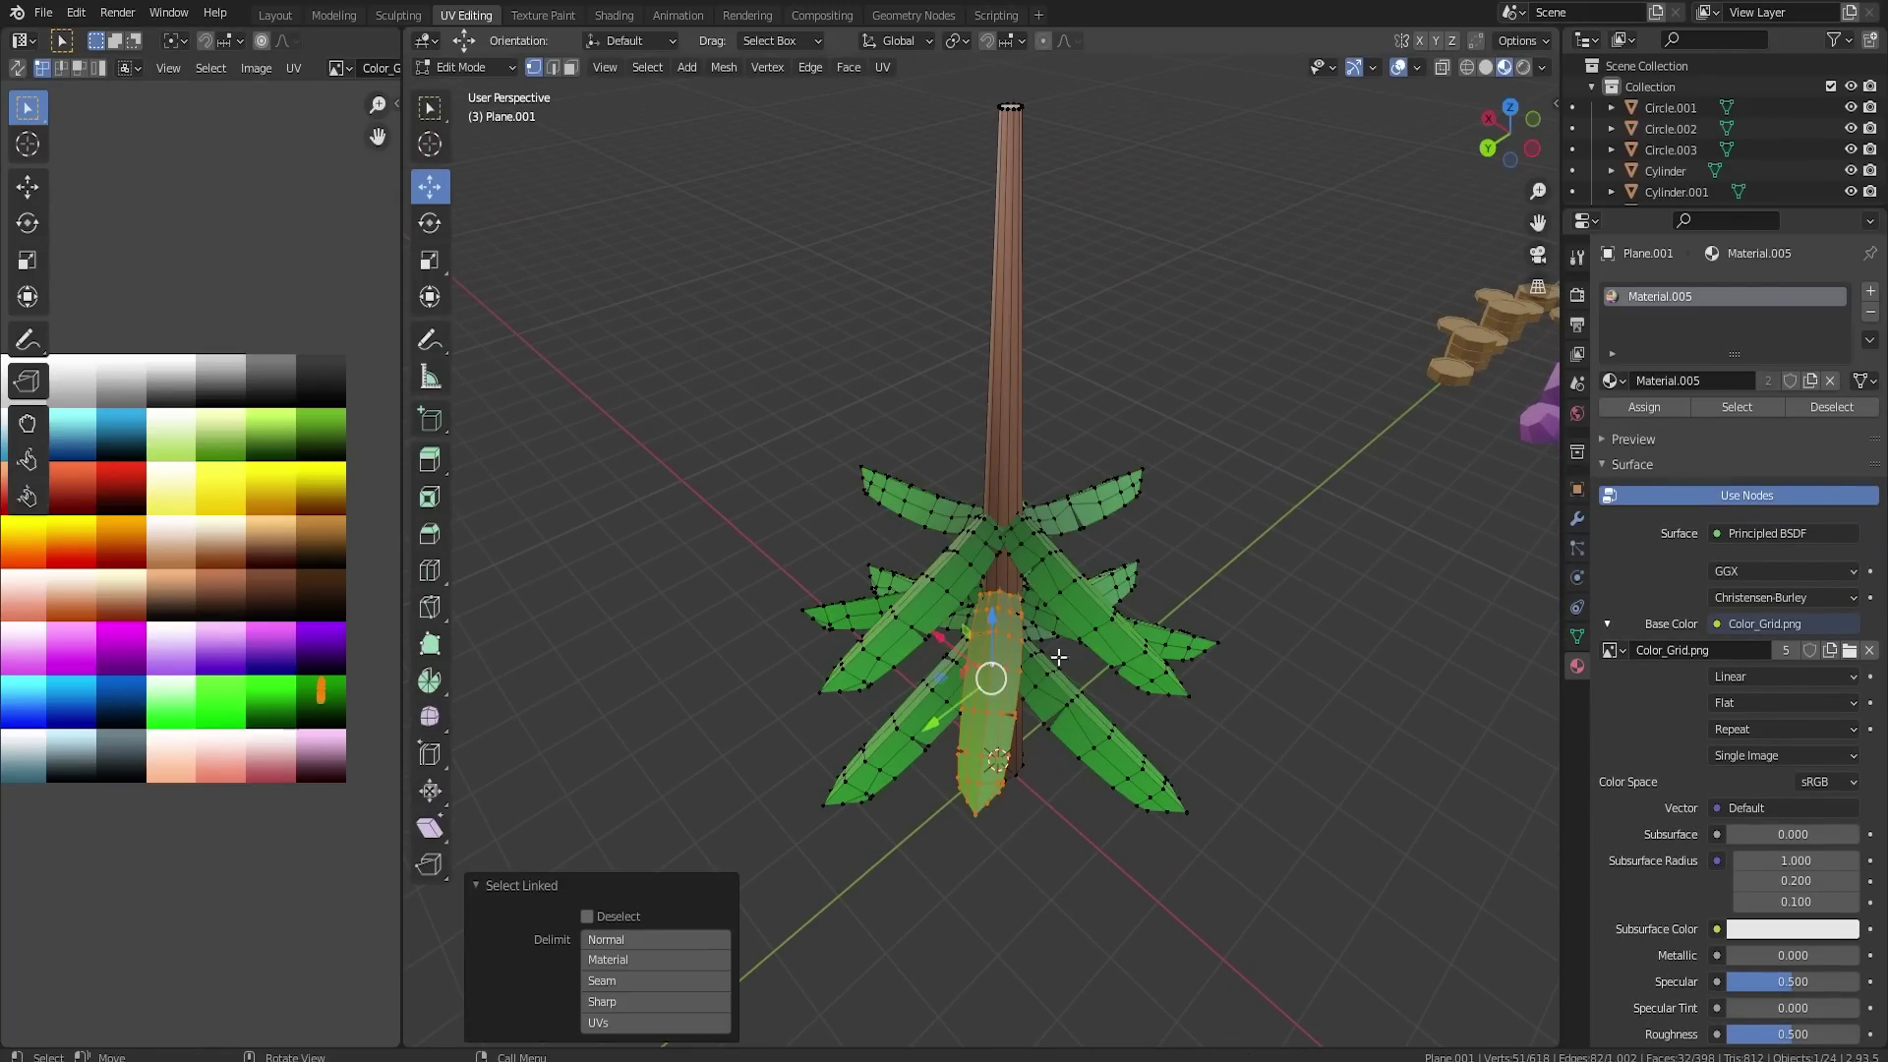
key("l")
middle_click_drag(1141, 600, 1095, 696)
key("s")
left_click(1186, 749)
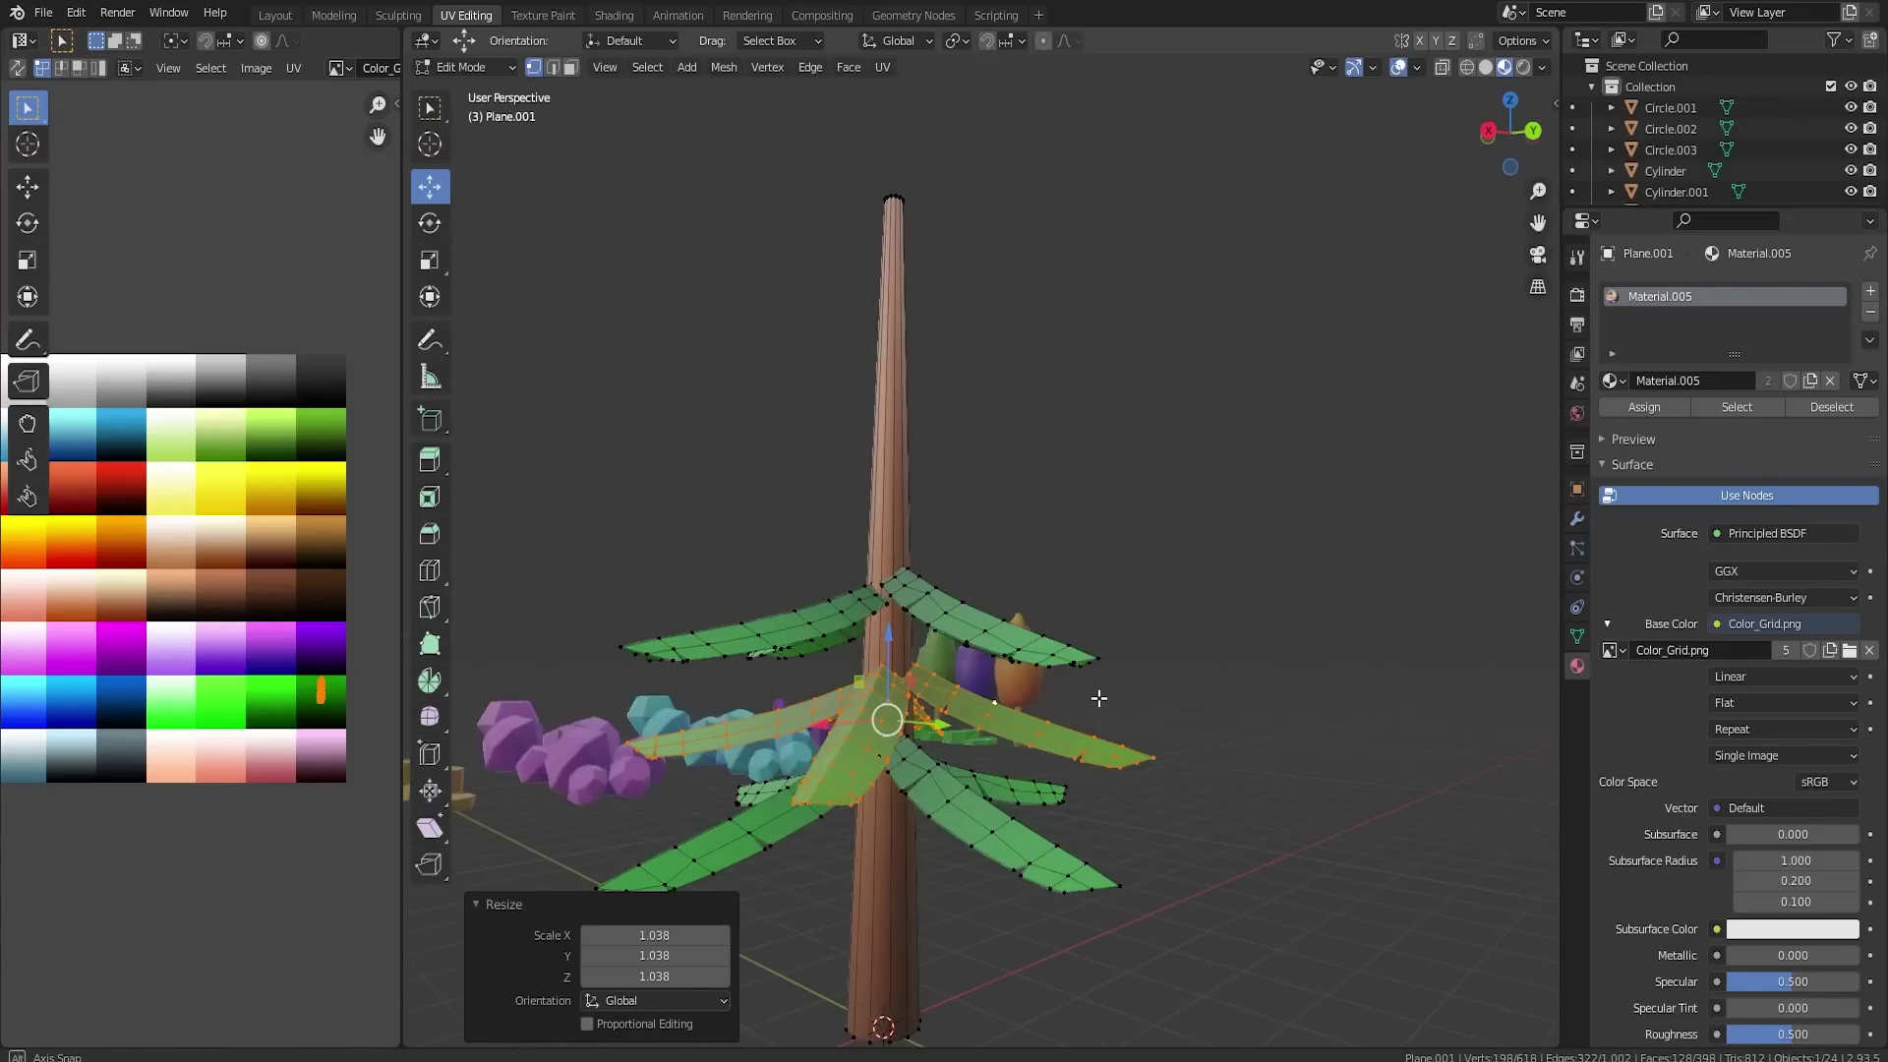
- Select the four leaves of the lowest ring and scale them up so they reach farther out from the trunk
left_click(994, 831)
key("l")
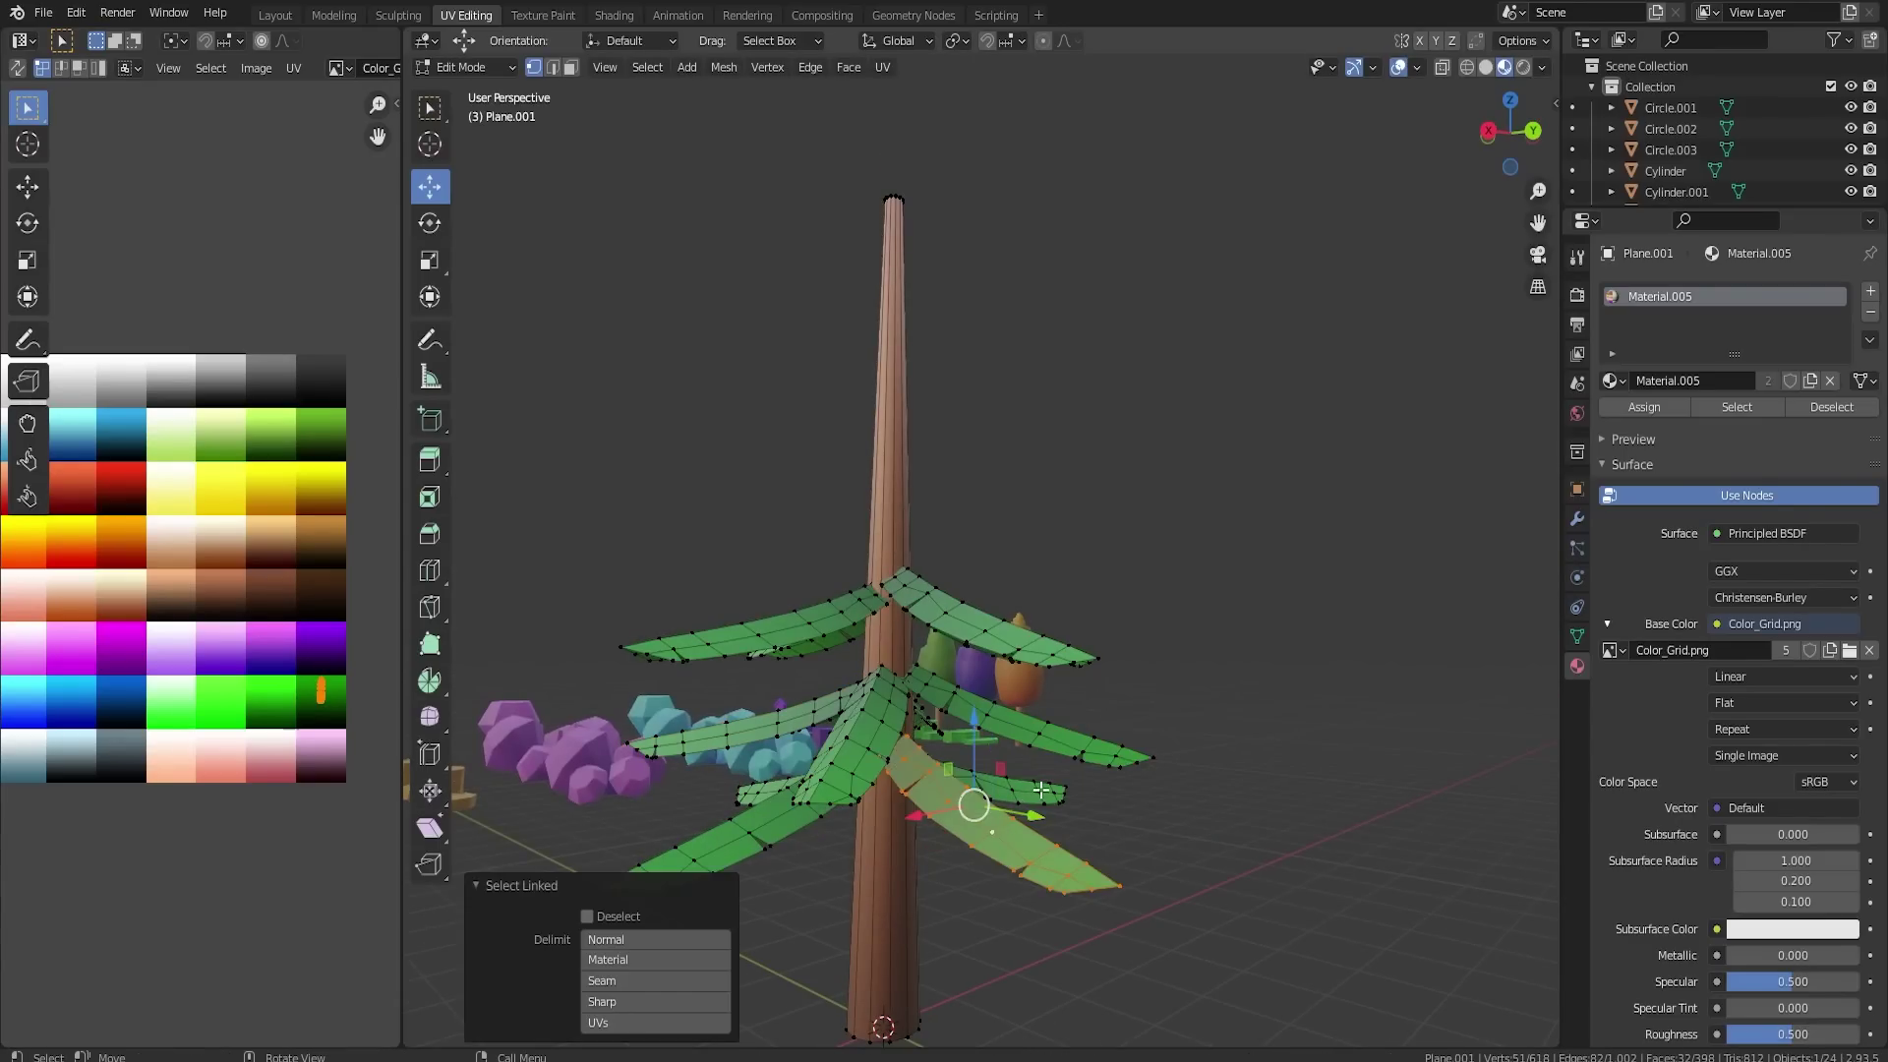
key("l")
middle_click_drag(770, 827, 988, 859)
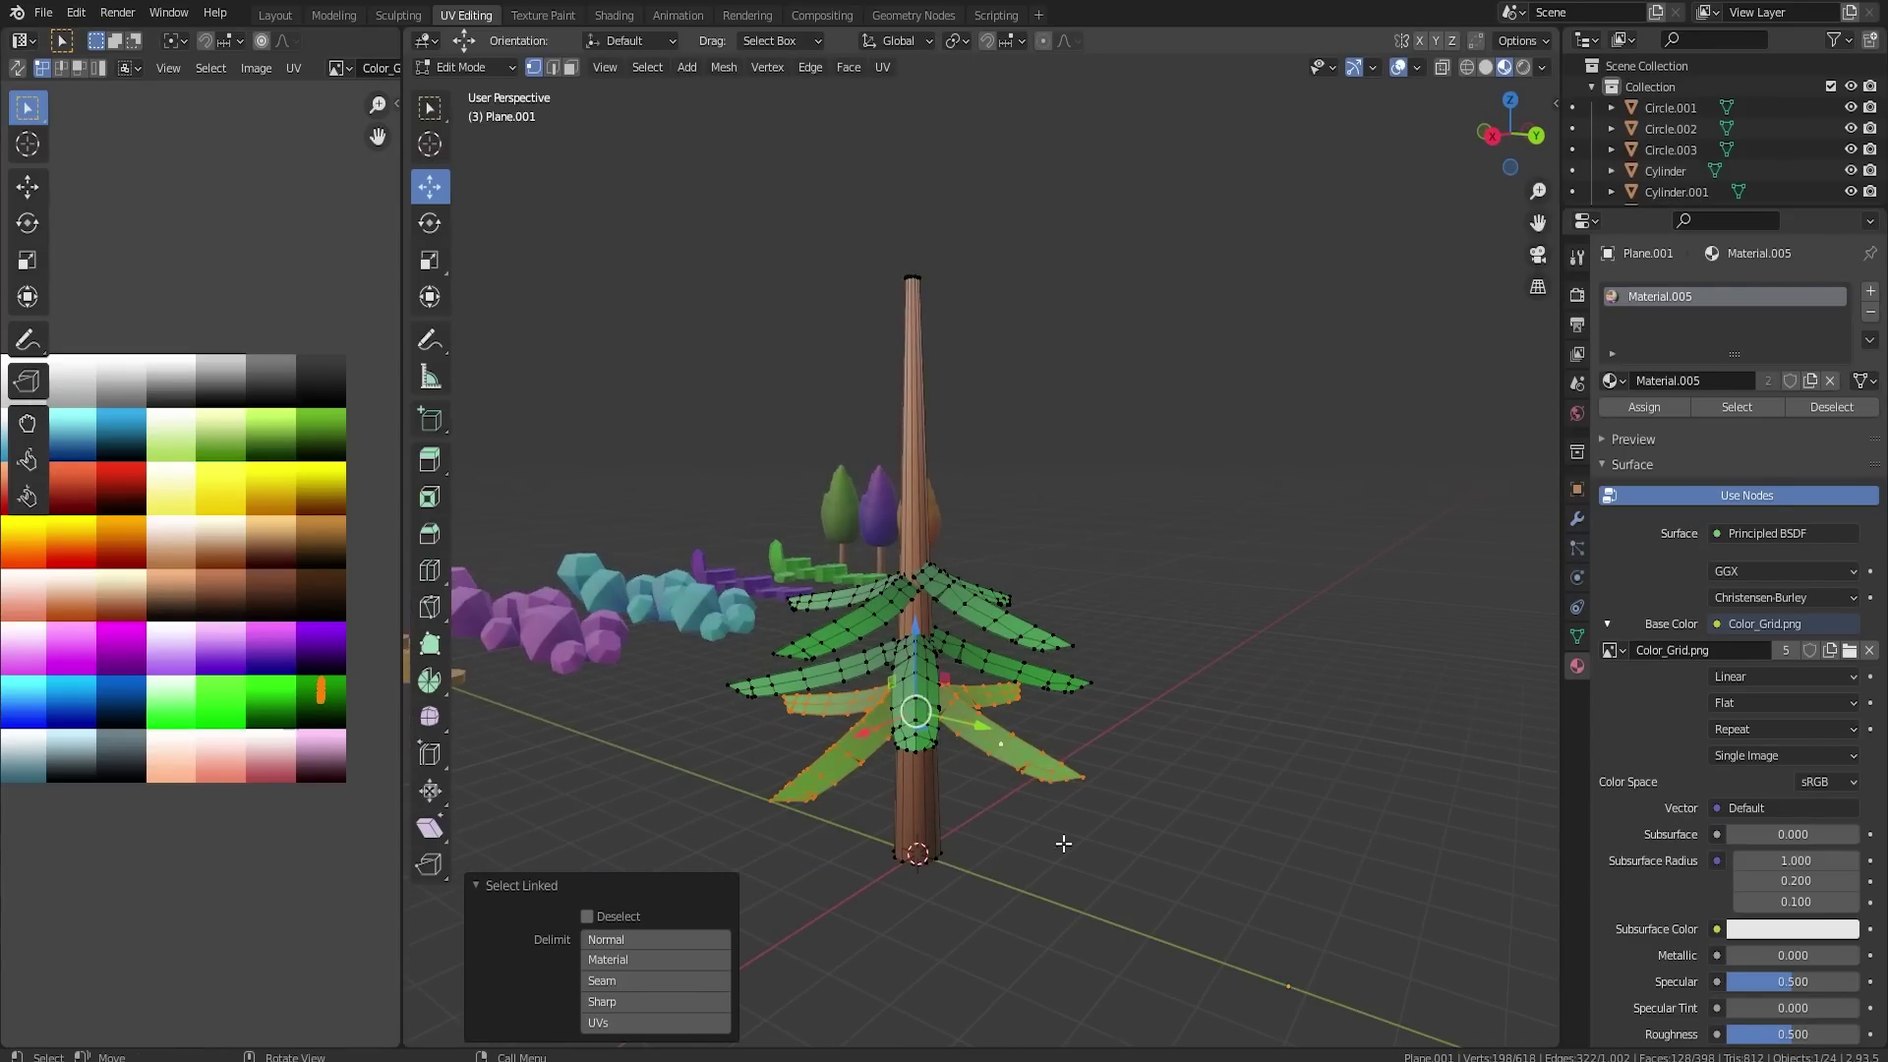
key("s")
left_click(1144, 820)
- Select the four leaves of the middle ring, move them about 0.12 m up along Z and check the tree in Object Mode
middle_click_drag(1145, 820, 1103, 750)
left_click(1018, 675)
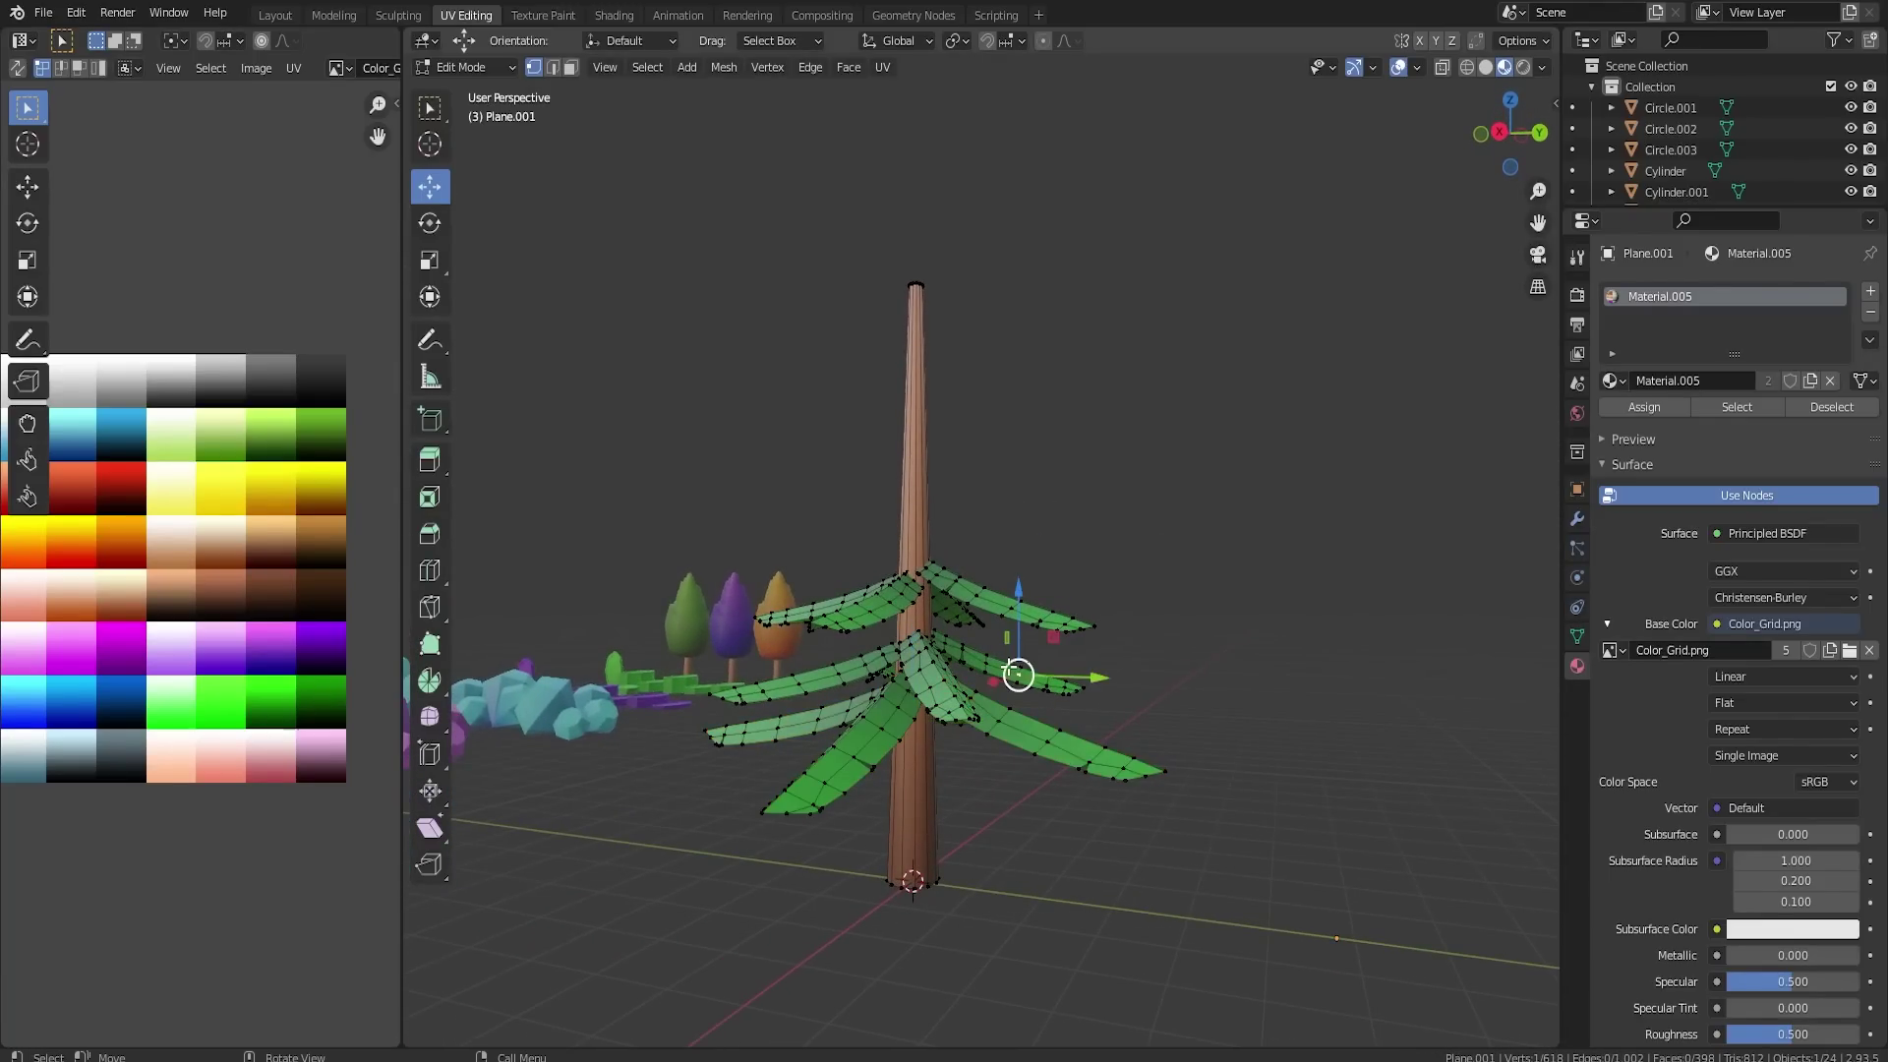
key("l")
key("l")
key("l")
middle_click_drag(853, 675, 1042, 700)
key("l")
key("g")
key("z")
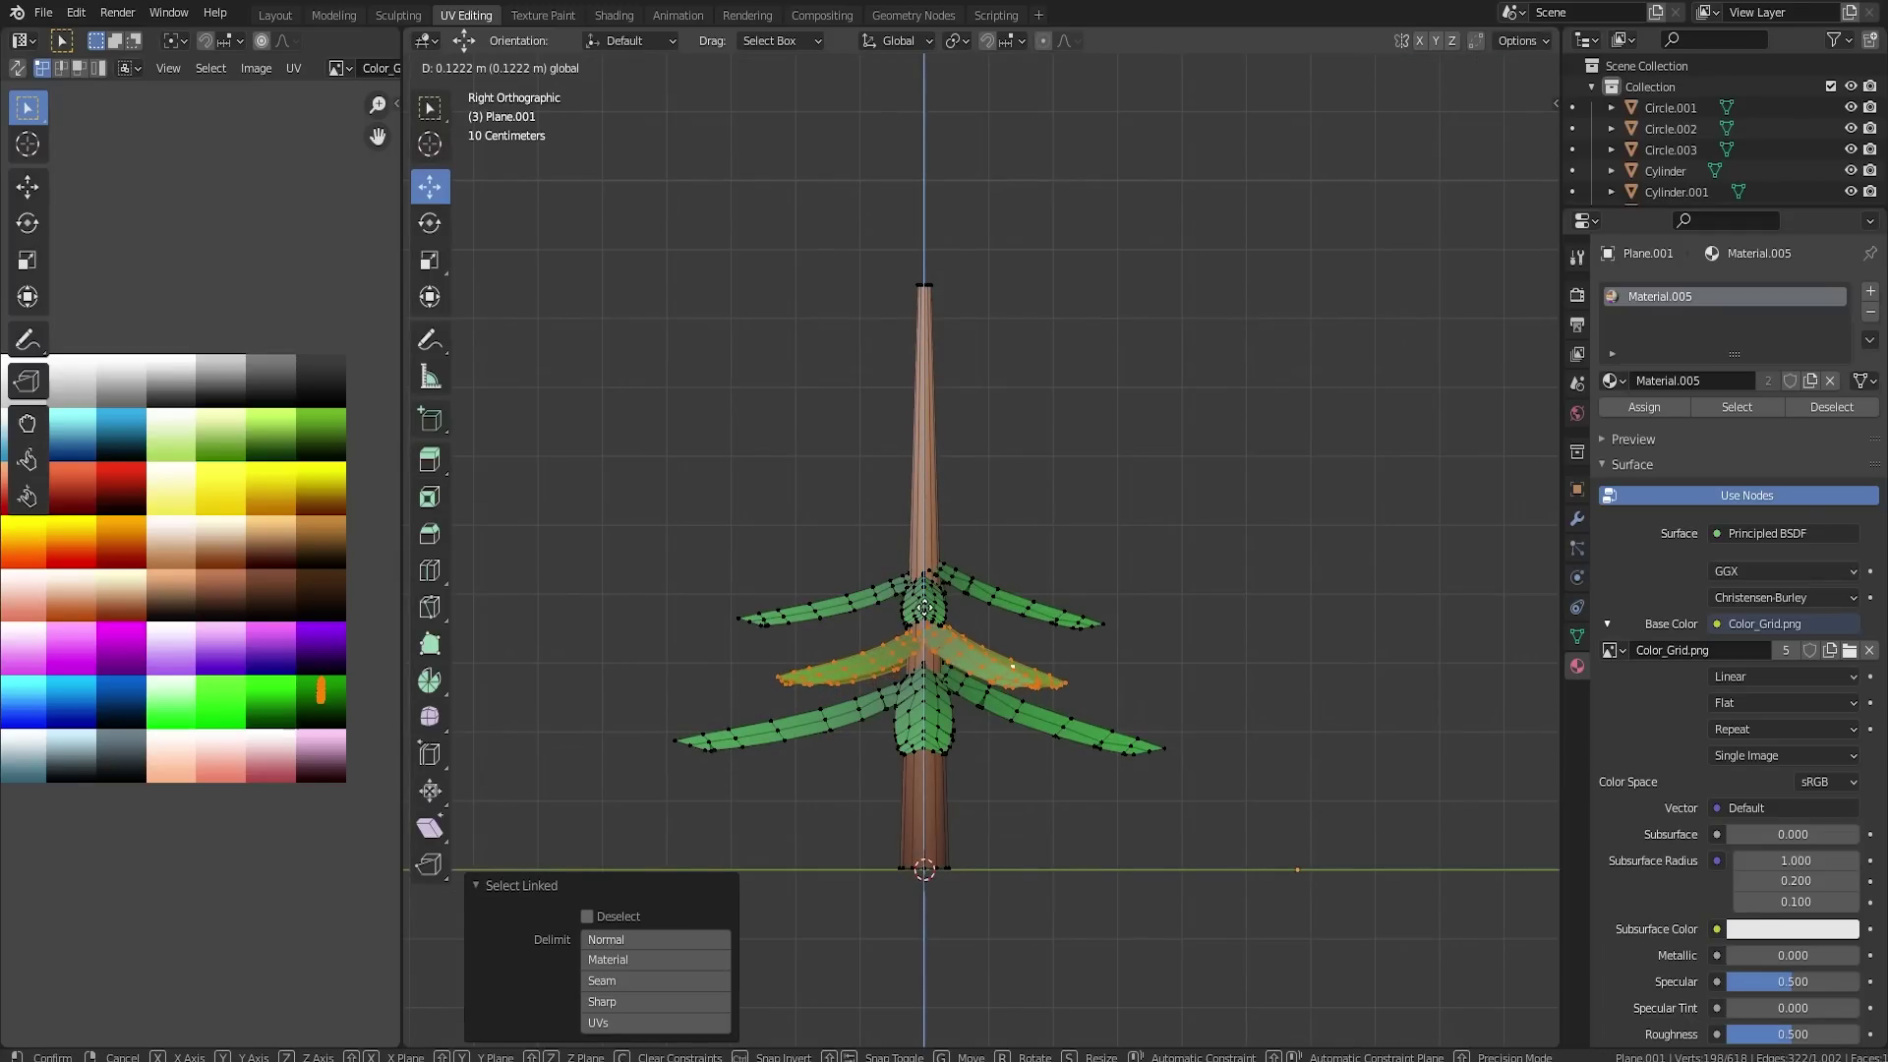
left_click(924, 605)
middle_click_drag(924, 605, 1170, 629)
key("Tab")
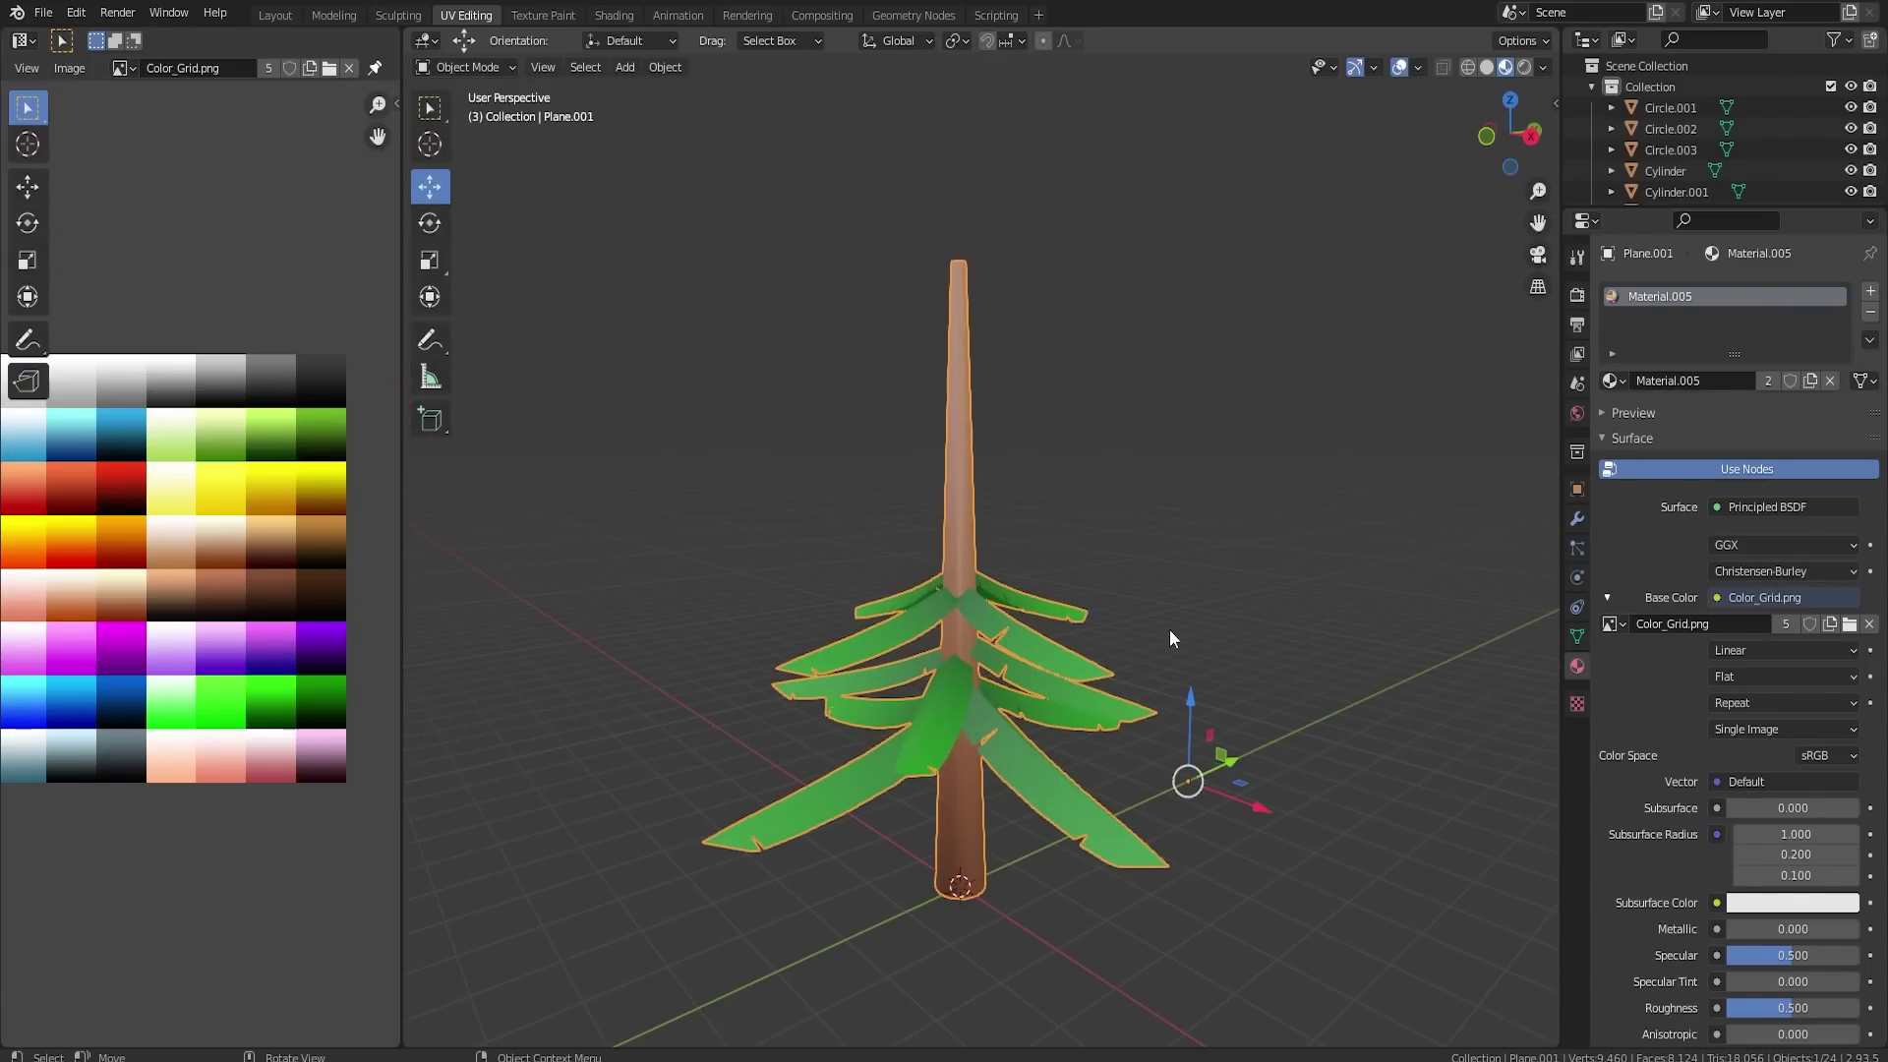
key("Tab")
key("l")
scroll(1001, 699, "up", 3)
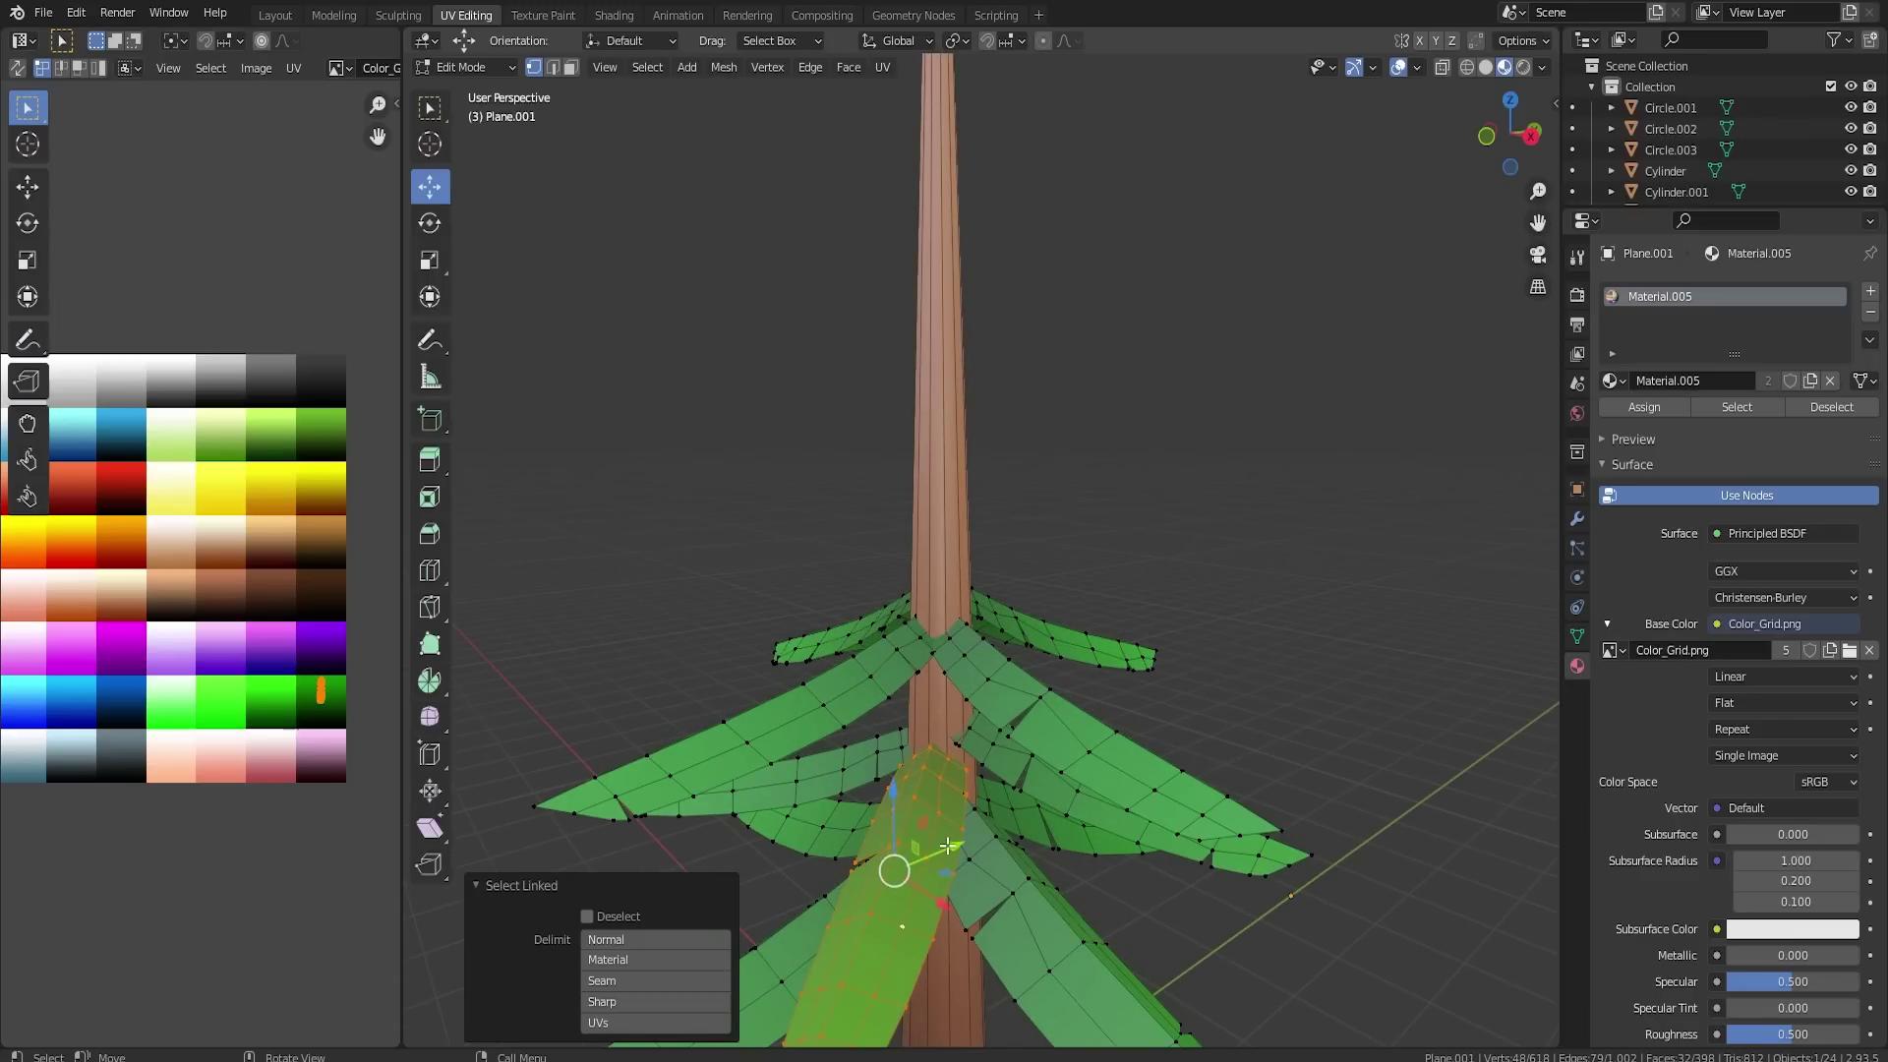
left_click(905, 44)
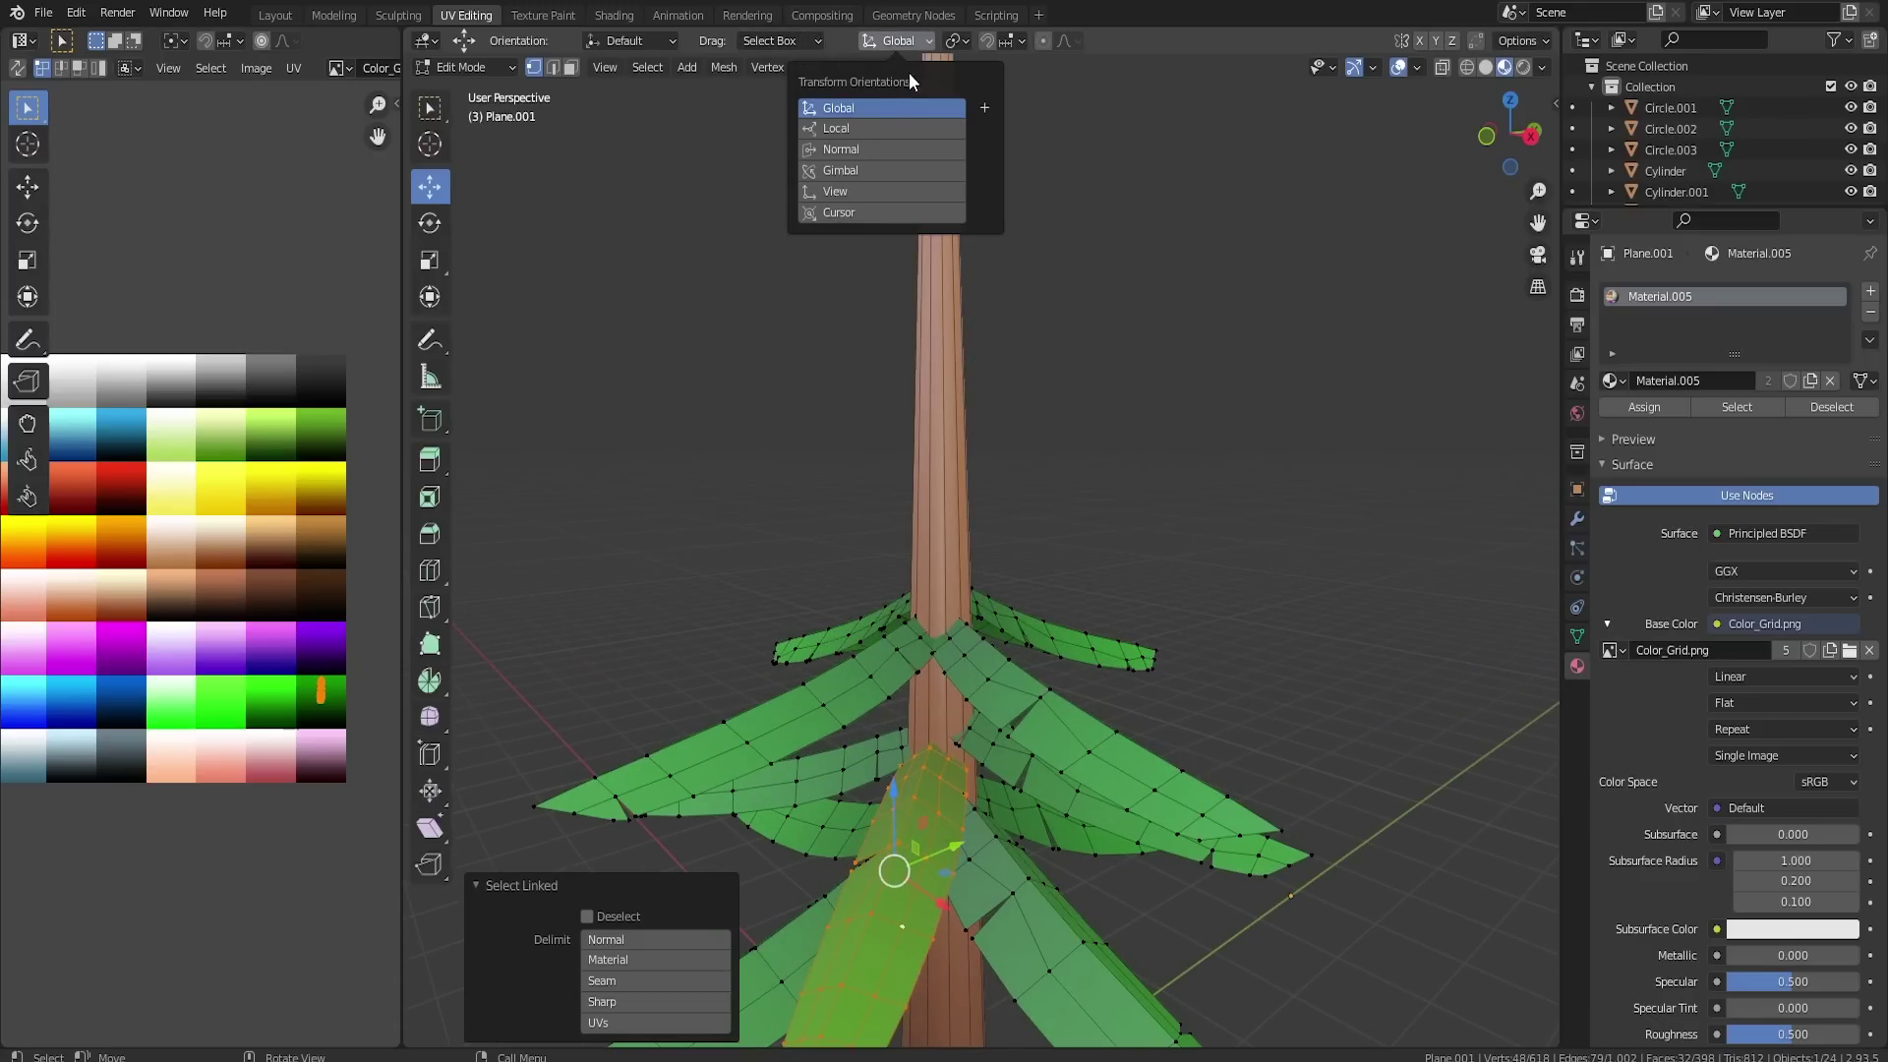
left_click(849, 126)
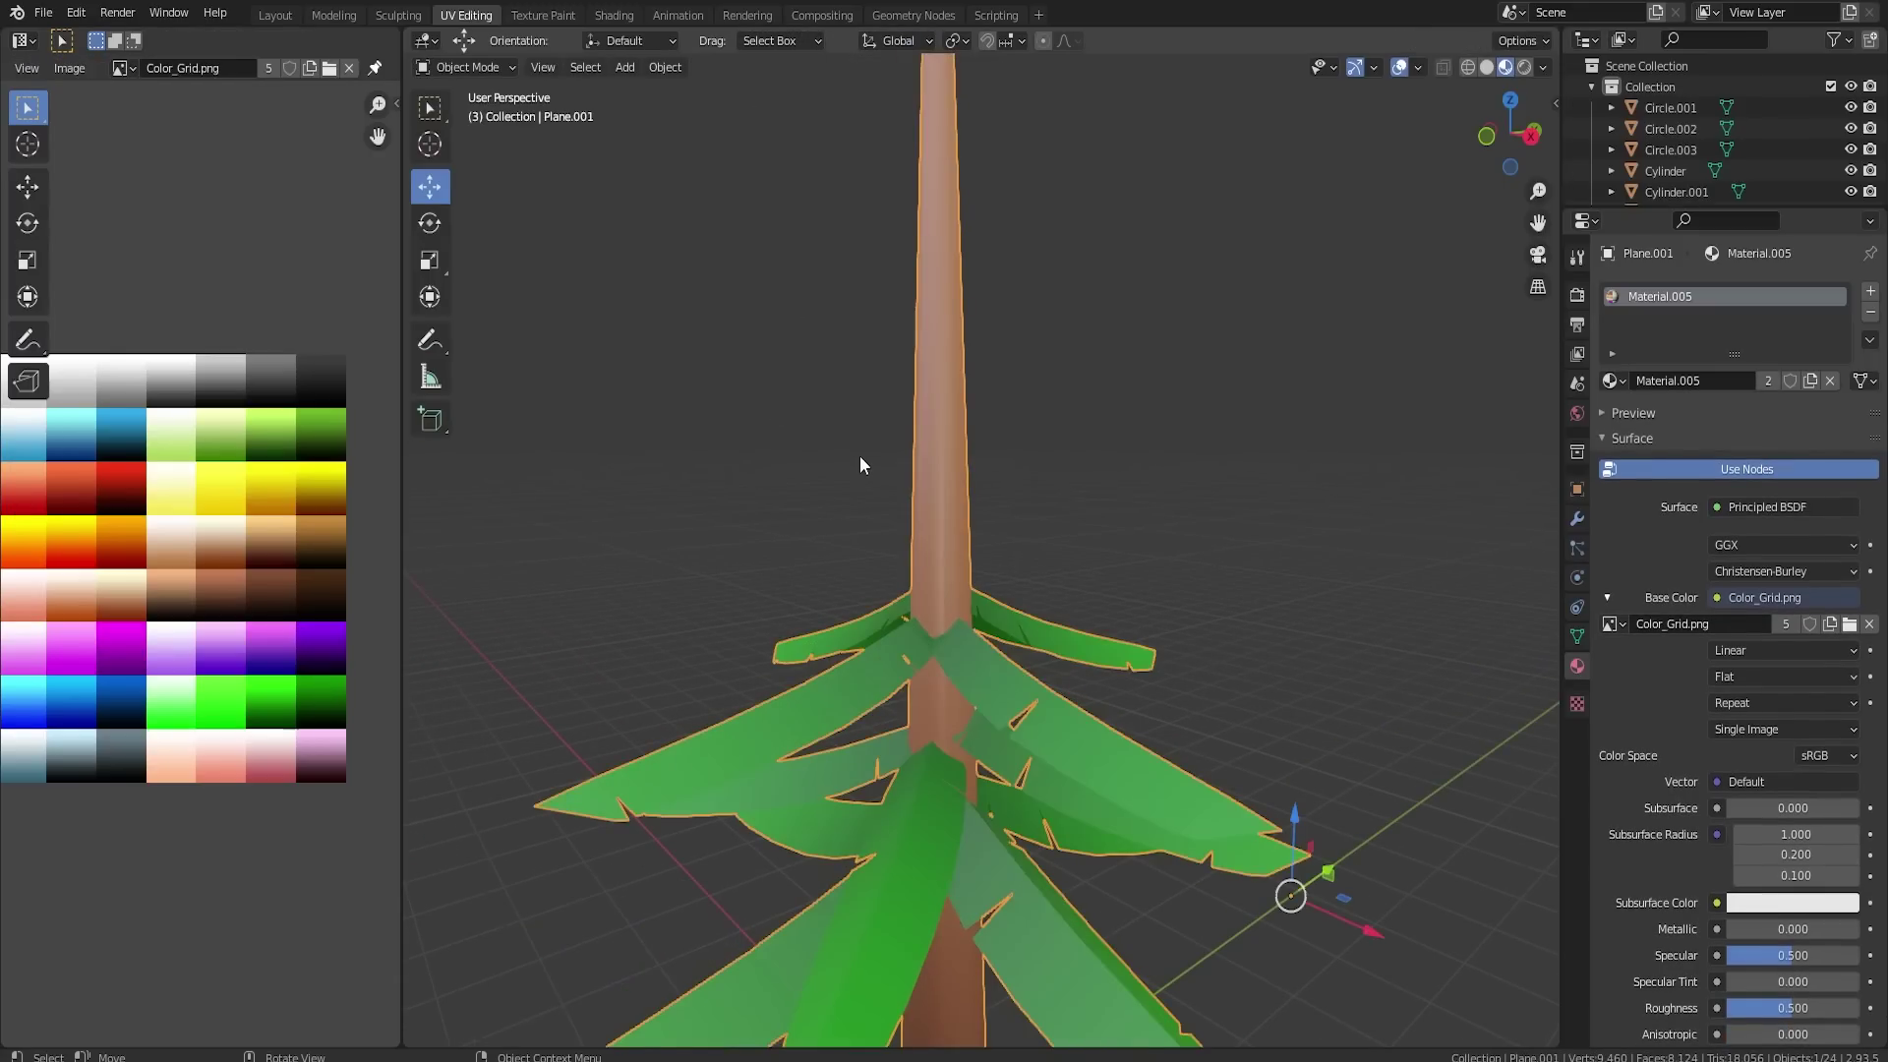
- Delete the faces of the four top-ring leaves and one leaf of the middle ring
scroll(859, 456, "down", 3)
middle_click_drag(1072, 623, 1280, 634)
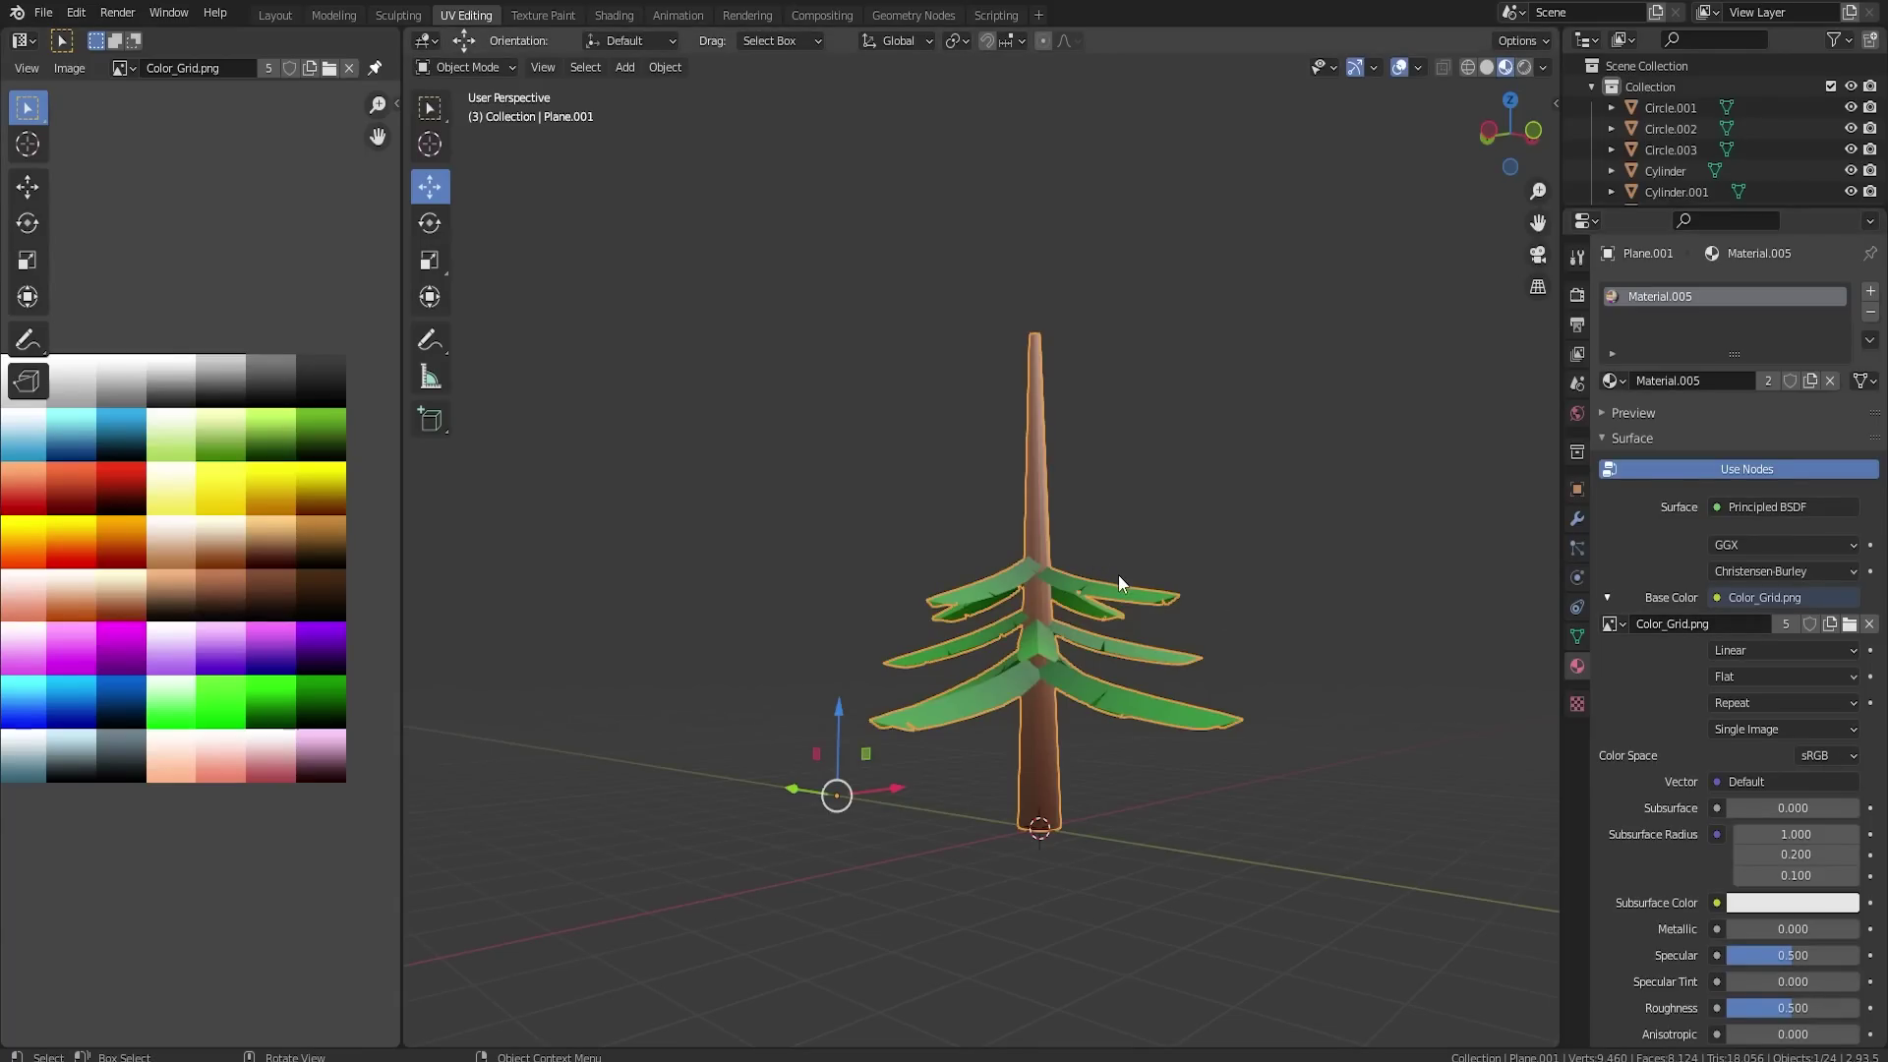
middle_click_drag(1115, 574, 1115, 586)
key("Tab")
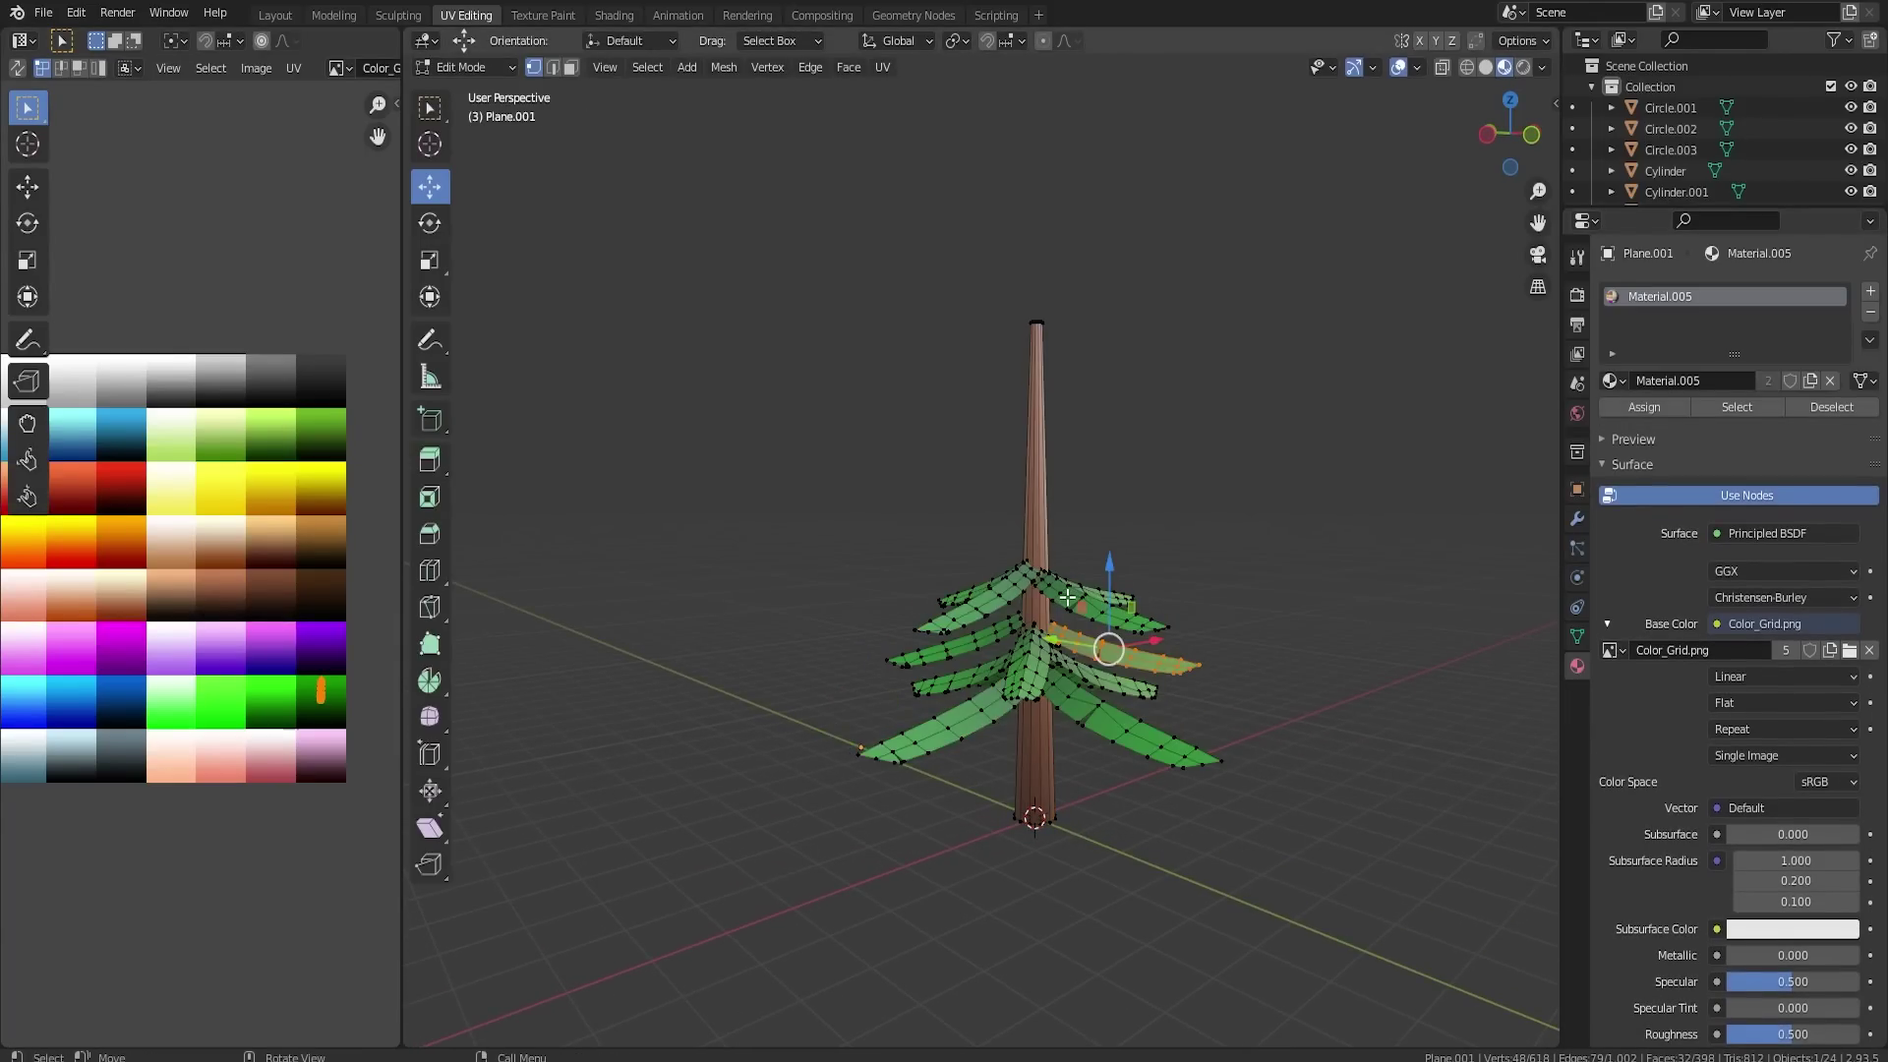
key("l")
key("l")
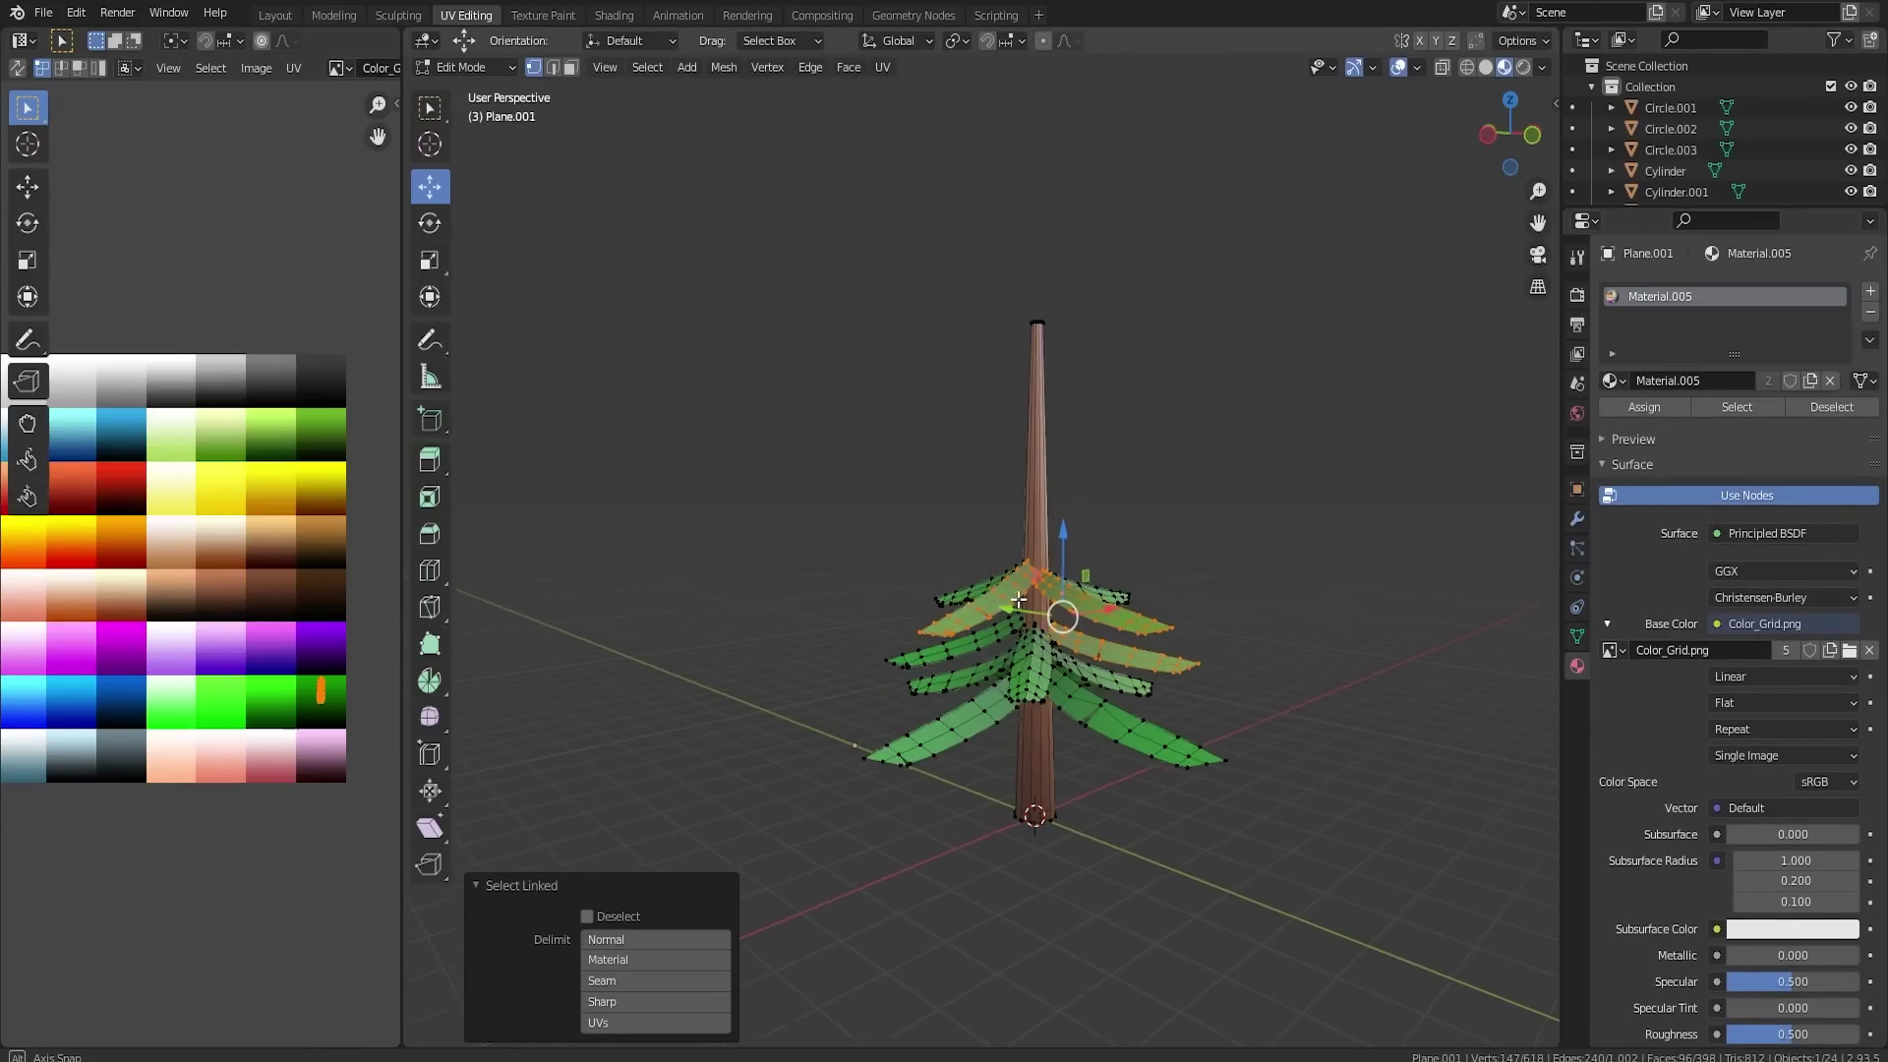
middle_click_drag(1019, 599, 890, 592)
key("l")
key("l")
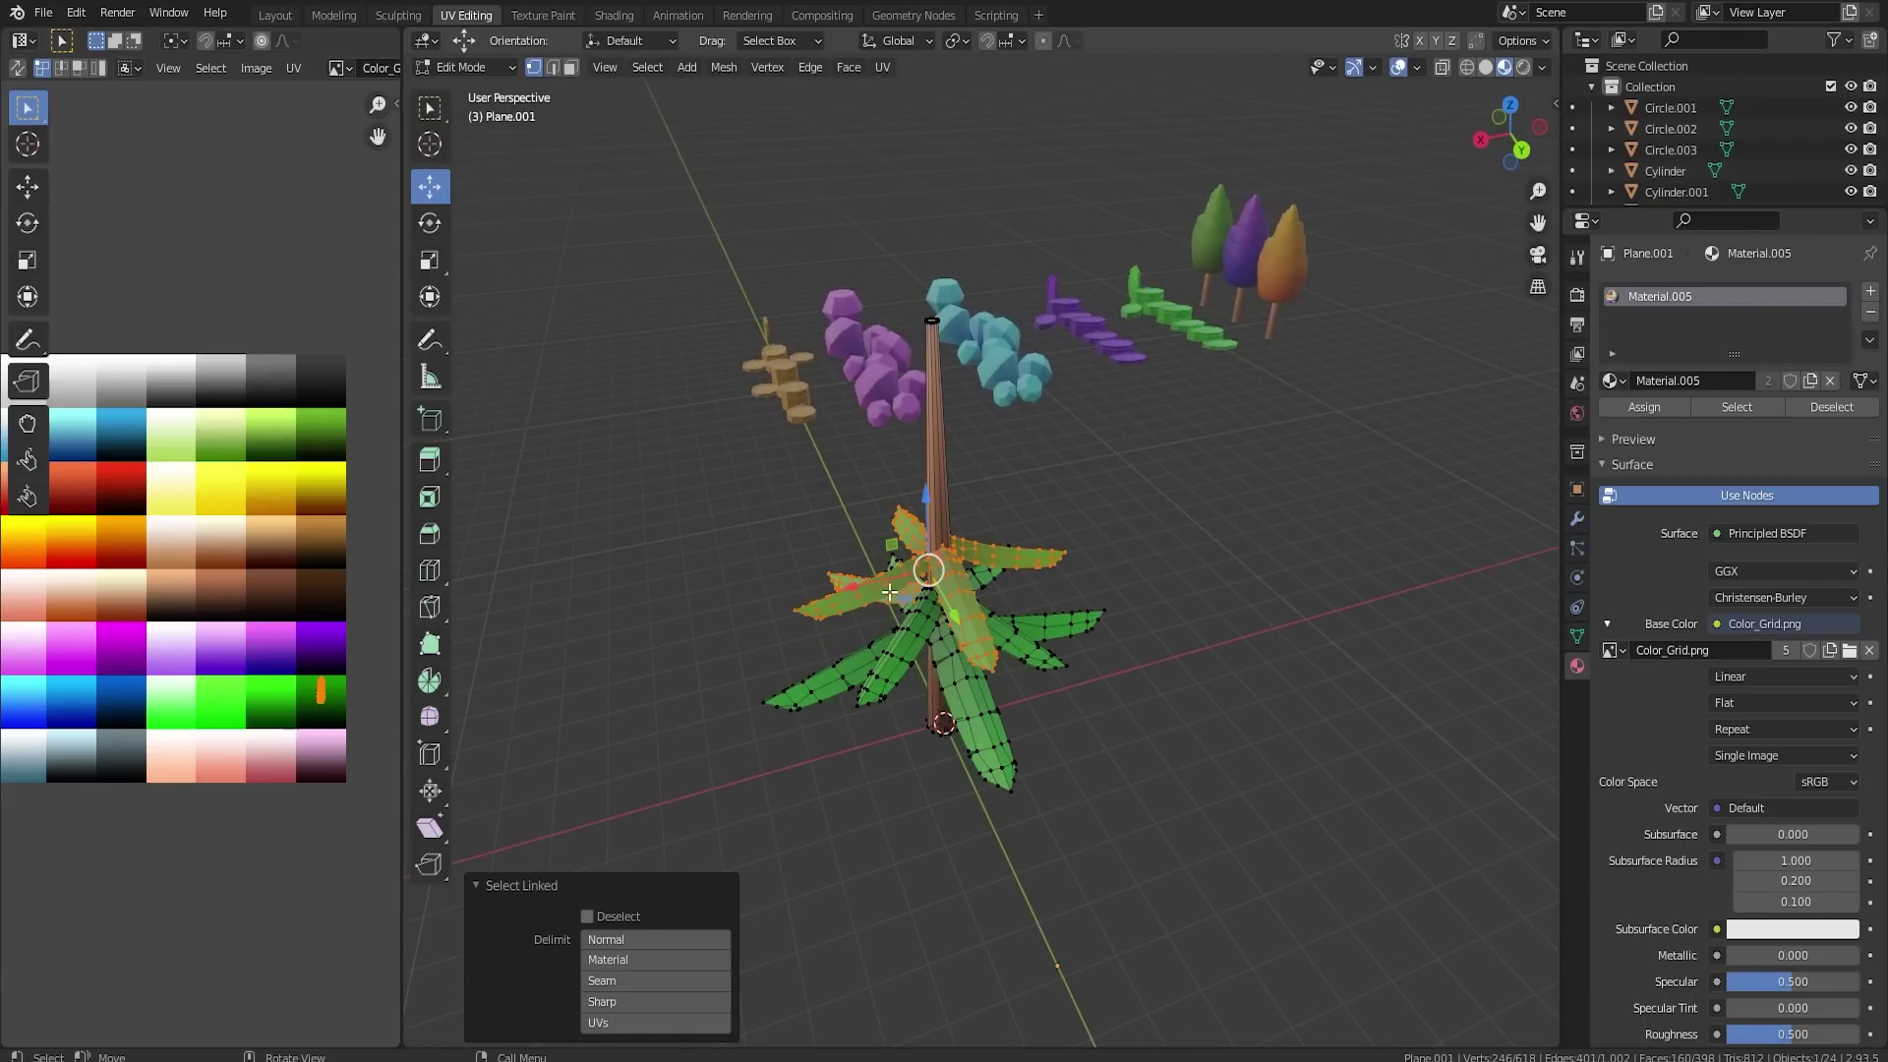
key("x")
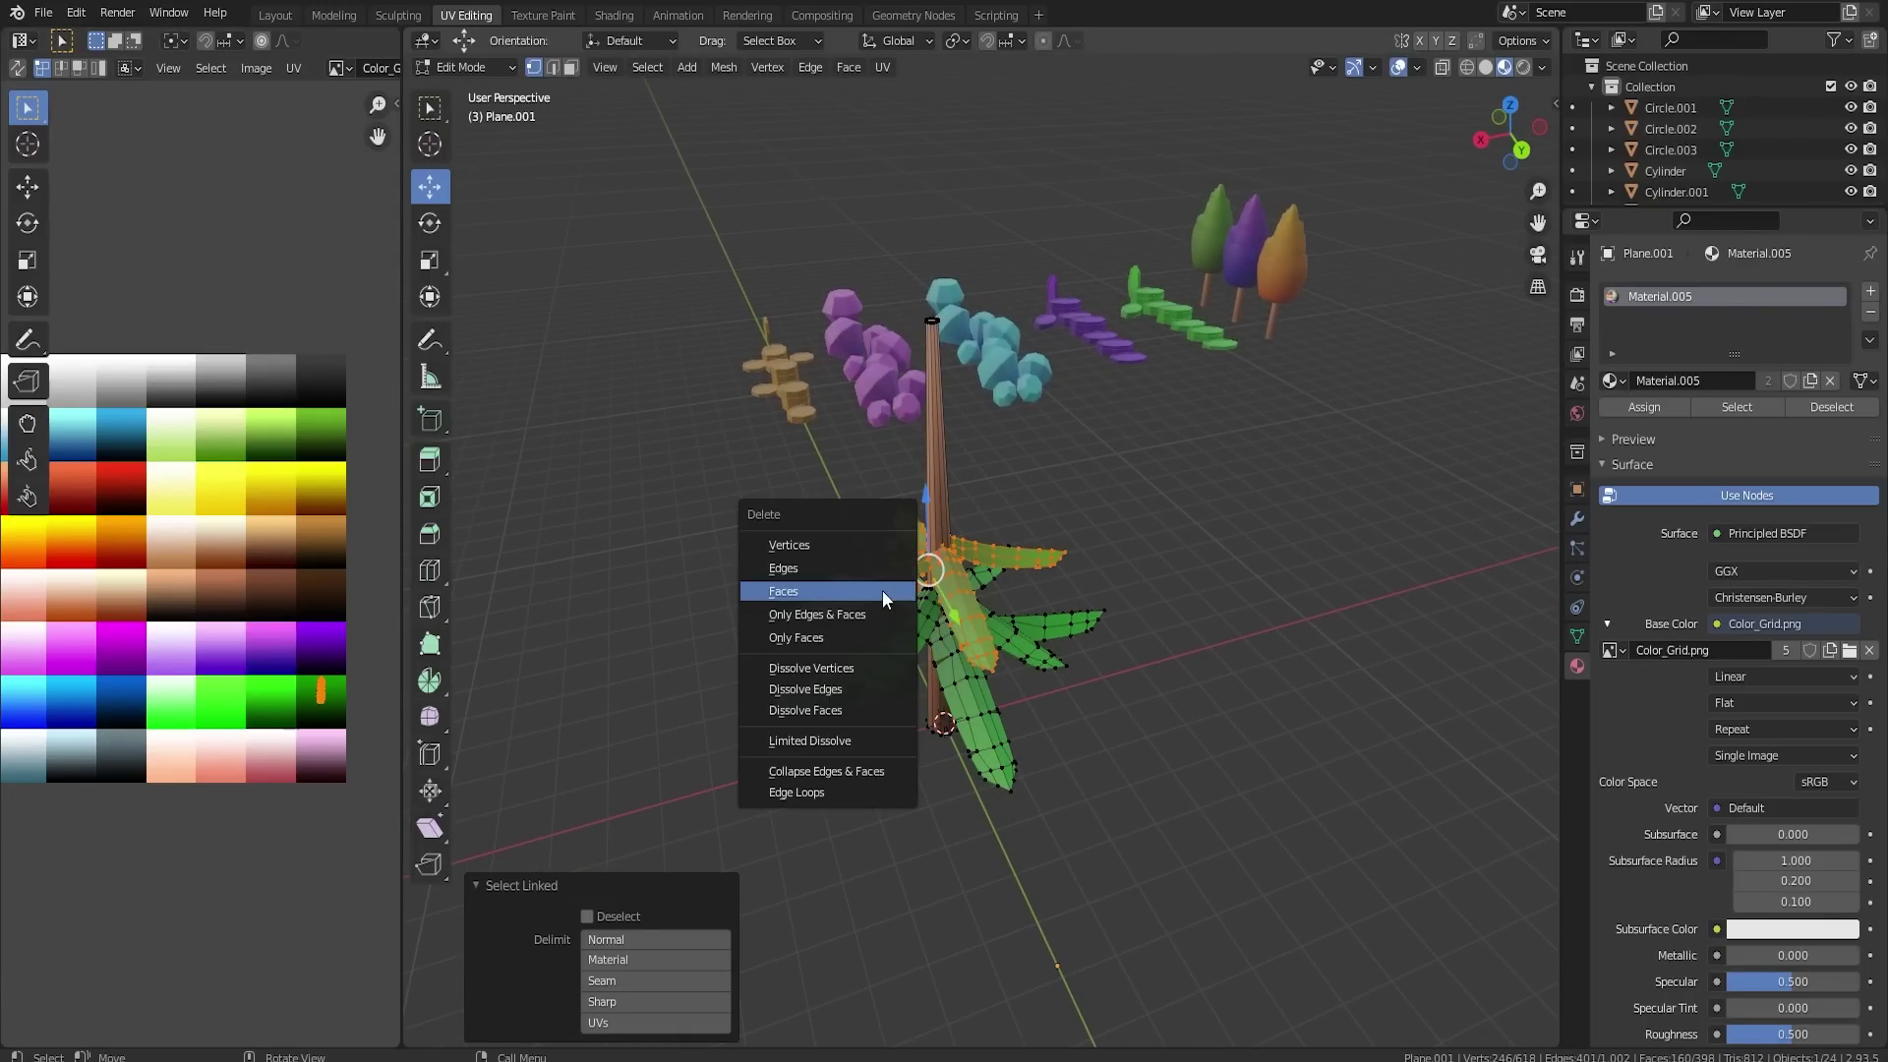
left_click(882, 590)
- Delete the faces of the three remaining middle-ring leaves, keeping only the lowest ring on the trunk
key("l")
key("l")
middle_click_drag(911, 623, 1171, 557)
key("x")
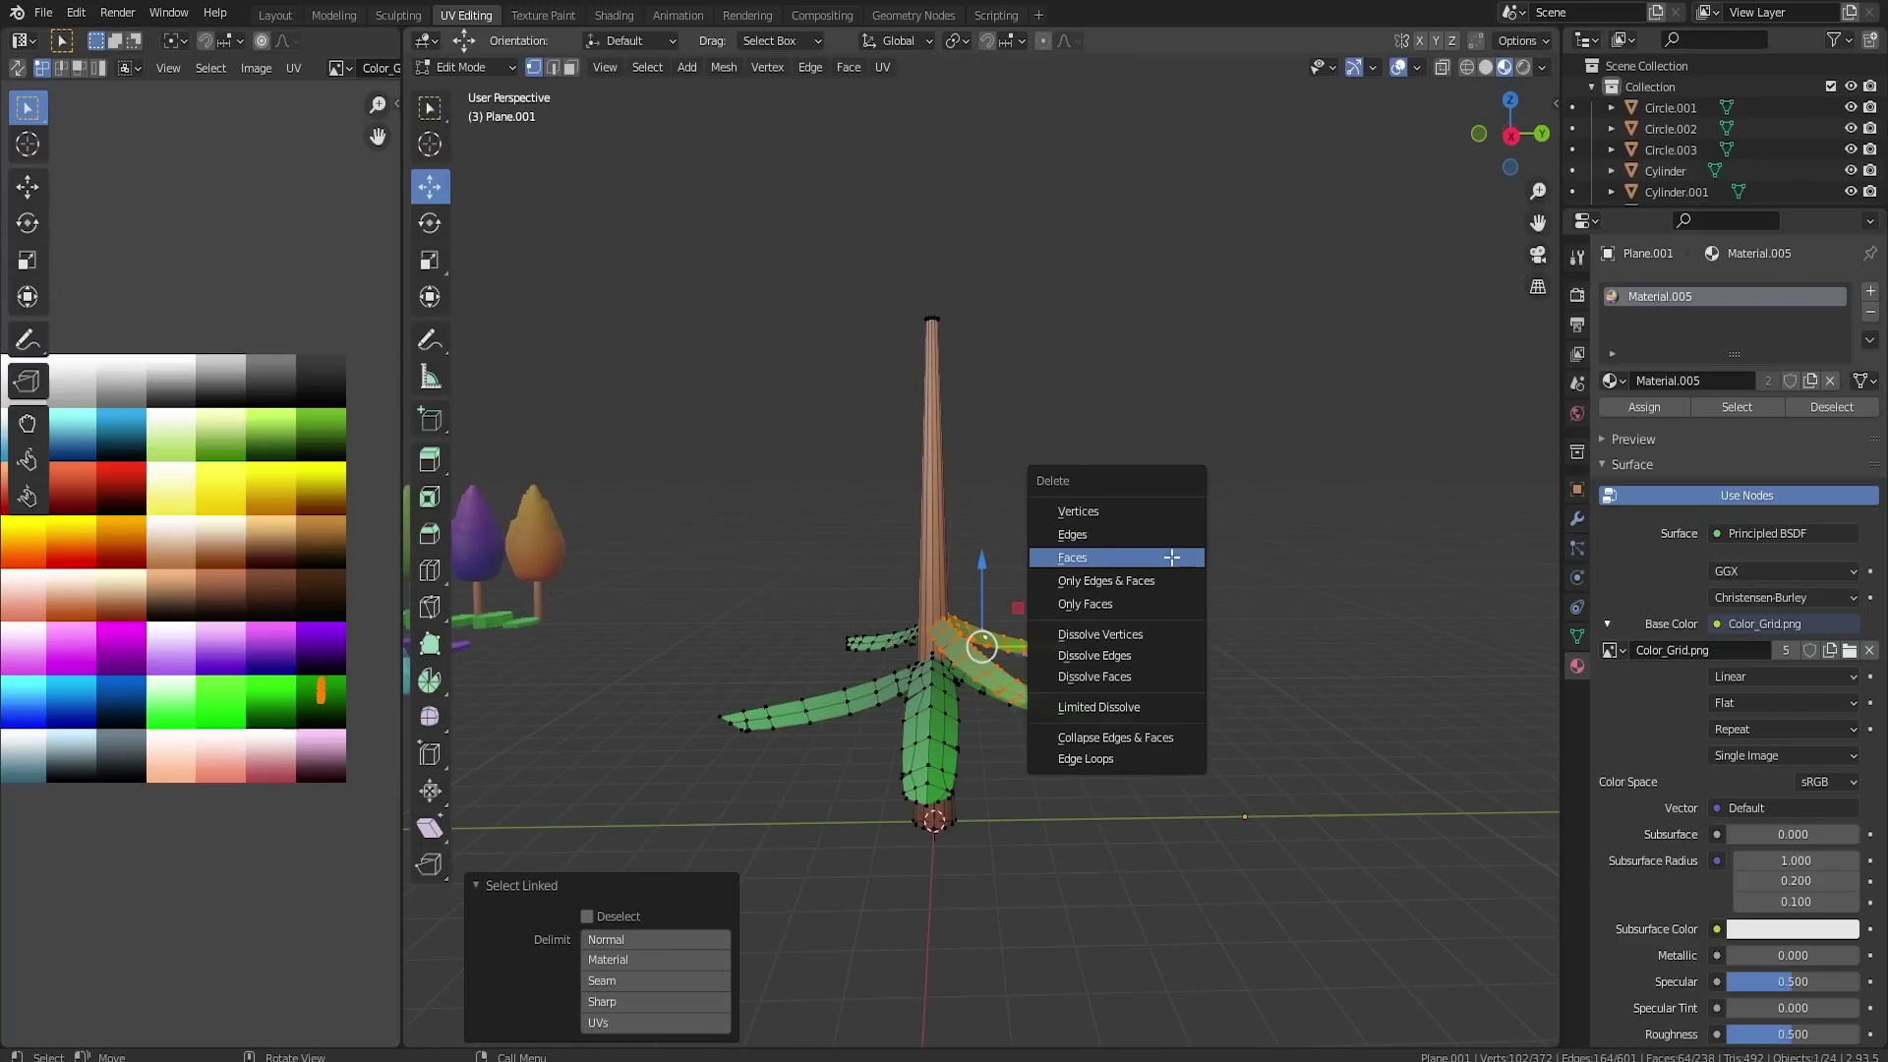
left_click(1171, 556)
key("l")
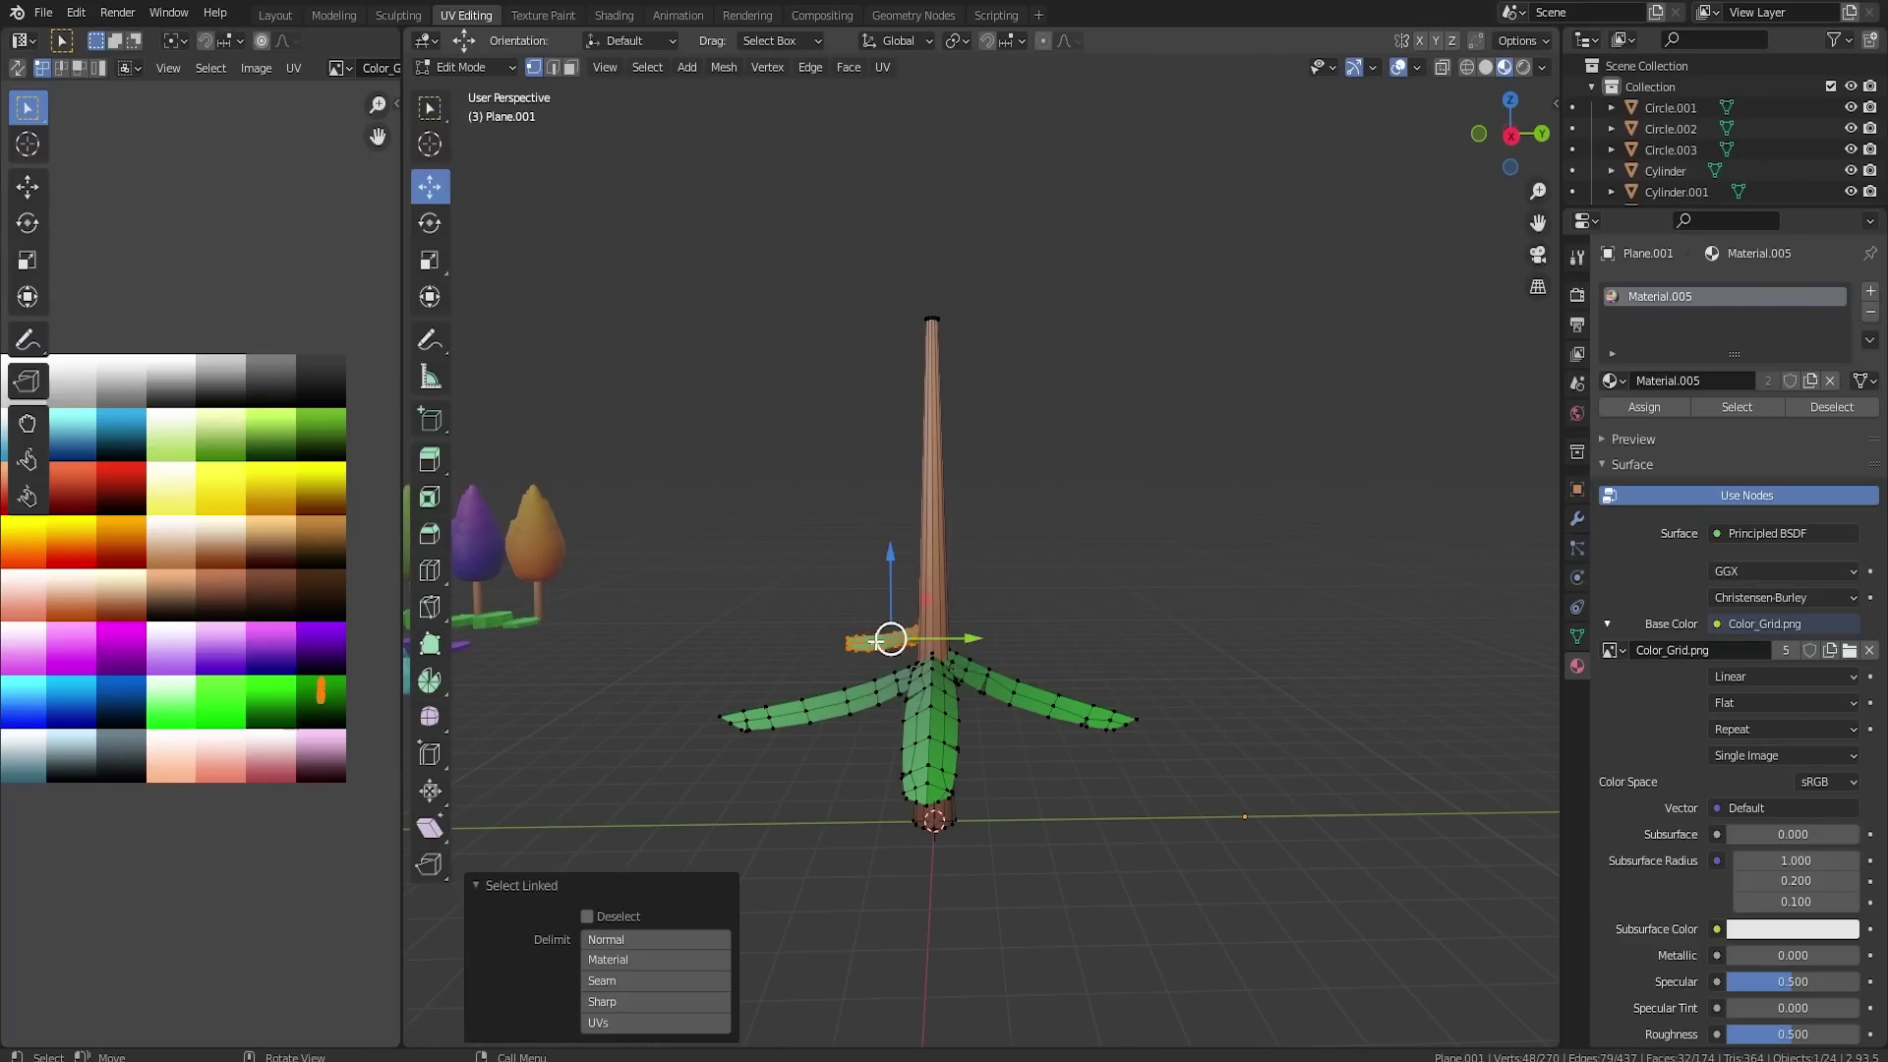
middle_click_drag(983, 649, 1133, 653)
key("x")
left_click(1142, 661)
key("Tab")
- Select the +X leaf of the lowest ring and rotate it 30° in the back view so it droops more steeply
key("Tab")
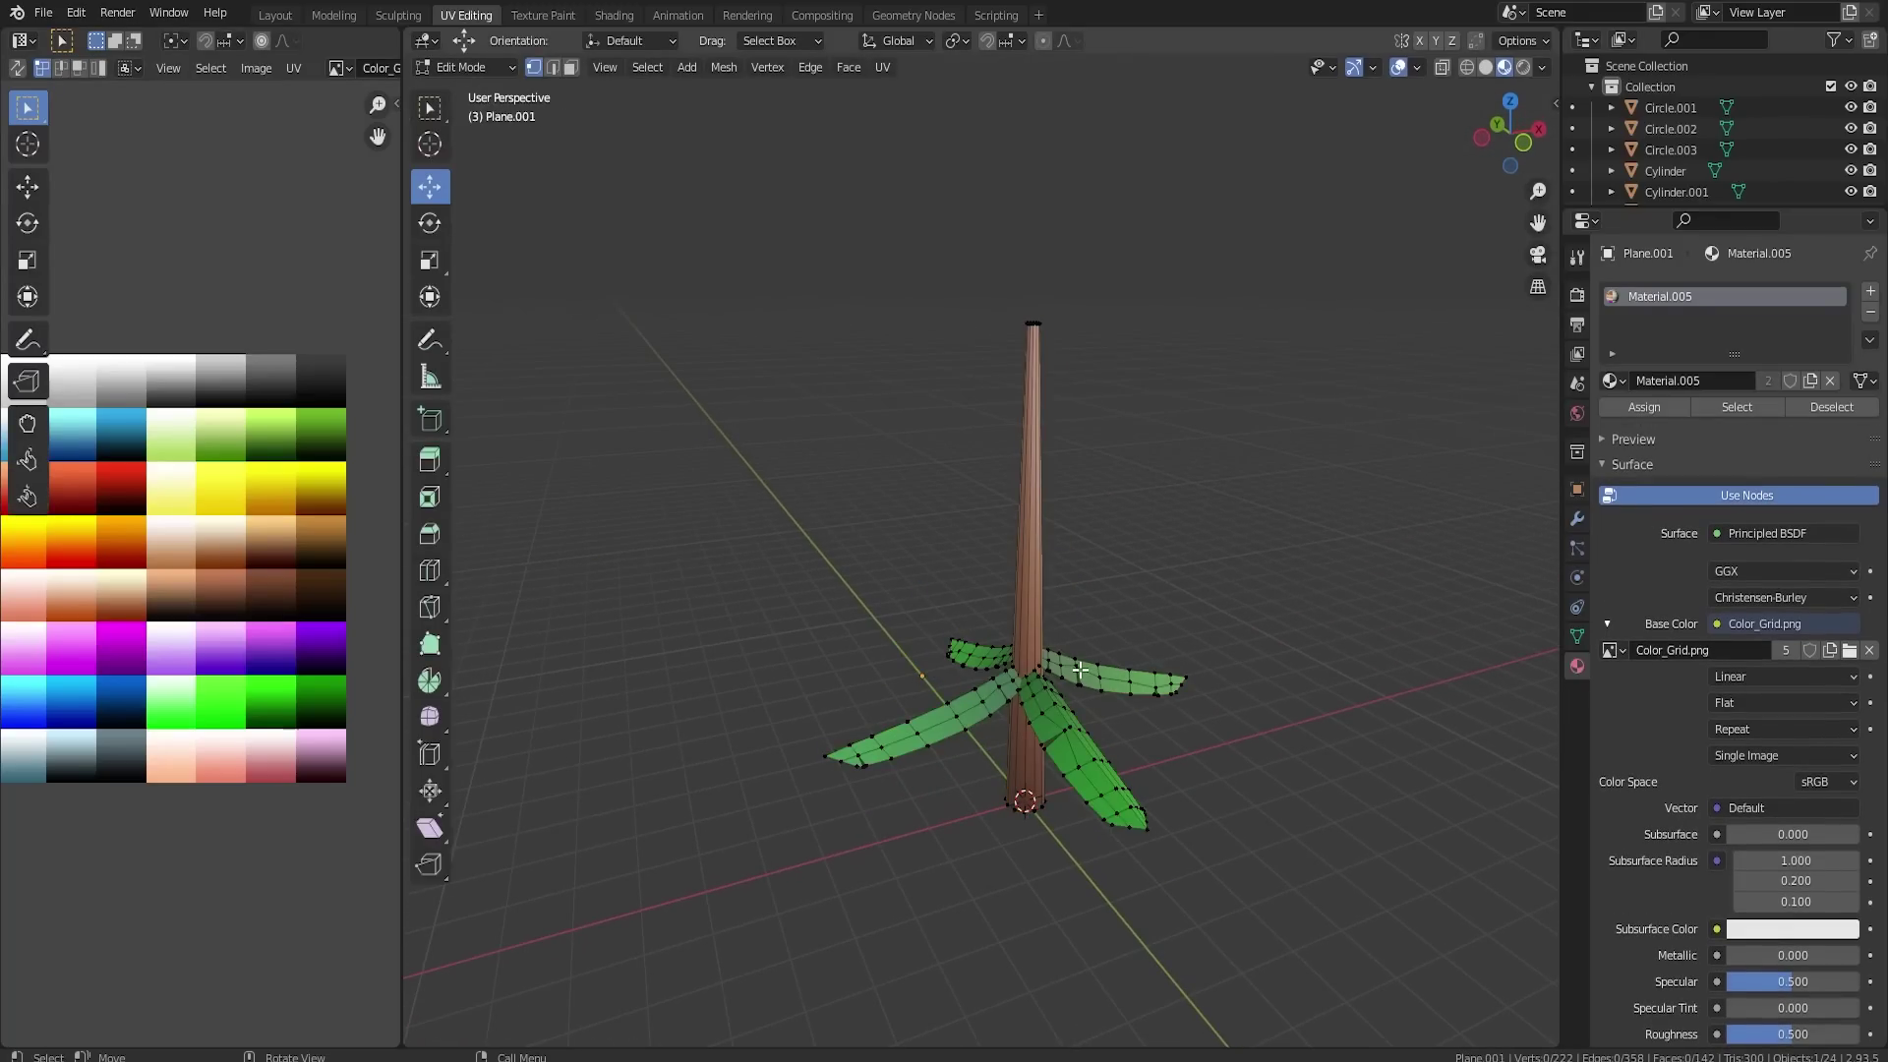
key("l")
key("KP_1")
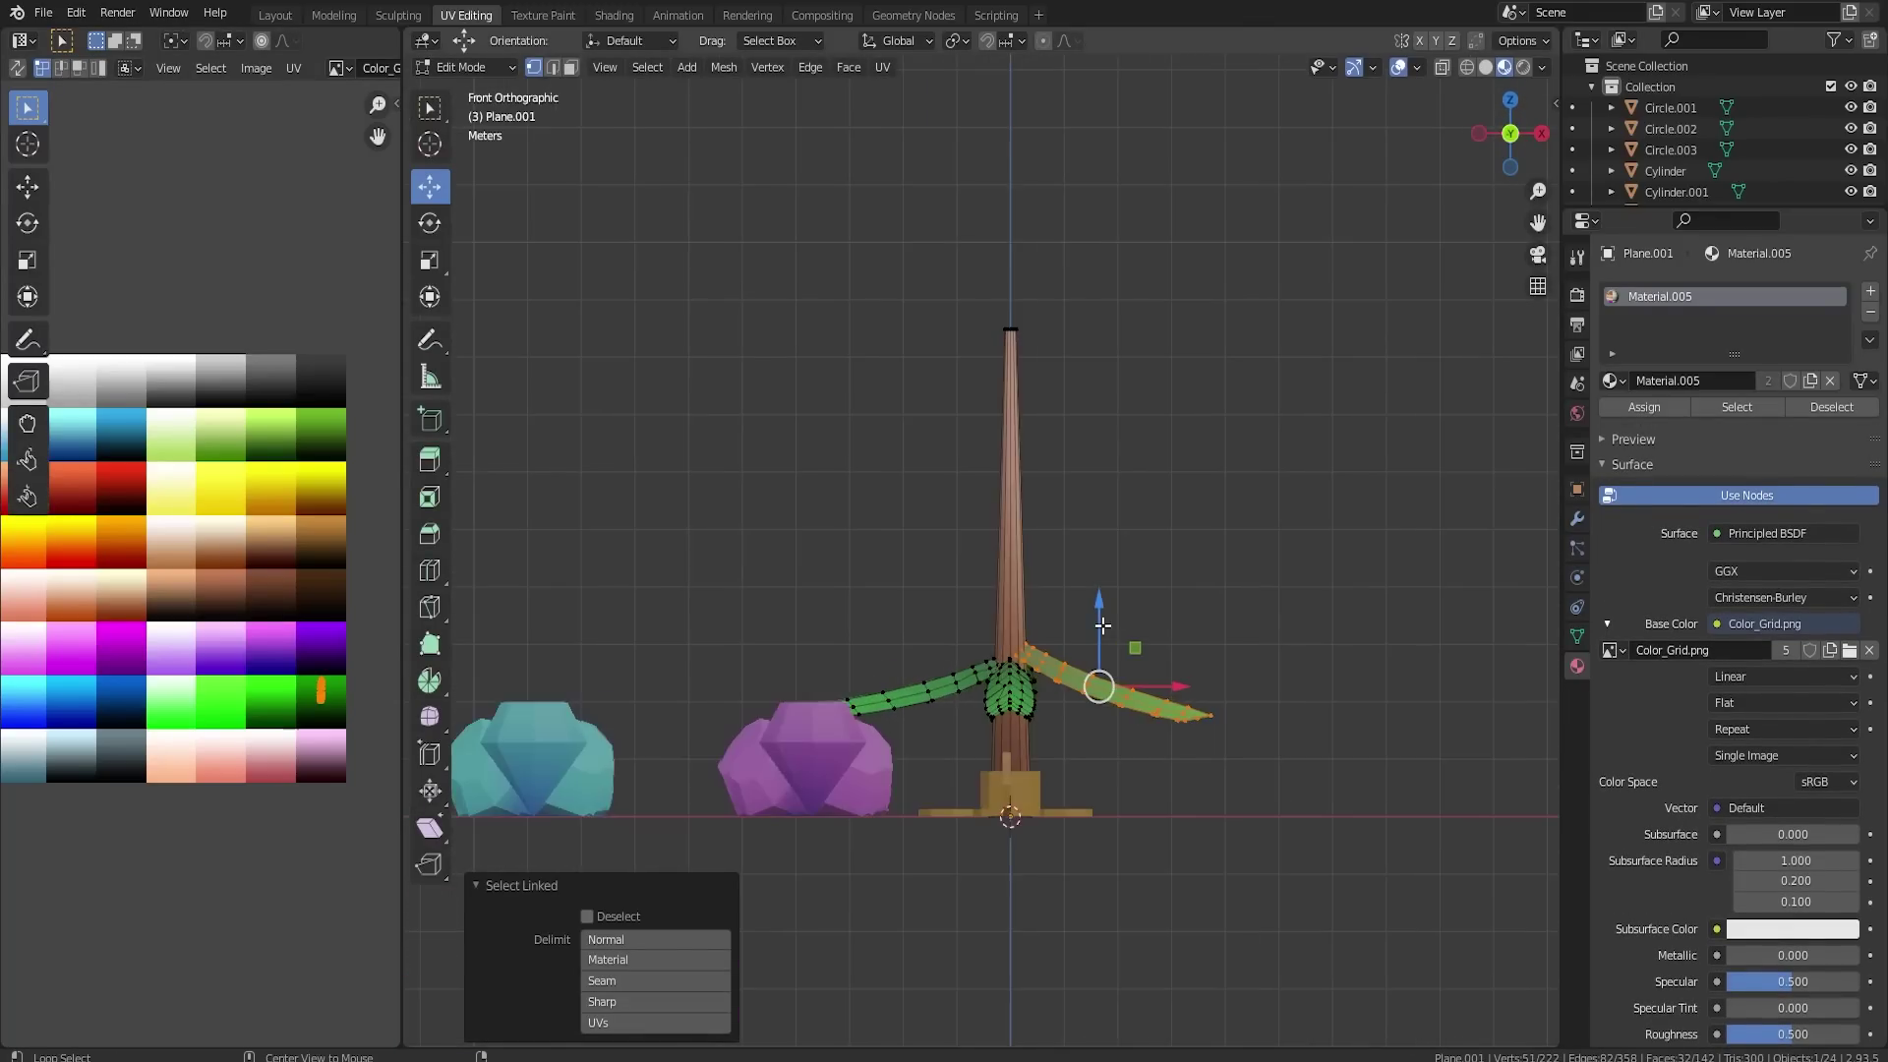
scroll(1126, 631, "up", 2)
key("ctrl+KP_1")
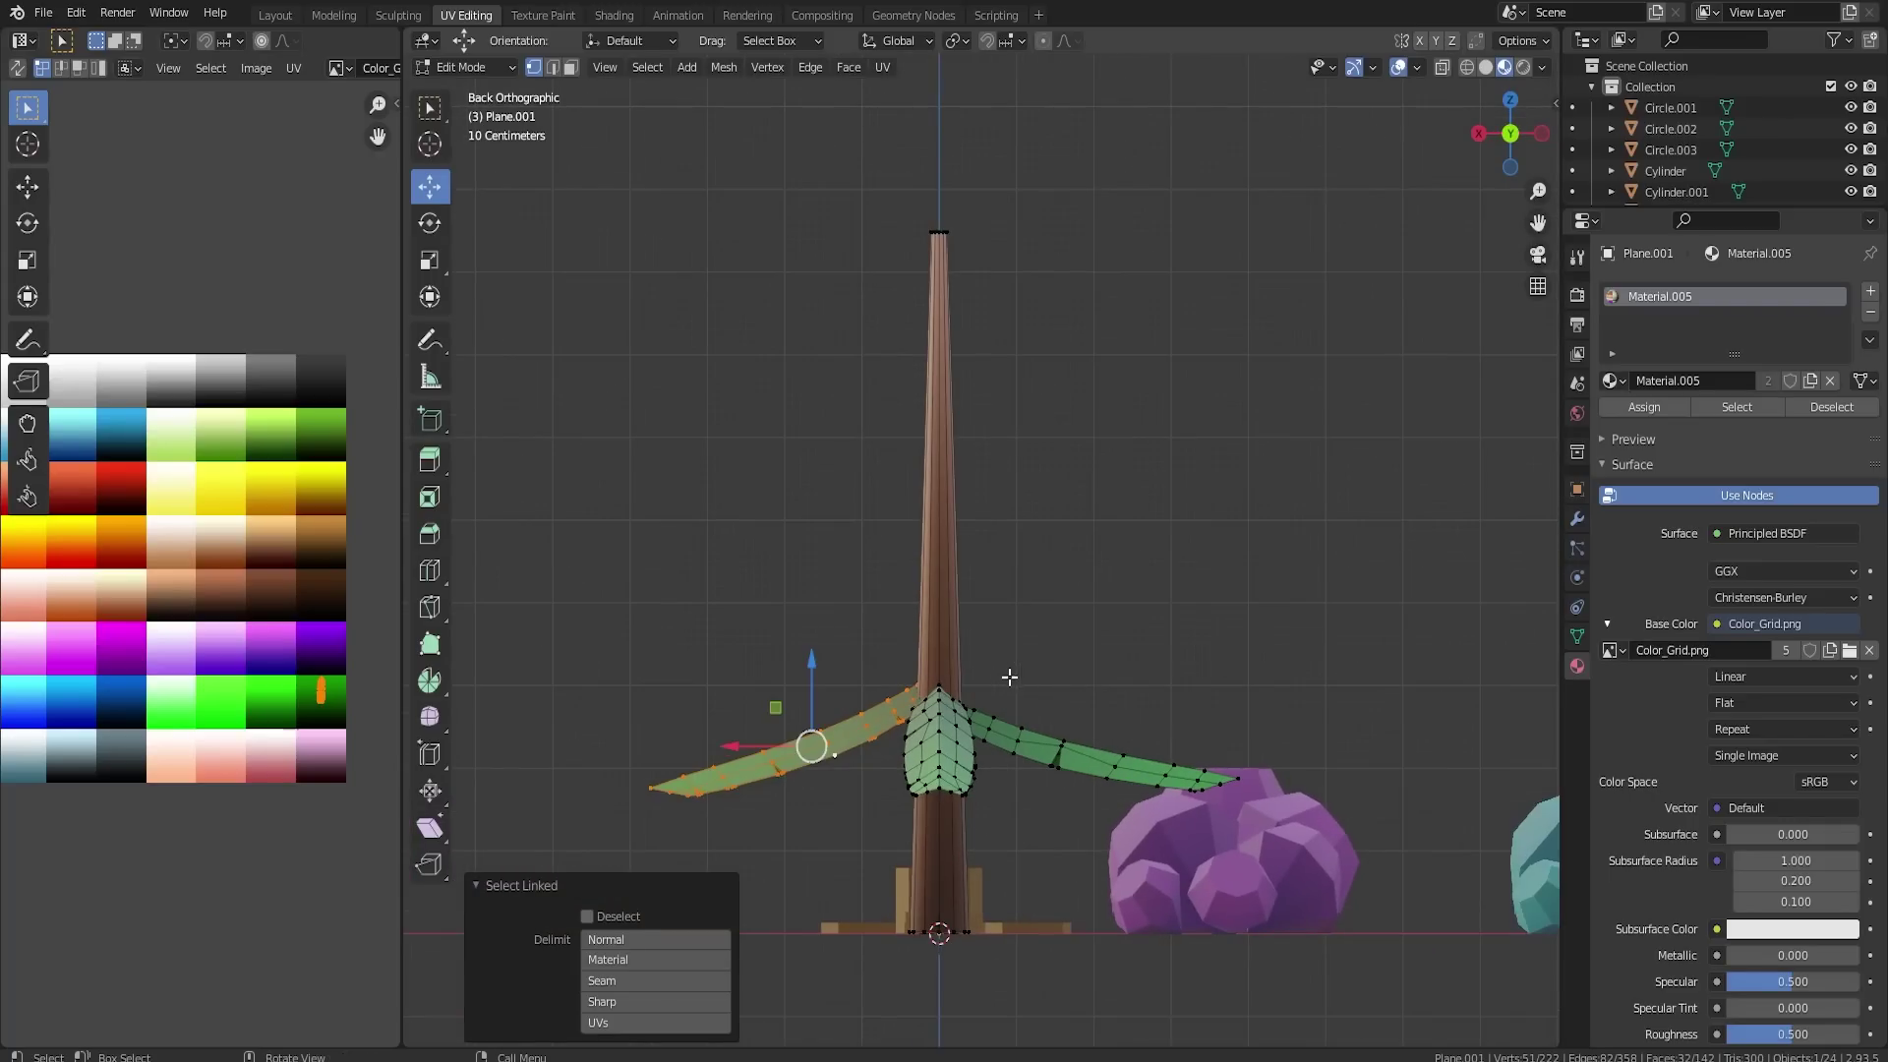
key("r")
left_click(942, 682)
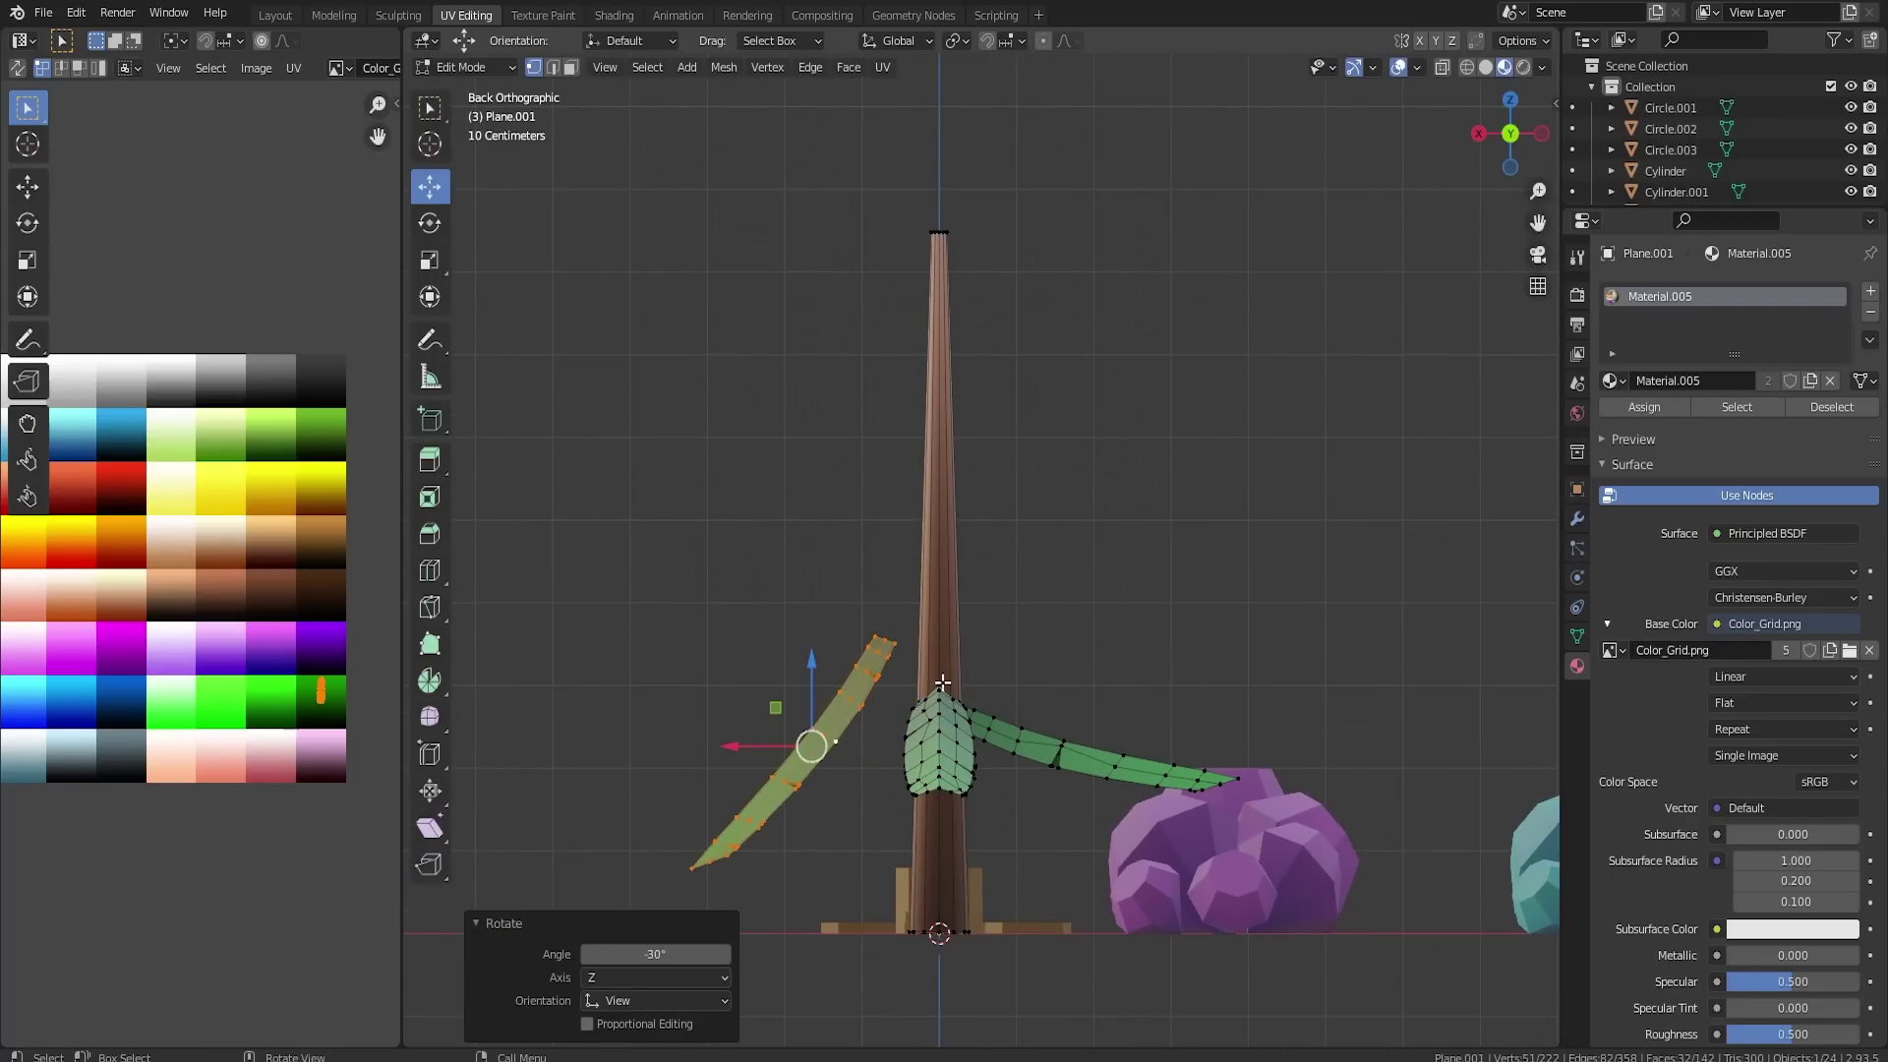
- Move the drooping +X leaf about 0.61 m along X toward the trunk and about 0.45 m down along Z
left_click_drag(780, 746, 823, 741)
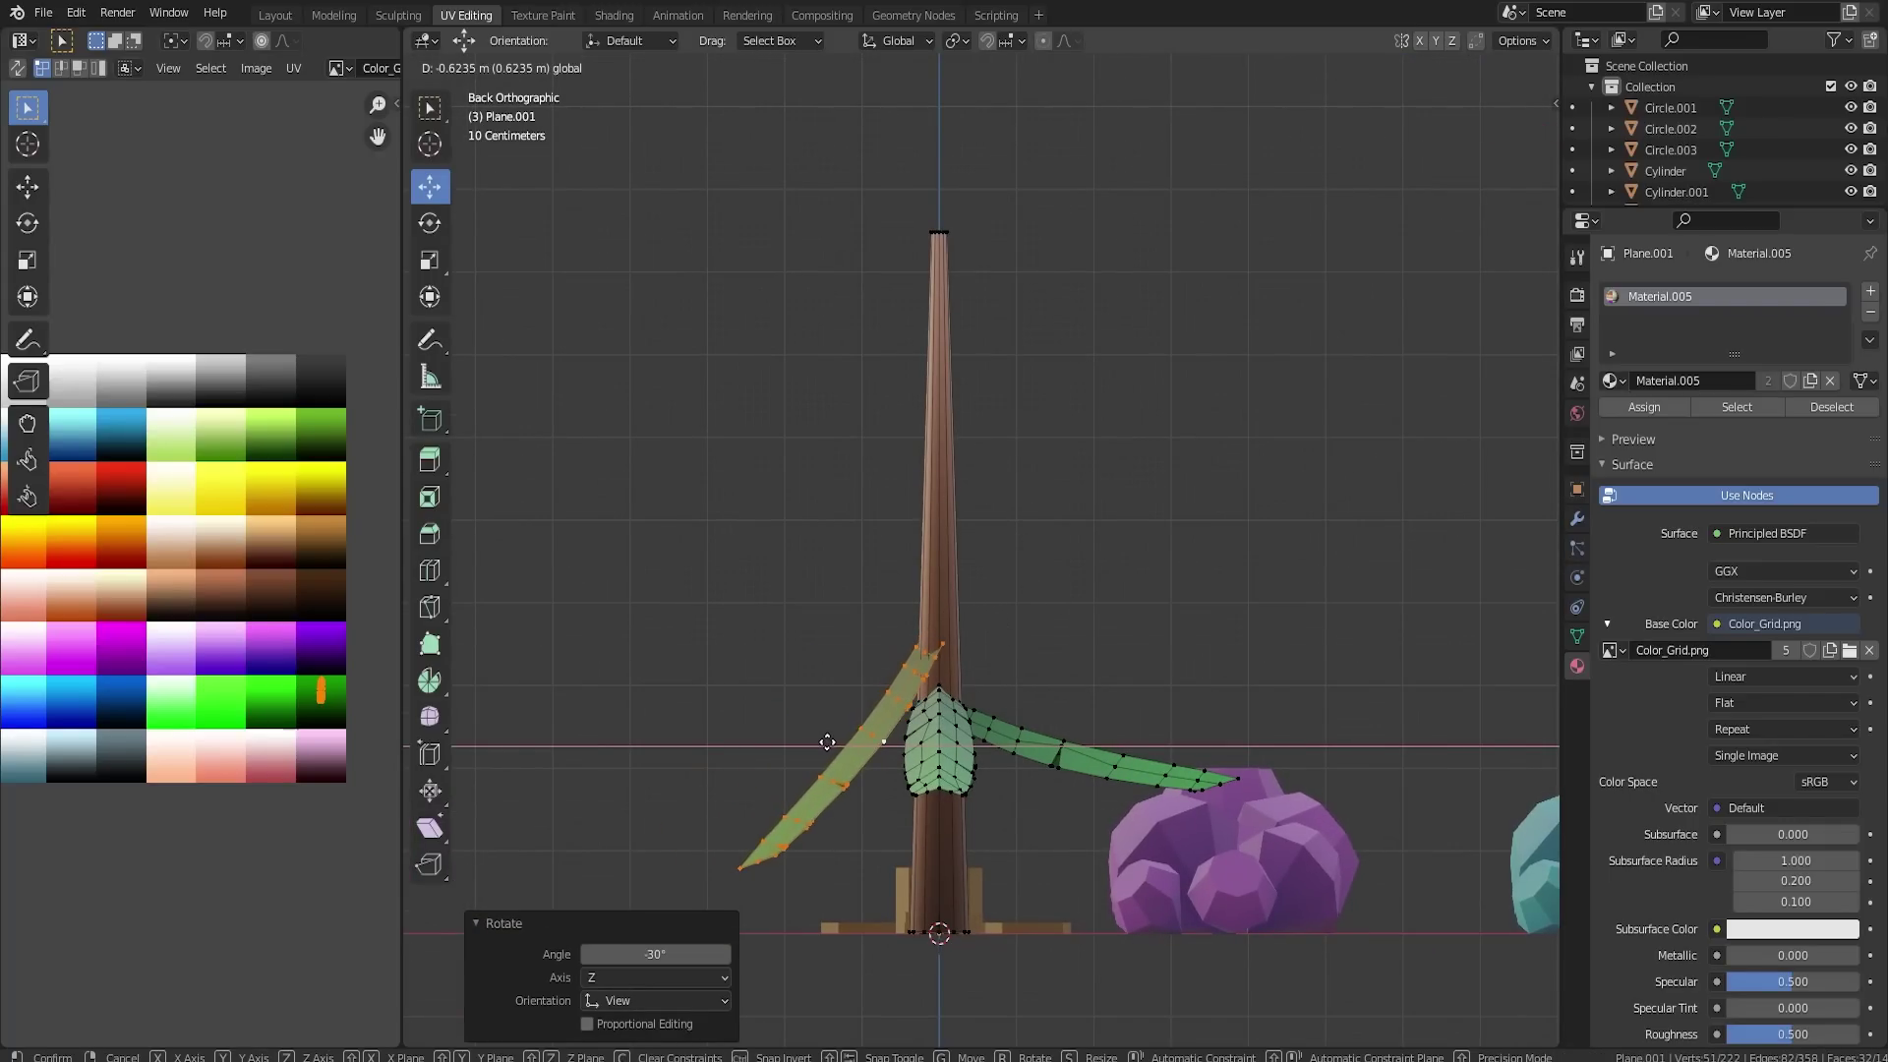
left_click(829, 744)
middle_click_drag(836, 743, 1517, 637)
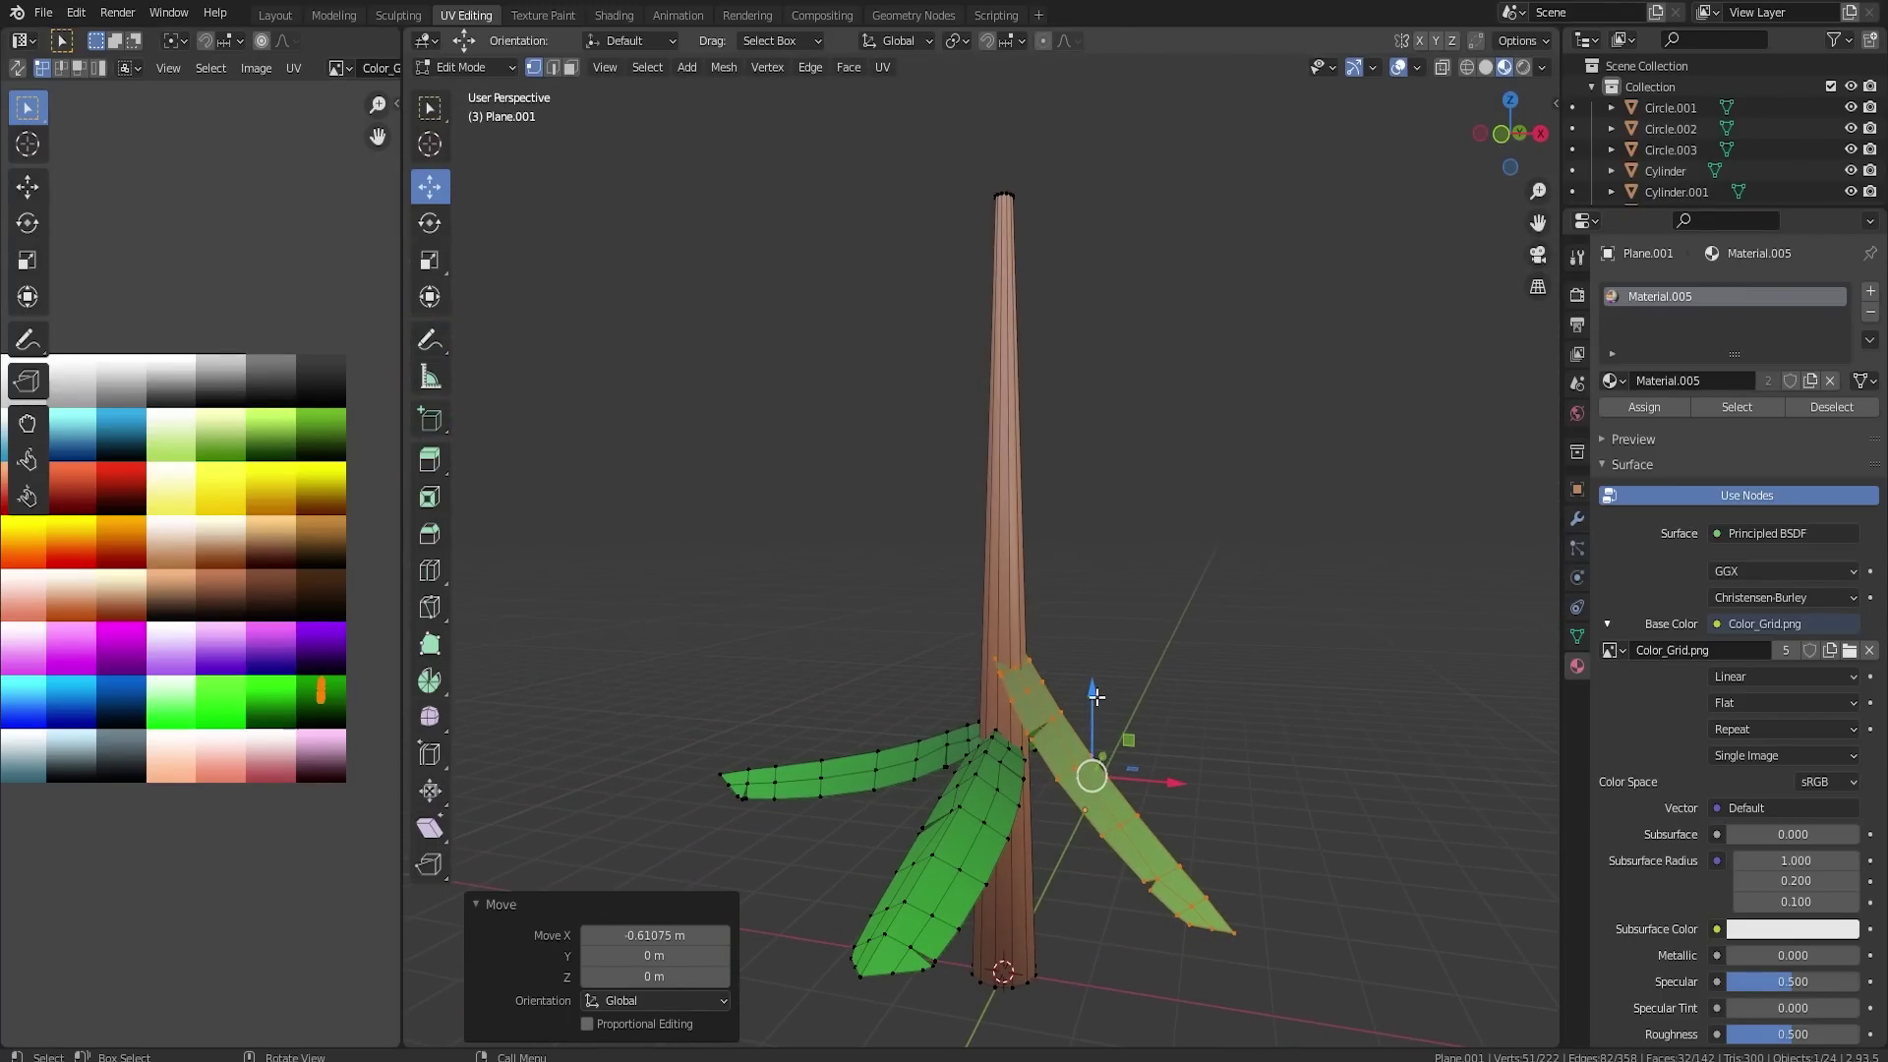
left_click_drag(1095, 696, 1107, 744)
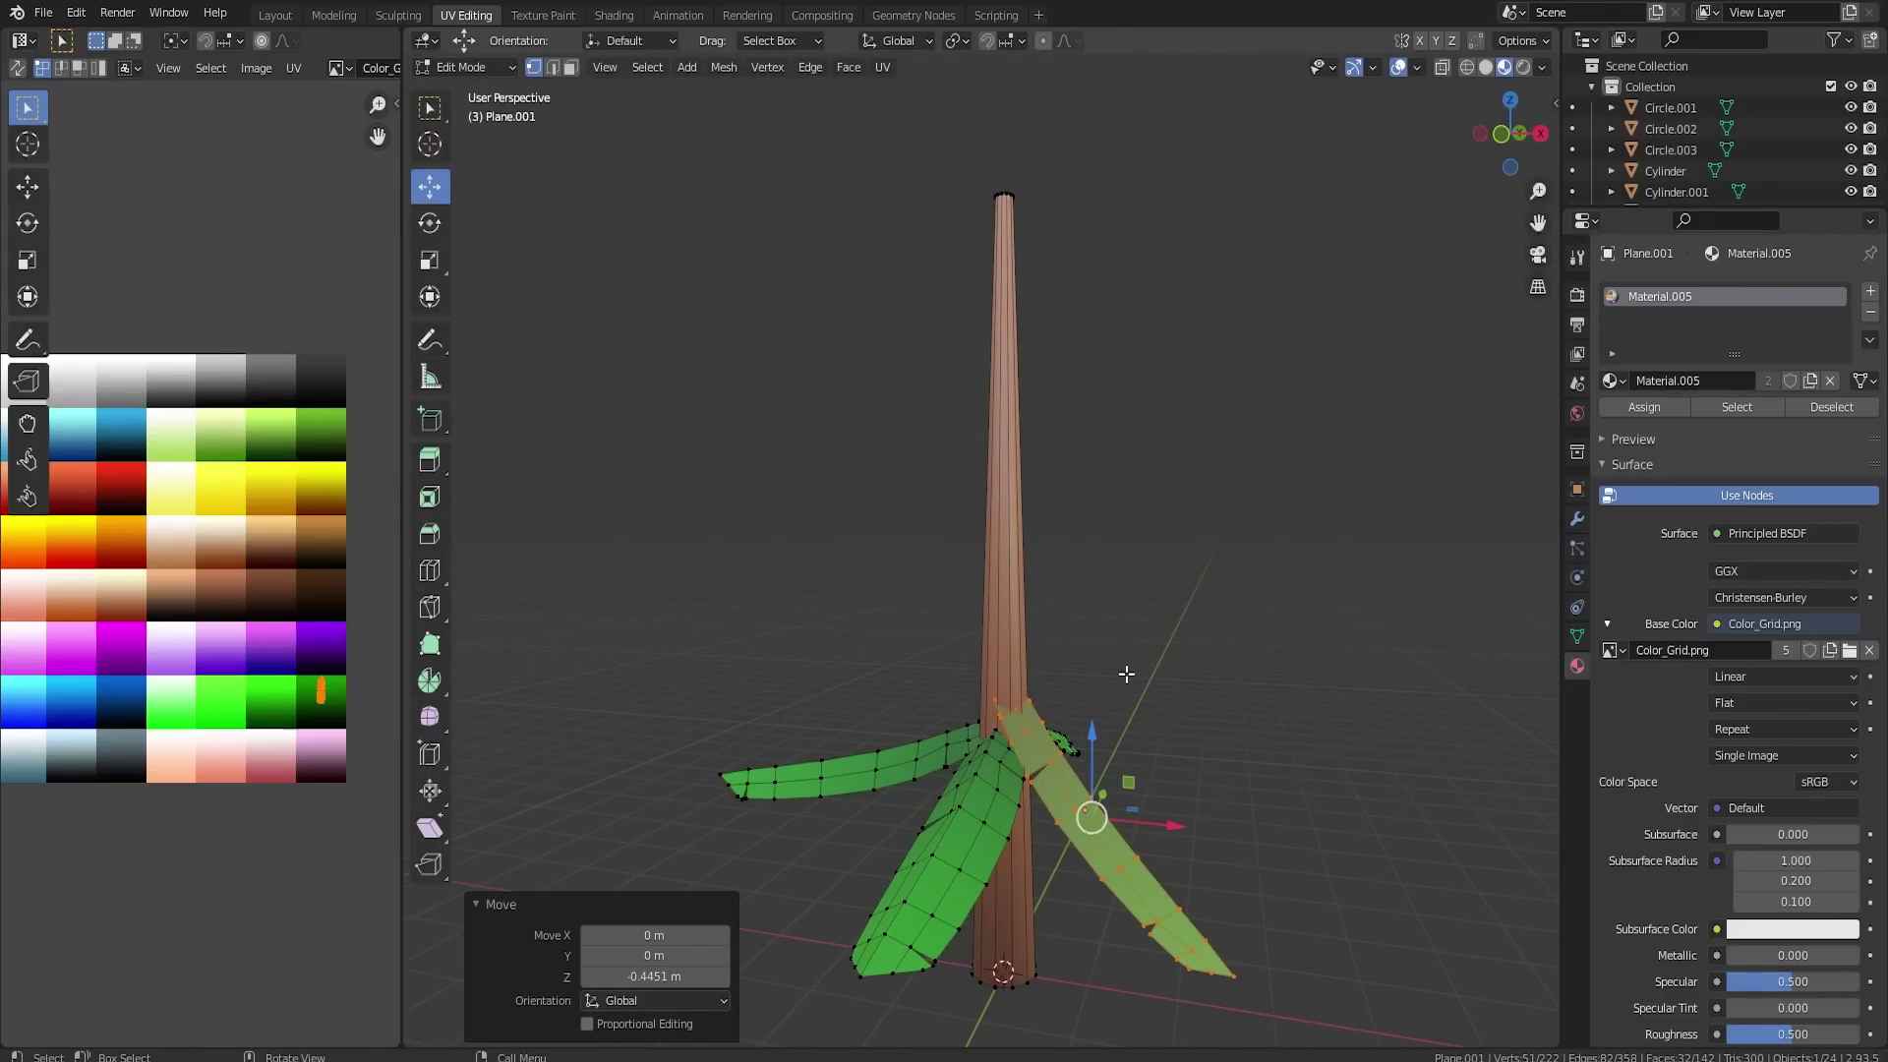
- Select the opposite leaf on the -X side, rotate it steeper downward in the front view and move it against the trunk
middle_click_drag(1107, 744, 973, 772)
left_click(959, 775)
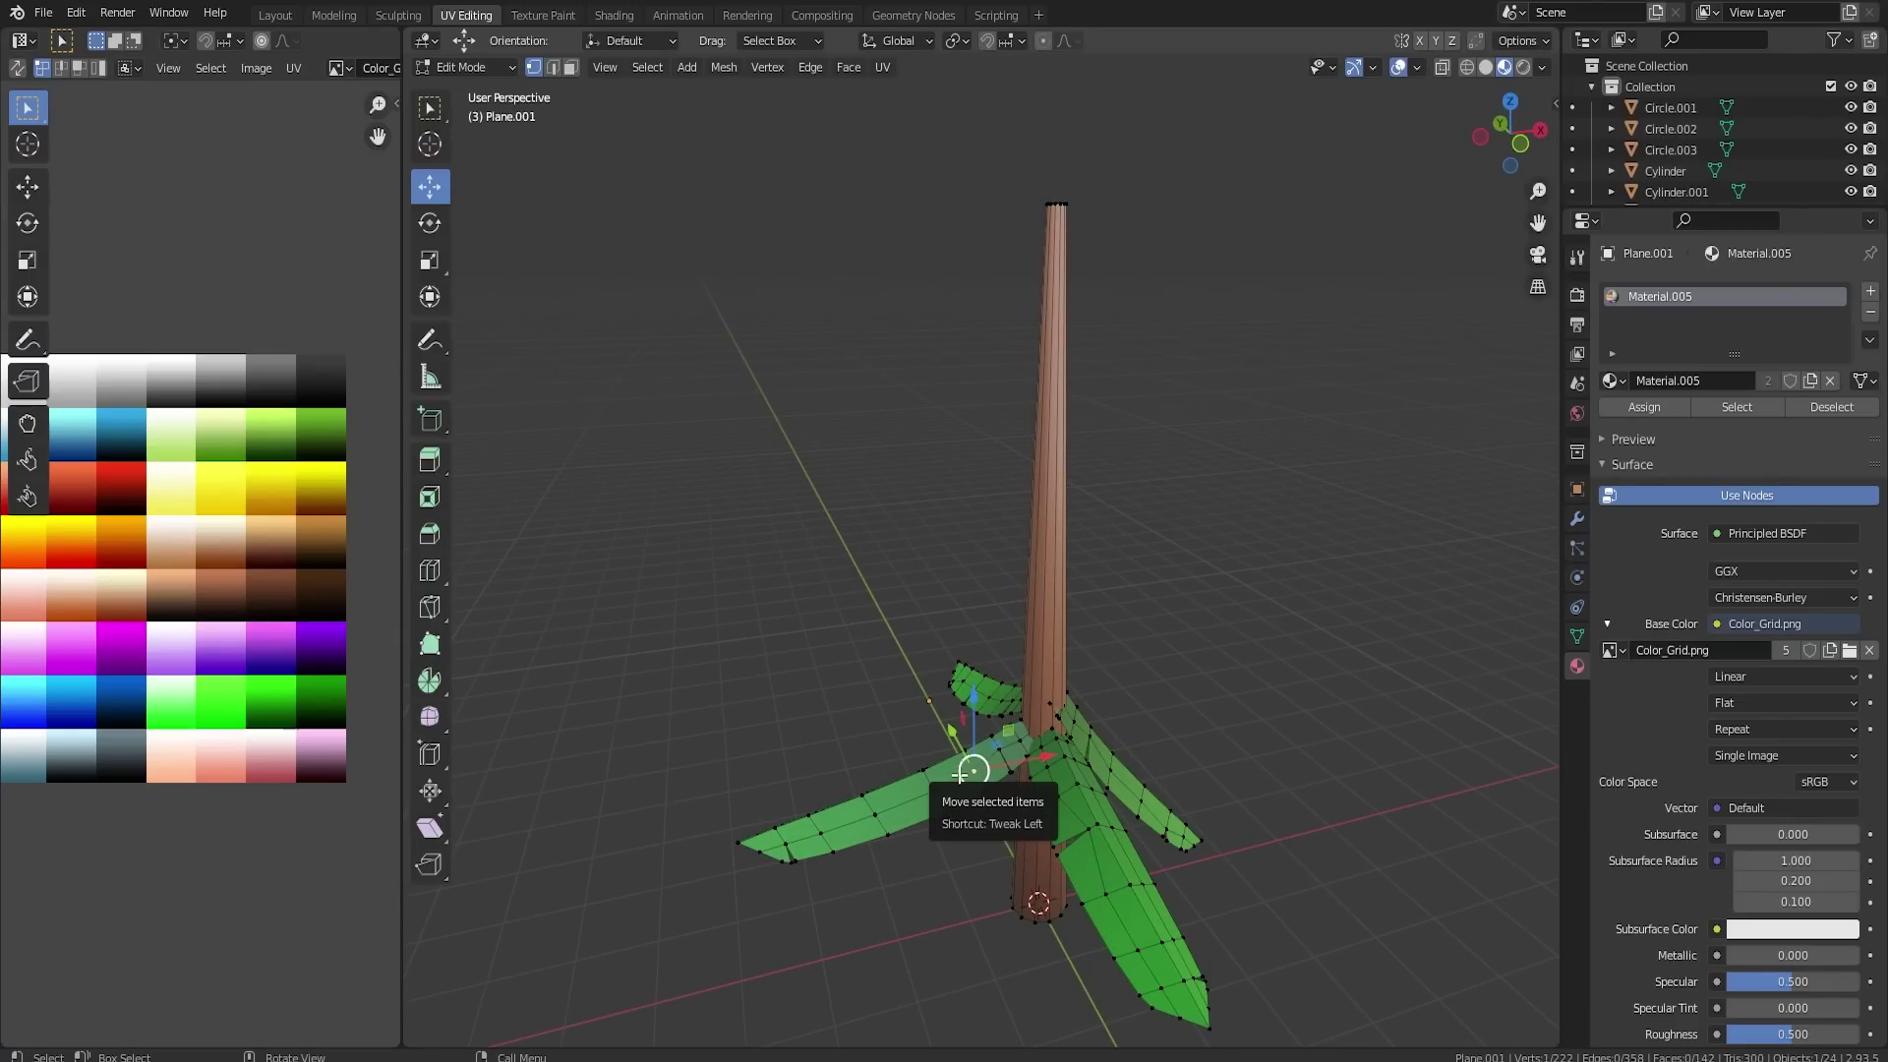
key("ctrl+l")
key("KP_1")
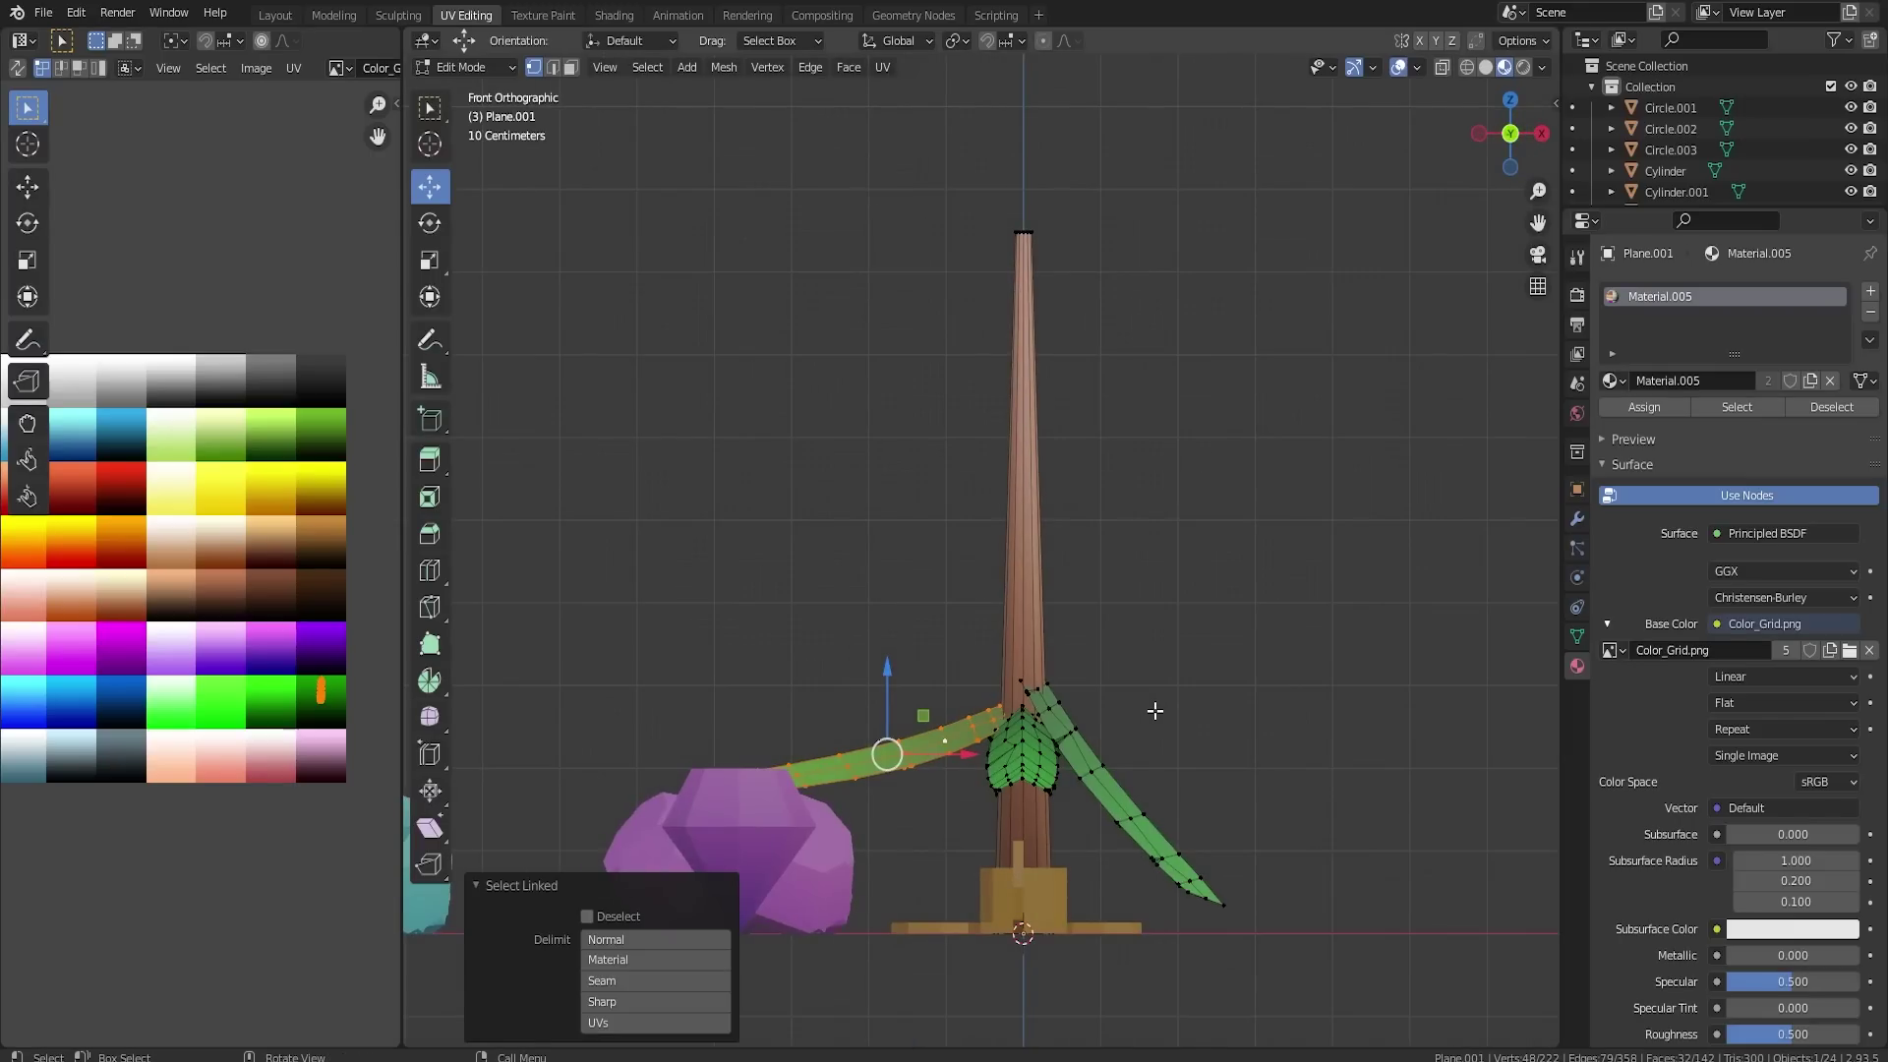
key("r")
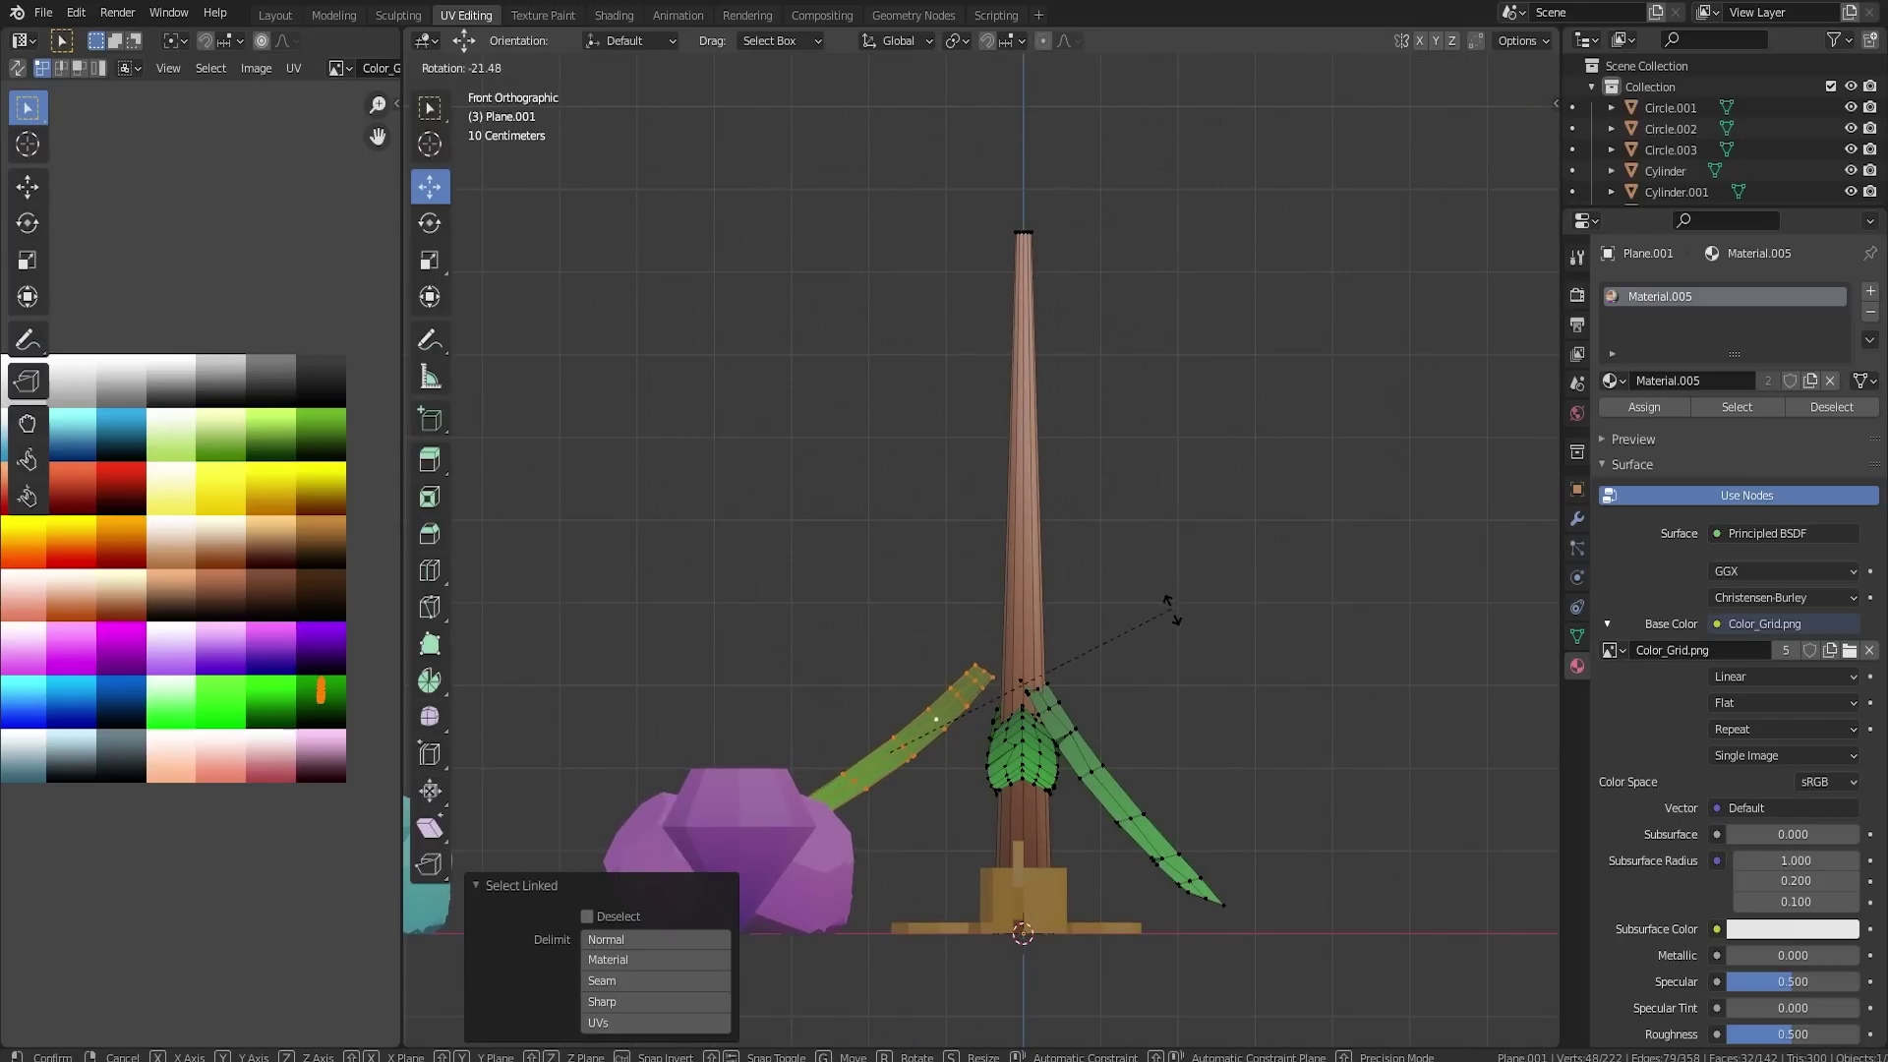
left_click(1177, 622)
key("r")
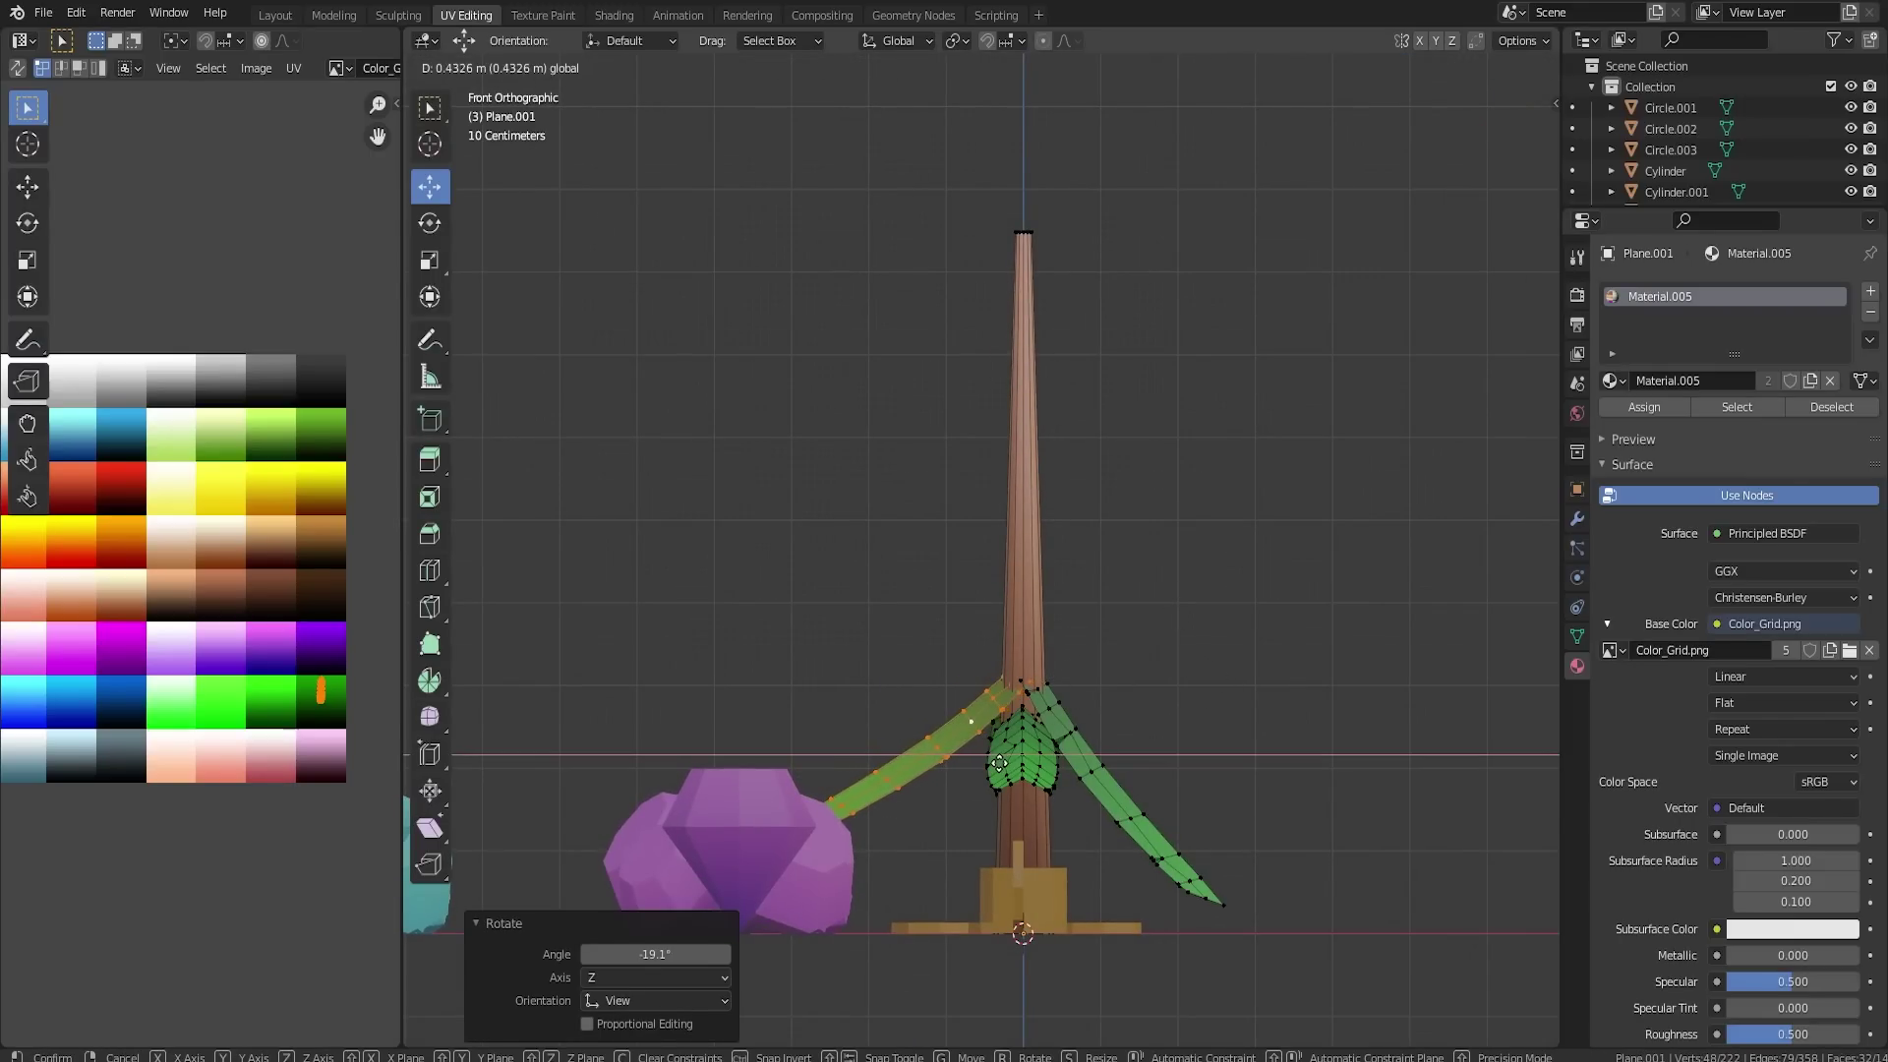
left_click(1195, 693)
left_click_drag(917, 692, 918, 709)
- Select the -Y leaf, rotate it about 31° downward in the side view, and move it inward and down against the trunk
left_click(1032, 759)
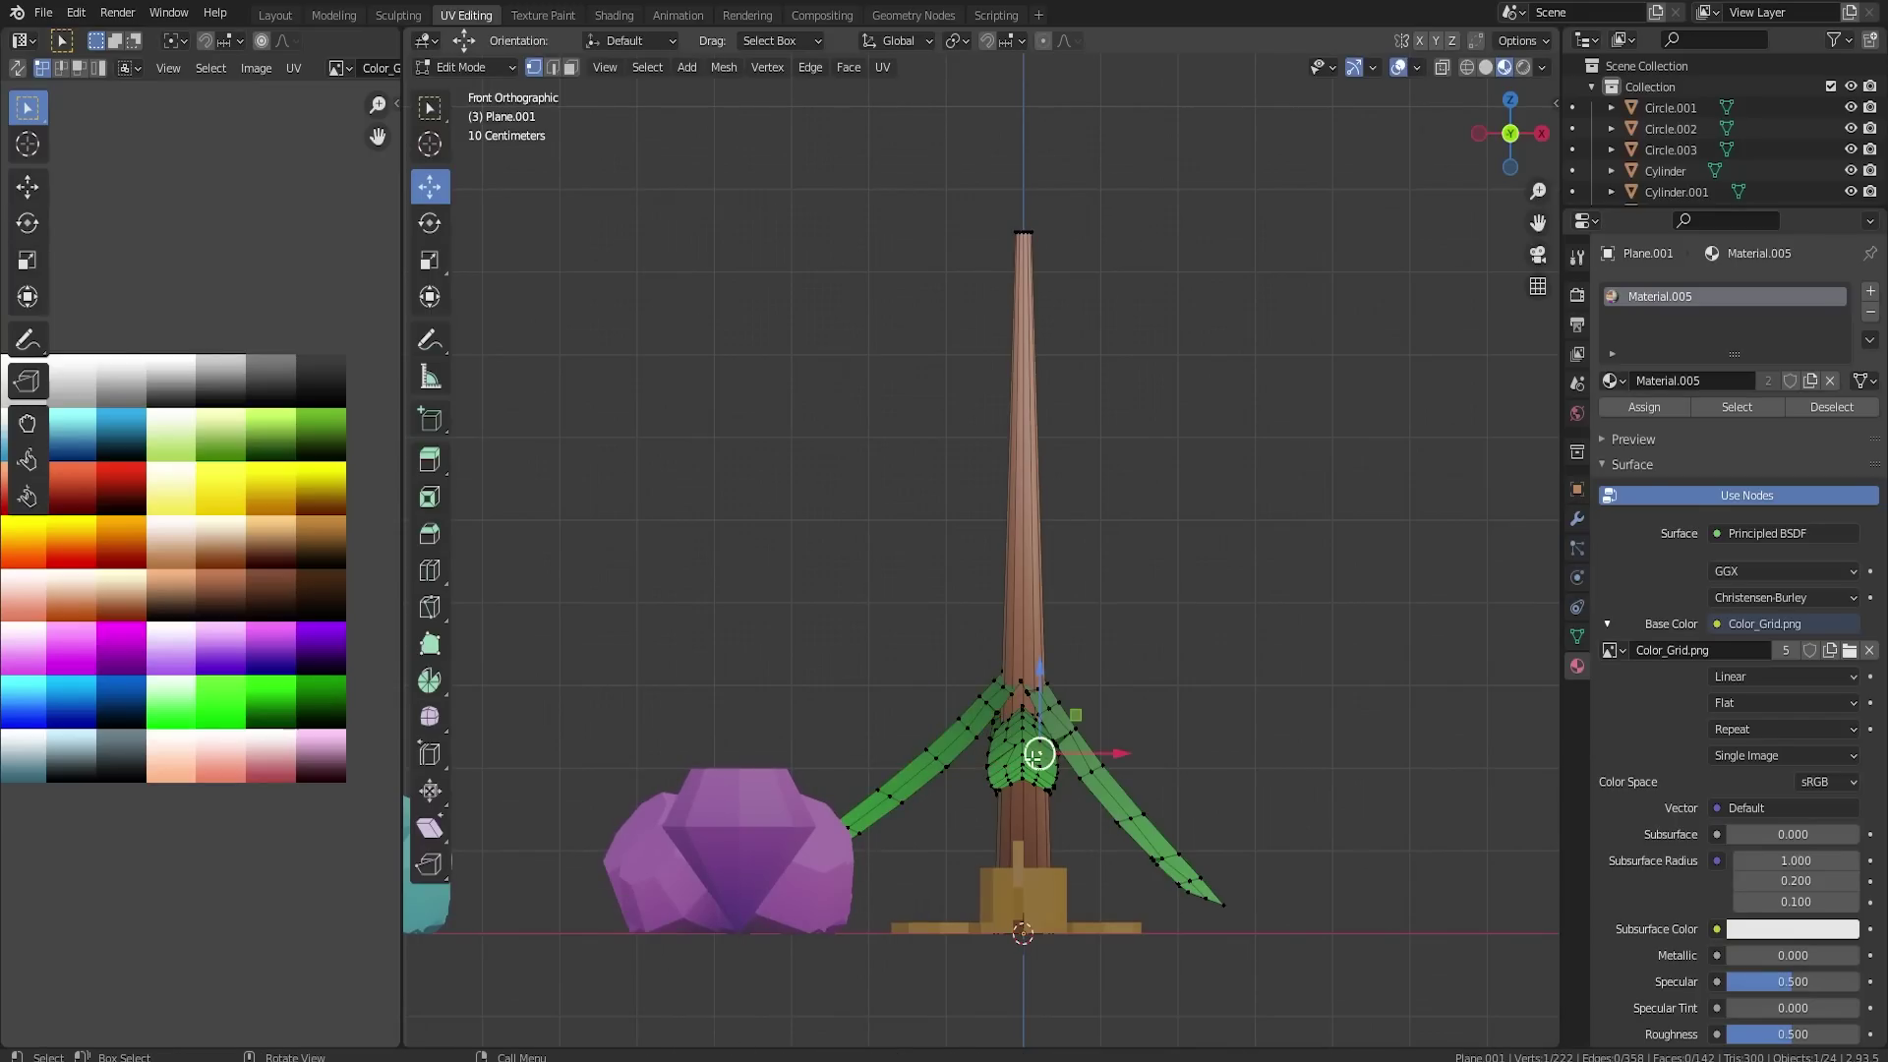
key("l")
key("KP_3")
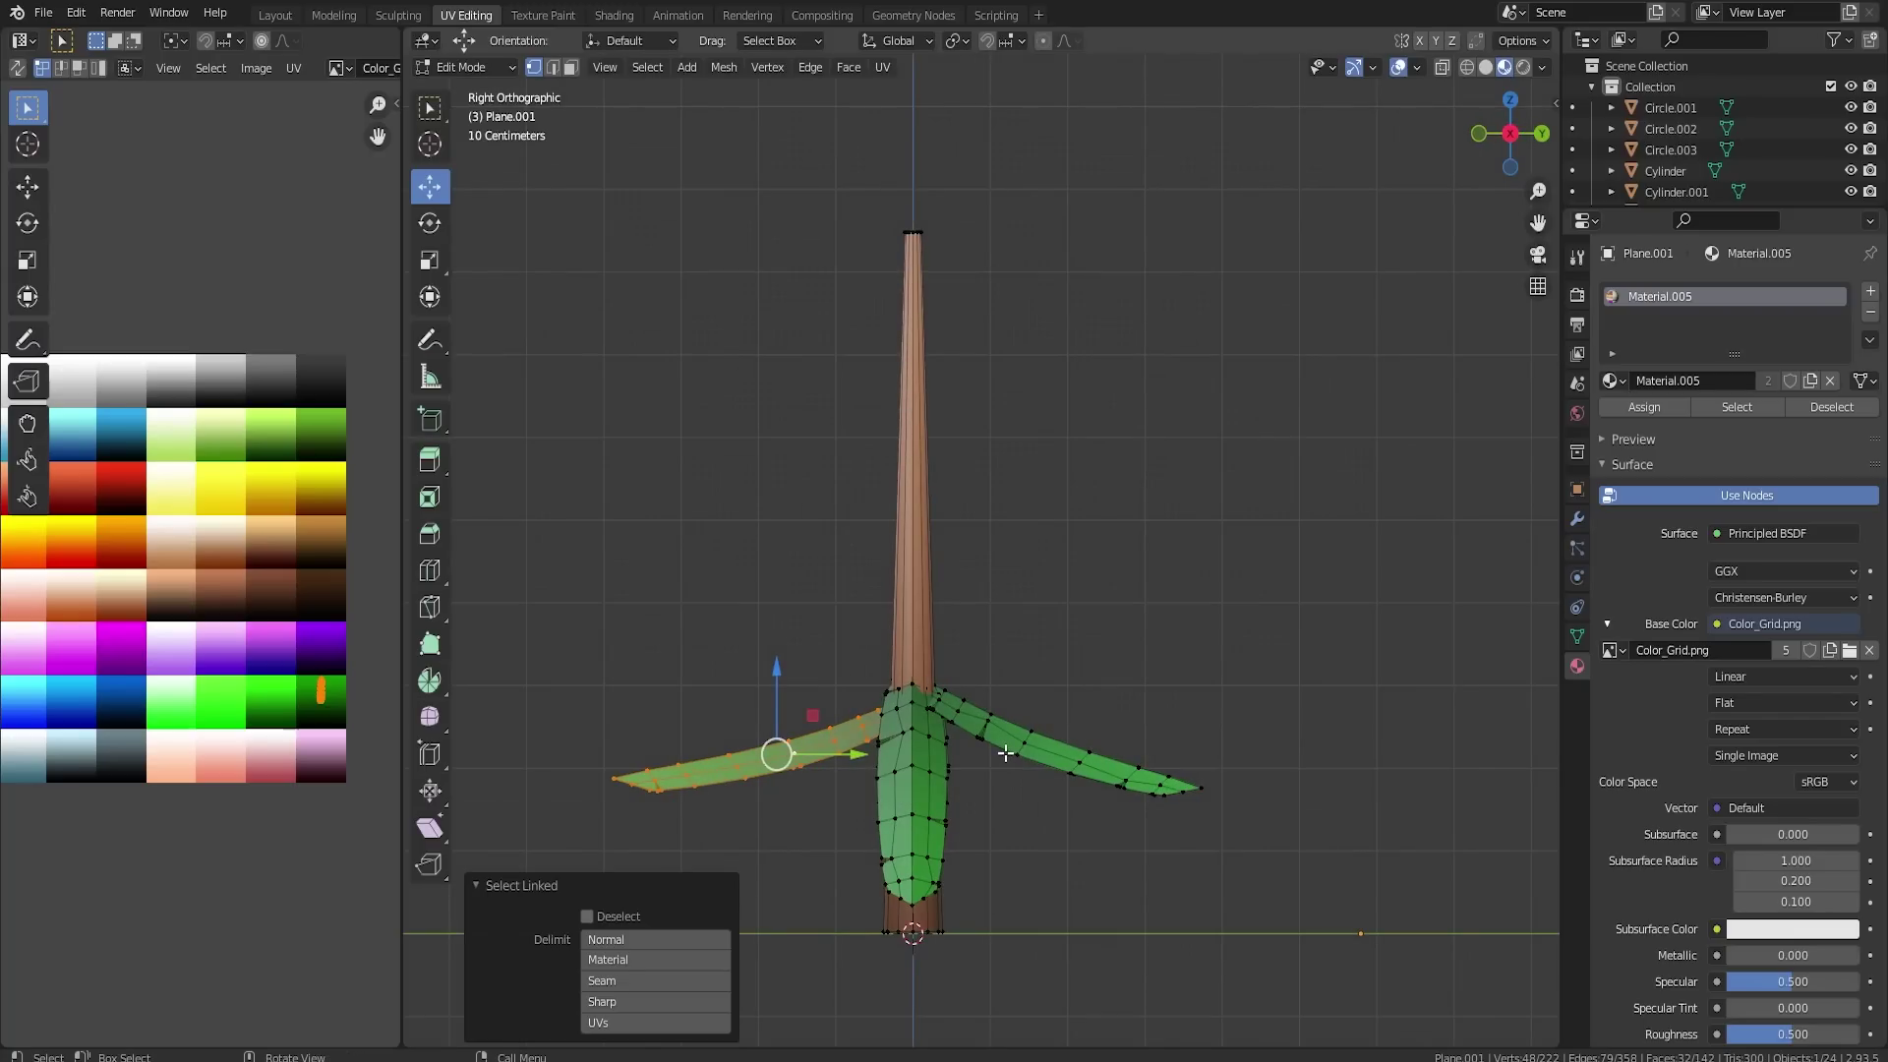
key("r")
left_click(995, 633)
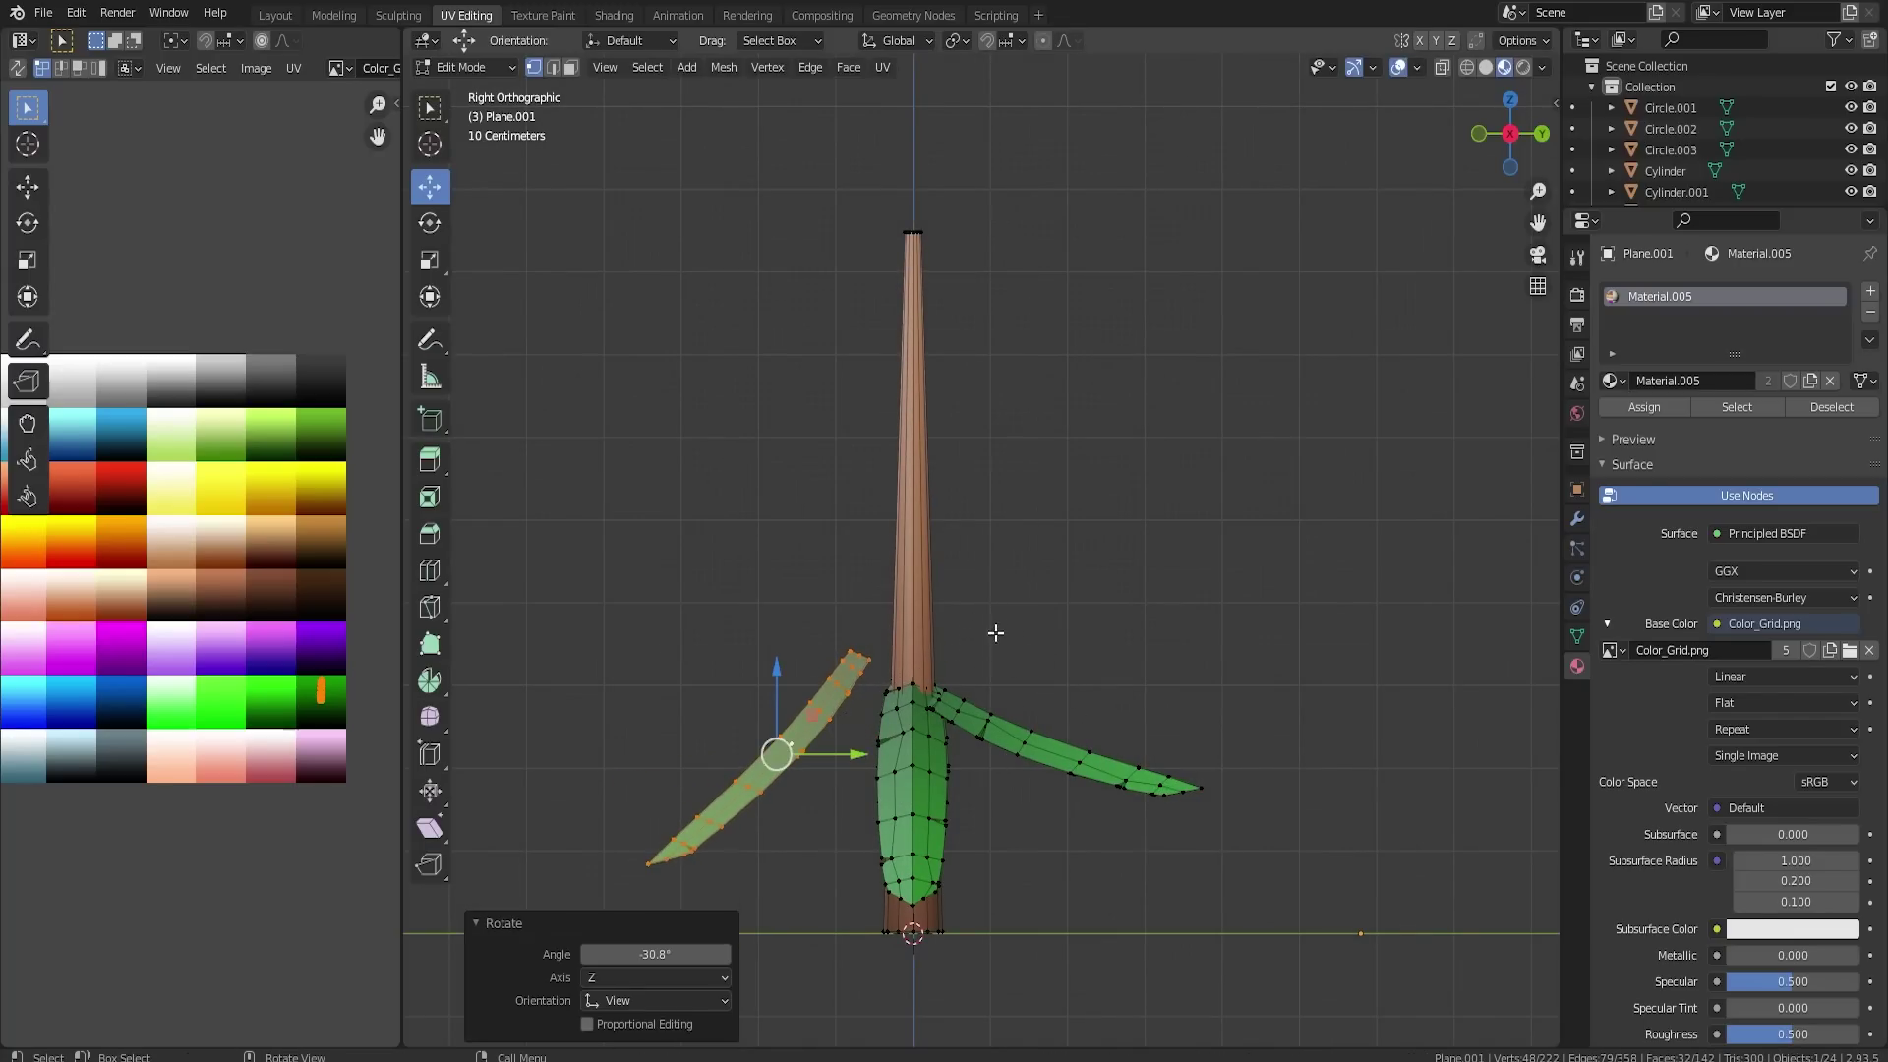
left_click_drag(852, 755, 888, 755)
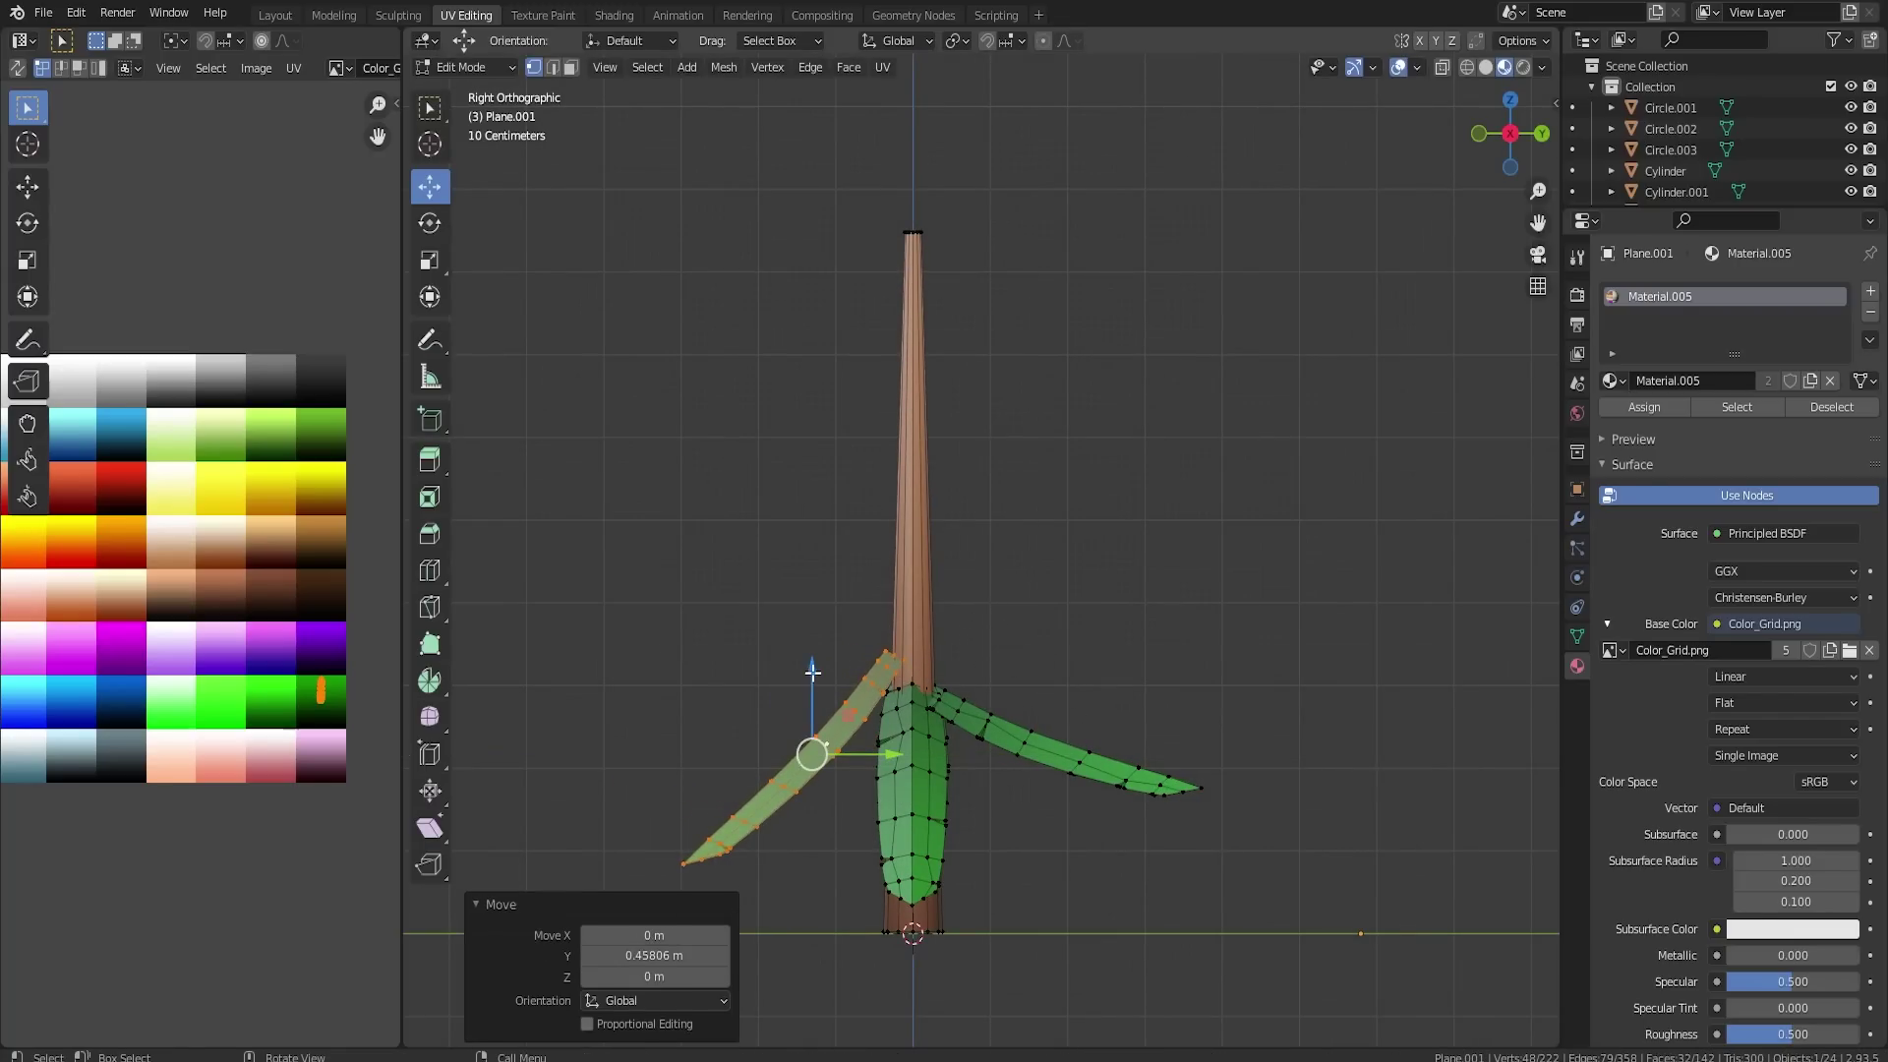
left_click_drag(812, 677, 821, 704)
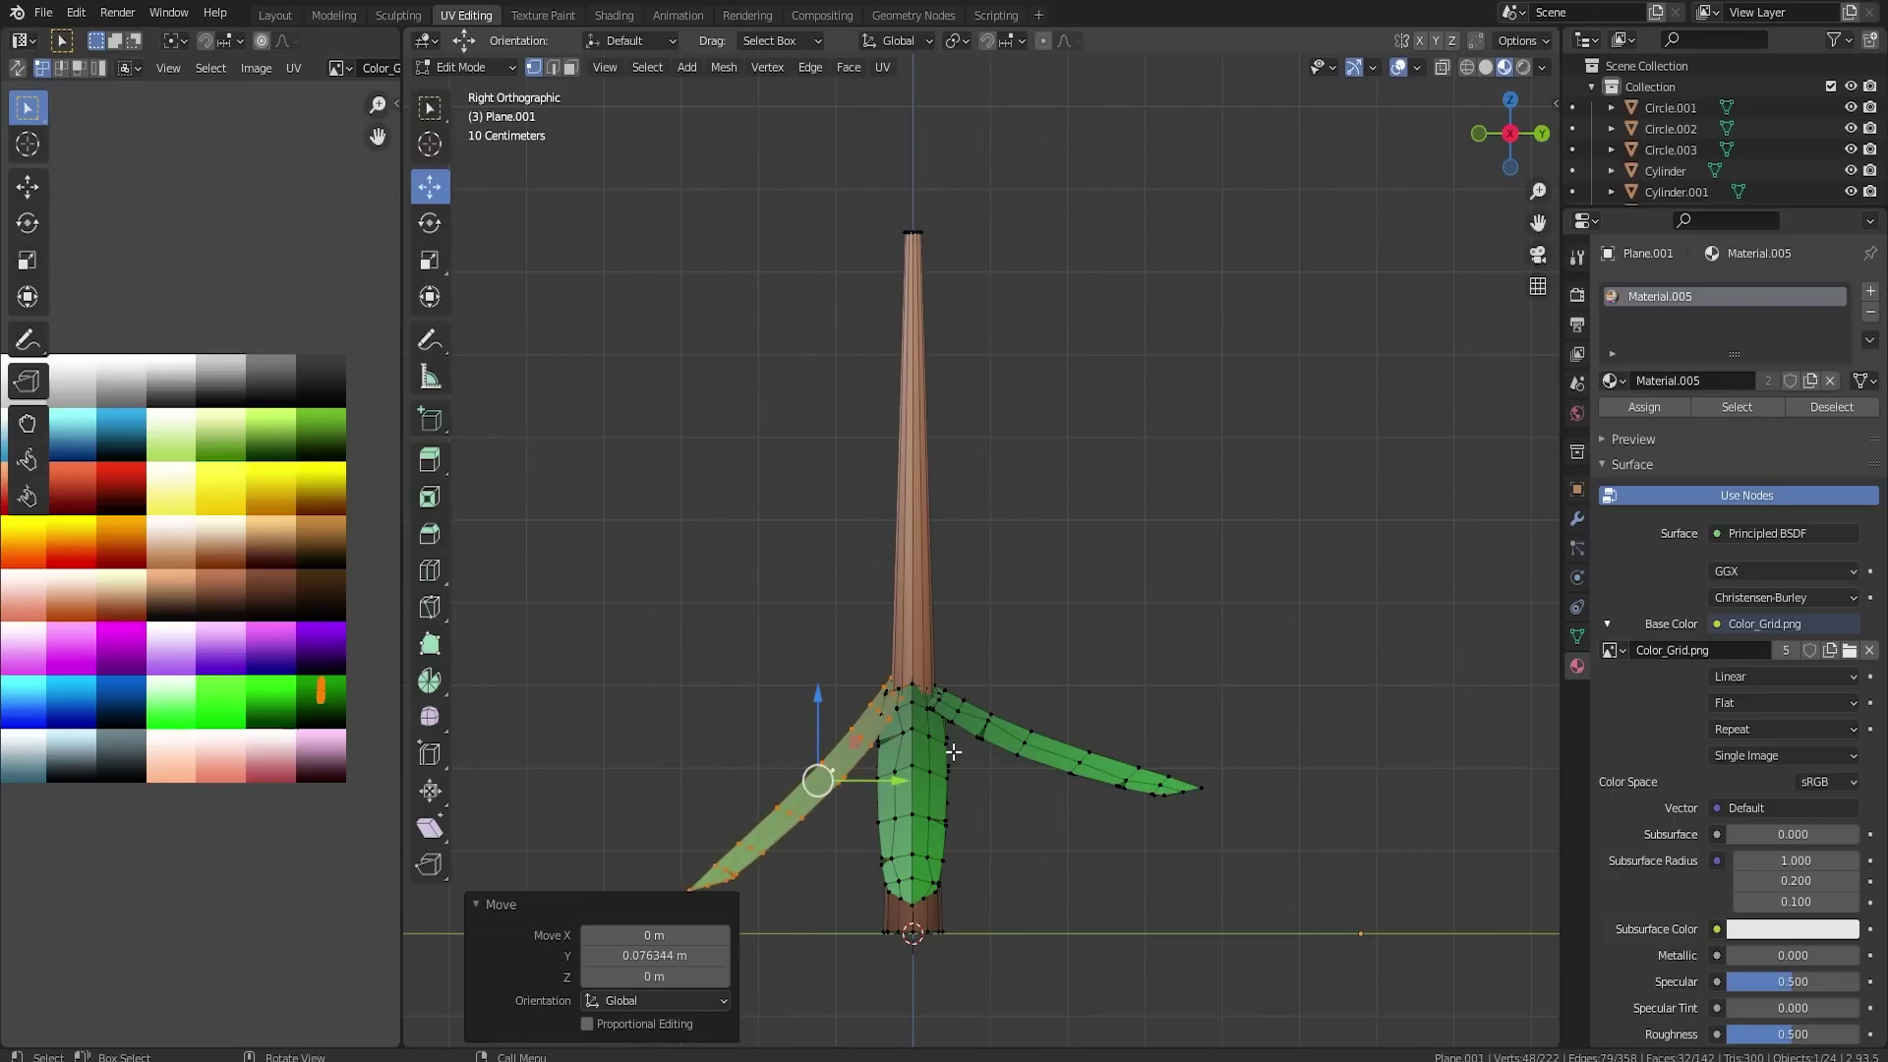
- Select the remaining +Y leaf and rotate it about 28° downward in the side view
left_click(988, 718)
key("r")
key("Escape")
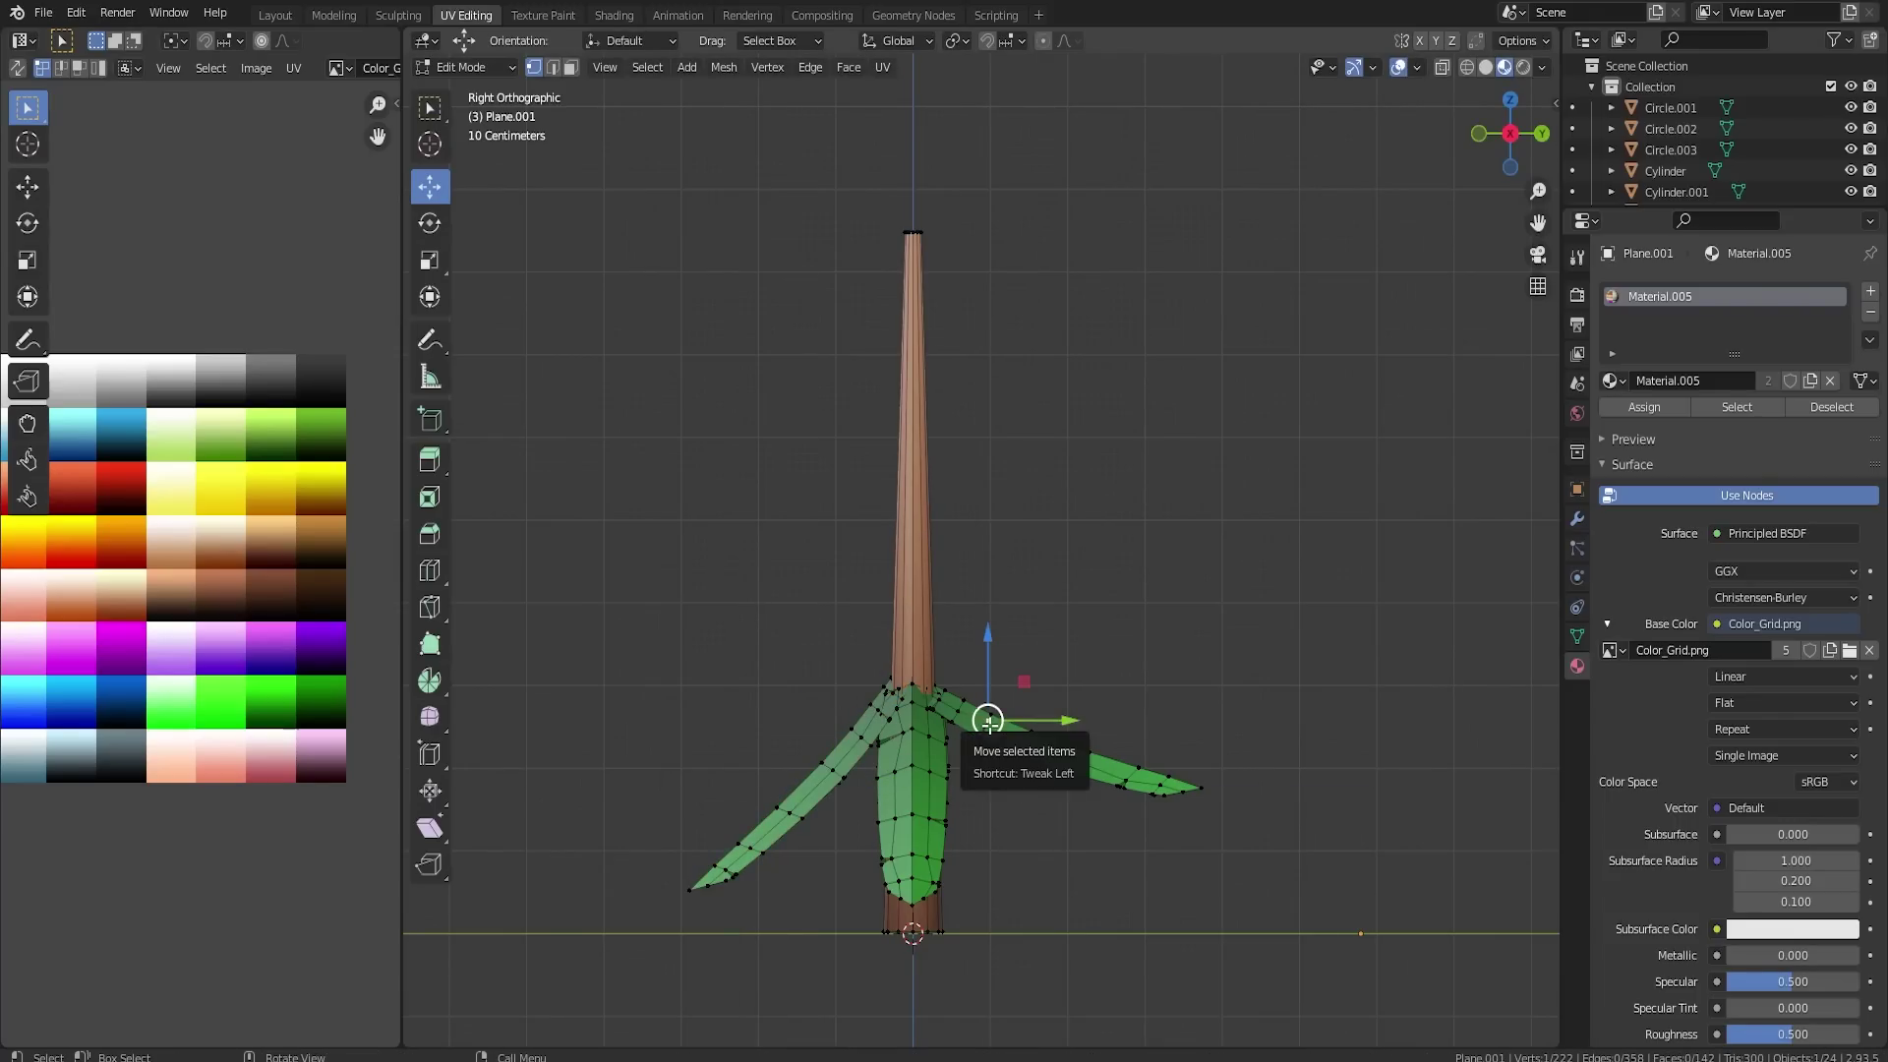
key("ctrl+l")
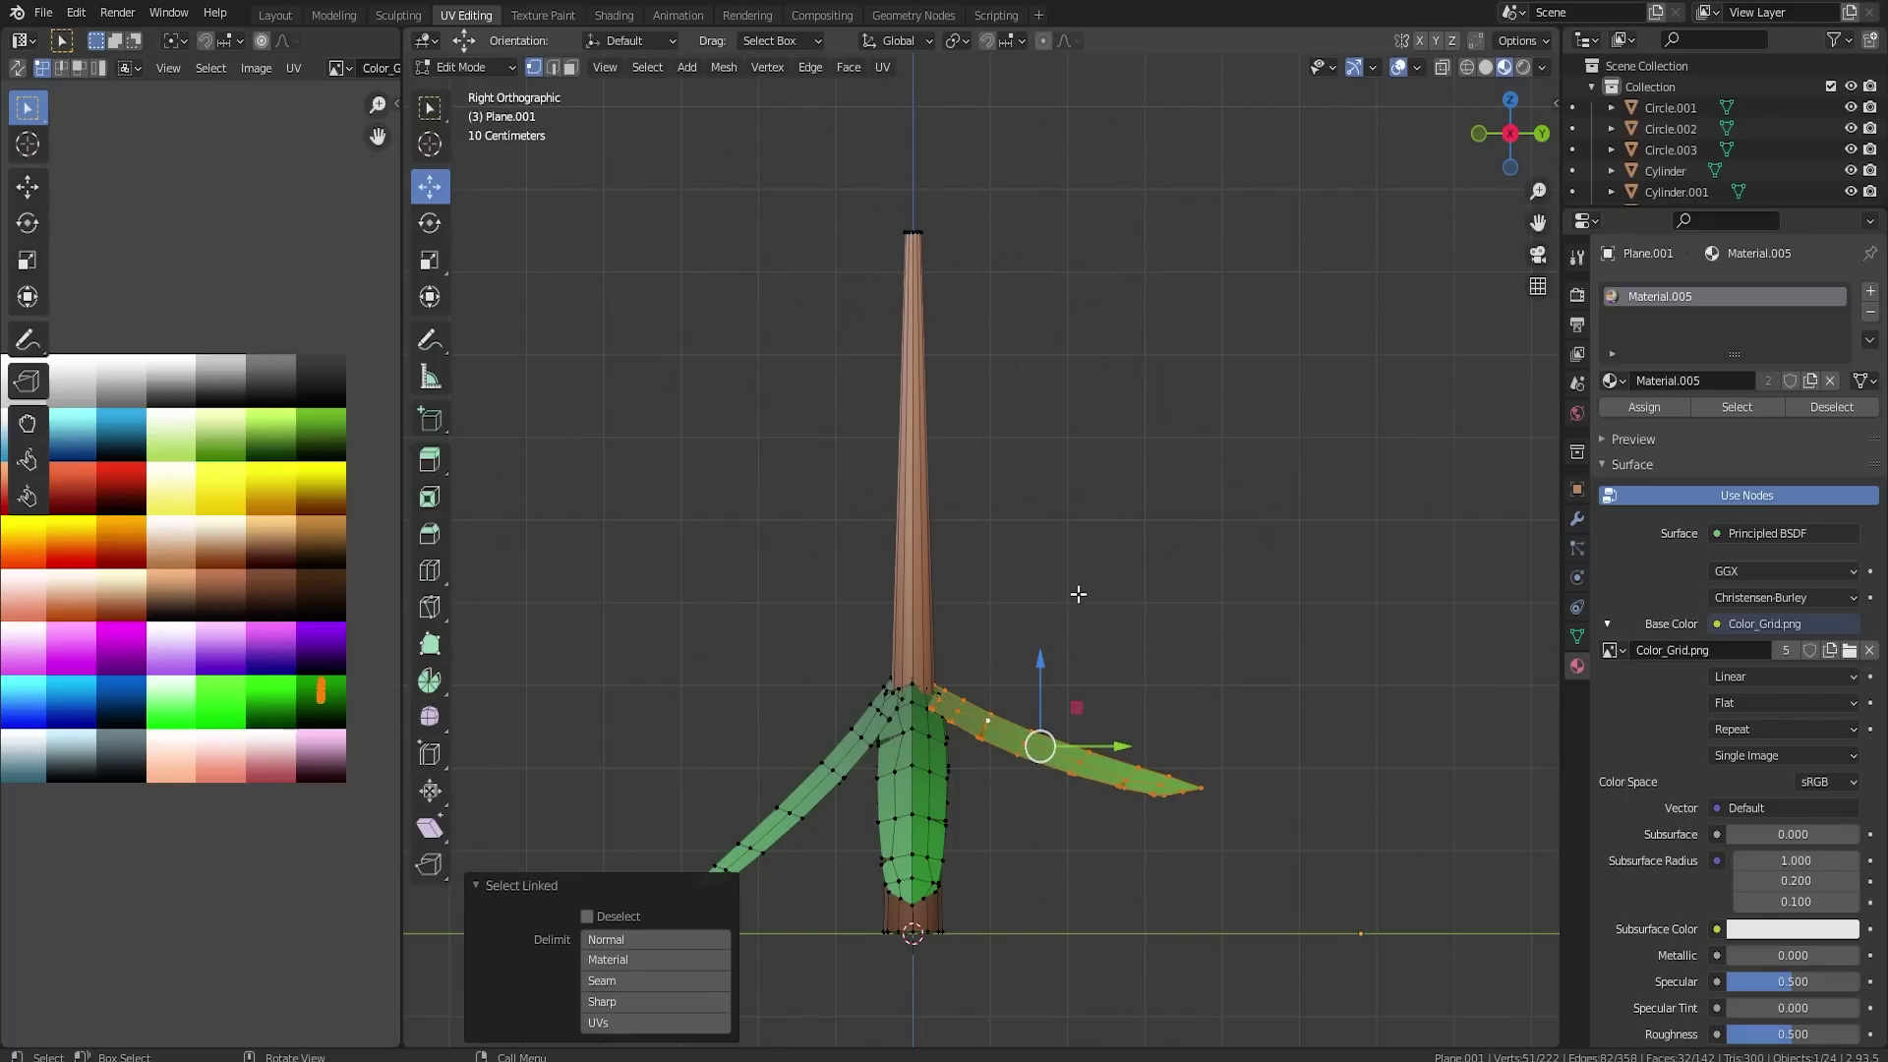
key("r")
left_click(1027, 749)
- Lower the +Y leaf about 0.52 m along Z and move it about 0.47 m along Y toward the trunk
key("g")
key("z")
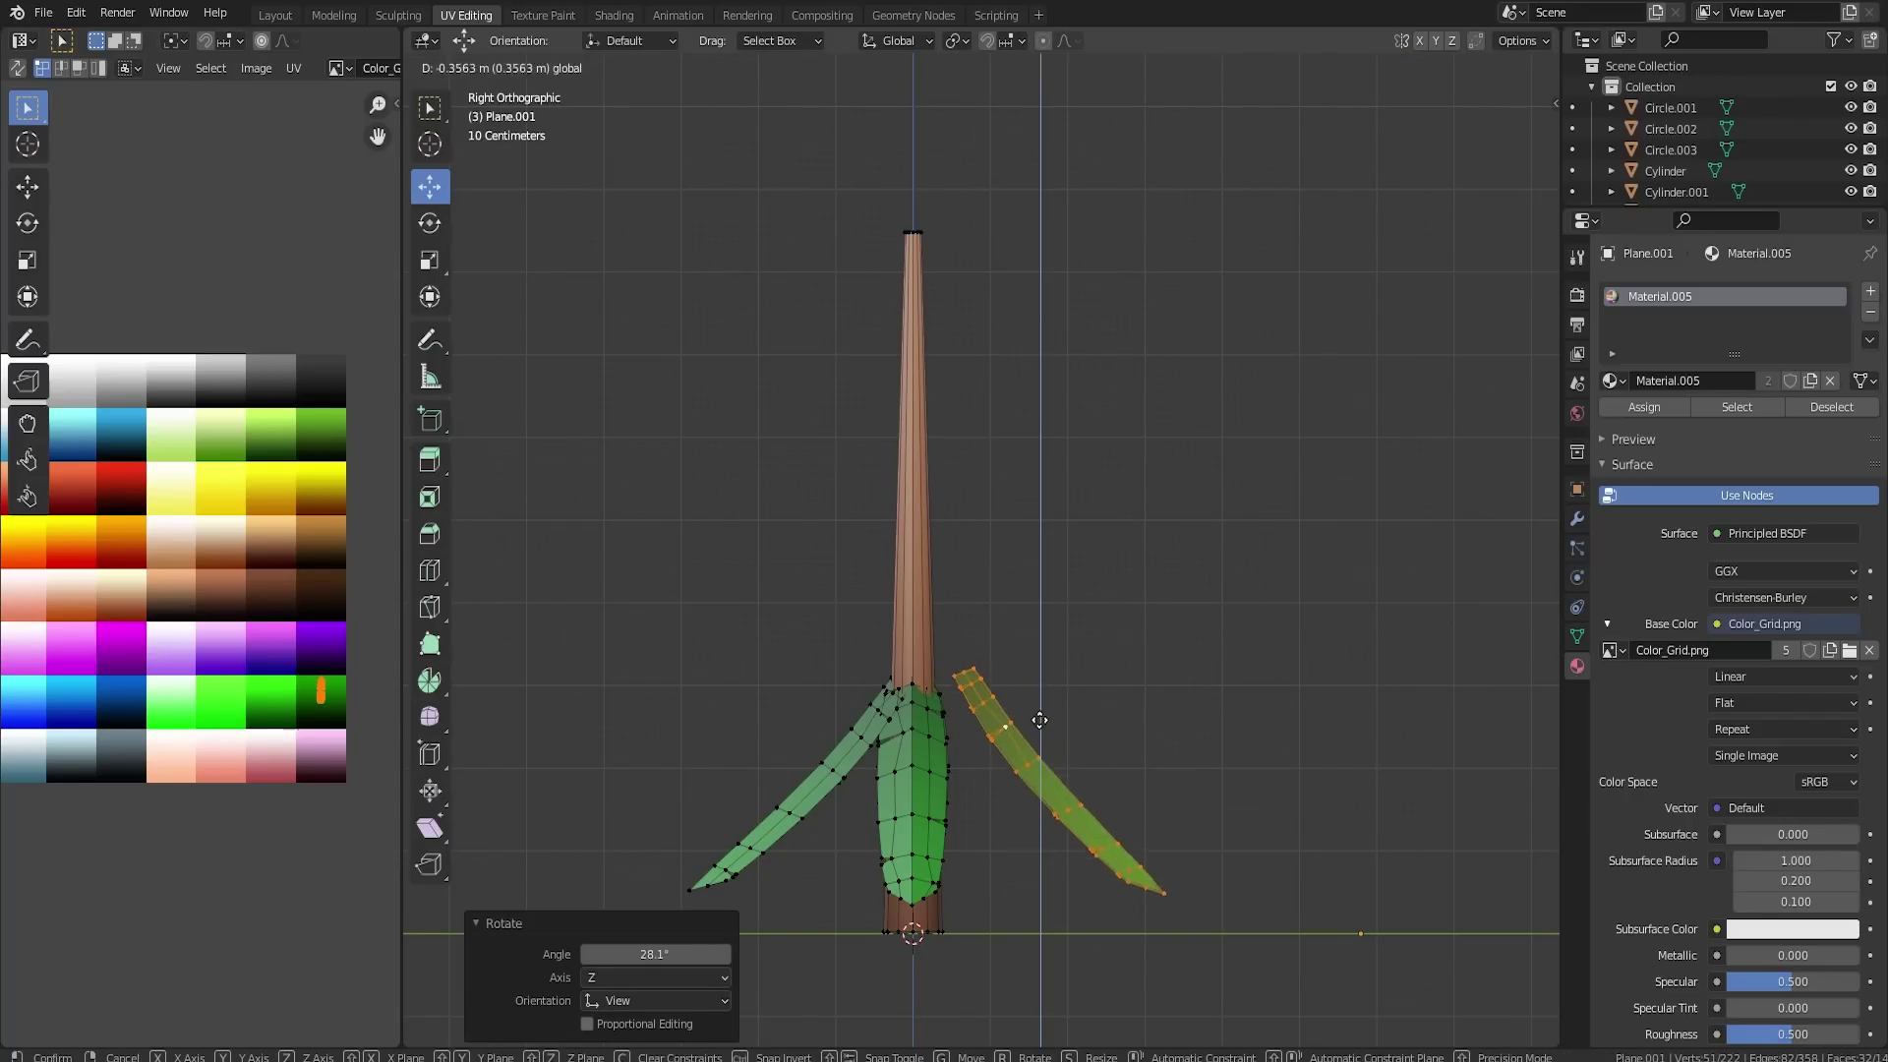
left_click(1036, 728)
key("g")
key("y")
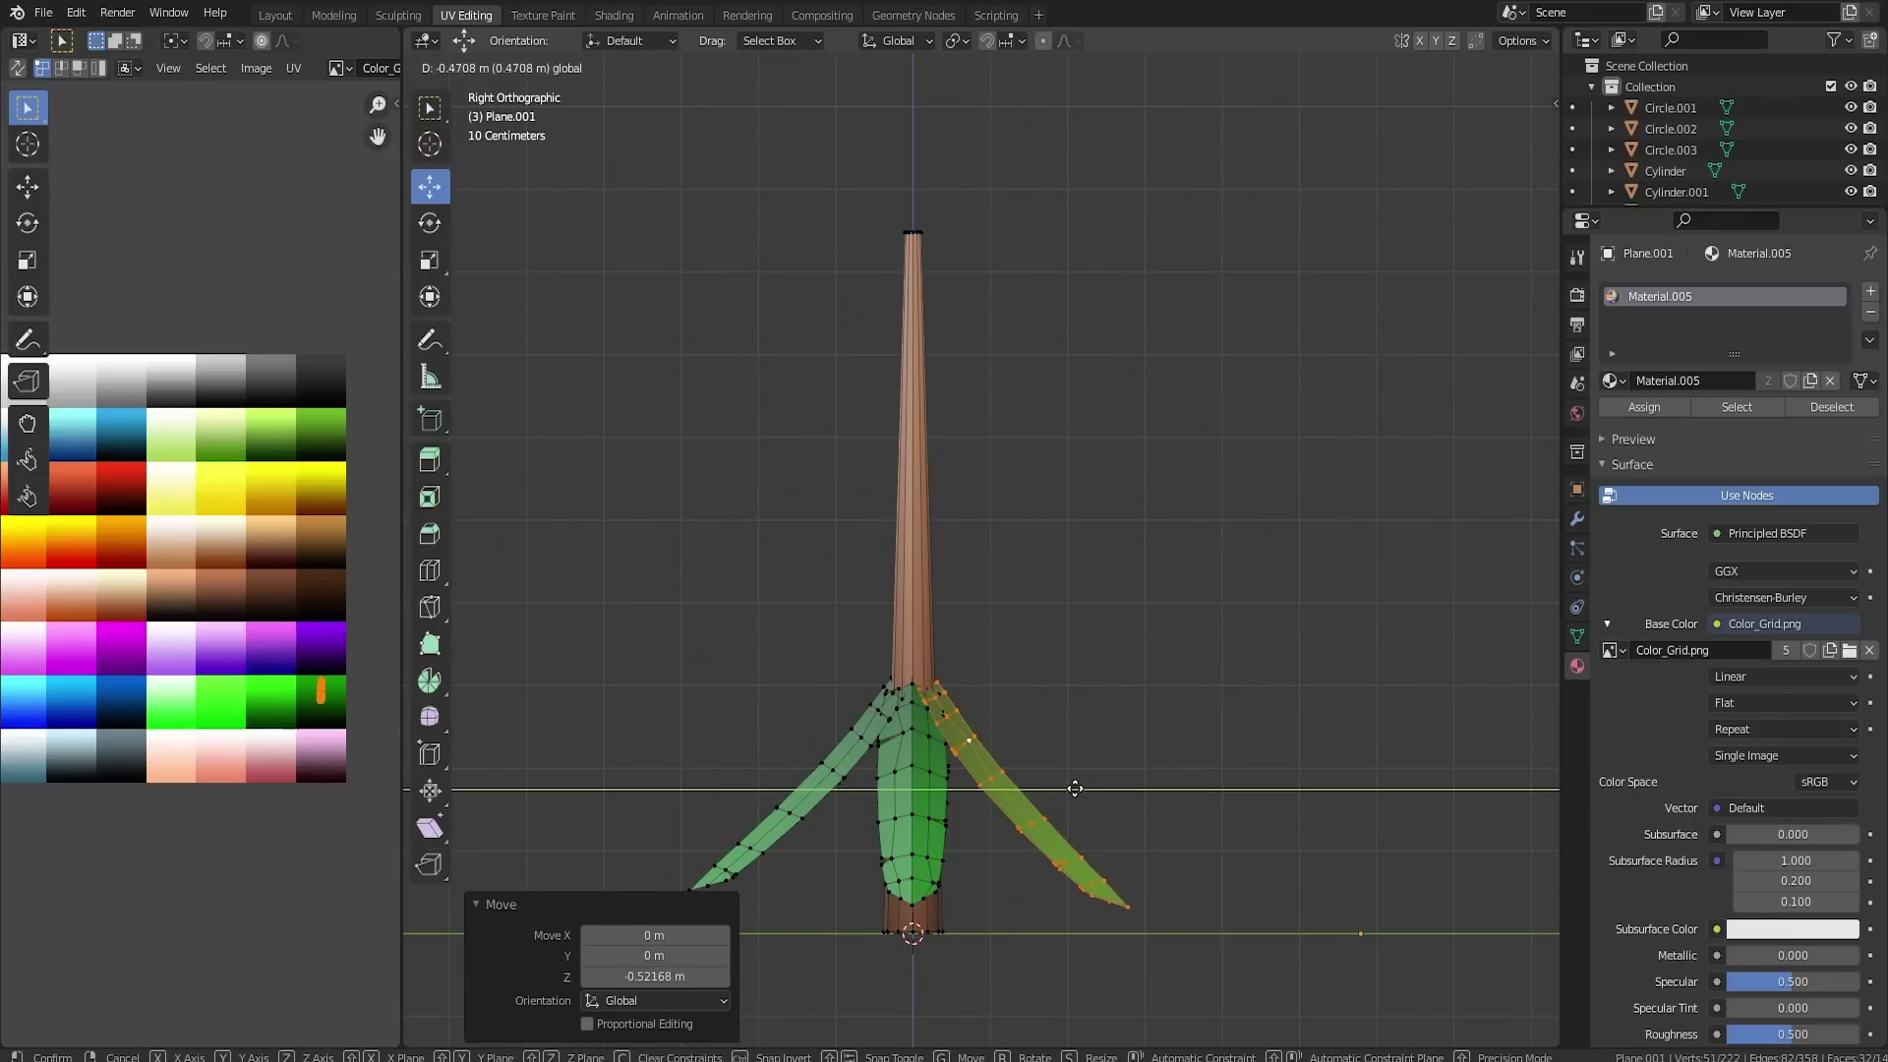
left_click(1077, 788)
- Select all four drooping leaves and move them about 2.24 m along Y, away from the trunk
middle_click_drag(1145, 708, 990, 739)
key("Tab")
scroll(989, 740, "up", 3)
key("Tab")
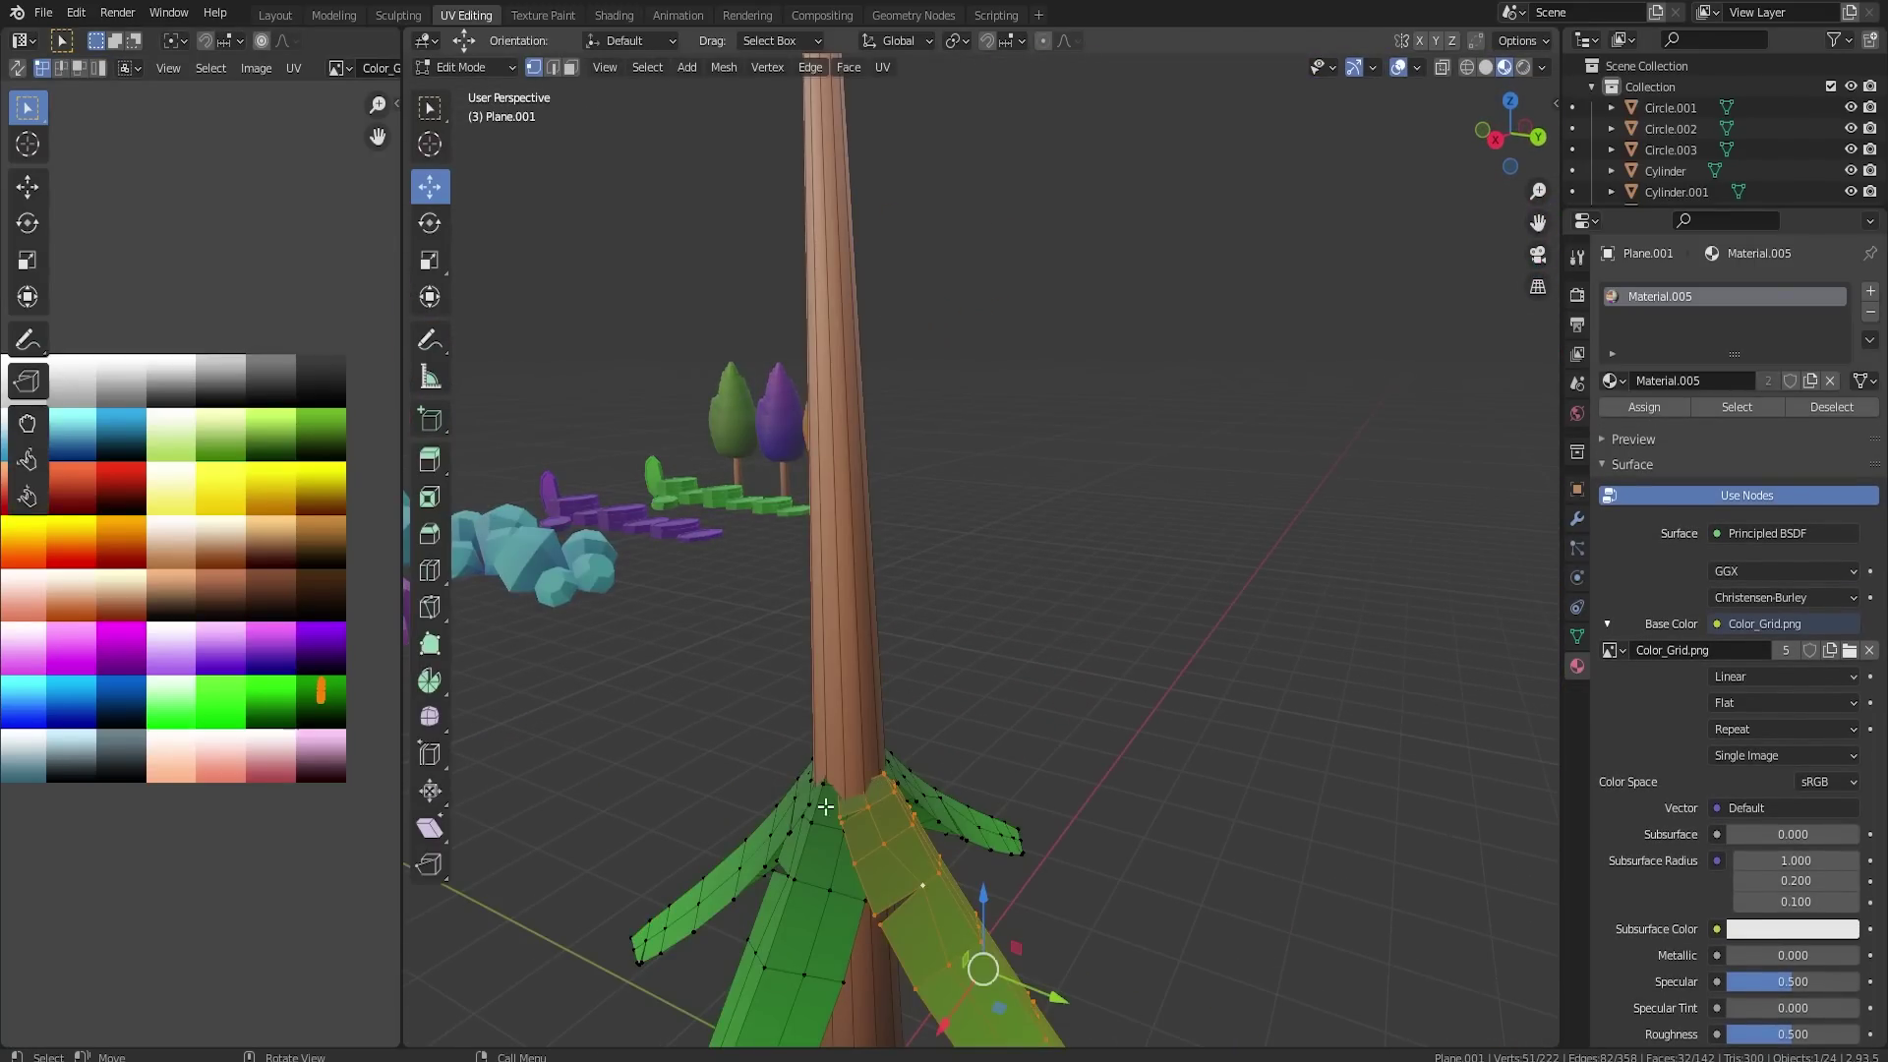
key("l")
key("l")
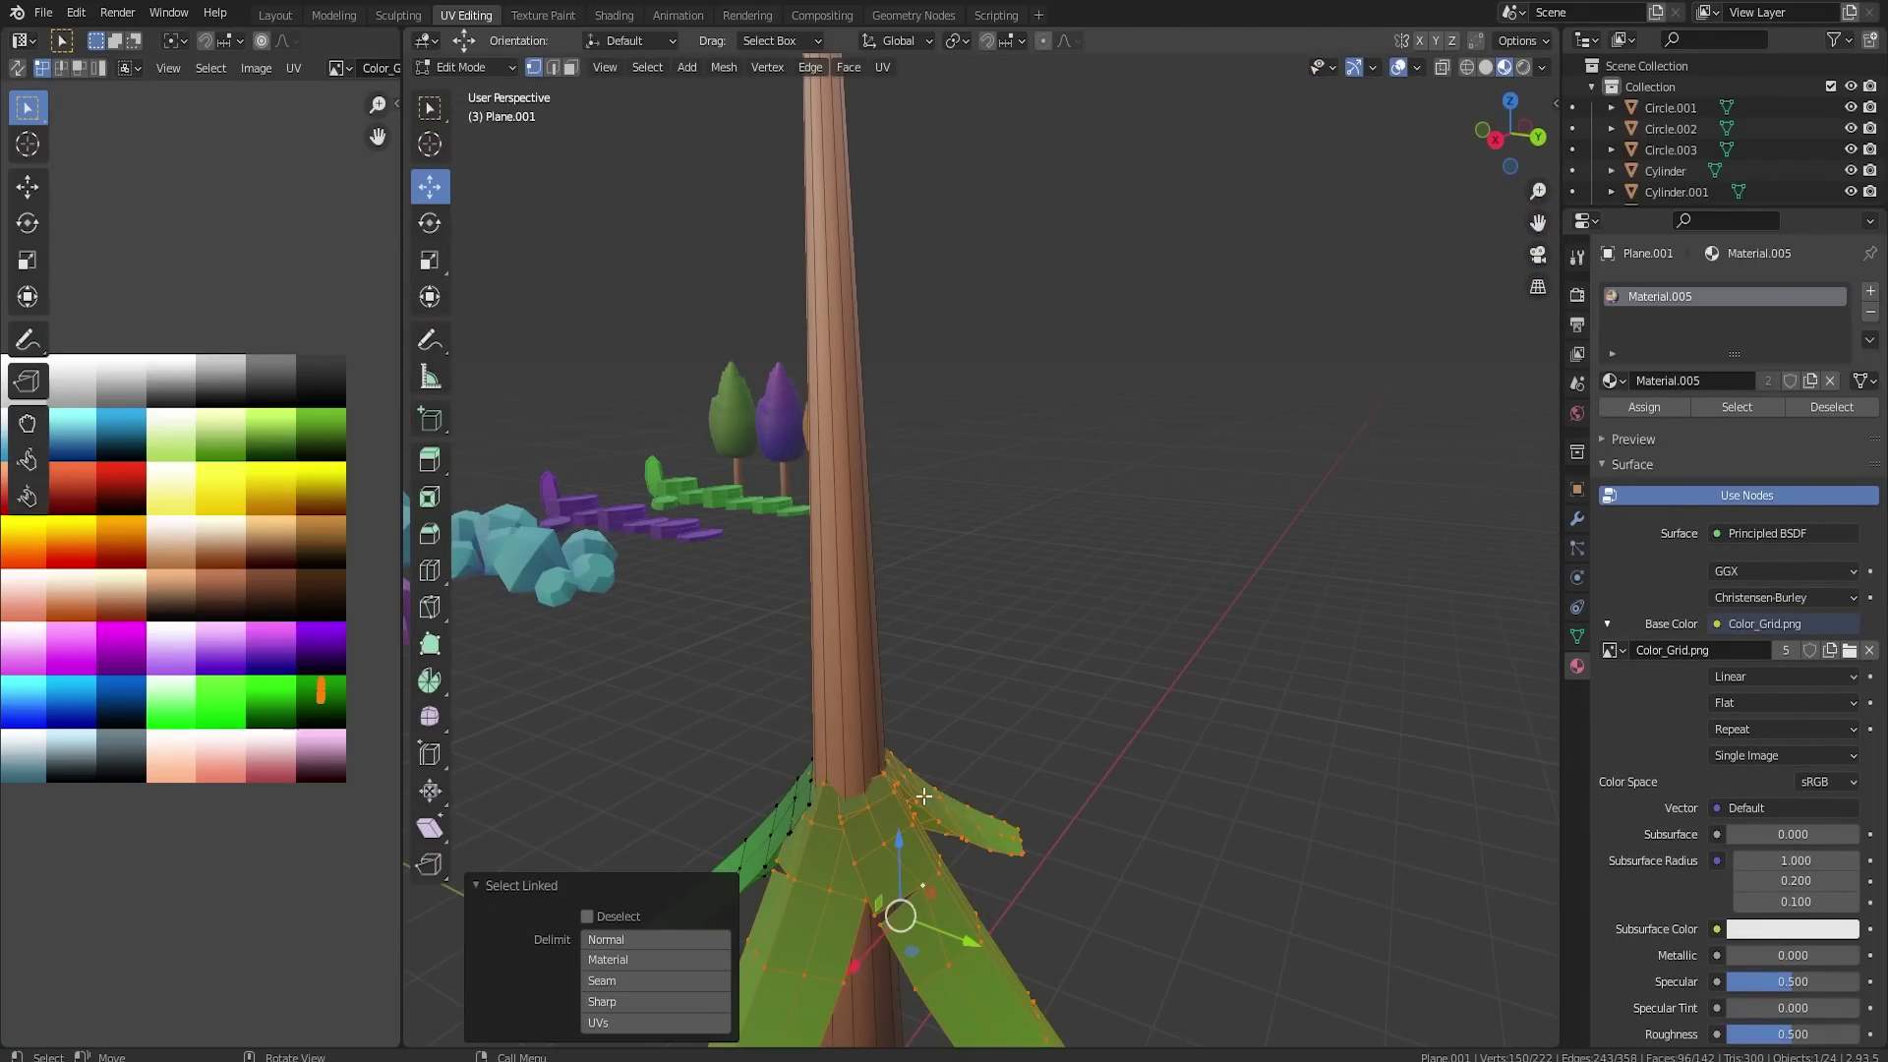
middle_click_drag(924, 798, 1028, 817)
key("l")
scroll(1023, 875, "down", 2)
left_click_drag(1023, 775, 1231, 730)
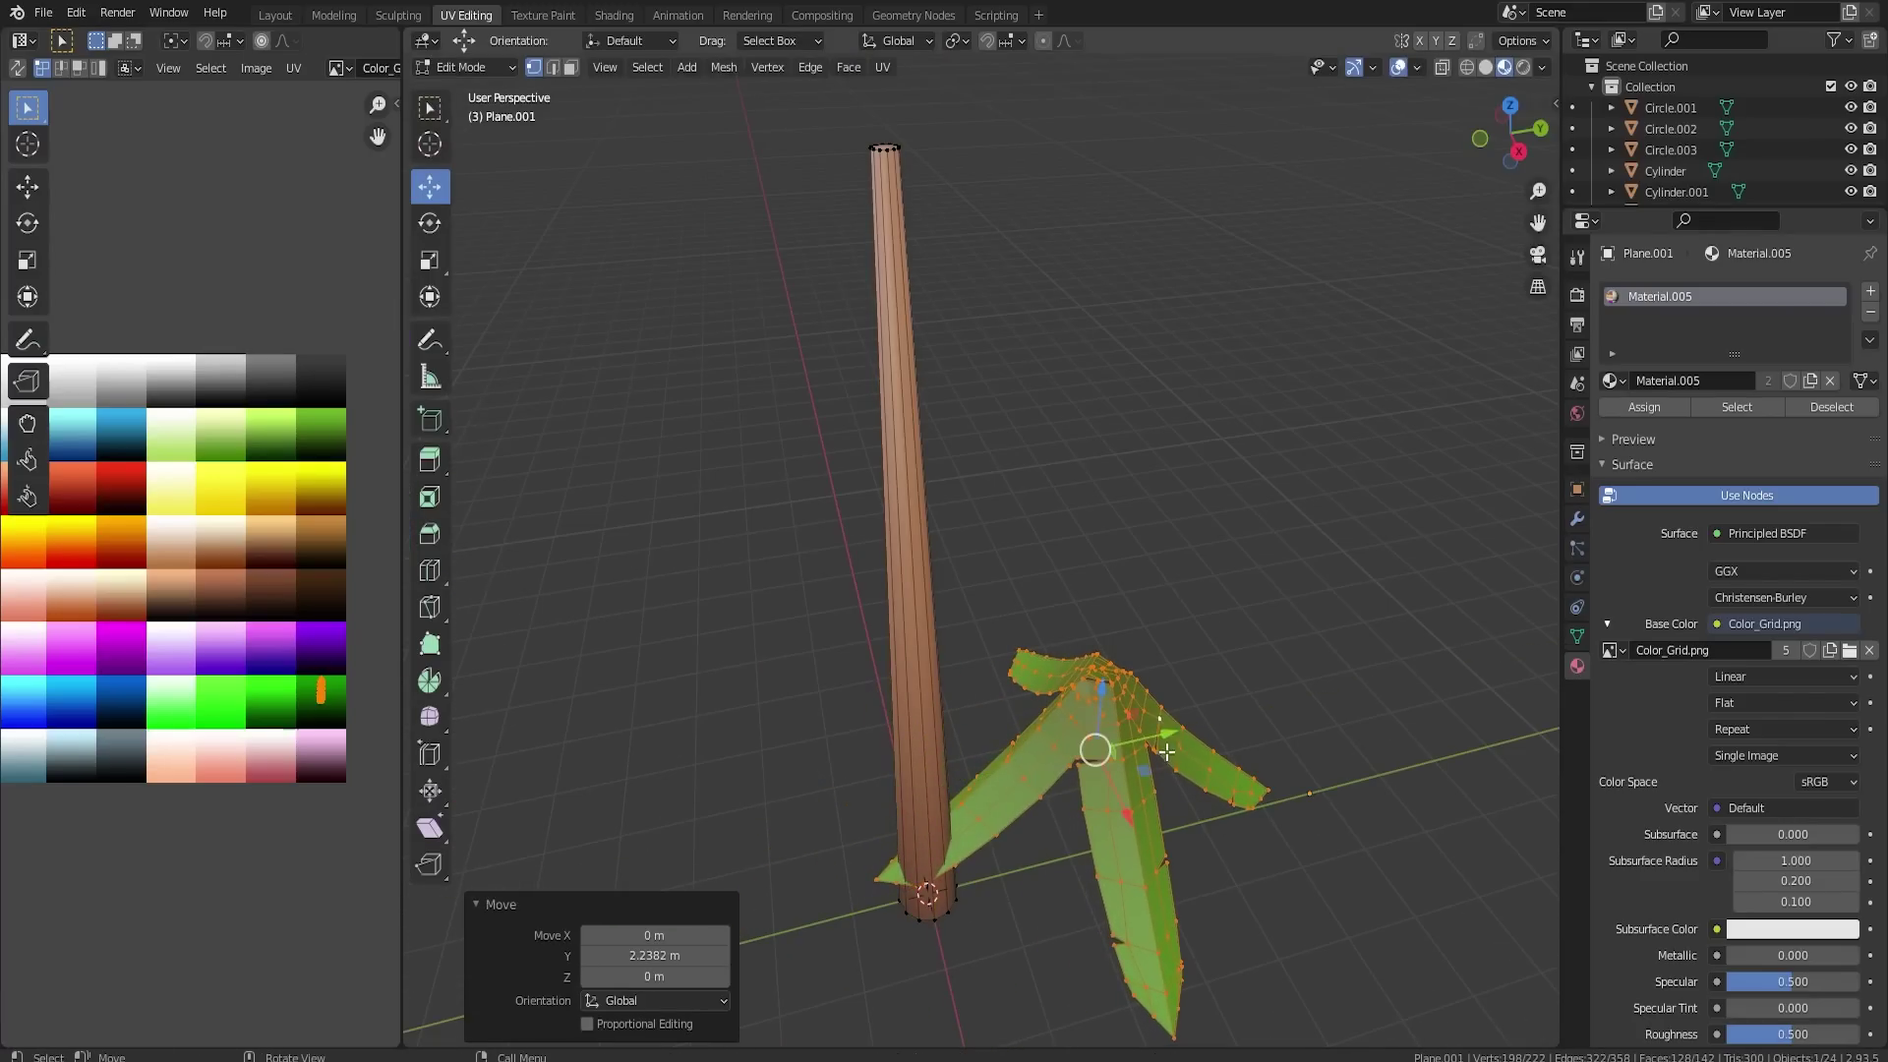
- Scale two opposite inner corner vertices of the leaf crown to about 0.75 using smooth proportional editing with size 0.56
scroll(1200, 729, "up", 3)
middle_click_drag(1200, 729, 1019, 834)
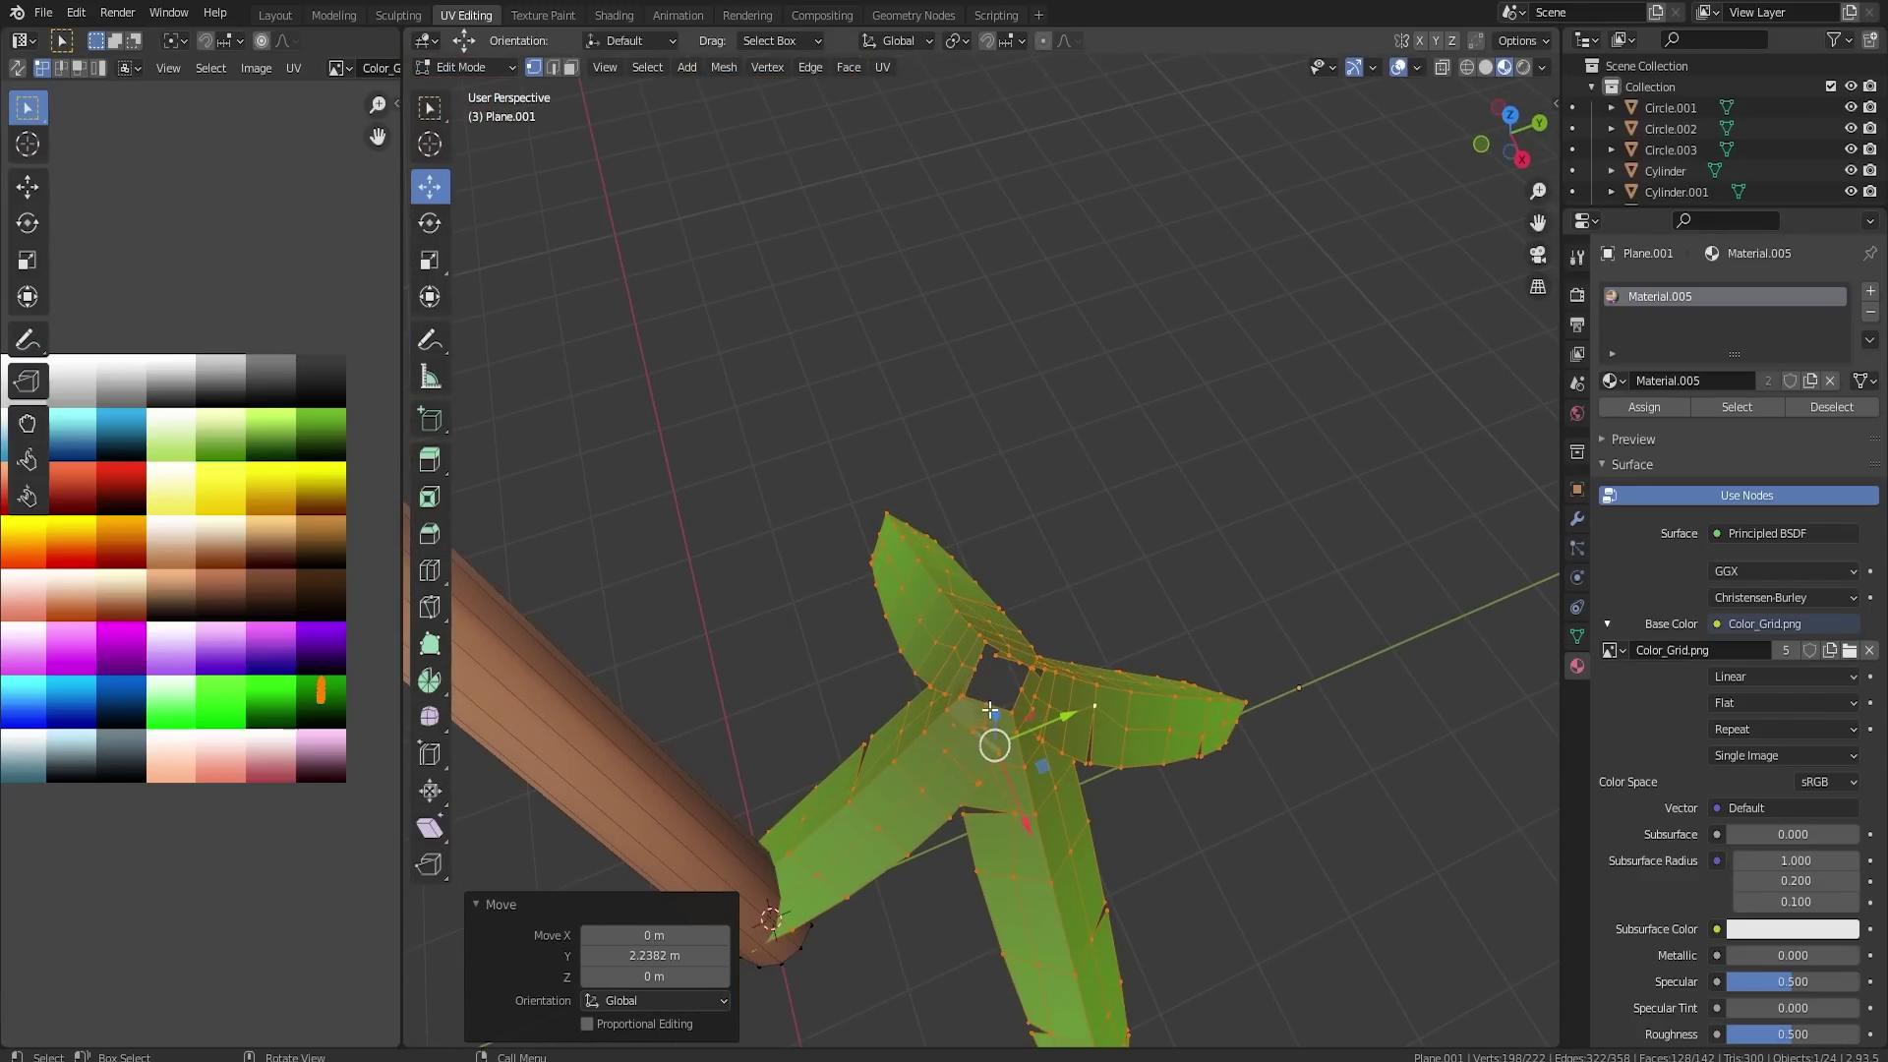
scroll(986, 715, "up", 2)
left_click(942, 826)
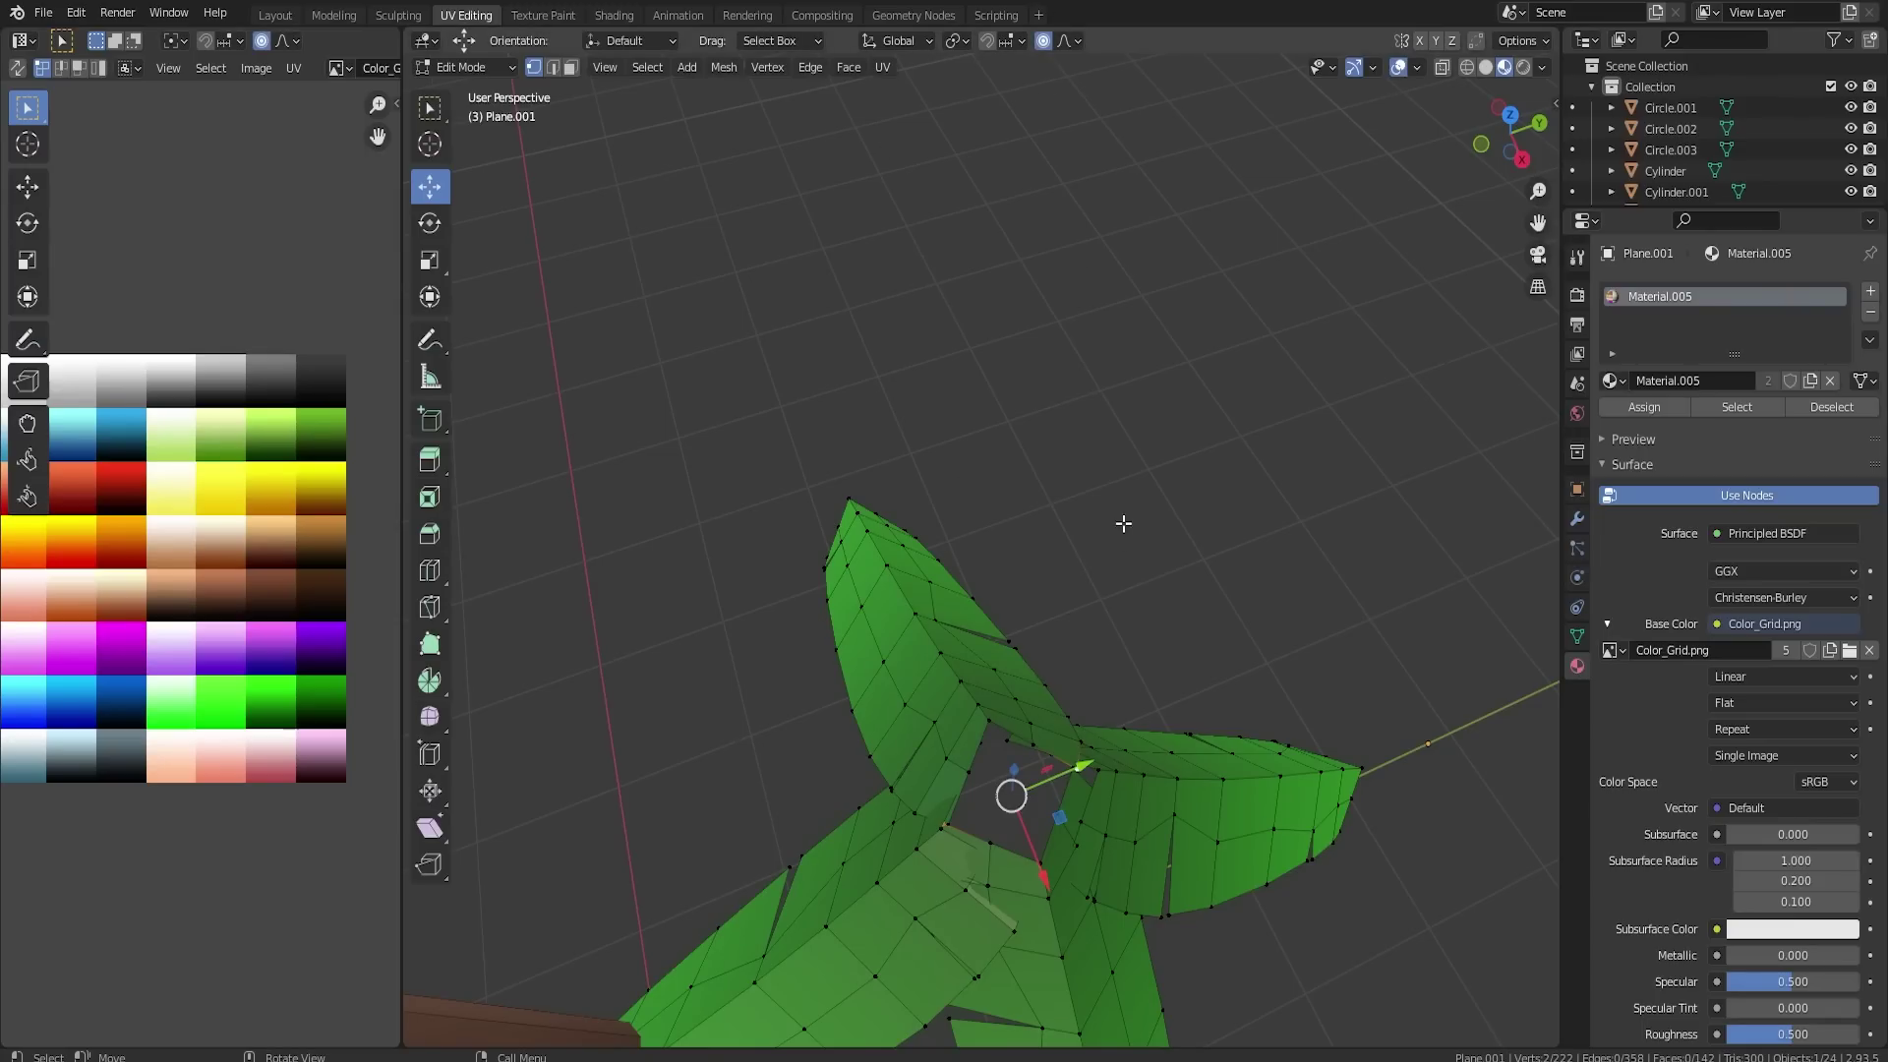
key("g")
scroll(1122, 566, "up", 7)
right_click(1122, 566)
key("s")
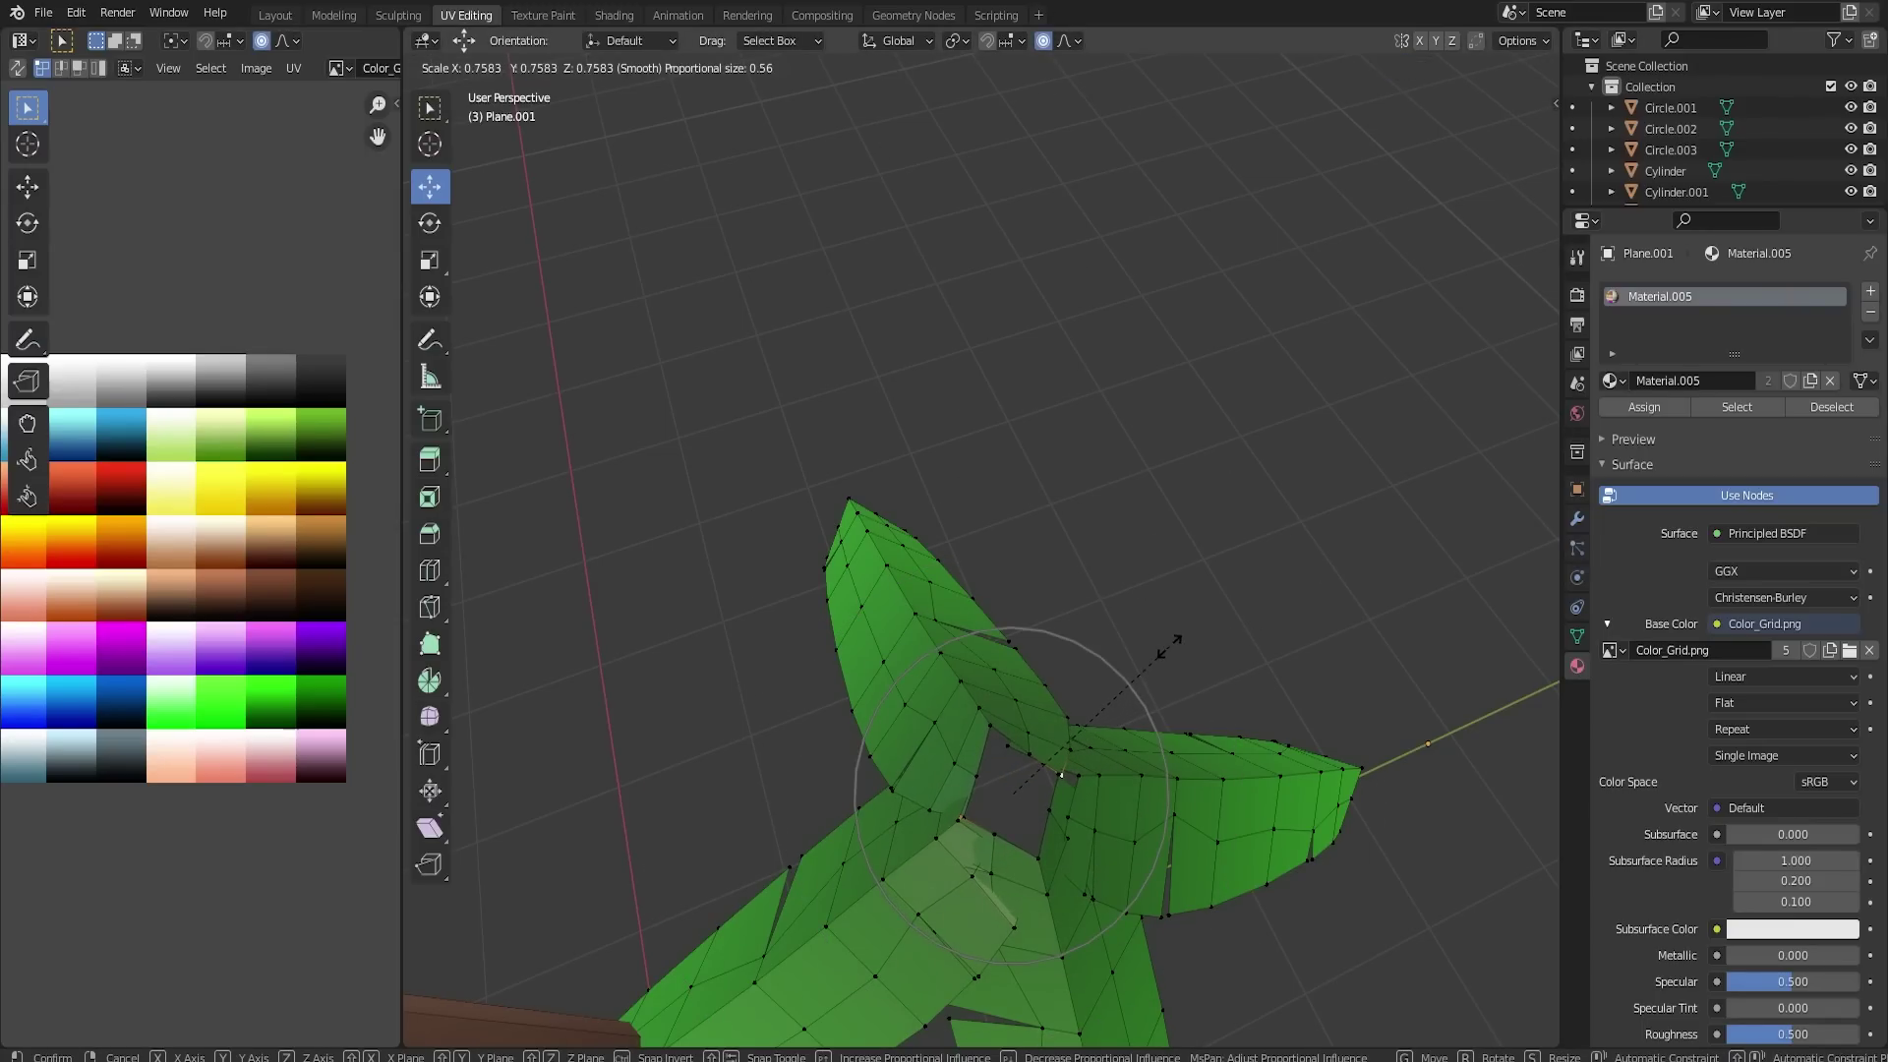
left_click(1168, 648)
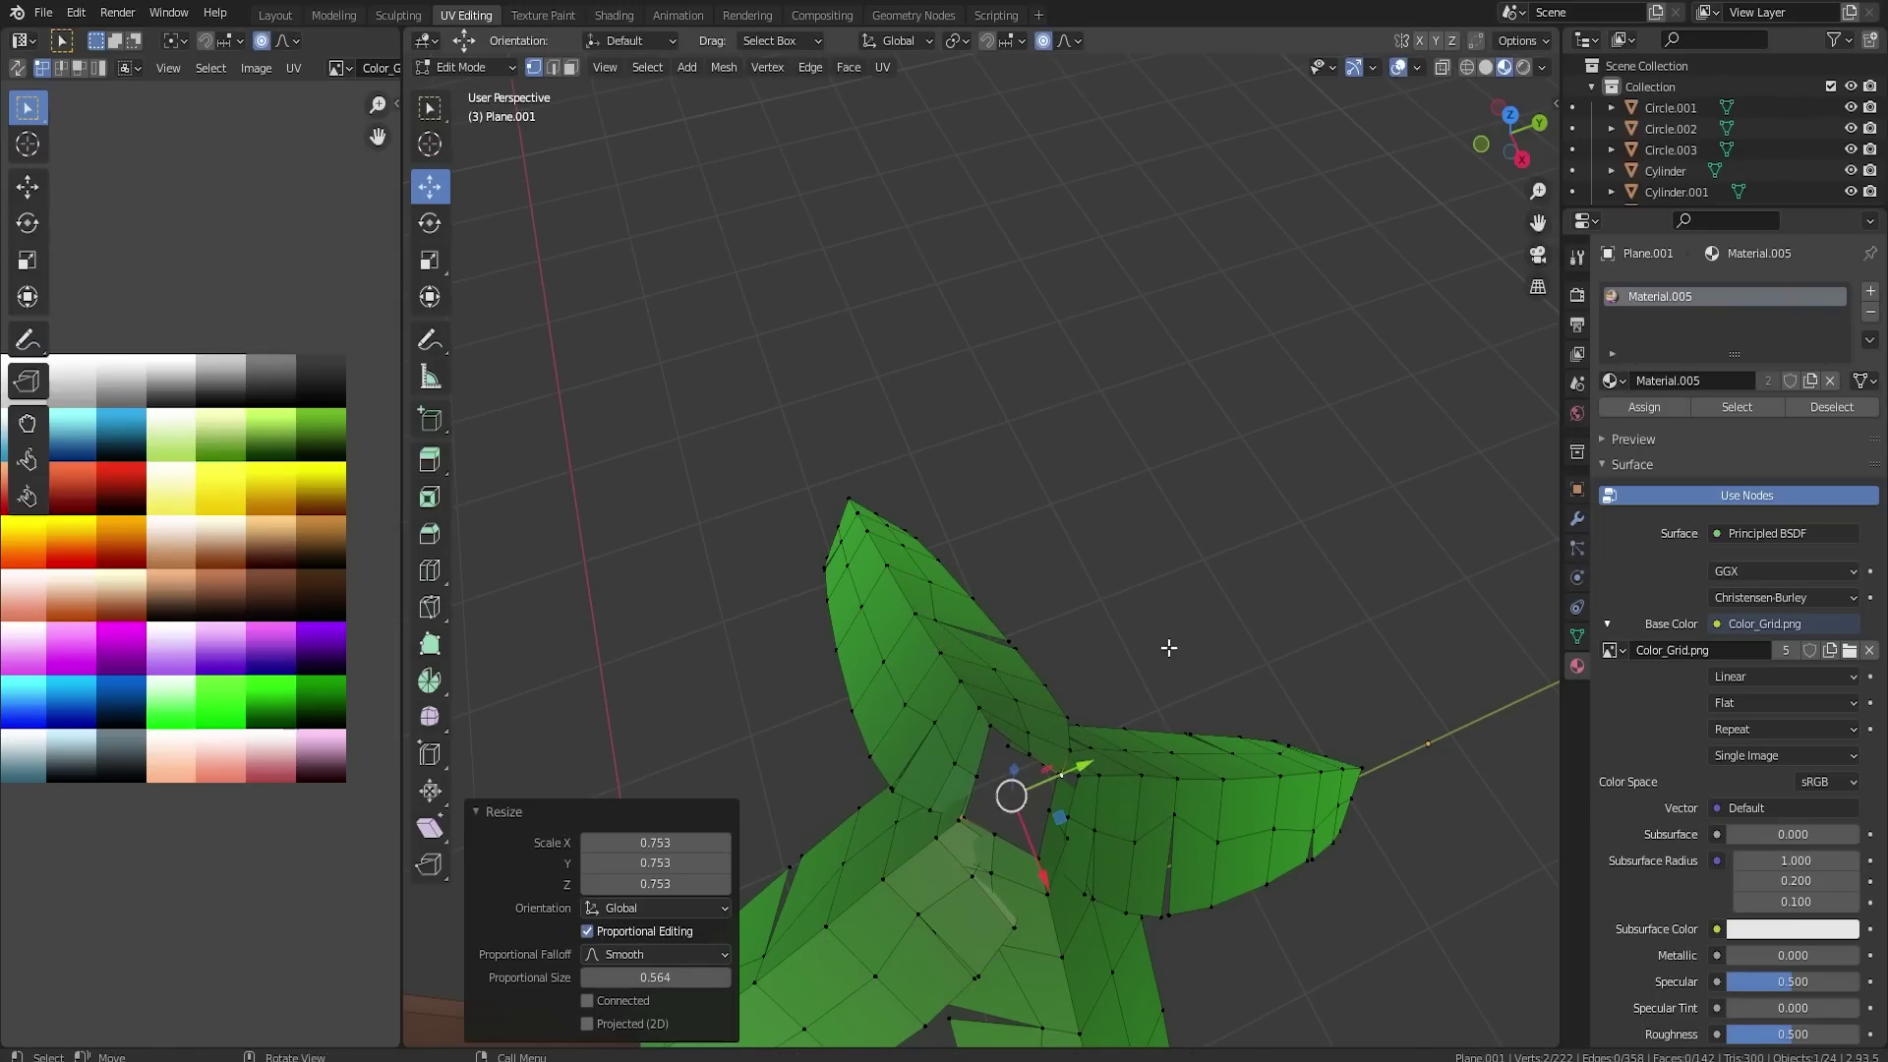
- Add the other two inner corner vertices to the selection, scale all four inward proportionally and check the crown in Object Mode
left_click(1038, 858, "shift")
key("s")
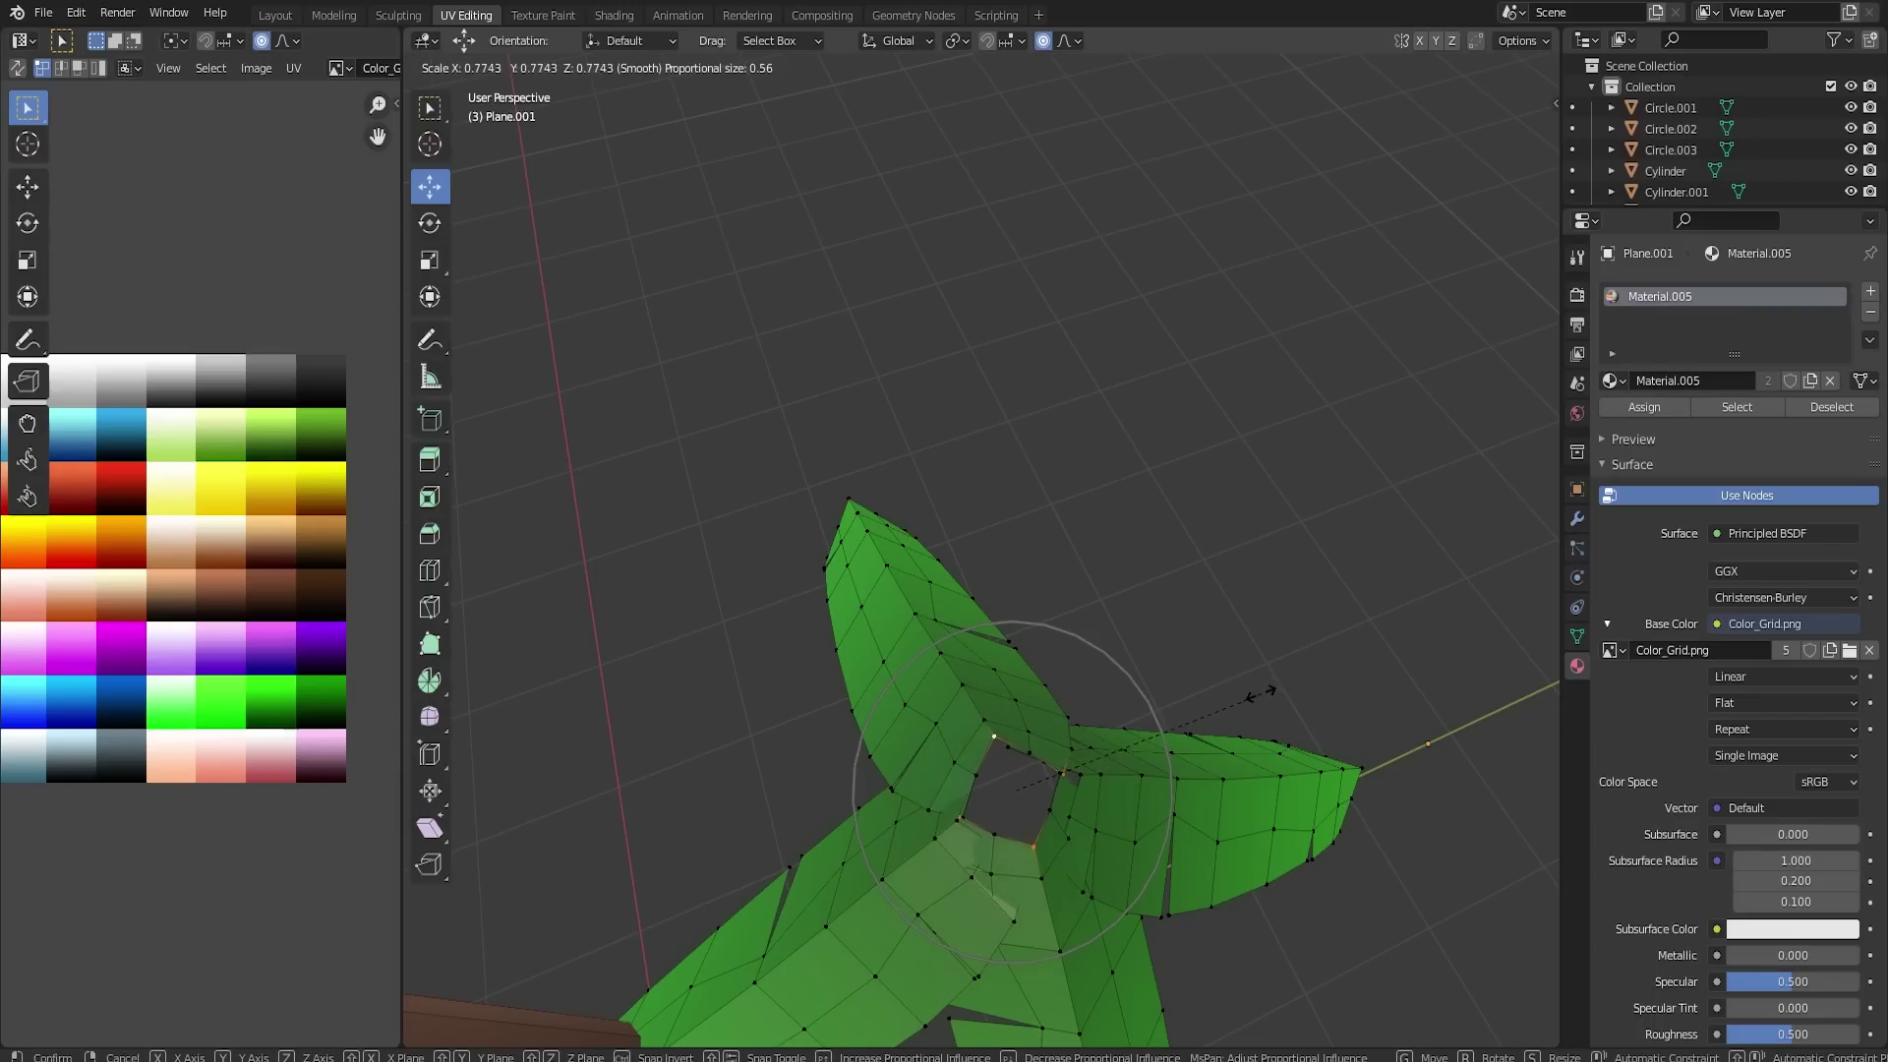
left_click(1243, 699)
key("Tab")
middle_click_drag(1200, 732, 1094, 868)
- Try to lower the whole +Y leaf along Z
key("Tab")
key("l")
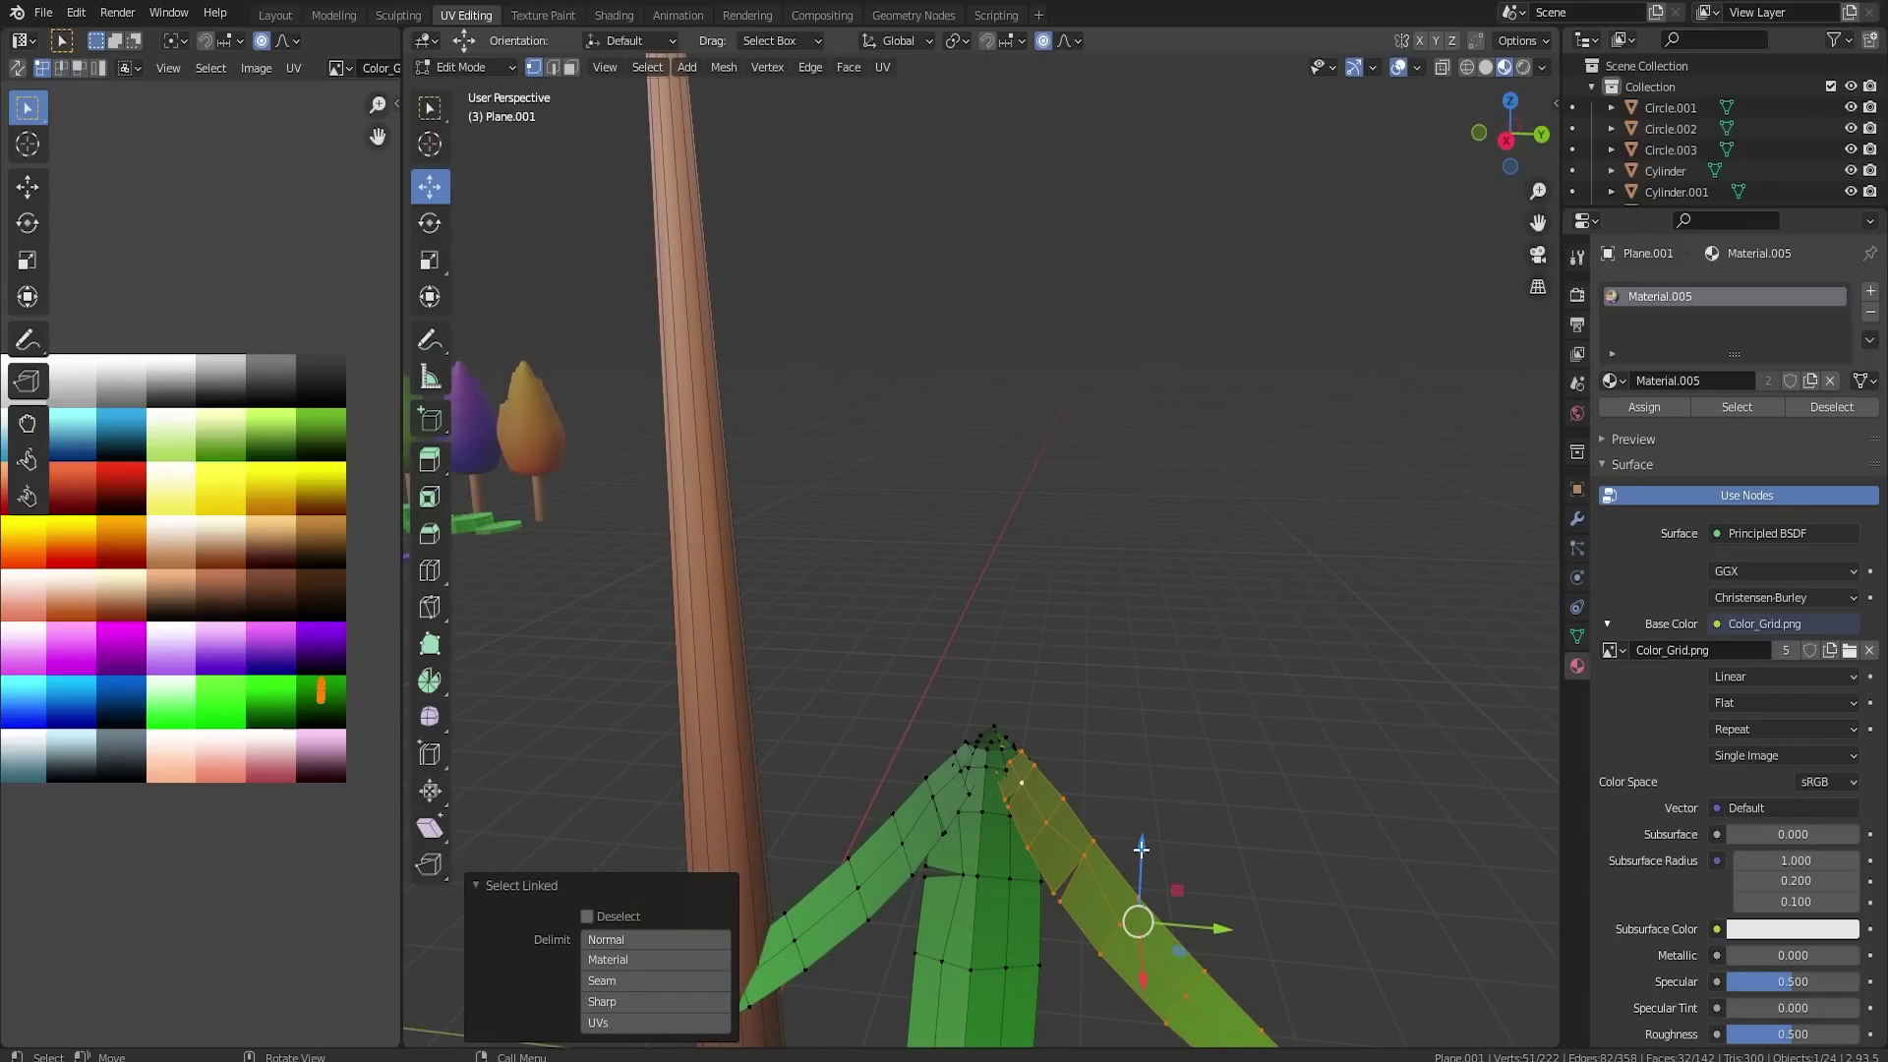
left_click_drag(1141, 850, 1203, 926)
key("ctrl+z")
left_click(929, 820)
key("l")
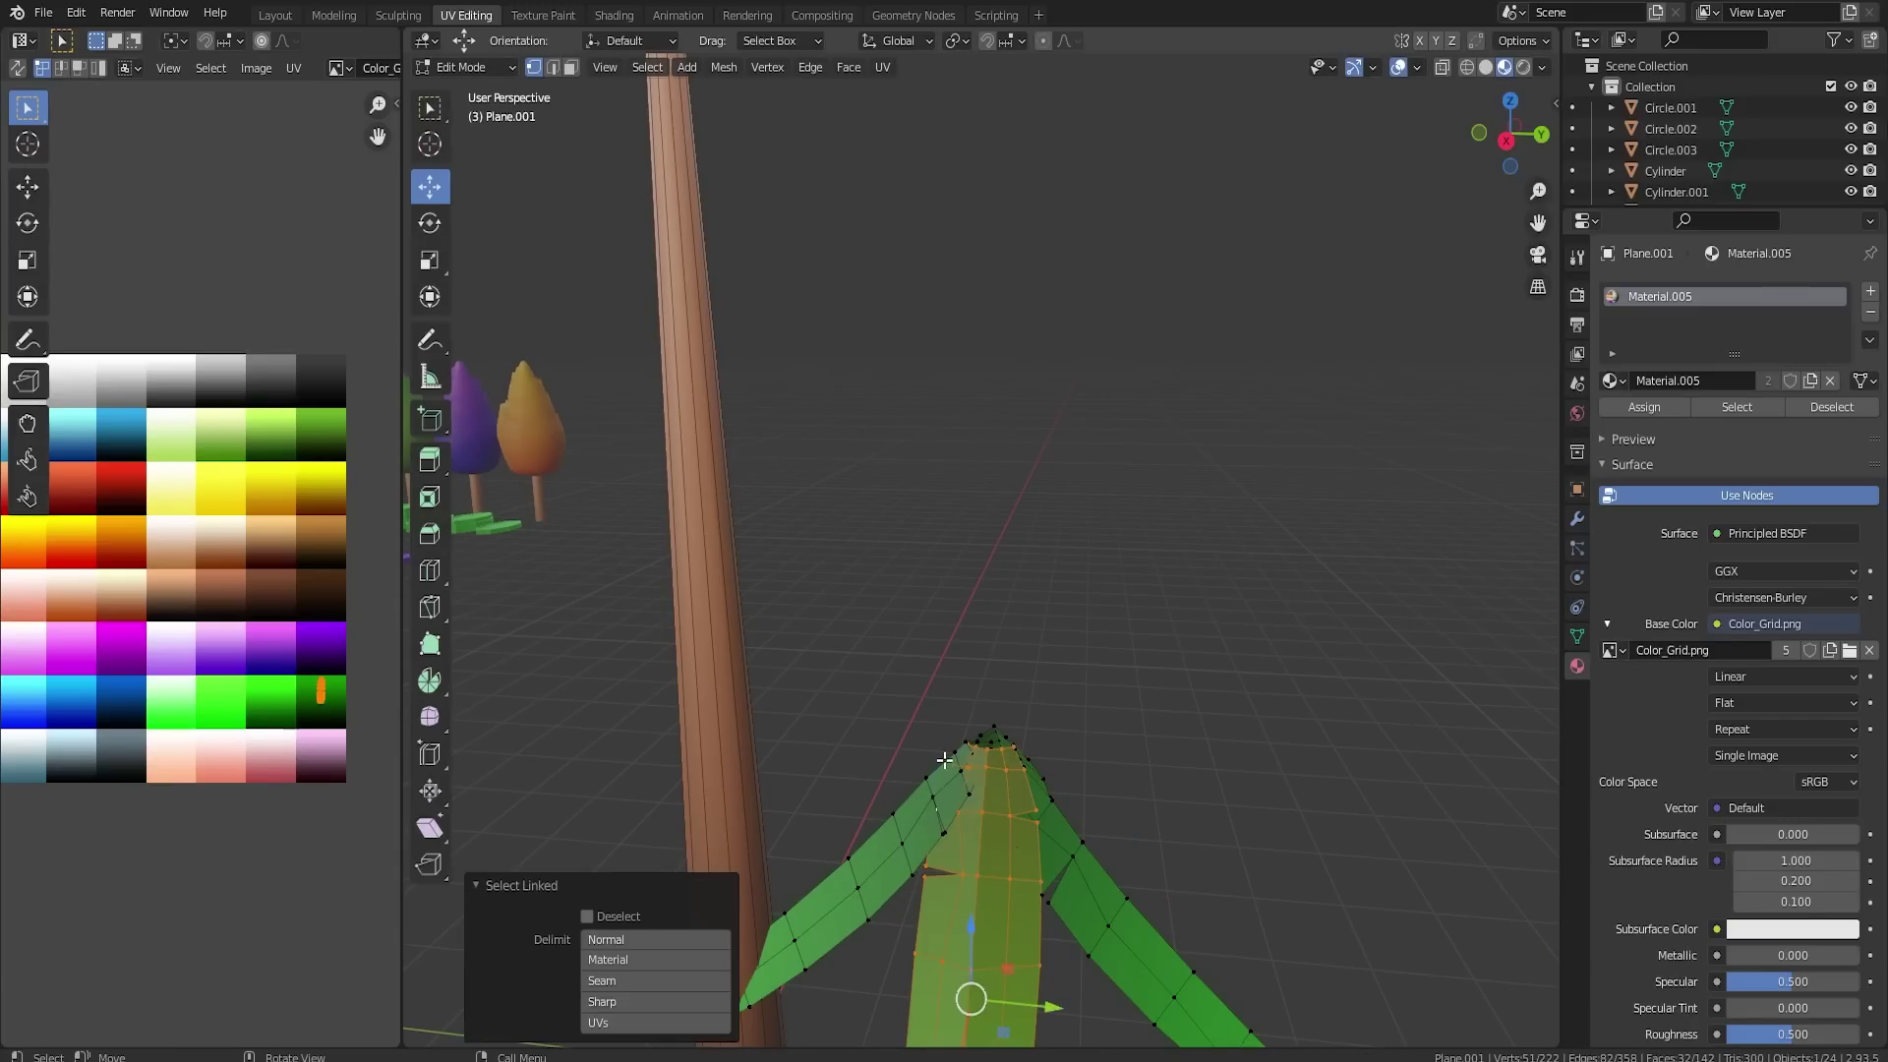
- Select the -Y leaf and raise it about 0.07 m and another 0.03 m along Z, checking it in Object Mode
left_click(916, 808)
key("l")
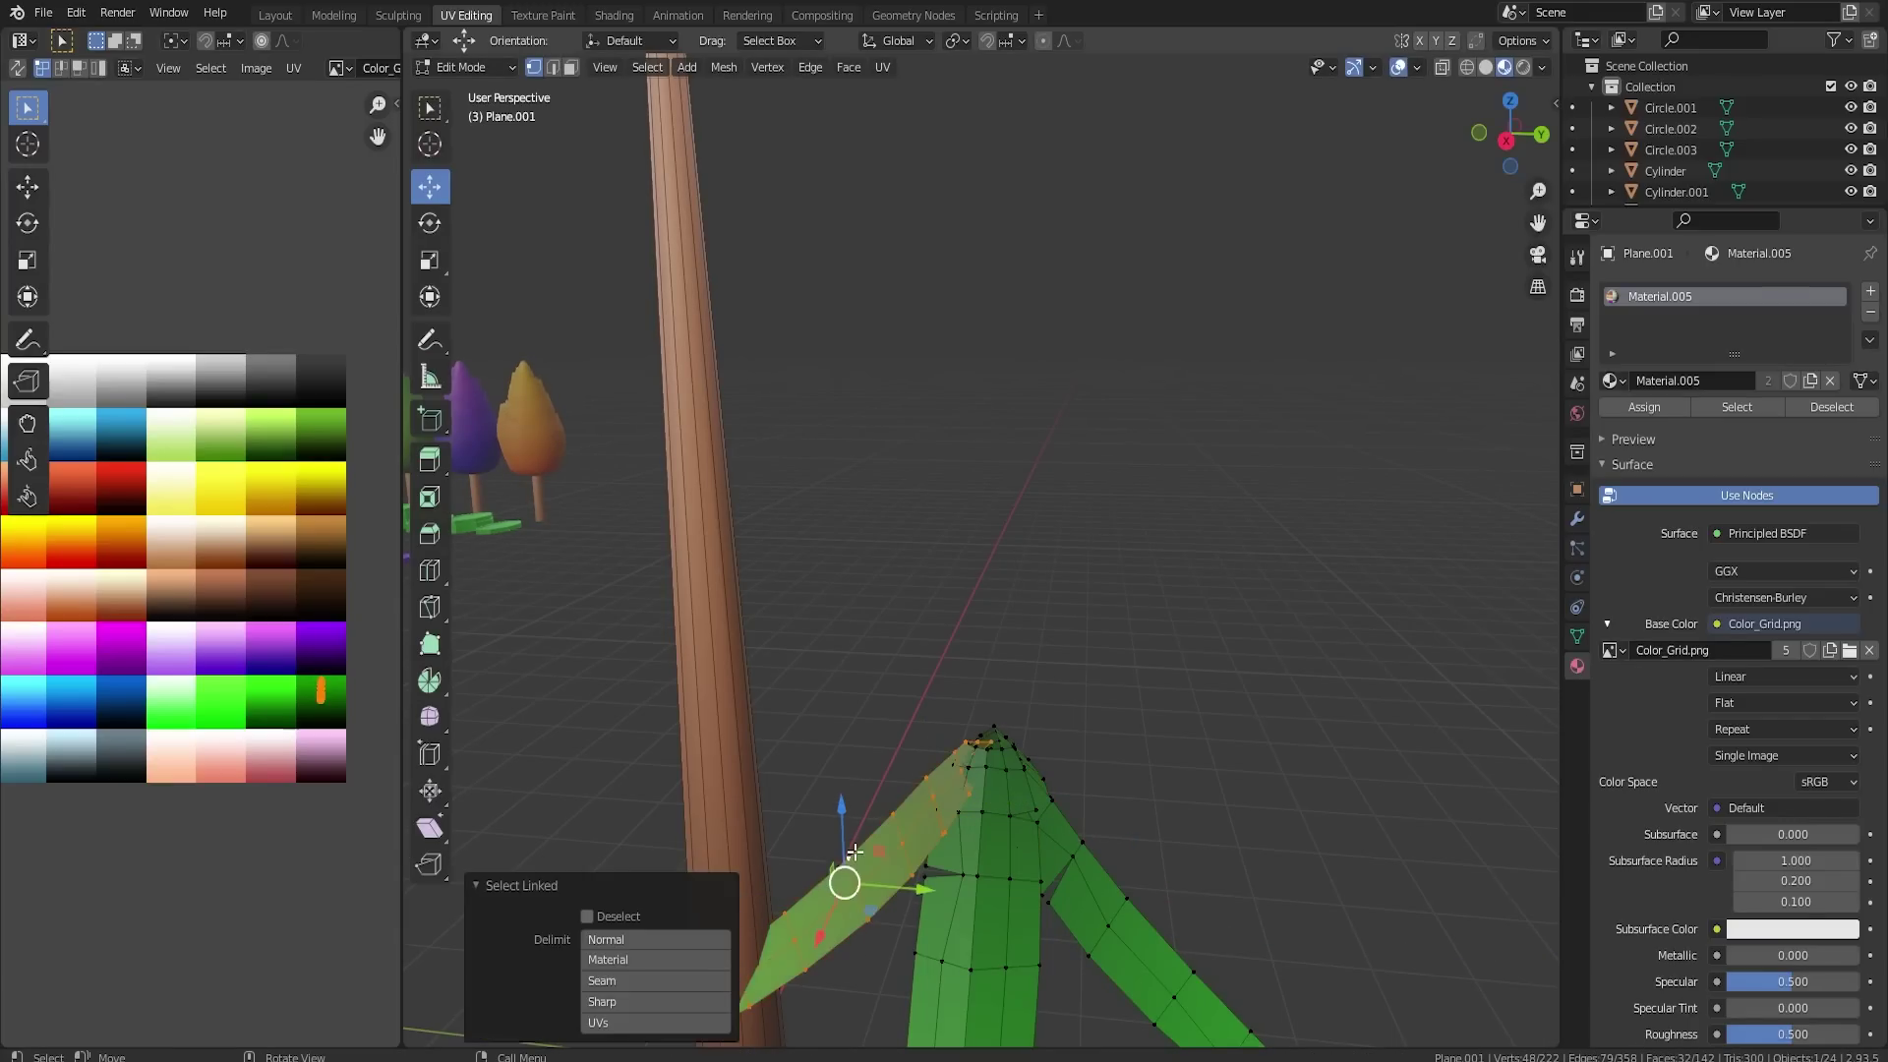
left_click_drag(839, 810, 839, 795)
middle_click_drag(839, 795, 1084, 843)
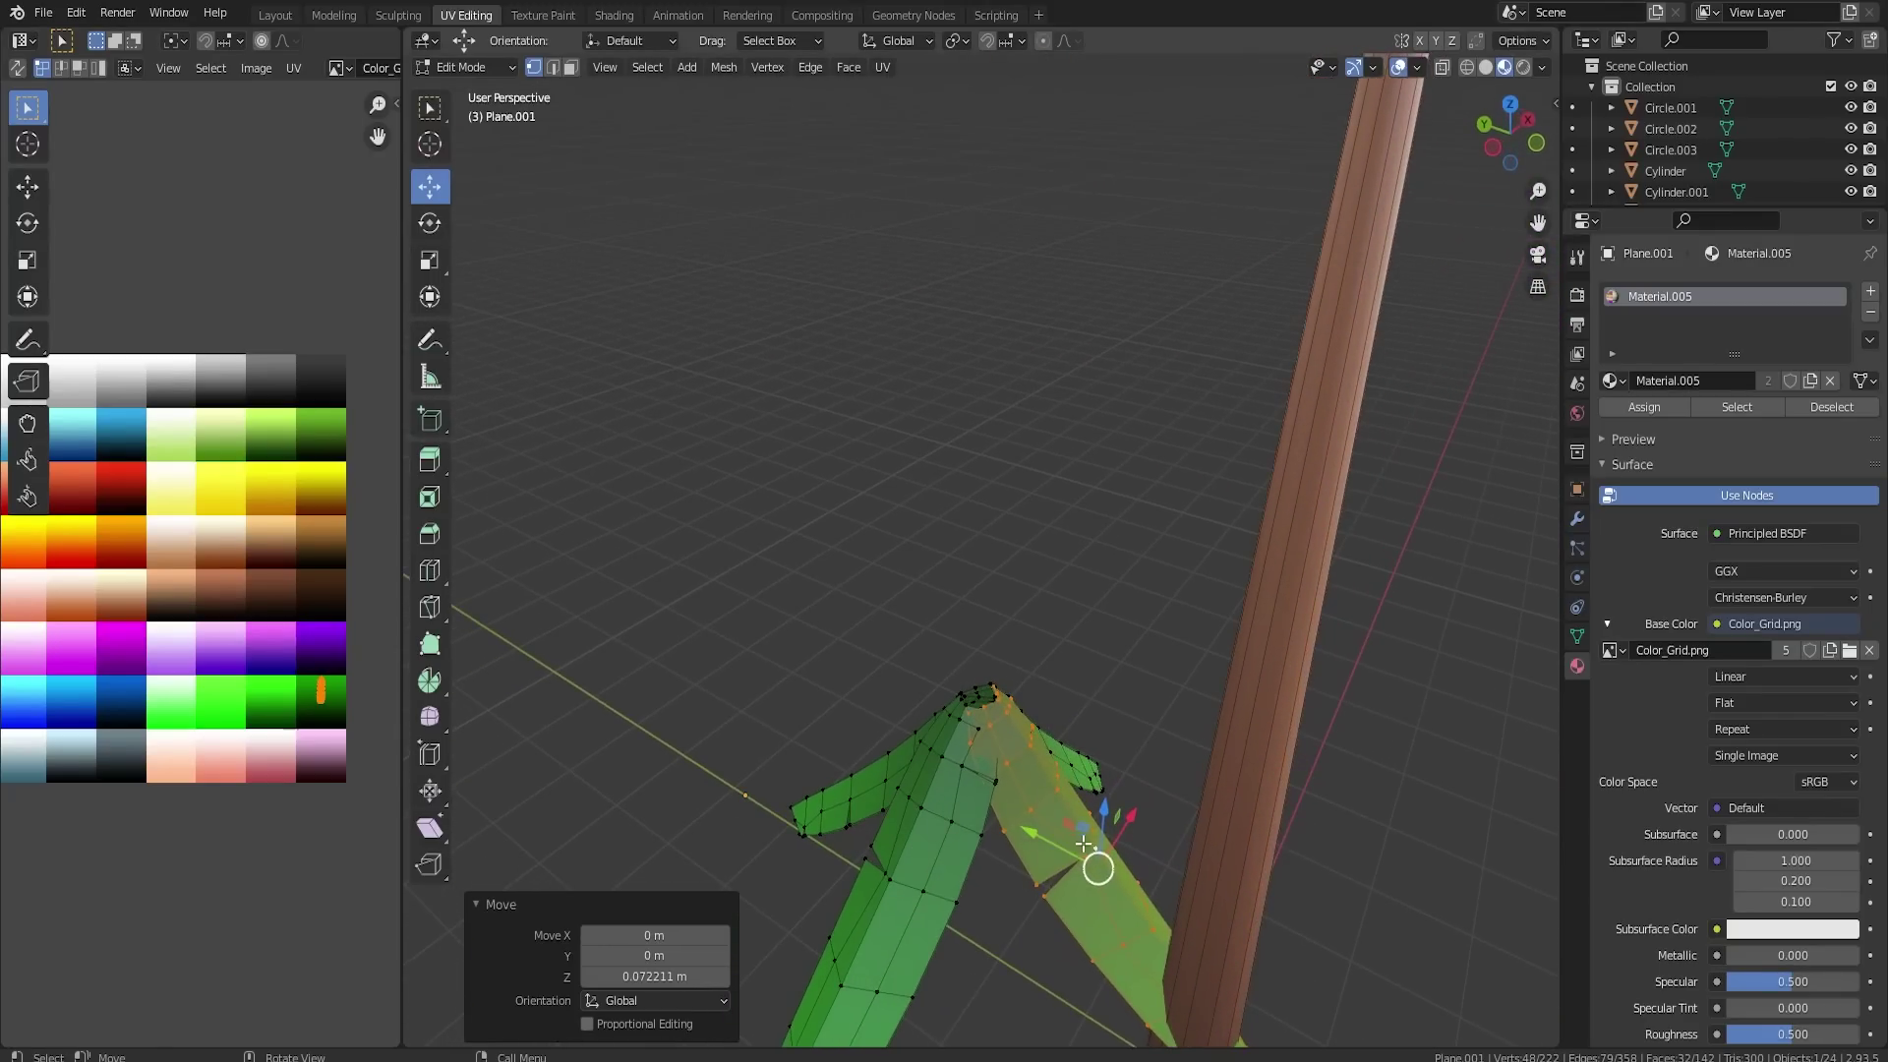
left_click_drag(1104, 814, 1103, 811)
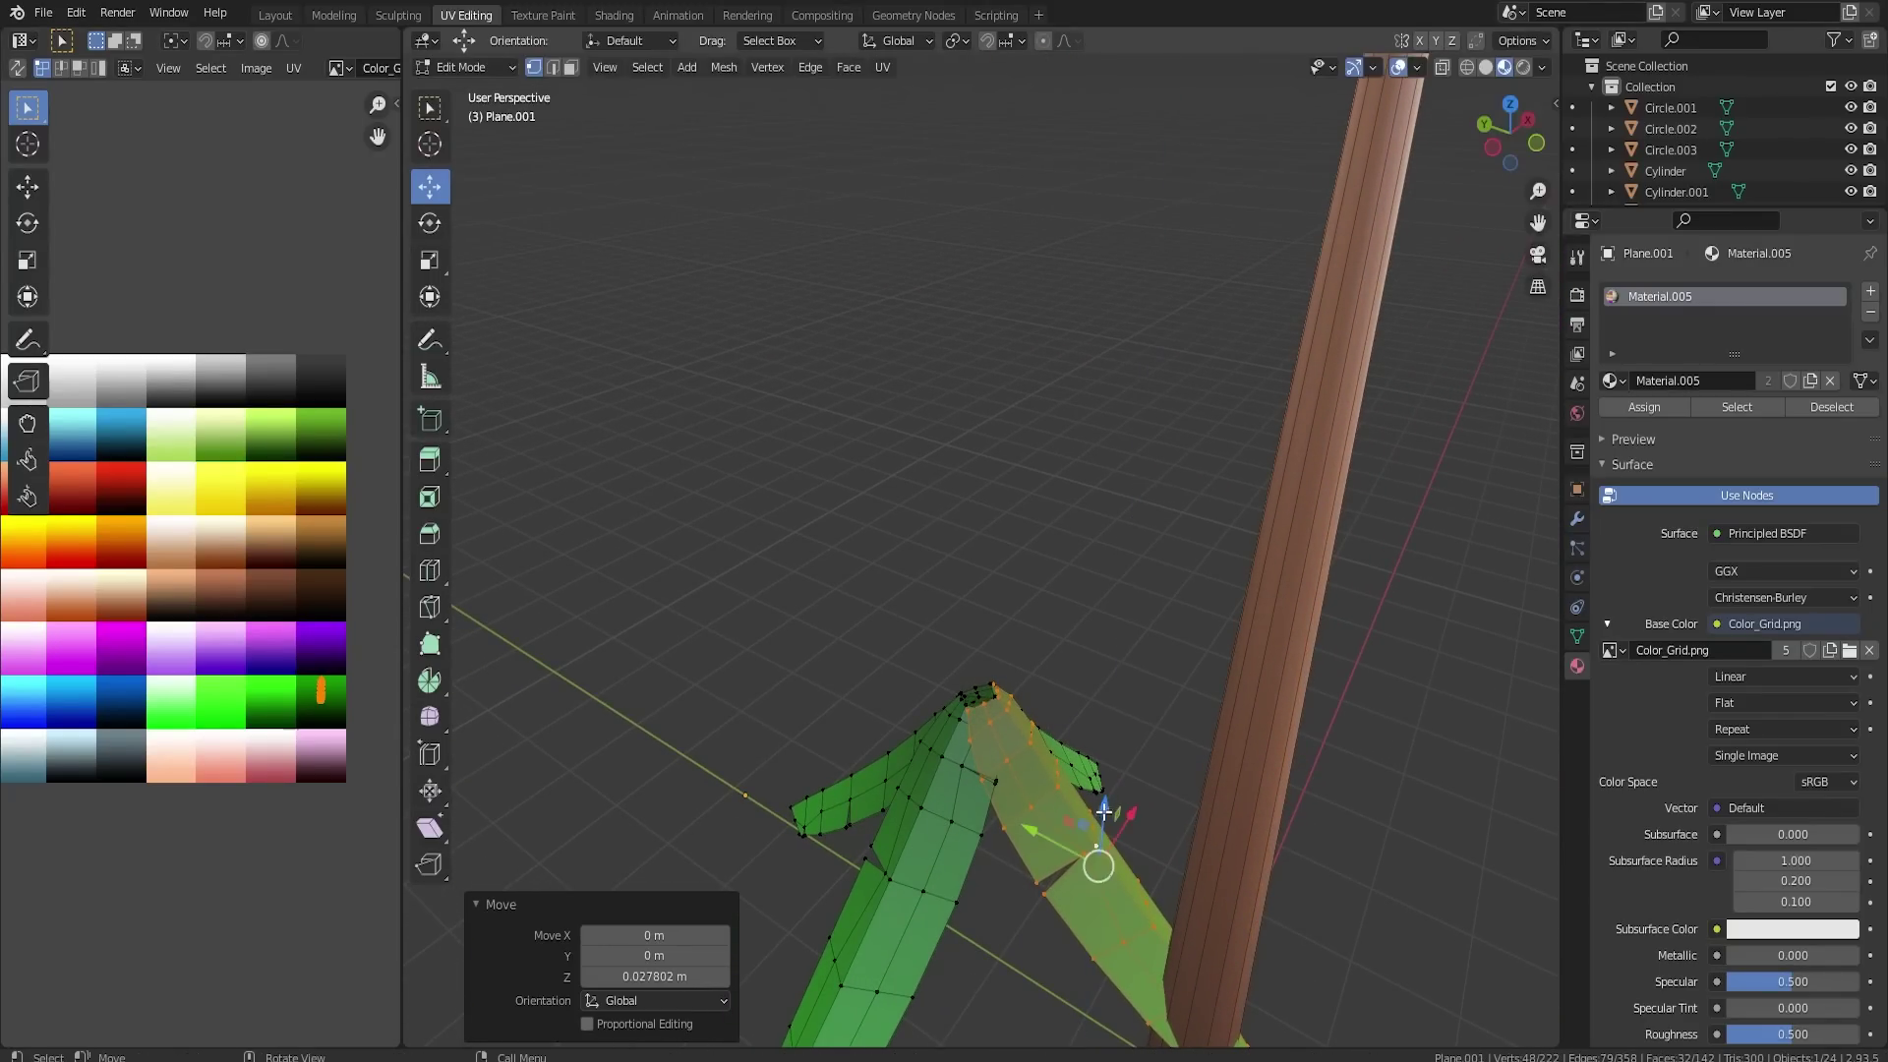
key("Tab")
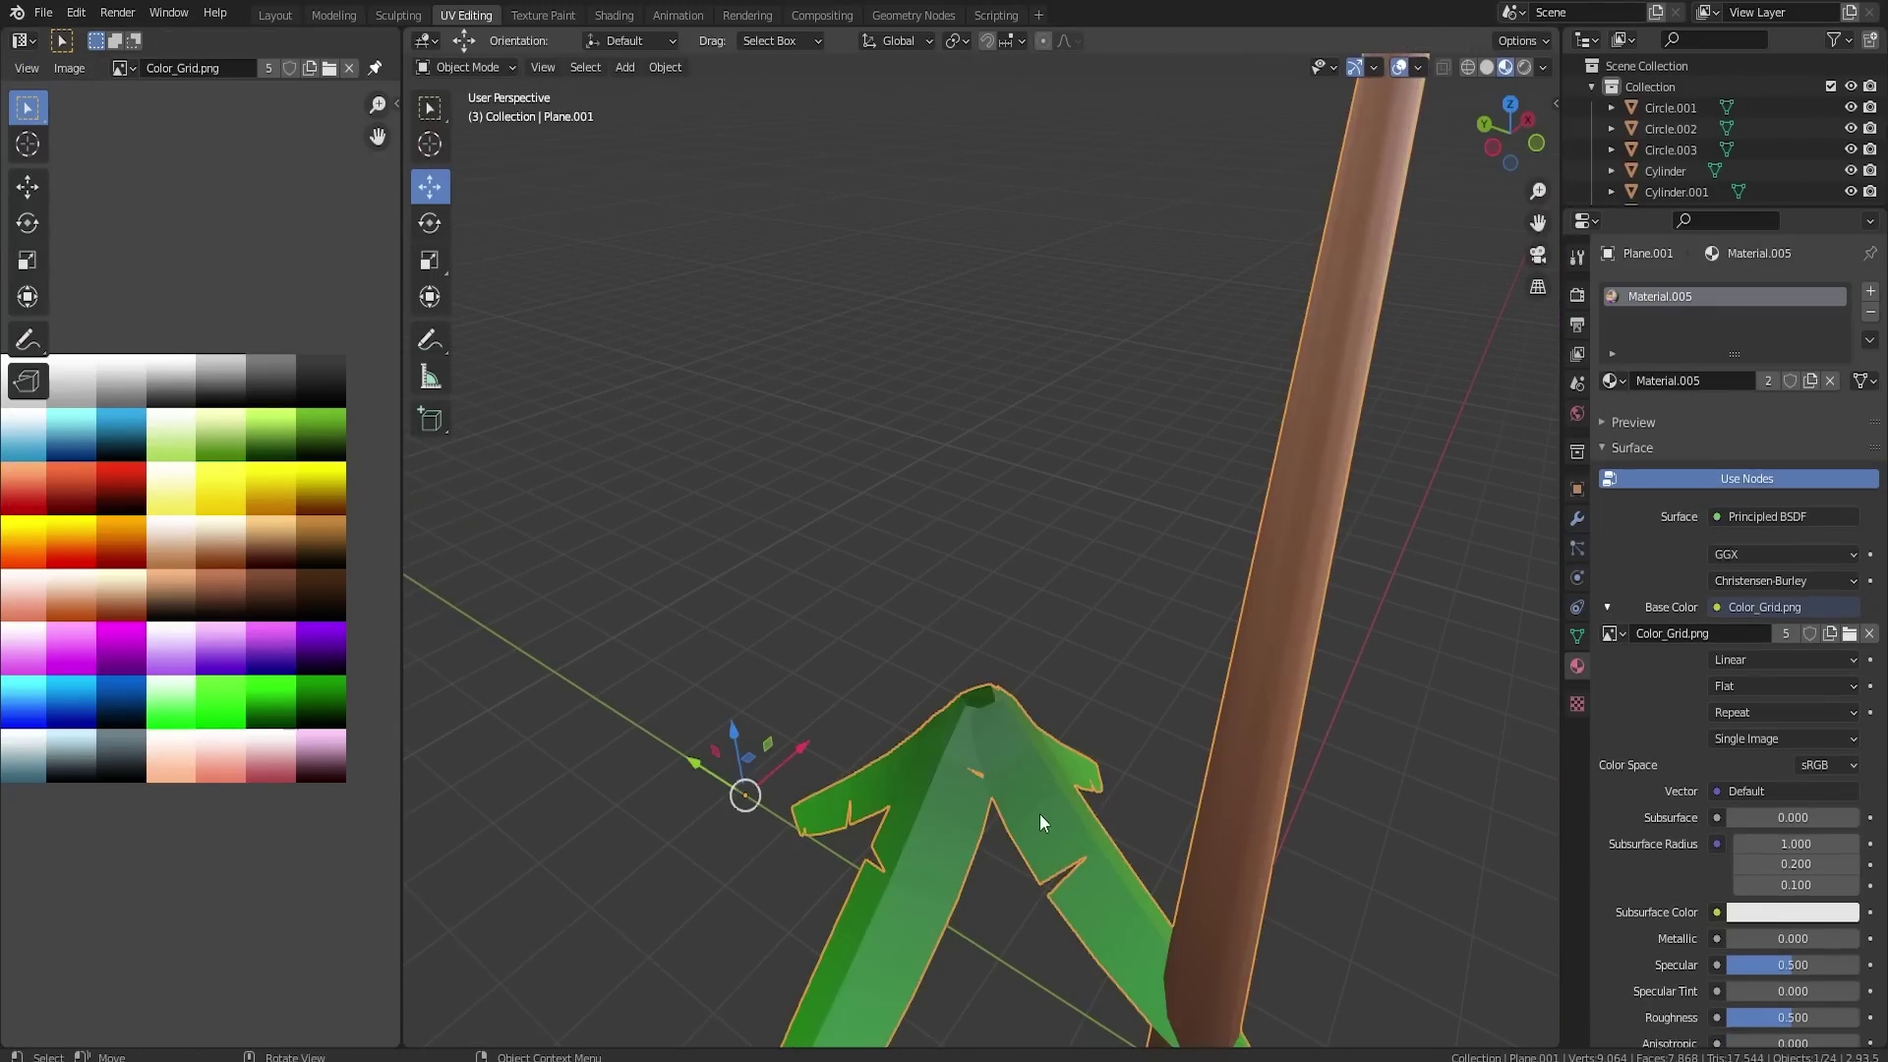
- Select all four connected leaves without the trunk and move them about 2.18 m along -Y onto the trunk
mouse_move(999, 747)
middle_mouse_down()
mouse_move(1165, 751)
mouse_move(990, 764)
middle_mouse_up()
key("Tab")
key("l")
key("l")
key("l")
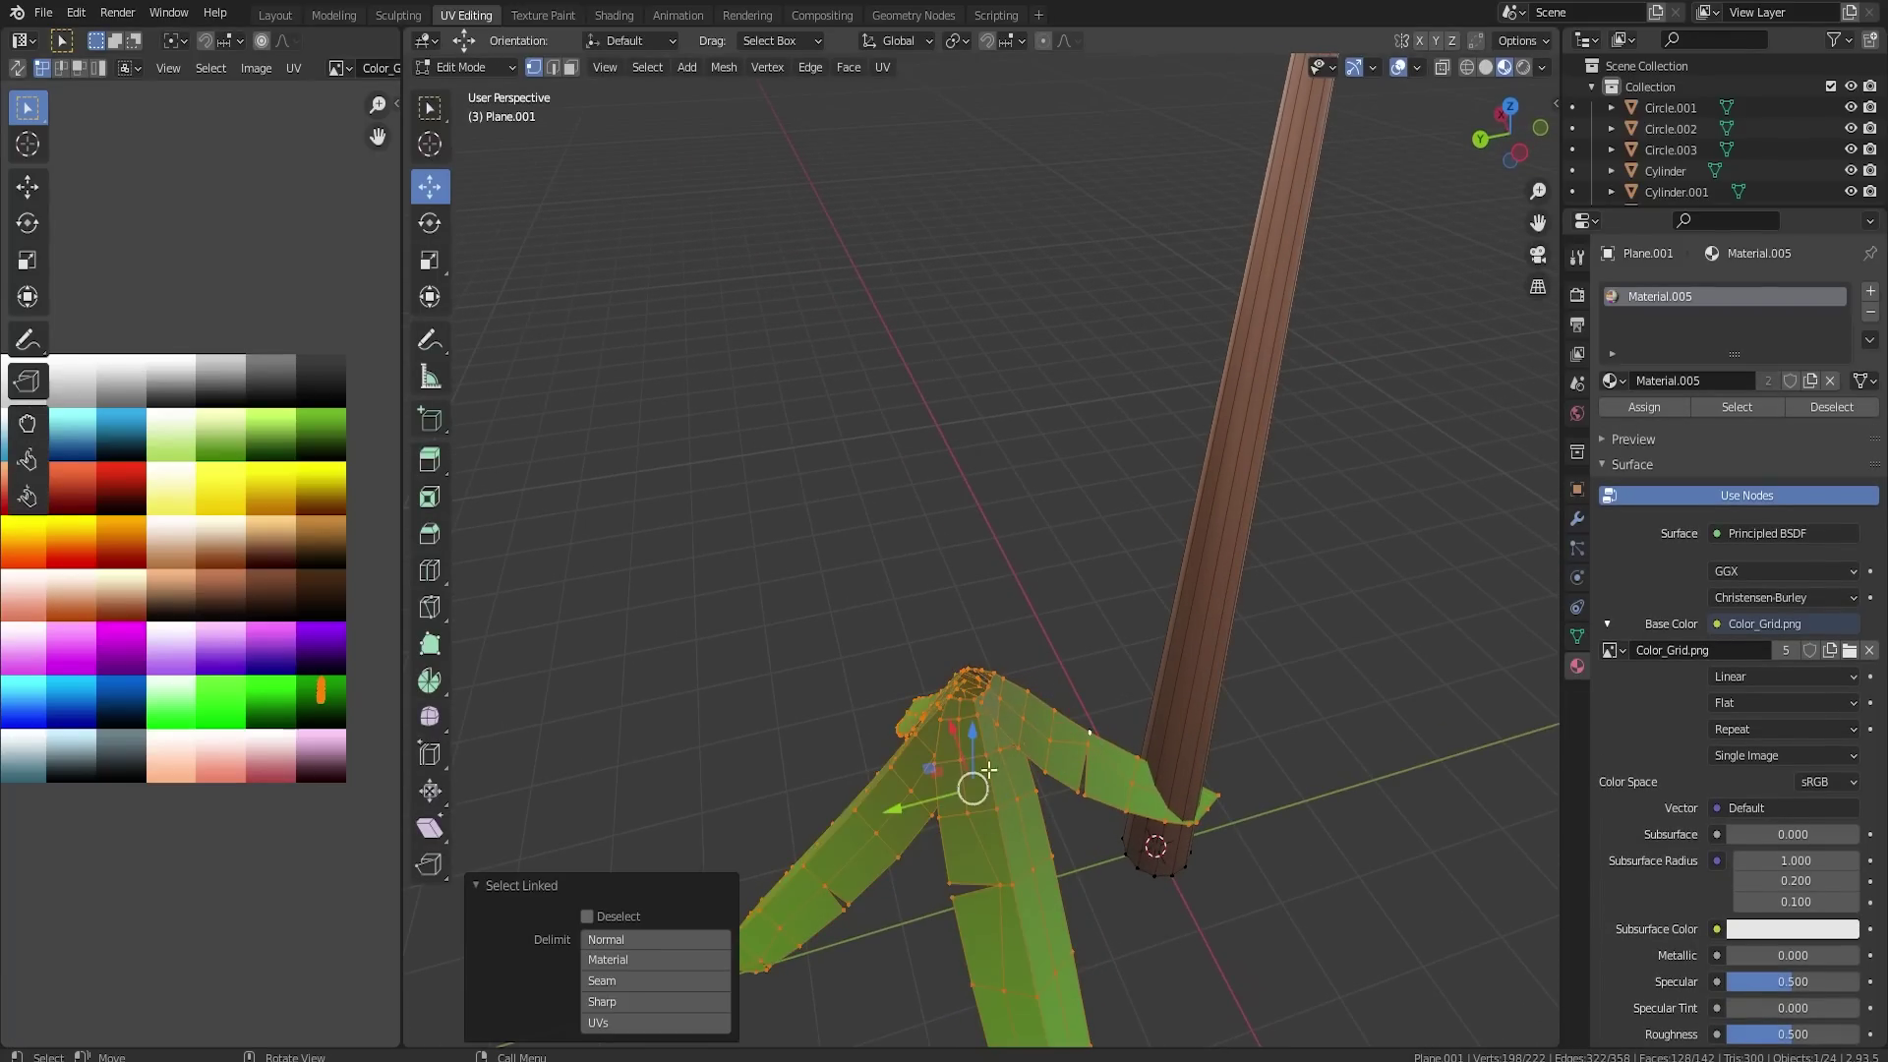
key("g")
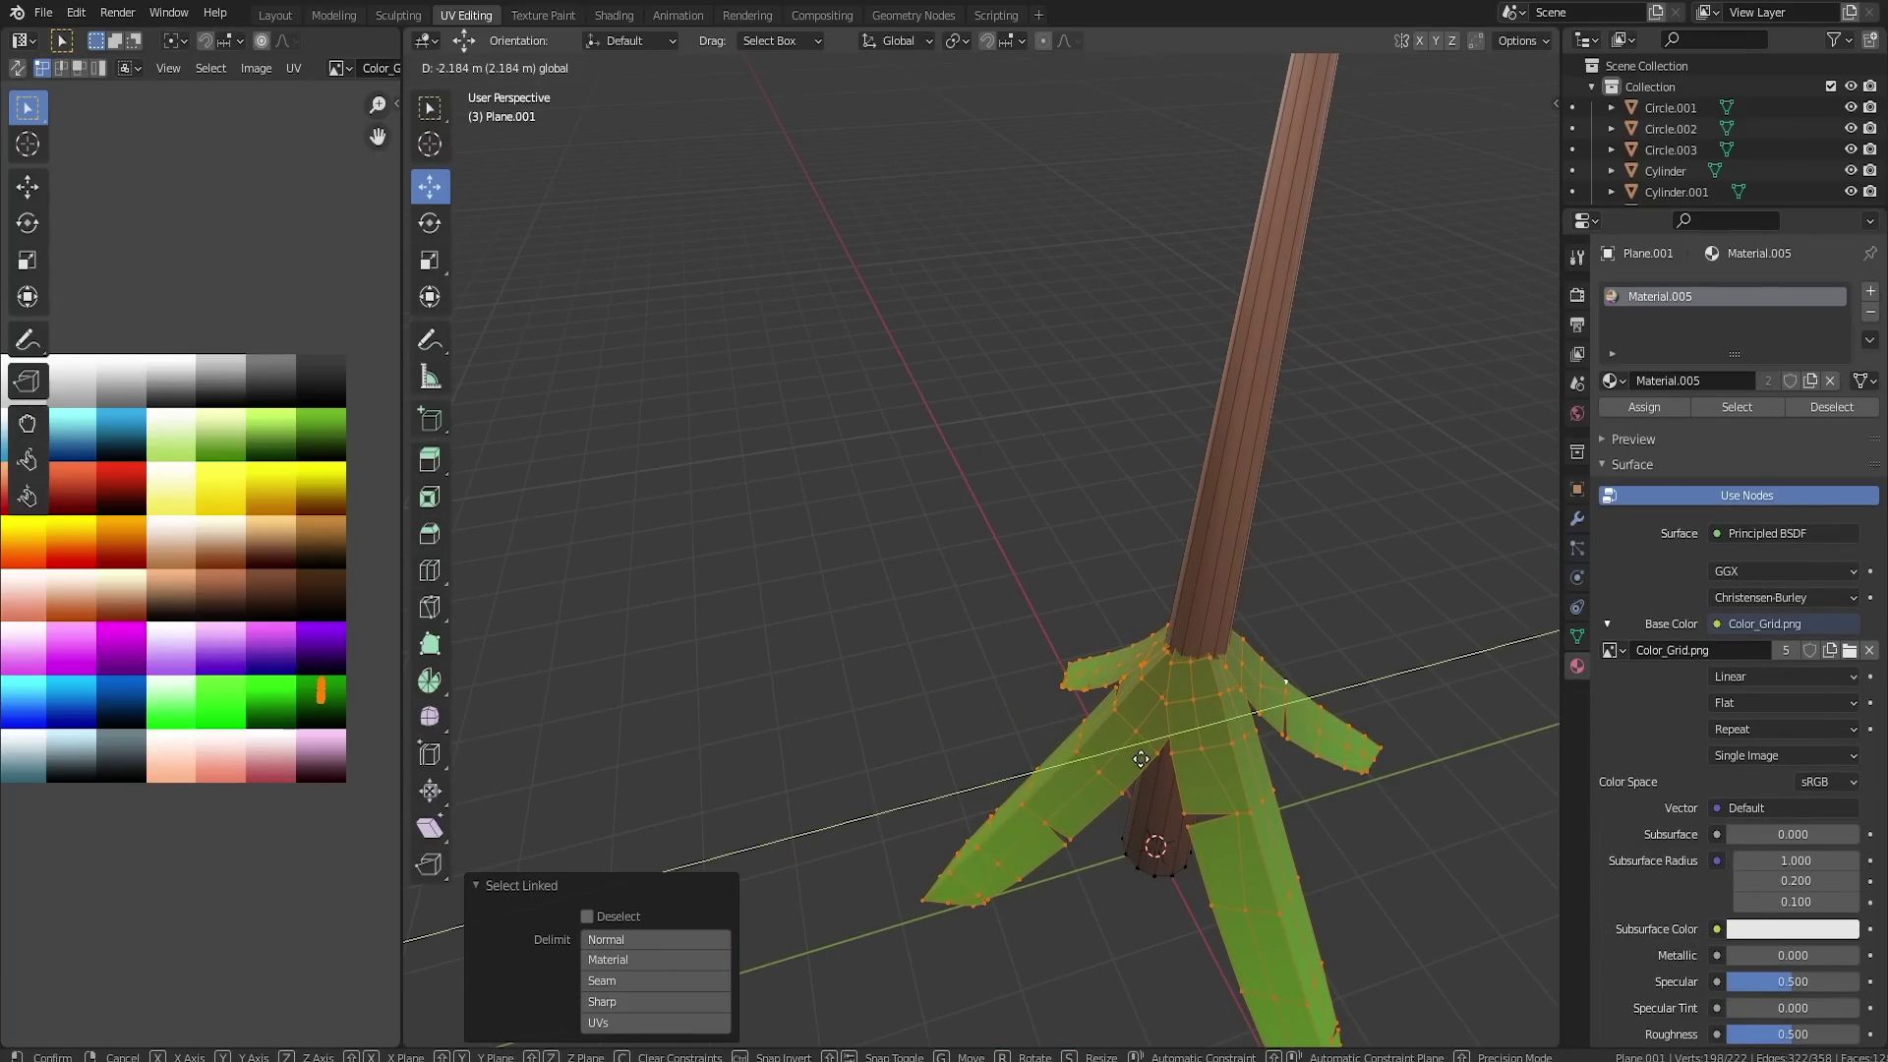
left_click(1141, 762)
- Check the leaf crown's centring from above and adjust its height on the lower trunk along Z
middle_click_drag(1141, 762, 1437, 664)
key("KP_7")
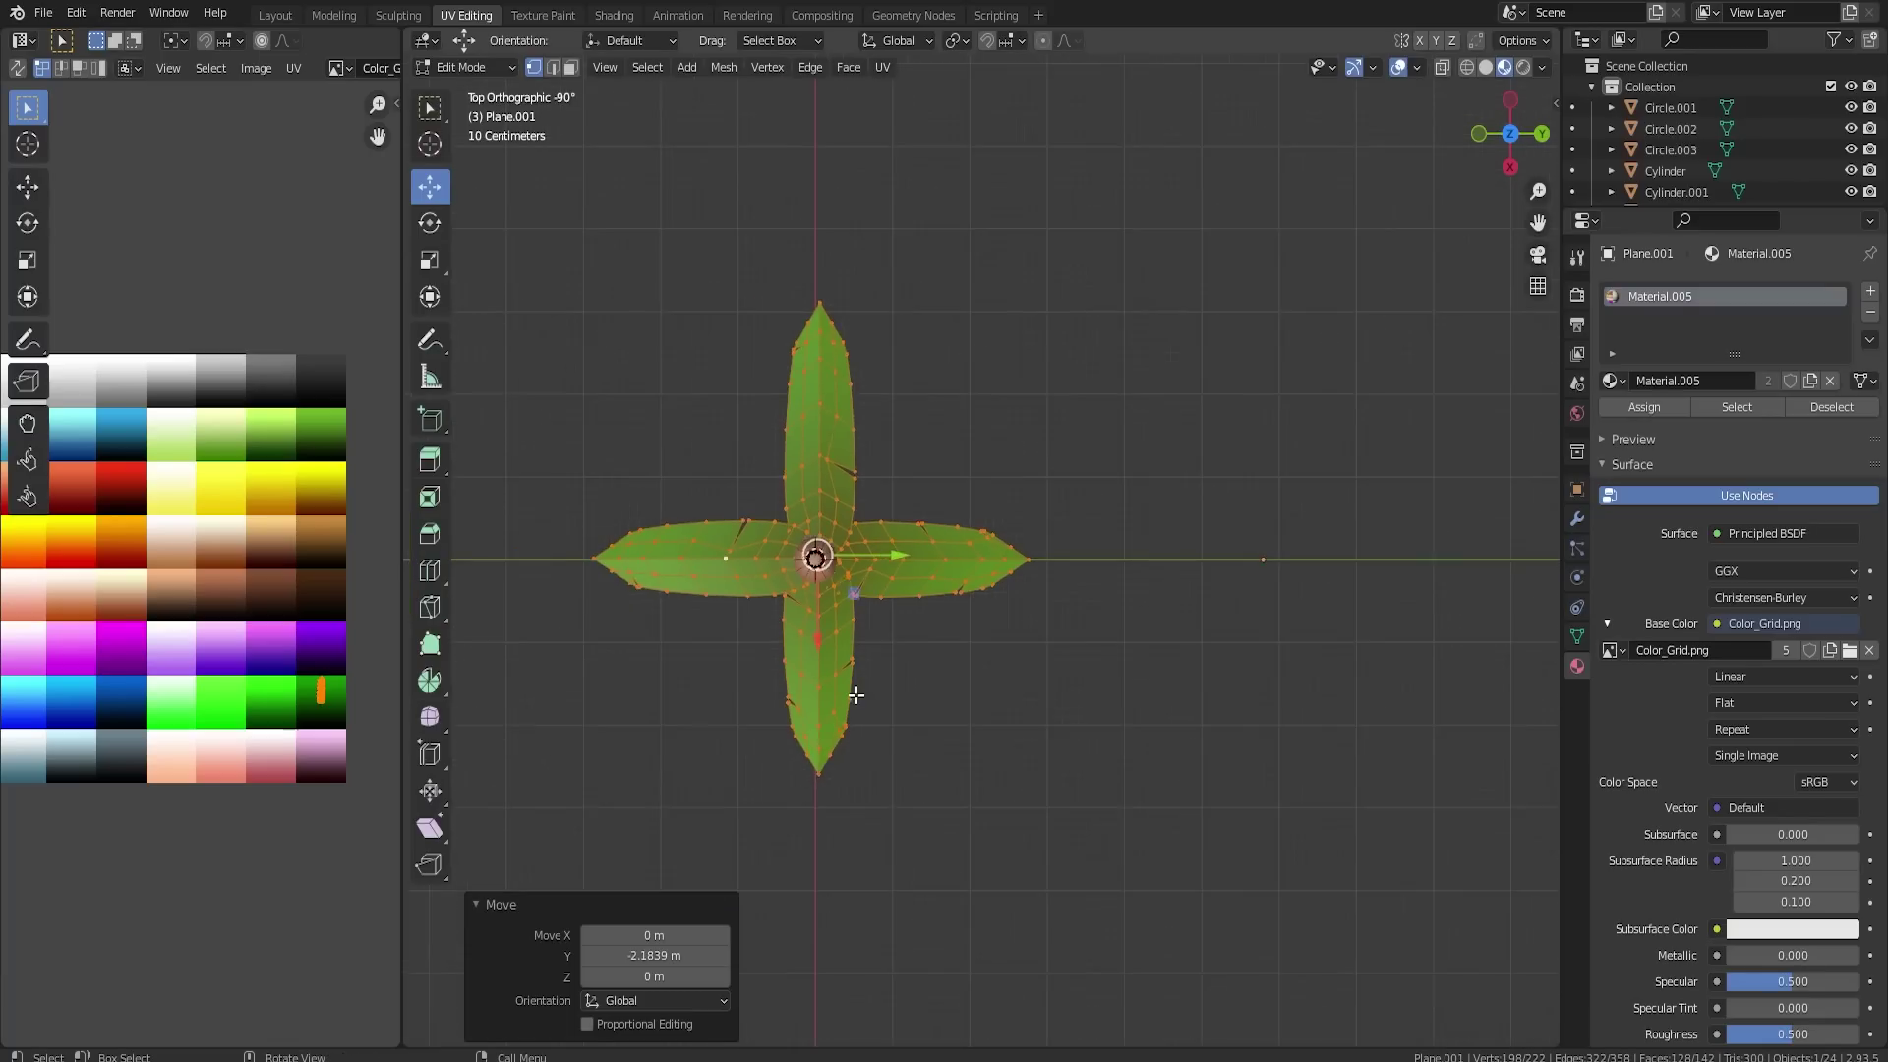
key("KP_3")
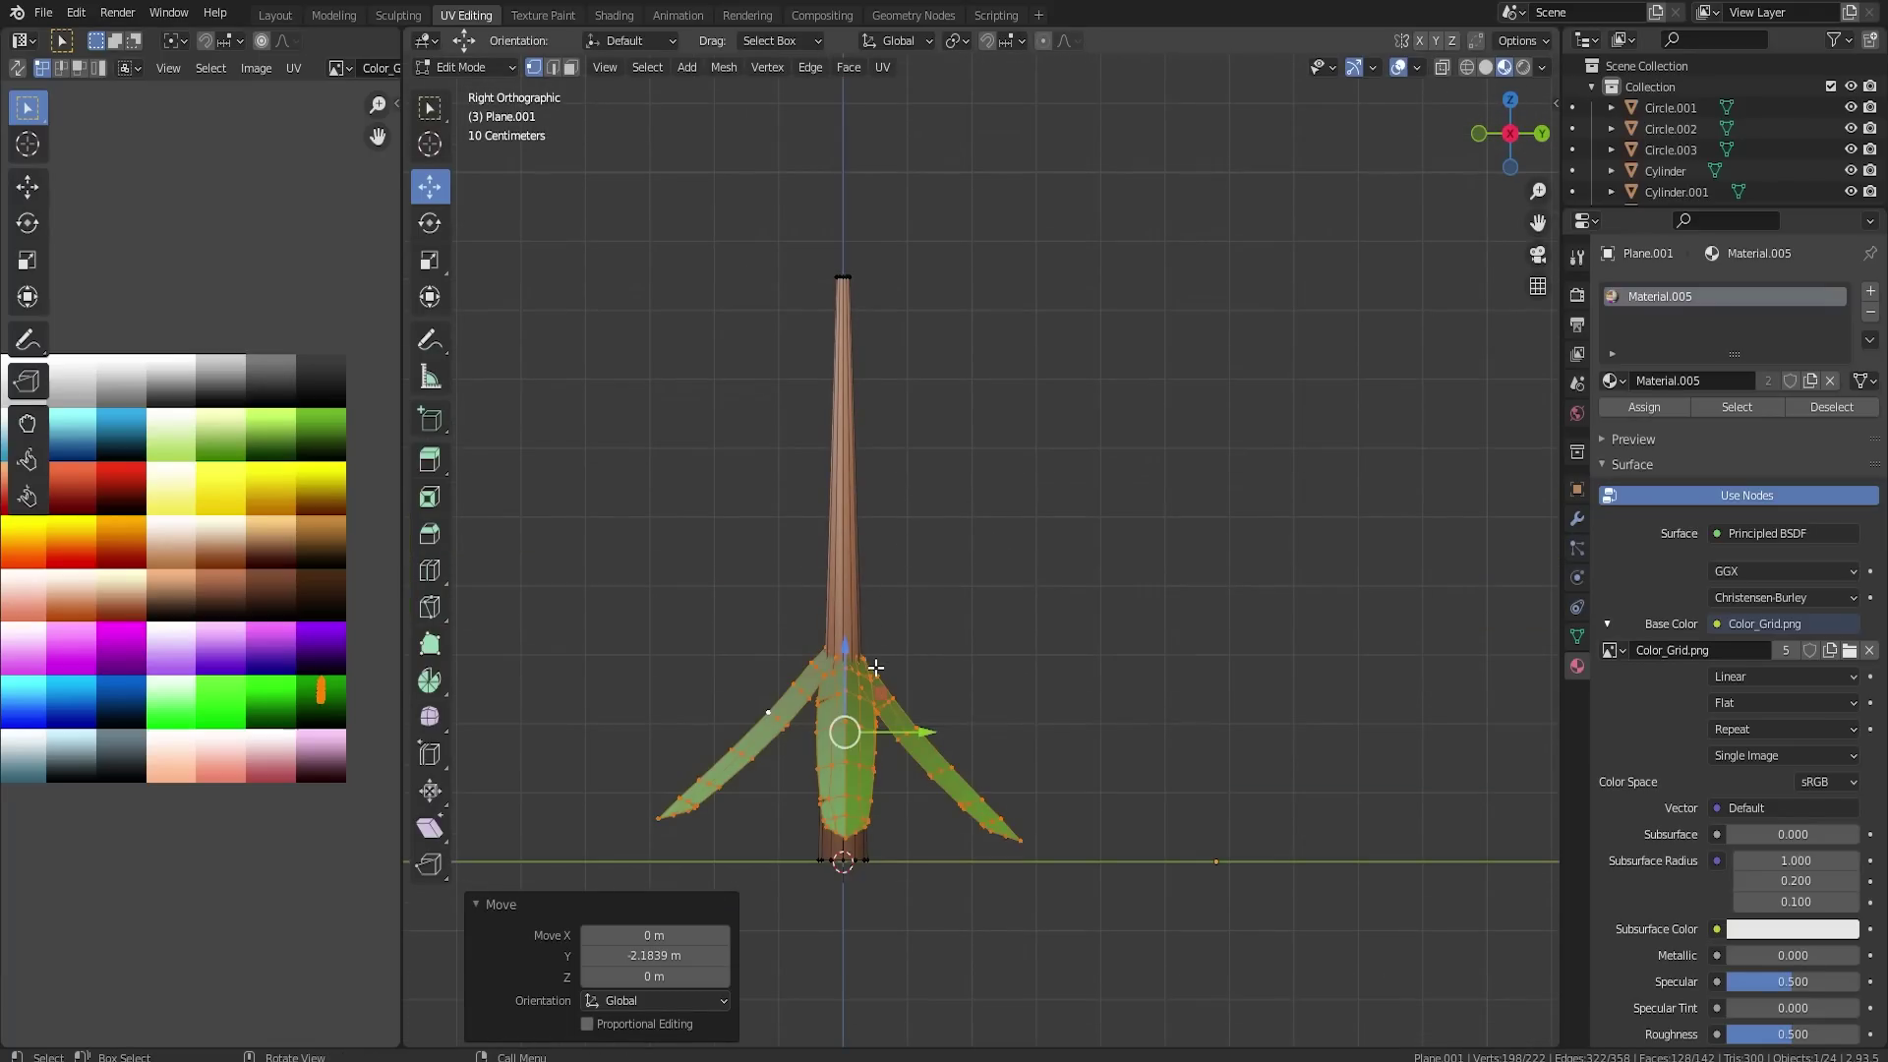
key("g")
key("z")
left_click(842, 664)
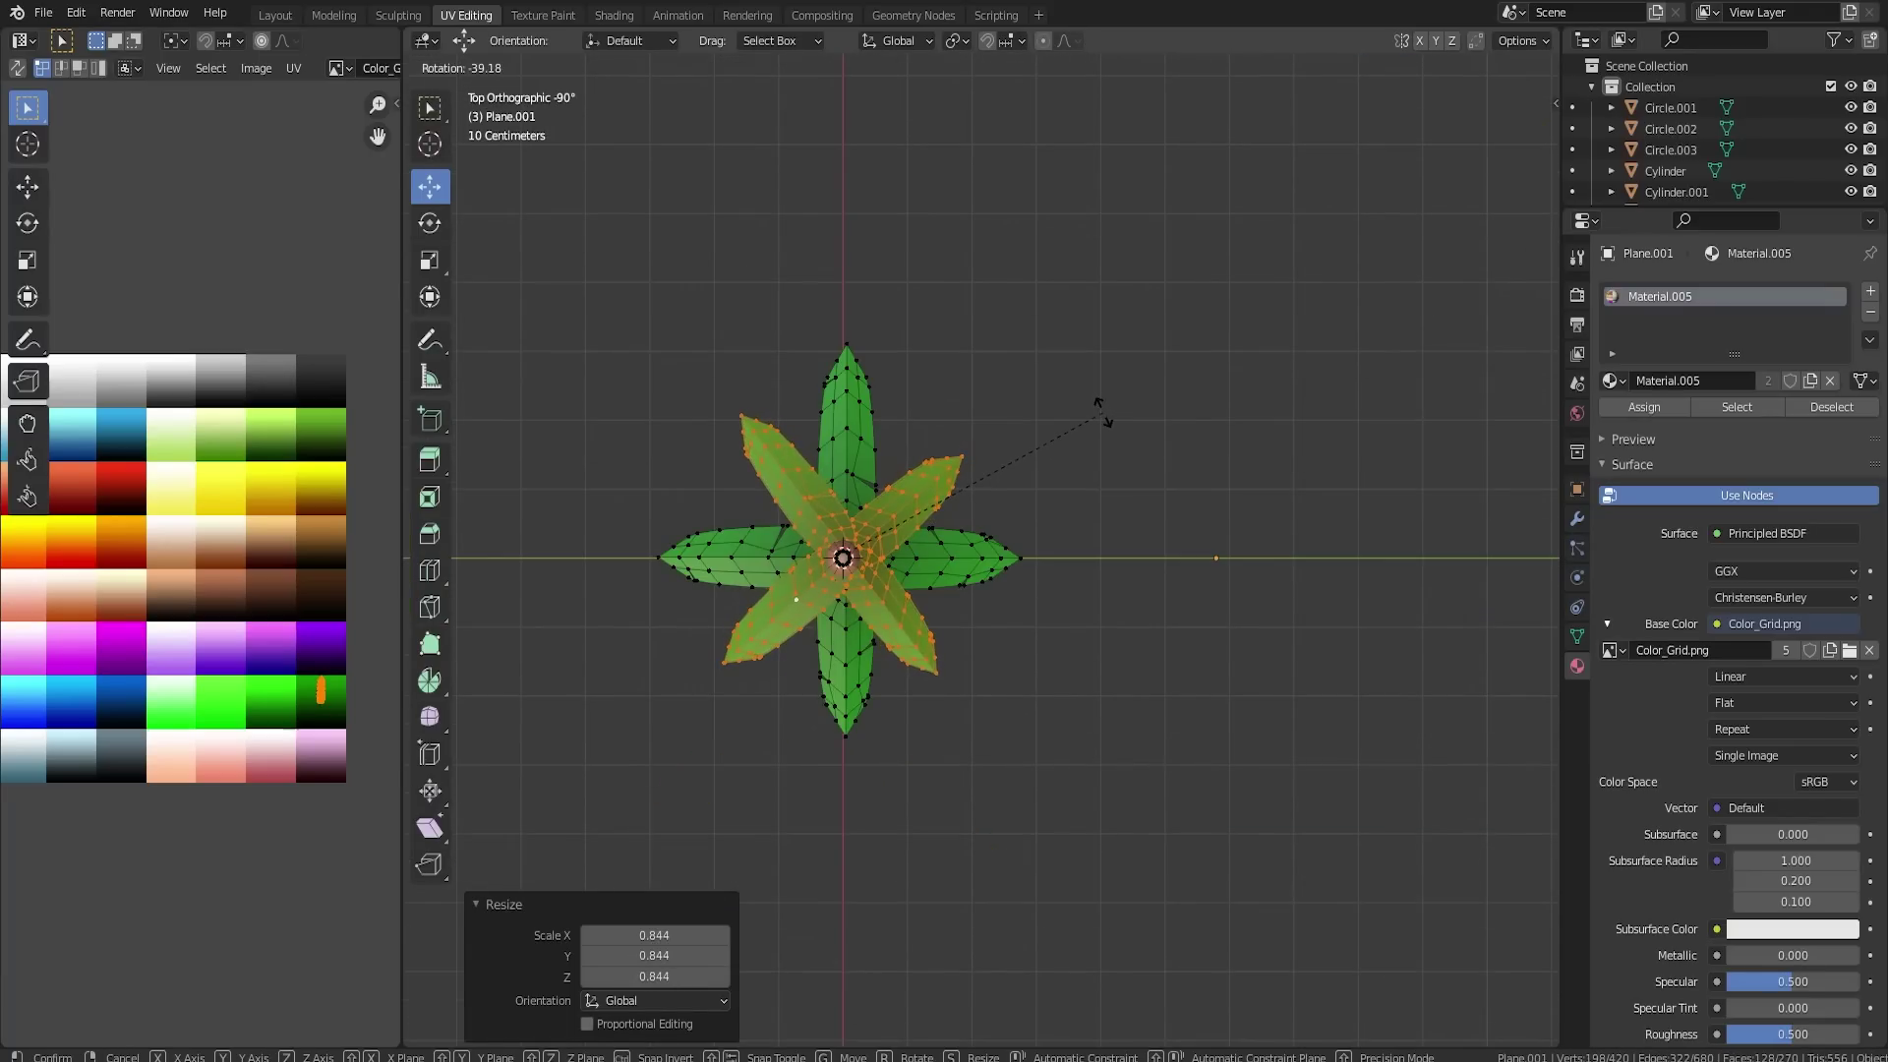
- Make a second leaf tier scaled to about 0.84, rotated about -39° around Z and raised about 0.56 m
left_click(1099, 404)
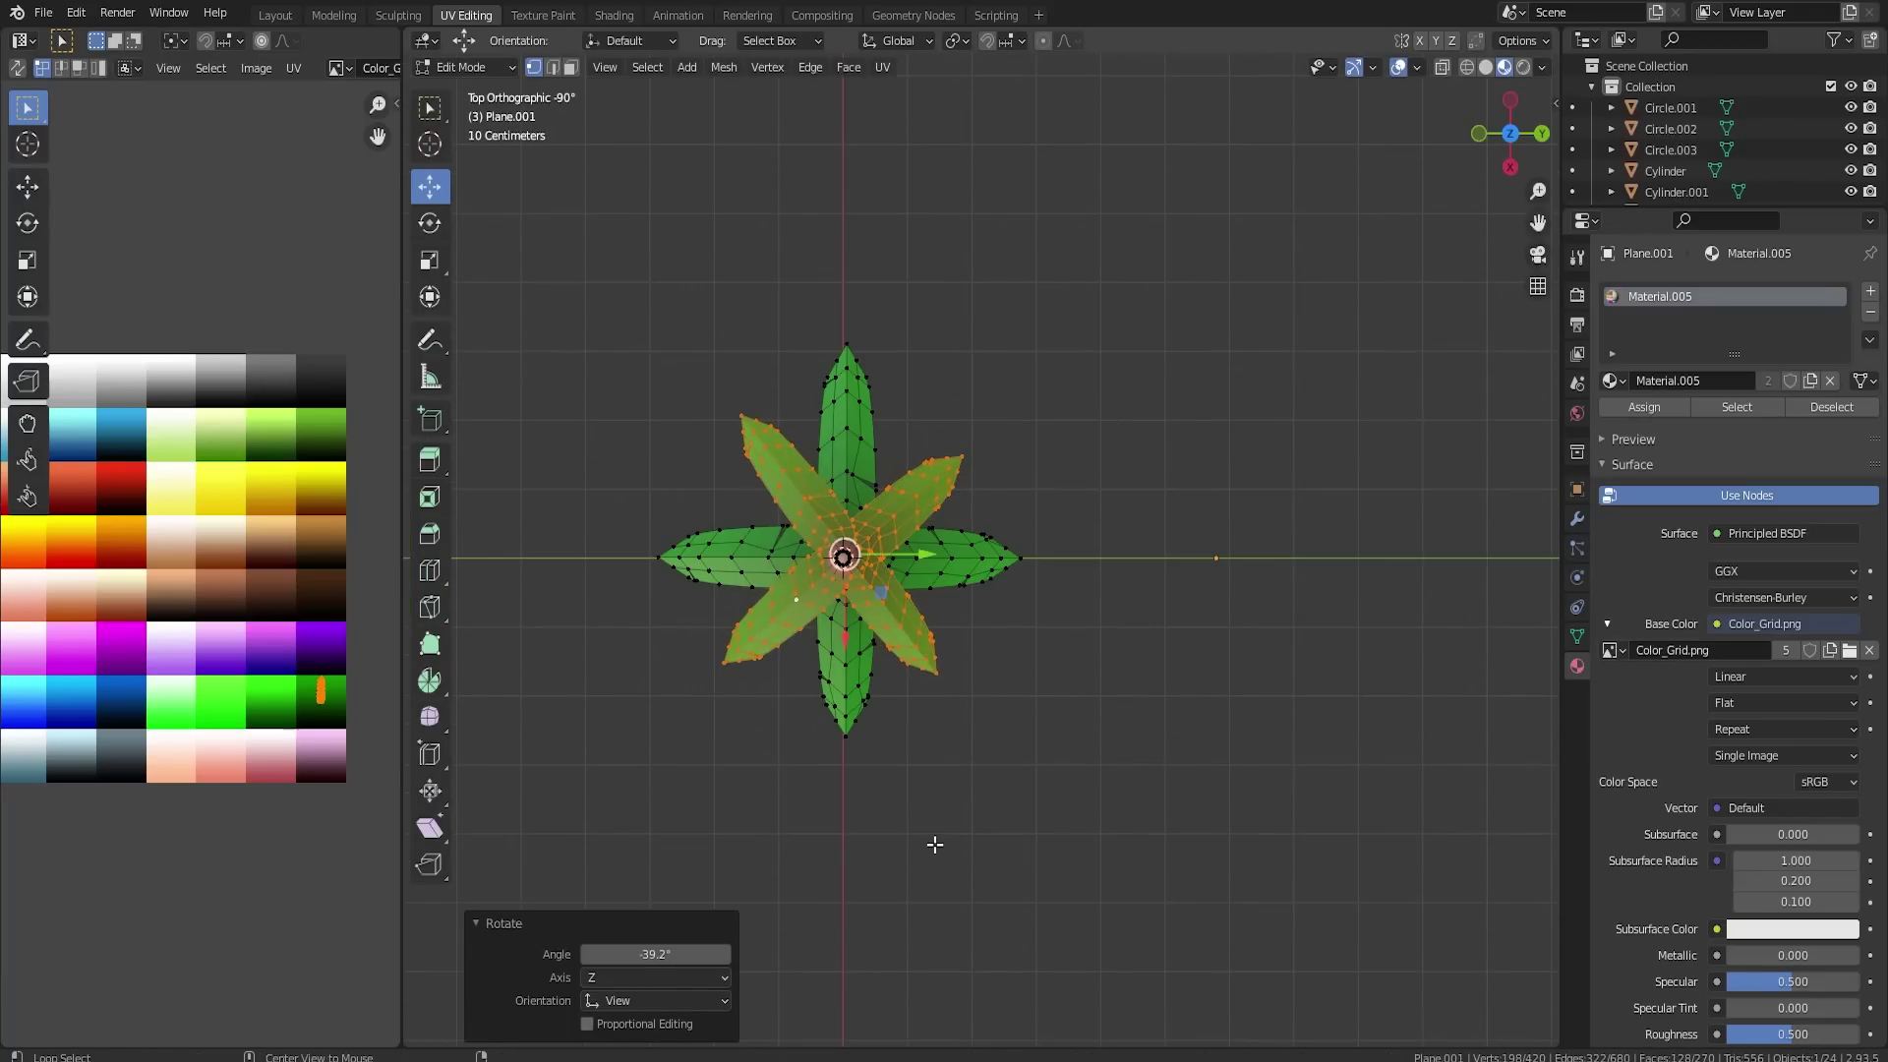
key("KP_3")
key("g")
key("z")
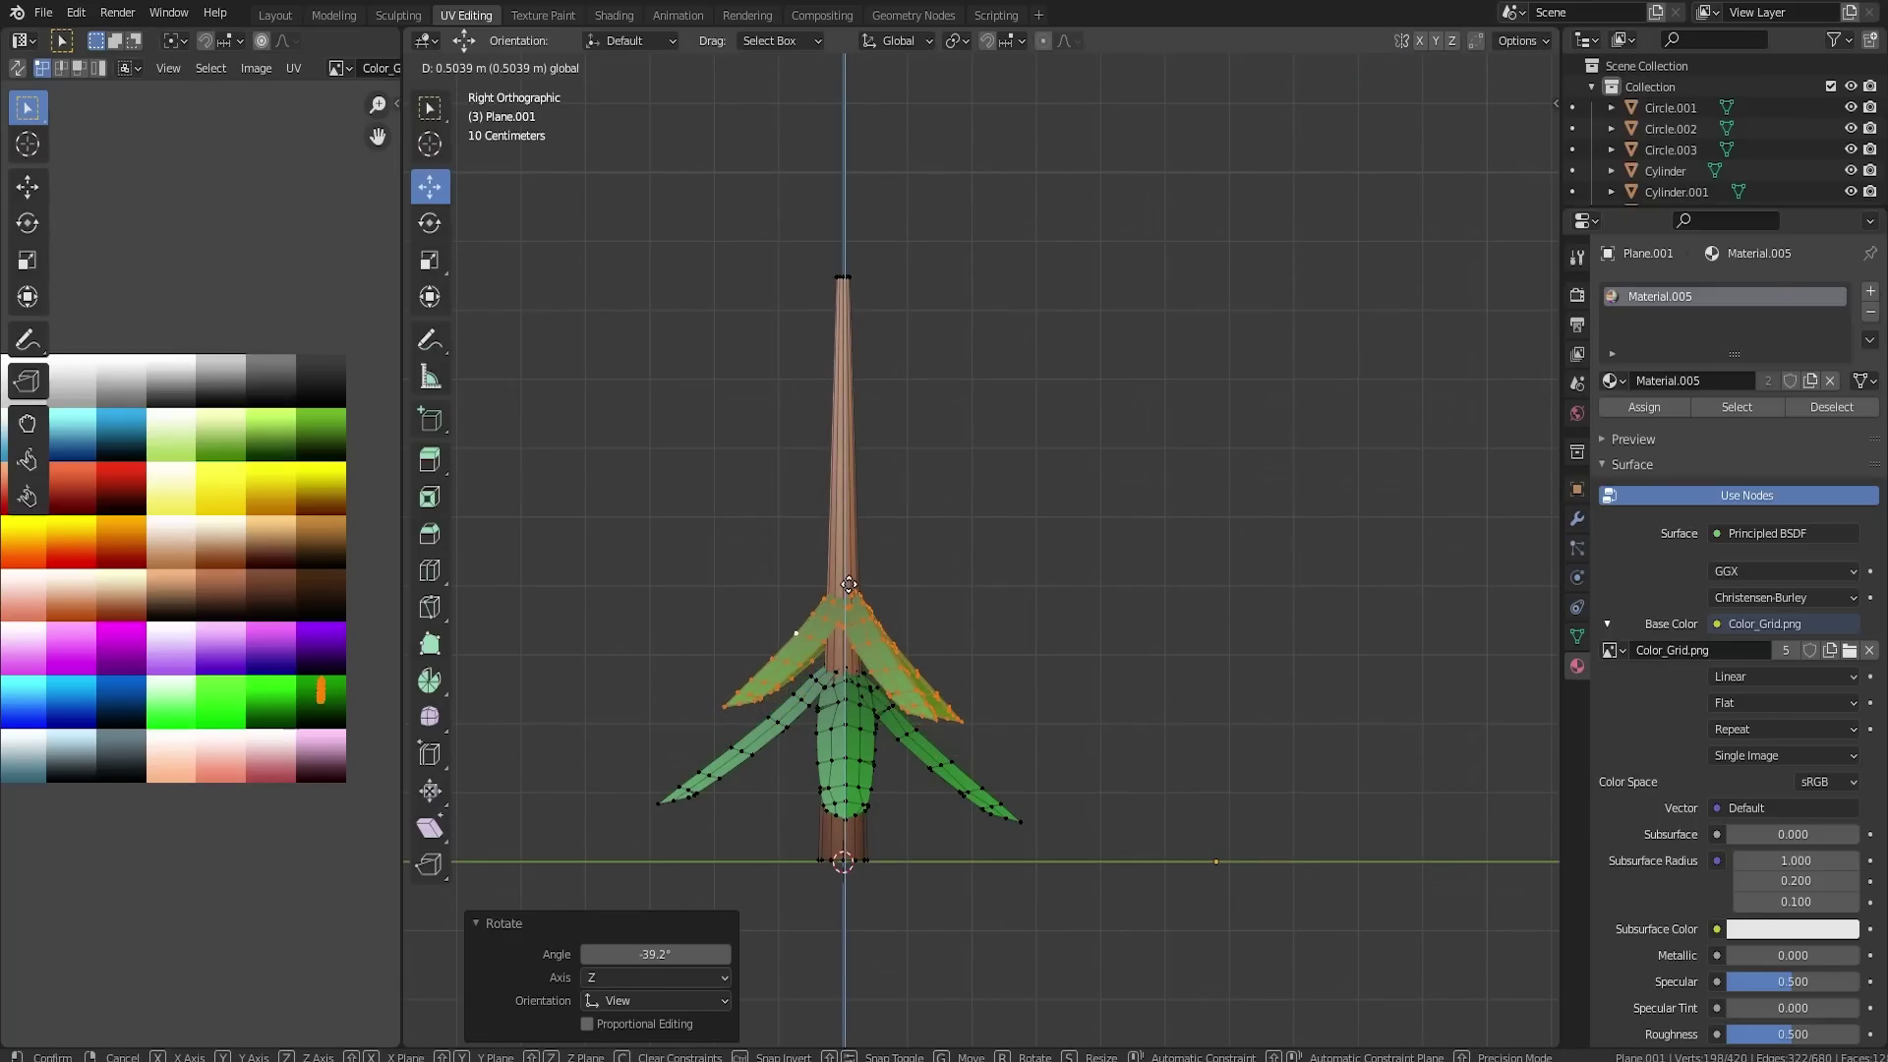
left_click(848, 580)
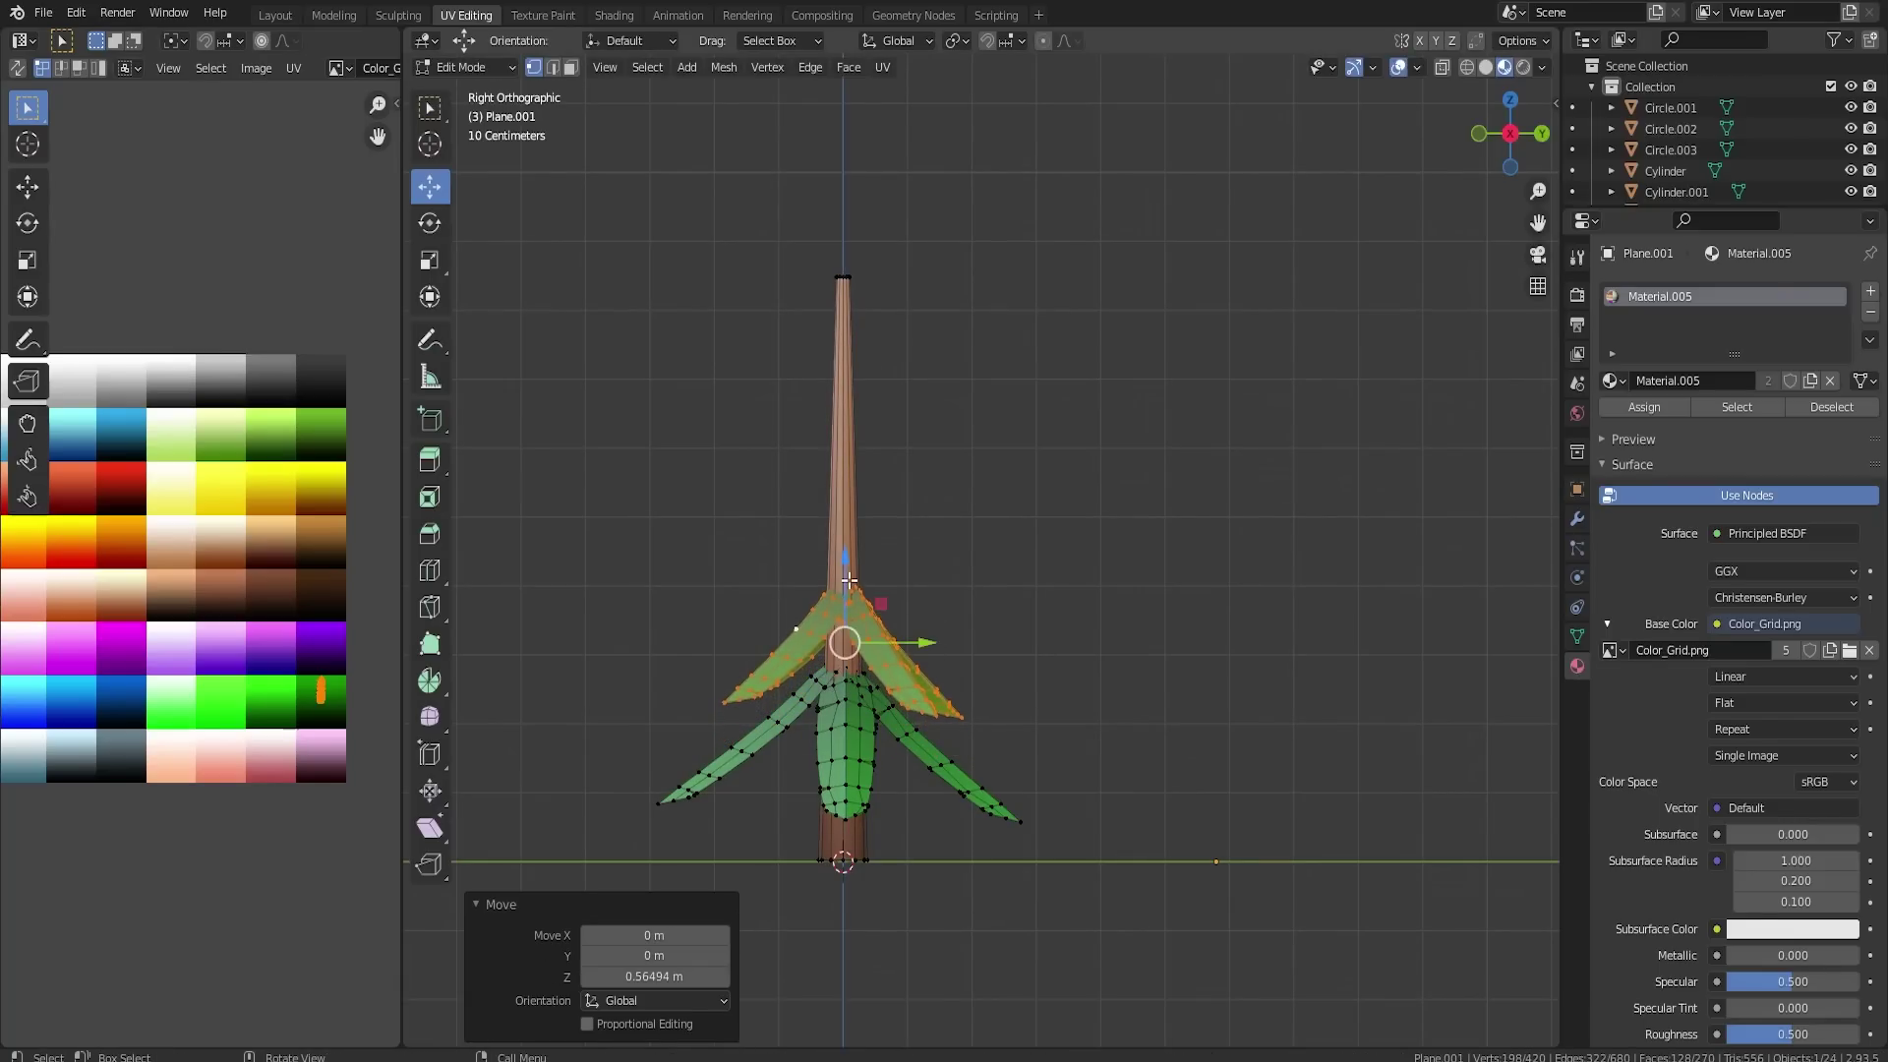
- Duplicate the second leaf tier, raise the copy about 1.07 m along Z and scale it to about 0.83
key("shift+d")
right_click(1051, 744)
key("g")
key("z")
left_click(1159, 653)
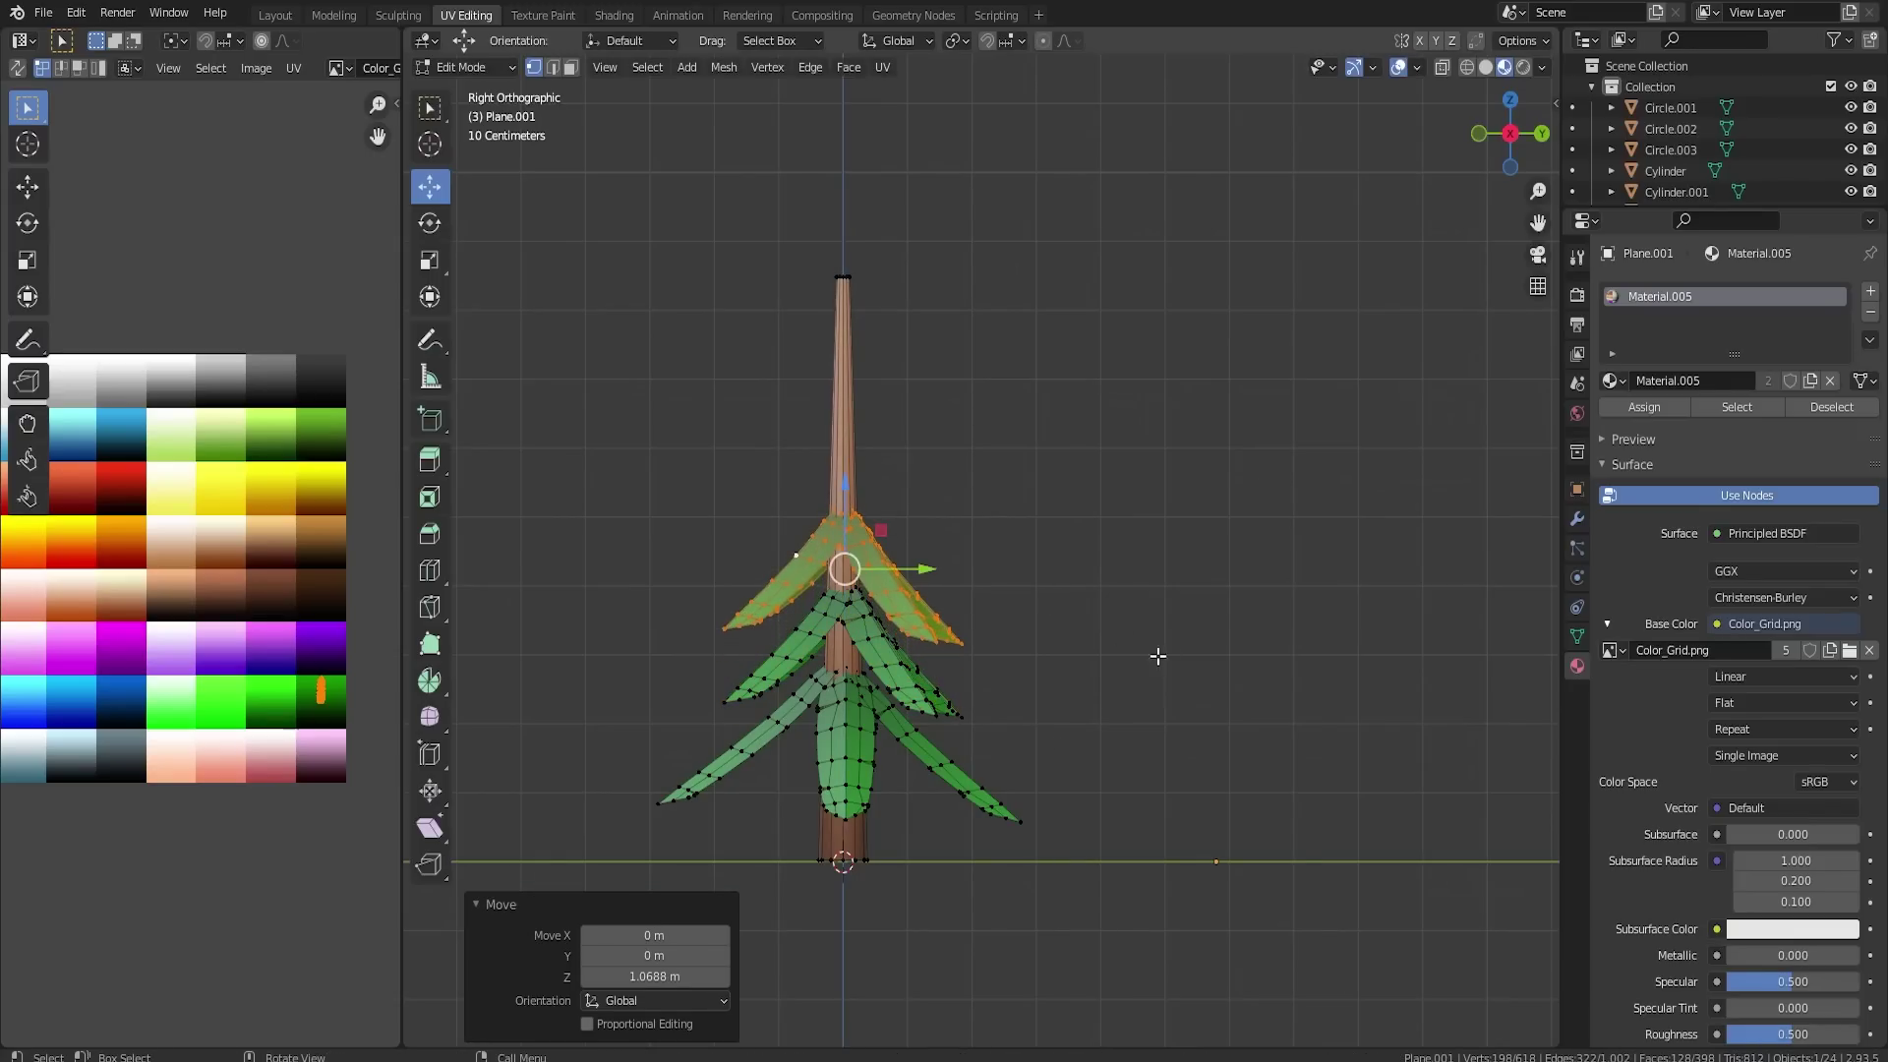
key("s")
left_click(1142, 628)
- Rotate the third leaf tier about -49.5° around Z in the top view and check its offset from the tier below
middle_click_drag(1141, 628, 988, 773, "alt")
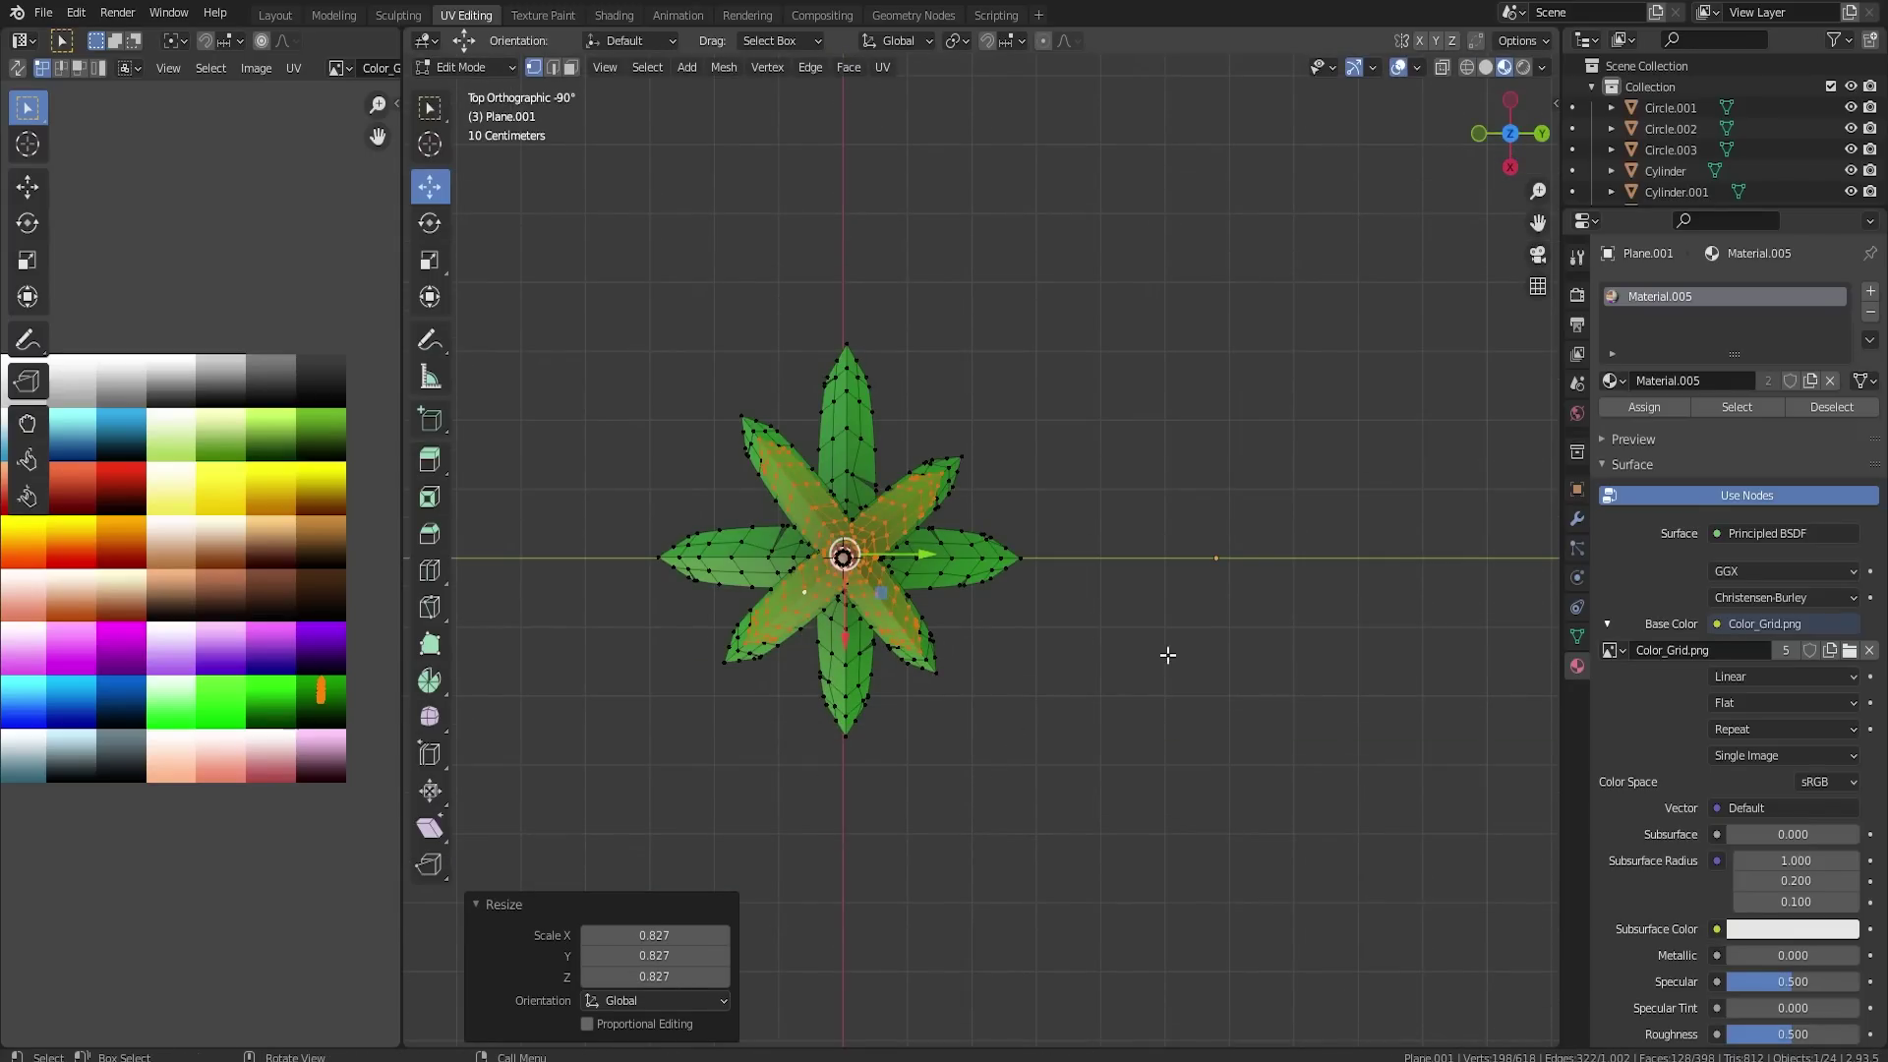
key("r")
left_click(1038, 403)
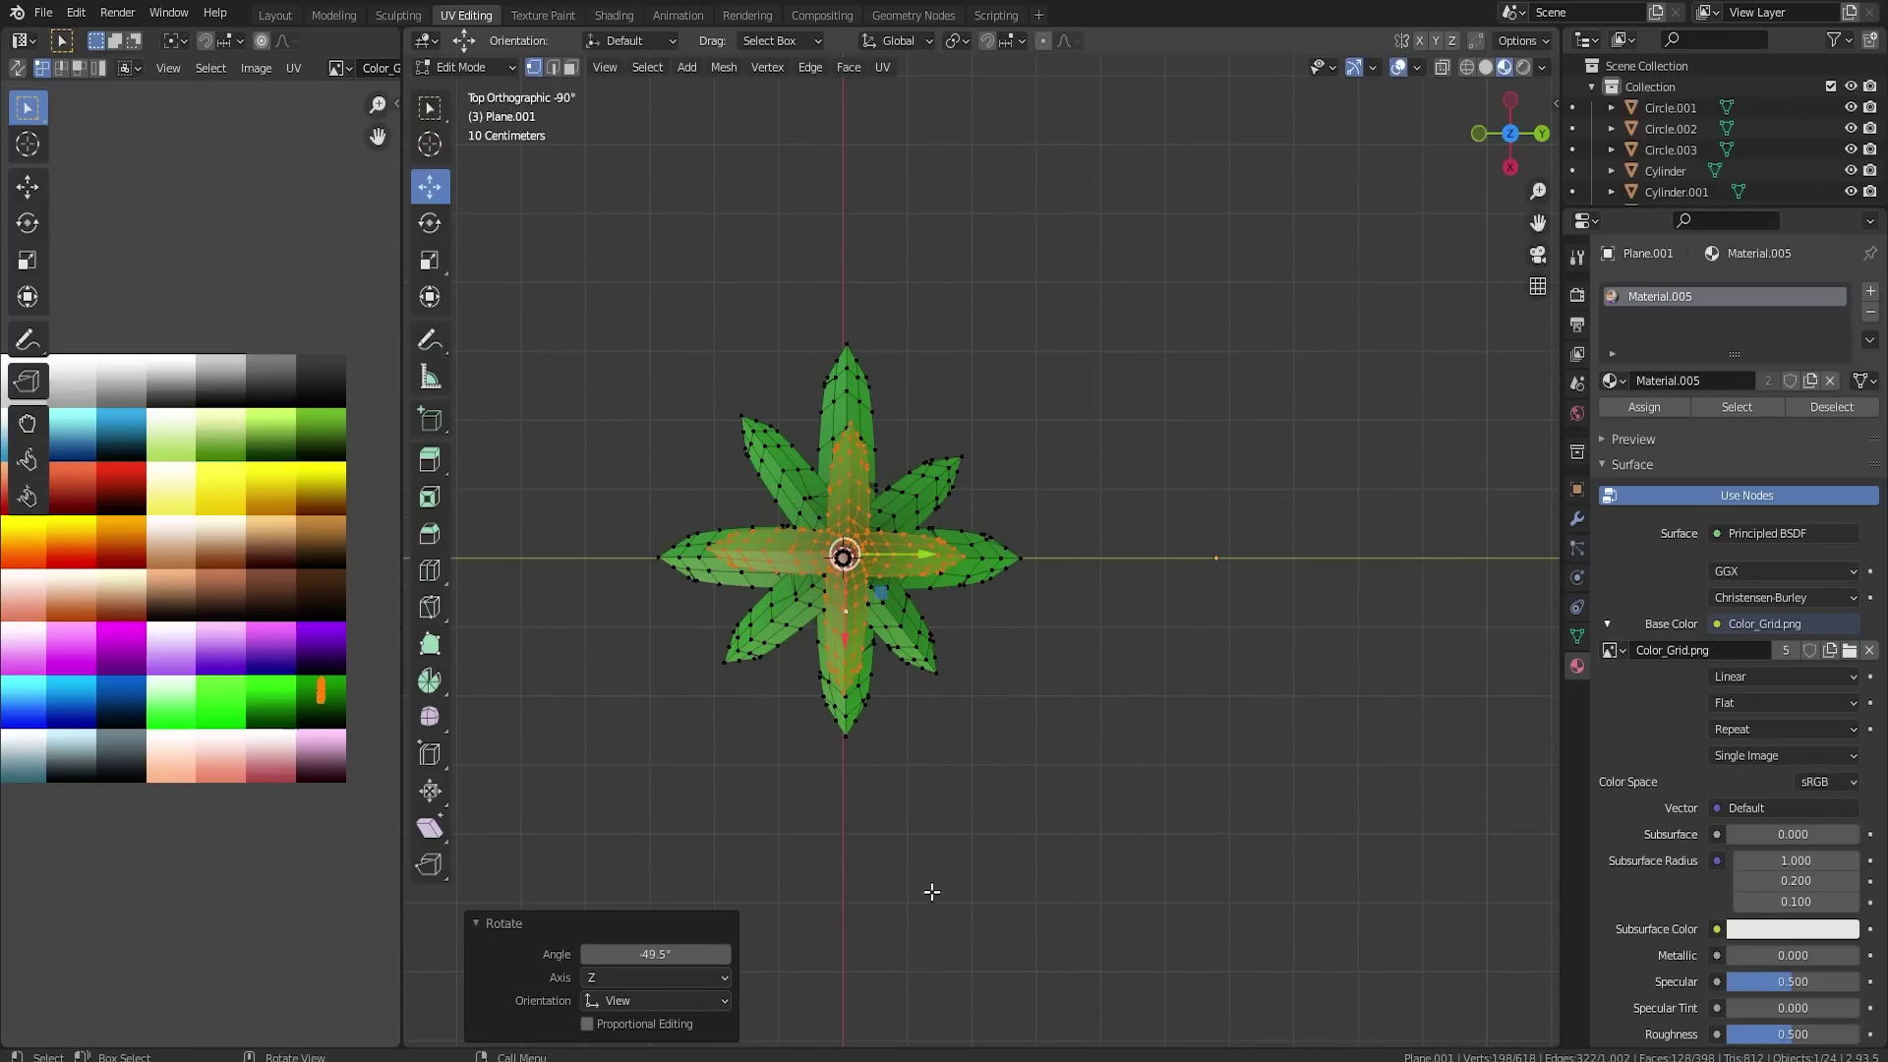
middle_click_drag(932, 892, 932, 578, "alt")
mouse_move(897, 641)
middle_mouse_down()
mouse_move(1019, 645)
mouse_move(1033, 619)
mouse_move(928, 655)
middle_mouse_up()
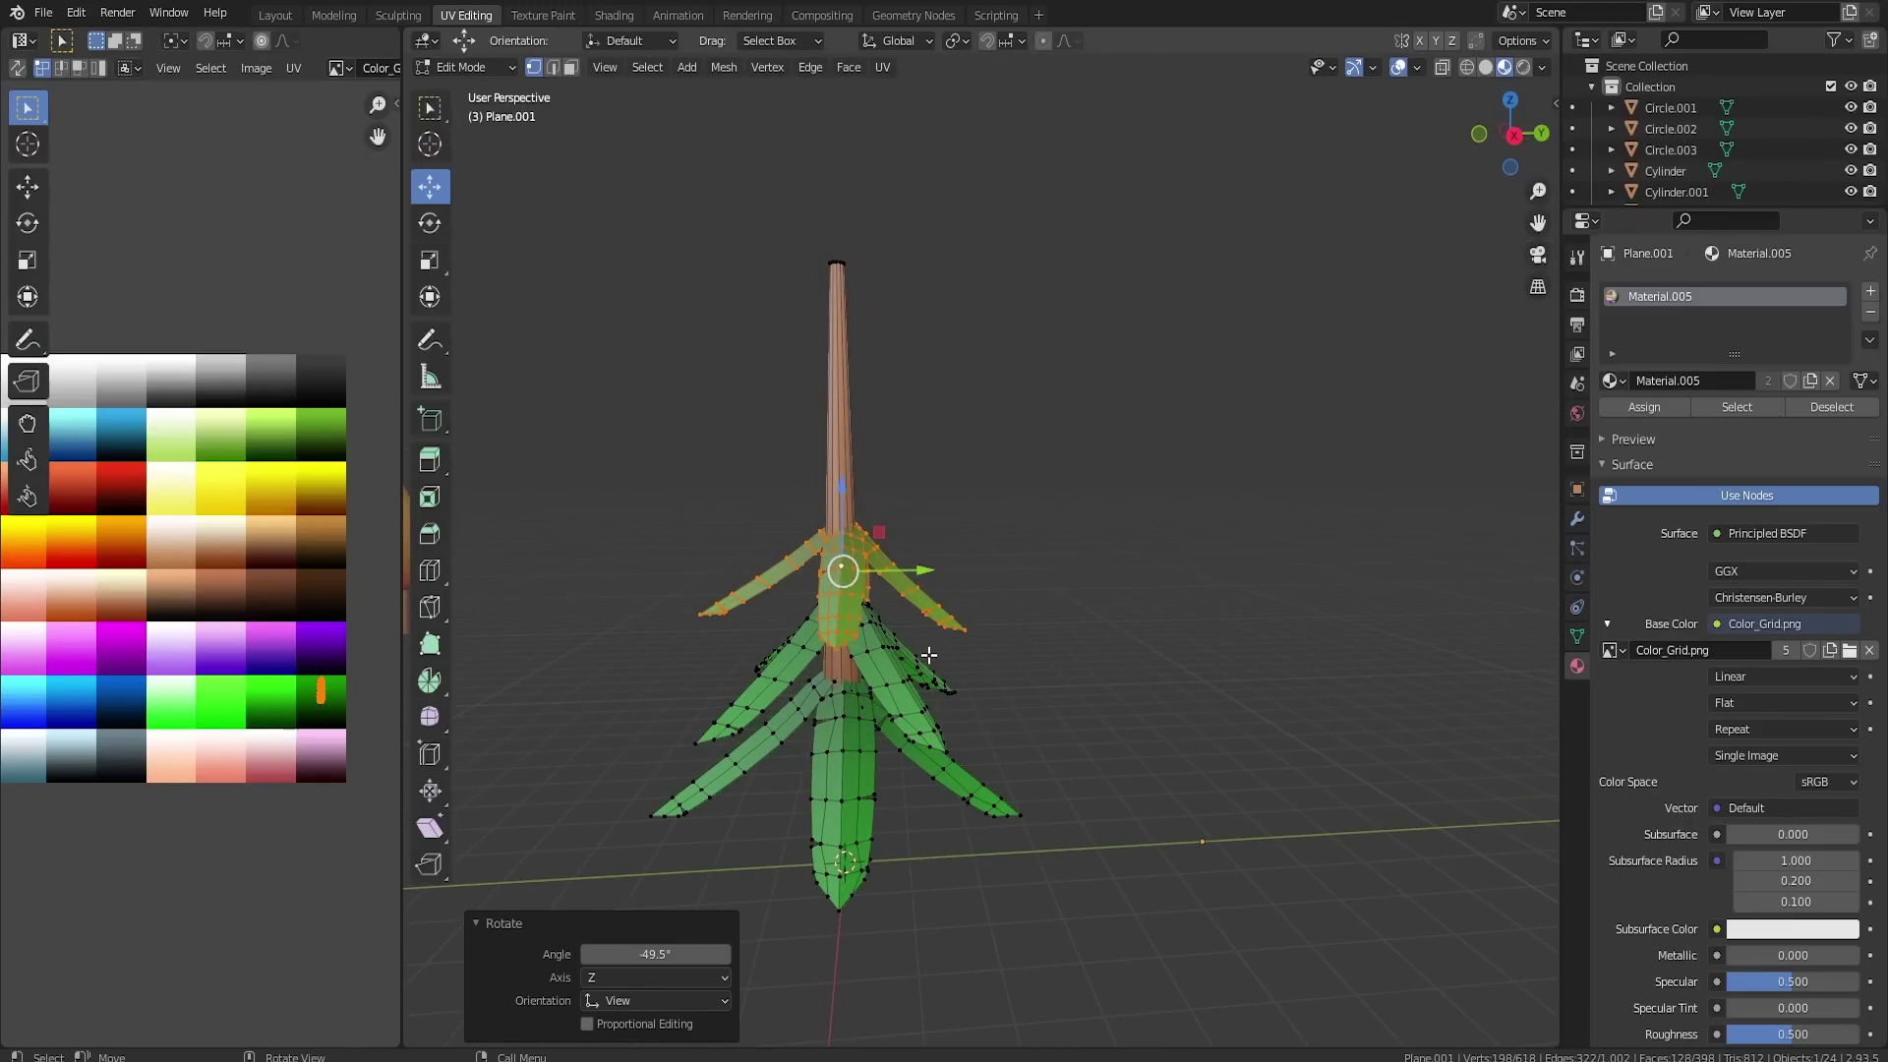
- Duplicate the third leaf tier, raise the copy about 1.01 m along Z and rotate it about -38° around Z
key("shift+d")
key("z")
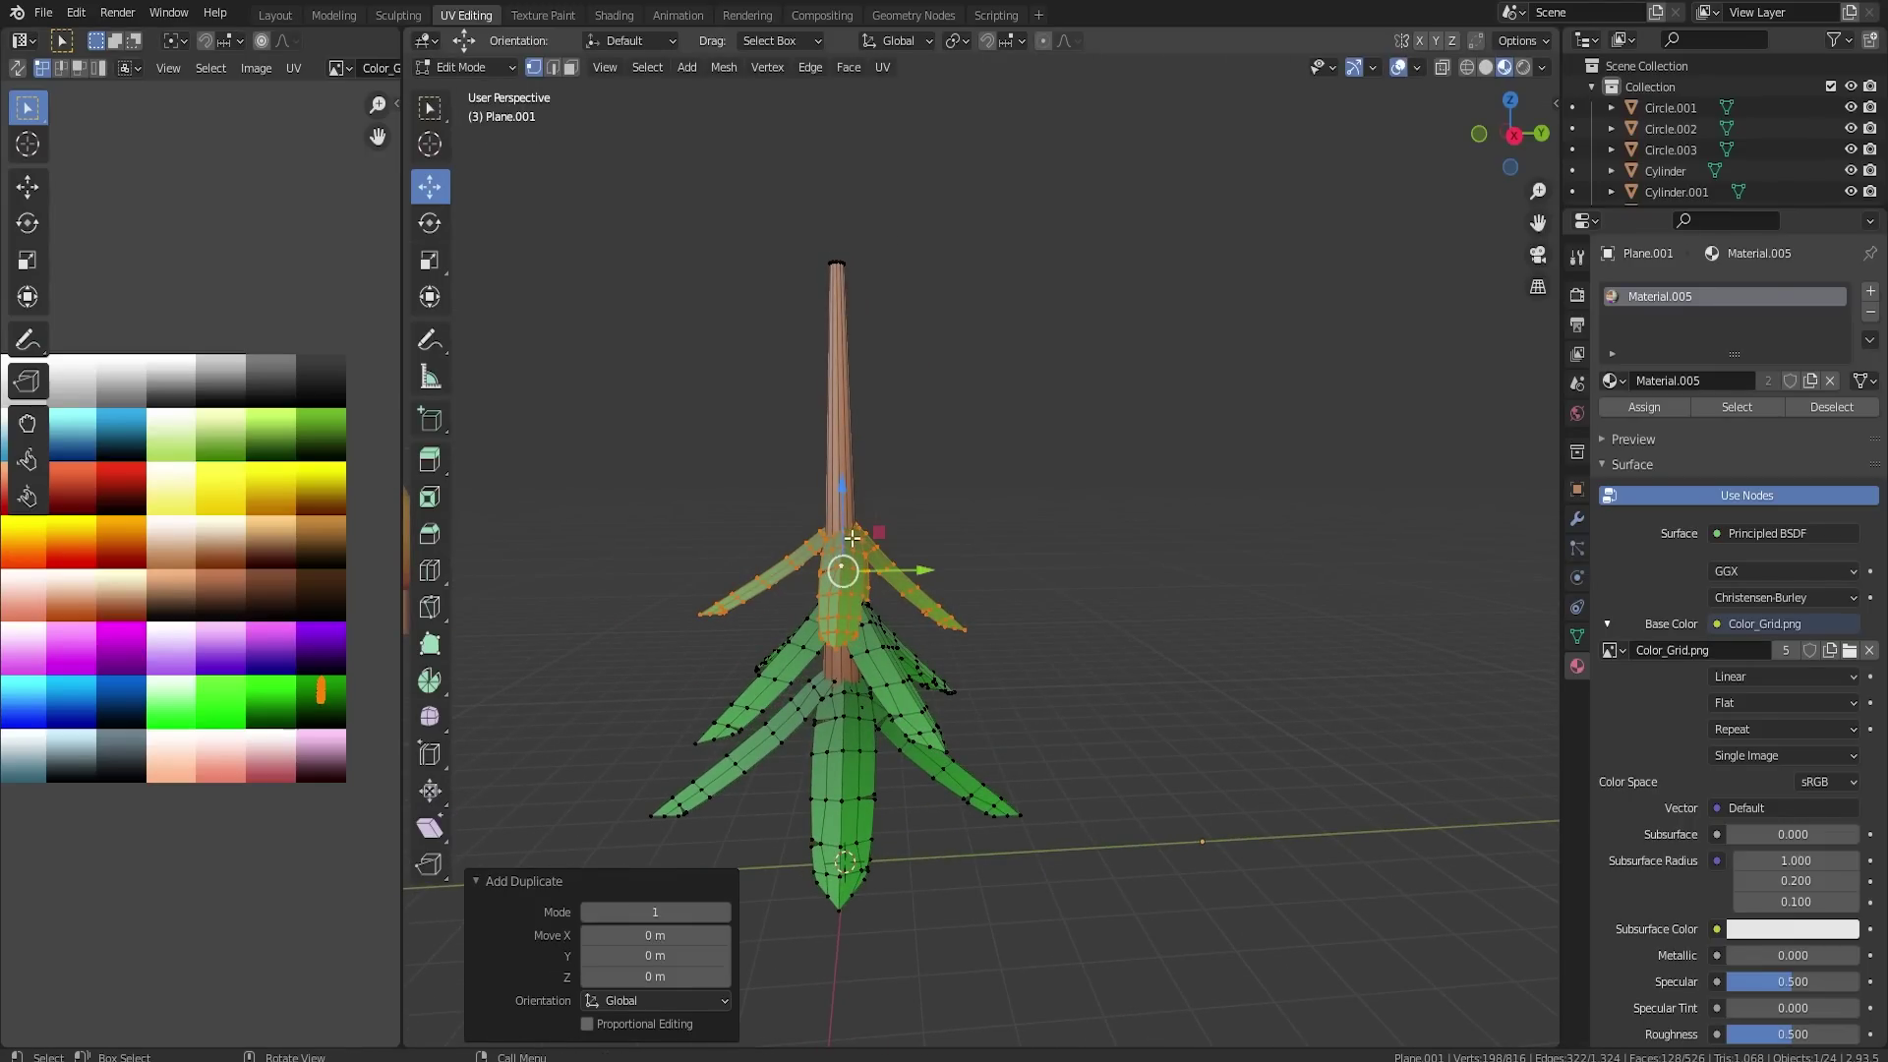
left_click(838, 440)
middle_click_drag(906, 388, 1129, 662, "alt")
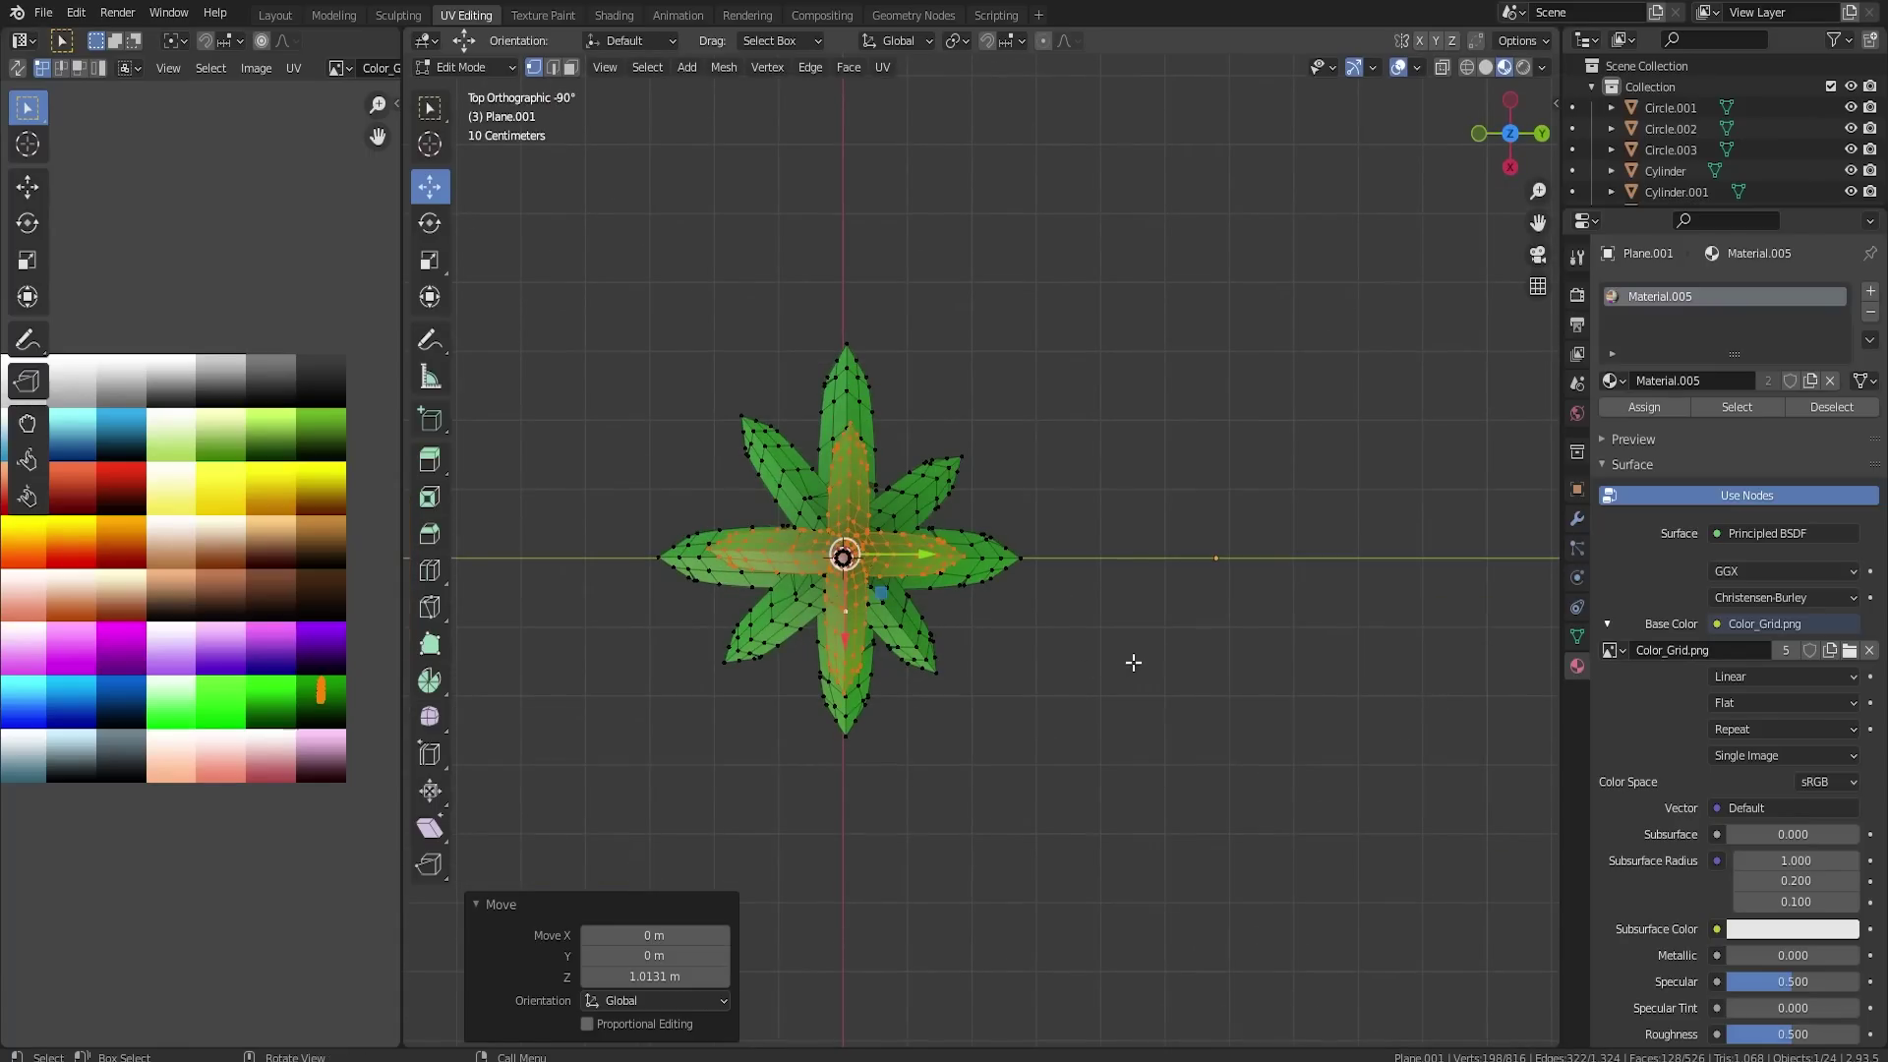
key("r")
left_click(1090, 443)
key("KP_3")
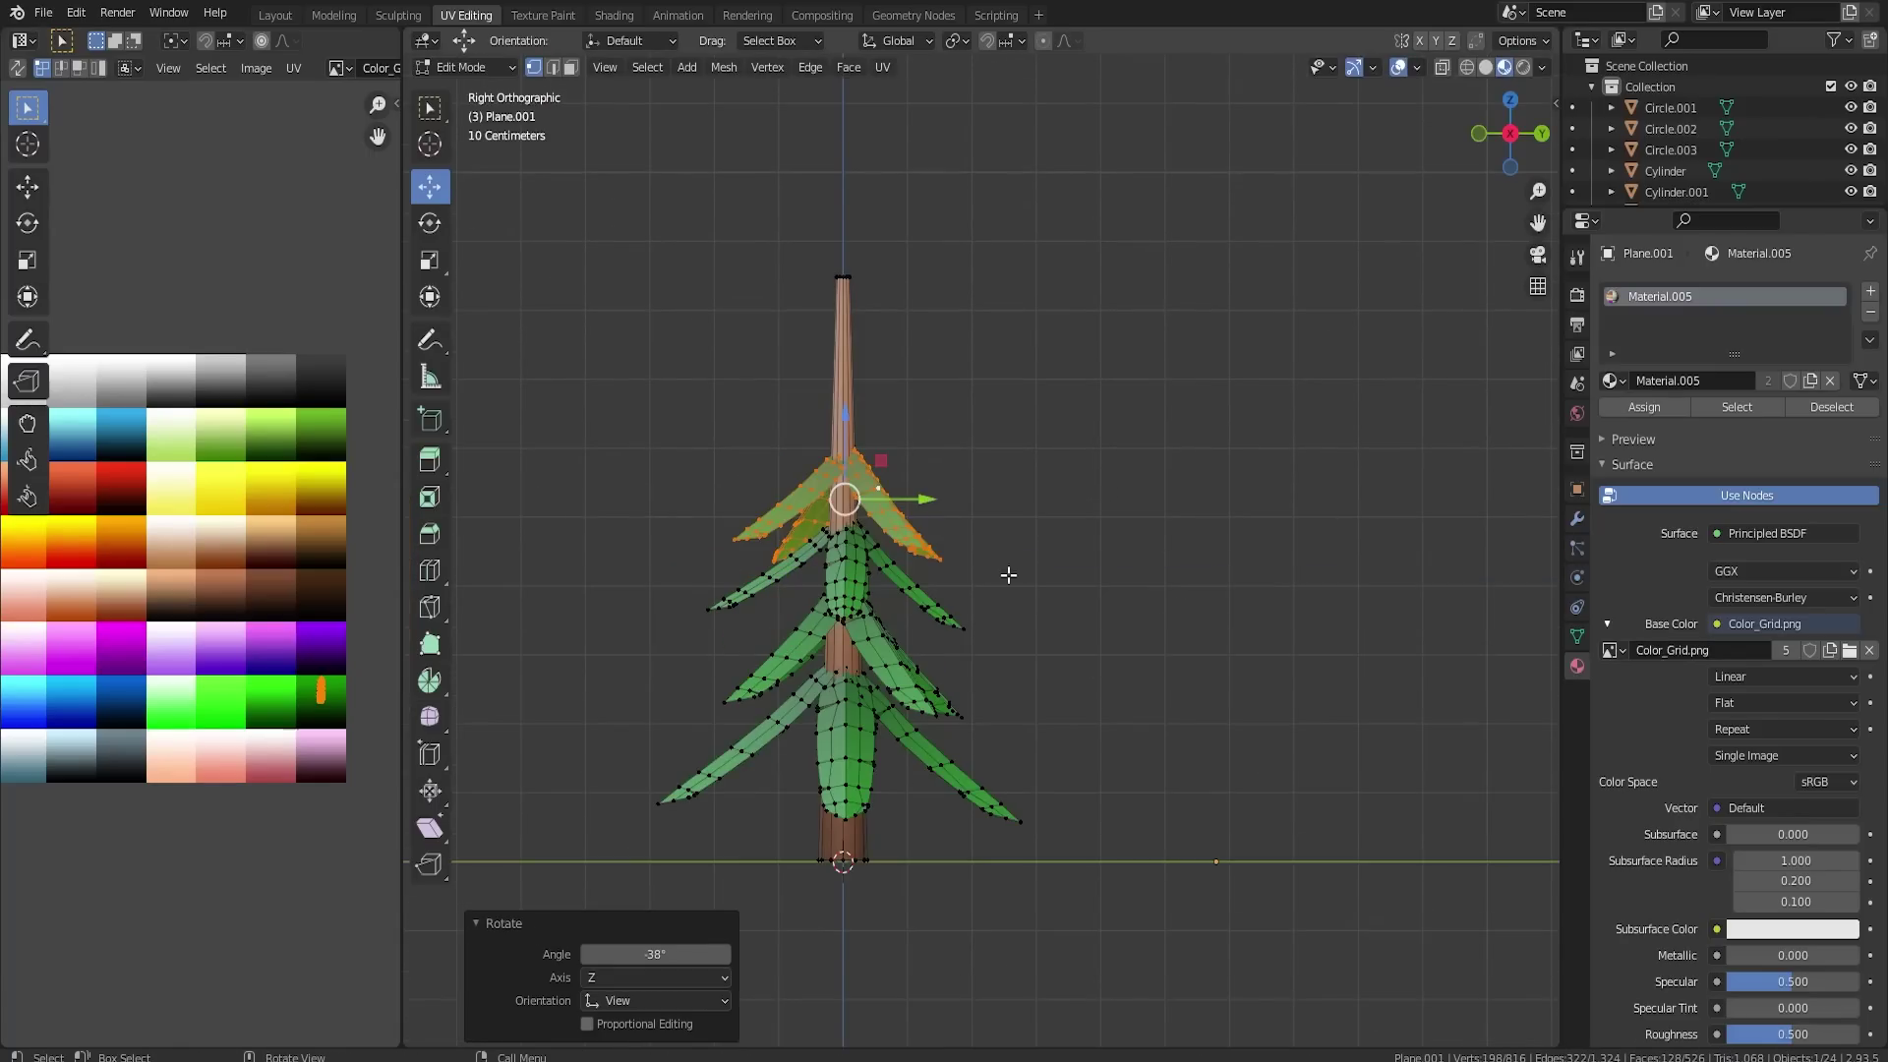
- Scale the fourth leaf tier to suit the narrowing trunk and check the layered tree in Object Mode
middle_click_drag(1012, 599, 1095, 672)
key("s")
left_click(1121, 603)
scroll(1095, 672, "up", 4)
left_click_drag(1079, 650, 1092, 650)
middle_click_drag(1032, 644, 829, 591)
key("Tab")
scroll(972, 629, "down", 5)
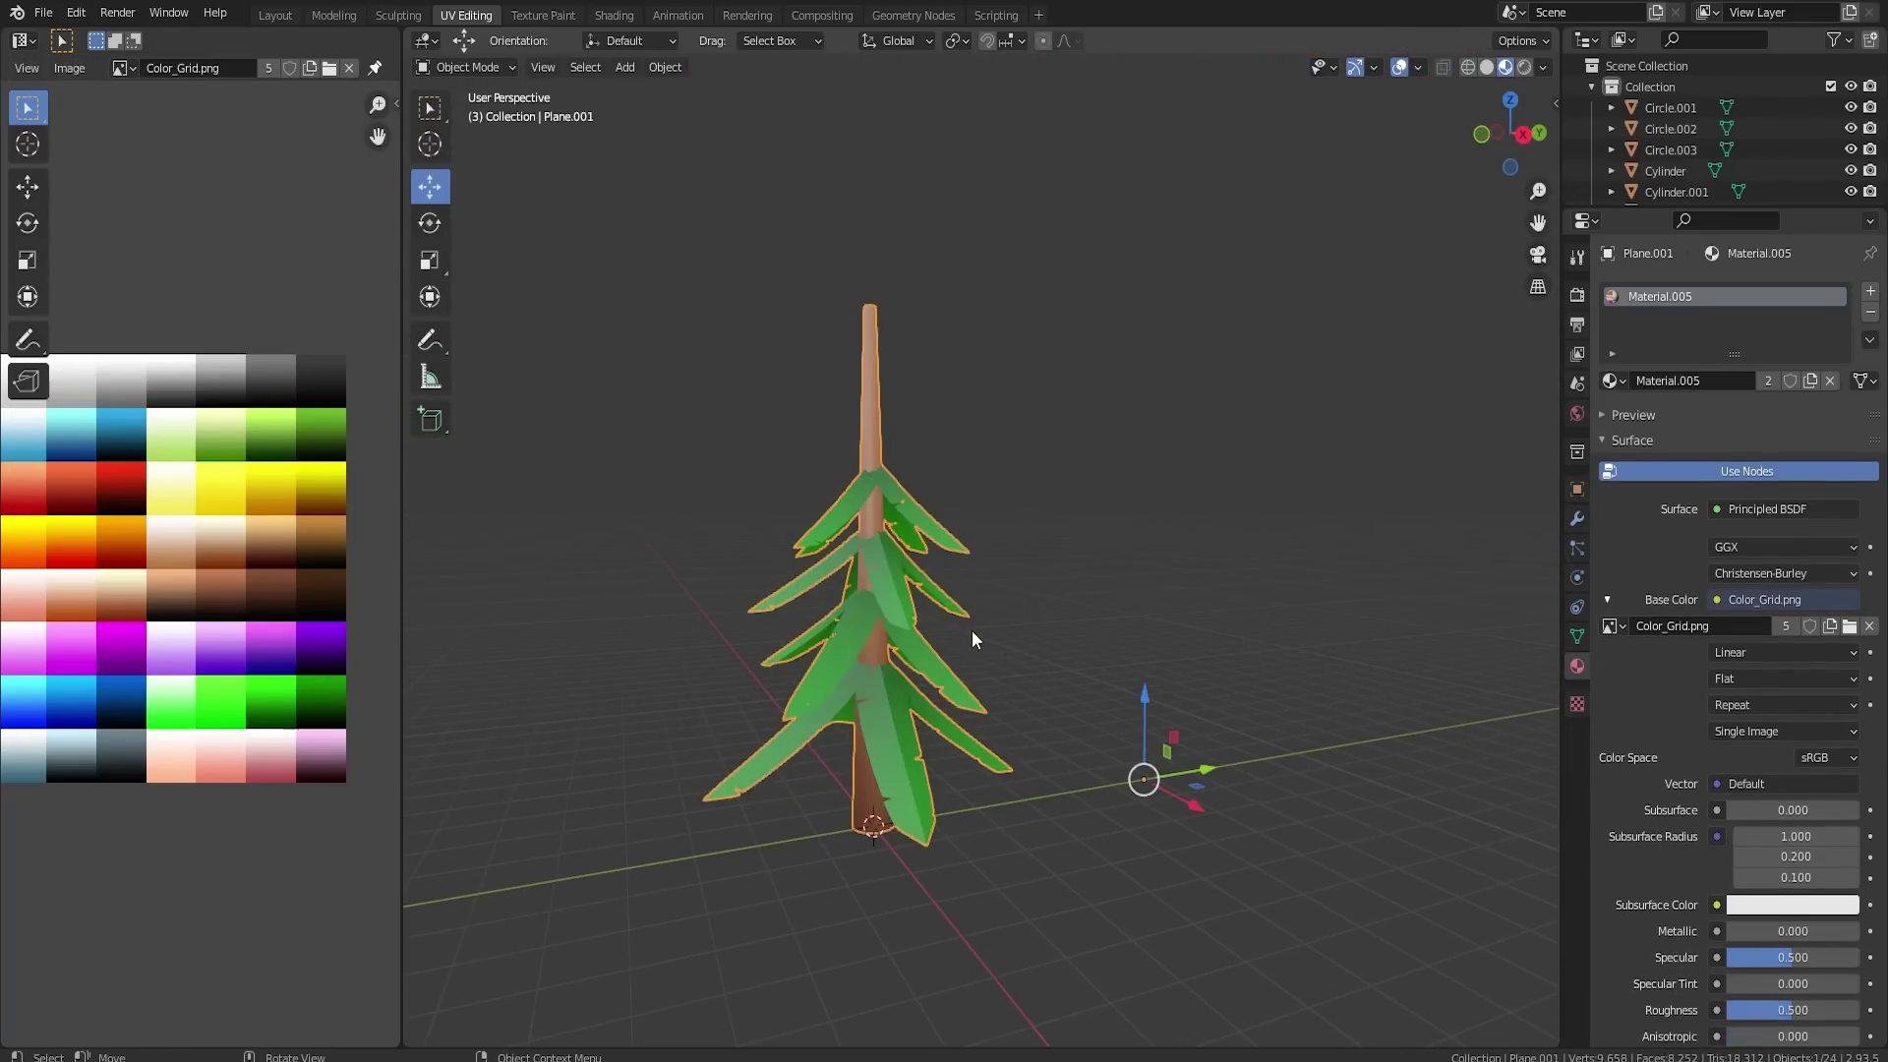
middle_click_drag(972, 629, 1084, 626)
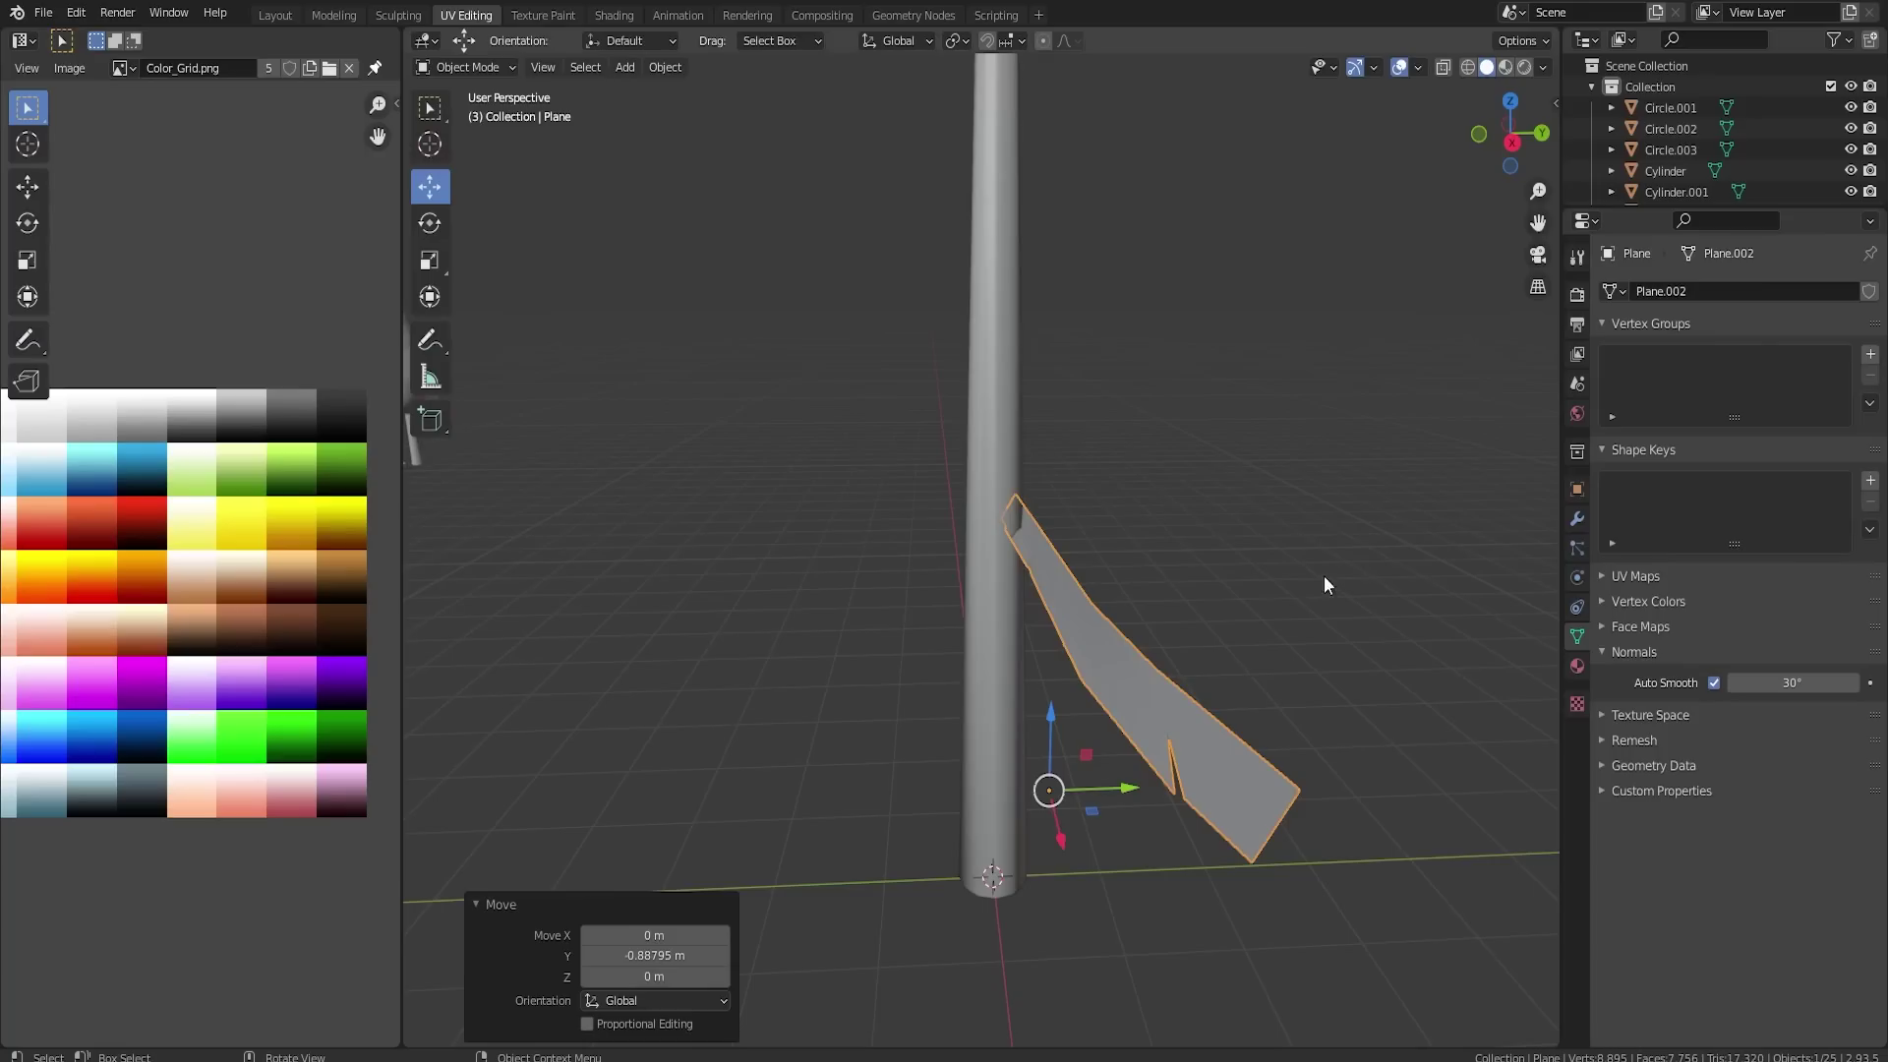
- Add a Solidify modifier to the single notched leaf beside the grey trunk
middle_click_drag(1323, 575, 912, 640)
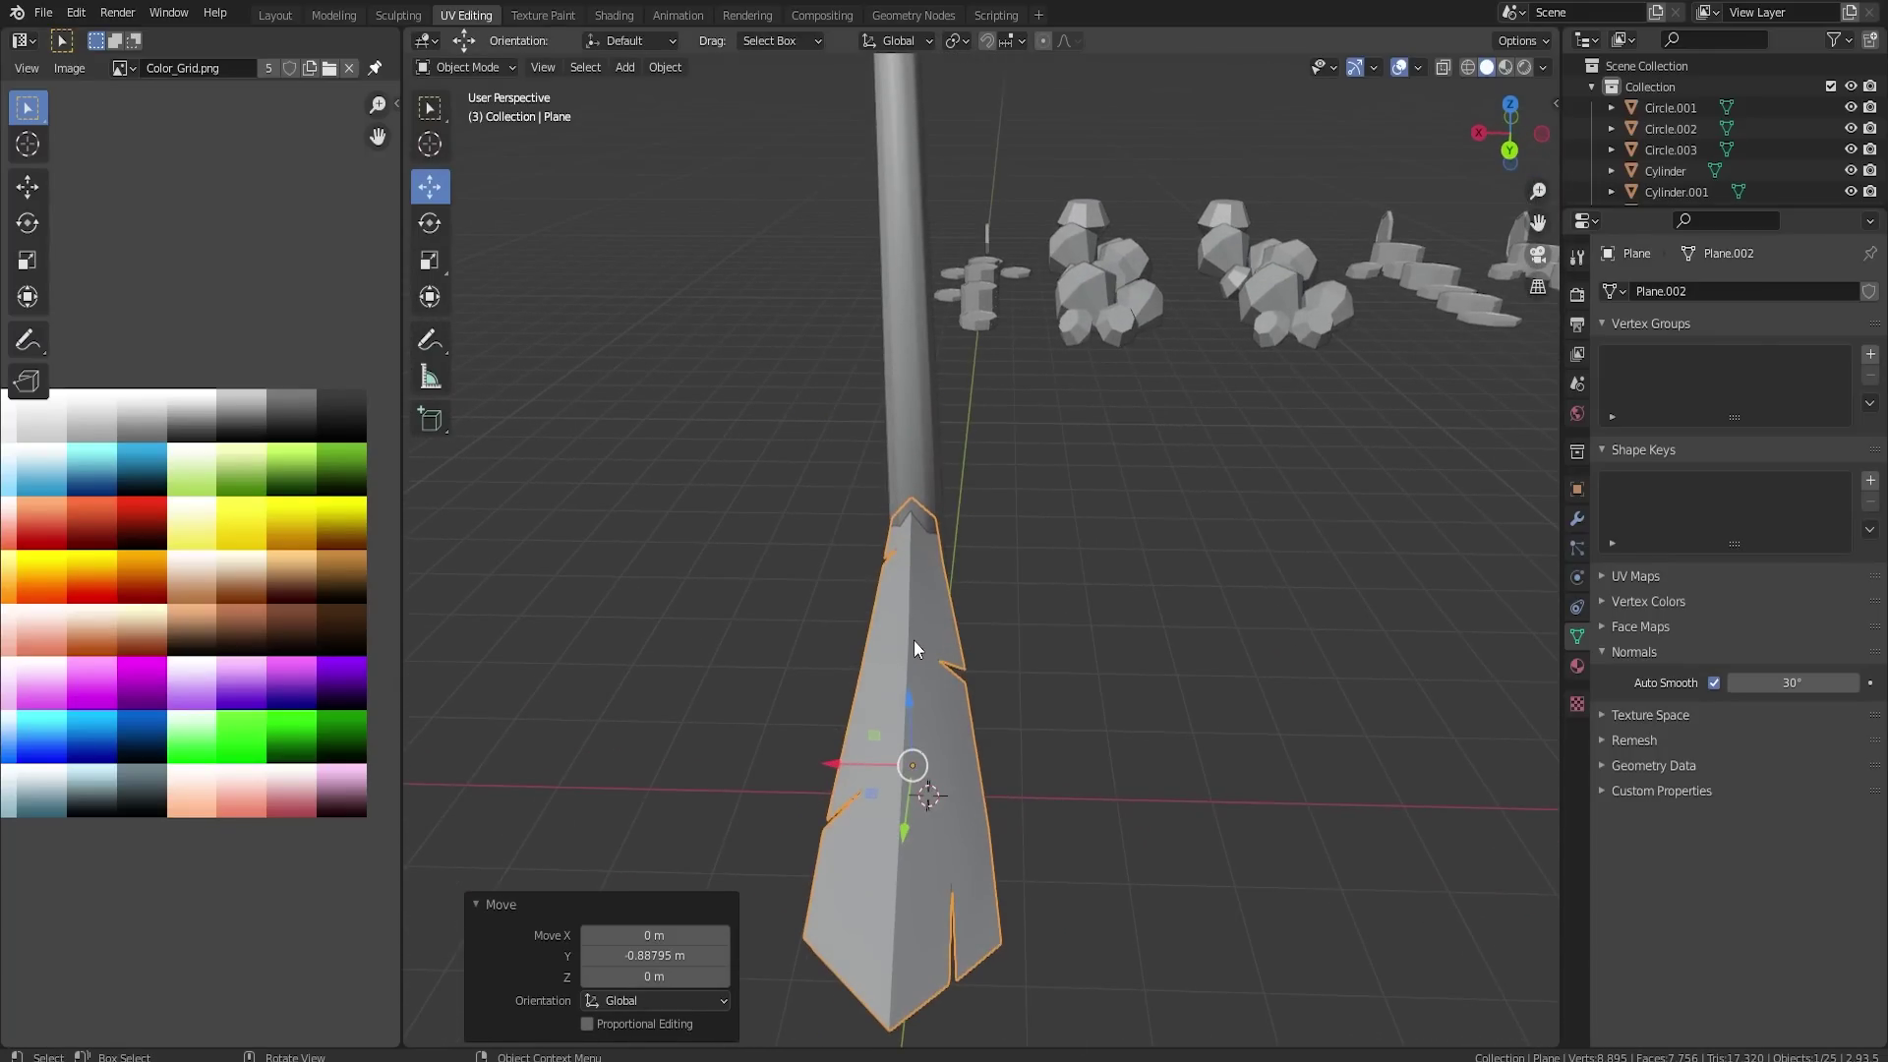
left_click(922, 664)
middle_click_drag(887, 899, 1157, 757)
left_click(1118, 855)
scroll(1156, 757, "up", 2)
middle_click_drag(1286, 783, 1198, 714, "shift")
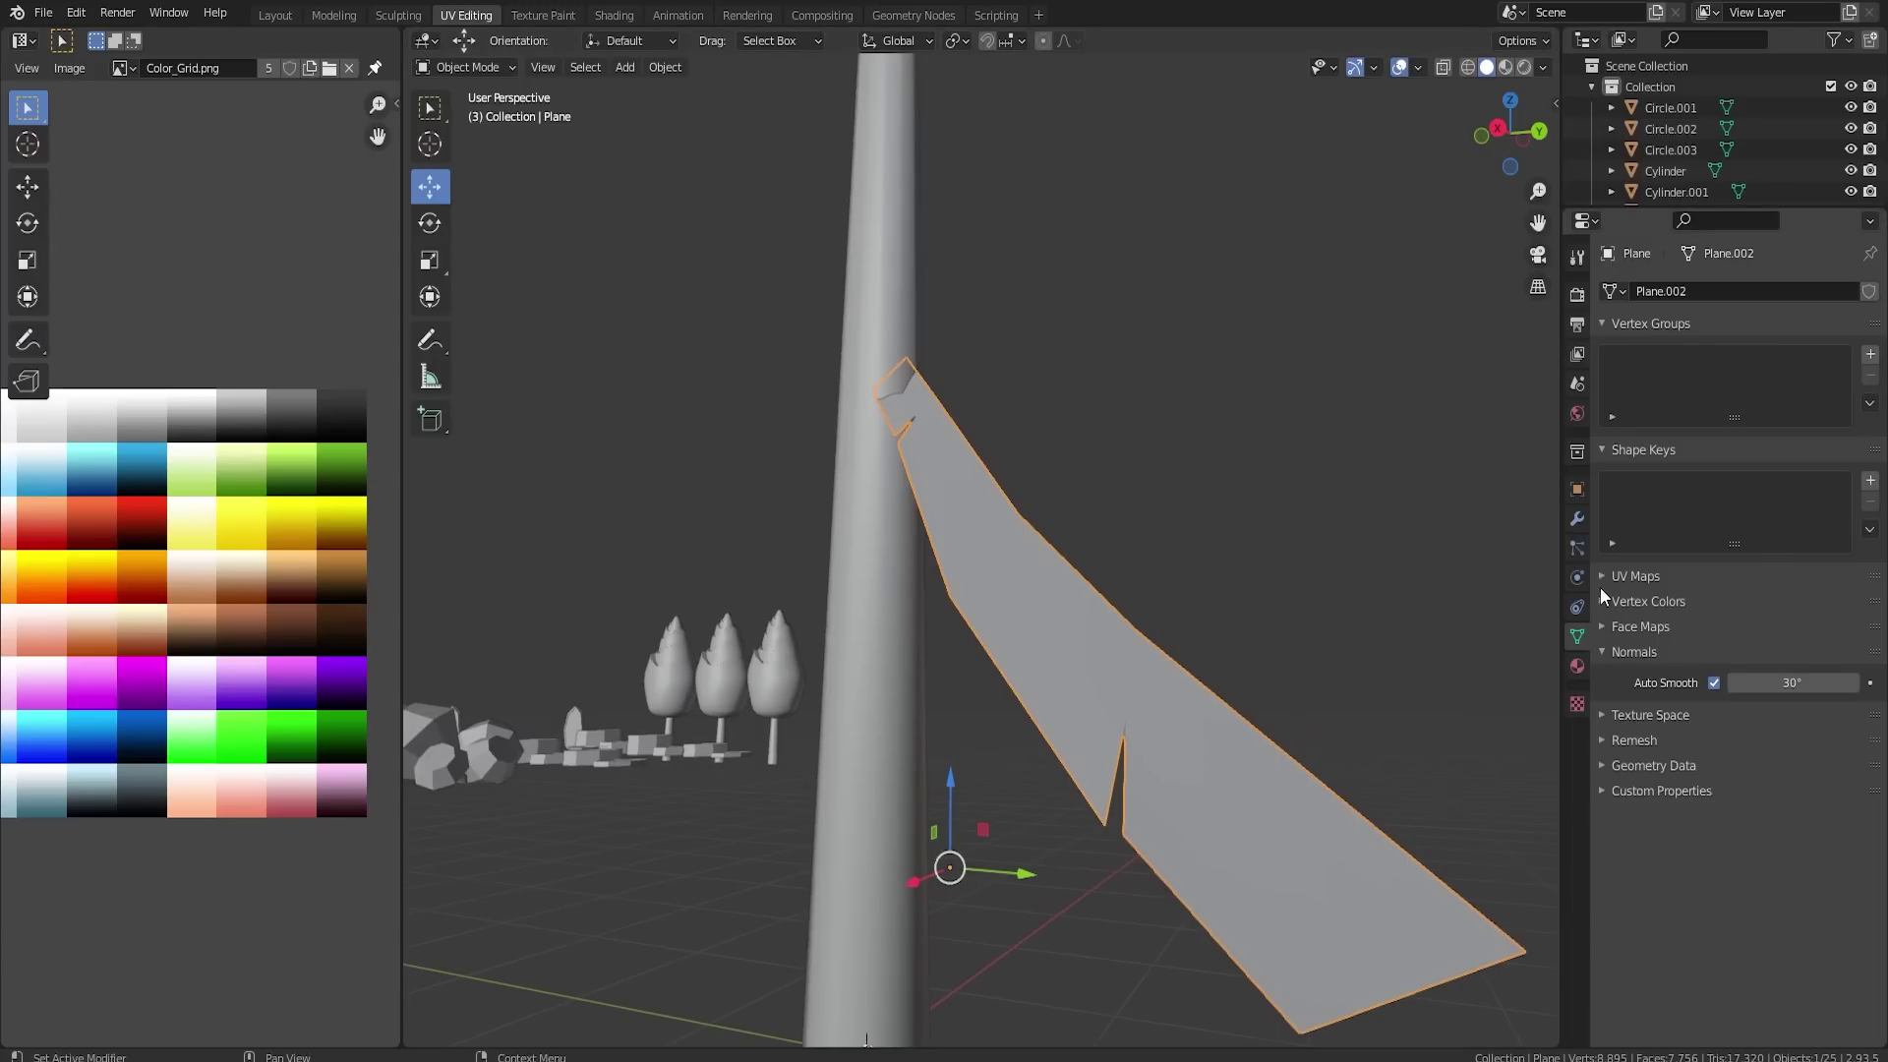
left_click(1579, 523)
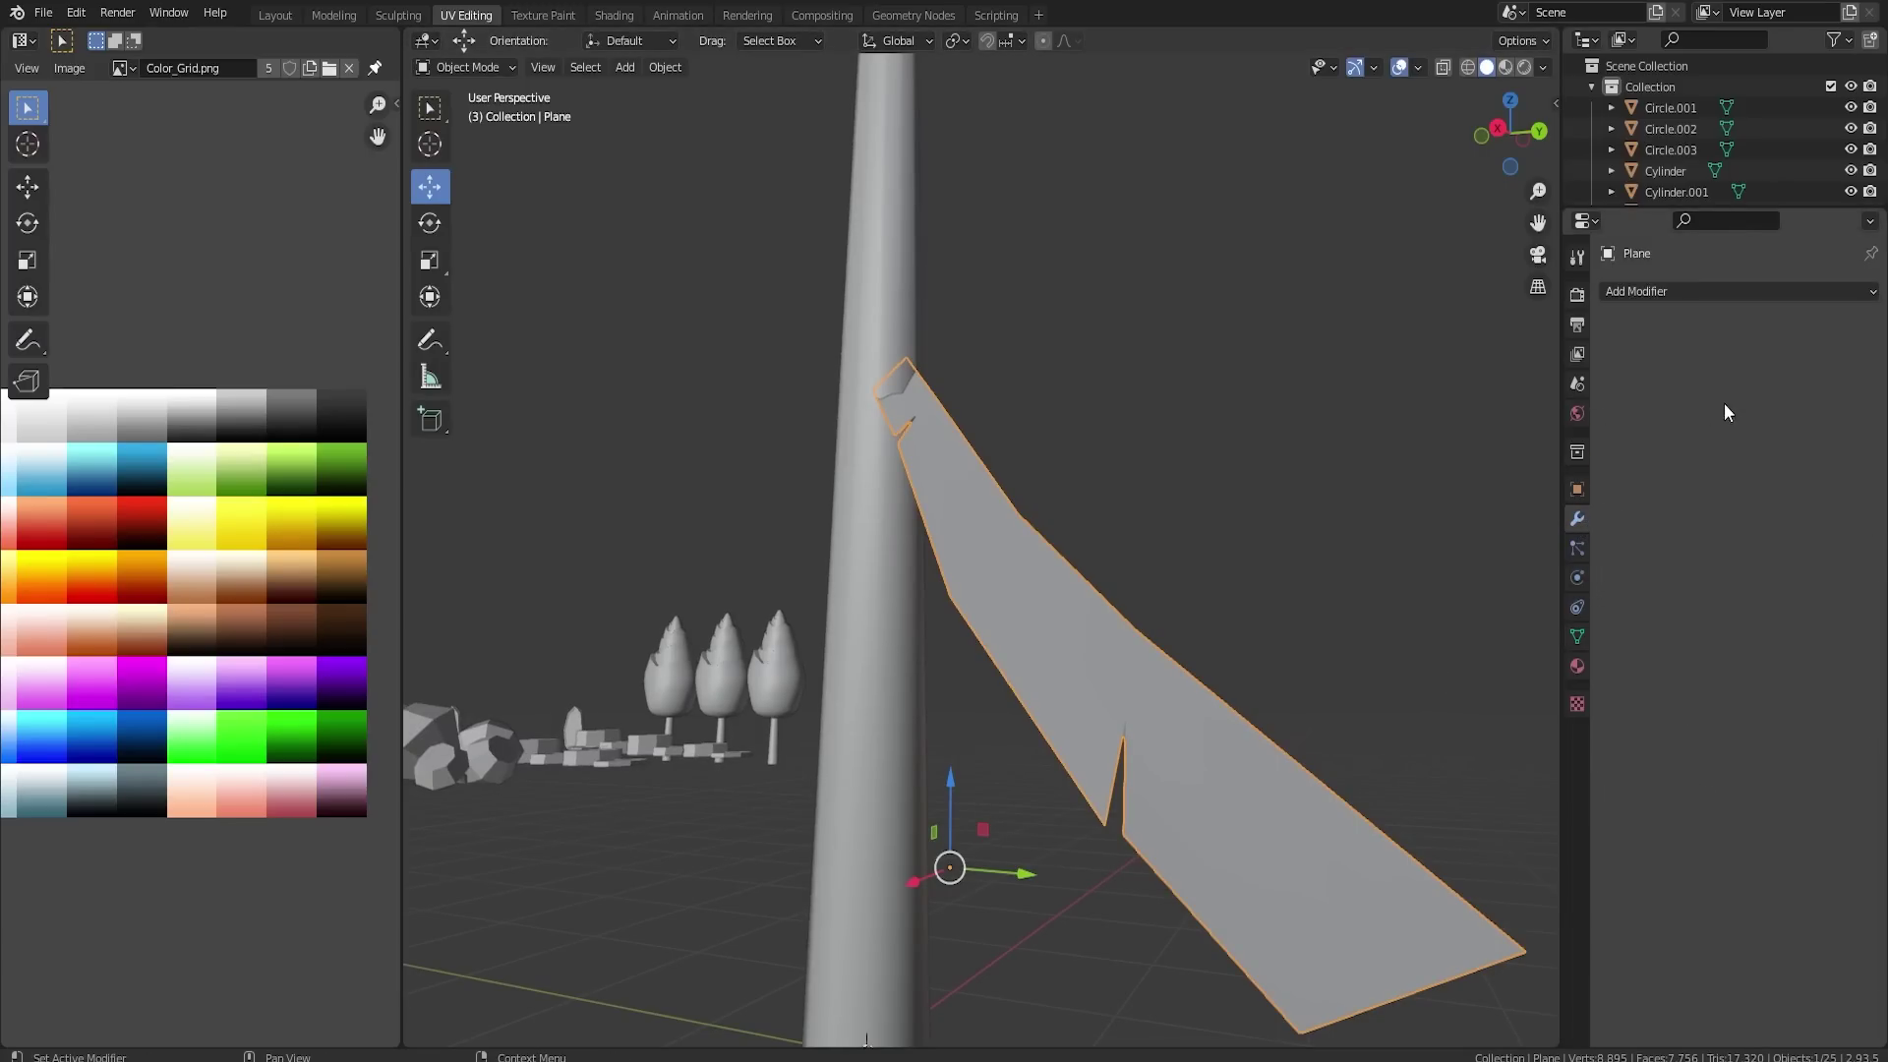
left_click(1717, 293)
left_click(1484, 651)
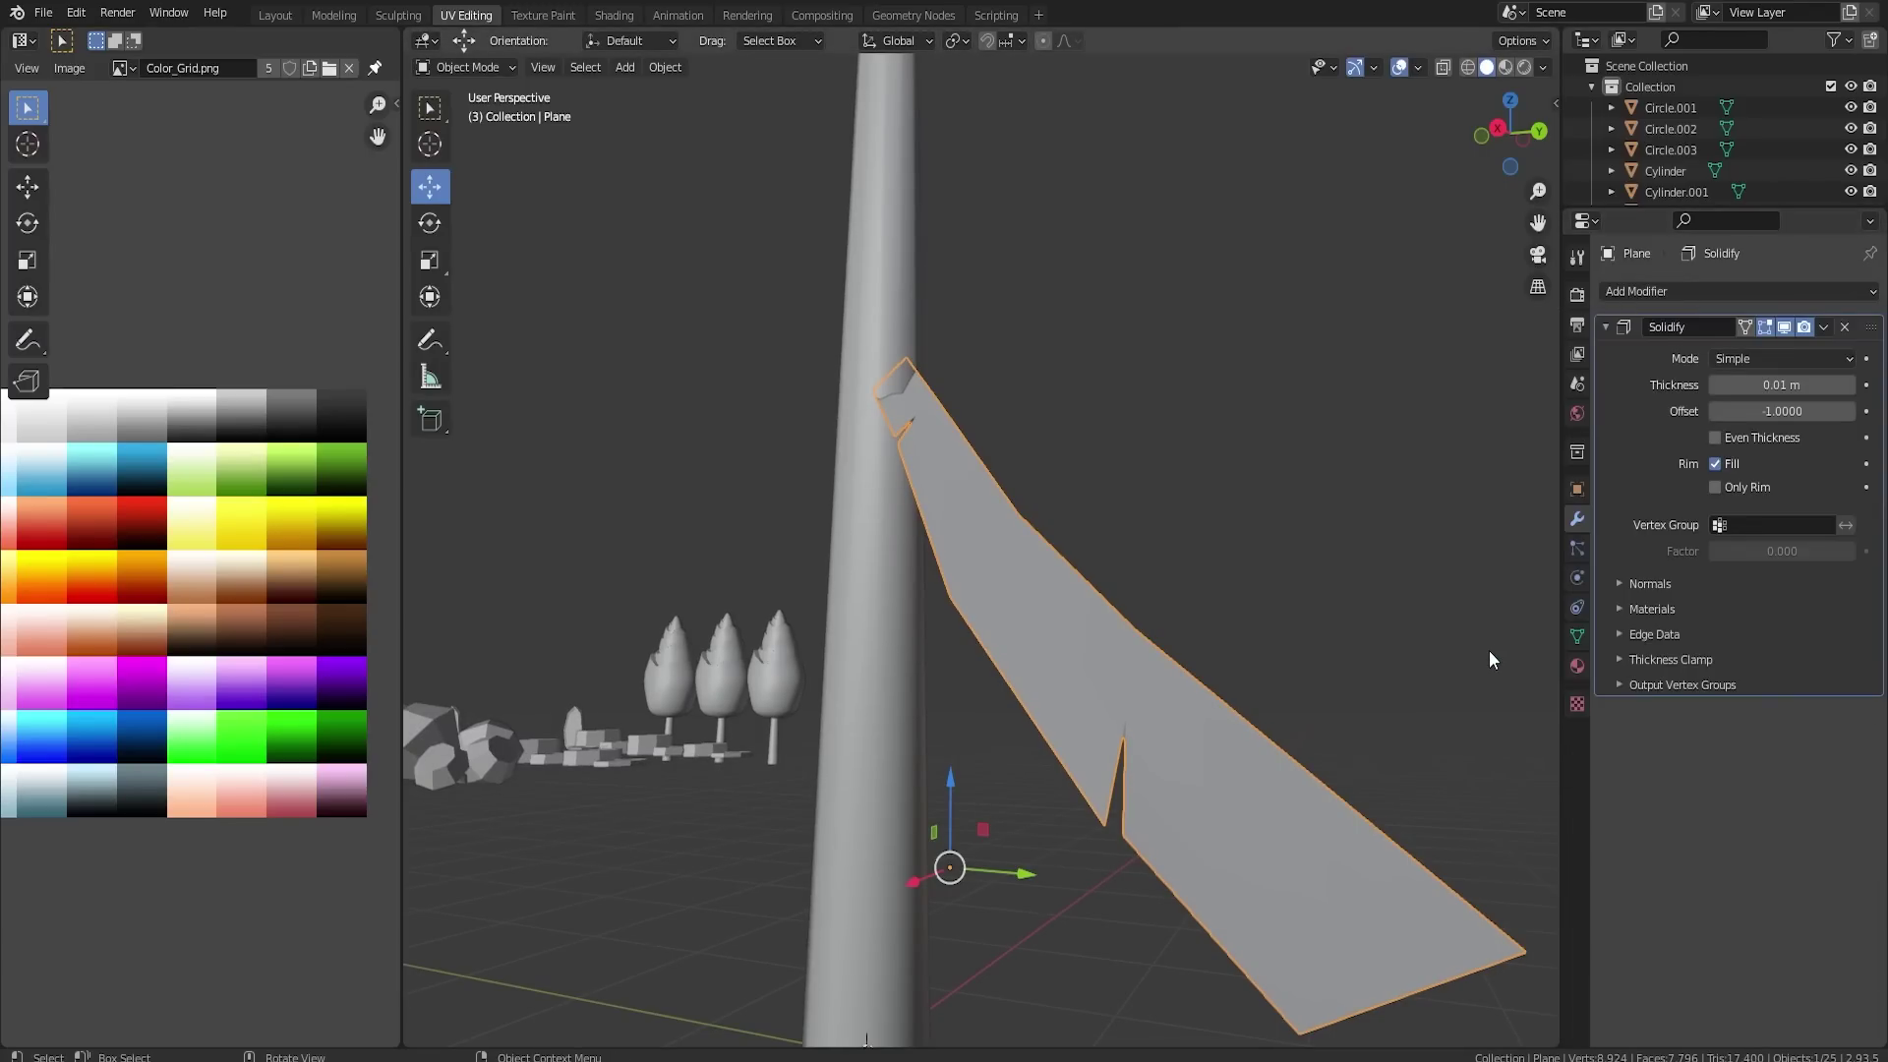
- Try a Solidify thickness of 0.1 m on the leaf and examine its edges
mouse_move(1781, 385)
left_mouse_down()
mouse_move(1863, 384)
mouse_move(1775, 386)
left_mouse_up()
left_click(1814, 386)
type("1")
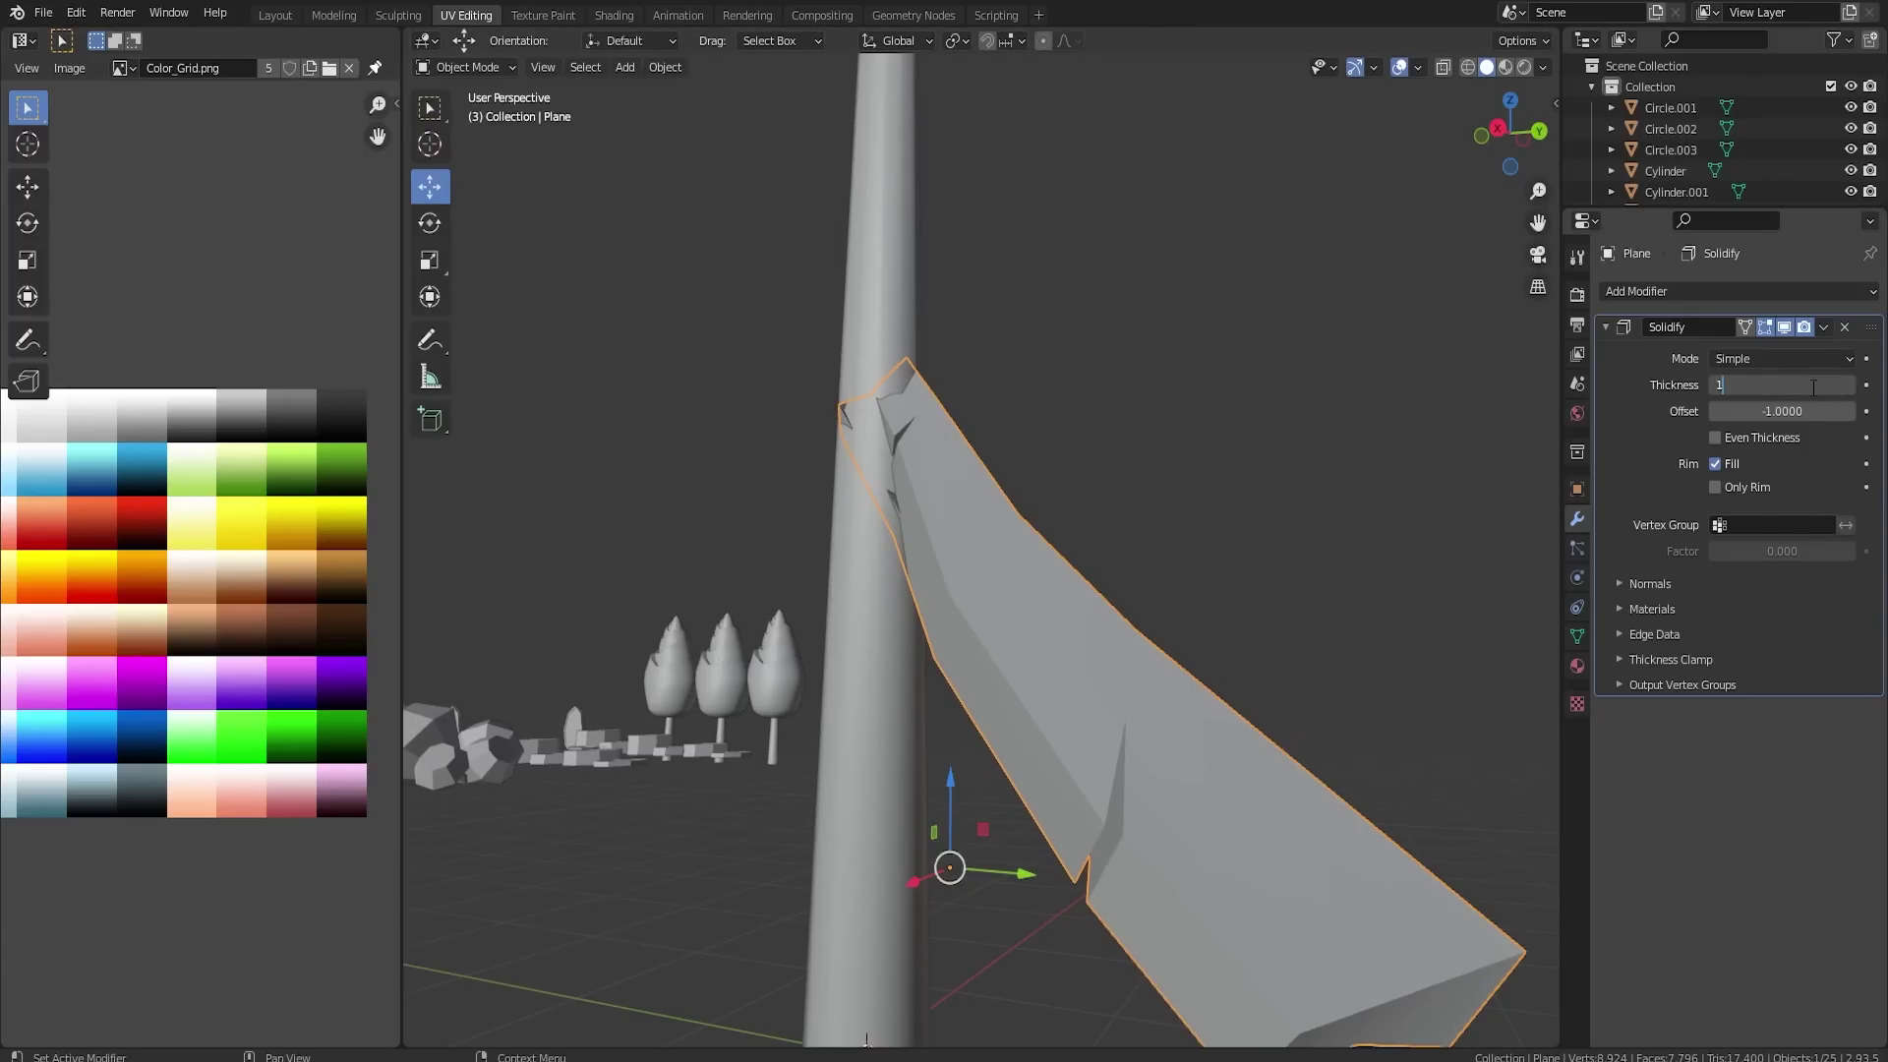
type("0")
key("Return")
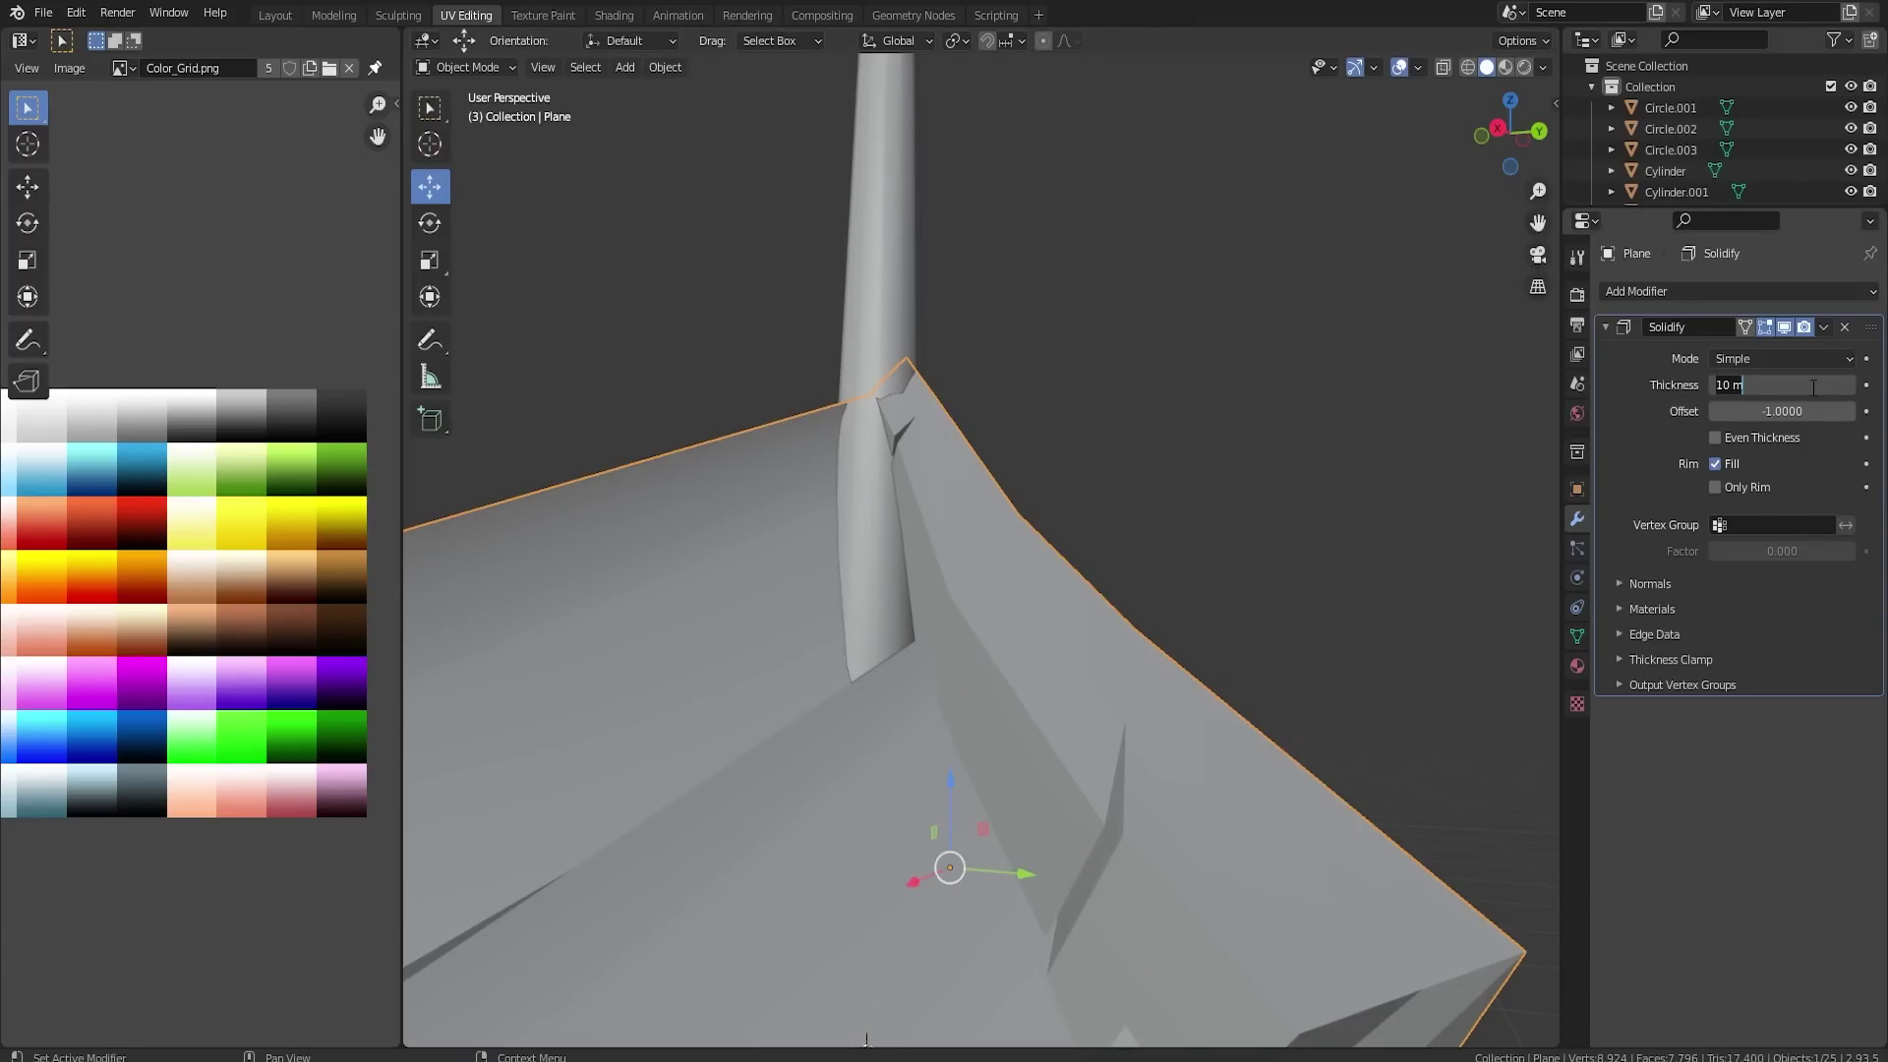
key("Return")
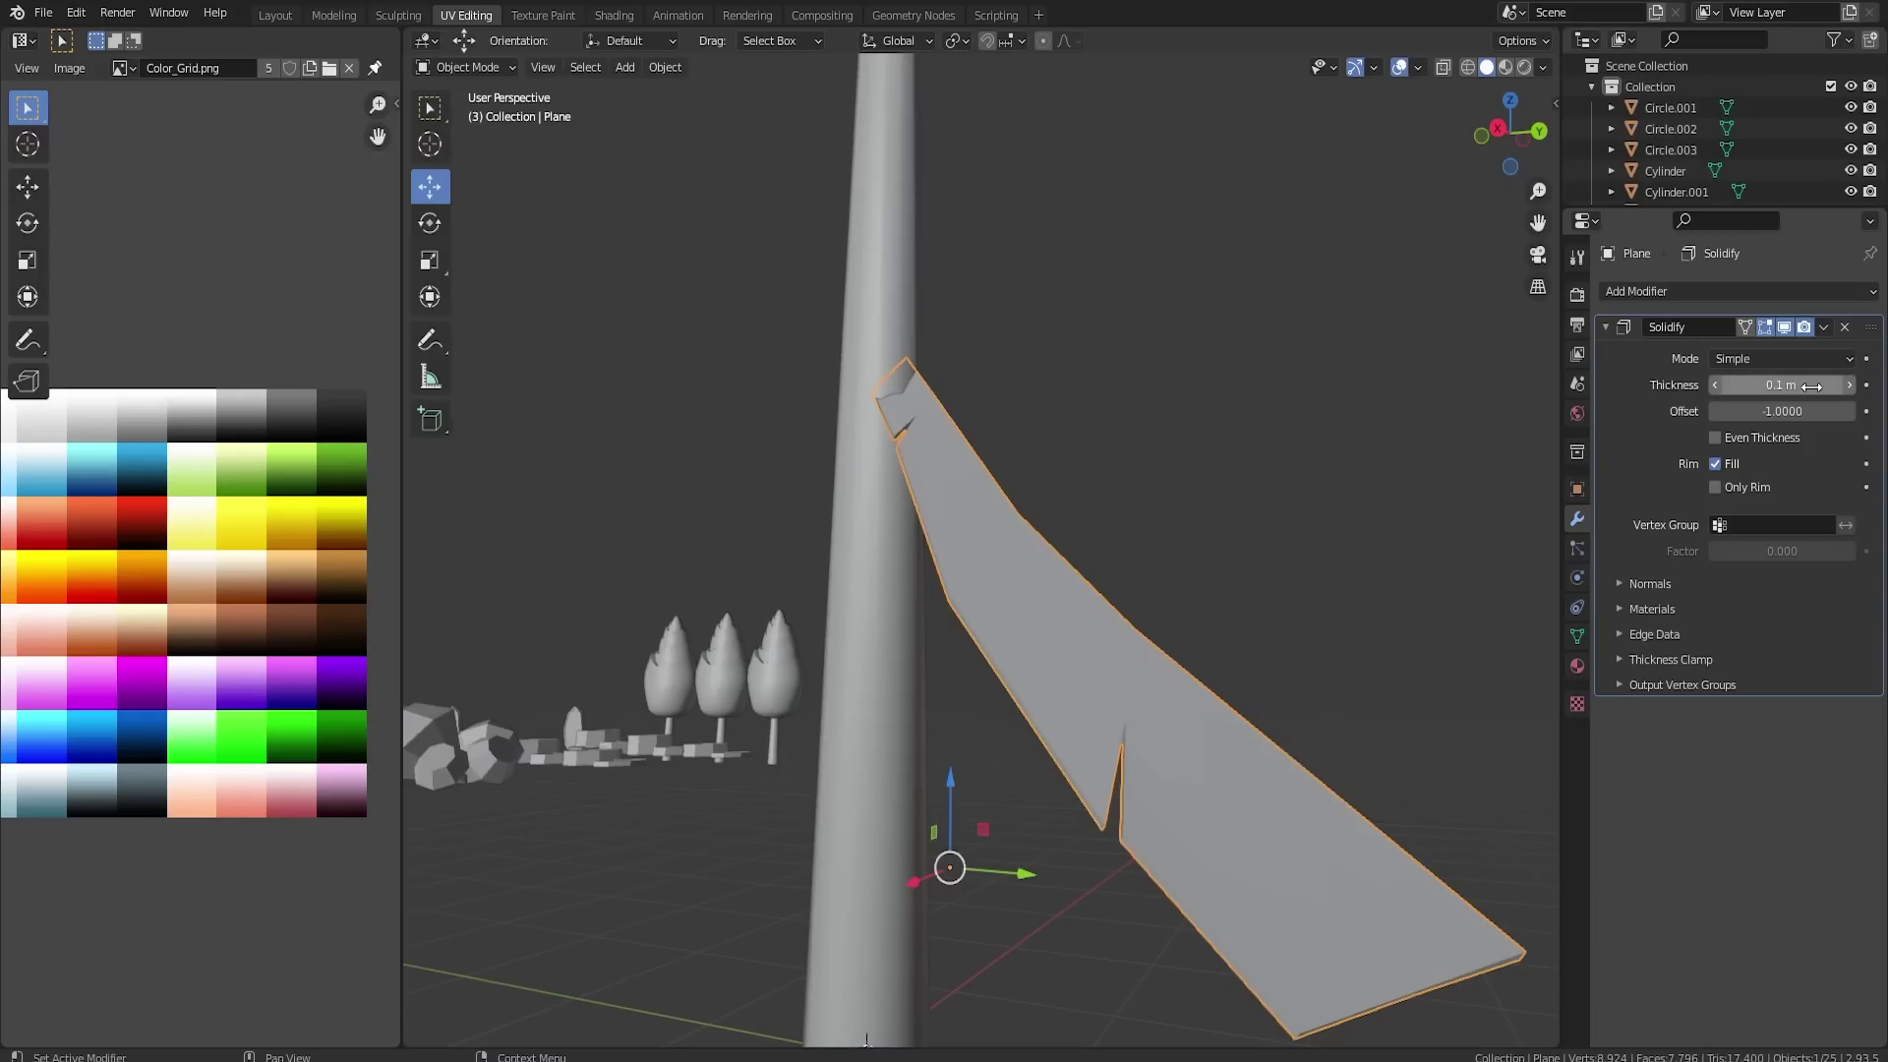
middle_click_drag(1366, 497, 1416, 561)
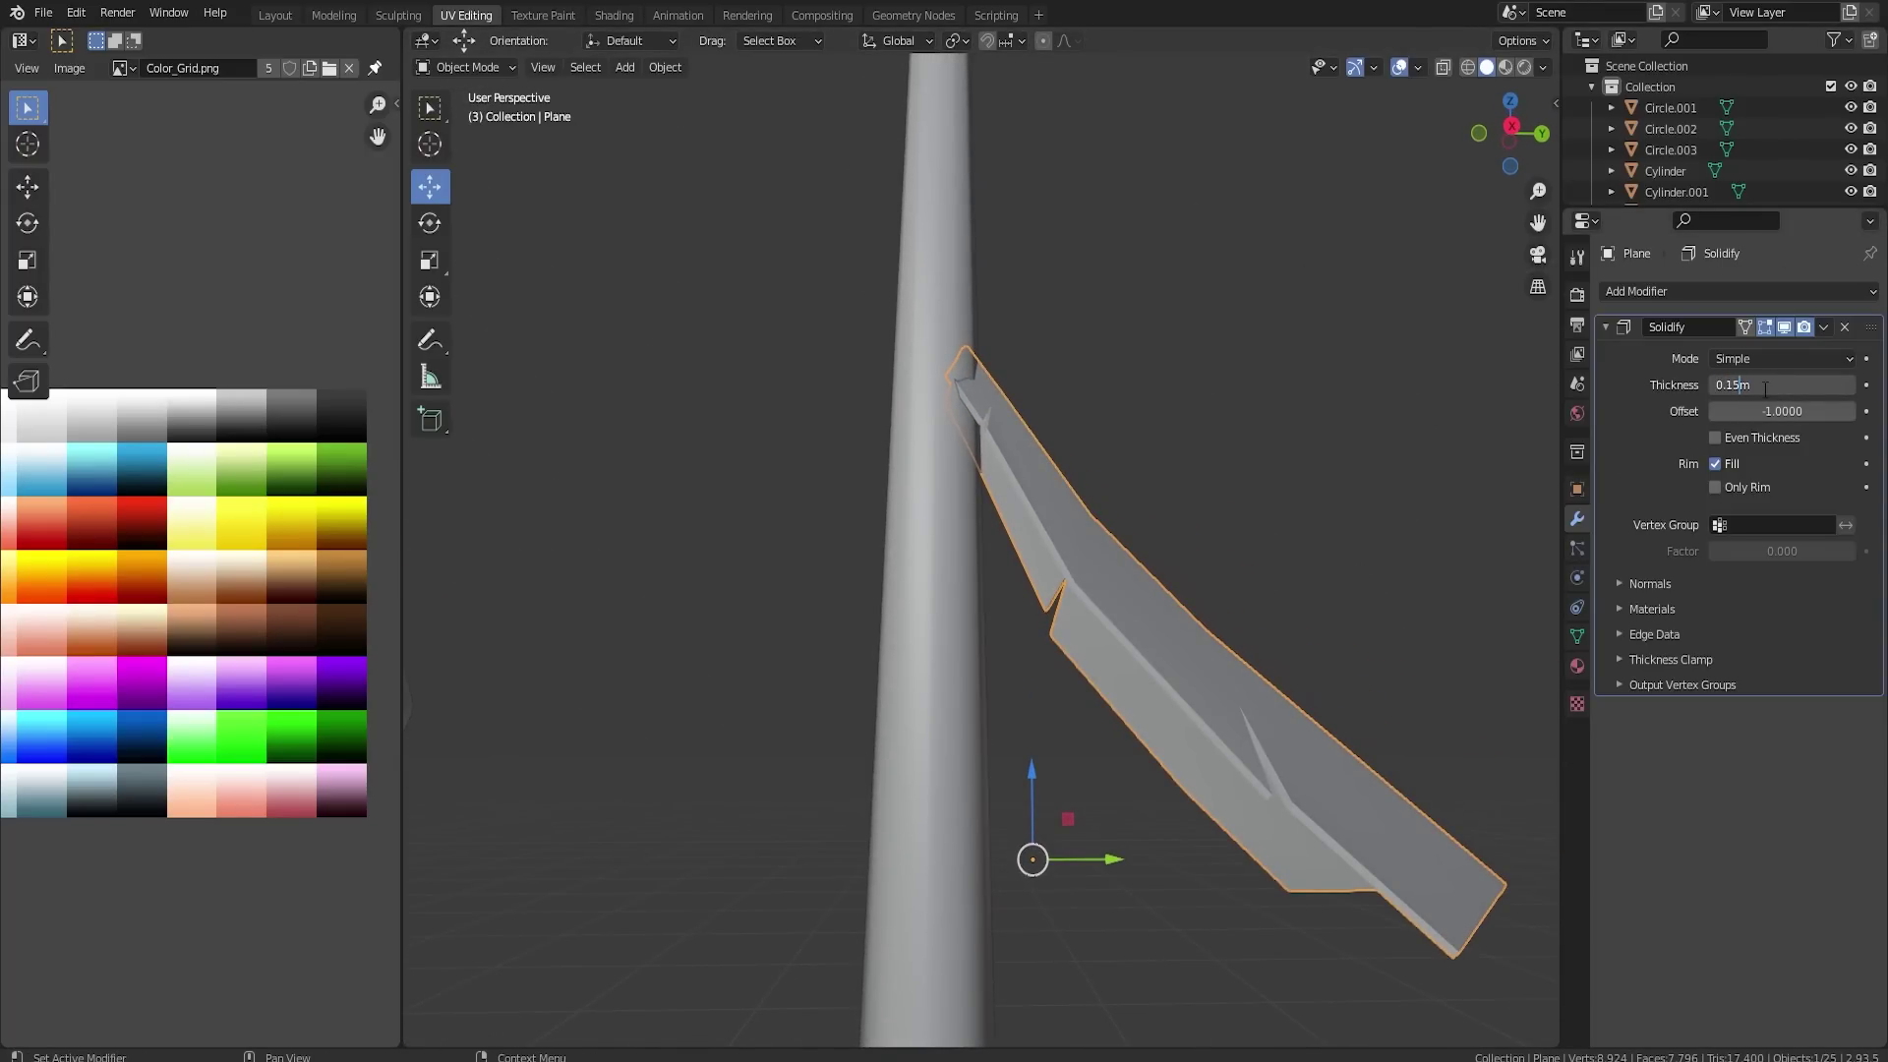
- Set the leaf's Solidify thickness to 0.15 m and check the thickened mesh in Edit and Object Mode
left_click(1765, 389)
type("0.15m")
key("Return")
middle_click_drag(1355, 453, 1213, 494)
key("Tab")
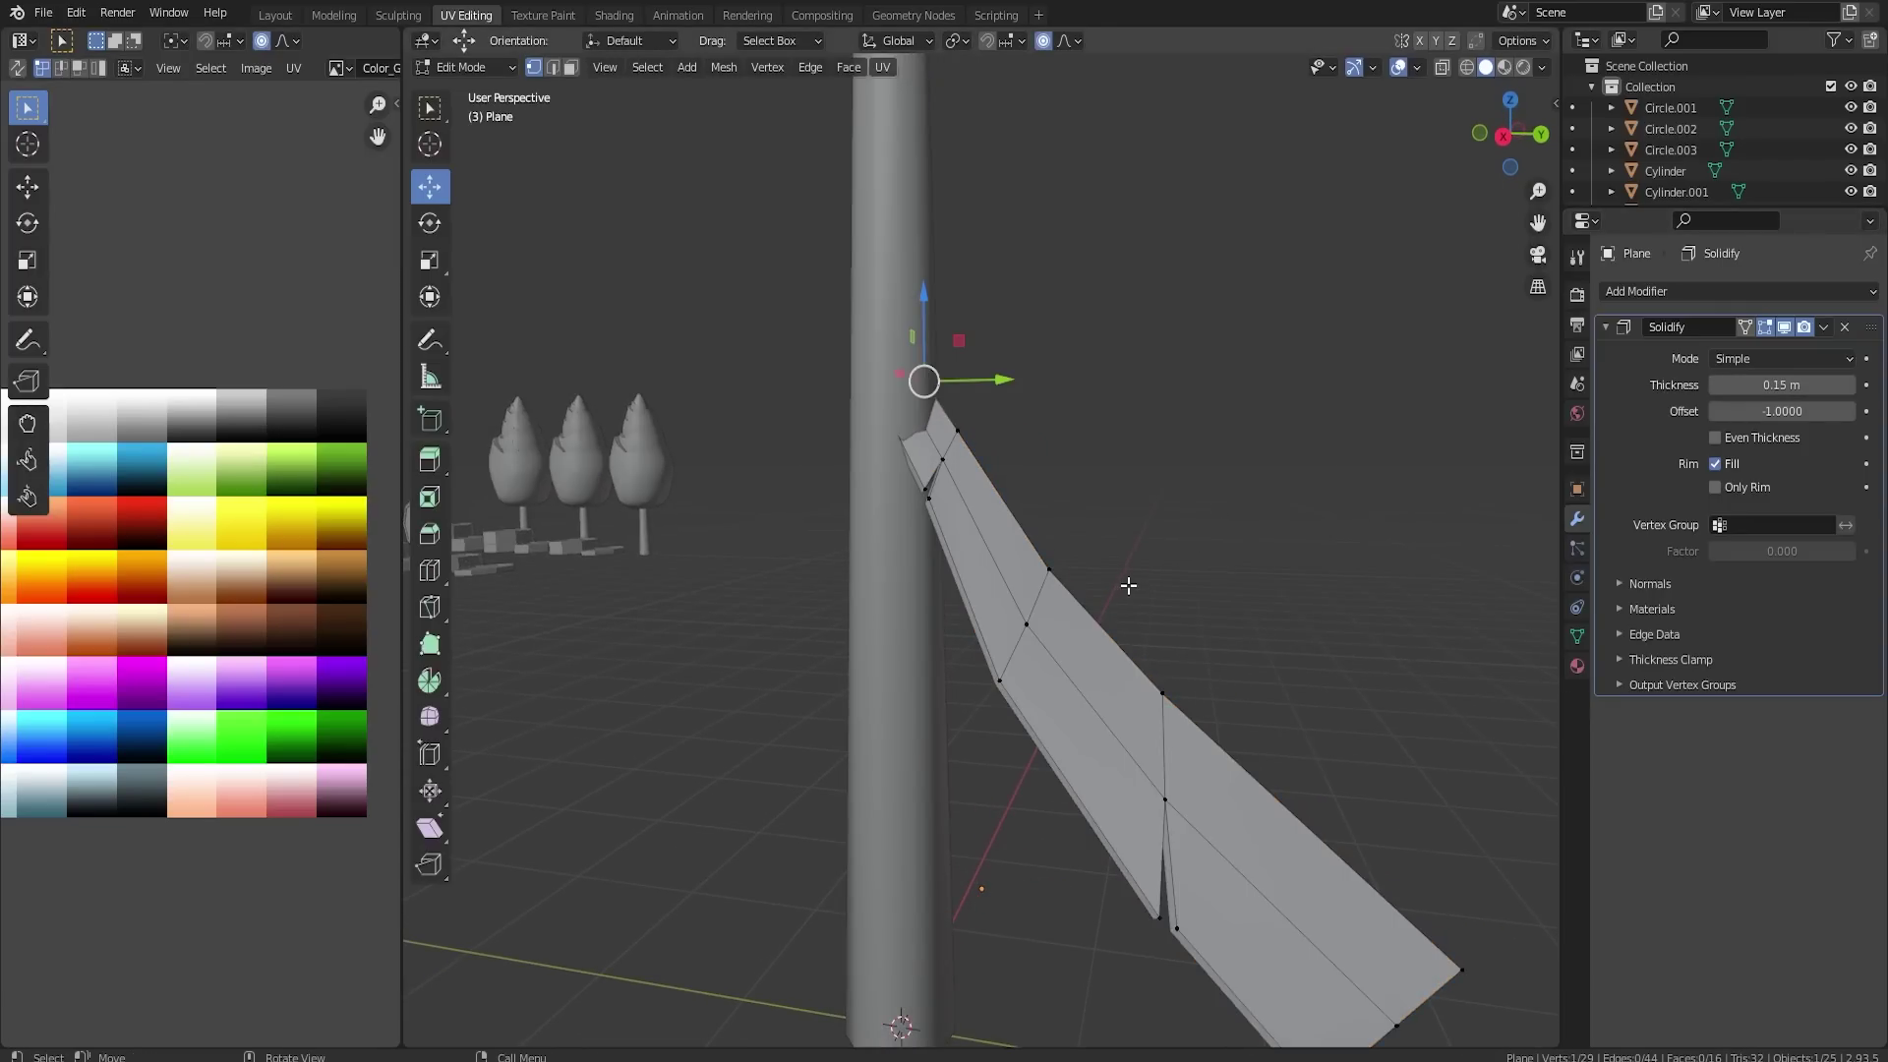
key("Tab")
middle_click_drag(1128, 586, 1284, 613)
scroll(1337, 581, "down", 4)
scroll(1284, 613, "up", 3)
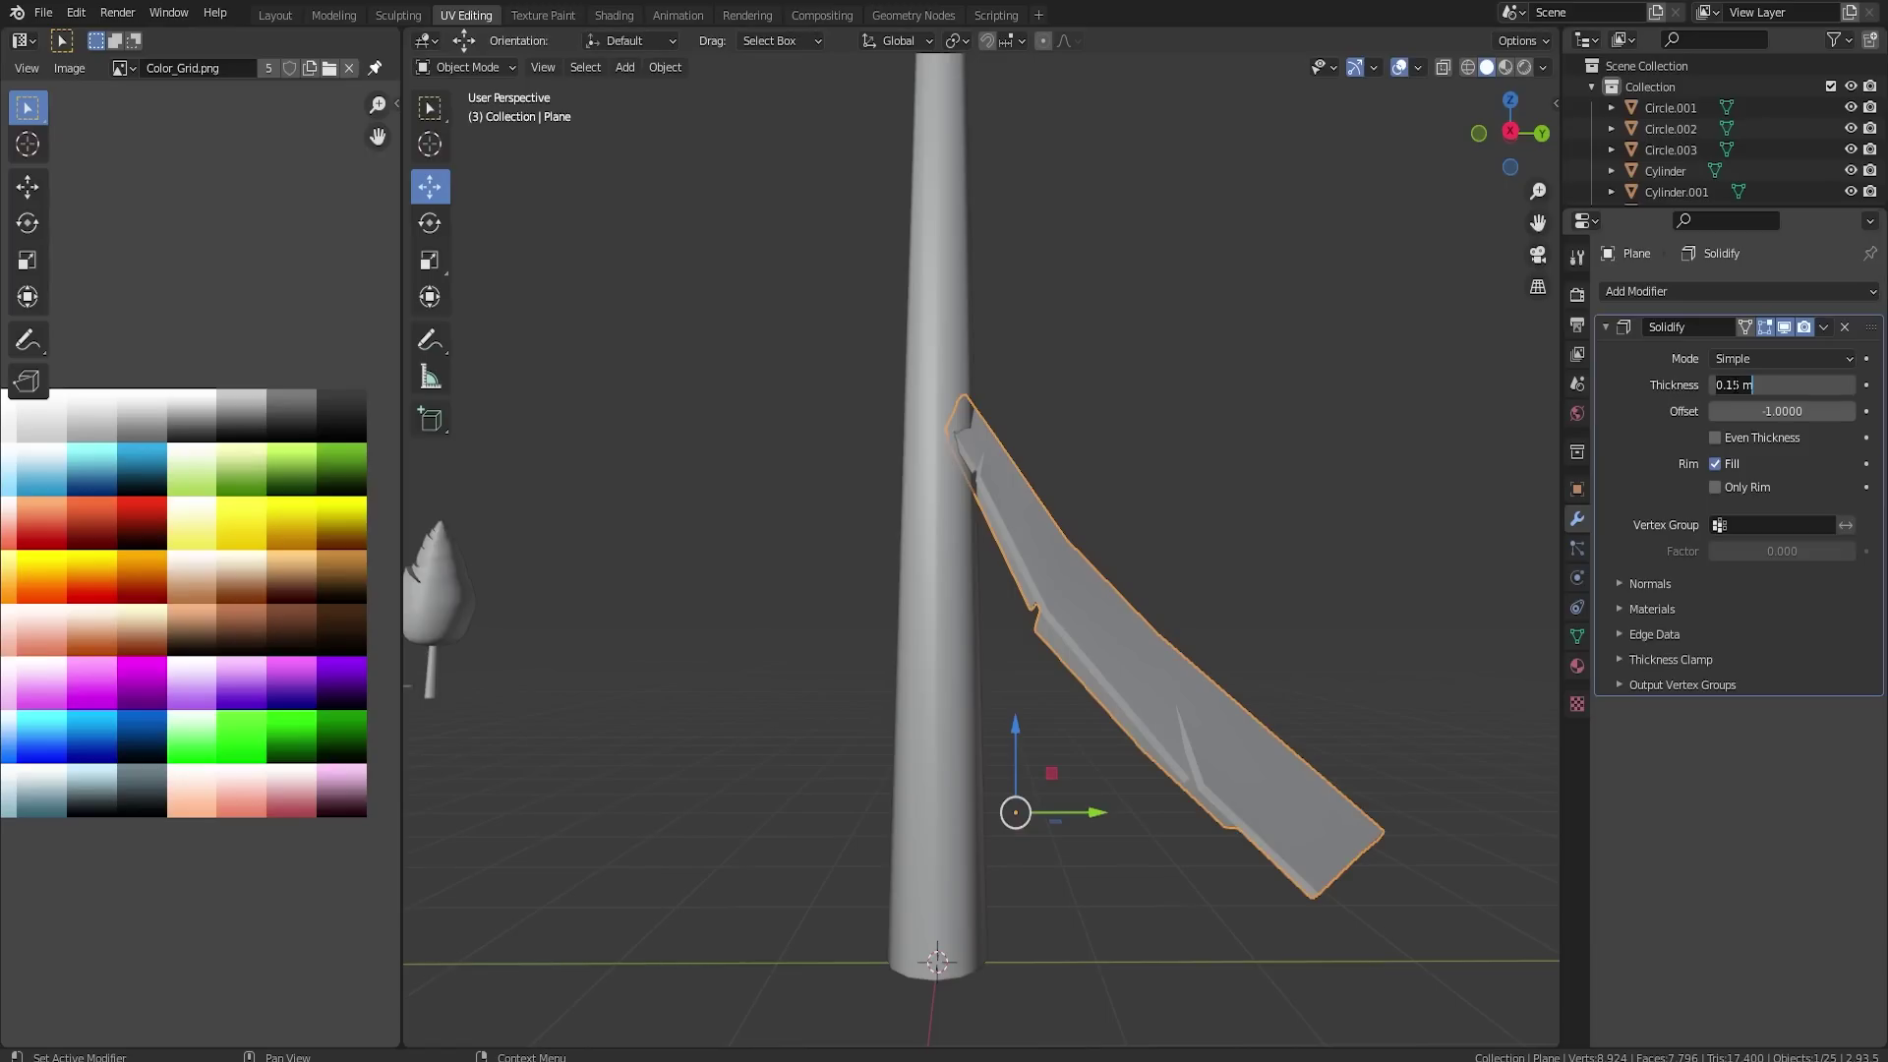
- Try other Solidify thickness values on the leaf and examine its underside
type("5")
key("Return")
middle_click_drag(1224, 462, 1180, 453)
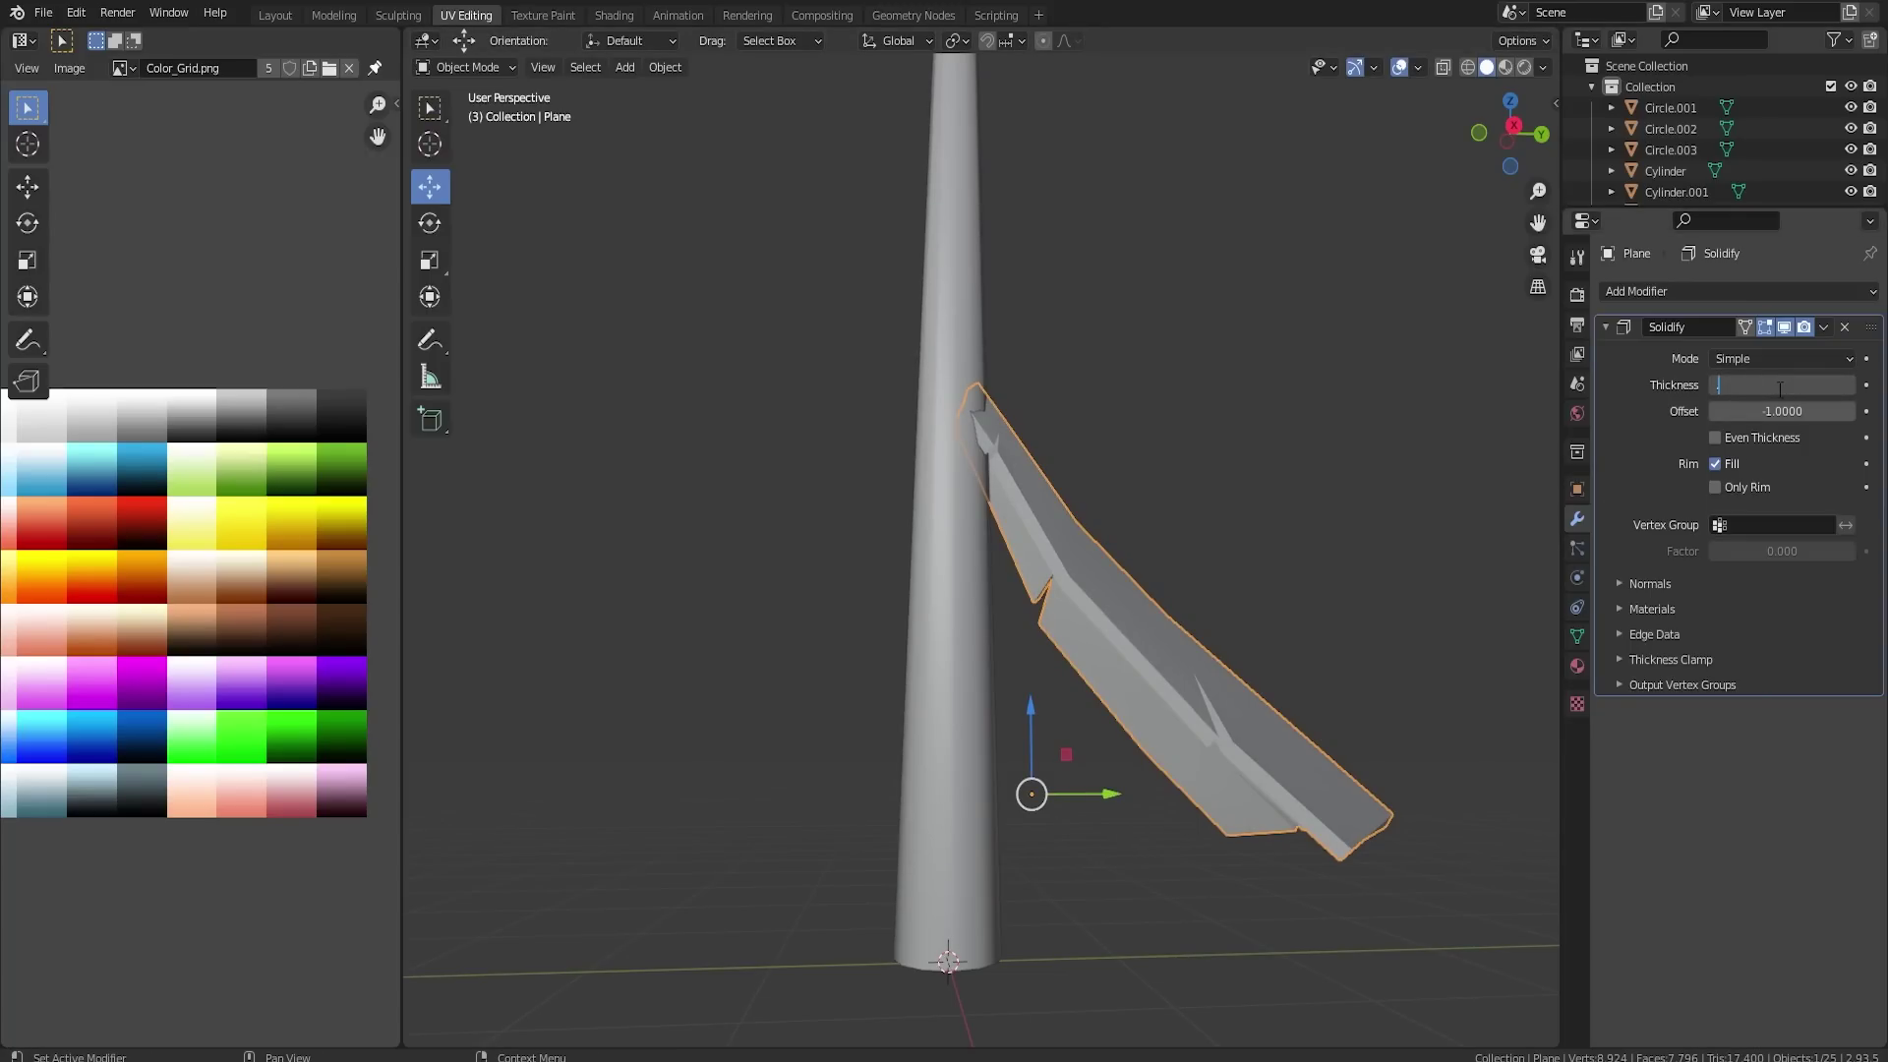
key("Return")
middle_click_drag(1366, 409, 1173, 507)
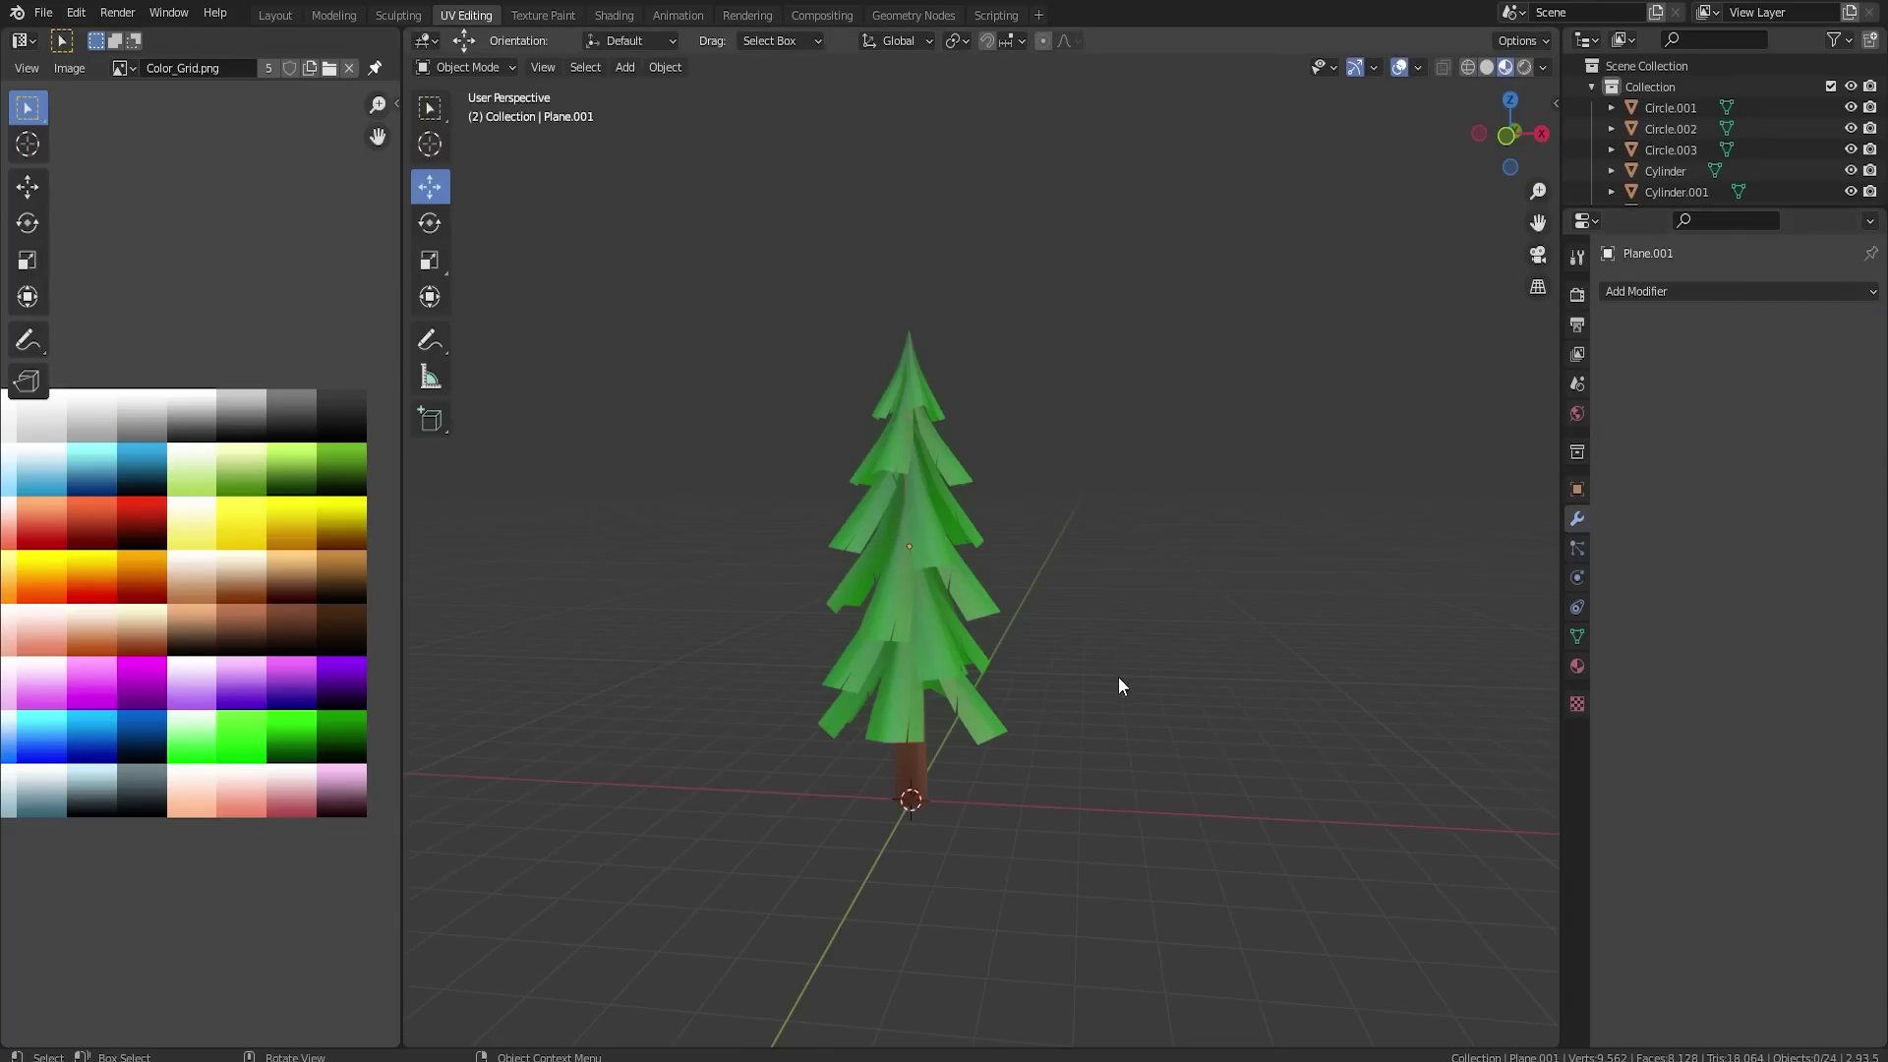
- Select the coloured tree's foliage without the trunk and stretch it to about 1.475 along Z
middle_click_drag(1118, 677, 878, 603)
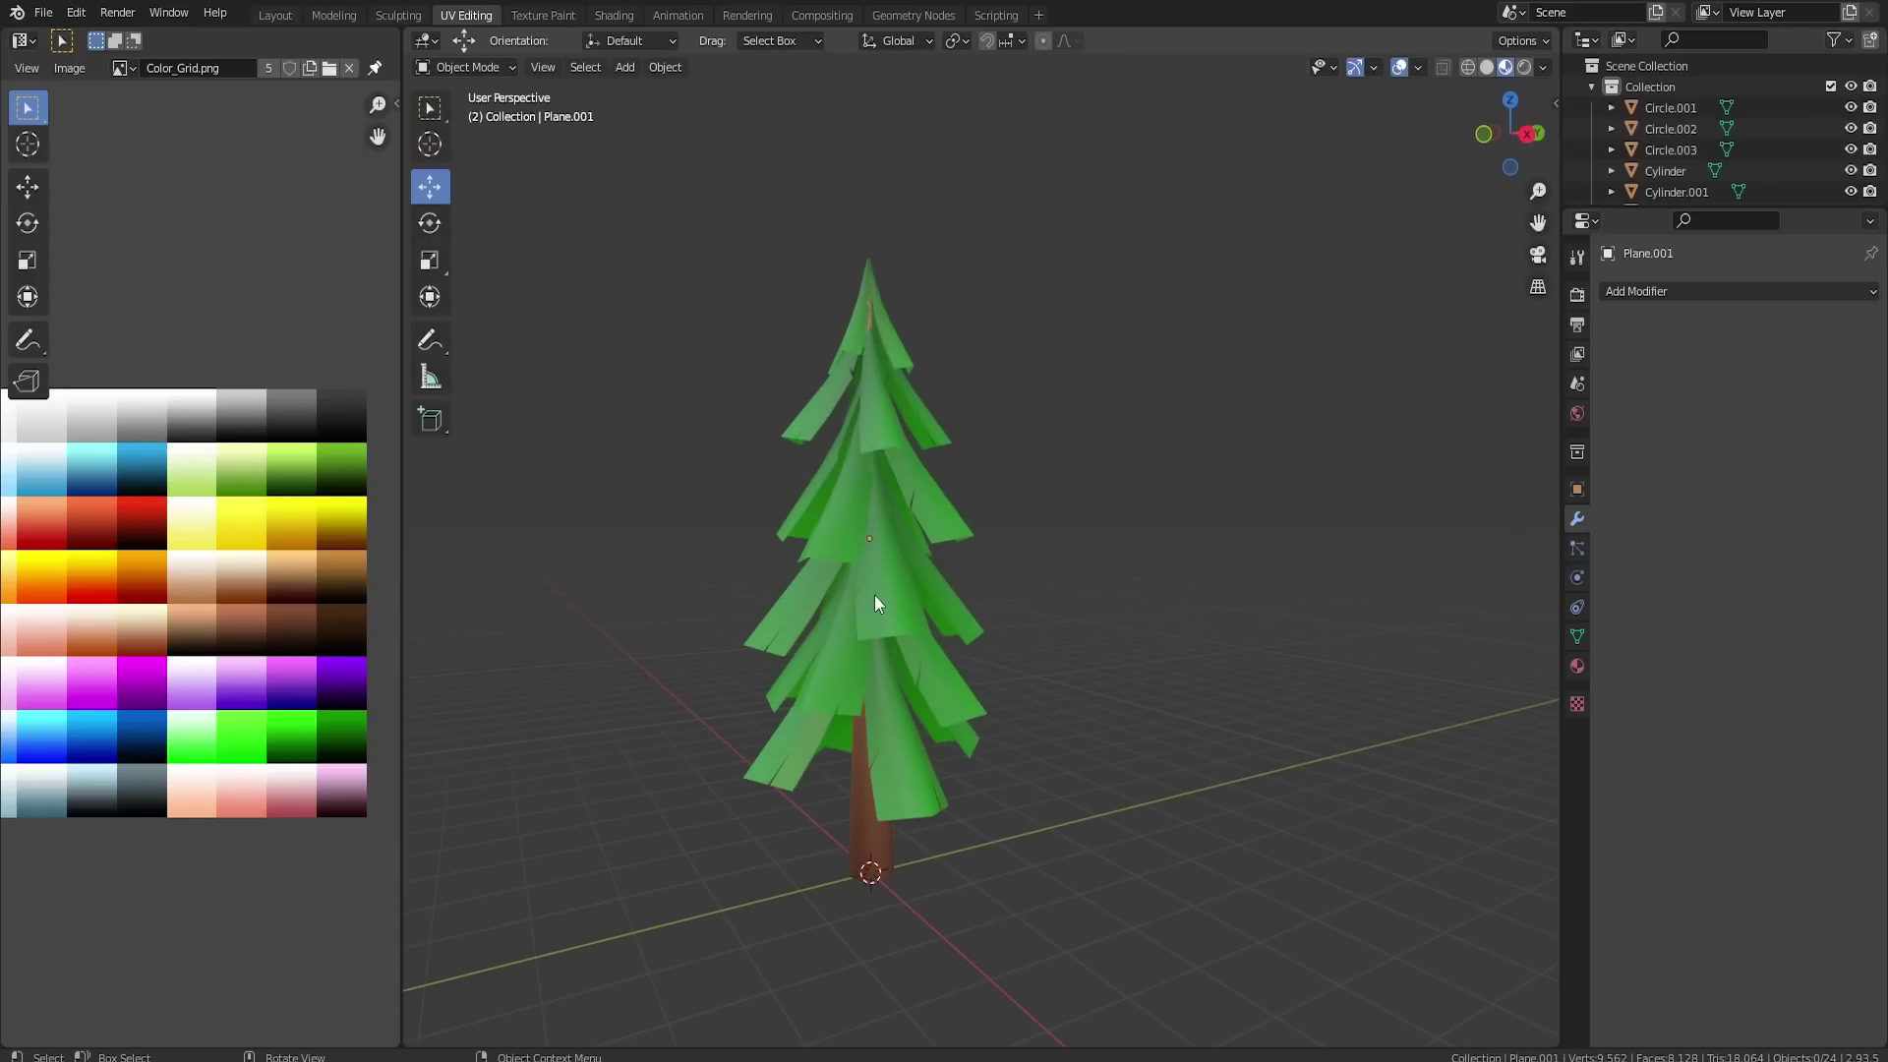
left_click(887, 593)
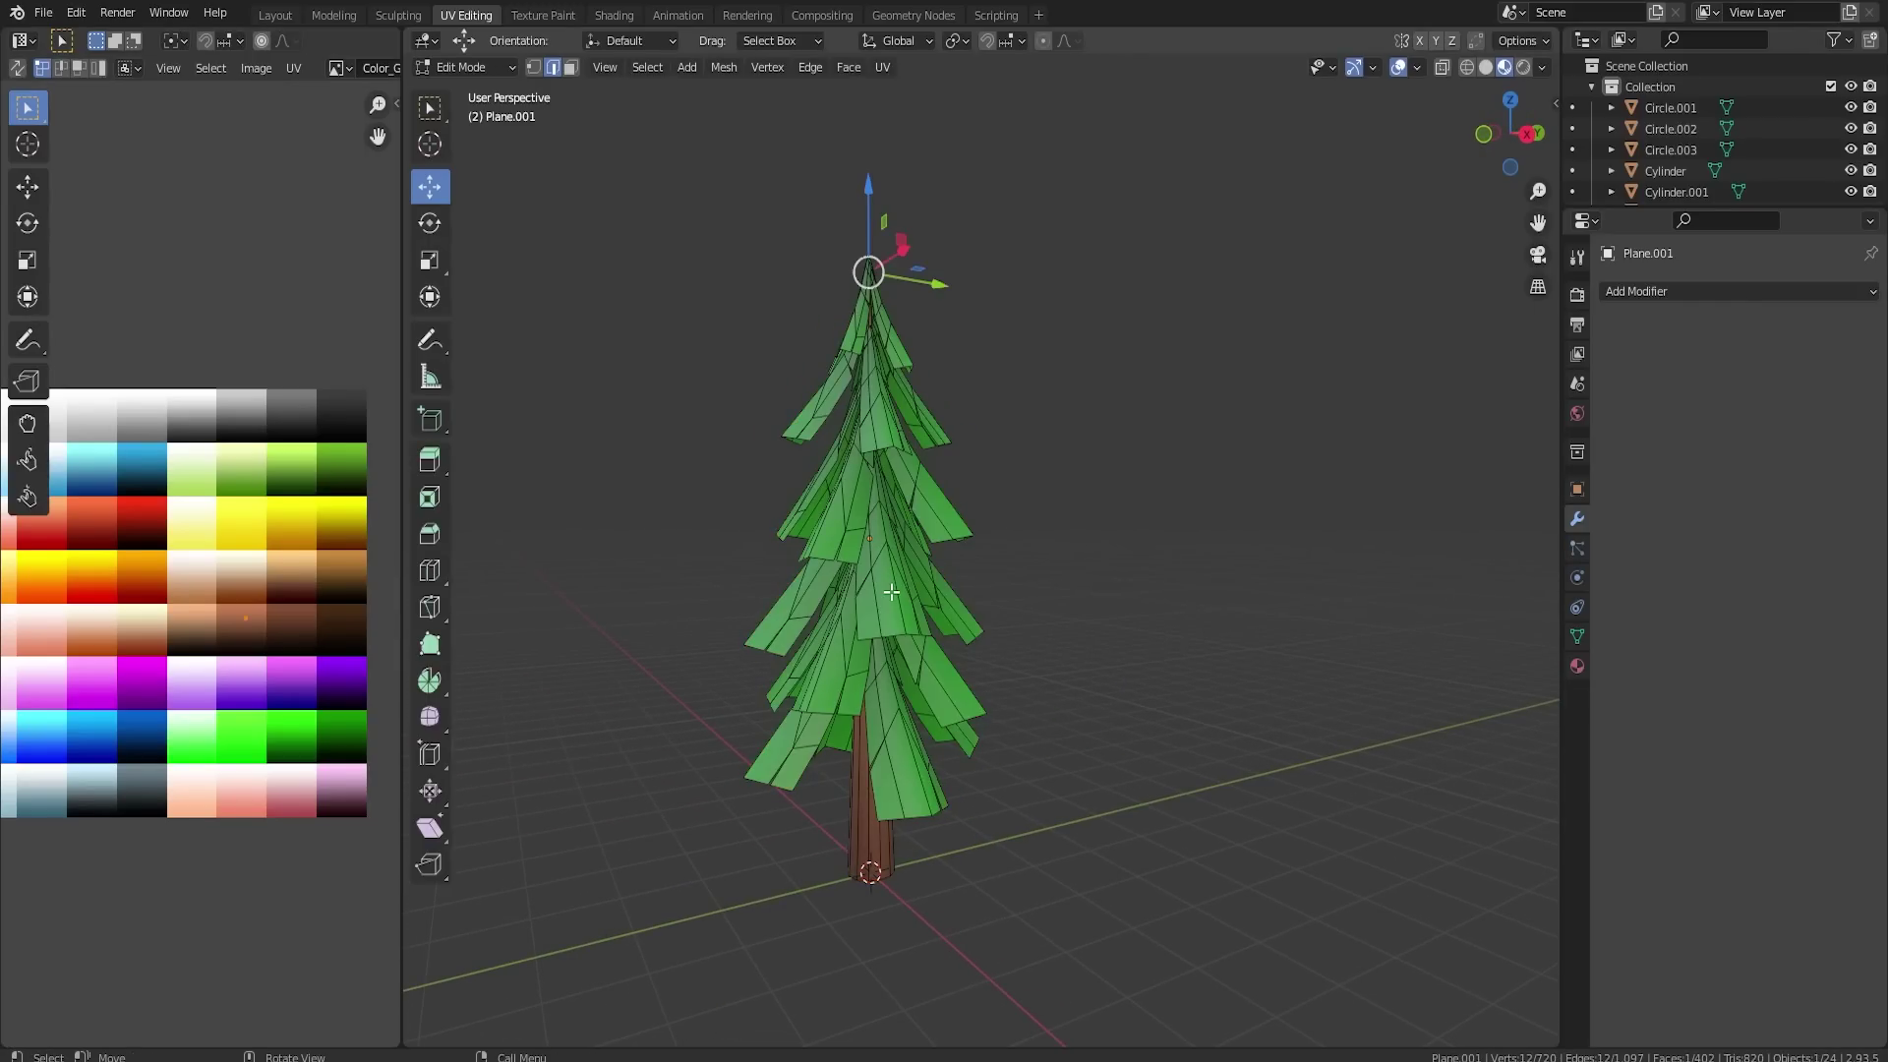
key("a")
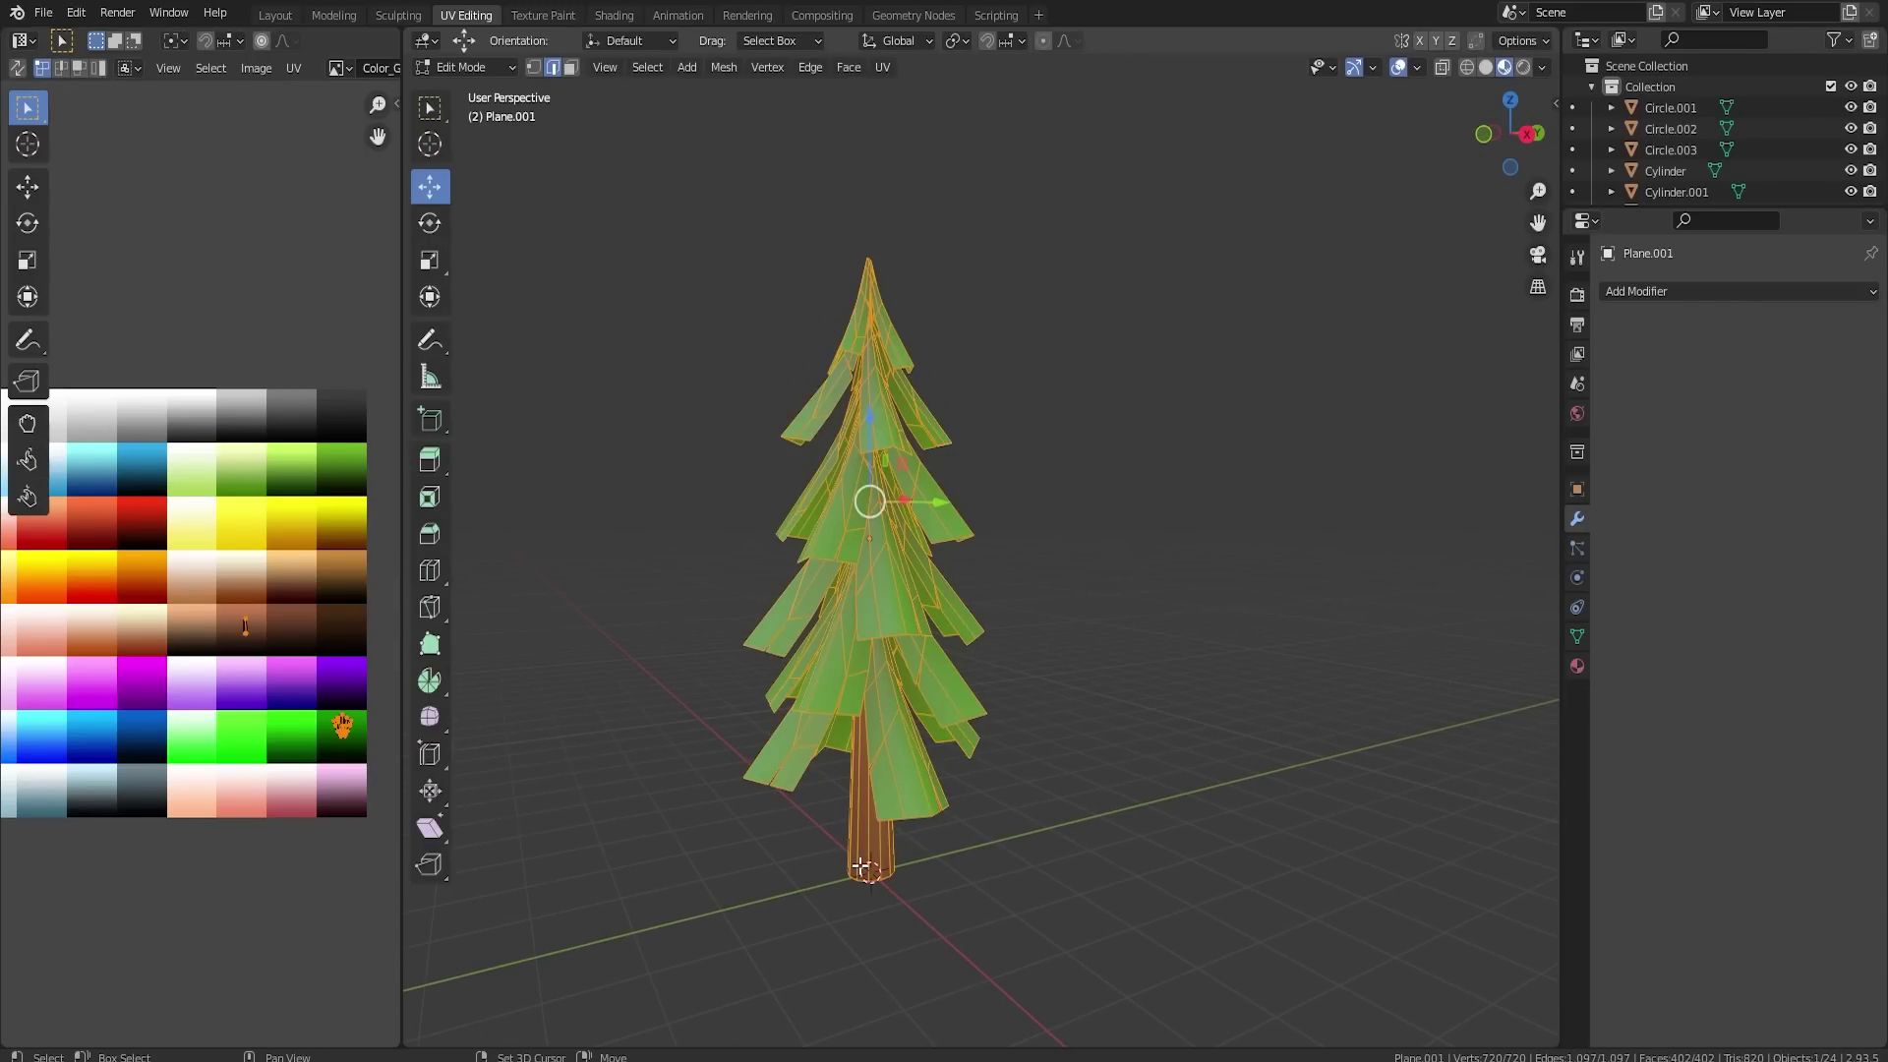
key("shift+l")
middle_click_drag(1023, 753, 1055, 755)
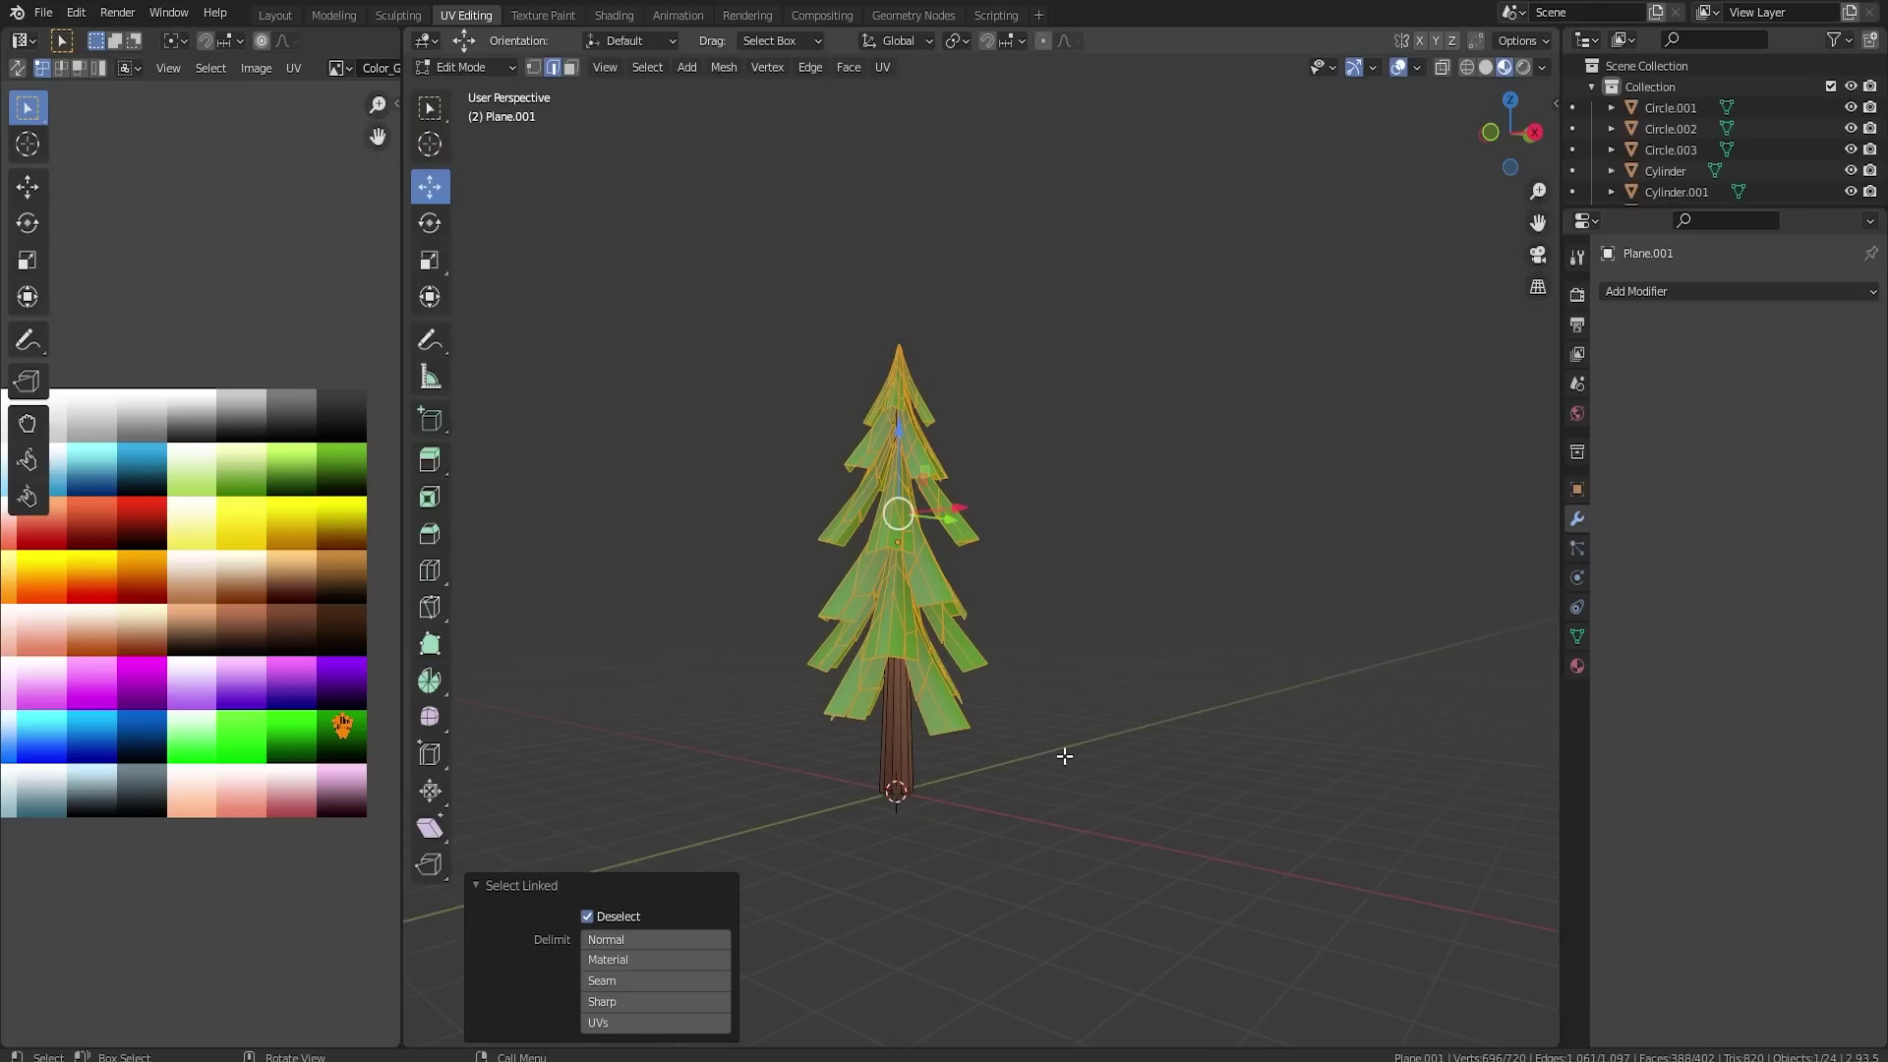
key("z")
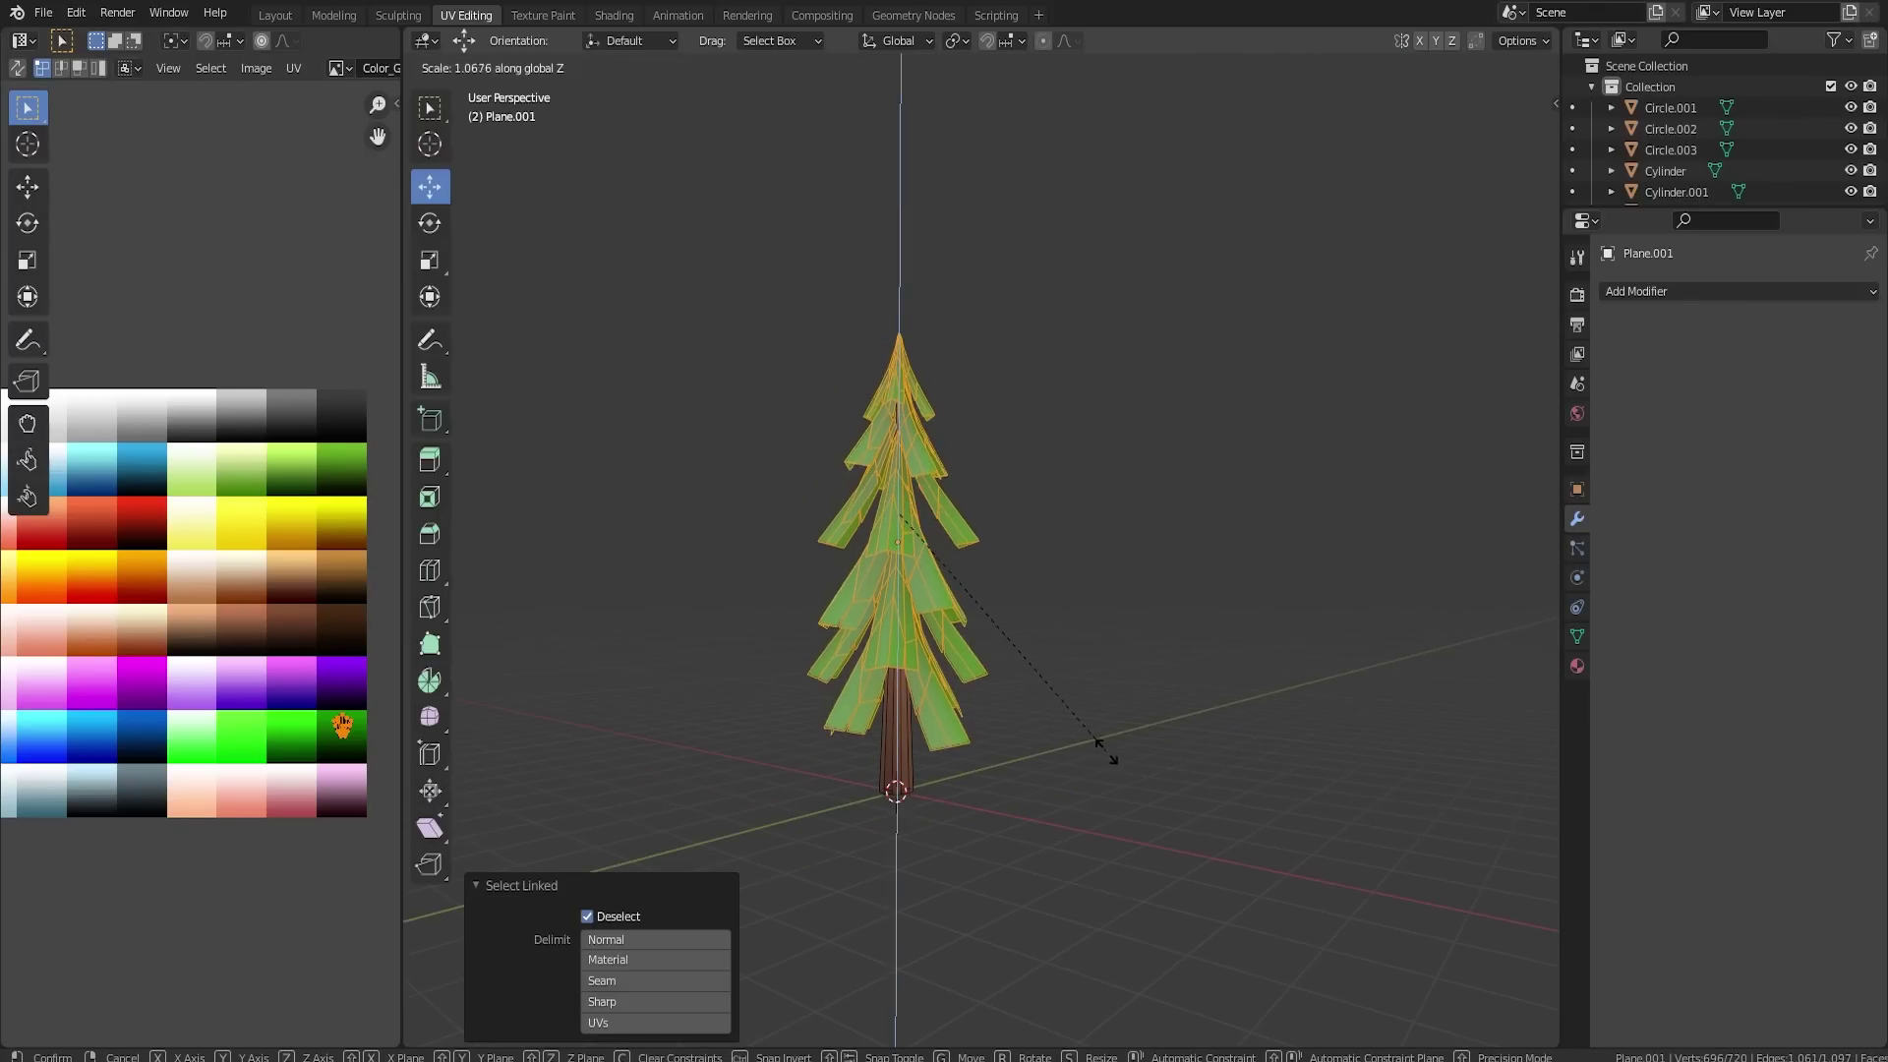
left_click(1256, 750)
- Try a uniform scale on the stretched foliage and check the tree's proportions in Object Mode
key("s")
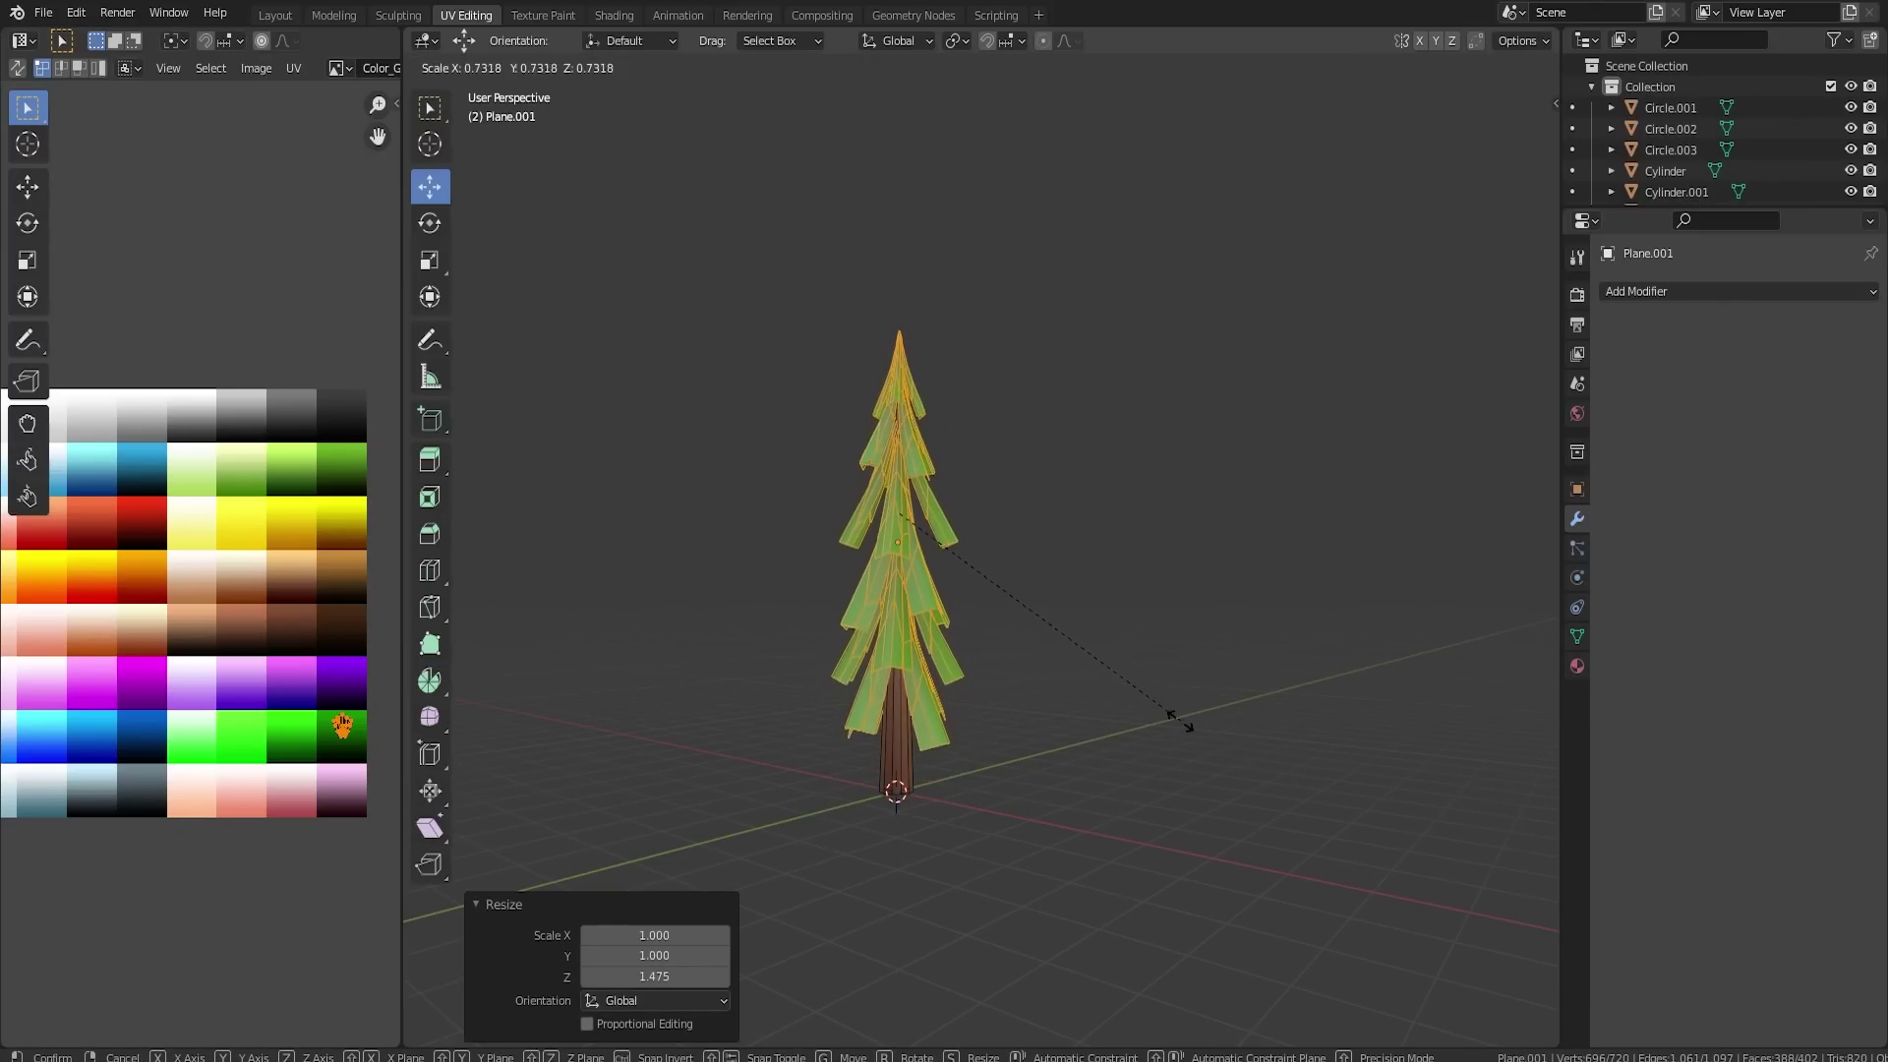
left_click(1172, 720)
key("Tab")
middle_click_drag(1094, 699, 1138, 696)
key("Tab")
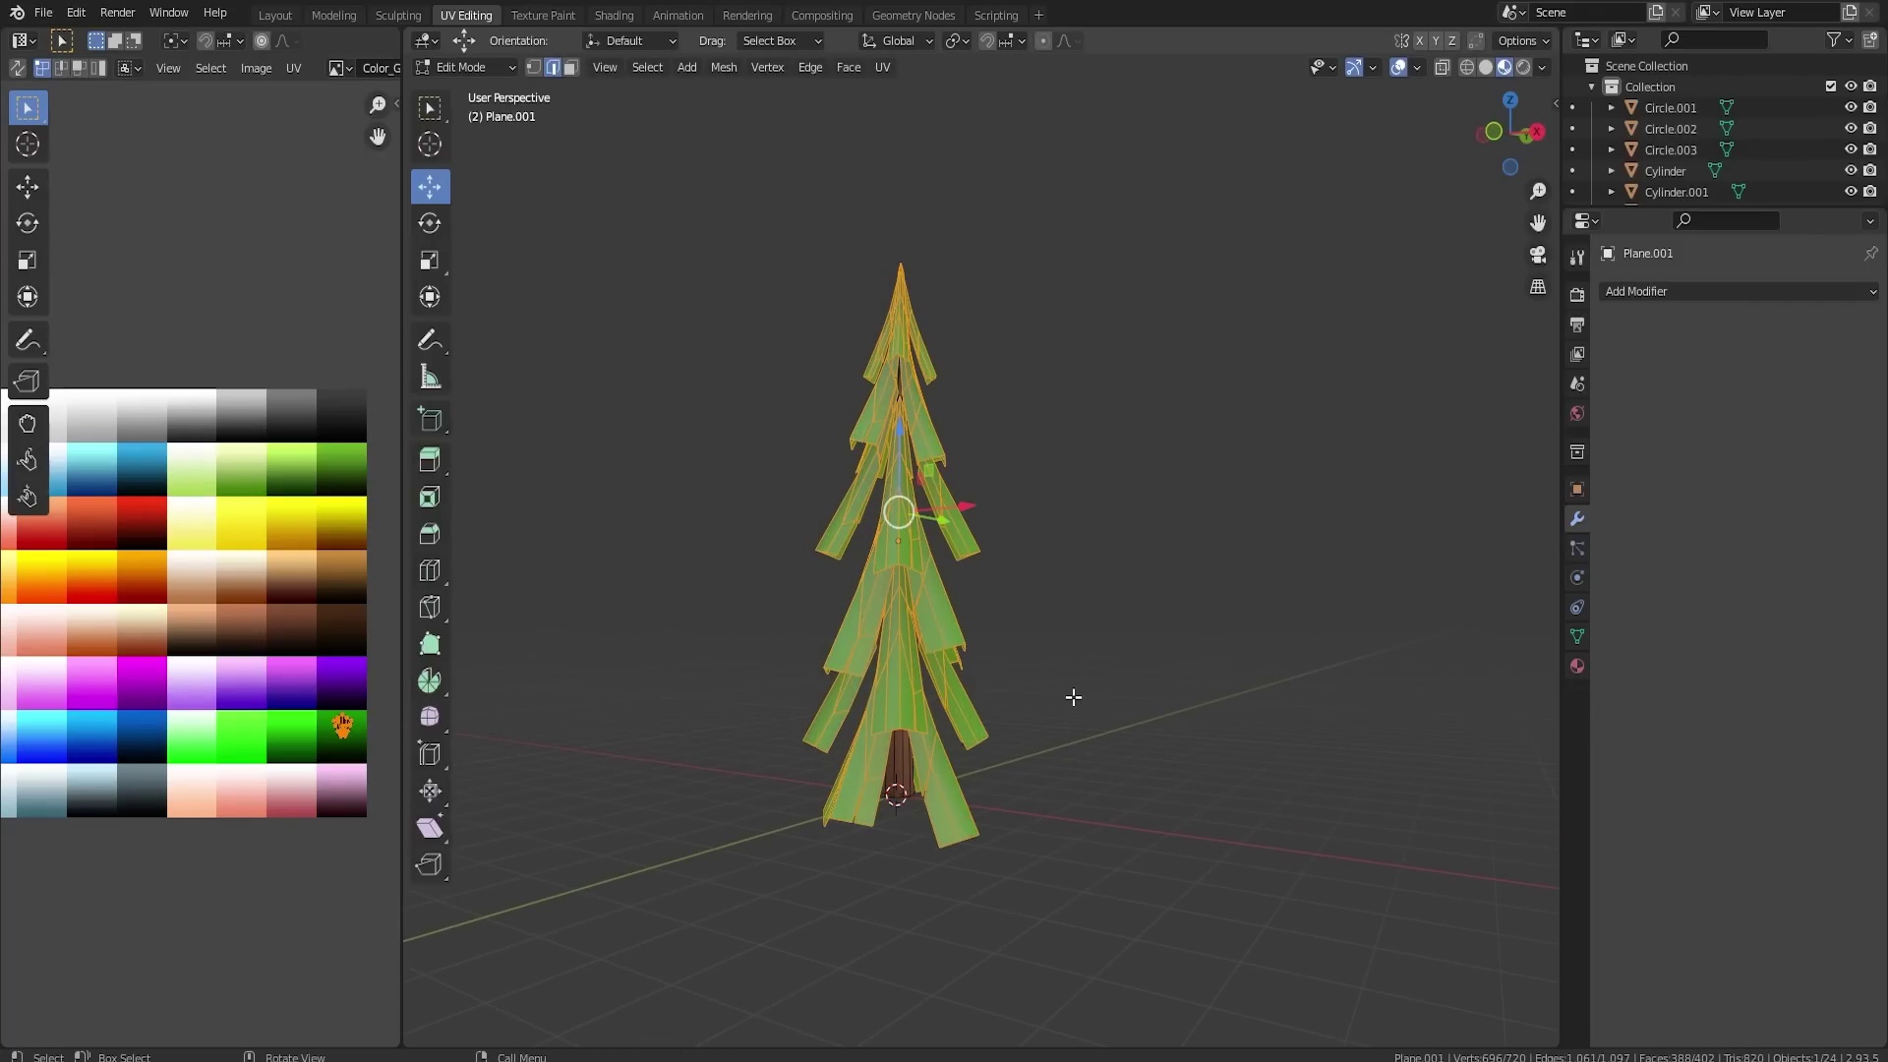
- Undo the foliage scaling, deselect the tree and view it from several angles in Object Mode
key("ctrl+z")
key("Tab")
middle_click_drag(1107, 694, 1137, 732)
left_click(1112, 470)
scroll(1112, 470, "down", 1)
middle_click_drag(1112, 470, 1265, 503)
scroll(1264, 503, "up", 3)
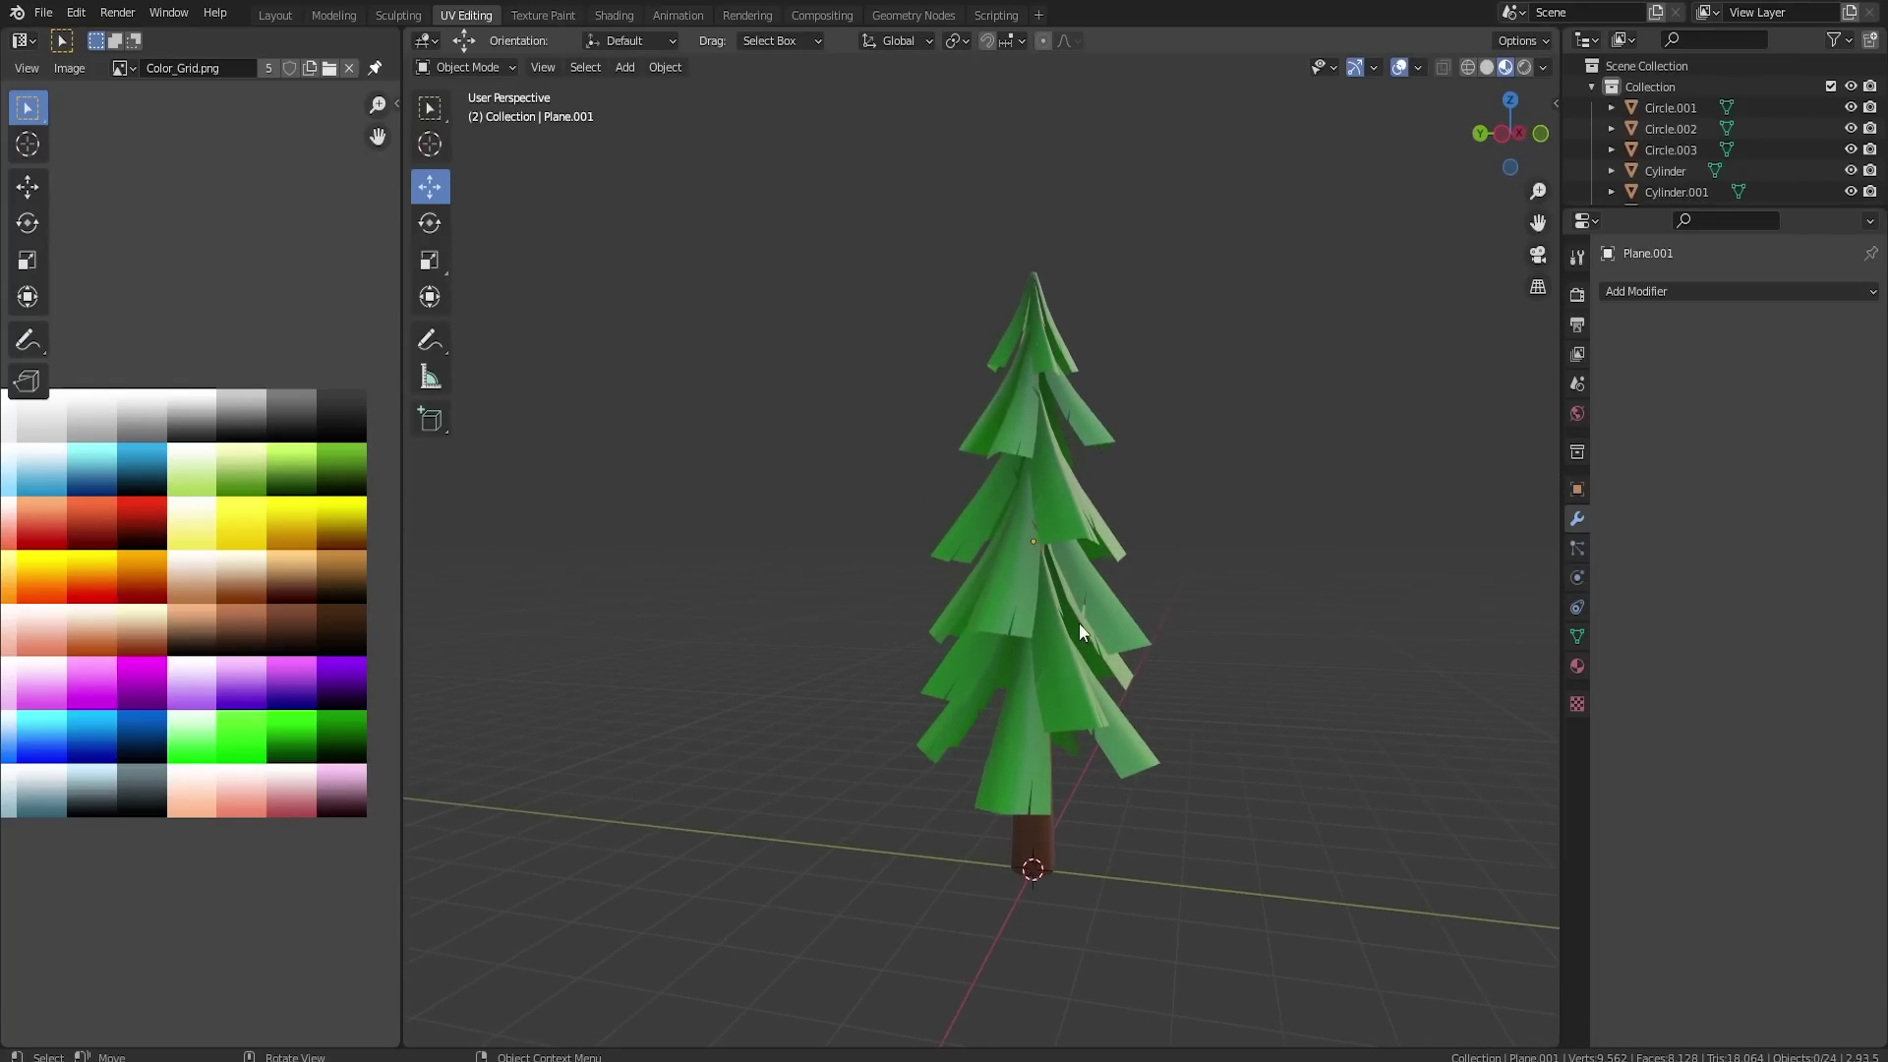